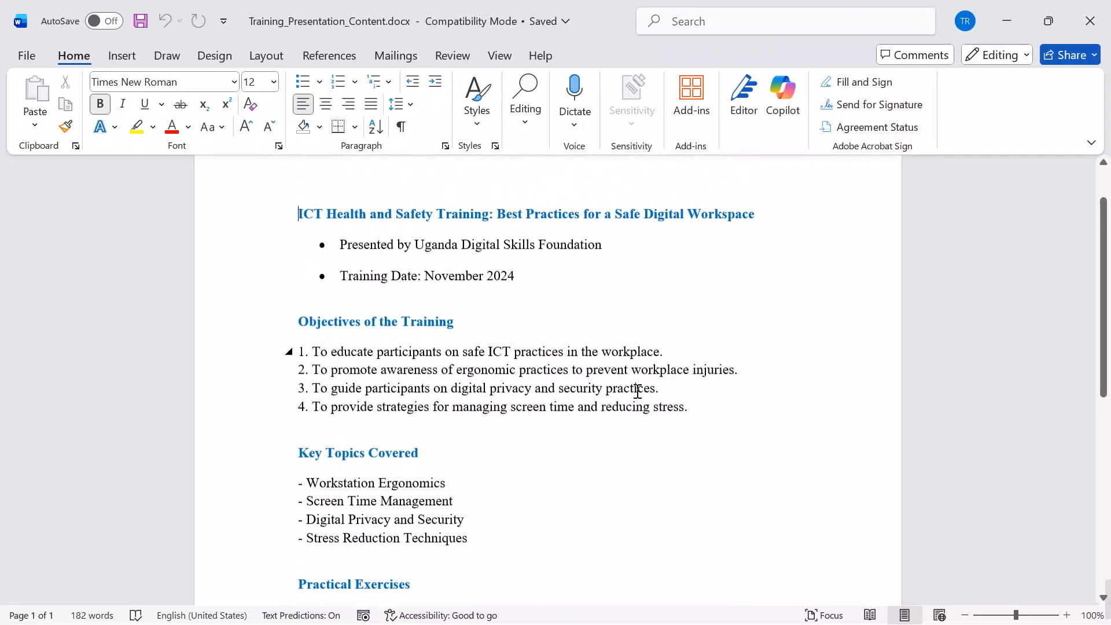
# Step: Review the text of the Training_Presentation_Content document through to its summary and close it
pyautogui.scroll(2, 637, 390)
pyautogui.scroll(4, 638, 389)
pyautogui.scroll(-12, 640, 387)
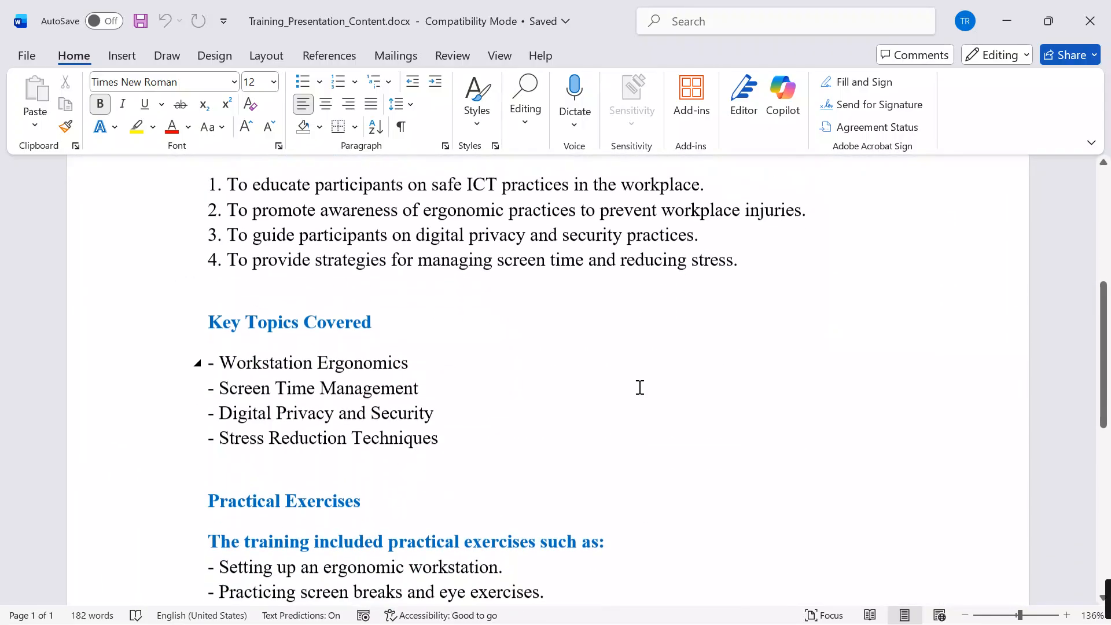
pyautogui.click(1091, 20)
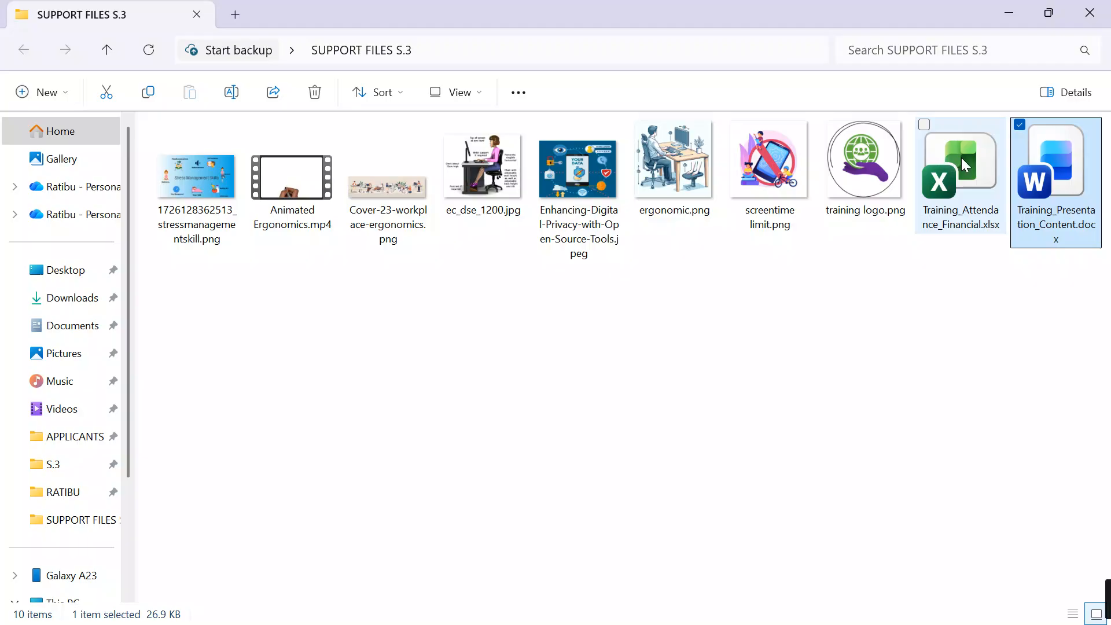
# Step: Open Training_Attendance_Financial.xlsx, review its attendance and allowance table, and close the workbook and the support files folder
pyautogui.click(960, 157)
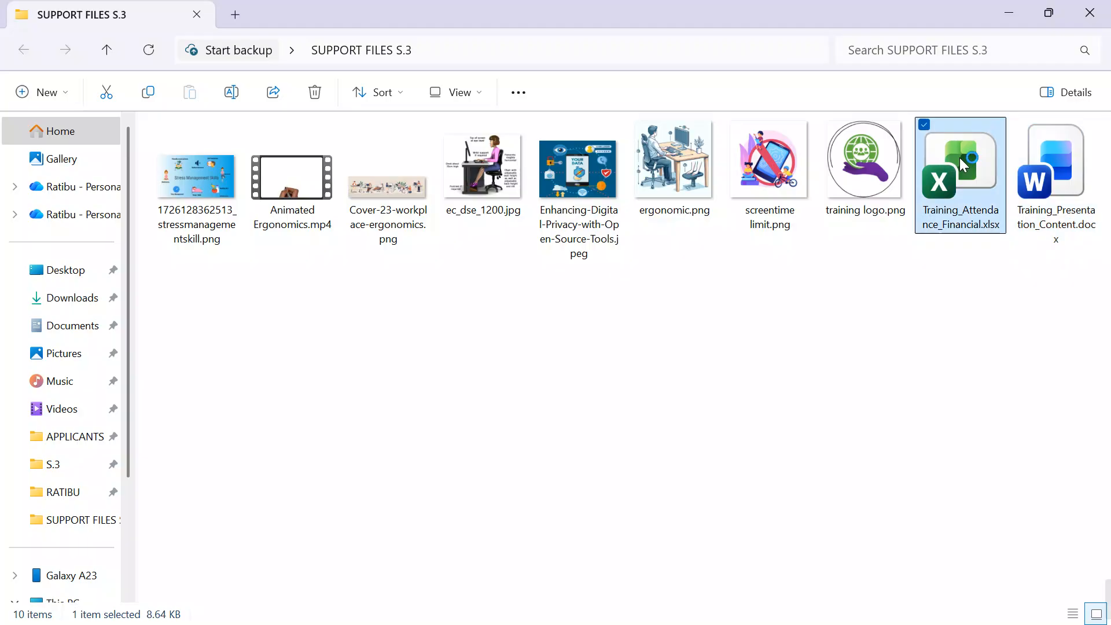
pyautogui.doubleClick(959, 157)
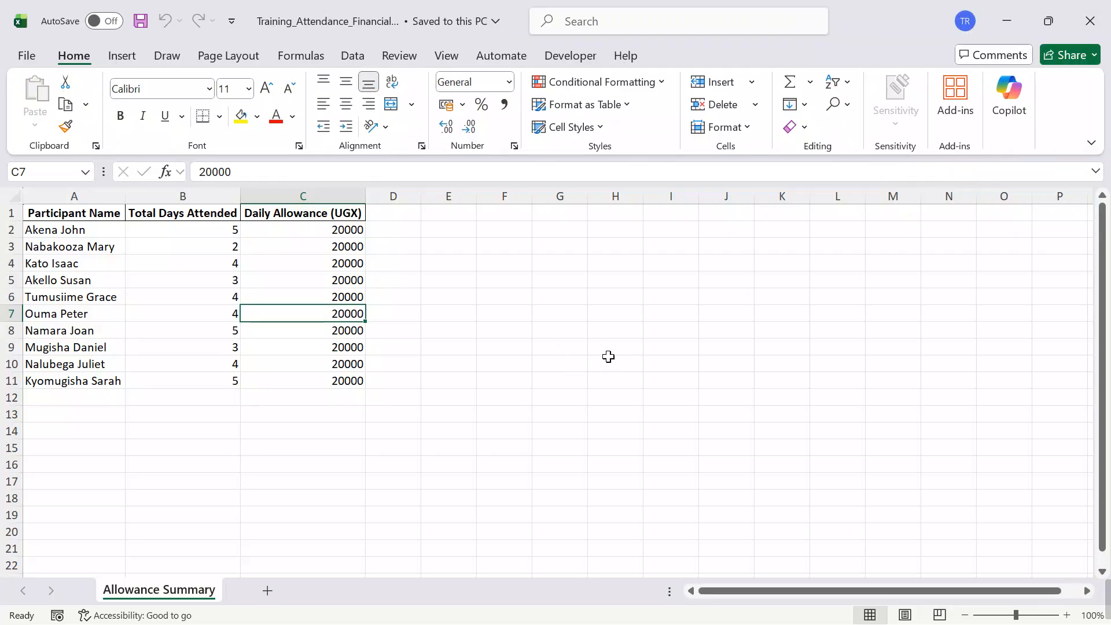
pyautogui.scroll(3, 608, 357)
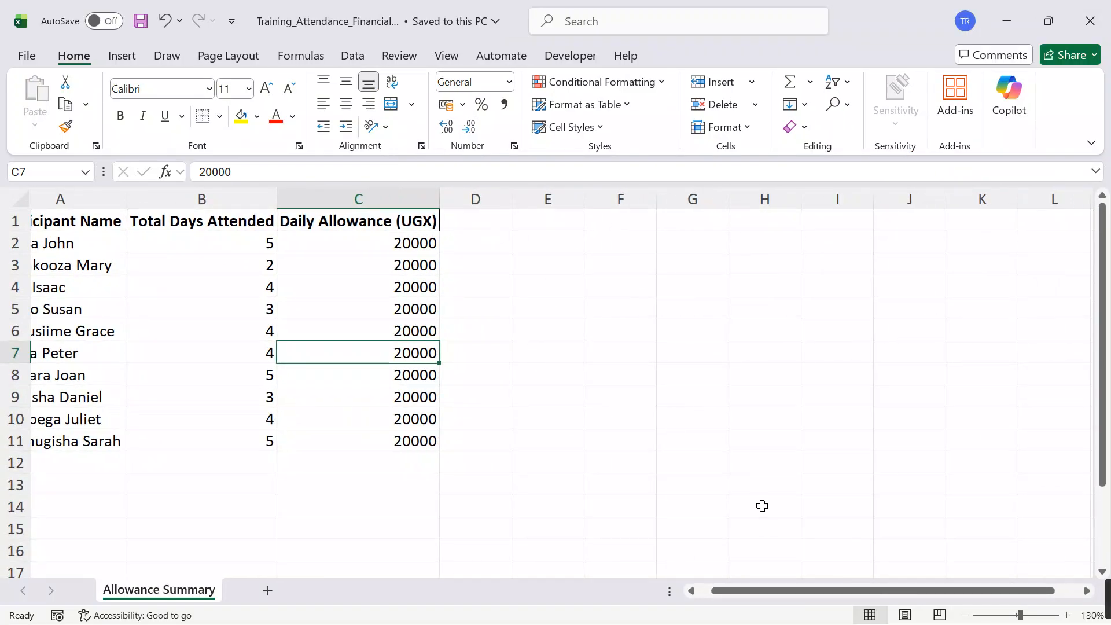
pyautogui.moveTo(751, 588); pyautogui.dragTo(682, 590)
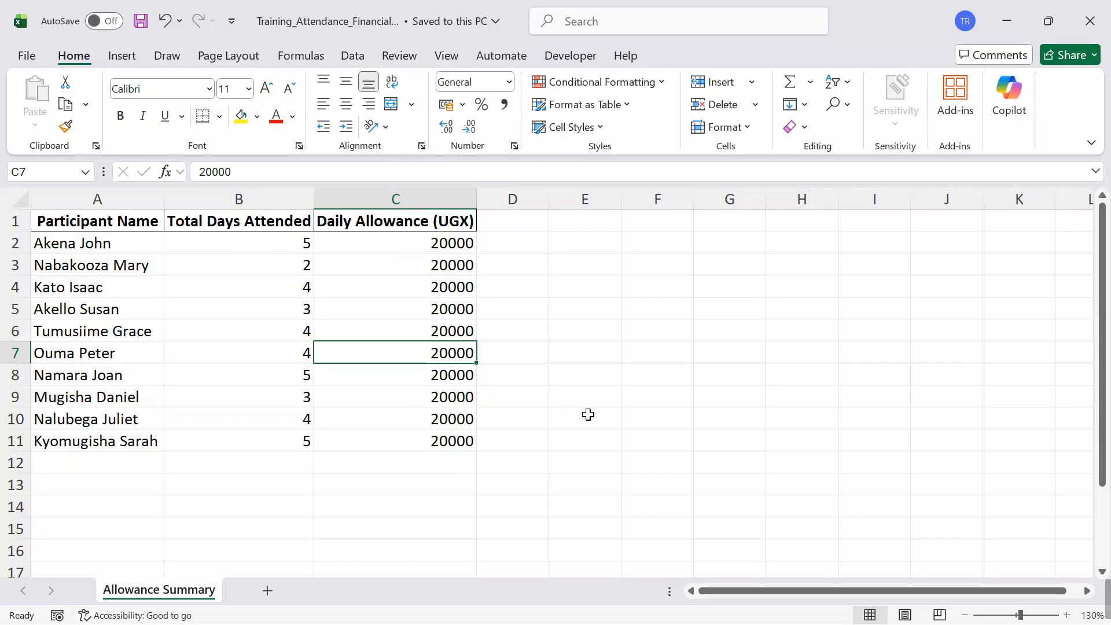
pyautogui.scroll(-1, 671, 413)
pyautogui.scroll(1, 671, 413)
pyautogui.click(1089, 20)
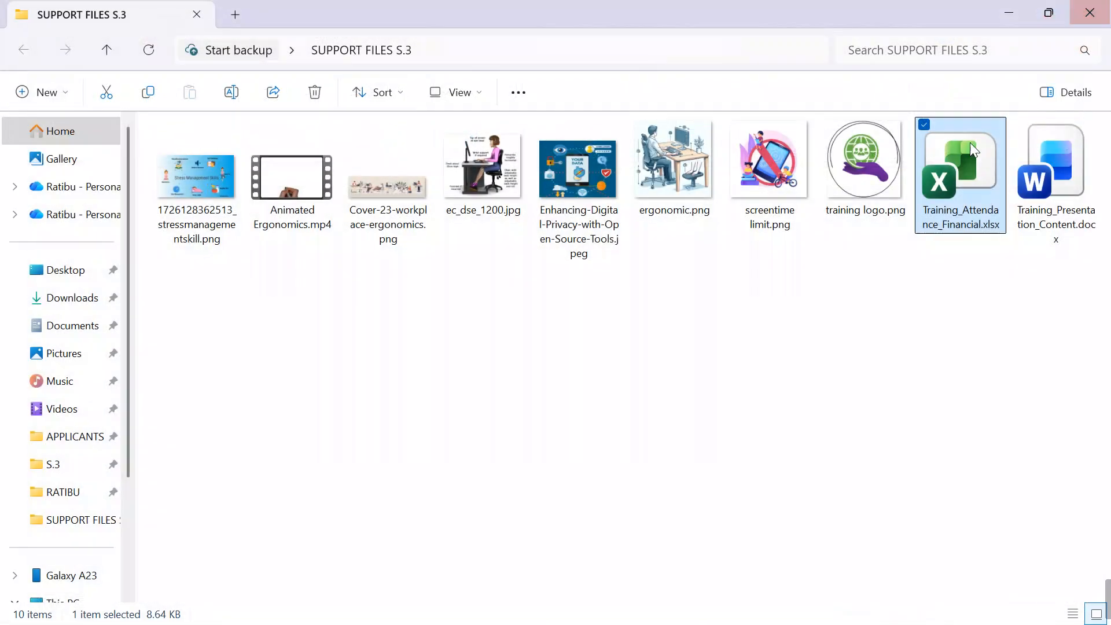
pyautogui.click(1090, 13)
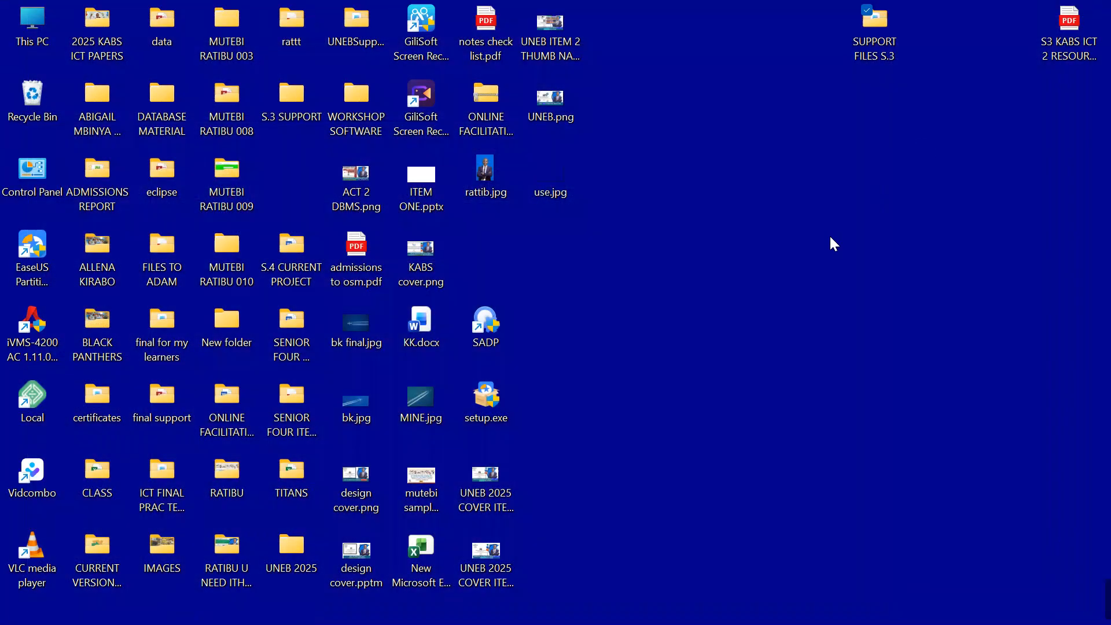
# Step: Create a new folder on the desktop, named with the candidate's full name and number
pyautogui.rightClick(747, 148)
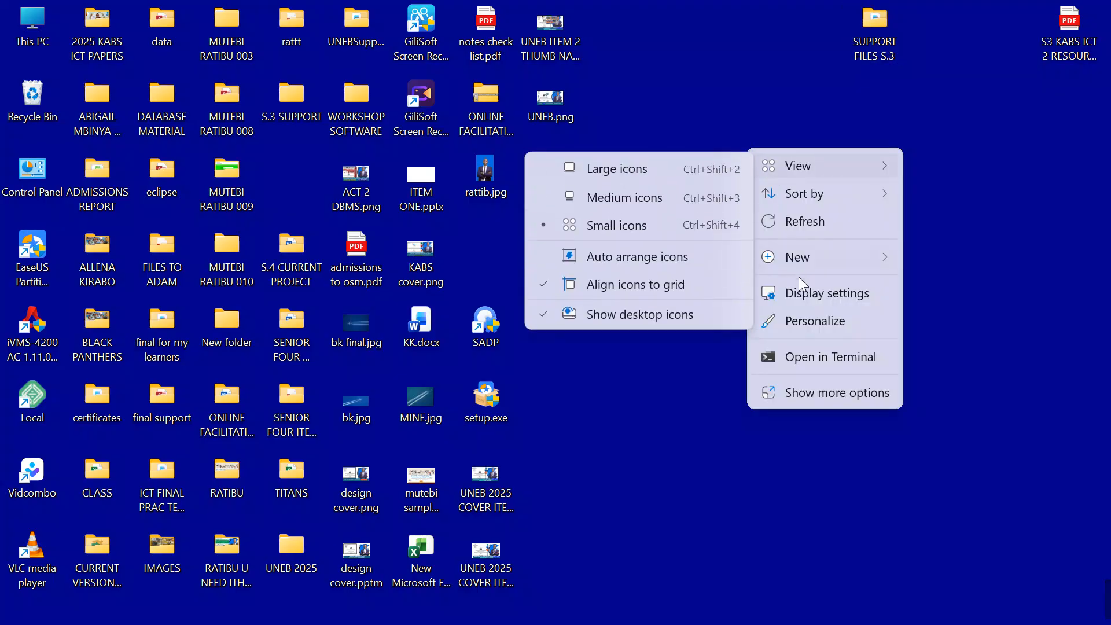
pyautogui.moveTo(797, 257)
pyautogui.click(672, 252)
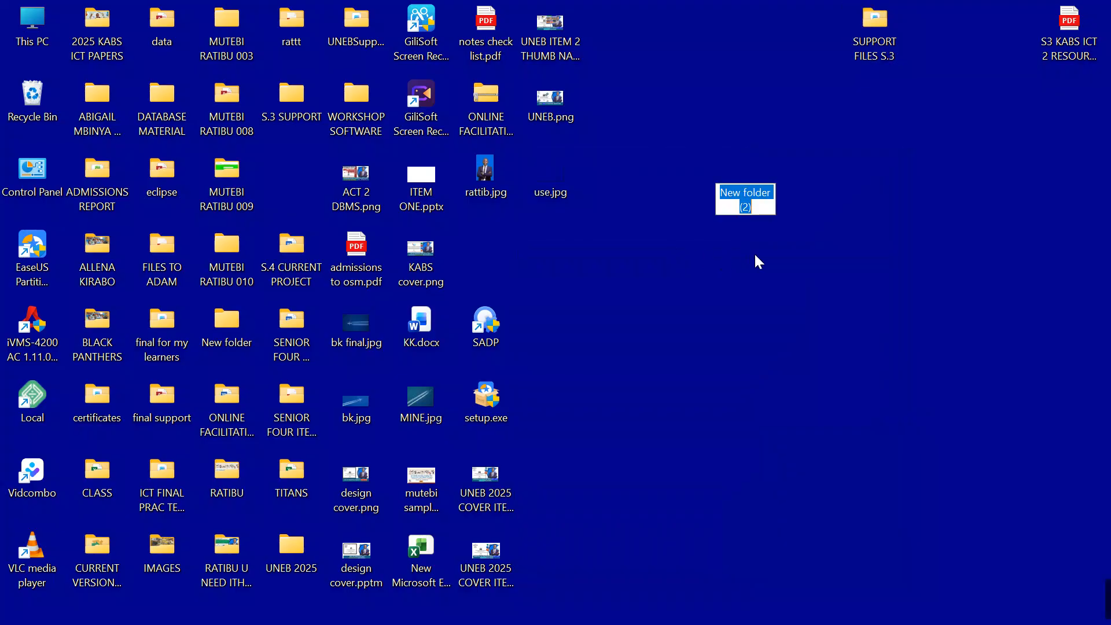
pyautogui.press('BackSpace')
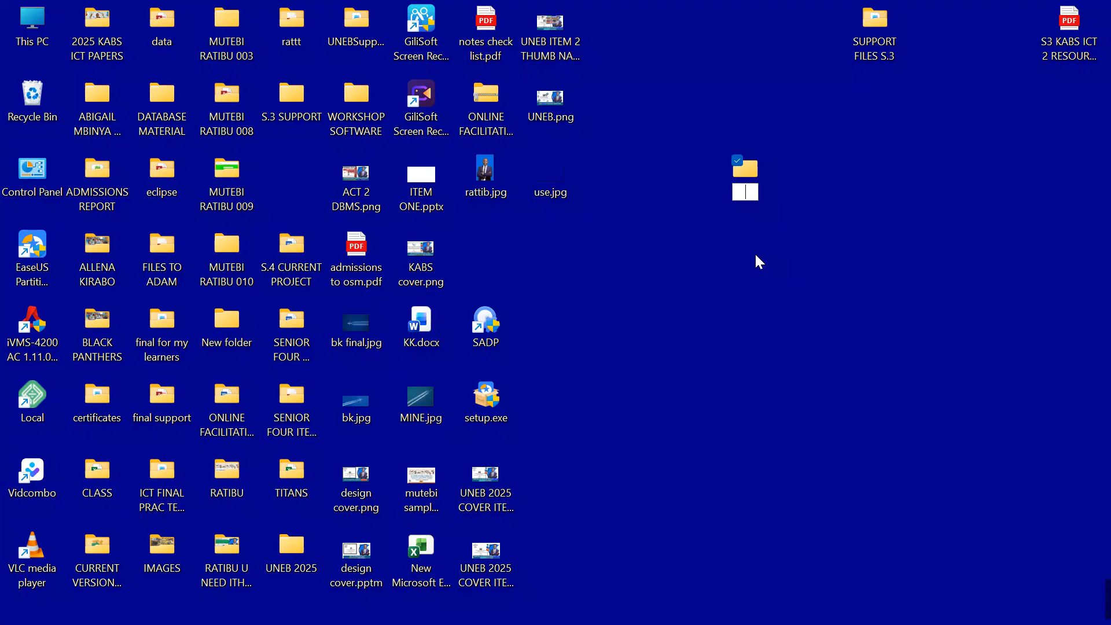
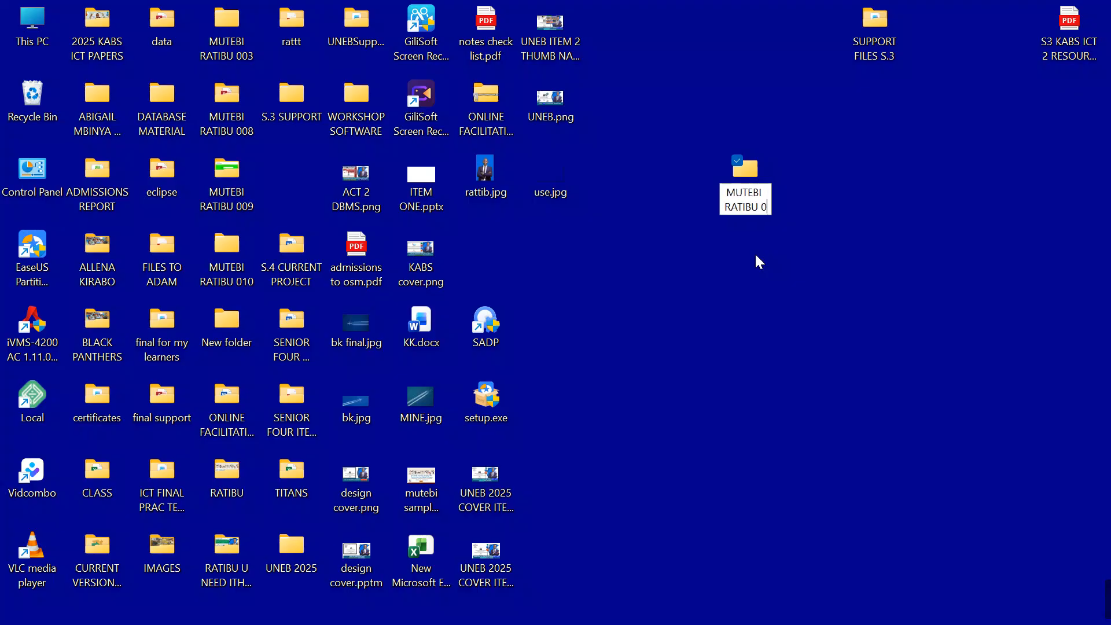
pyautogui.click(835, 261)
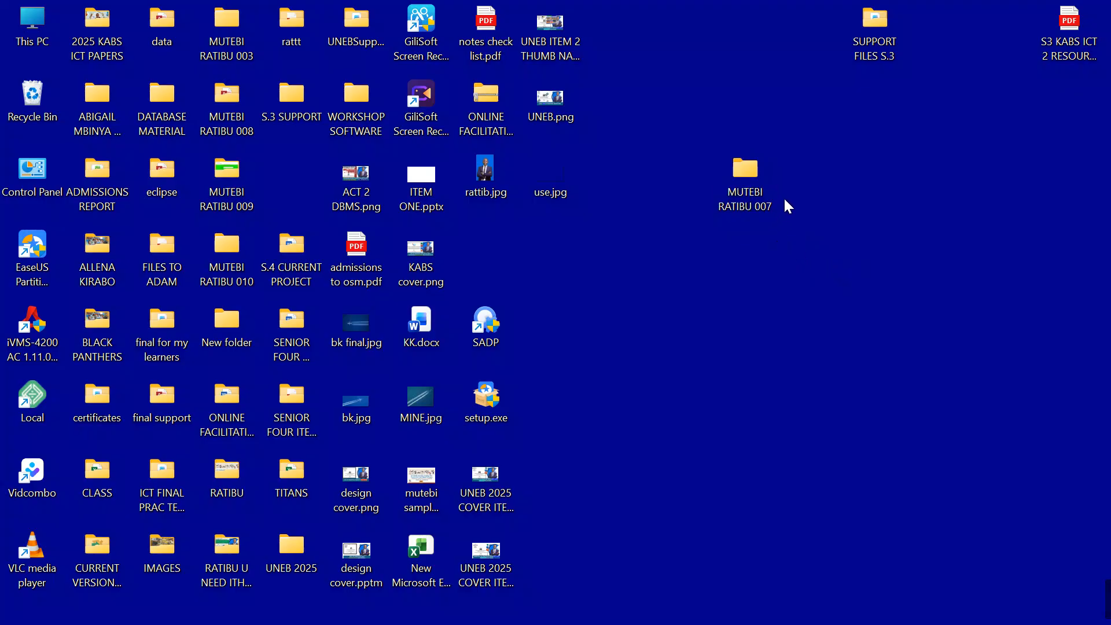
# Step: Open the new candidate folder and create a subfolder named ITEM ONE inside it
pyautogui.doubleClick(756, 174)
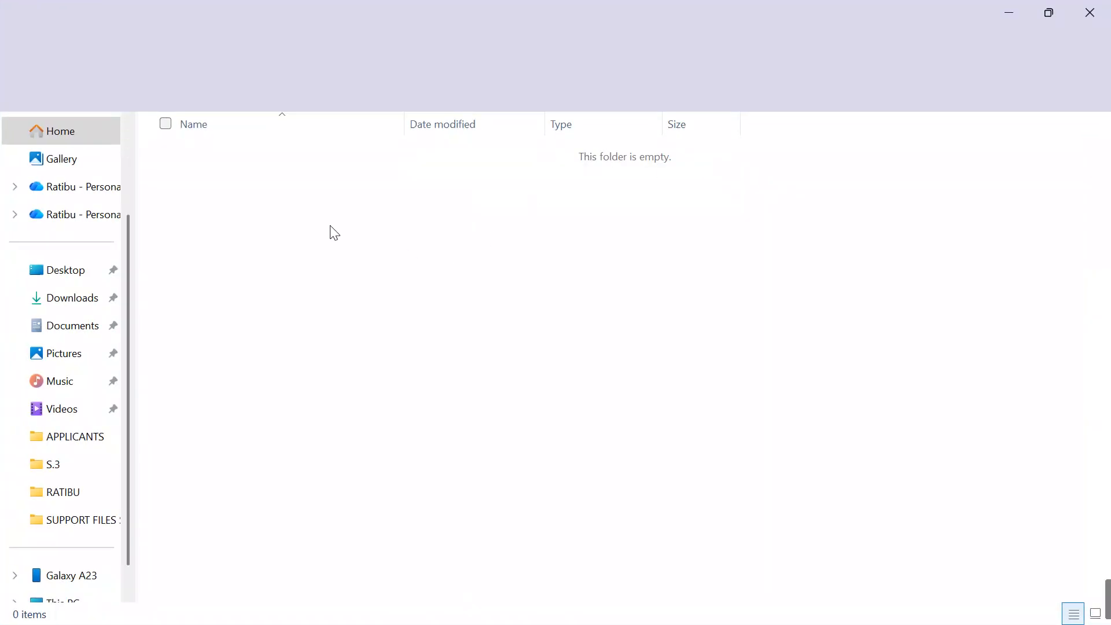
pyautogui.rightClick(299, 211)
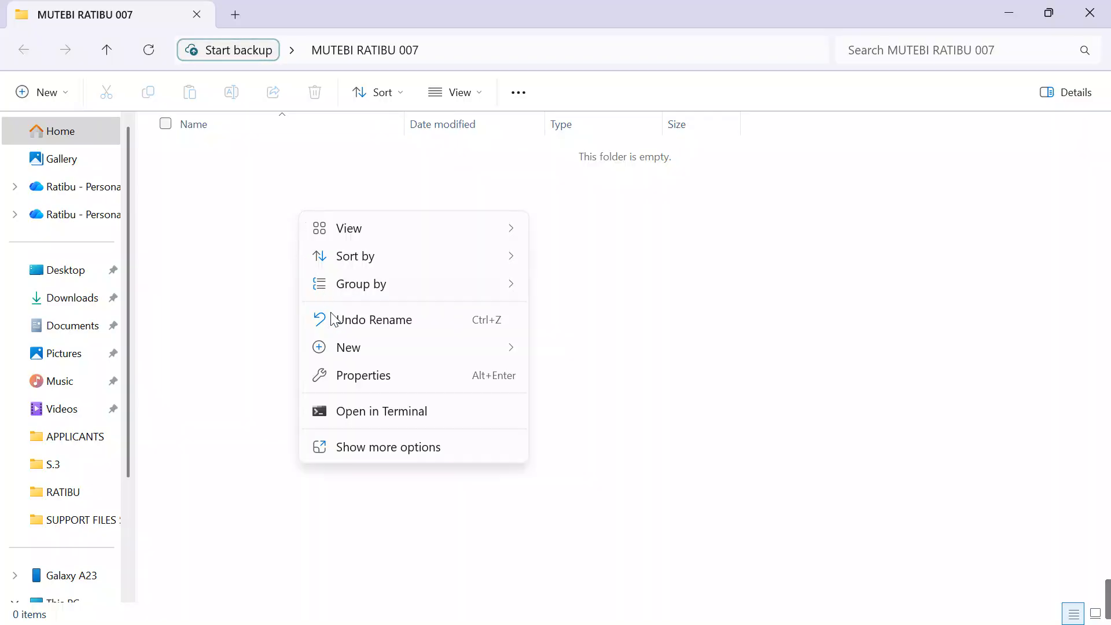
pyautogui.moveTo(359, 346)
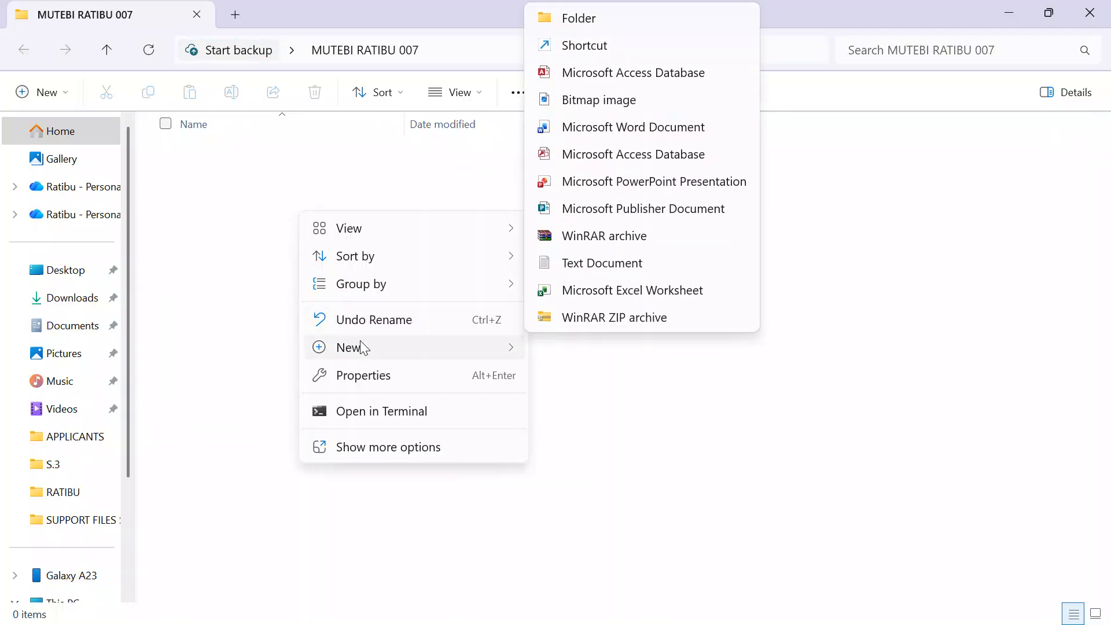
pyautogui.click(565, 23)
pyautogui.write('ITEM ONE')
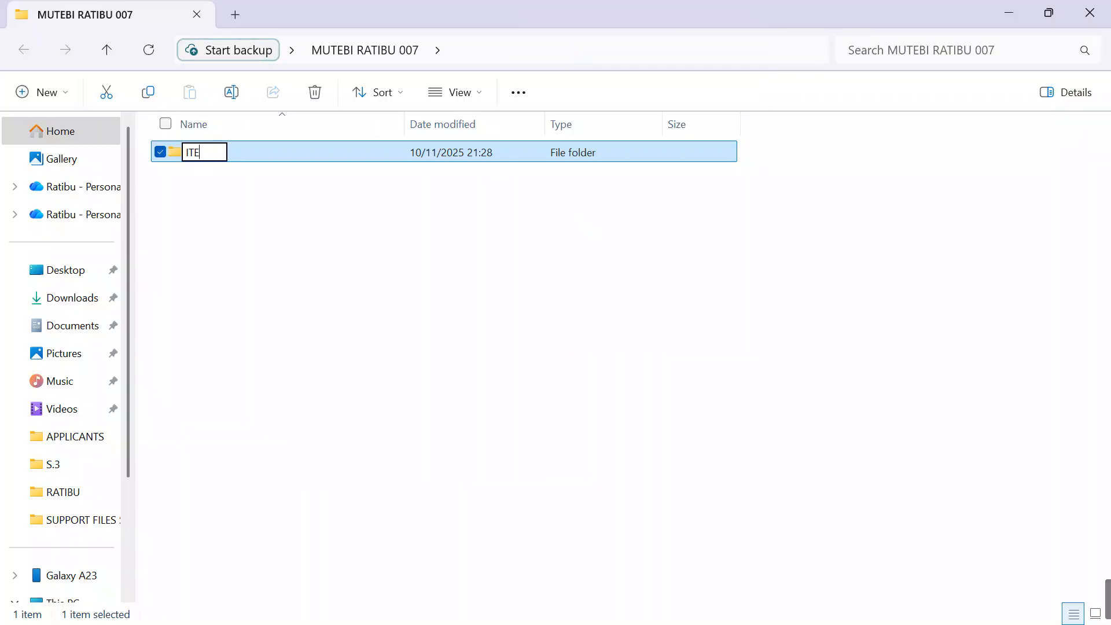
pyautogui.click(283, 264)
# Step: Create a second subfolder named ITEM TWO beside ITEM ONE in the candidate folder
pyautogui.rightClick(283, 265)
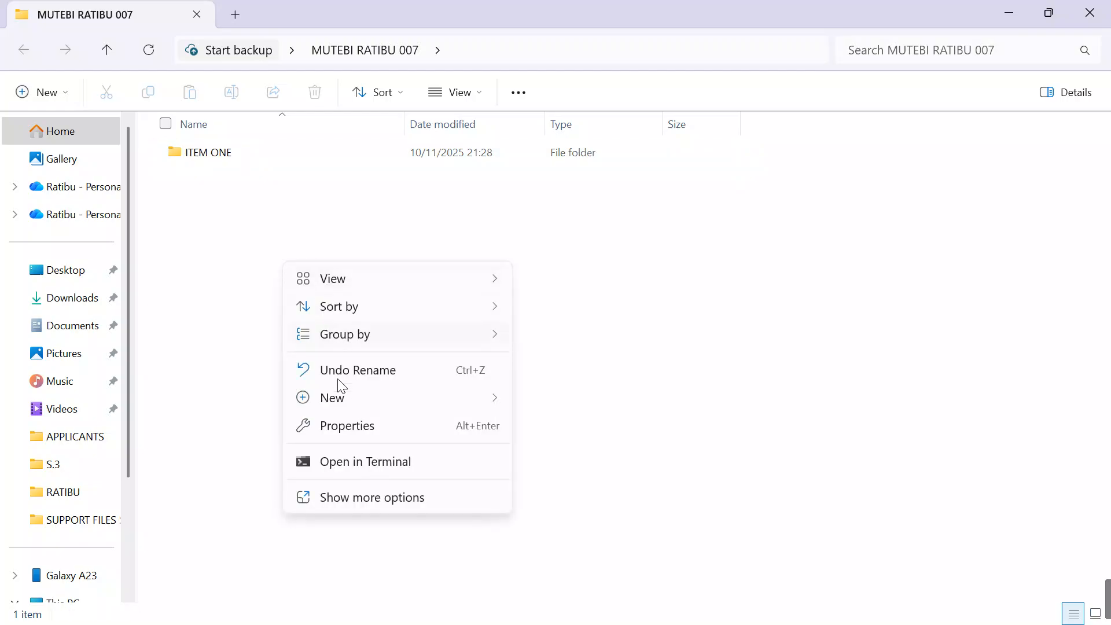
pyautogui.moveTo(345, 399)
pyautogui.click(537, 67)
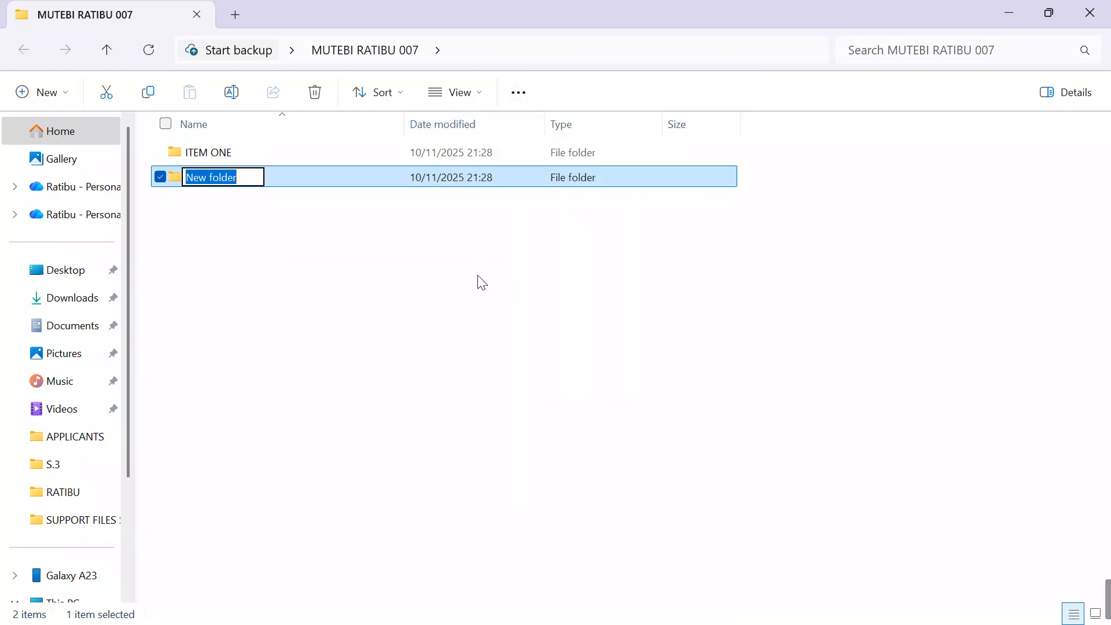
pyautogui.press('BackSpace')
pyautogui.write('ITEM TWO')
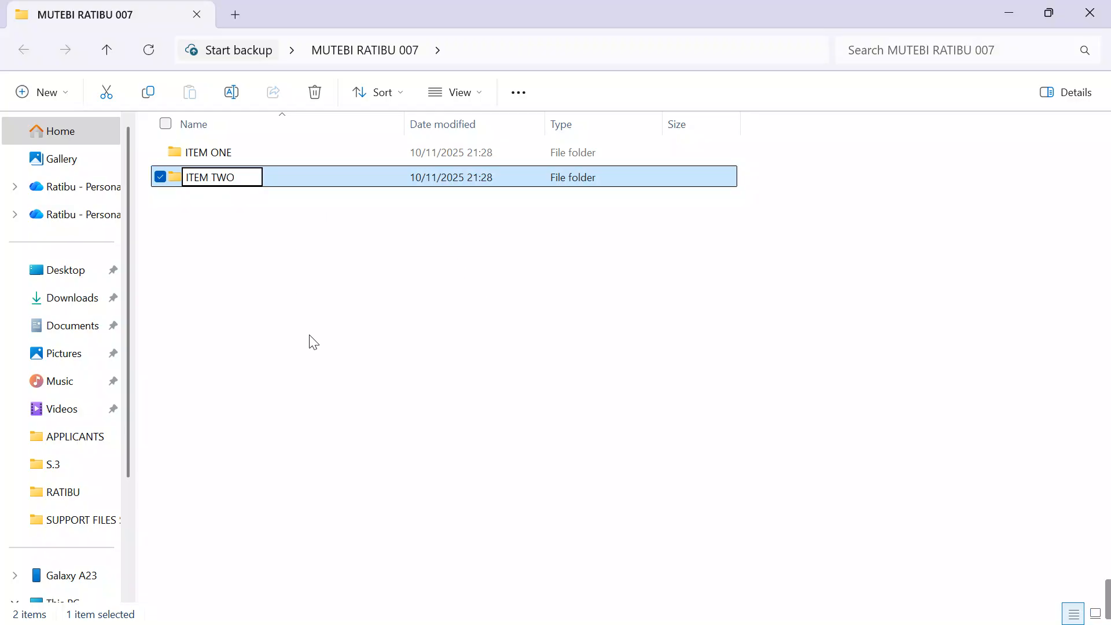
pyautogui.click(330, 311)
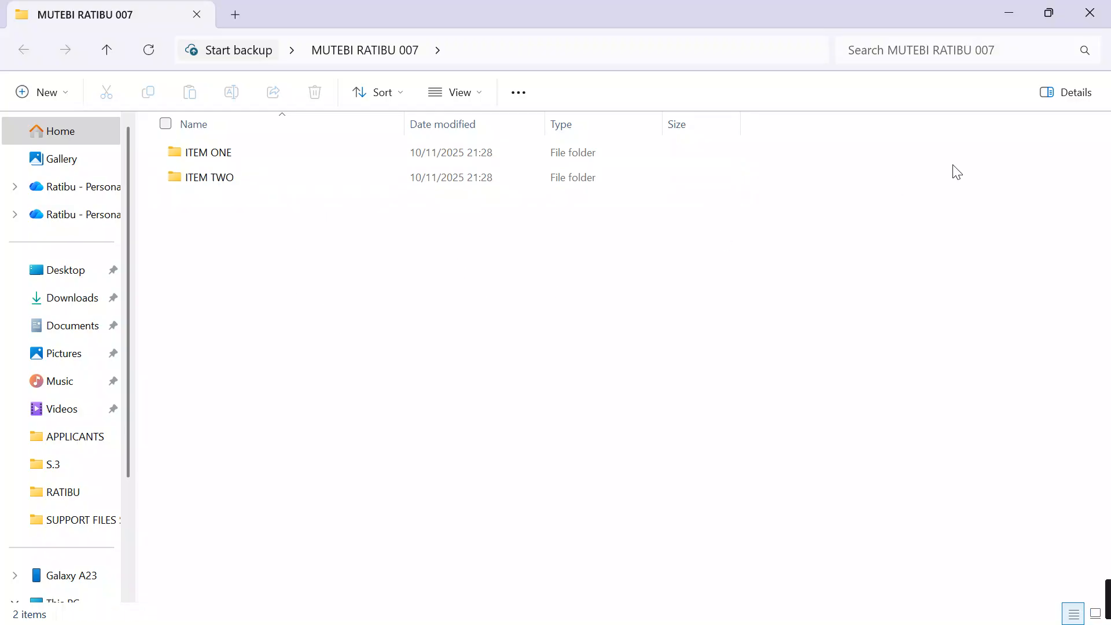
# Step: Copy Training_Attendance_Financial.xlsx from the SUPPORT FILES S.3 desktop folder into the candidate's ITEM ONE folder
pyautogui.click(1008, 13)
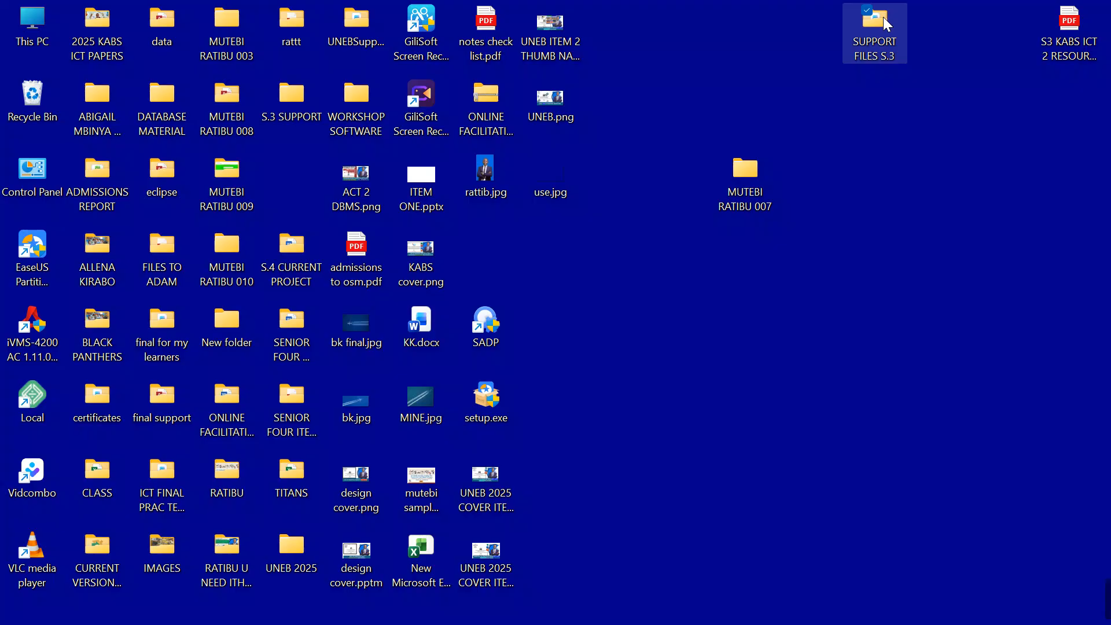
pyautogui.doubleClick(883, 17)
pyautogui.click(965, 158)
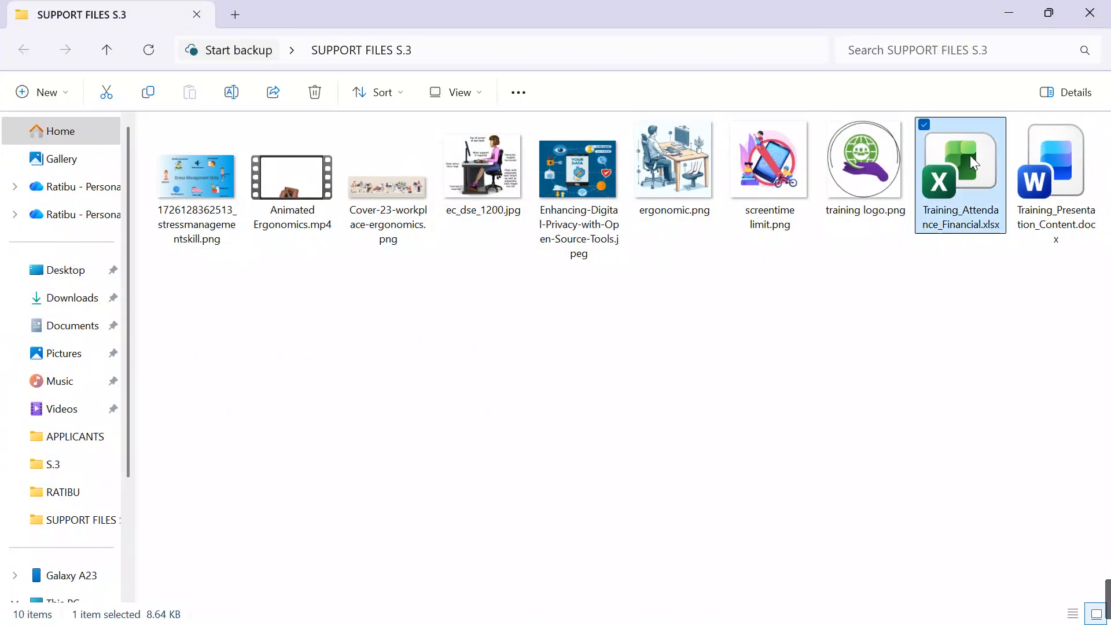
pyautogui.hotkey('ctrl', 'c')
pyautogui.click(1009, 12)
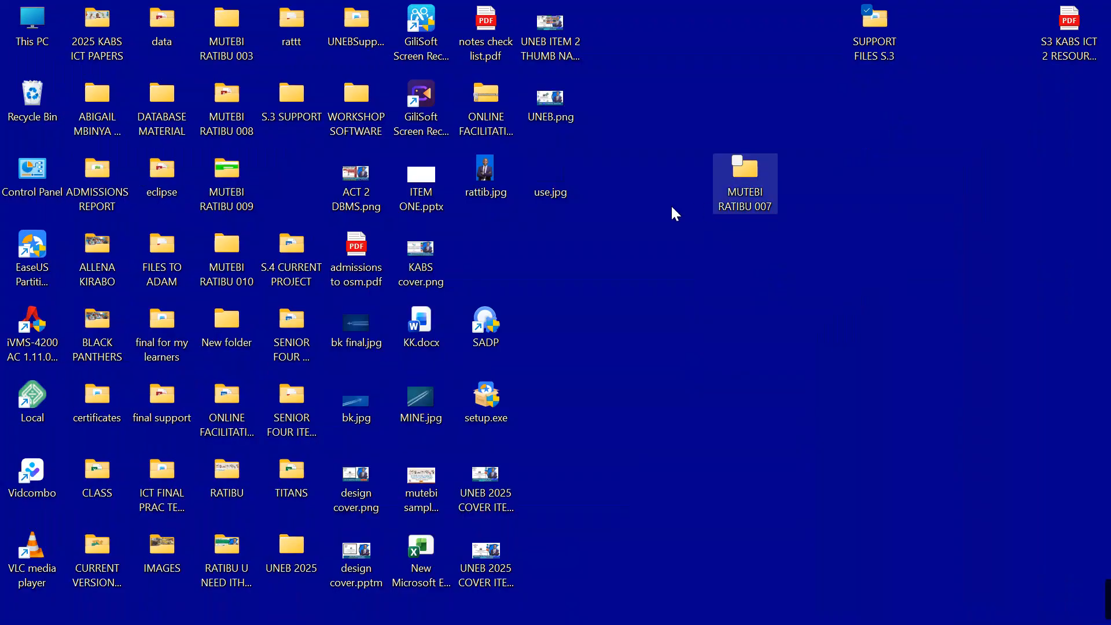
pyautogui.doubleClick(743, 169)
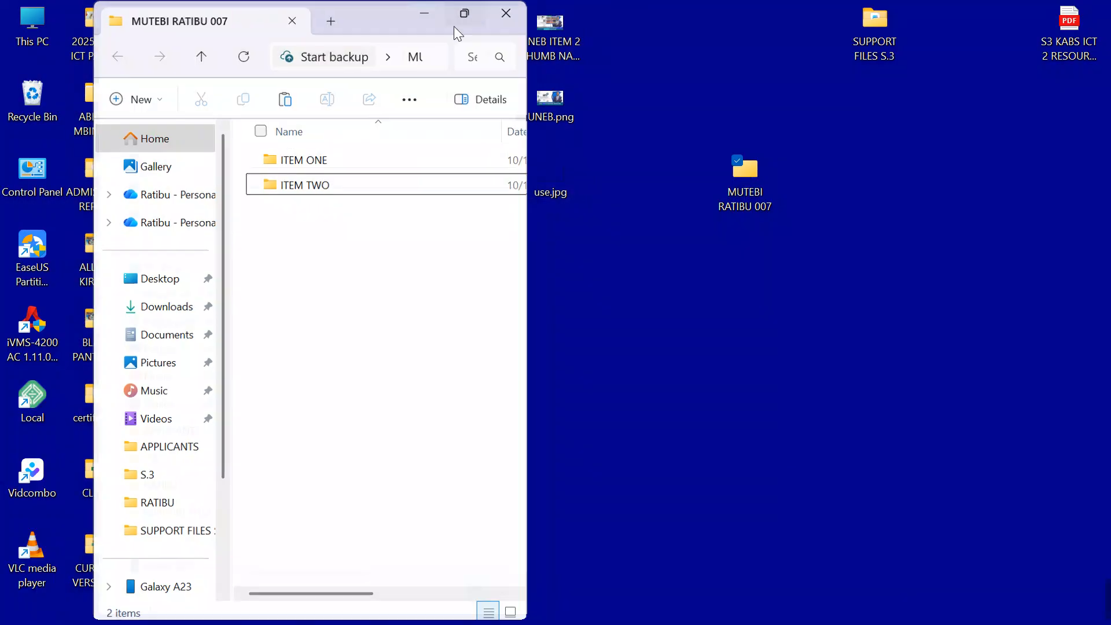
pyautogui.doubleClick(458, 34)
pyautogui.doubleClick(229, 156)
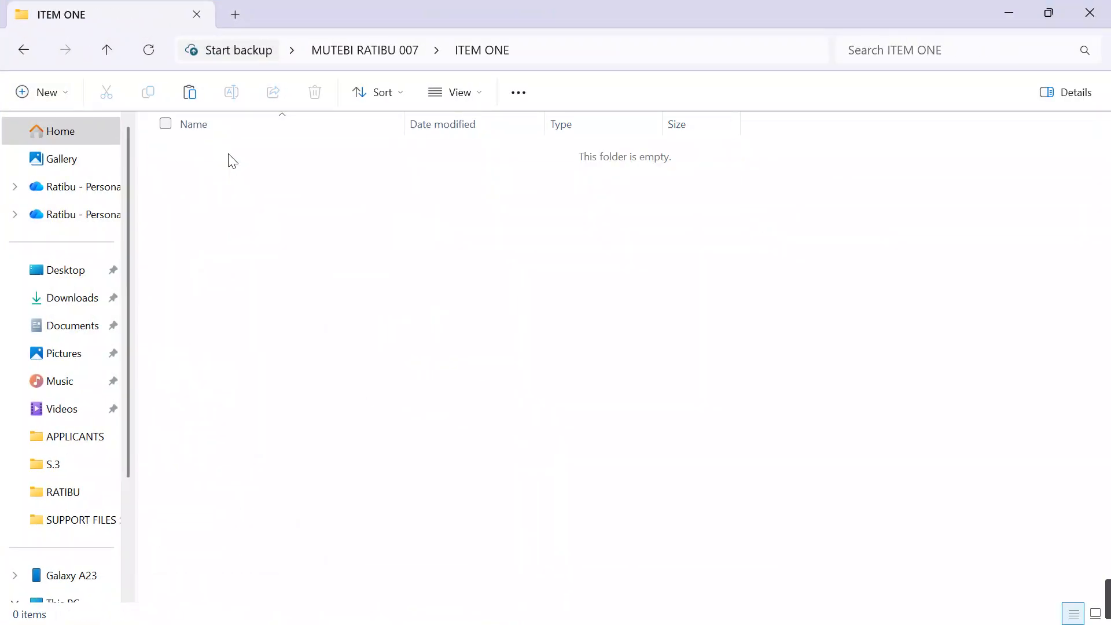
pyautogui.hotkey('ctrl', 'v')
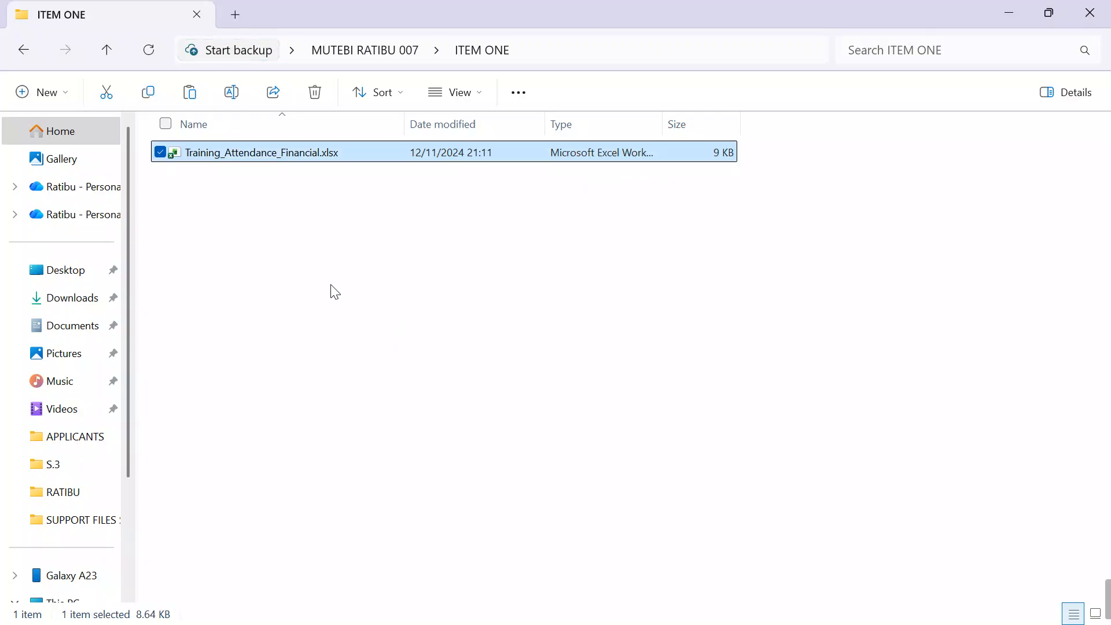
pyautogui.click(312, 282)
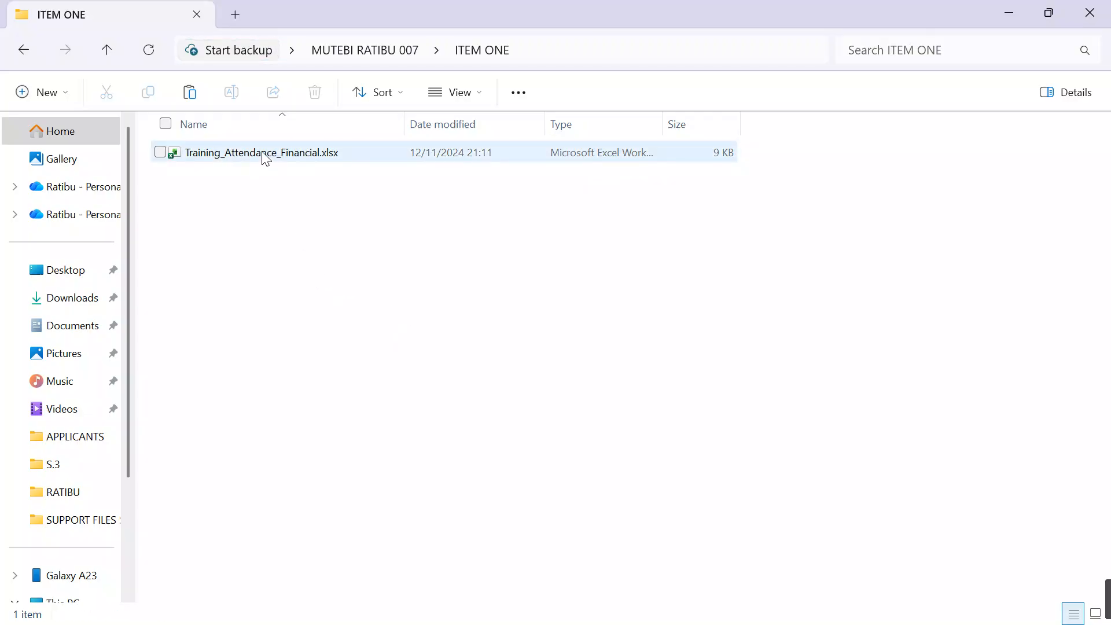
# Step: Rename the copied attendance workbook in the ITEM ONE folder as UPDATED DATA FOR TRAINEES.xlsx
pyautogui.click(266, 157)
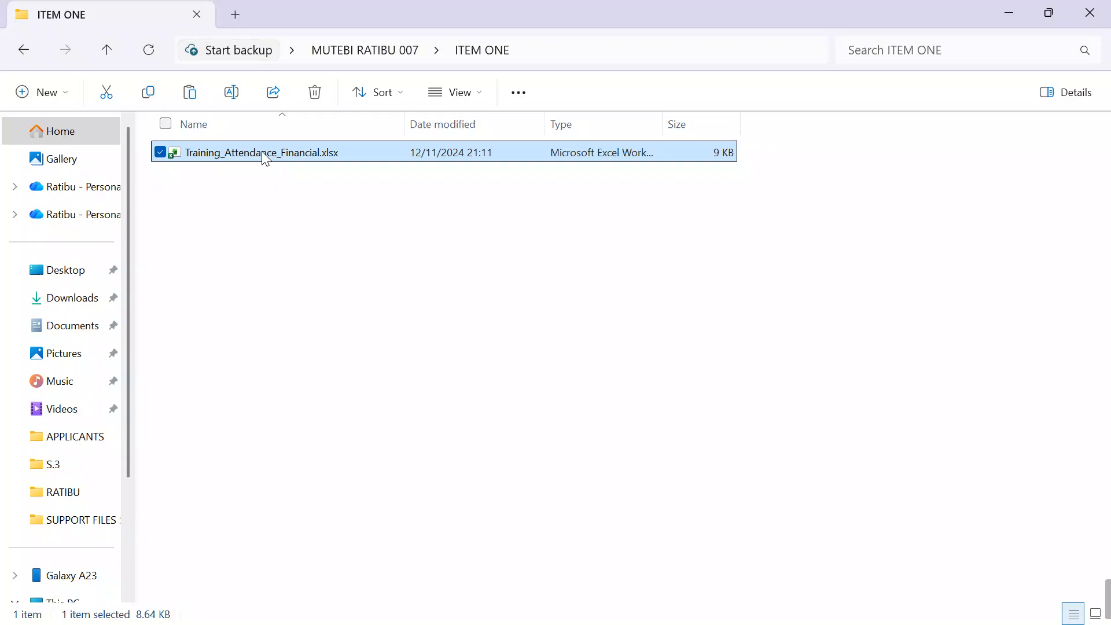
pyautogui.rightClick(265, 158)
pyautogui.click(394, 169)
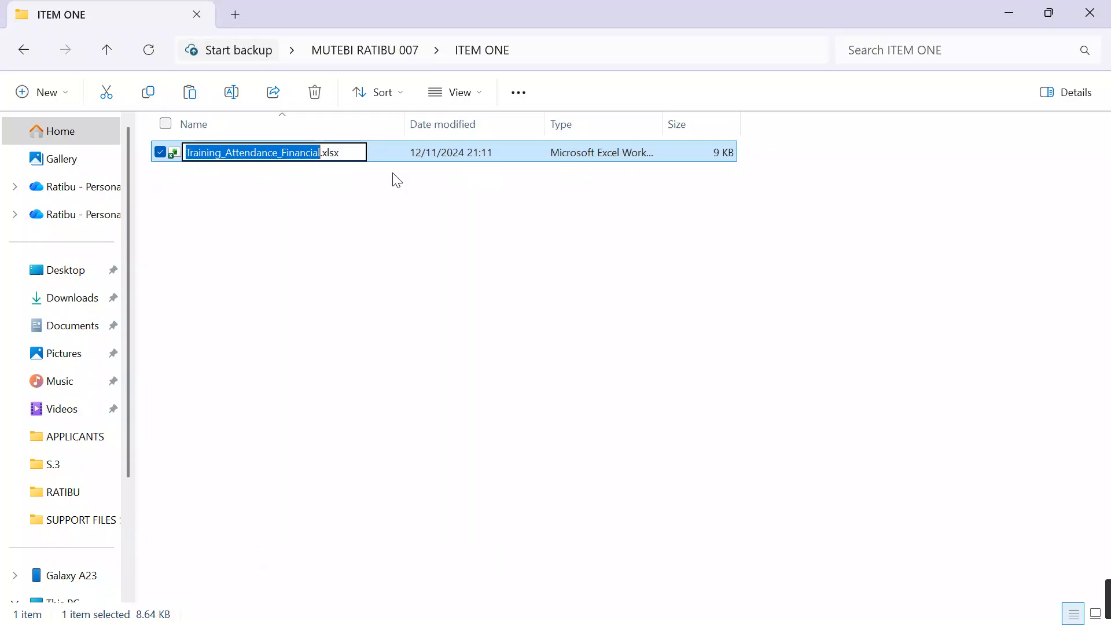
pyautogui.write('UPDATE')
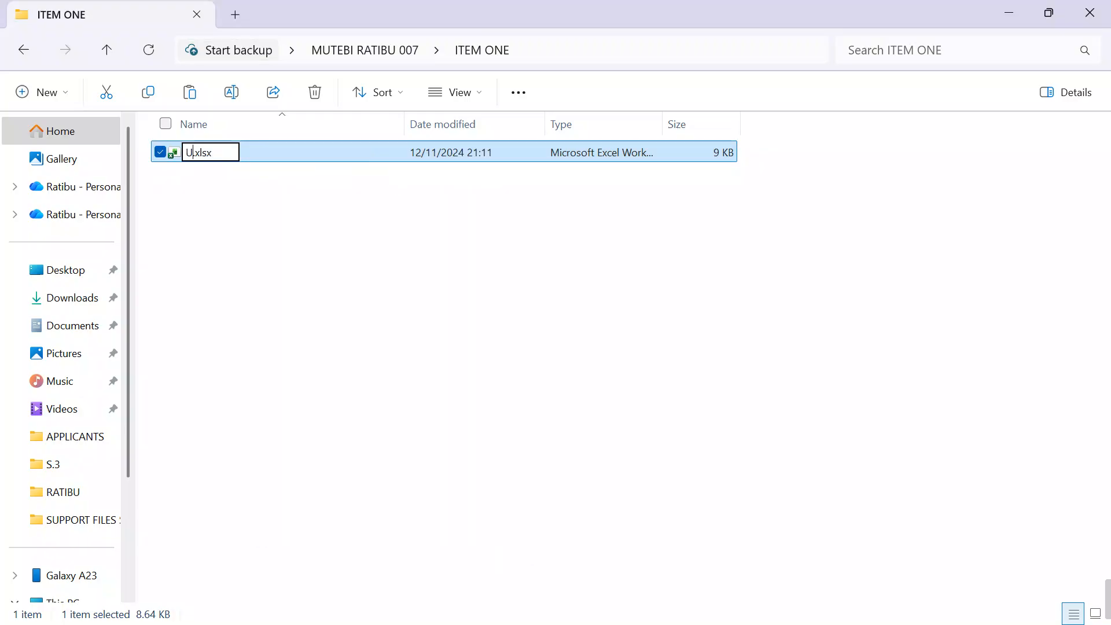
pyautogui.write('D DATA')
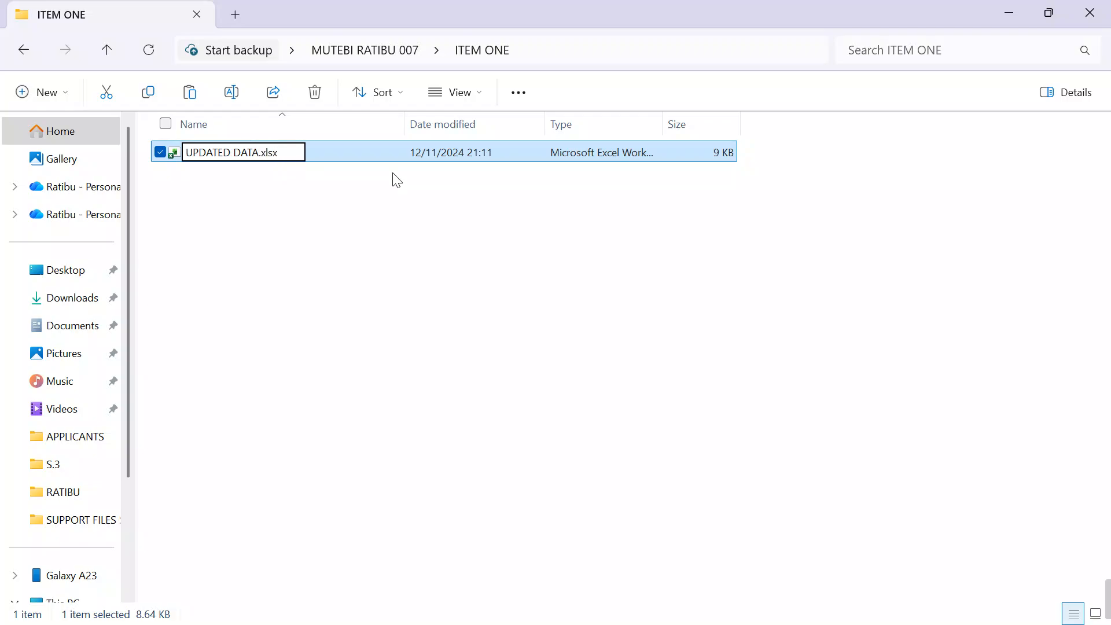
pyautogui.write(' FOR TRAIN')
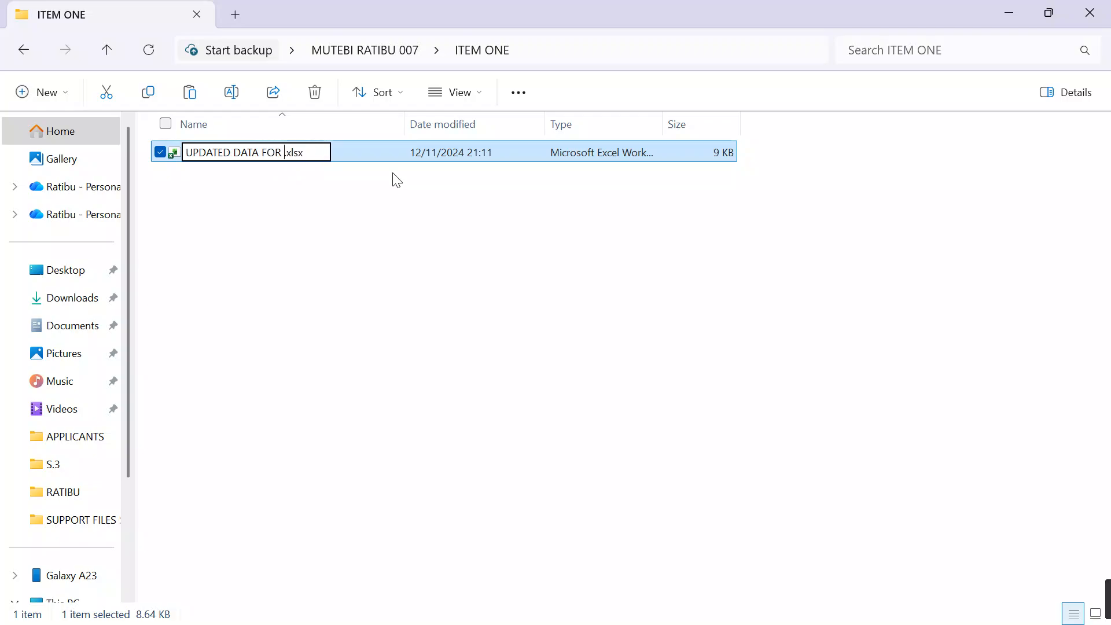
pyautogui.write('E')
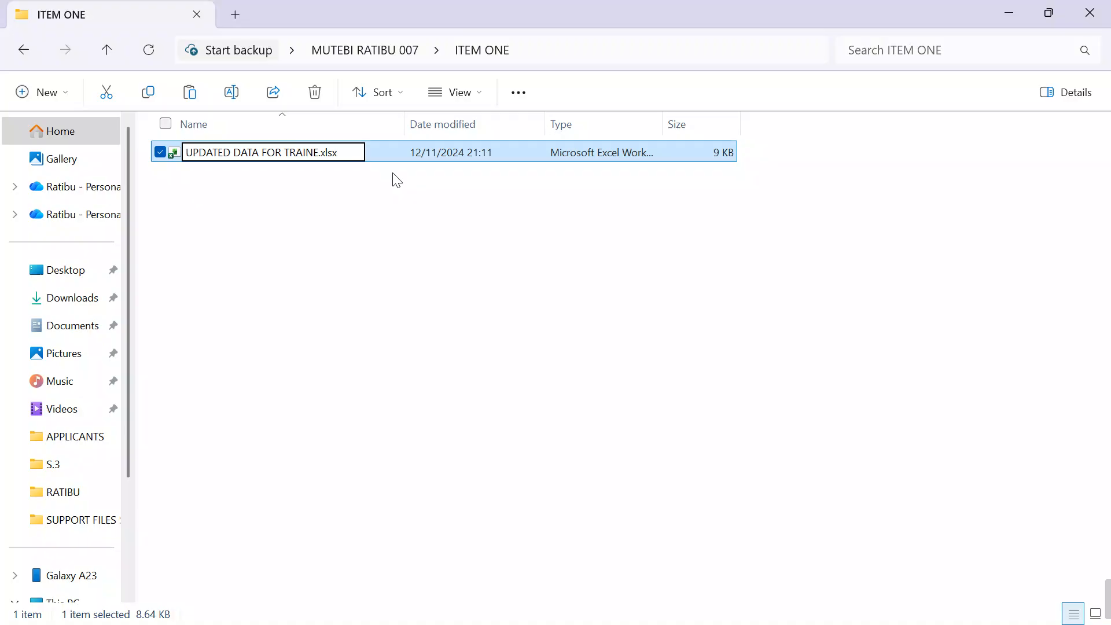
pyautogui.write('ES')
pyautogui.press('Return')
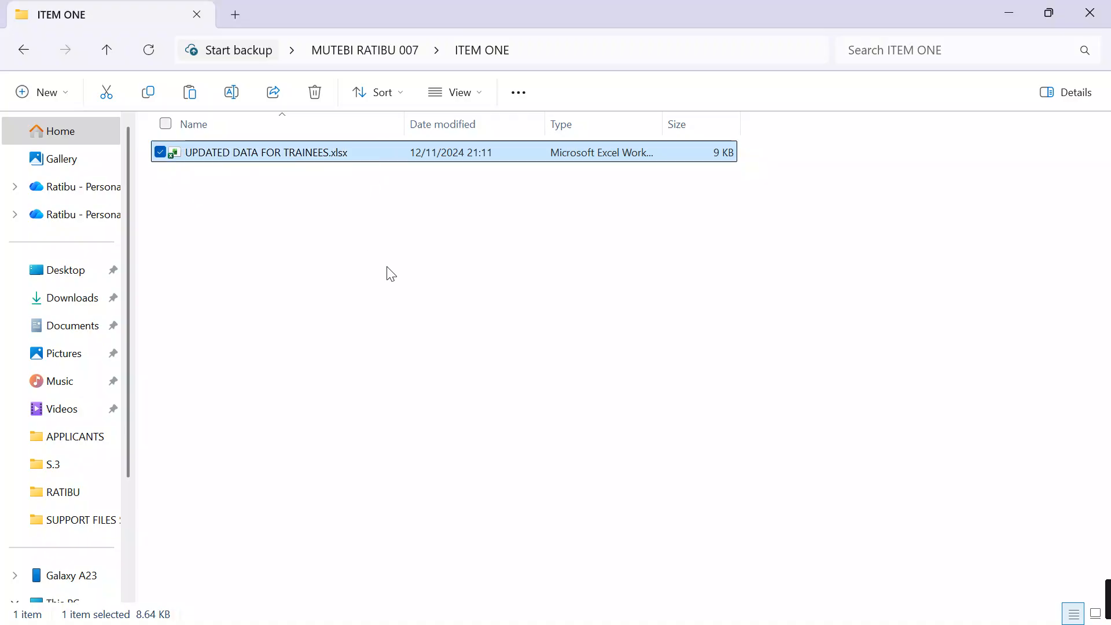
pyautogui.click(391, 273)
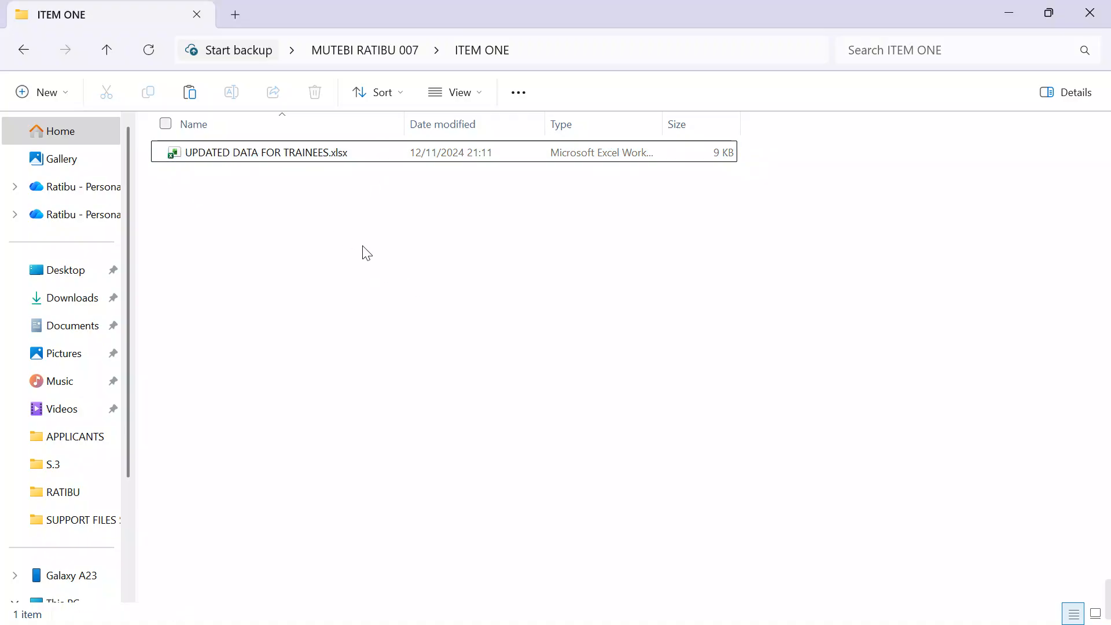
# Step: Open UPDATED DATA FOR TRAINEES.xlsx in Excel and set the sheet zoom to 120%
pyautogui.doubleClick(285, 155)
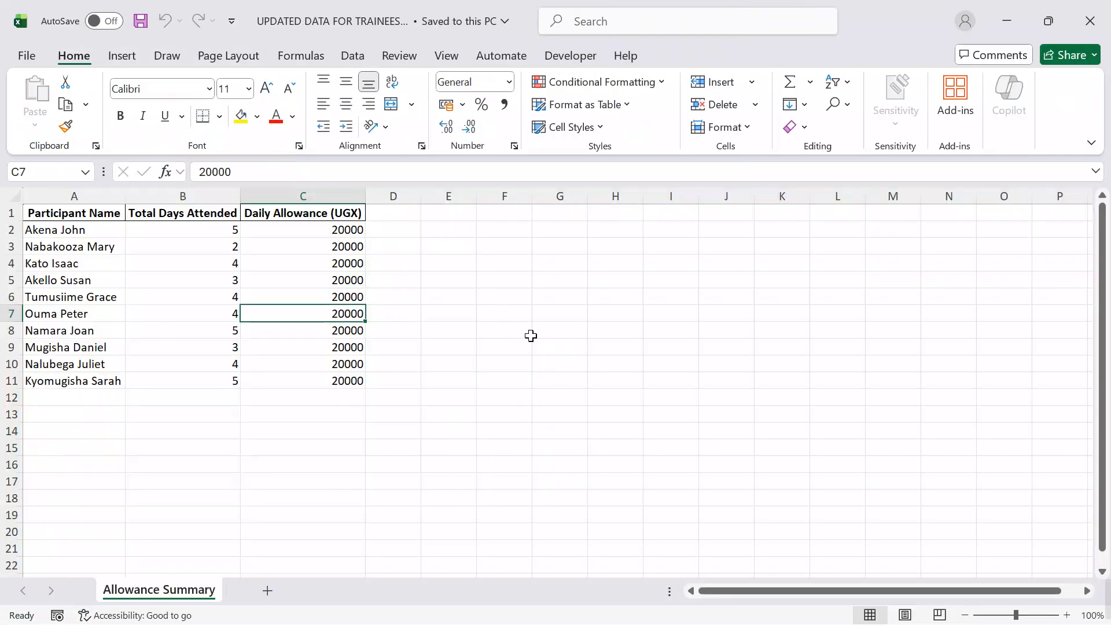
pyautogui.click(1067, 614)
pyautogui.click(1067, 615)
pyautogui.moveTo(793, 587); pyautogui.dragTo(757, 585)
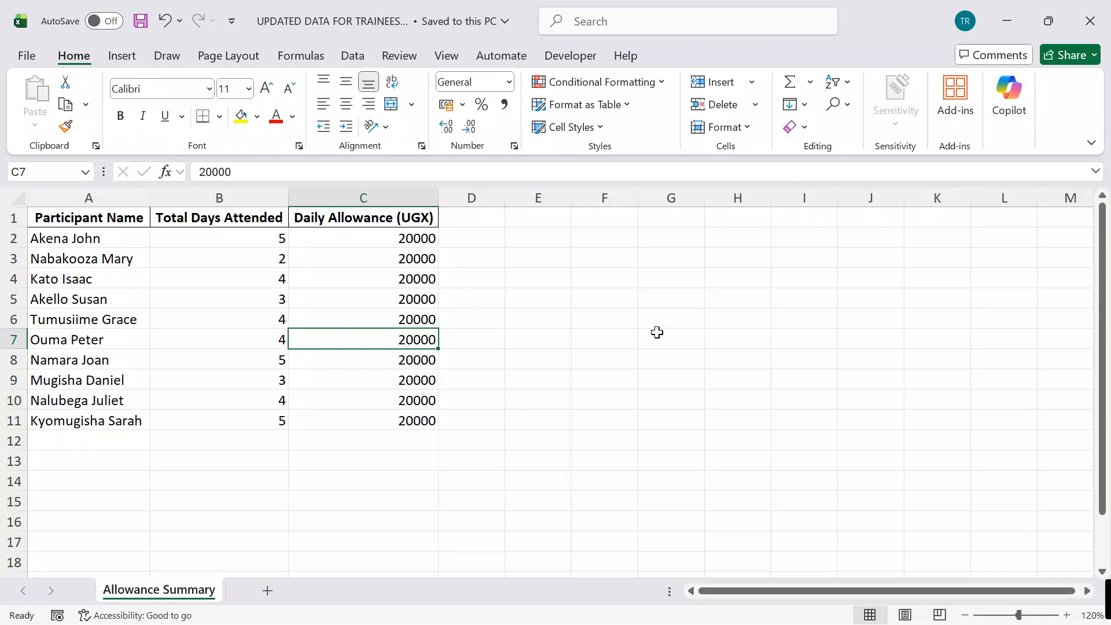
pyautogui.click(585, 323)
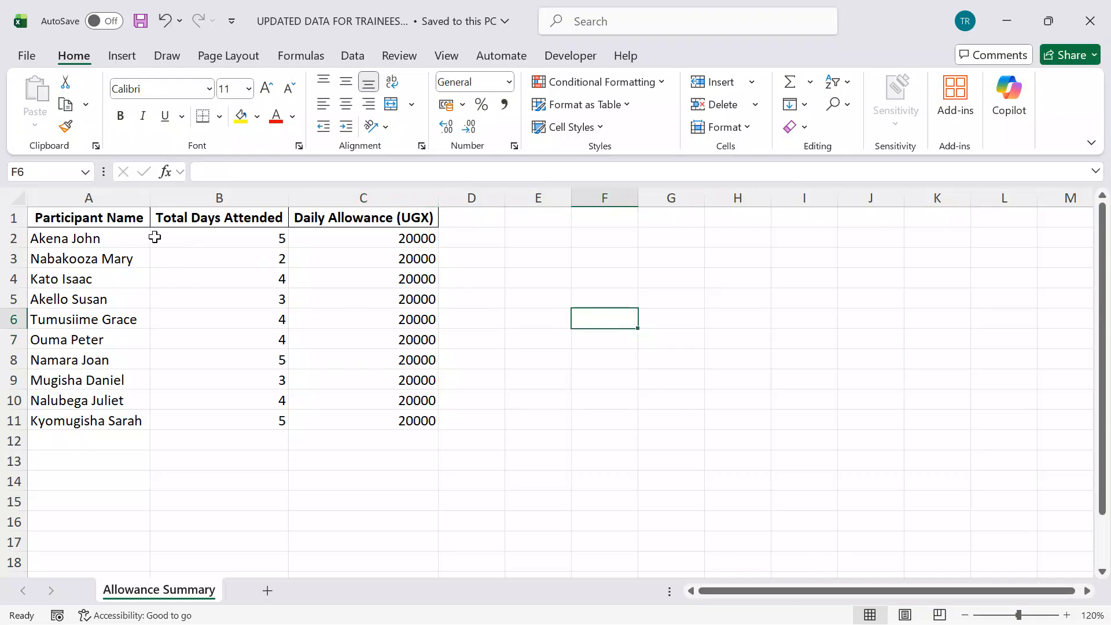
# Step: Set the font of the entire Allowance Summary sheet to Arial Narrow, size 13
pyautogui.moveTo(118, 216); pyautogui.dragTo(408, 421)
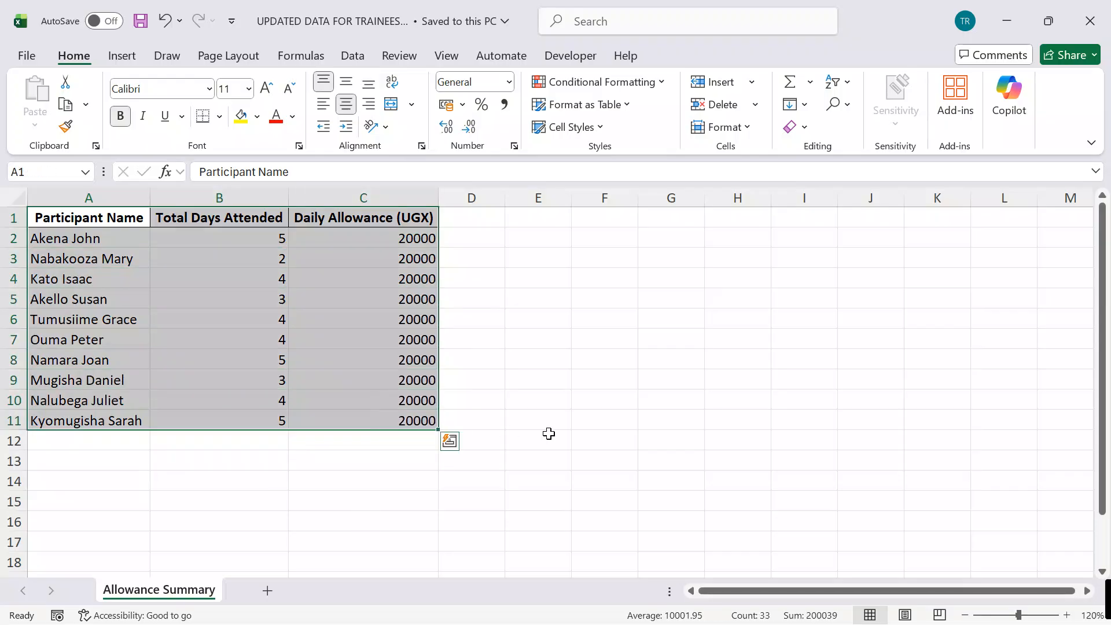
pyautogui.click(644, 432)
pyautogui.hotkey('ctrl', 'a')
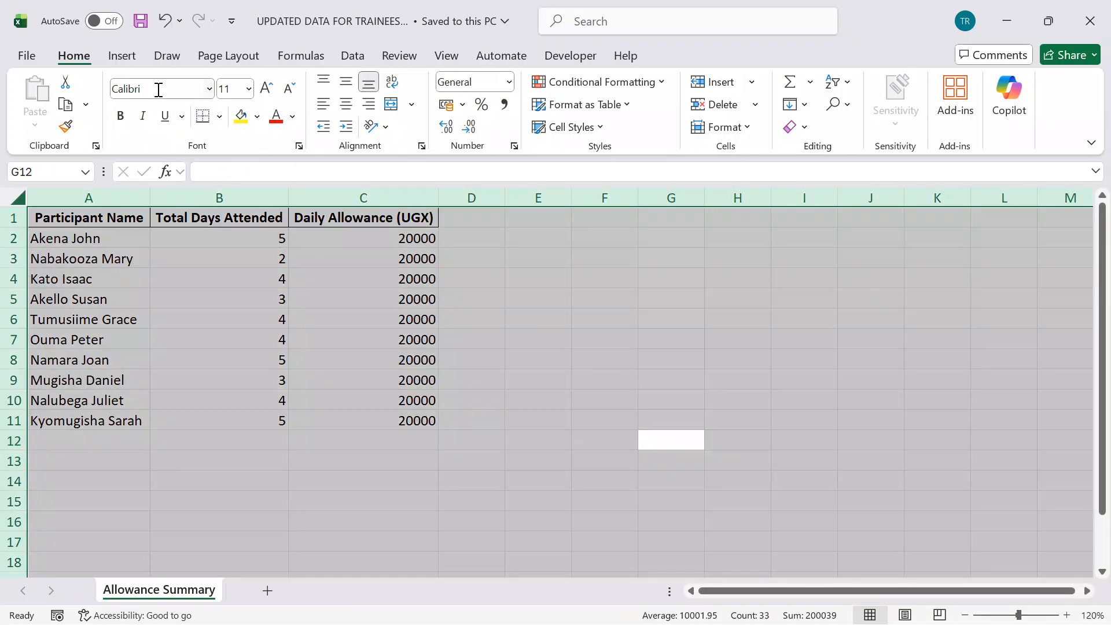
pyautogui.click(158, 90)
pyautogui.write('Arial')
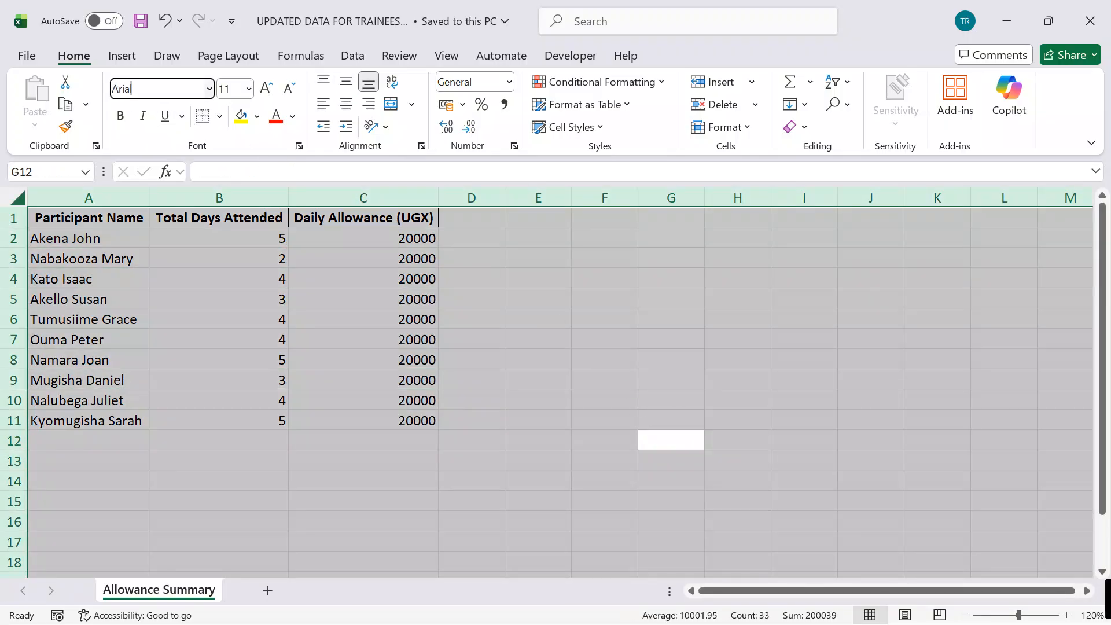
pyautogui.write(' Narrow')
pyautogui.press('Return')
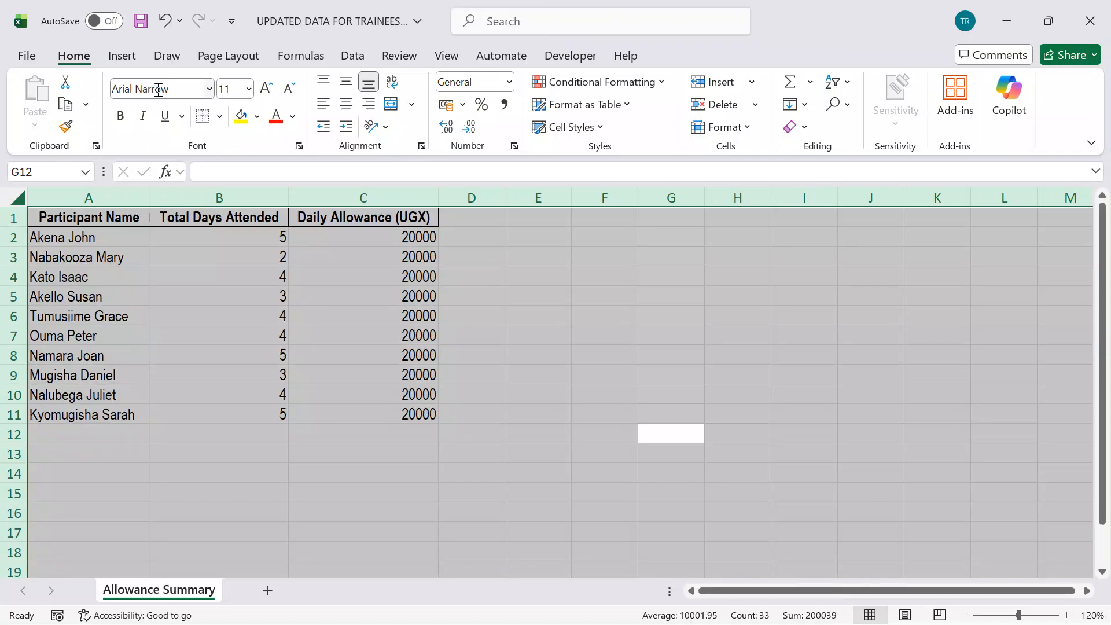
pyautogui.click(231, 88)
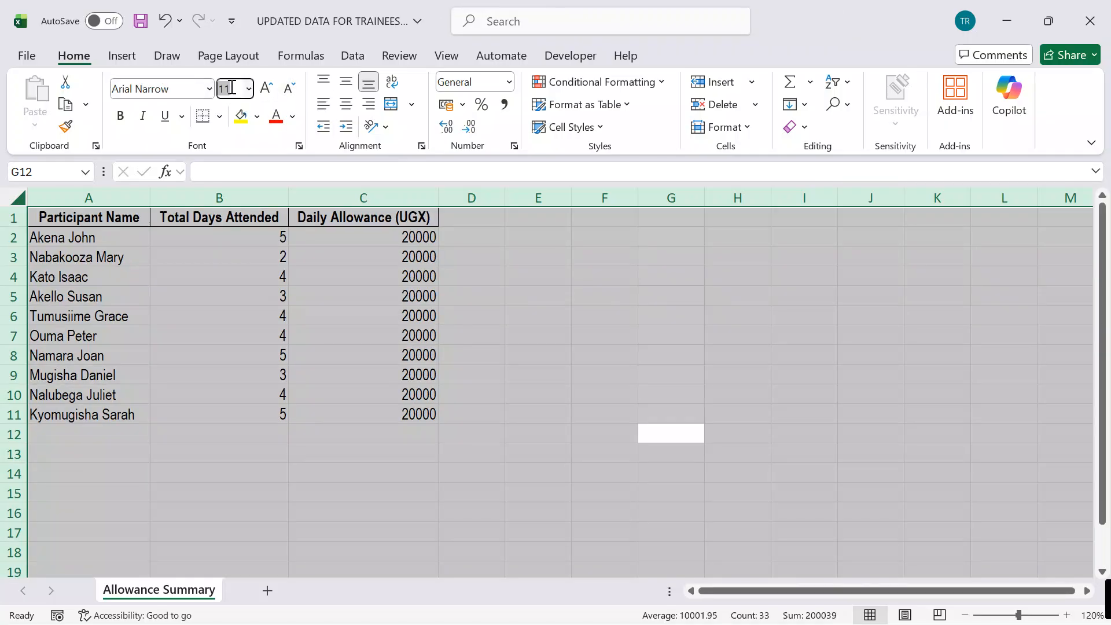
pyautogui.write('13')
pyautogui.press('Return')
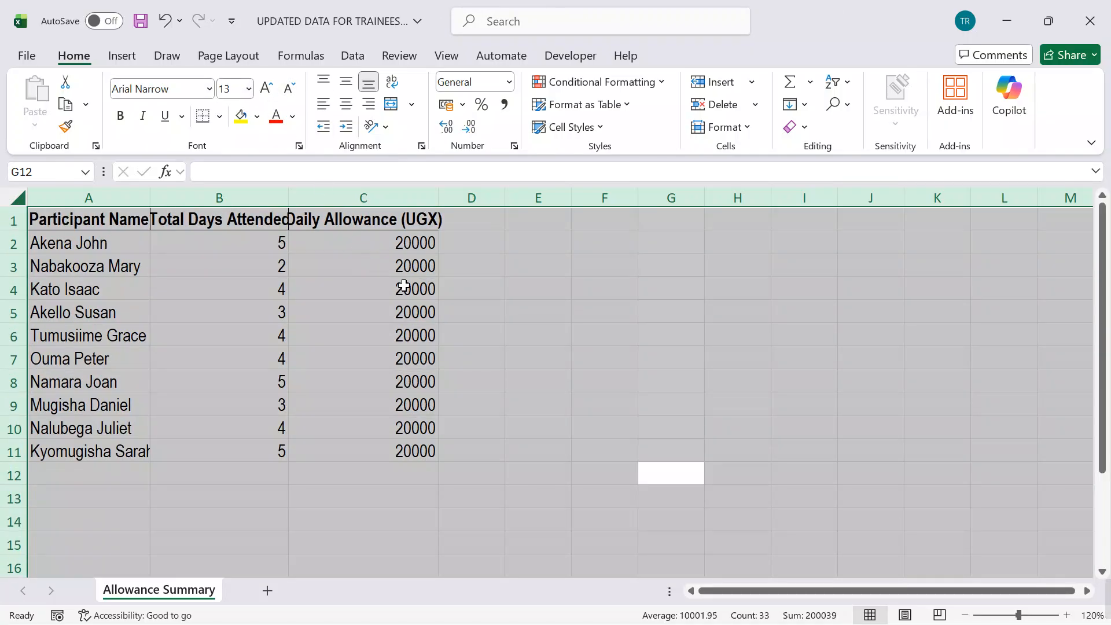
# Step: Auto-fit the widths of columns A, B and C to their contents
pyautogui.click(526, 305)
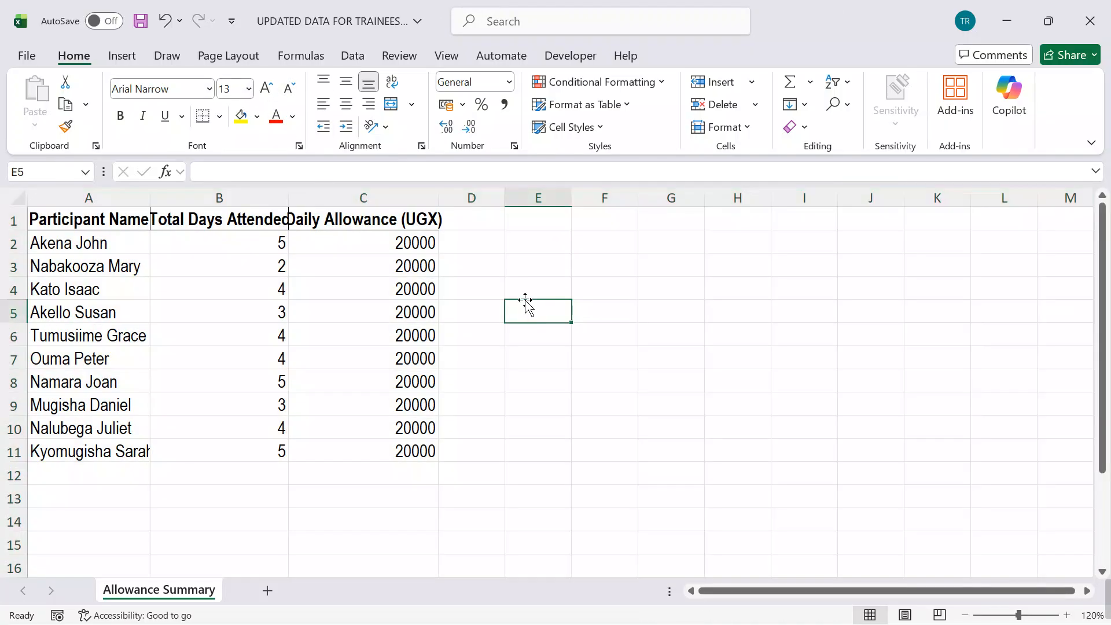
pyautogui.doubleClick(153, 201)
pyautogui.doubleClick(301, 199)
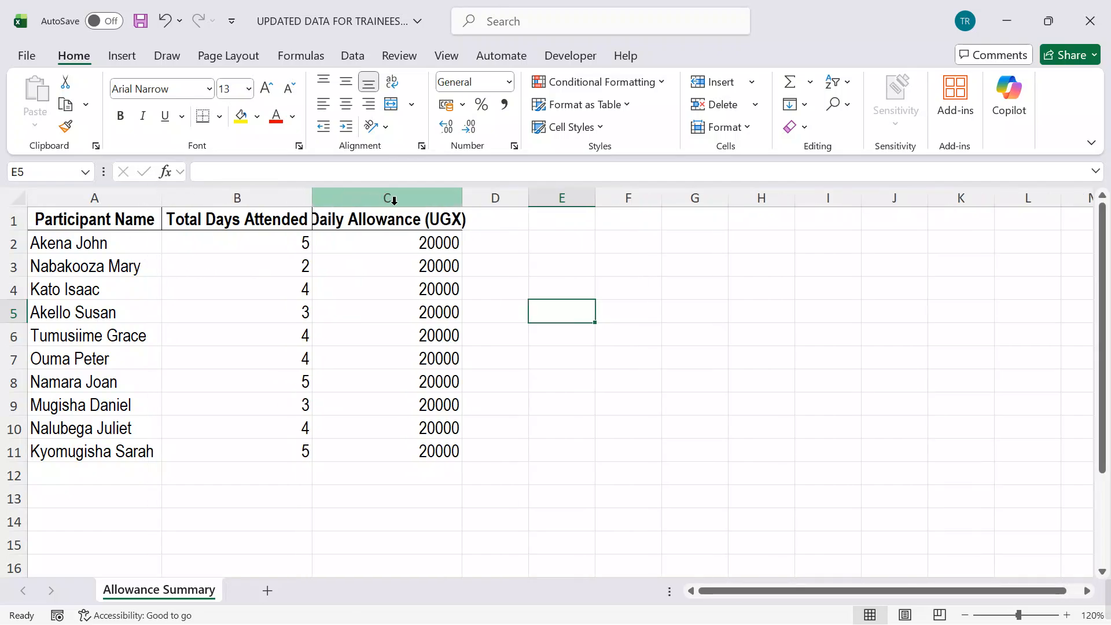
pyautogui.doubleClick(461, 198)
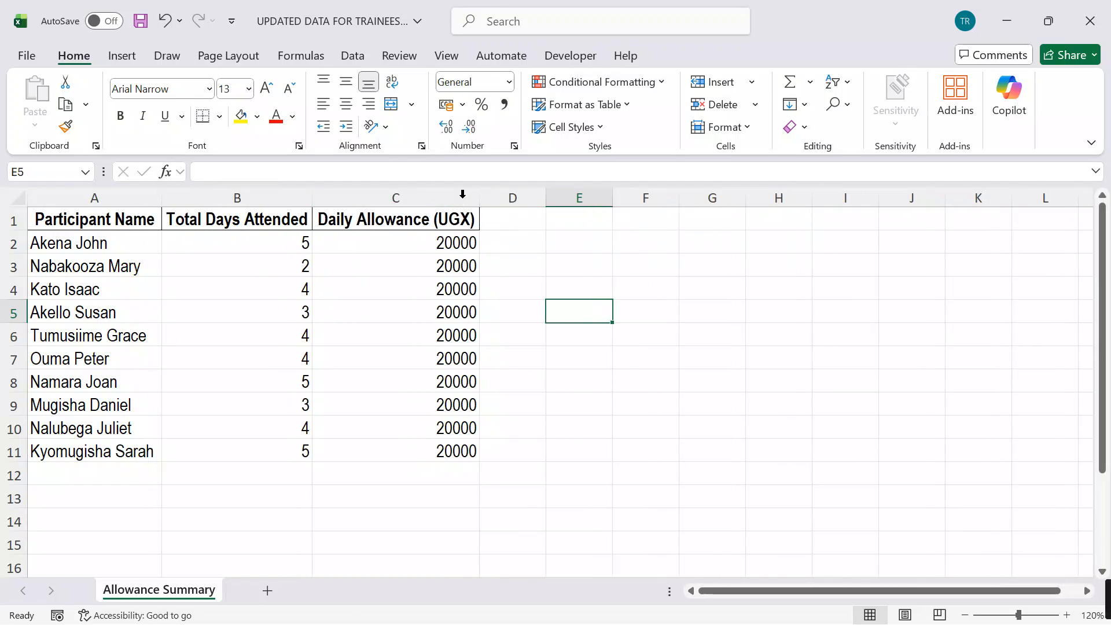
pyautogui.click(461, 198)
# Step: Apply All Borders to the table range A1:C11 and save the workbook
pyautogui.click(595, 350)
pyautogui.moveTo(136, 225); pyautogui.dragTo(428, 451)
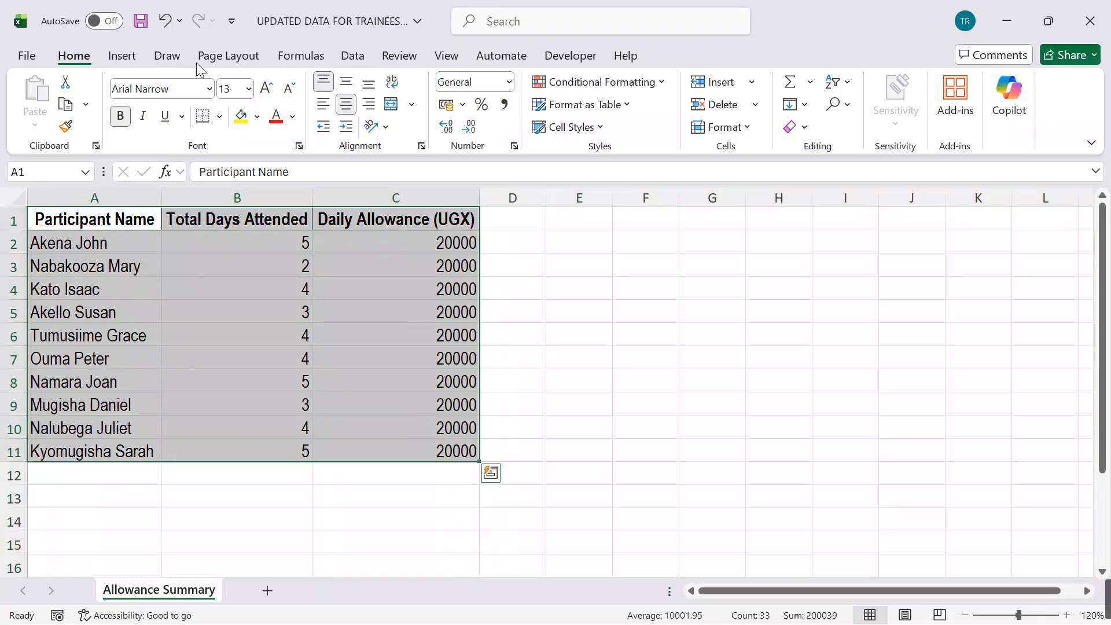
pyautogui.click(219, 116)
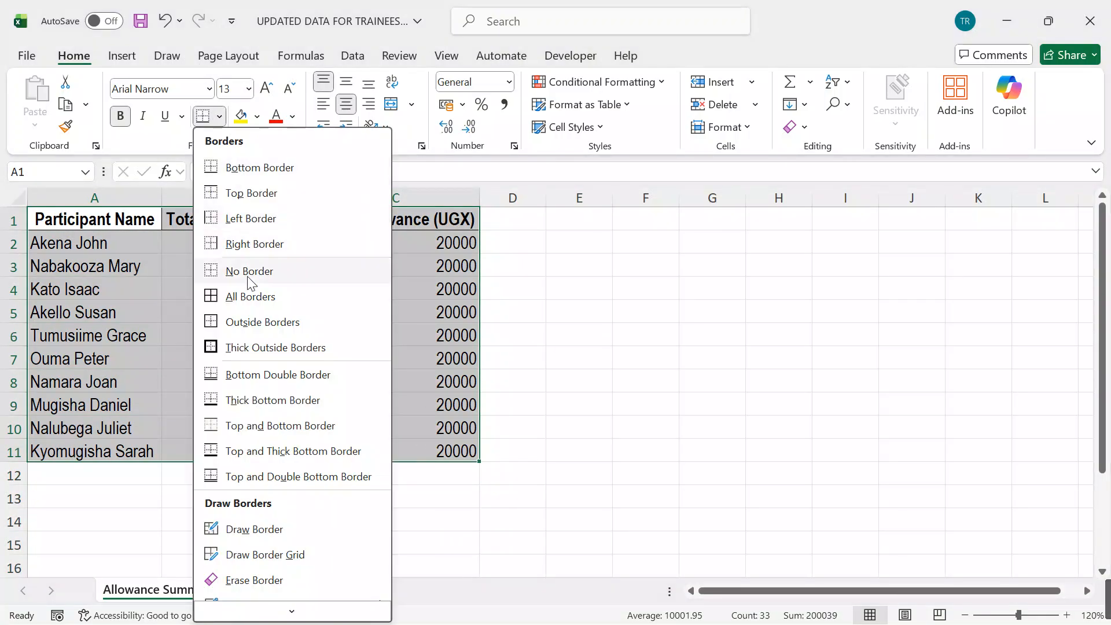
pyautogui.click(214, 300)
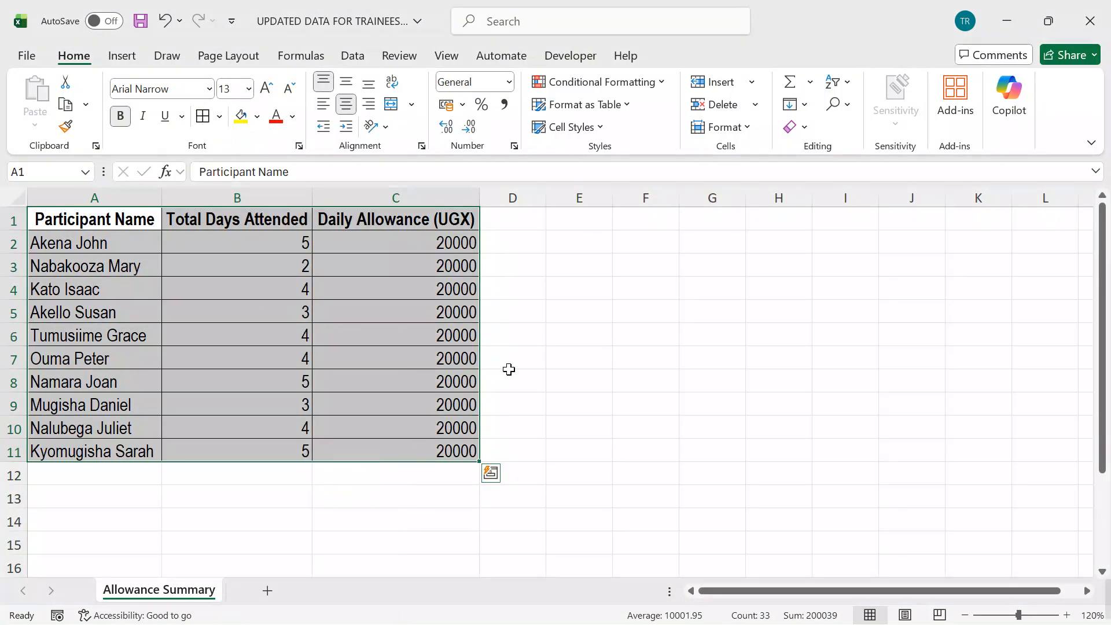
pyautogui.click(681, 395)
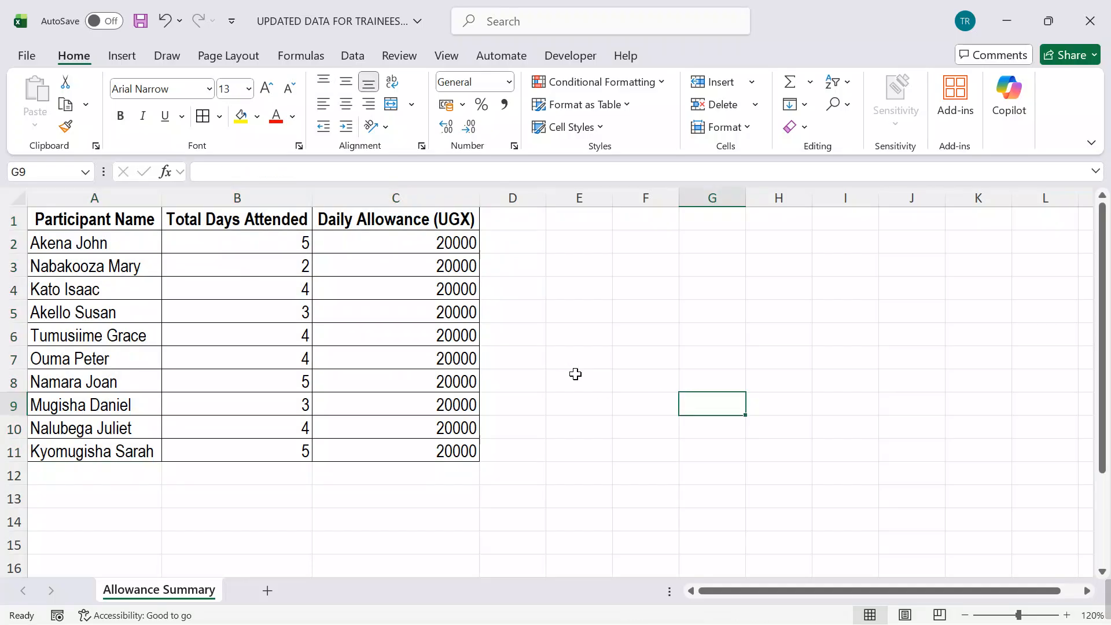
pyautogui.hotkey('ctrl', 's')
pyautogui.scroll(-4, 602, 374)
pyautogui.scroll(4, 605, 370)
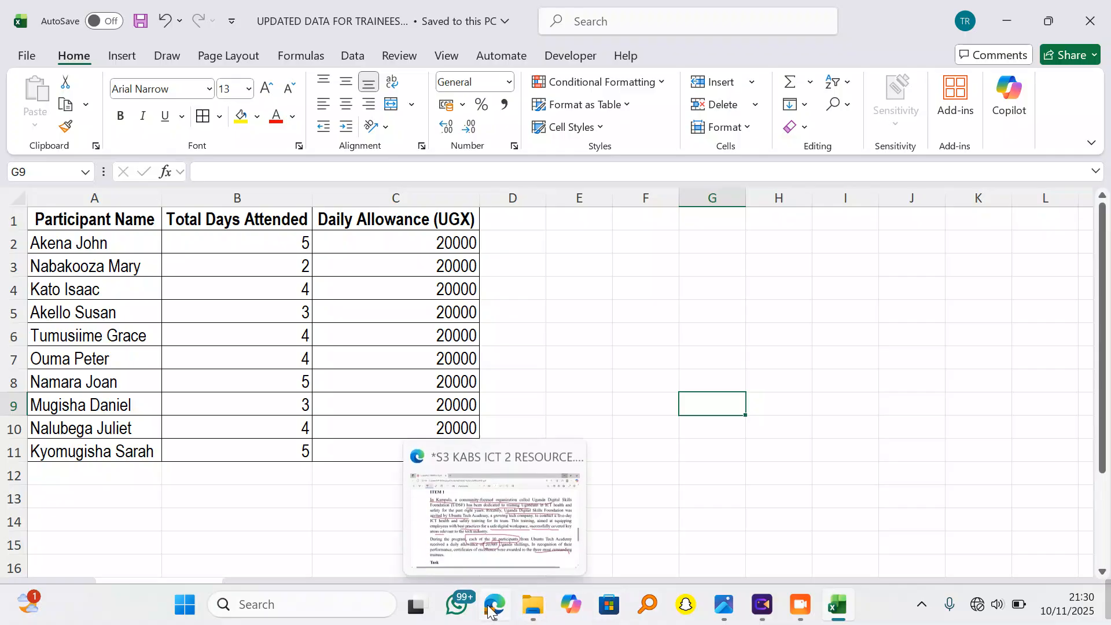
# Step: Switch to the exam PDF in Edge, underline the words "allowance of" in ITEM 1, and read through its task
pyautogui.click(489, 611)
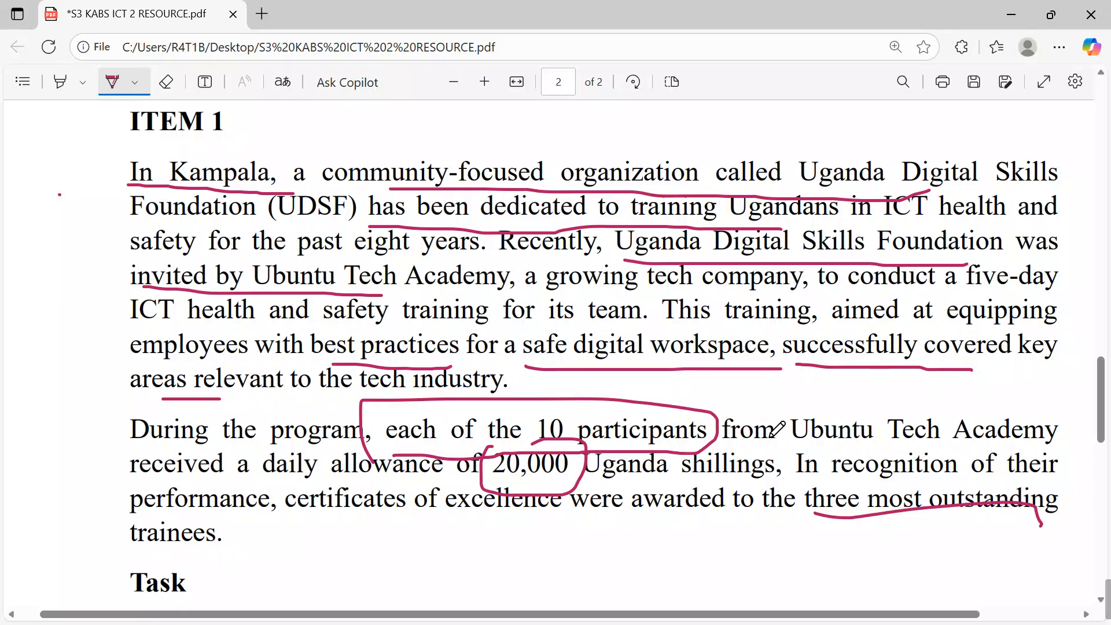
pyautogui.moveTo(314, 483); pyautogui.dragTo(465, 482)
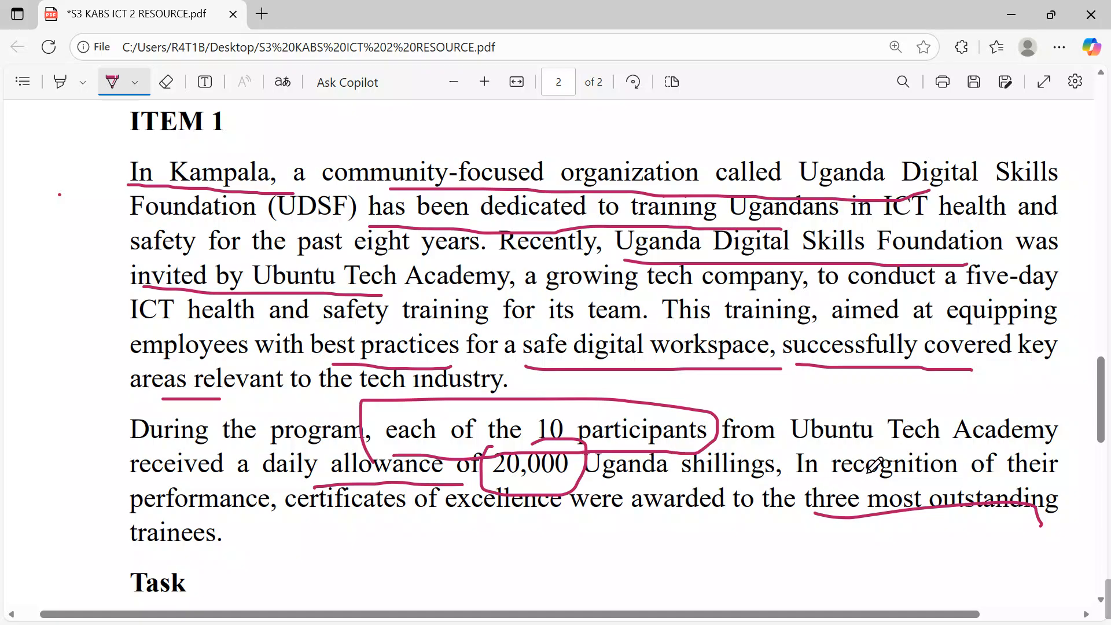
pyautogui.scroll(-2, 770, 466)
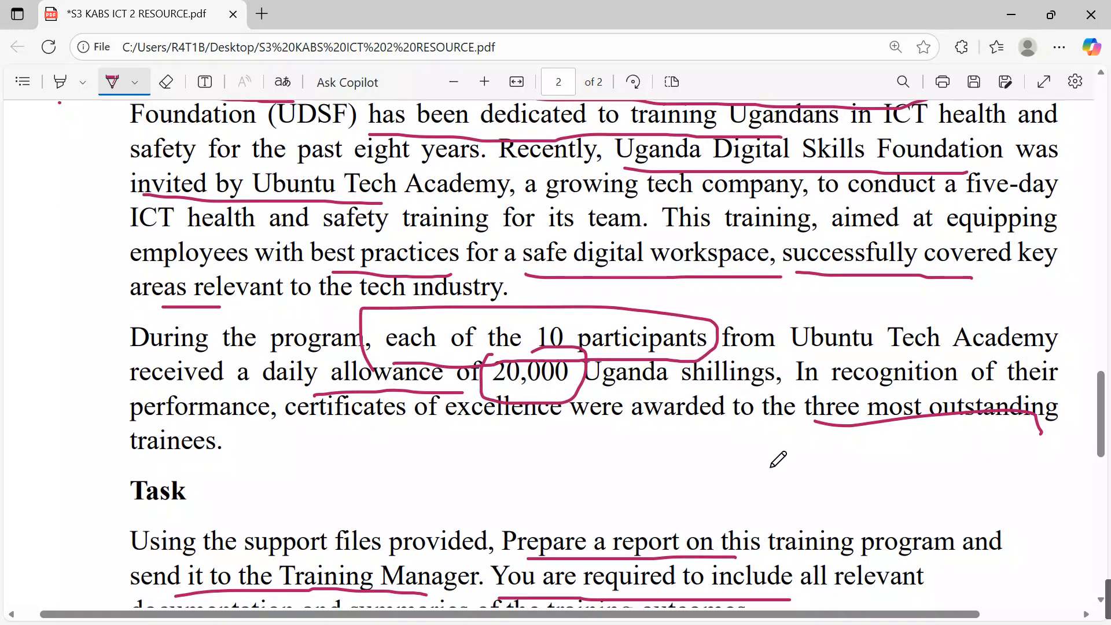
pyautogui.scroll(-2, 776, 459)
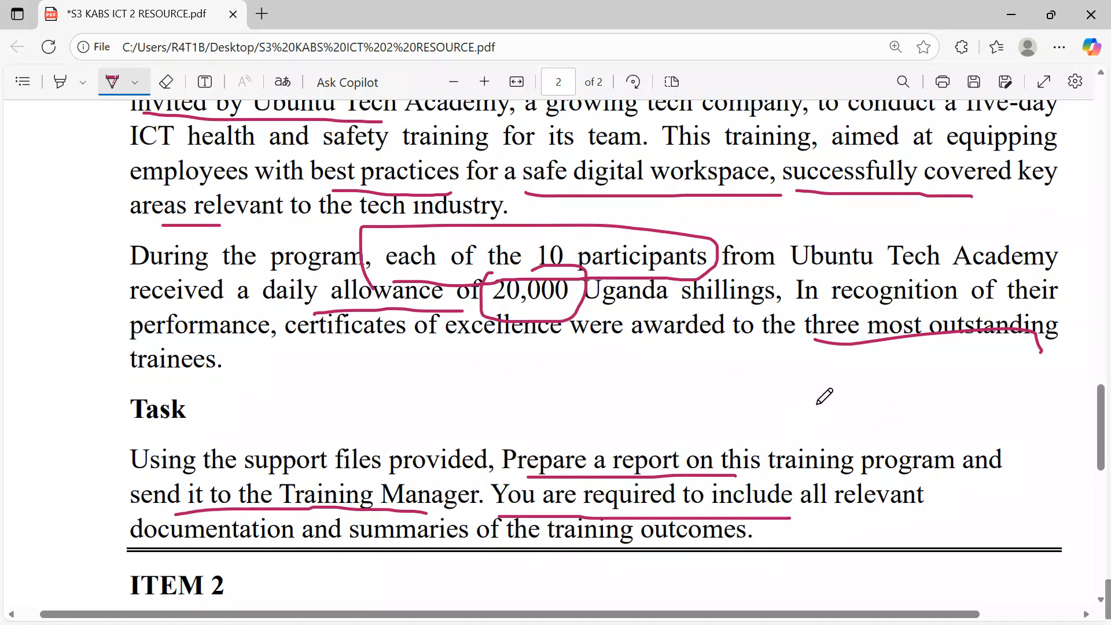
pyautogui.scroll(-2, 862, 382)
pyautogui.scroll(-2, 865, 382)
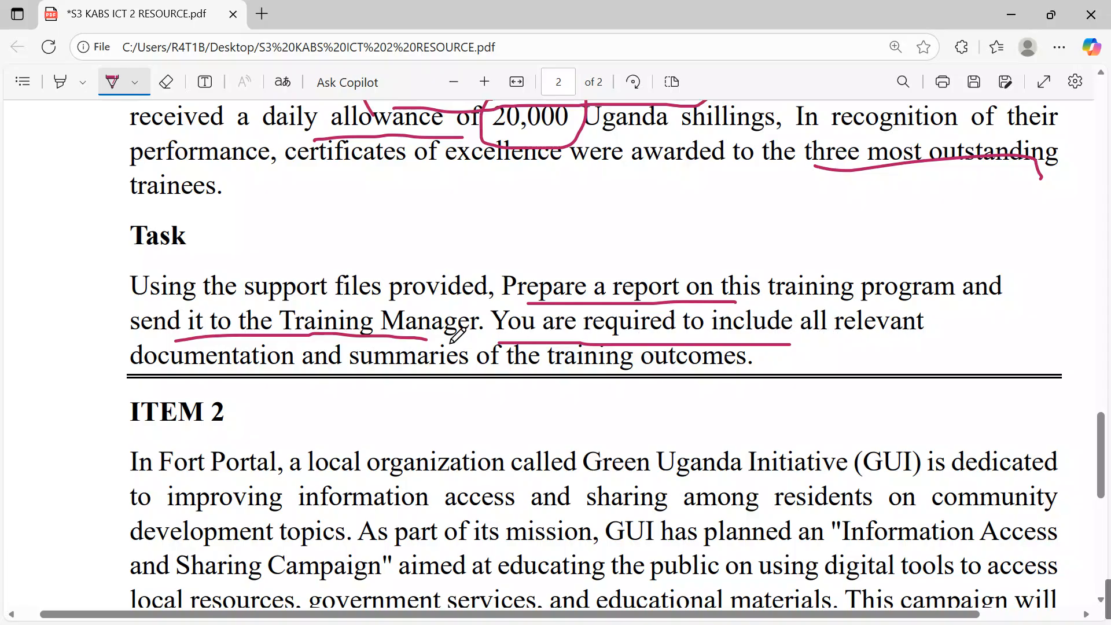
# Step: Return to the Excel workbook and enter the header TOTAL ALLOWANCE in cell D1
pyautogui.click(1006, 11)
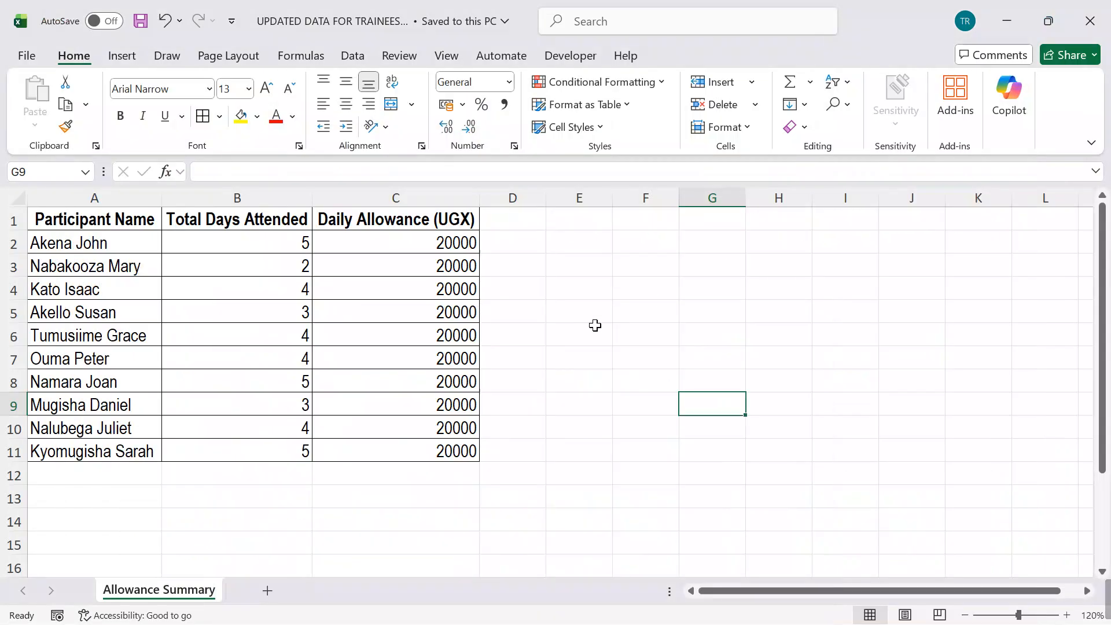
pyautogui.click(522, 218)
pyautogui.write('T')
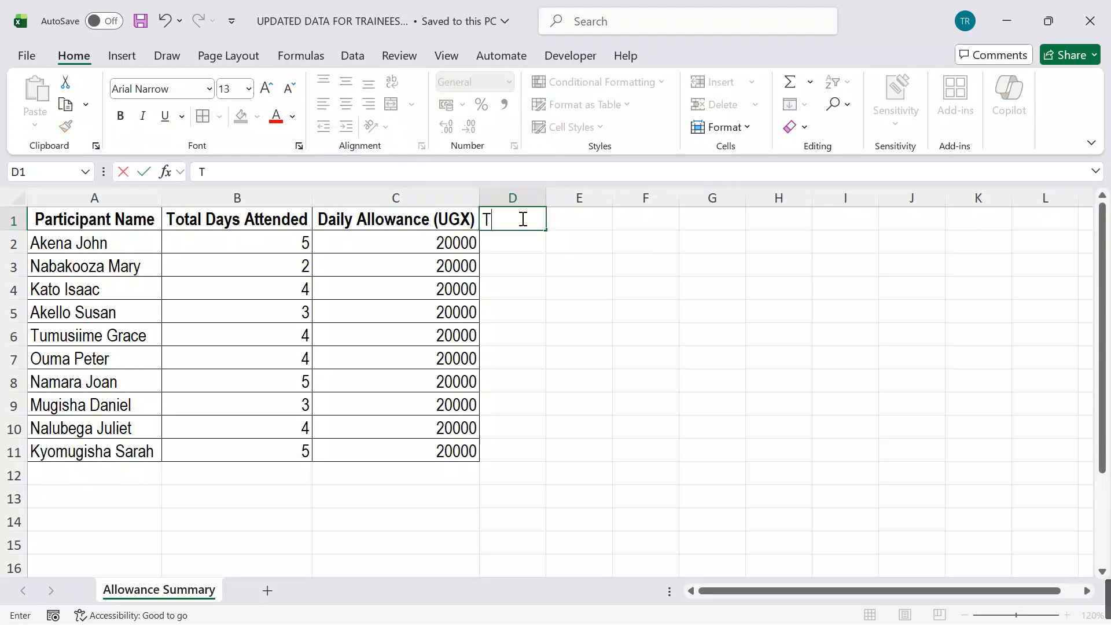
pyautogui.write('OTAL')
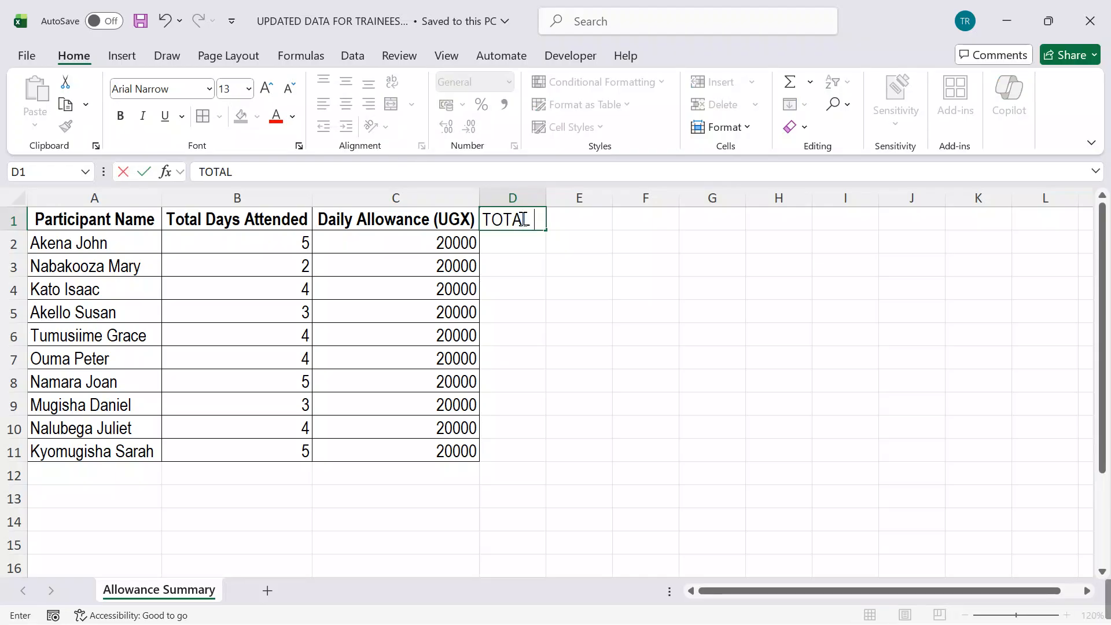
pyautogui.write(' ALLOWANCE')
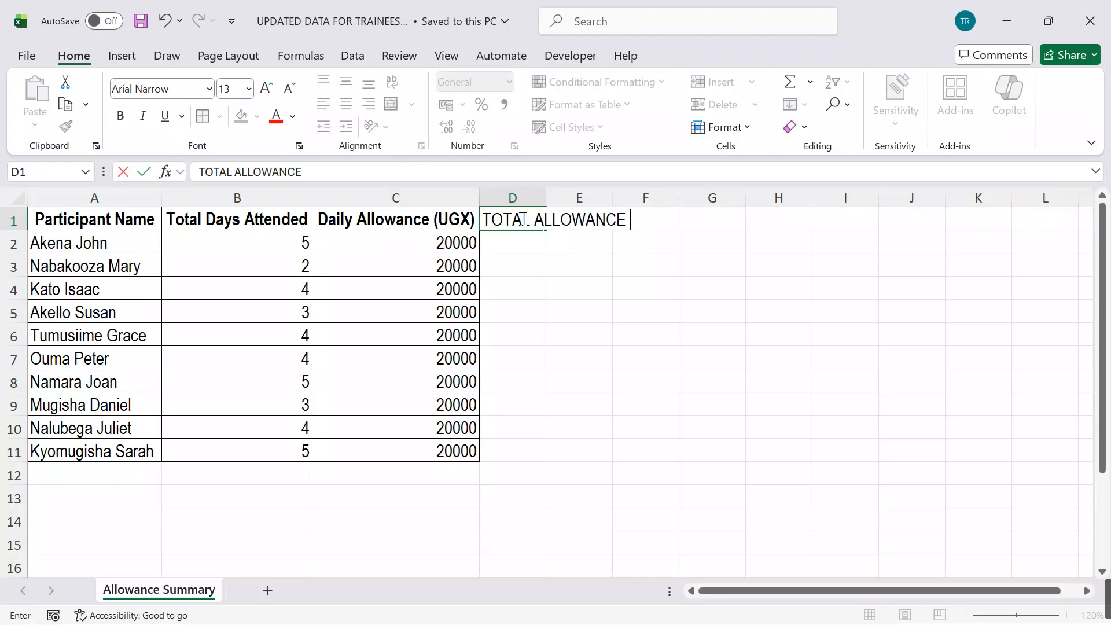
pyautogui.click(604, 265)
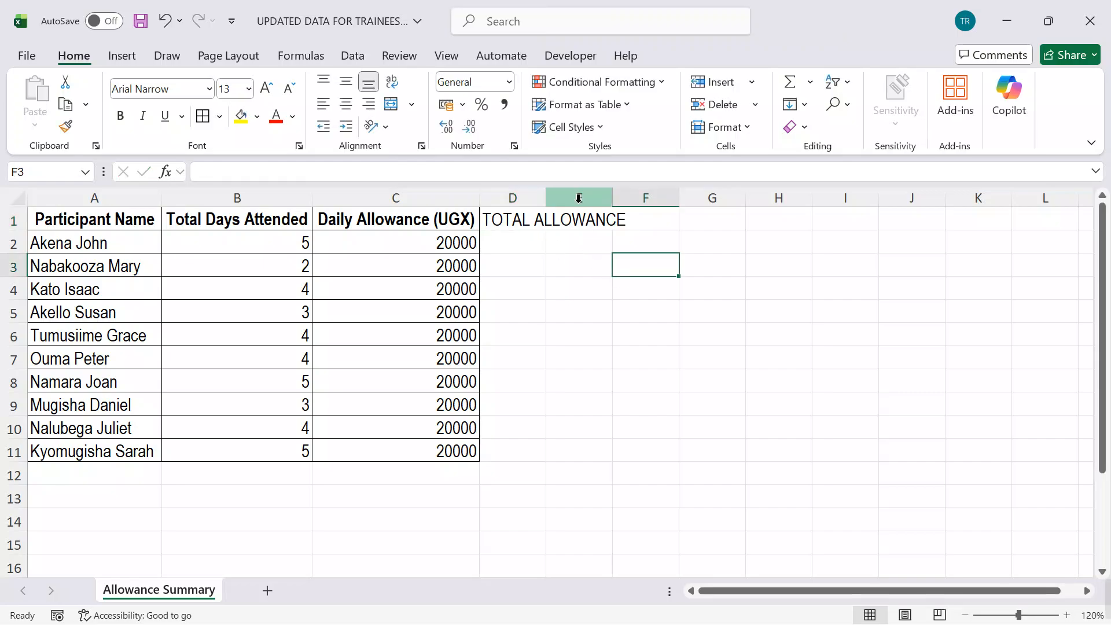
# Step: Auto-fit the width of column D to its contents
pyautogui.doubleClick(546, 198)
pyautogui.click(614, 308)
# Step: Try calculating the total allowance with =B2*C2 in D2 filled down to D11, and undo the fill
pyautogui.click(558, 240)
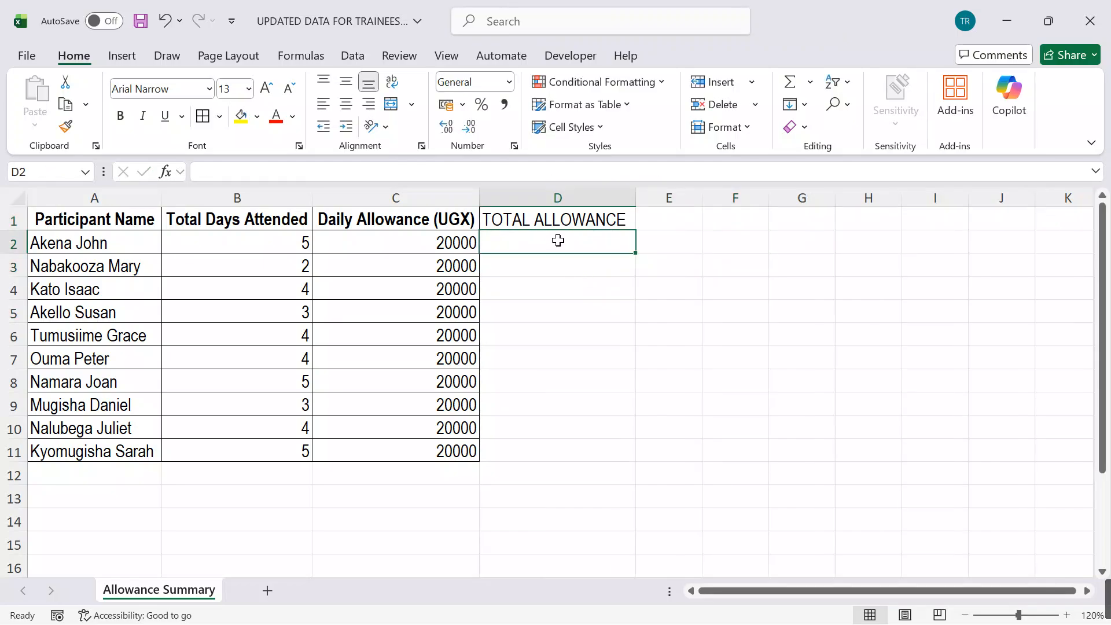
pyautogui.write('=')
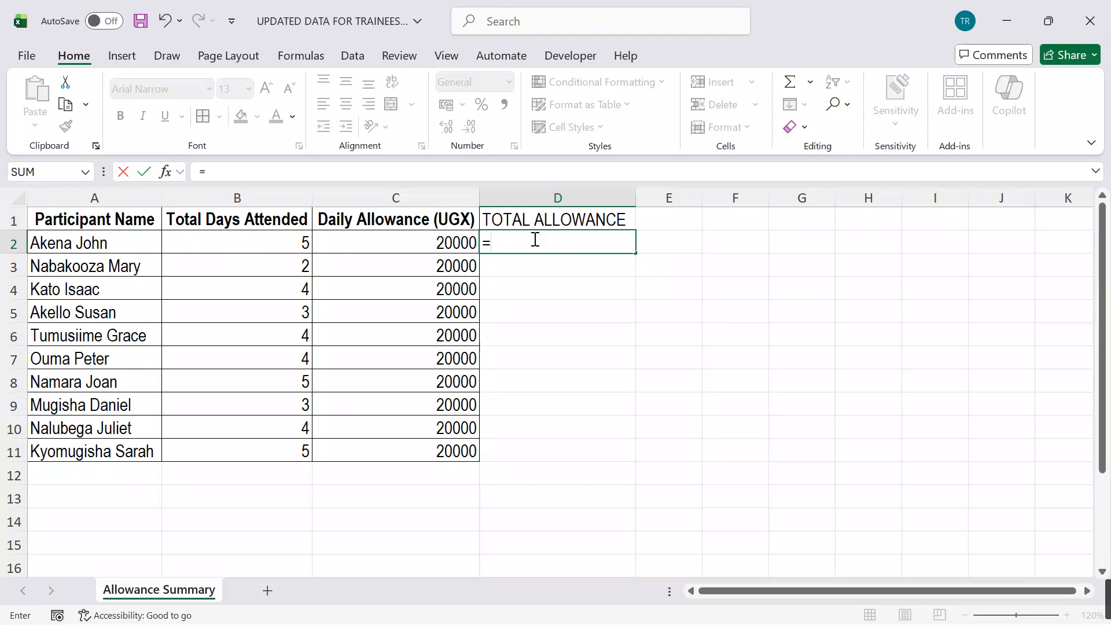
pyautogui.click(269, 244)
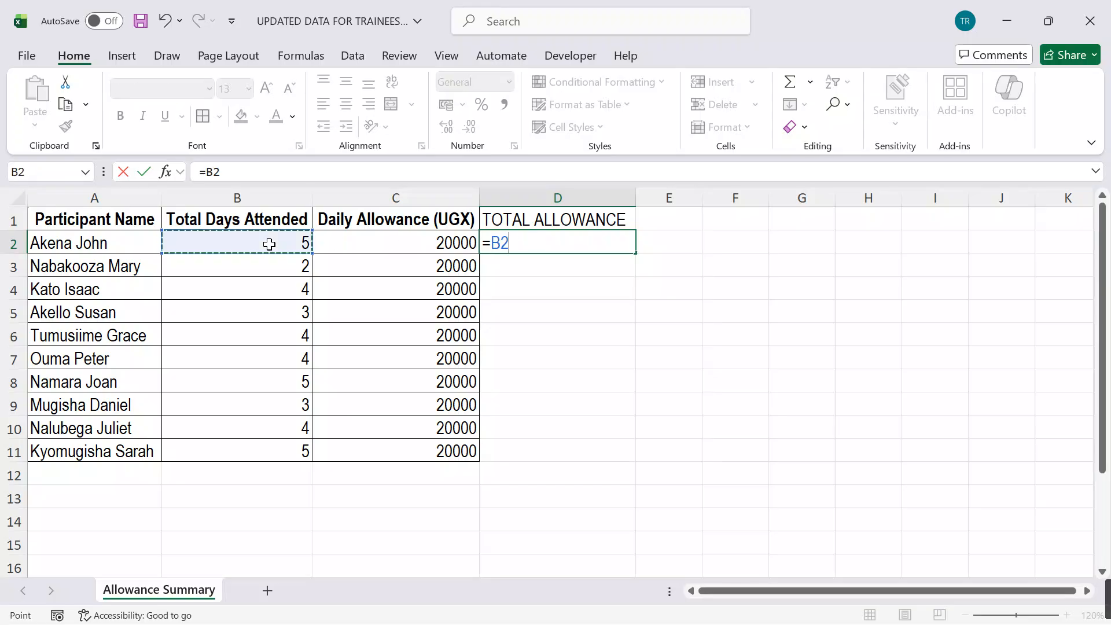
pyautogui.write('*')
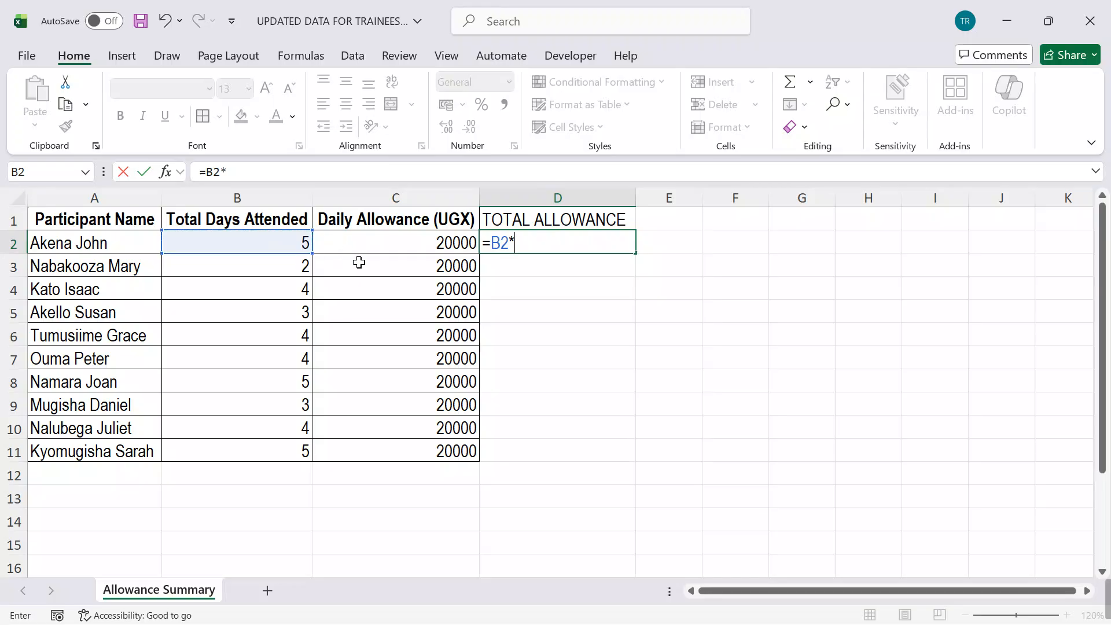
pyautogui.click(370, 243)
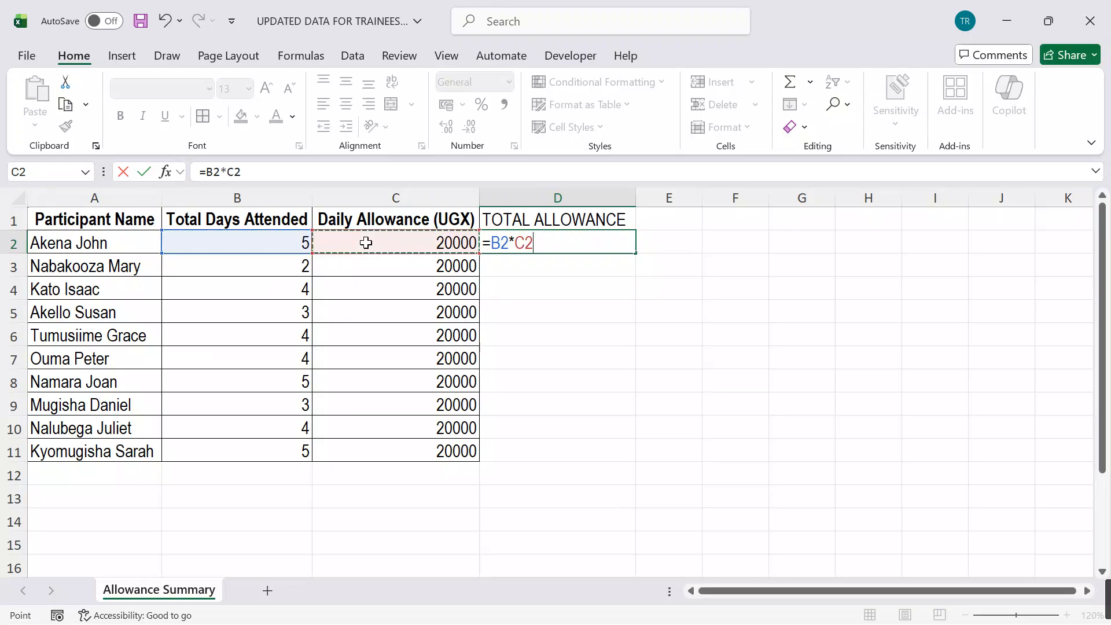
pyautogui.press('Return')
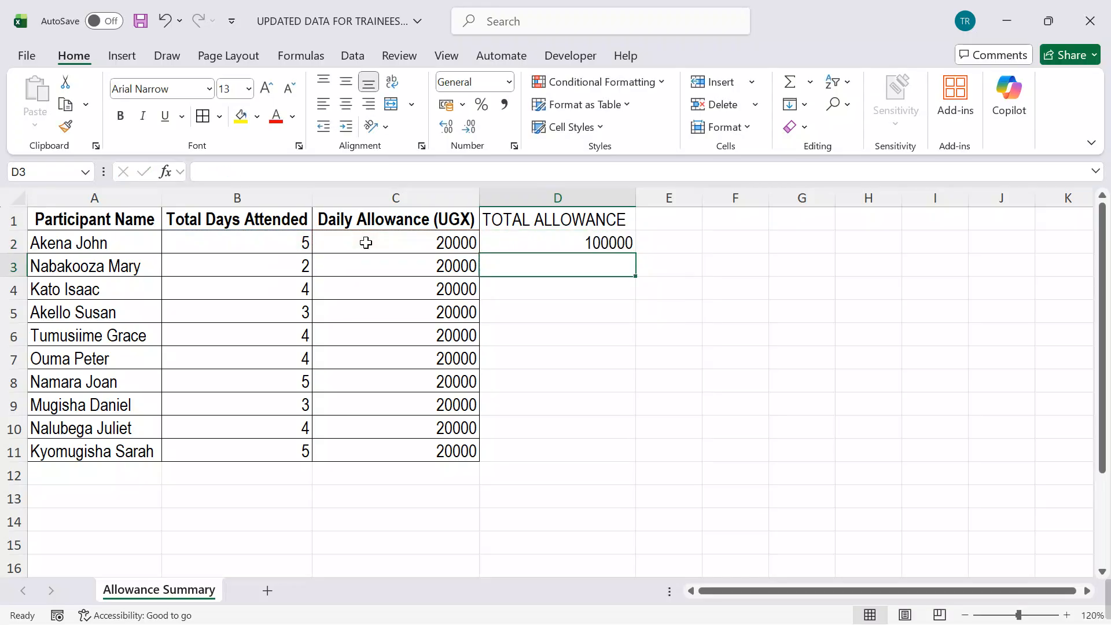
pyautogui.click(557, 239)
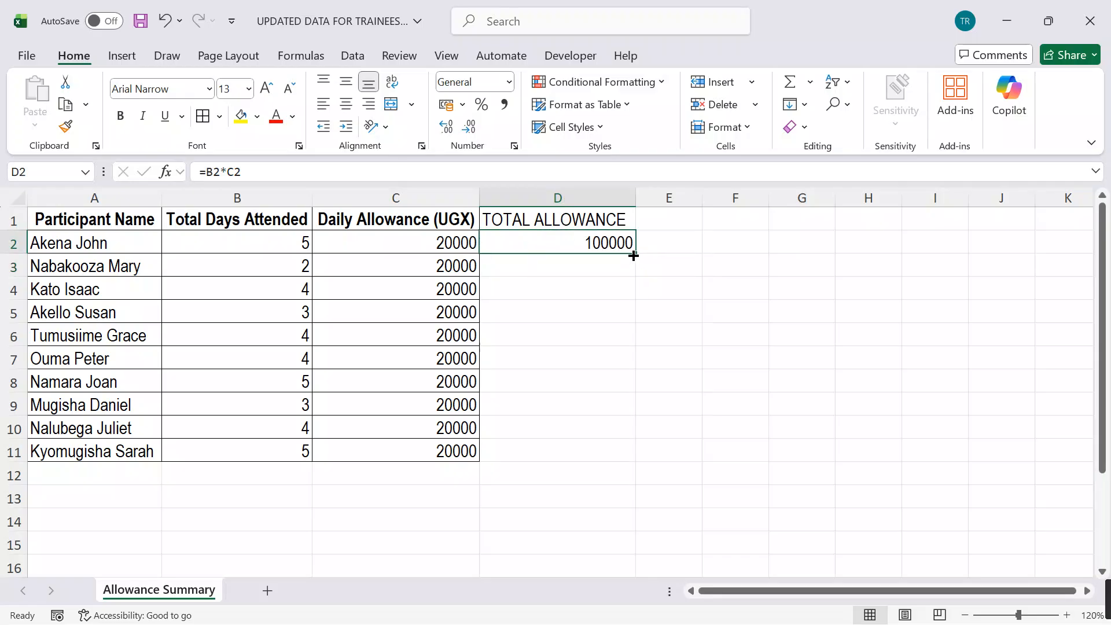
pyautogui.doubleClick(633, 255)
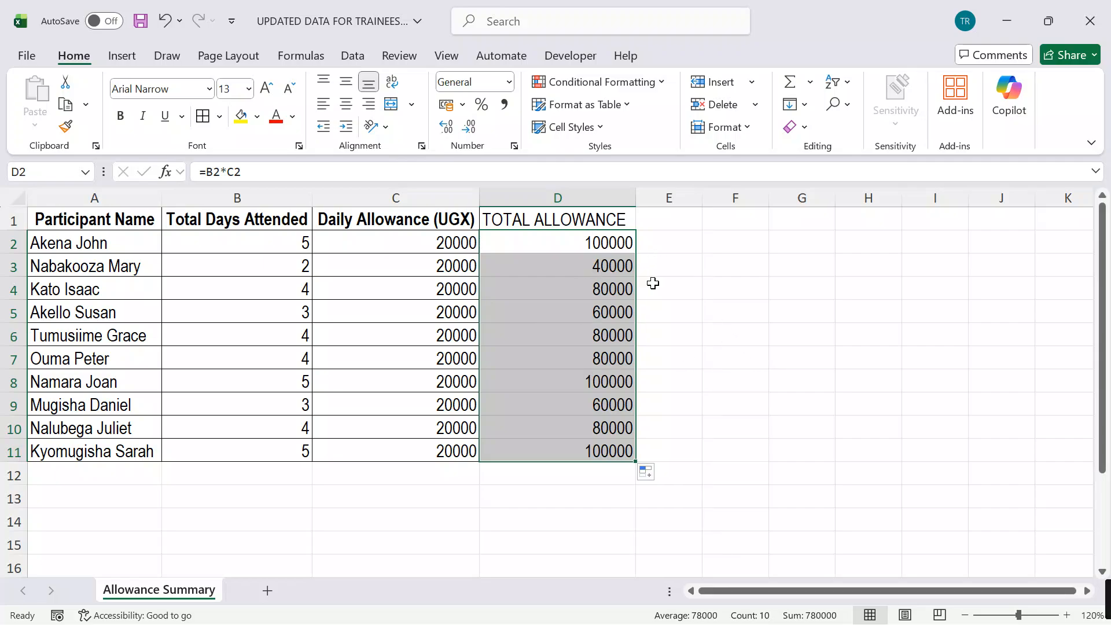
pyautogui.hotkey('ctrl', 'z')
# Step: Replace the formula in D2 with =PRODUCT(B2:C2) and fill it down to D11
pyautogui.press('BackSpace')
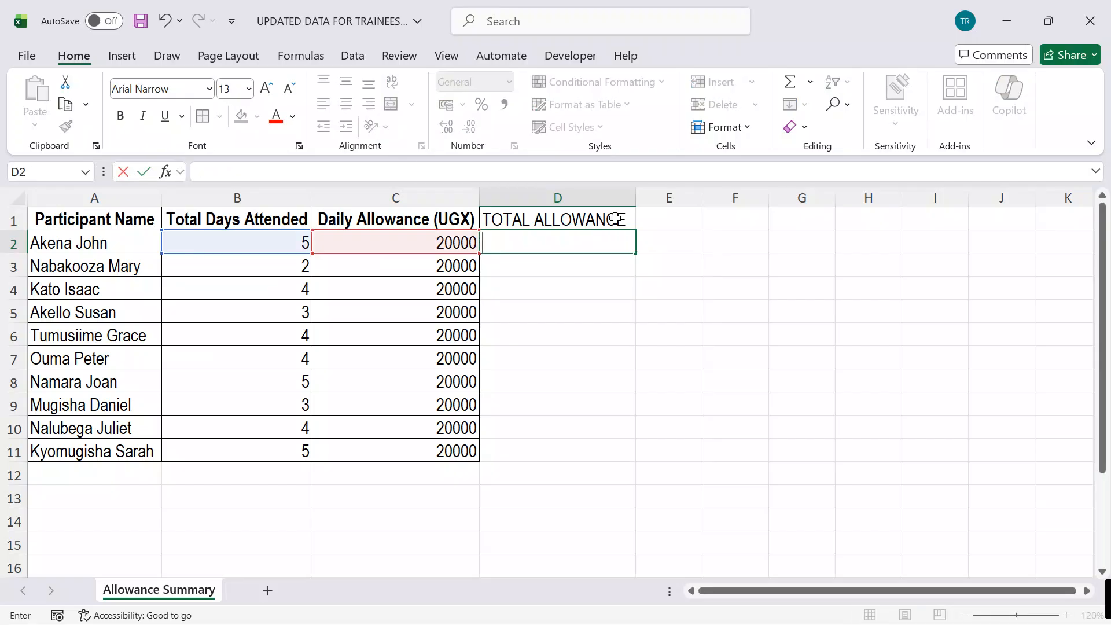
pyautogui.write('=PT')
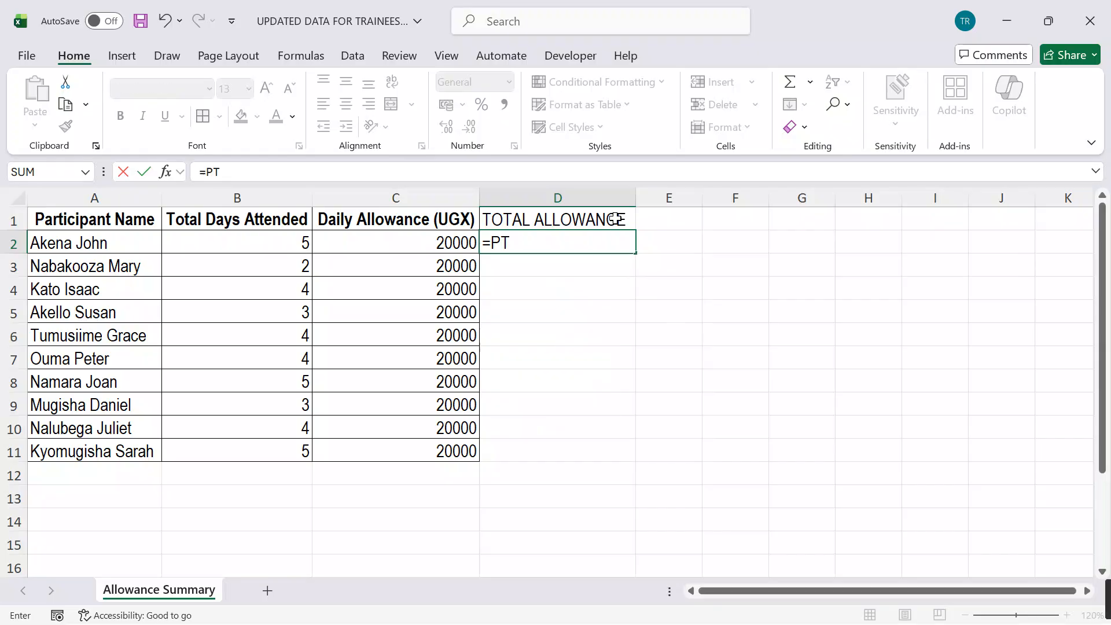
pyautogui.press('BackSpace')
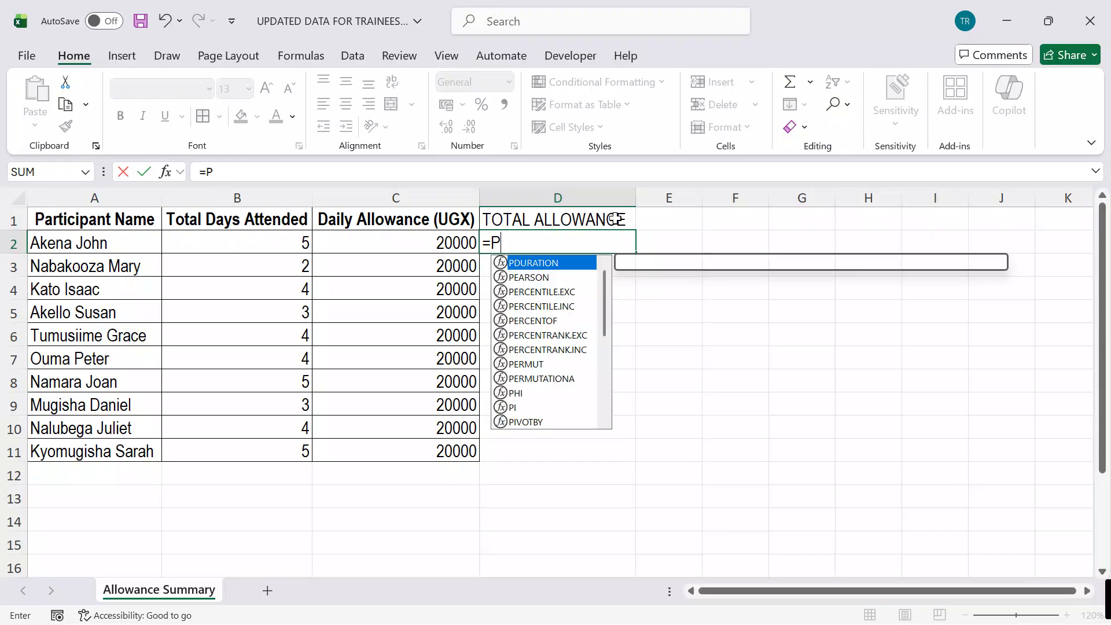
pyautogui.write('RODUCT')
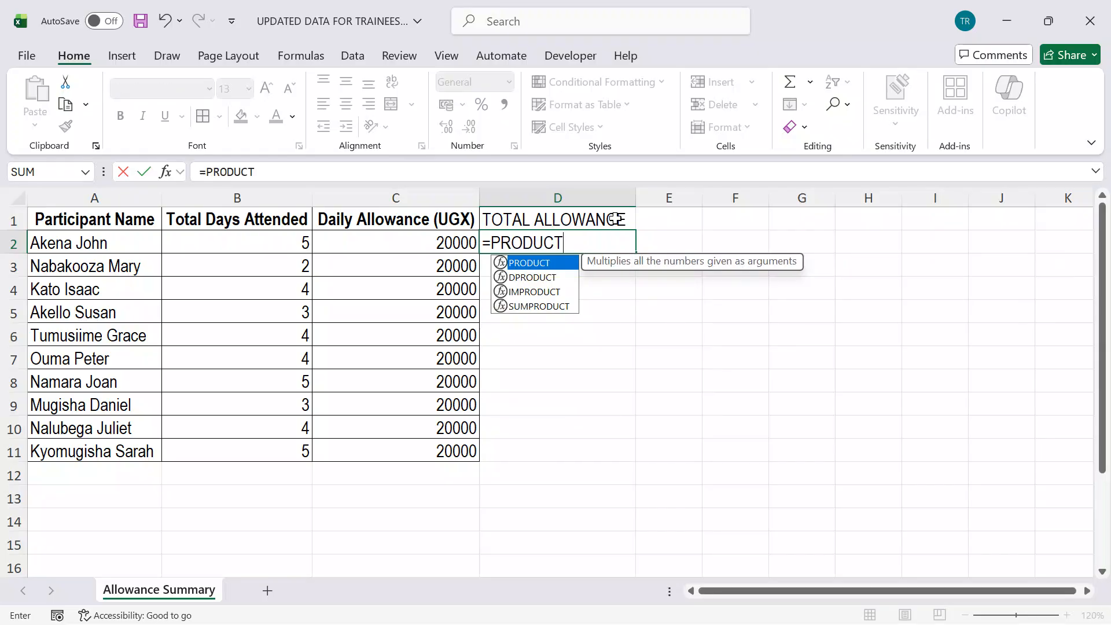
pyautogui.write('(')
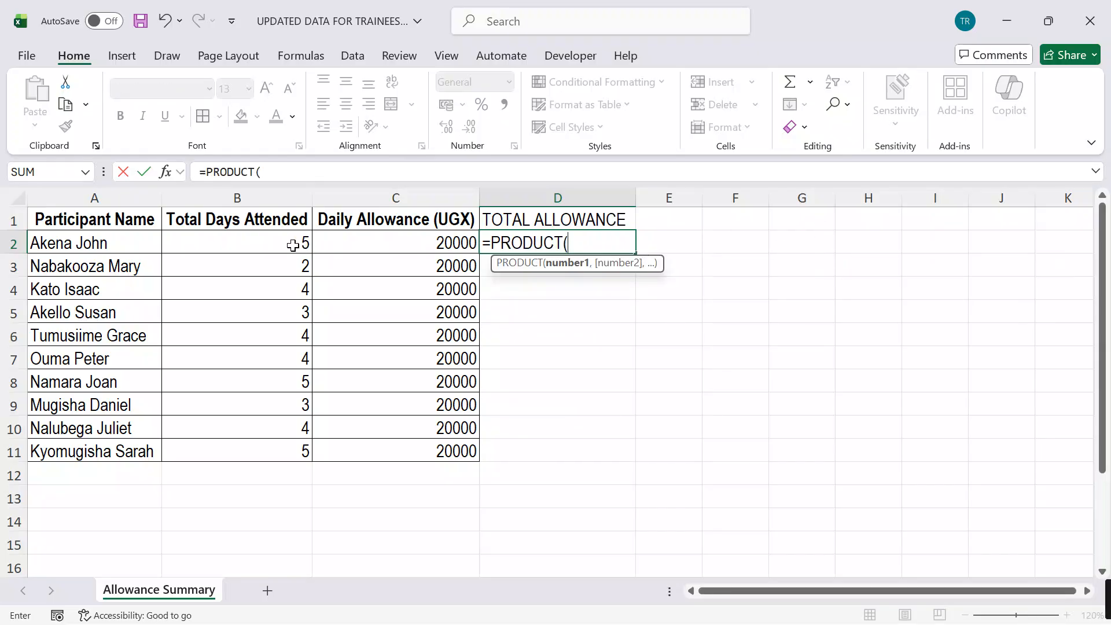
pyautogui.moveTo(266, 243); pyautogui.dragTo(360, 243)
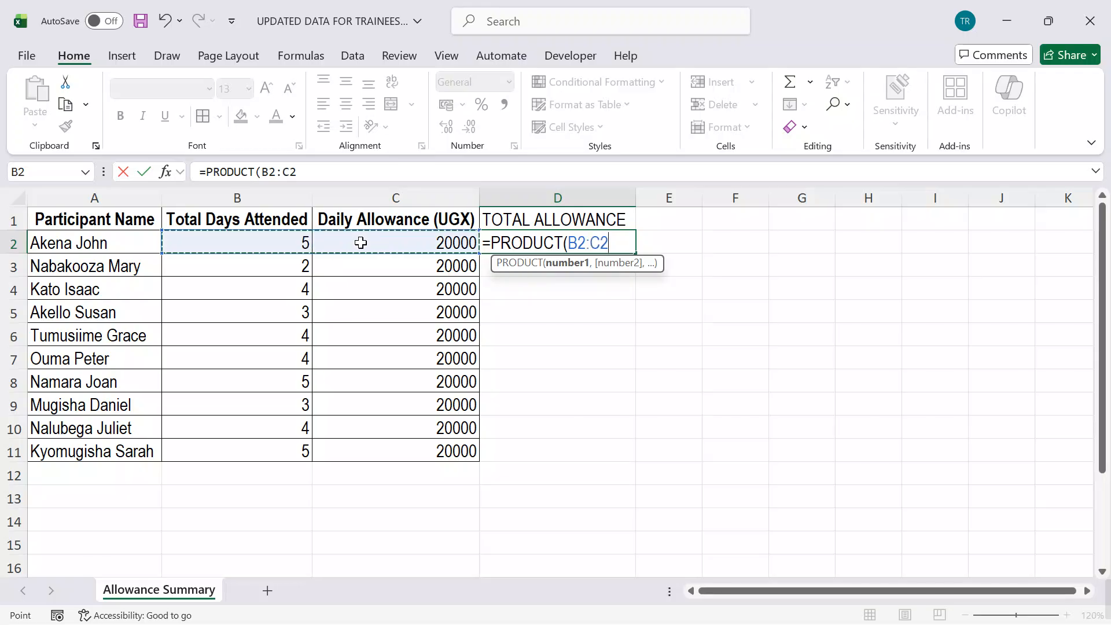
pyautogui.press('Return')
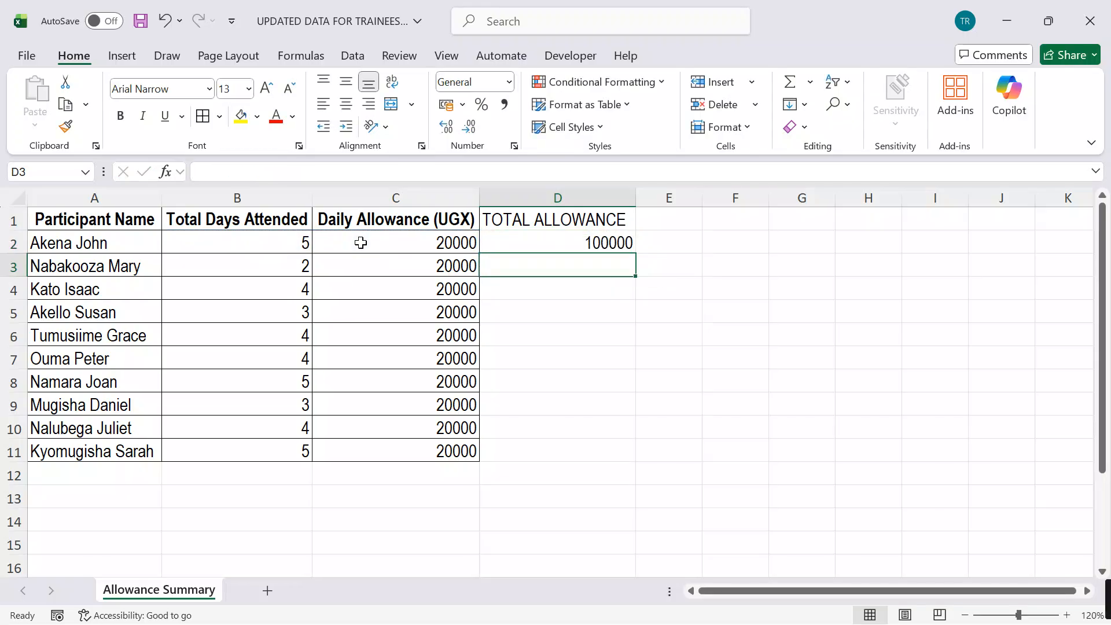
pyautogui.click(556, 247)
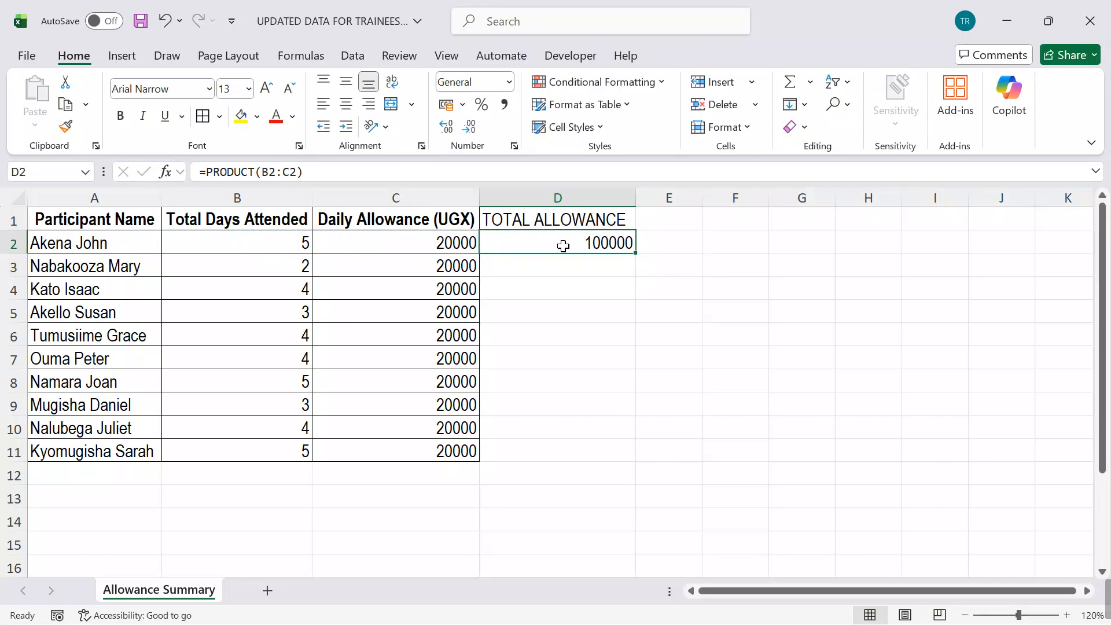
pyautogui.doubleClick(637, 255)
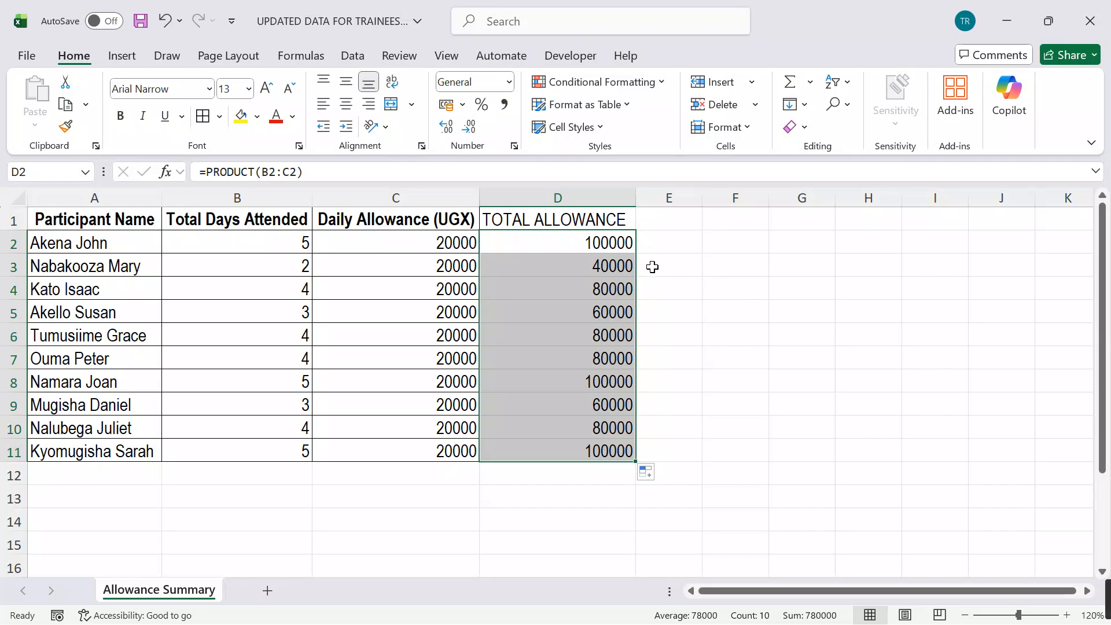
# Step: Make the TOTAL ALLOWANCE header in D1 bold and centre the contents of column D horizontally
pyautogui.click(571, 221)
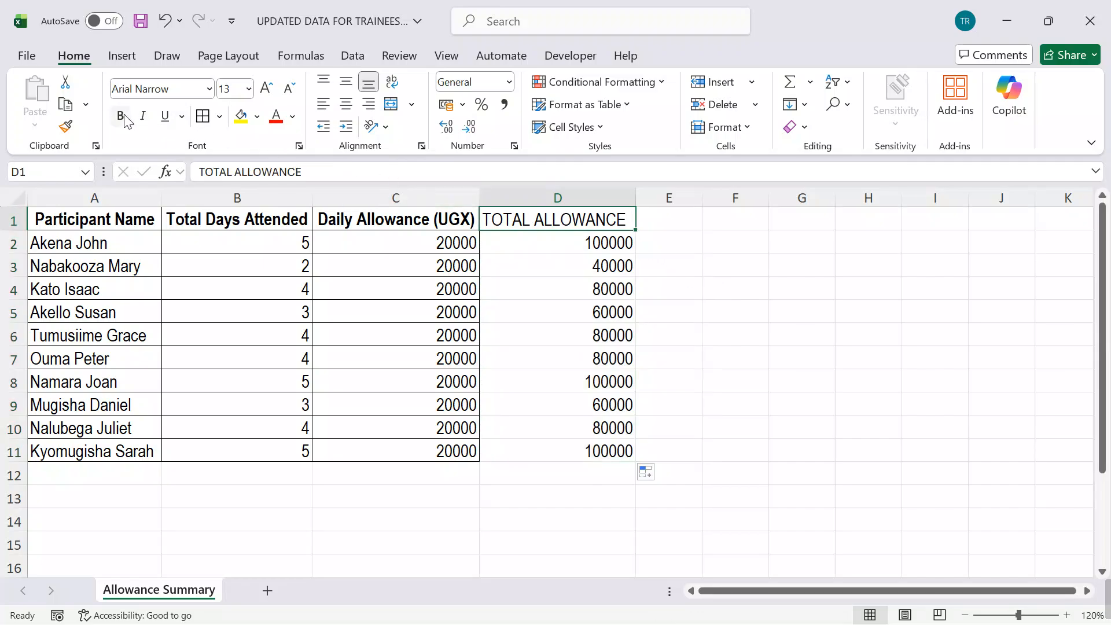
pyautogui.click(124, 119)
pyautogui.click(817, 318)
pyautogui.click(556, 197)
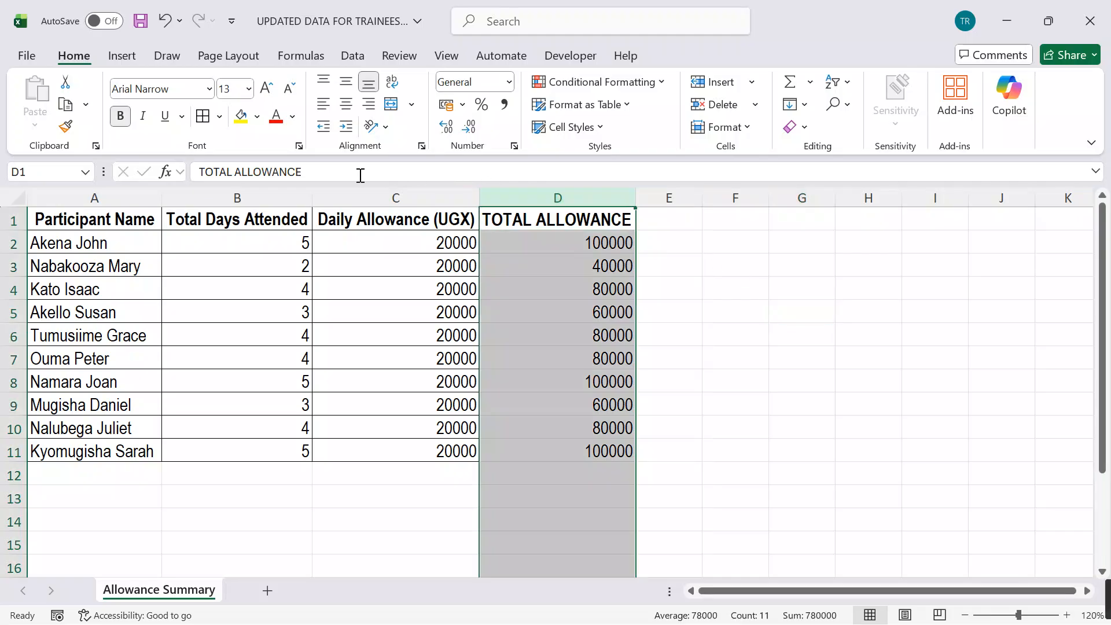
pyautogui.click(346, 106)
pyautogui.click(734, 292)
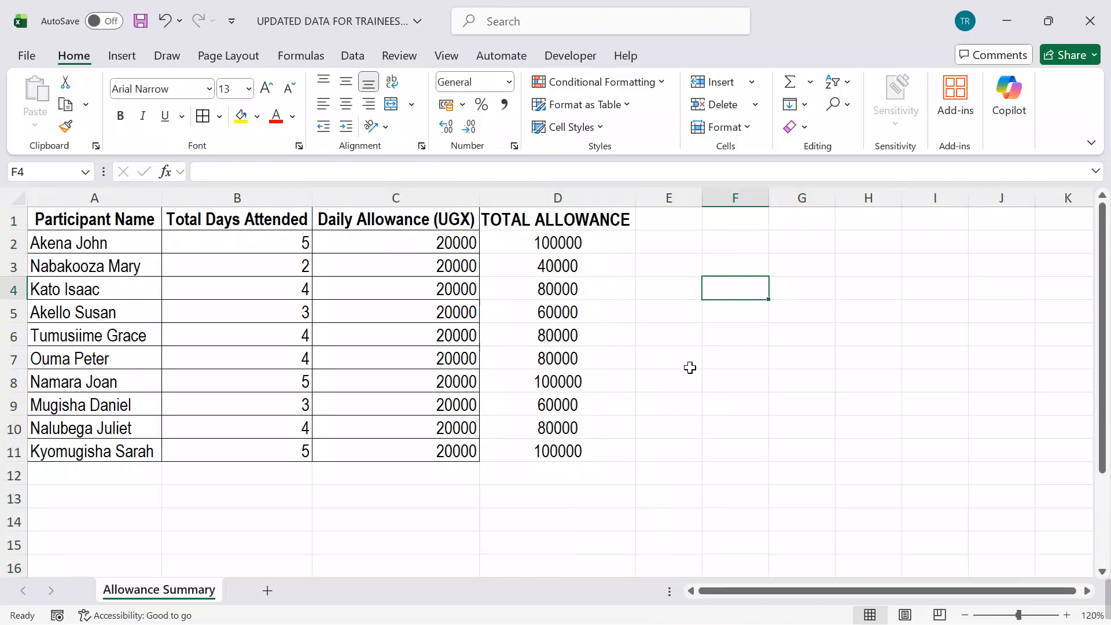
pyautogui.click(774, 396)
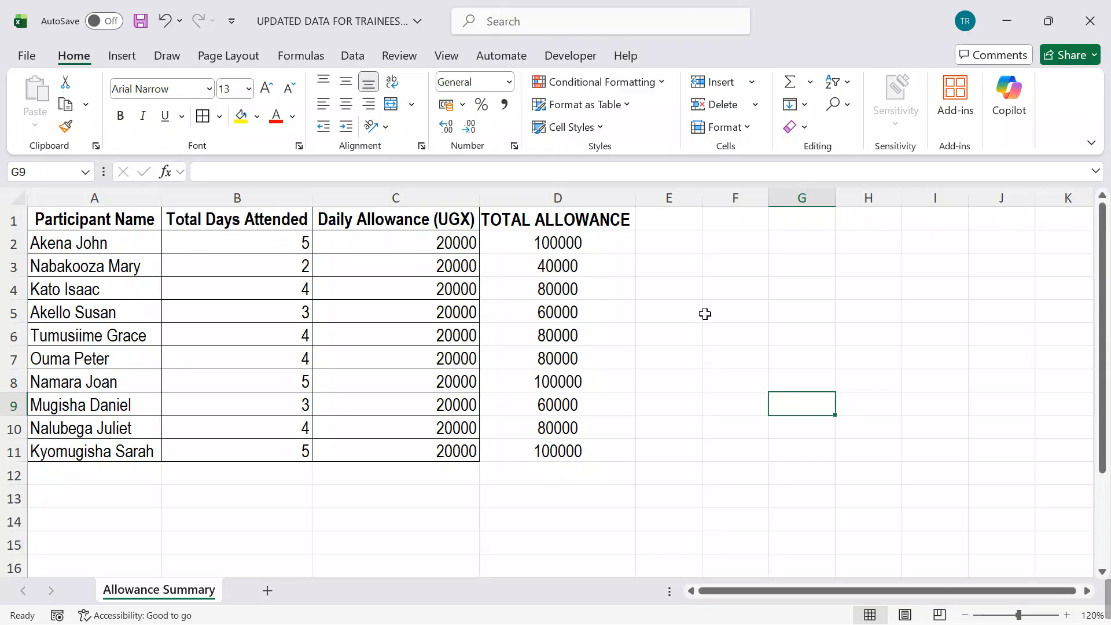
# Step: Add a new worksheet and copy the table A1:D11 from the Allowance Summary sheet into it, starting at A1
pyautogui.hotkey('ctrl', 'a')
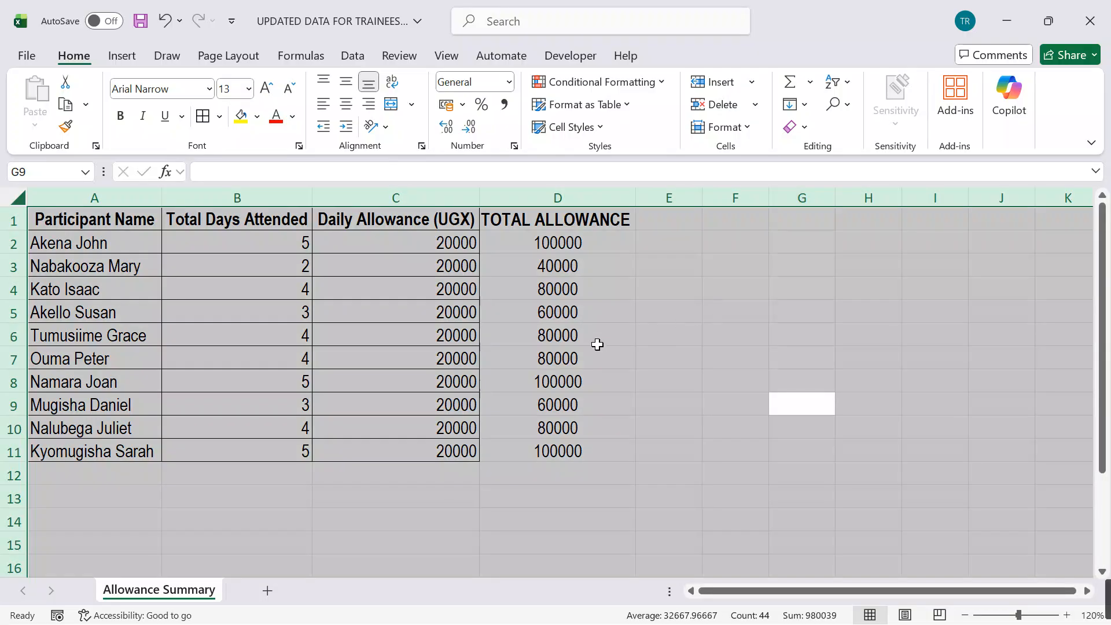
pyautogui.click(265, 594)
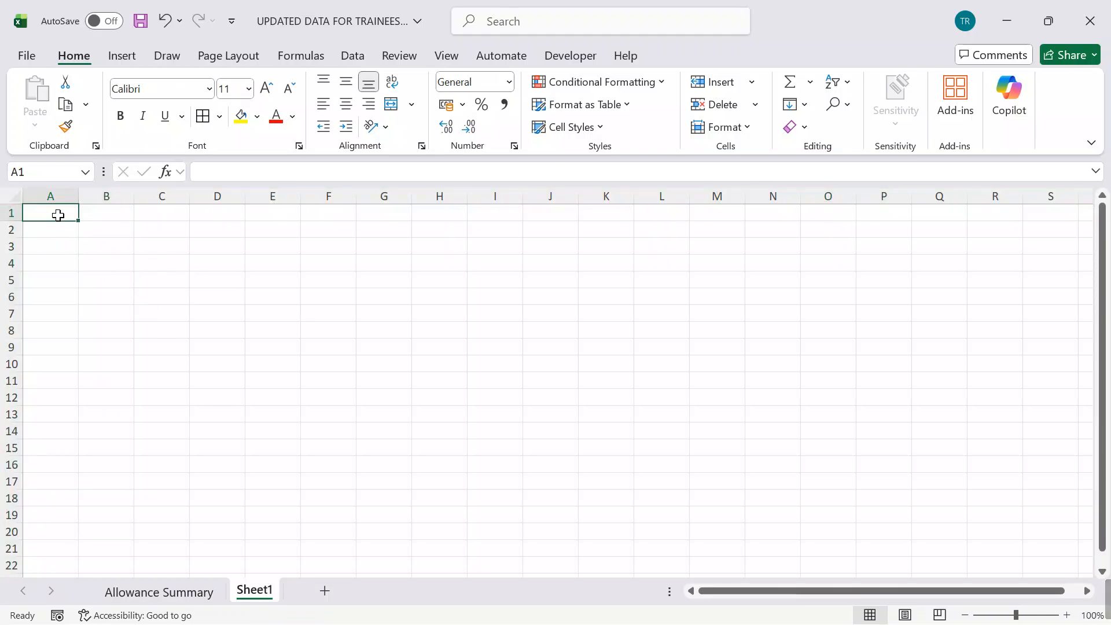
pyautogui.click(185, 590)
pyautogui.click(384, 380)
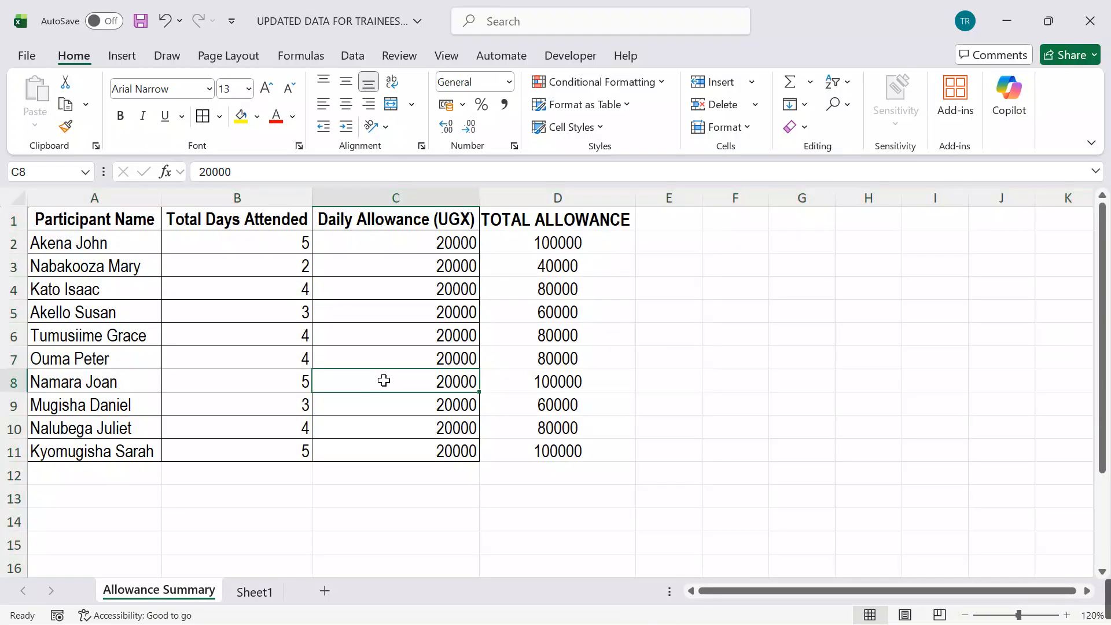
pyautogui.moveTo(115, 229); pyautogui.dragTo(557, 456)
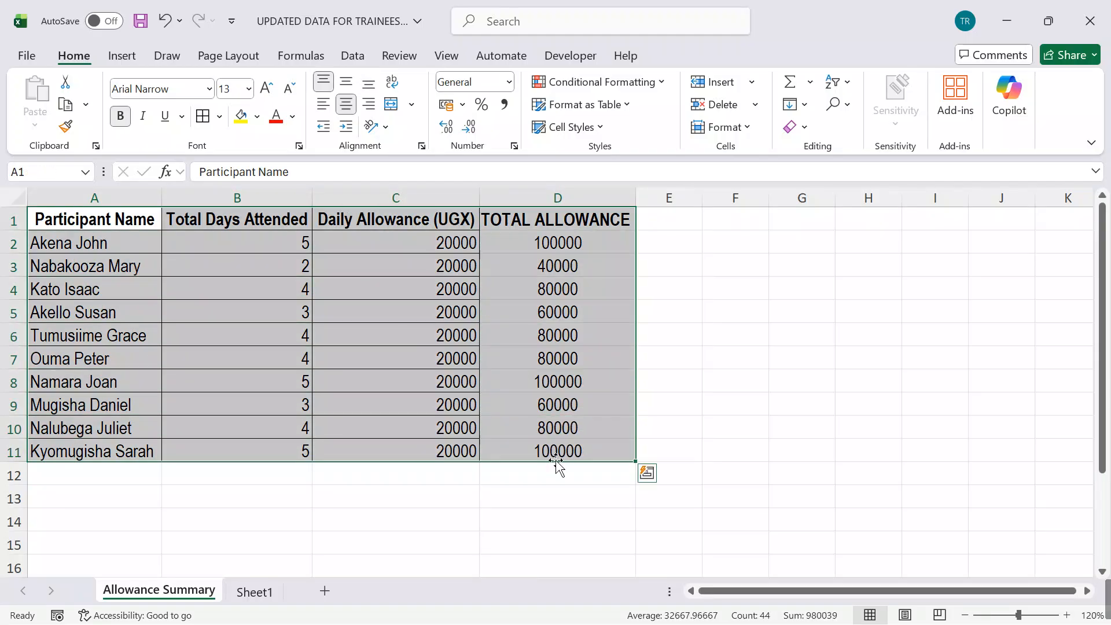
pyautogui.hotkey('ctrl', 'c')
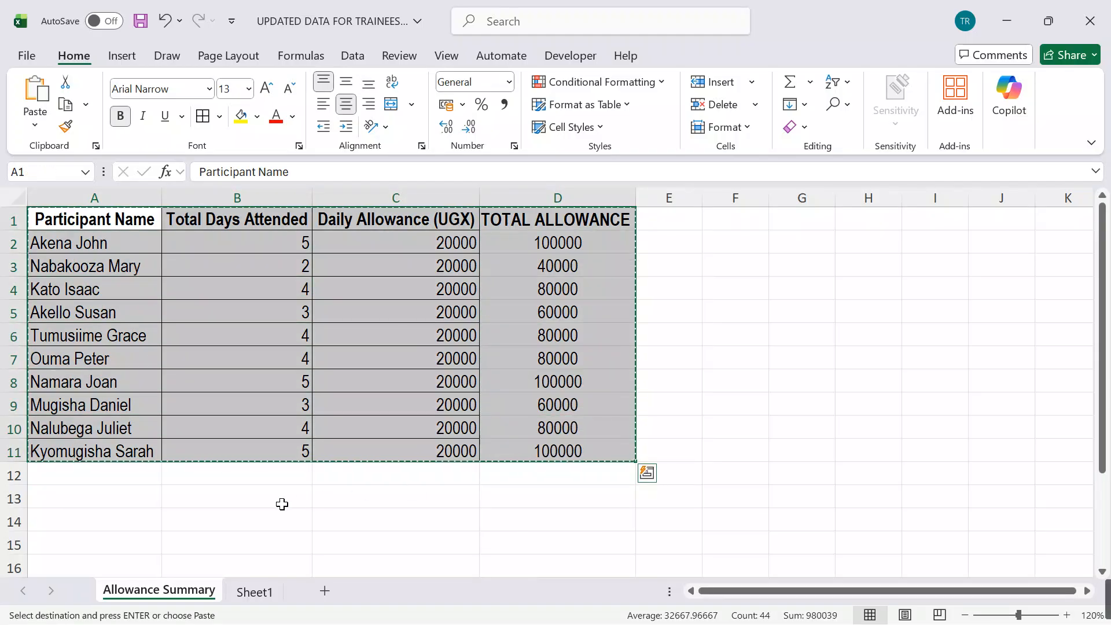
pyautogui.click(251, 590)
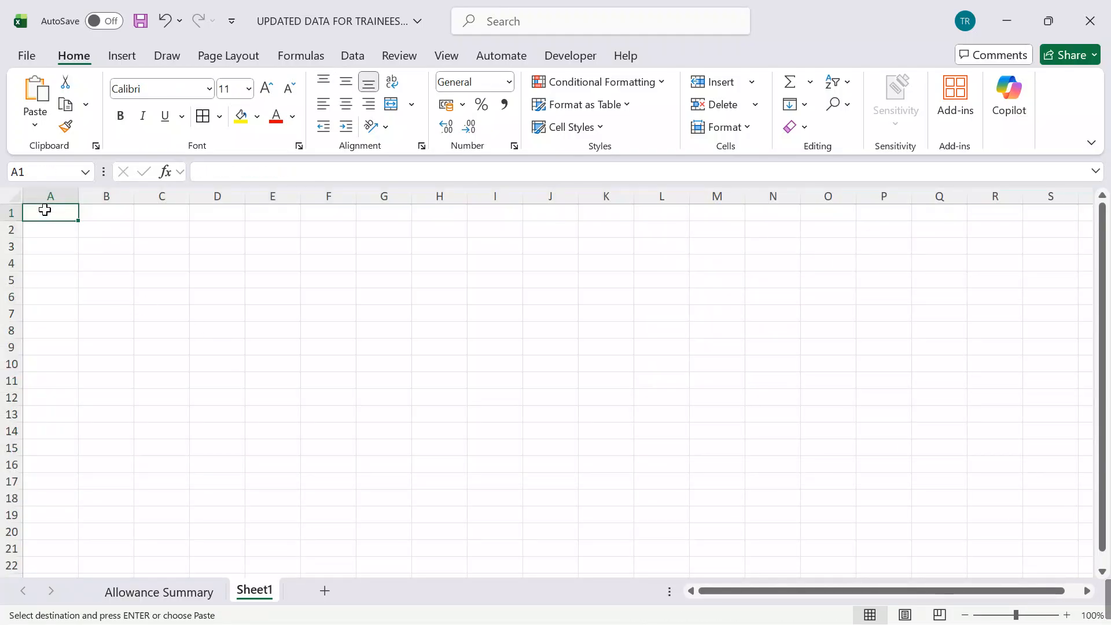
pyautogui.hotkey('ctrl', 'v')
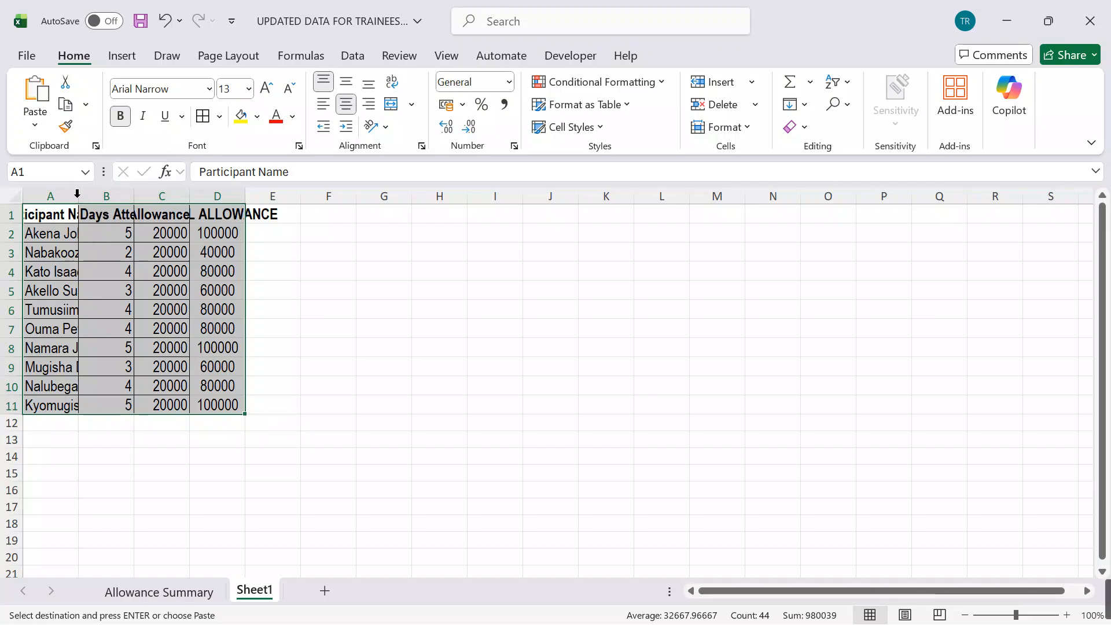
# Step: Auto-fit the widths of columns A to D on Sheet1 to the copied table
pyautogui.doubleClick(77, 196)
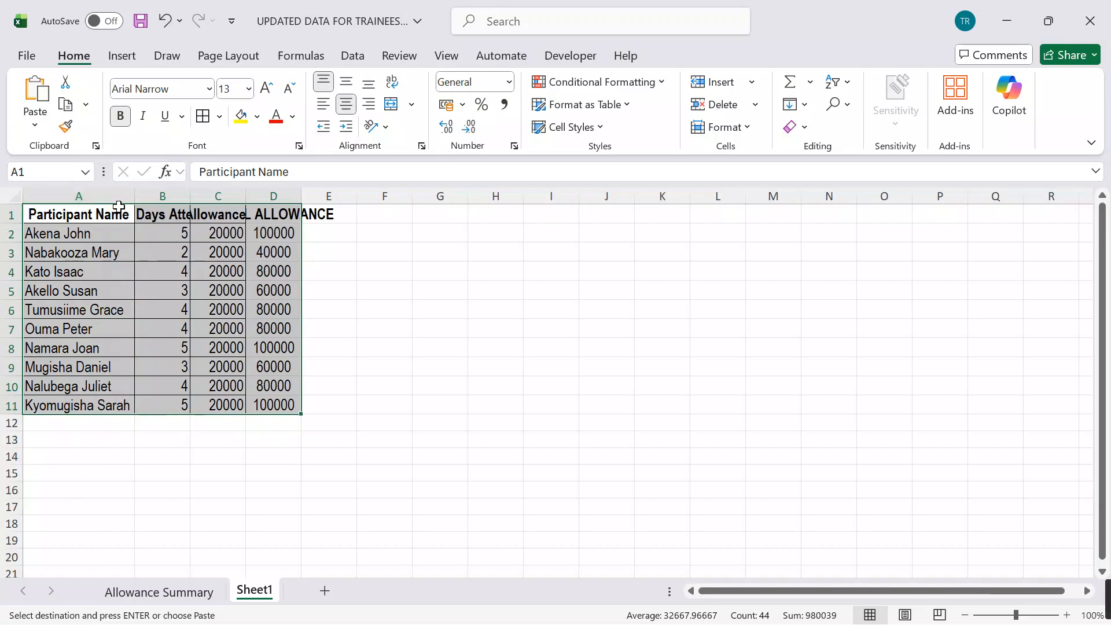
pyautogui.doubleClick(190, 195)
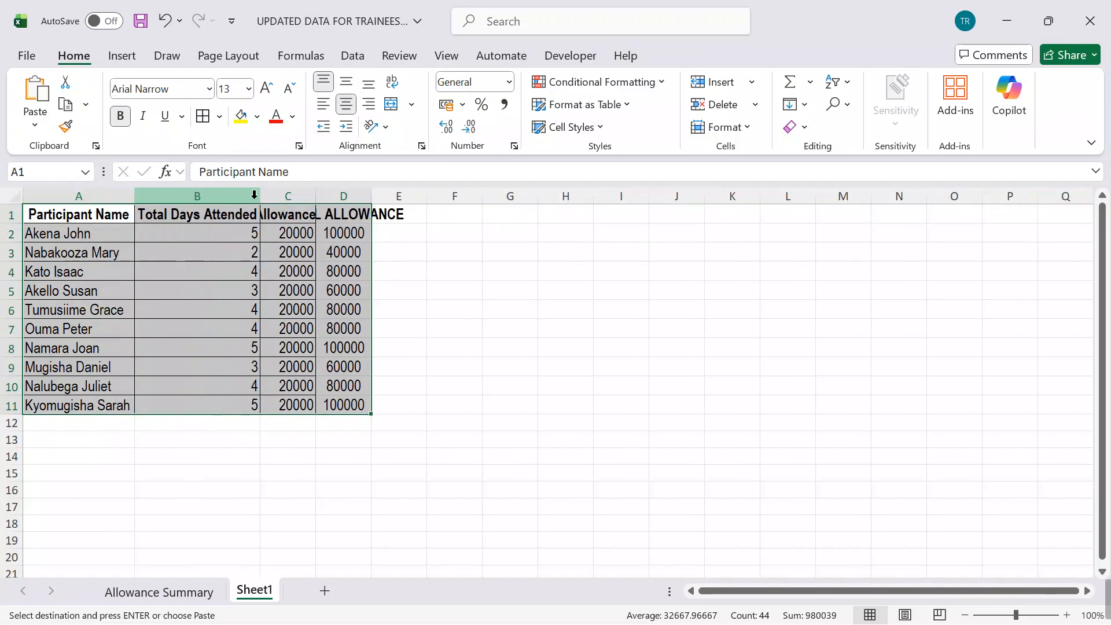
pyautogui.doubleClick(321, 196)
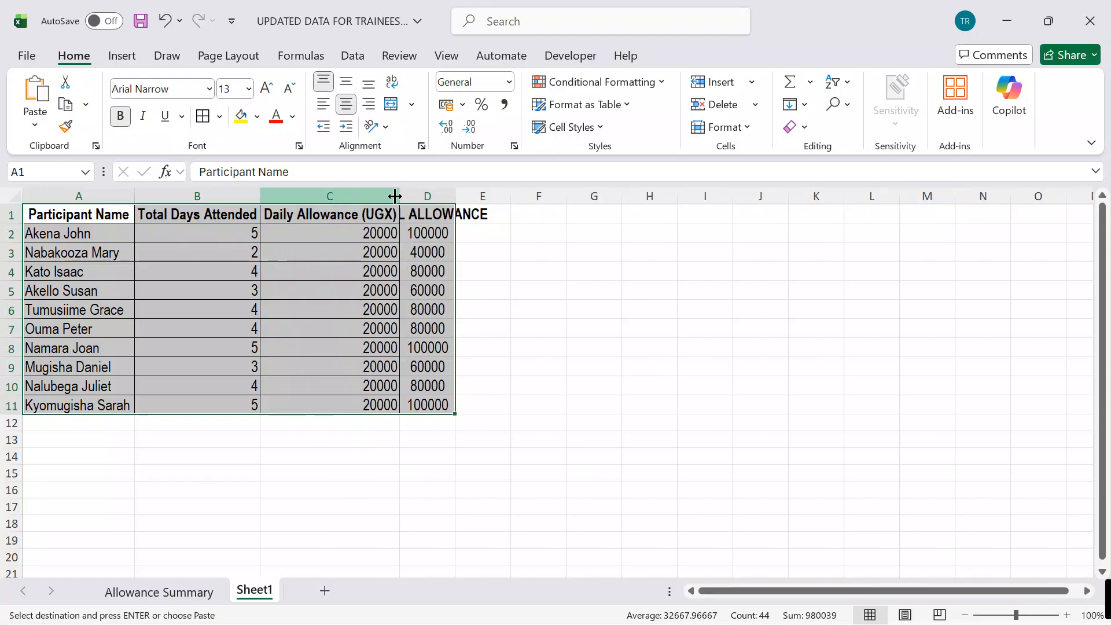
pyautogui.doubleClick(454, 195)
pyautogui.click(615, 333)
# Step: Total the trainees' allowances in D12 of Sheet1 with the formula =SUM(D2:D11)
pyautogui.click(464, 423)
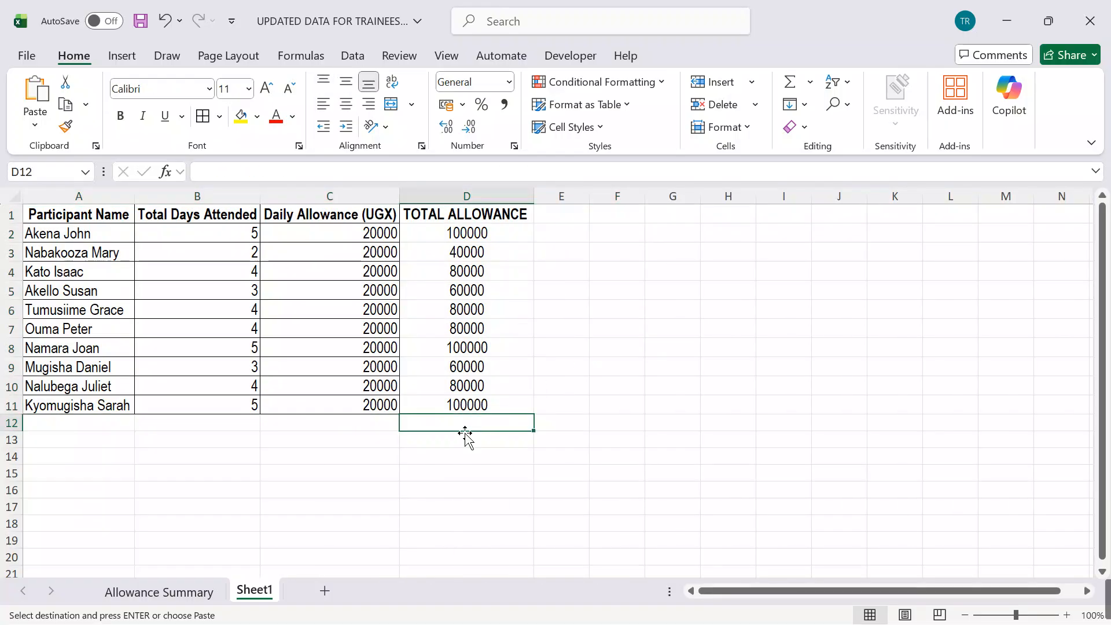
pyautogui.write('=')
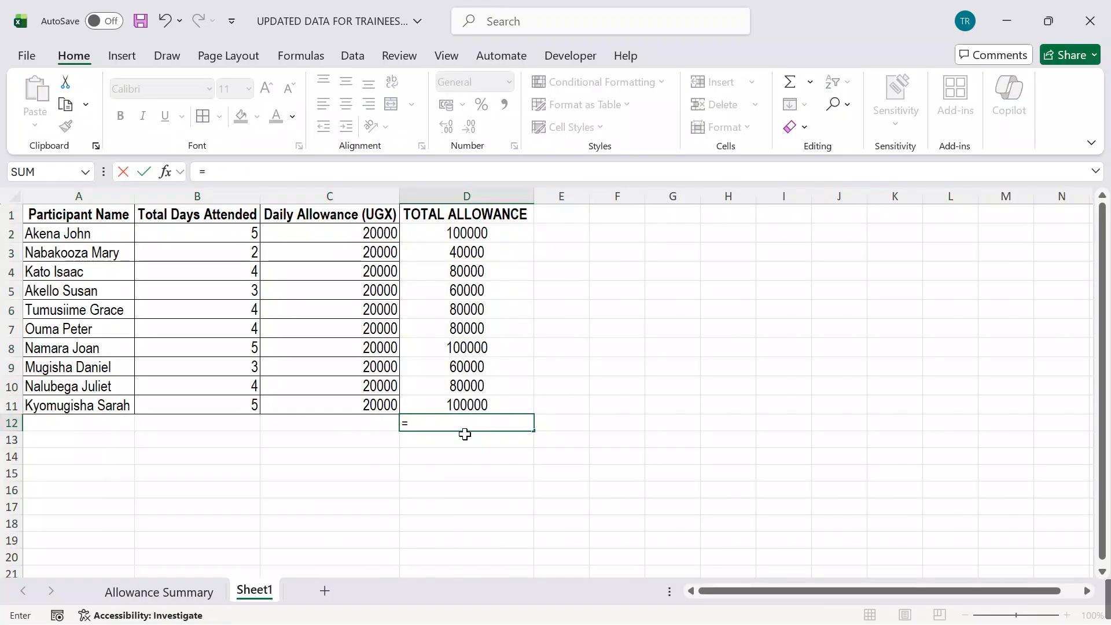
pyautogui.write('SUM')
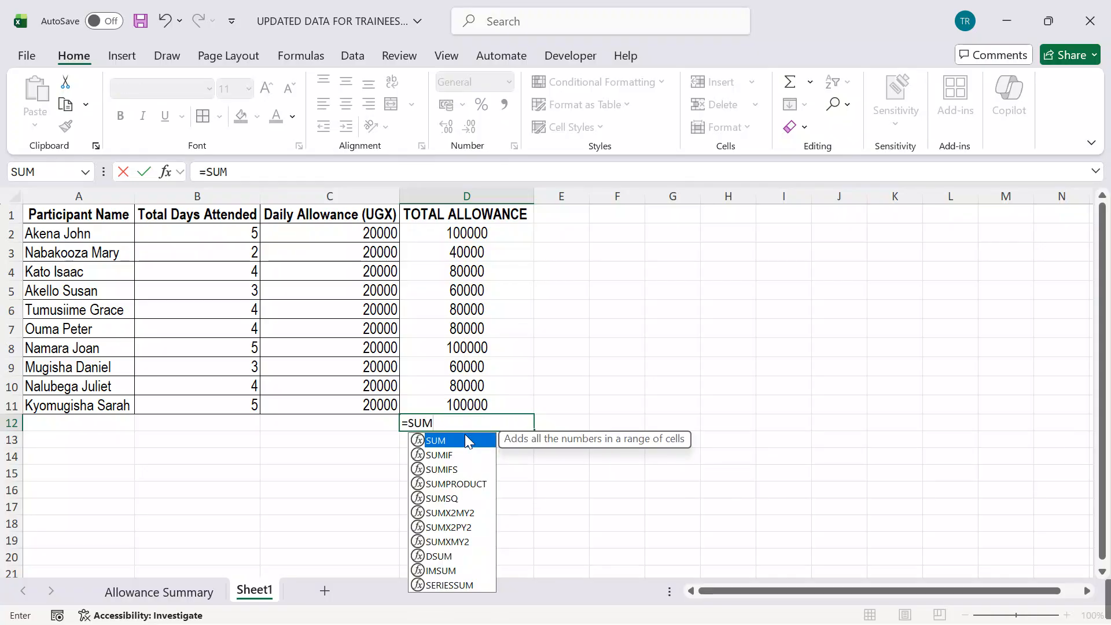
pyautogui.doubleClick(467, 439)
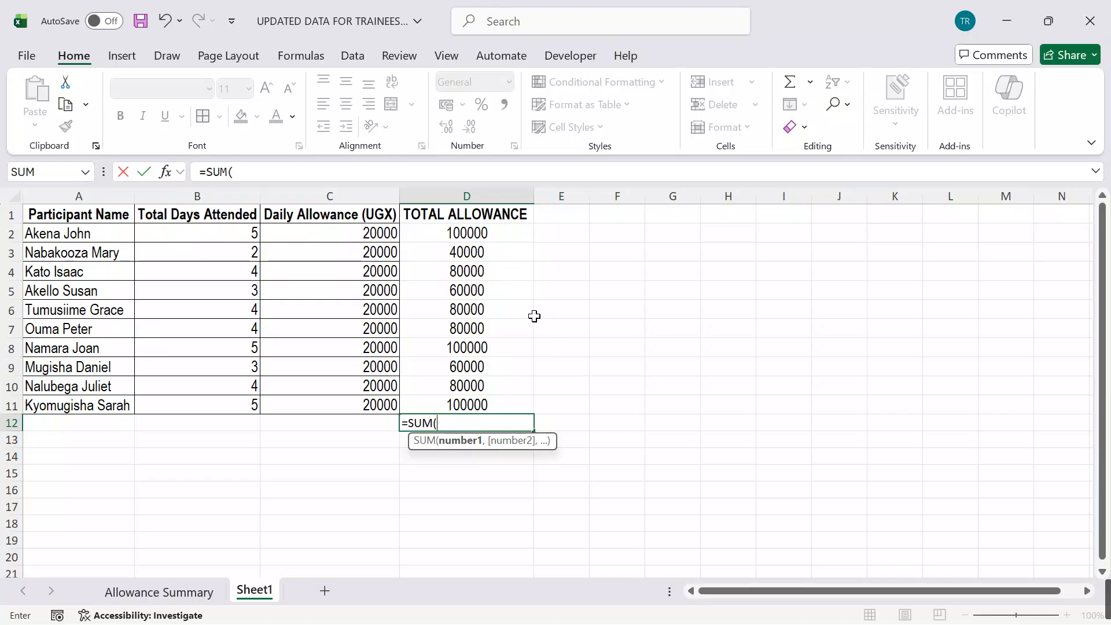
pyautogui.moveTo(470, 236); pyautogui.dragTo(481, 396)
pyautogui.write(')')
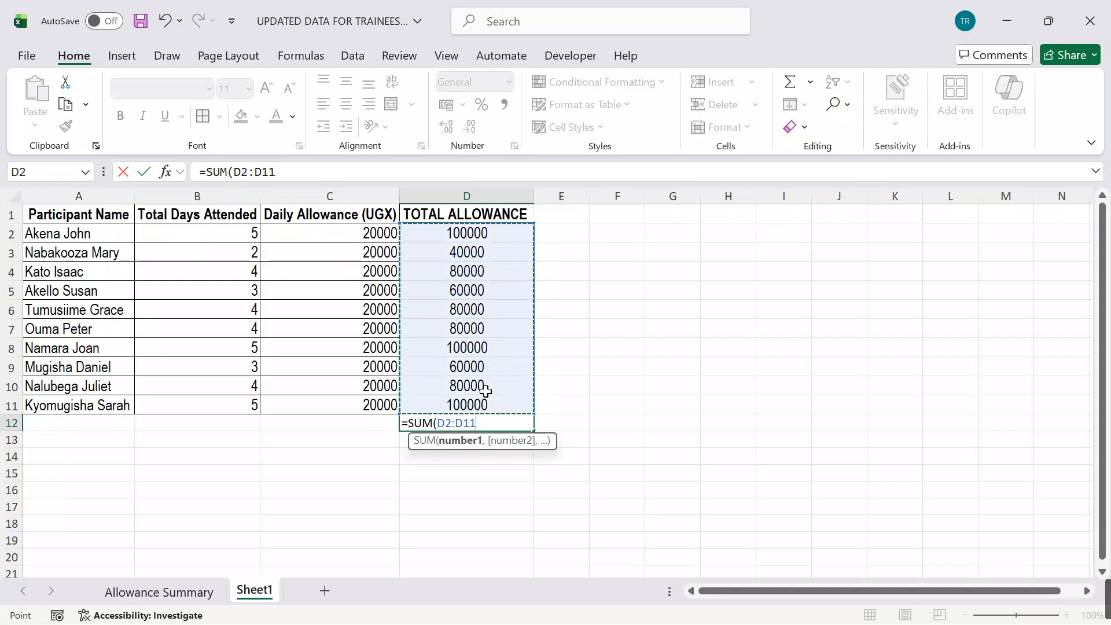
pyautogui.press('Return')
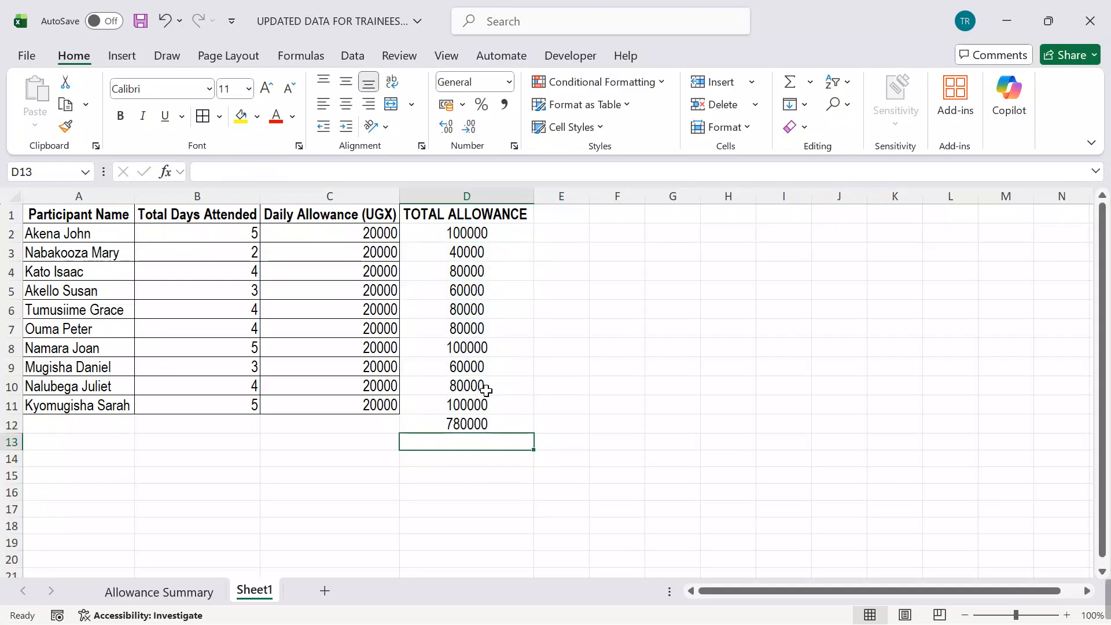
# Step: Enter the label TOTAL ALLOWANCE in C12, beside the overall total
pyautogui.click(368, 428)
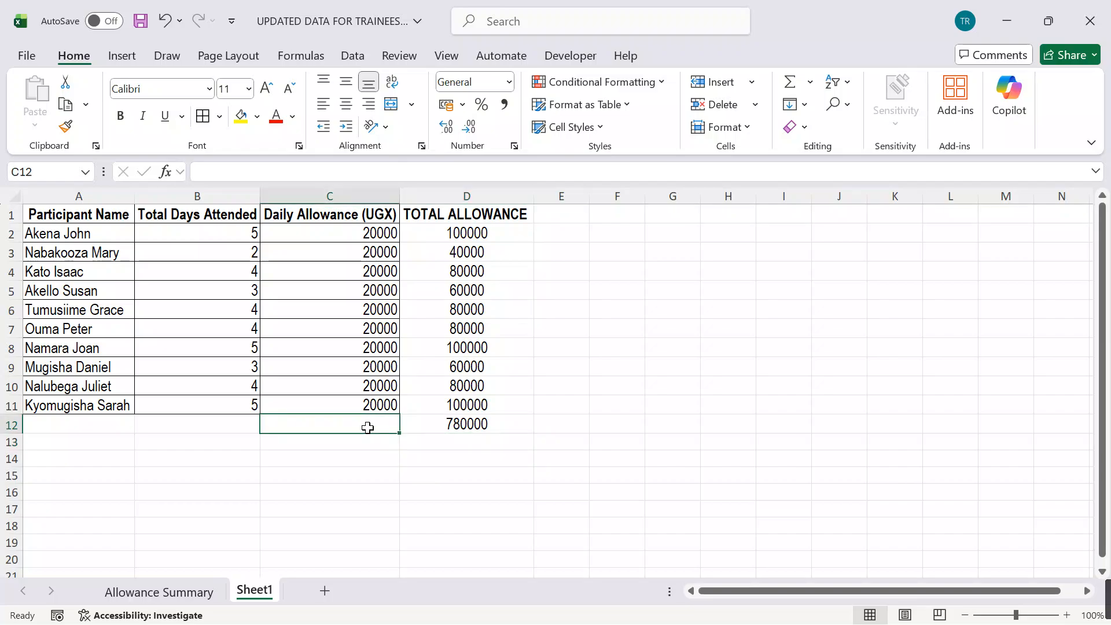
pyautogui.write('TOTAL')
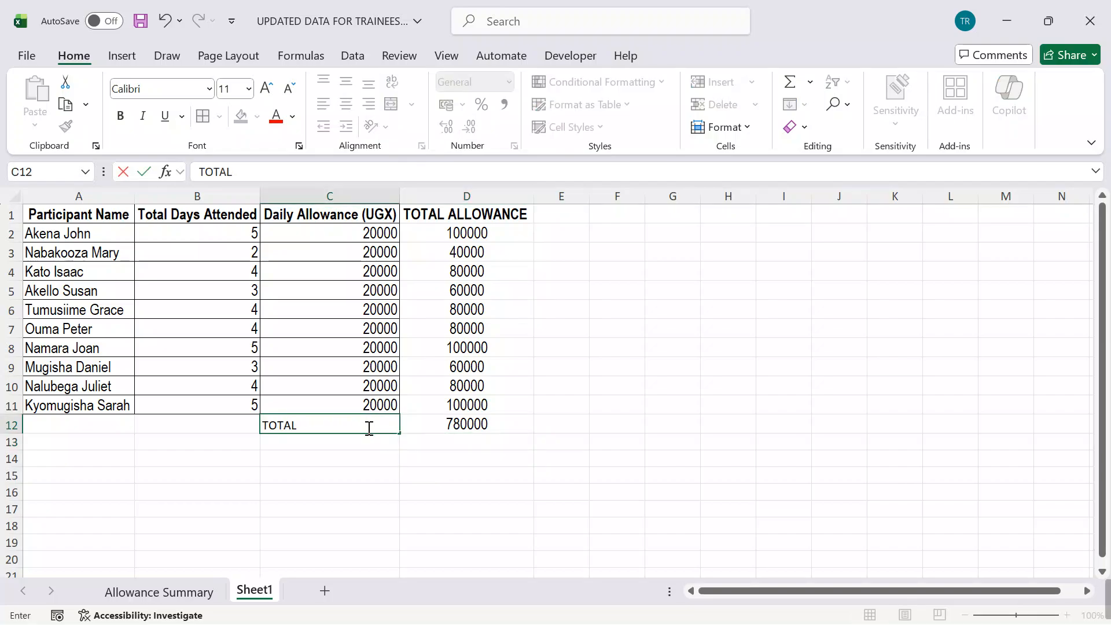
pyautogui.write(' ALLOWANCE')
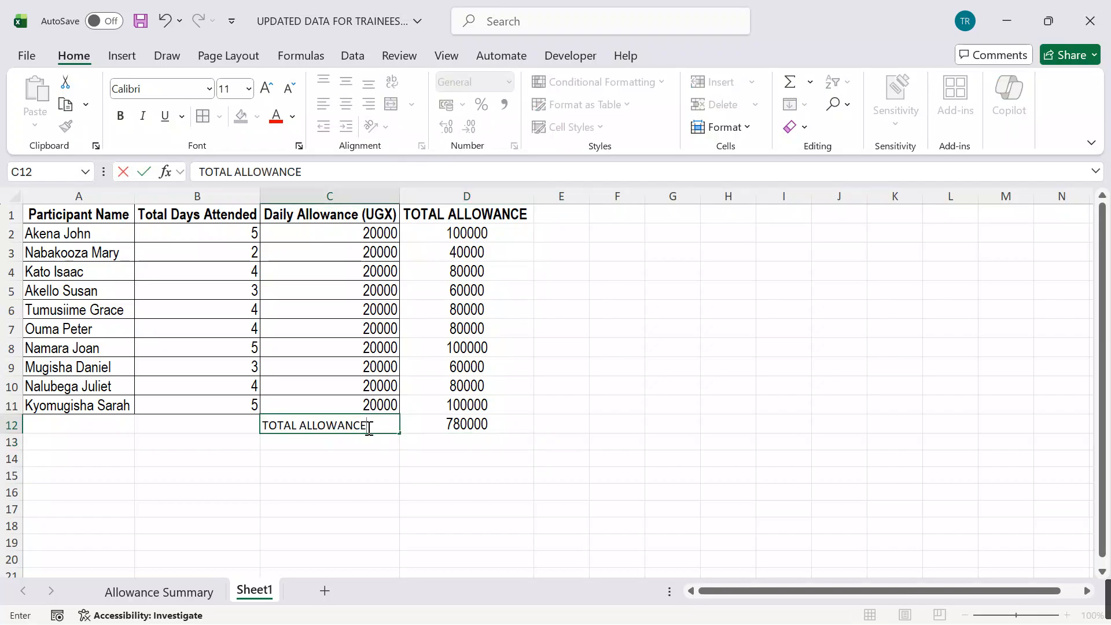
pyautogui.click(495, 463)
# Step: Set the font of the TOTAL ALLOWANCE label in C12 to Arial Narrow
pyautogui.click(354, 422)
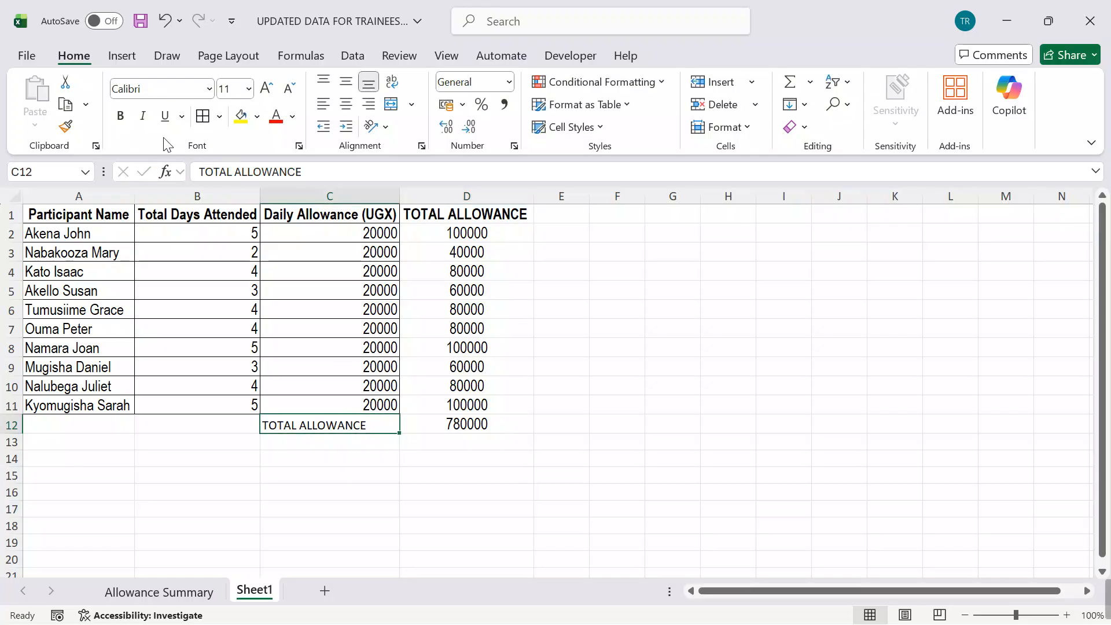
pyautogui.click(149, 88)
pyautogui.write('Arial')
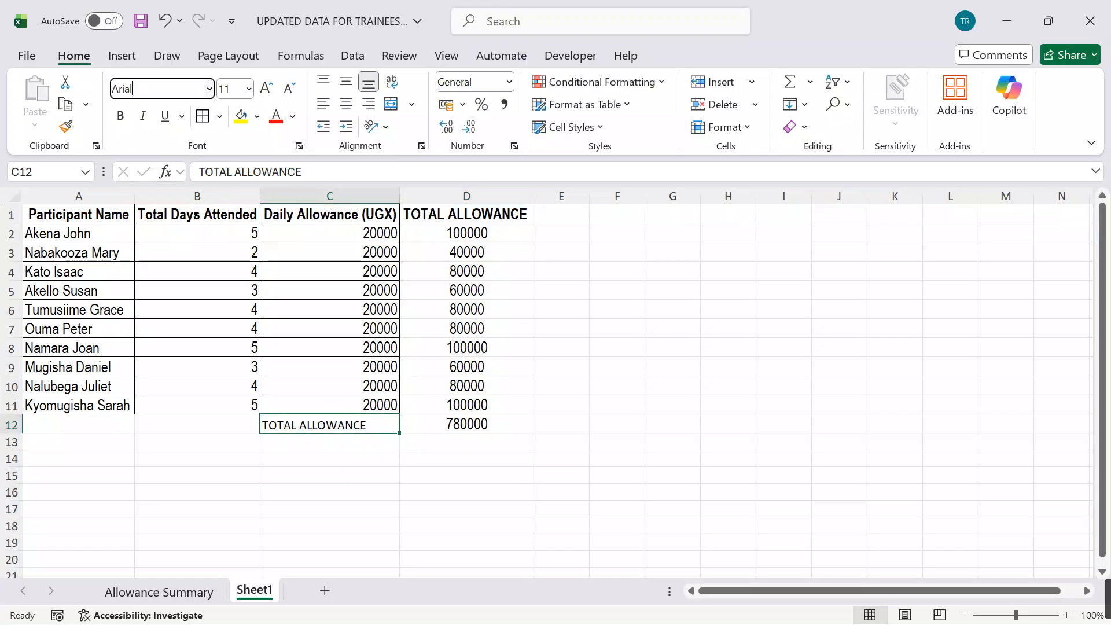
pyautogui.write(' Narrow')
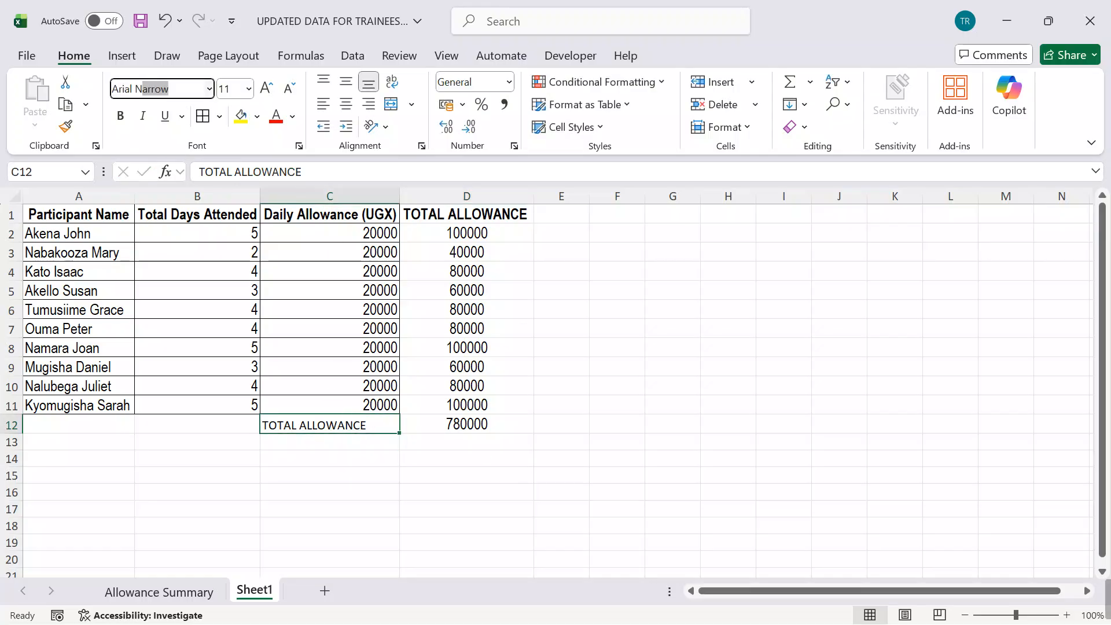
pyautogui.press('Return')
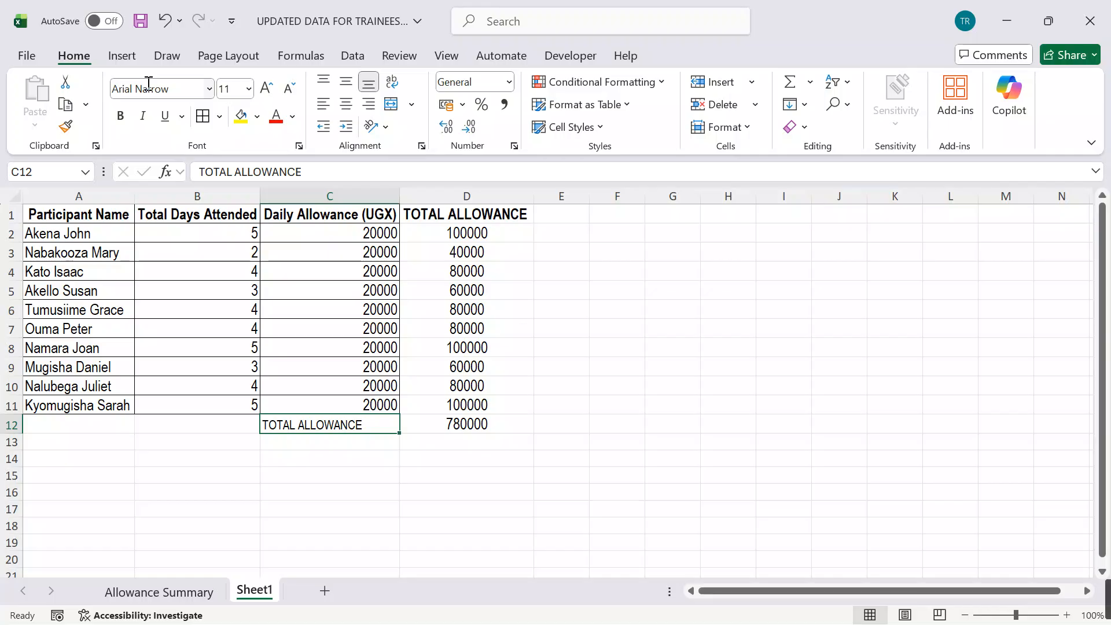
# Step: Make the overall total in D12 bold and fill the label cell C12 with yellow
pyautogui.click(455, 425)
pyautogui.click(120, 116)
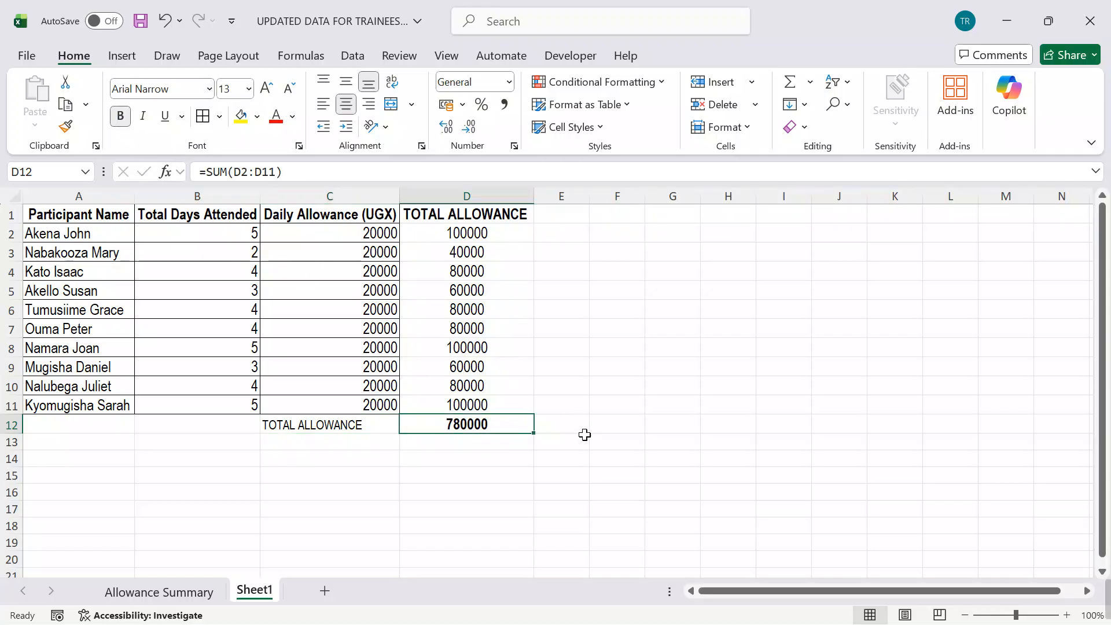
pyautogui.click(359, 424)
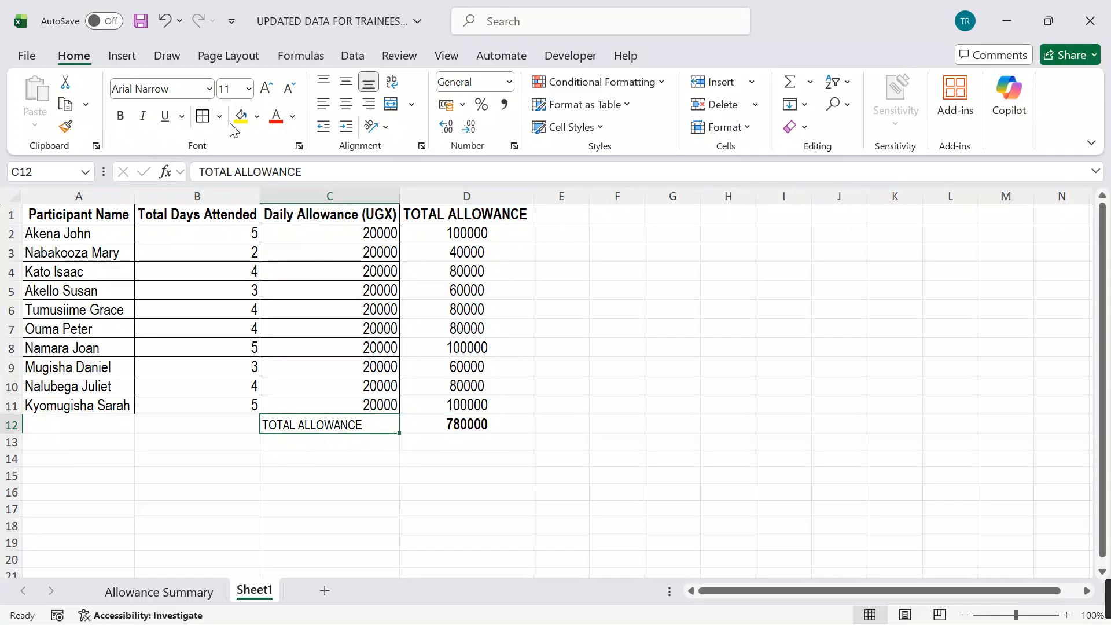
pyautogui.click(240, 117)
pyautogui.click(697, 402)
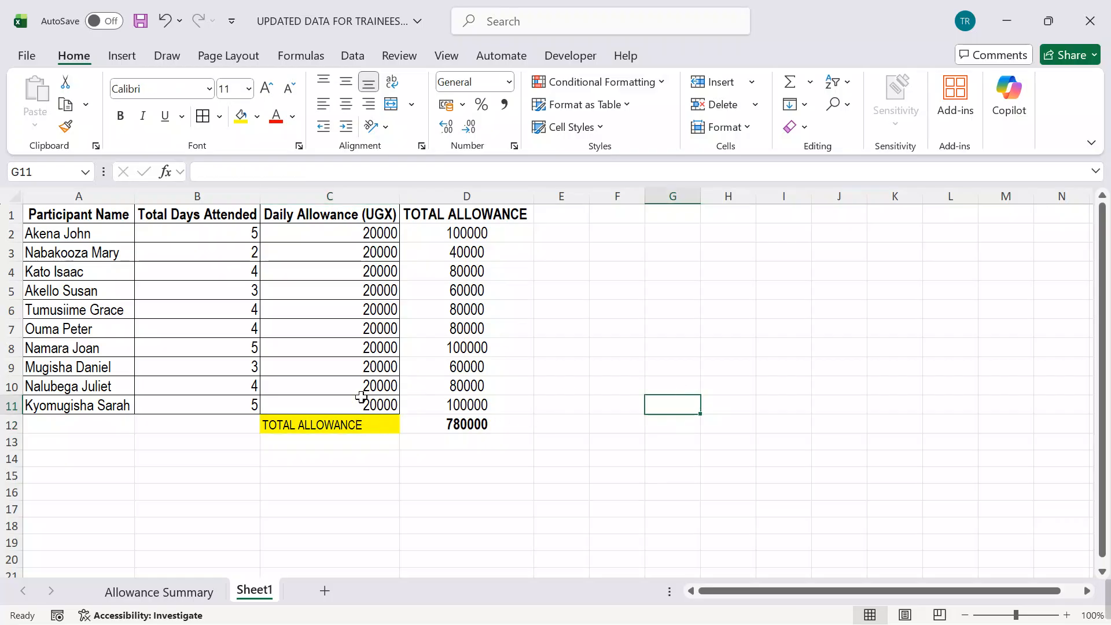
# Step: Apply All Borders to the table range A1:D12 on Sheet1
pyautogui.moveTo(75, 214); pyautogui.dragTo(528, 425)
pyautogui.click(220, 116)
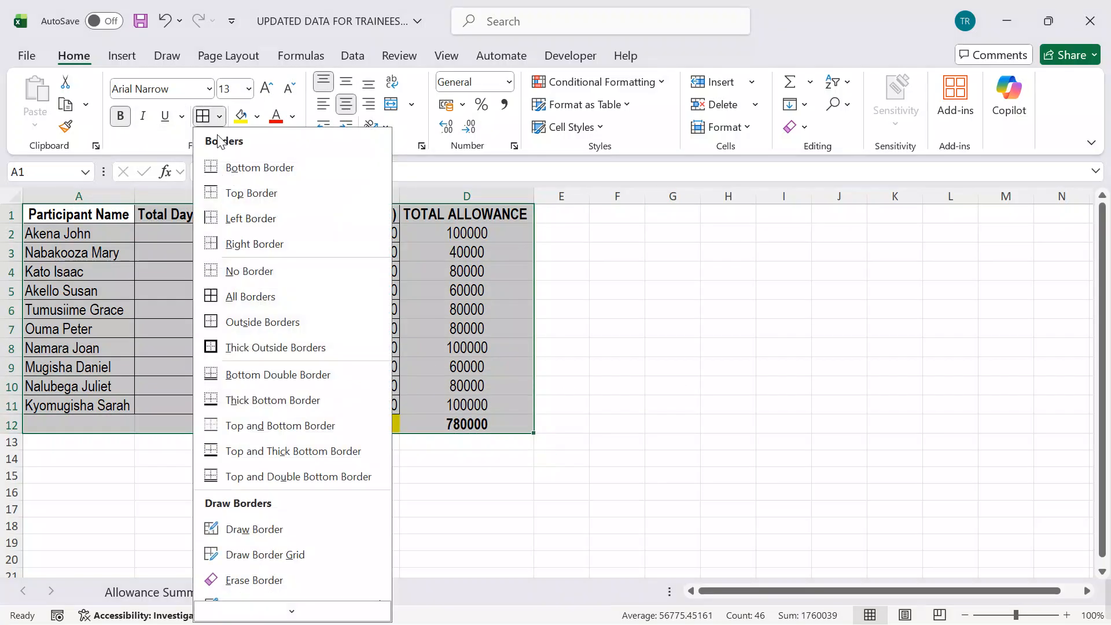
pyautogui.click(231, 296)
pyautogui.click(617, 366)
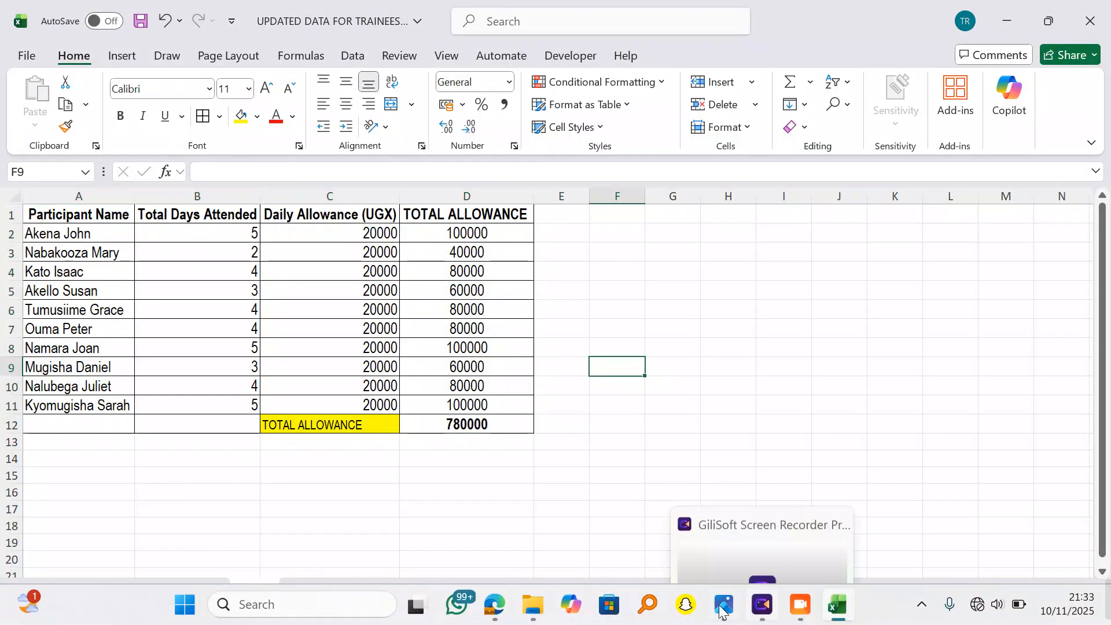
pyautogui.click(729, 611)
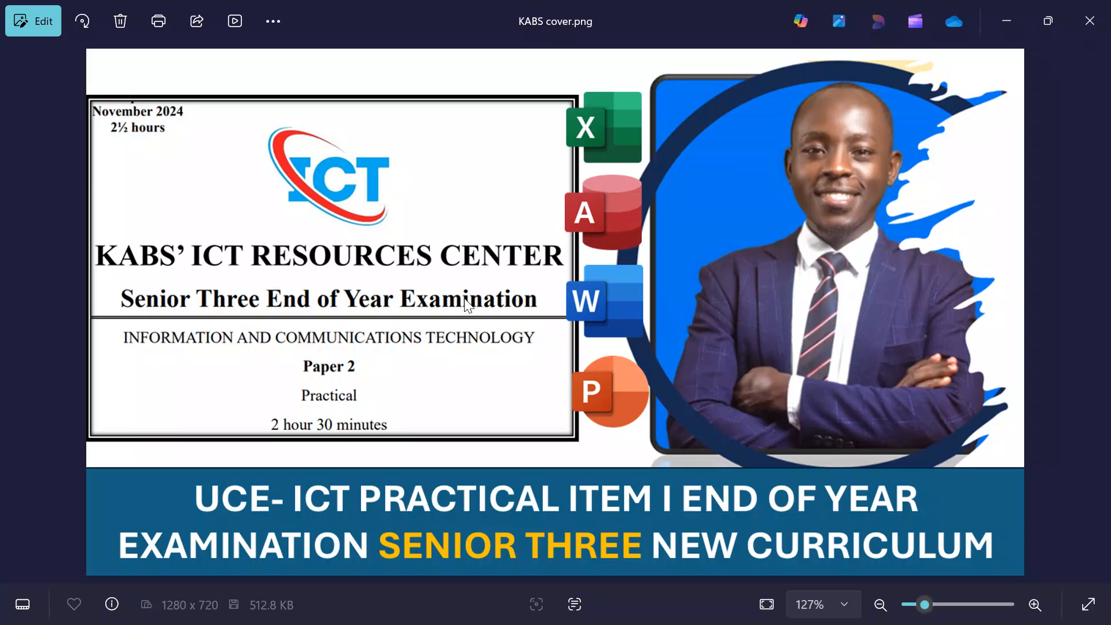
pyautogui.click(1004, 26)
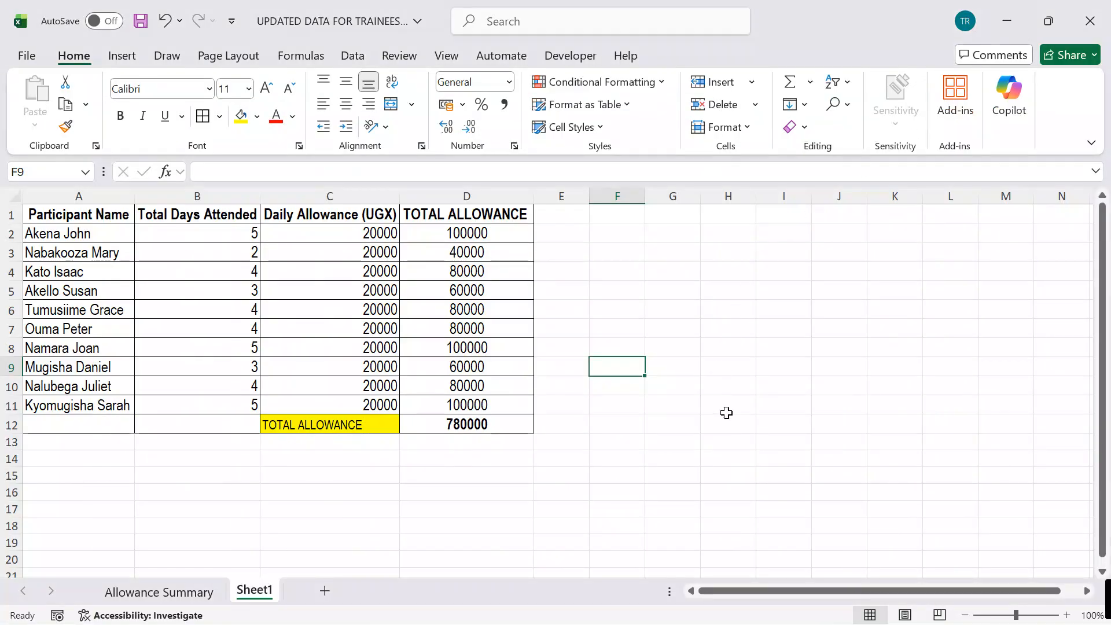
pyautogui.click(173, 591)
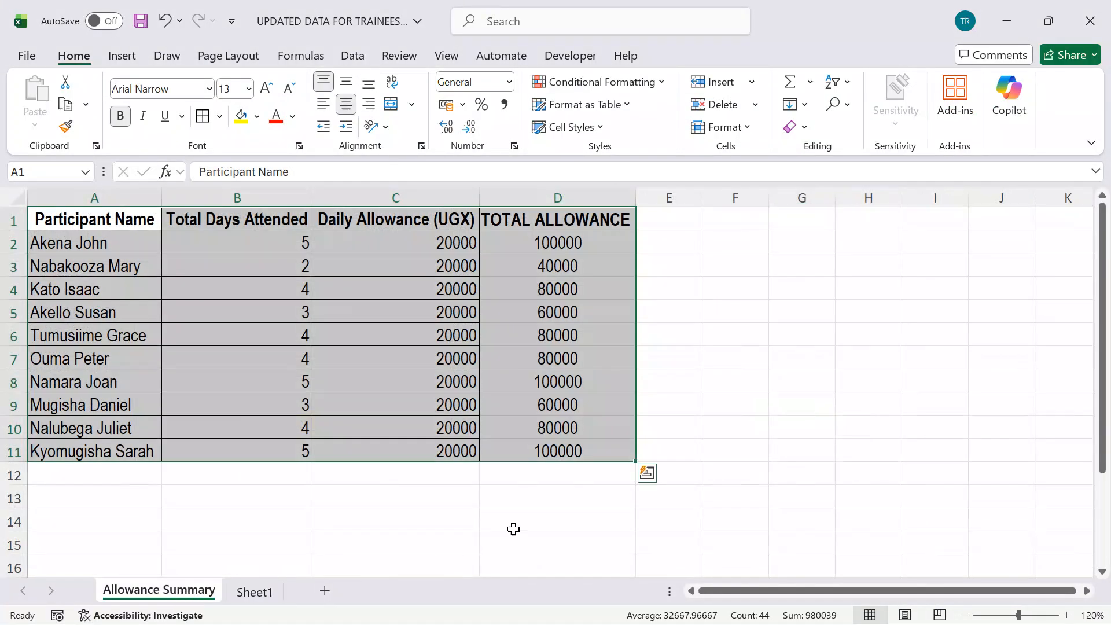
pyautogui.click(265, 593)
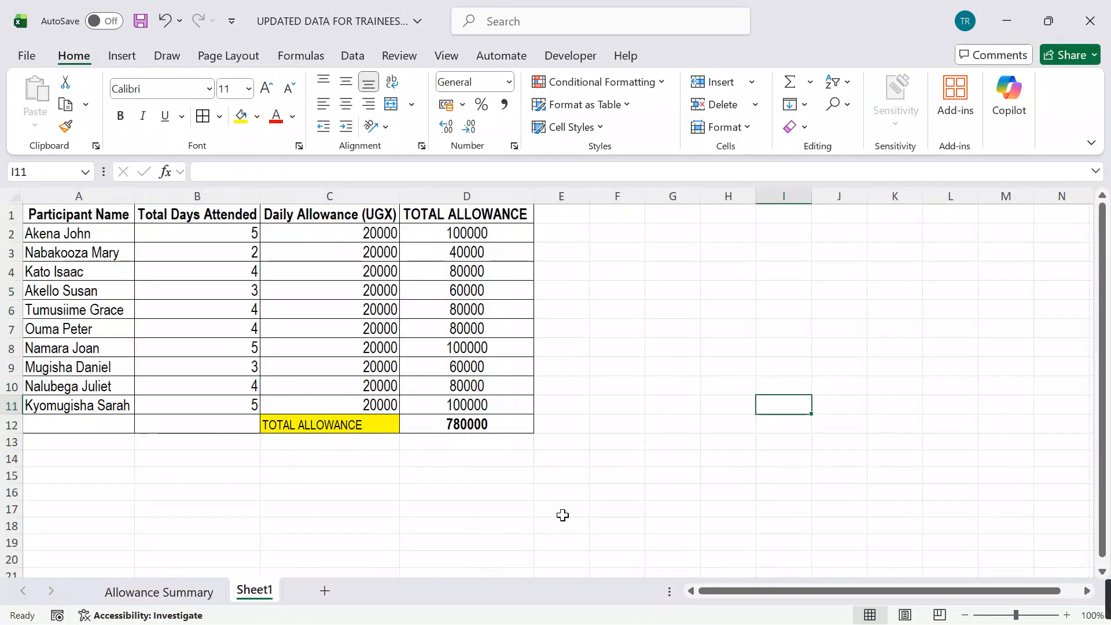
pyautogui.click(660, 503)
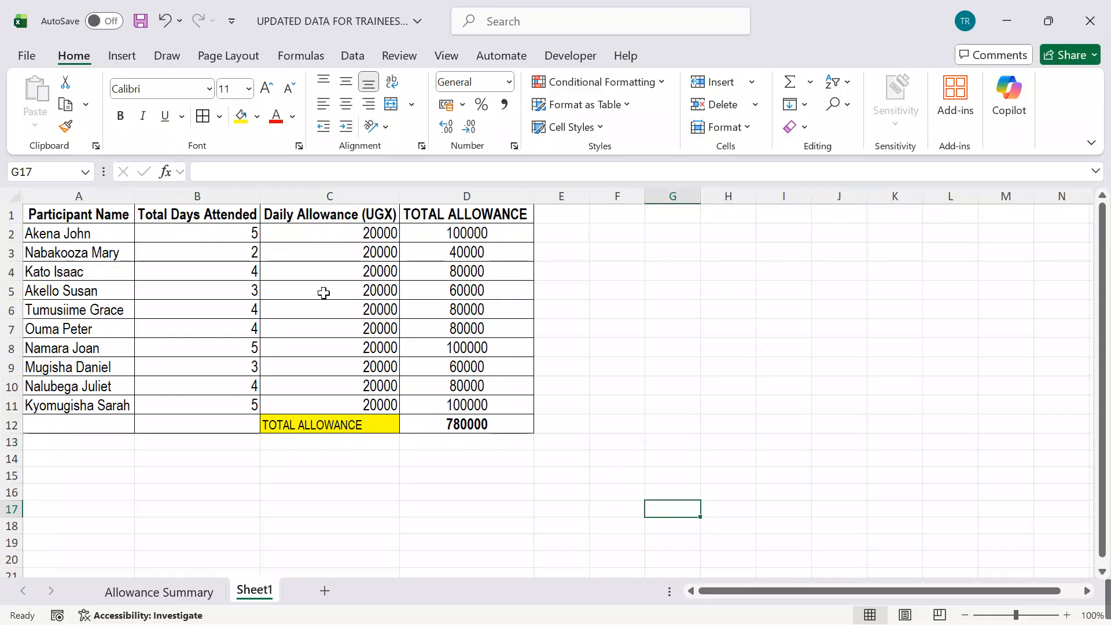
# Step: Insert a Clustered Column chart from the participant names in A1:A11 and the total allowances in D1:D11
pyautogui.click(85, 216)
pyautogui.moveTo(86, 215); pyautogui.dragTo(77, 406)
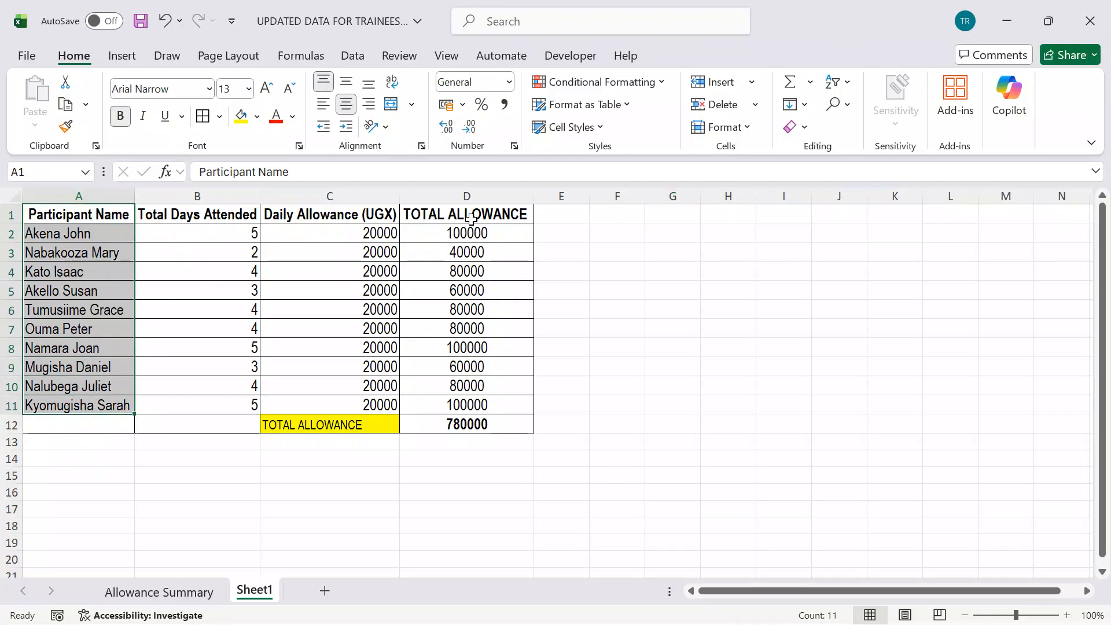
pyautogui.moveTo(466, 215); pyautogui.dragTo(467, 406)
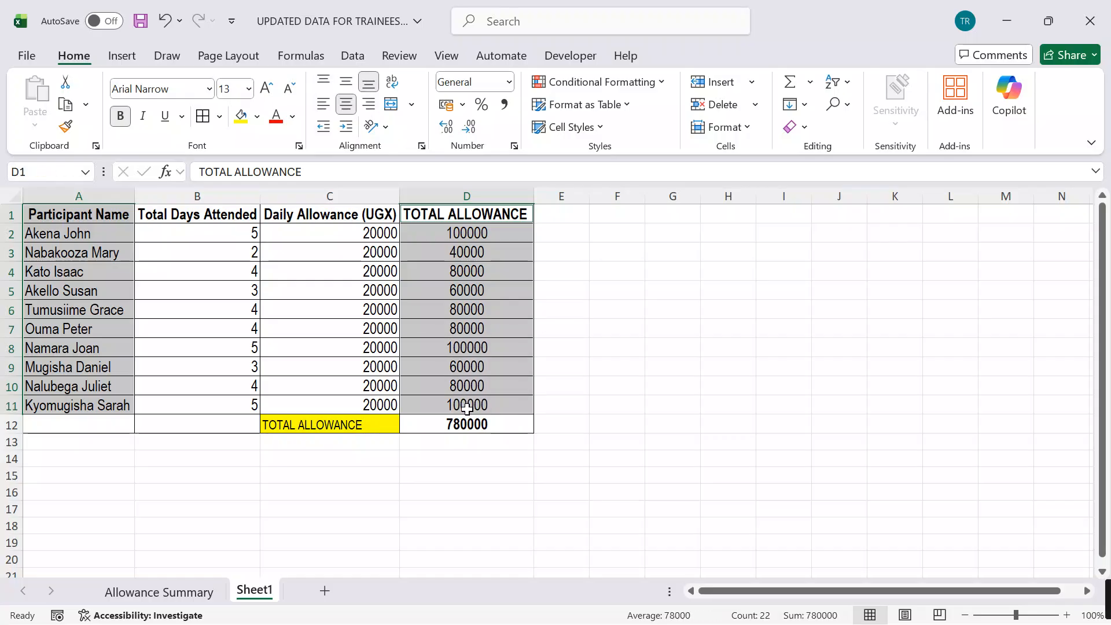
pyautogui.click(121, 55)
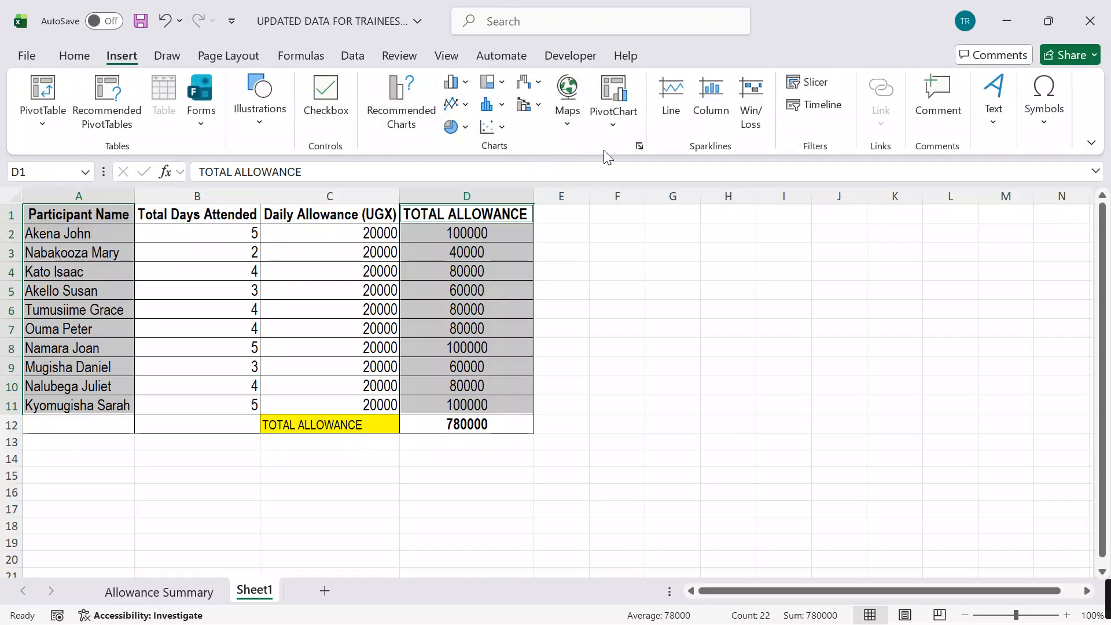
pyautogui.click(638, 146)
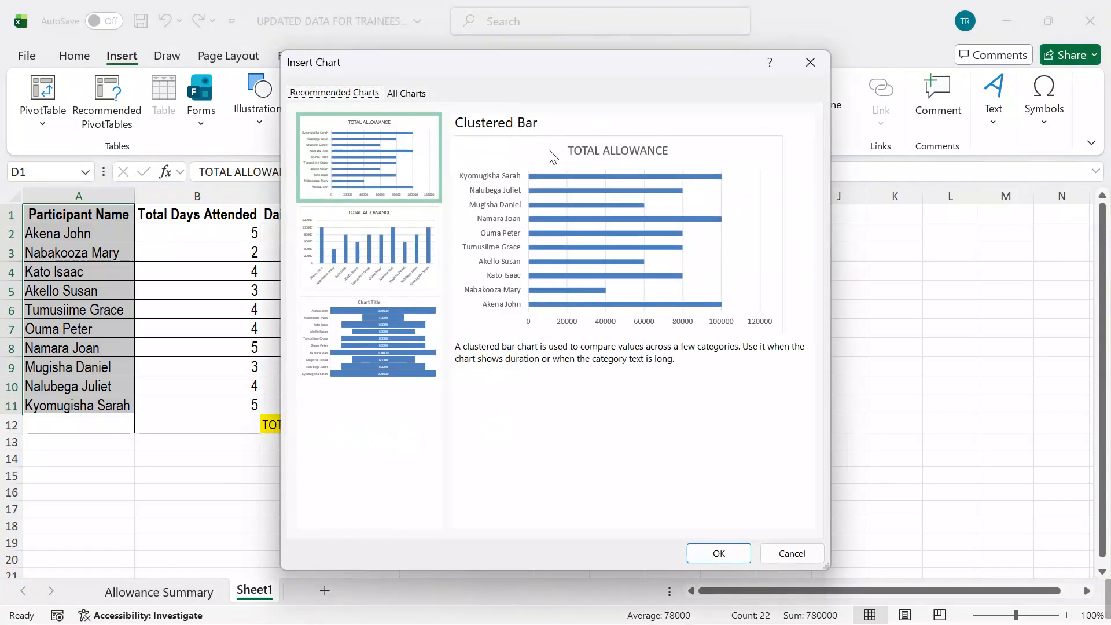
pyautogui.click(407, 93)
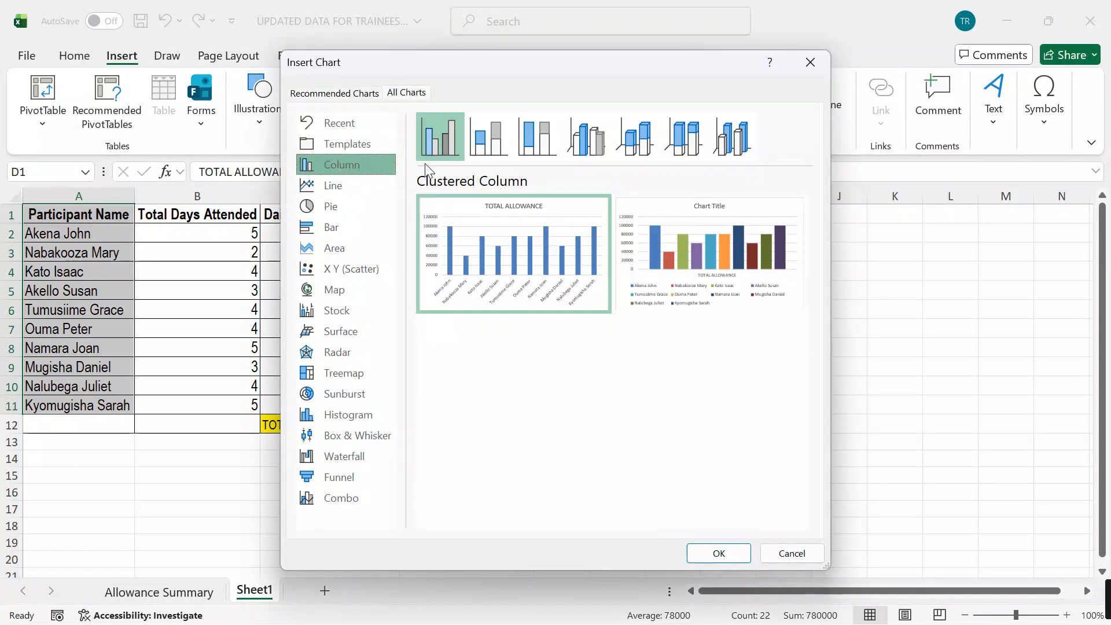
pyautogui.click(718, 553)
# Step: Move the column chart below the table so that it starts around row 14
pyautogui.moveTo(679, 297); pyautogui.dragTo(489, 474)
pyautogui.scroll(-2, 814, 376)
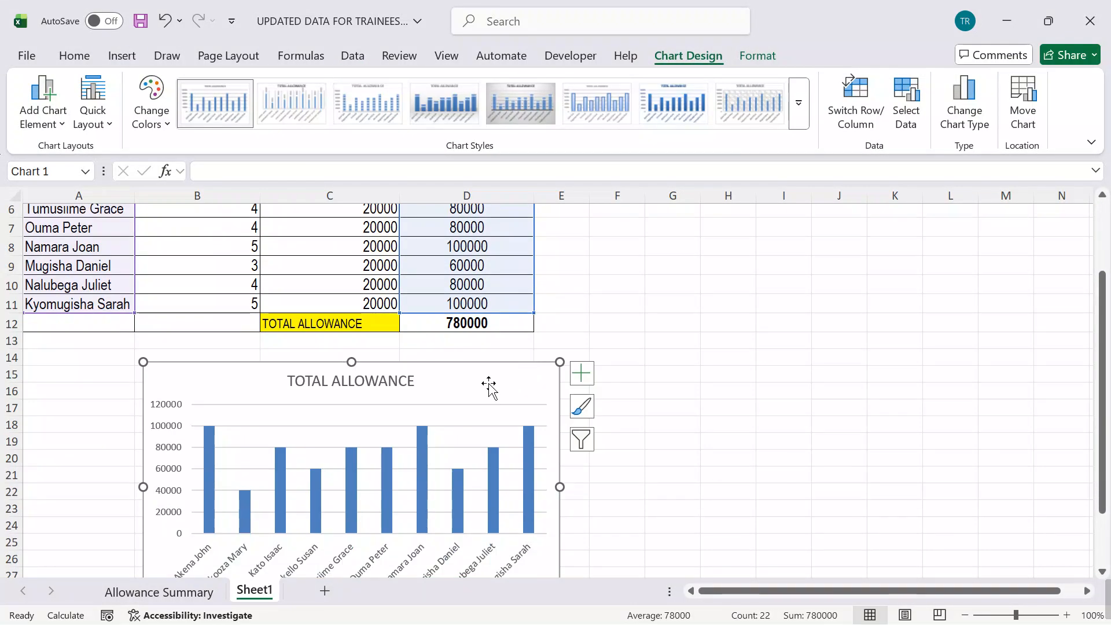
pyautogui.moveTo(489, 386); pyautogui.dragTo(438, 384)
# Step: Replace the column chart's title with "A COLUMN CHART SHOWING TRAINEES AND THEIR TOTAL ALLOWANCE"
pyautogui.click(360, 381)
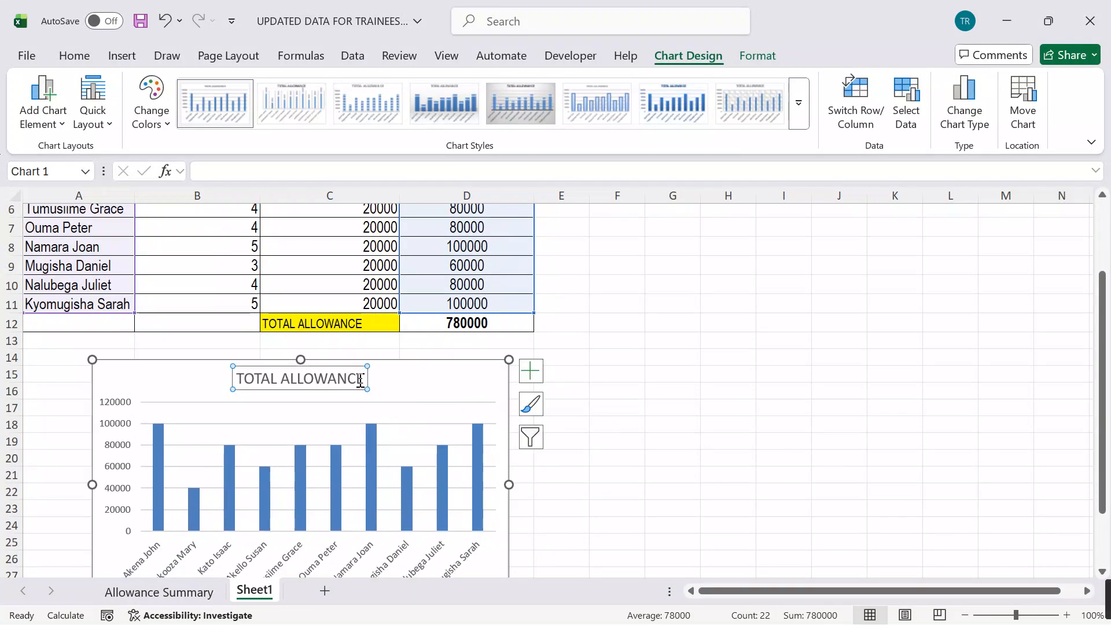
pyautogui.click(362, 379)
pyautogui.press('BackSpace')
pyautogui.press('BackSpace')
pyautogui.press('BackSpace')
pyautogui.press('BackSpace')
pyautogui.press('BackSpace')
pyautogui.press('BackSpace')
pyautogui.press('BackSpace')
pyautogui.press('BackSpace')
pyautogui.press('BackSpace')
pyautogui.press('BackSpace')
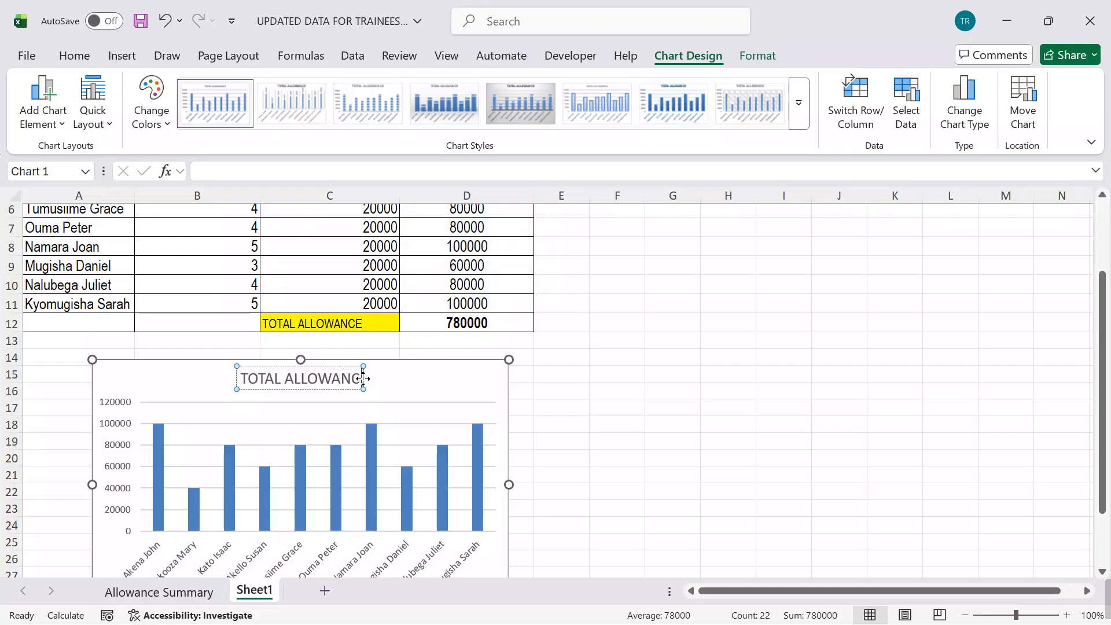
pyautogui.press('BackSpace')
pyautogui.press('BackSpace')
pyautogui.press('BackSpace')
pyautogui.press('BackSpace')
pyautogui.press('BackSpace')
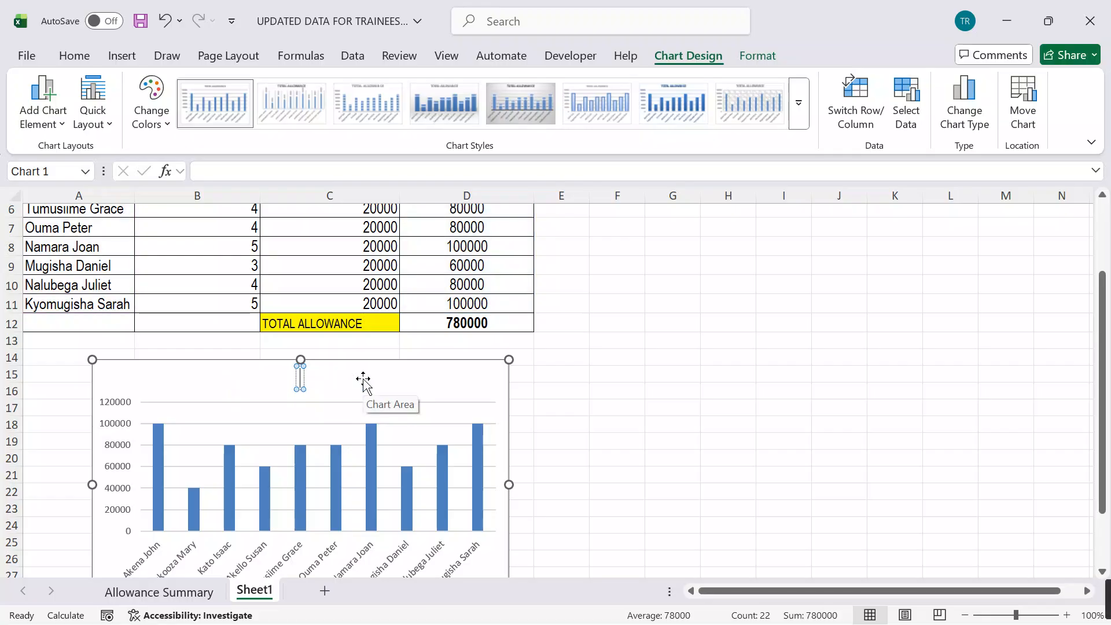
pyautogui.write('A COLUMN')
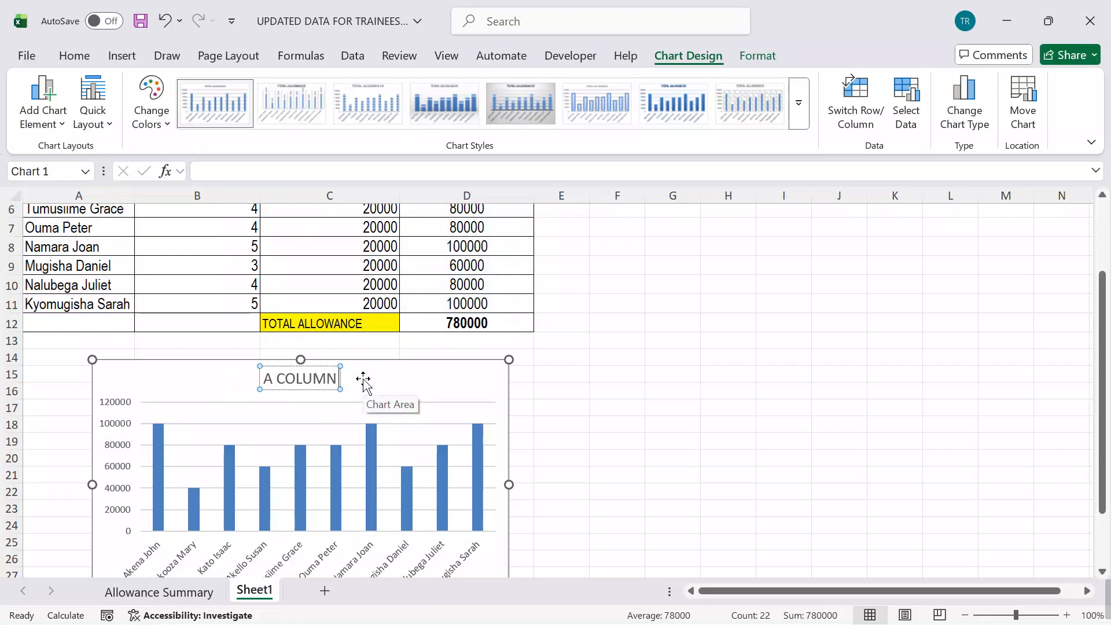
pyautogui.write(' CHART SHOW')
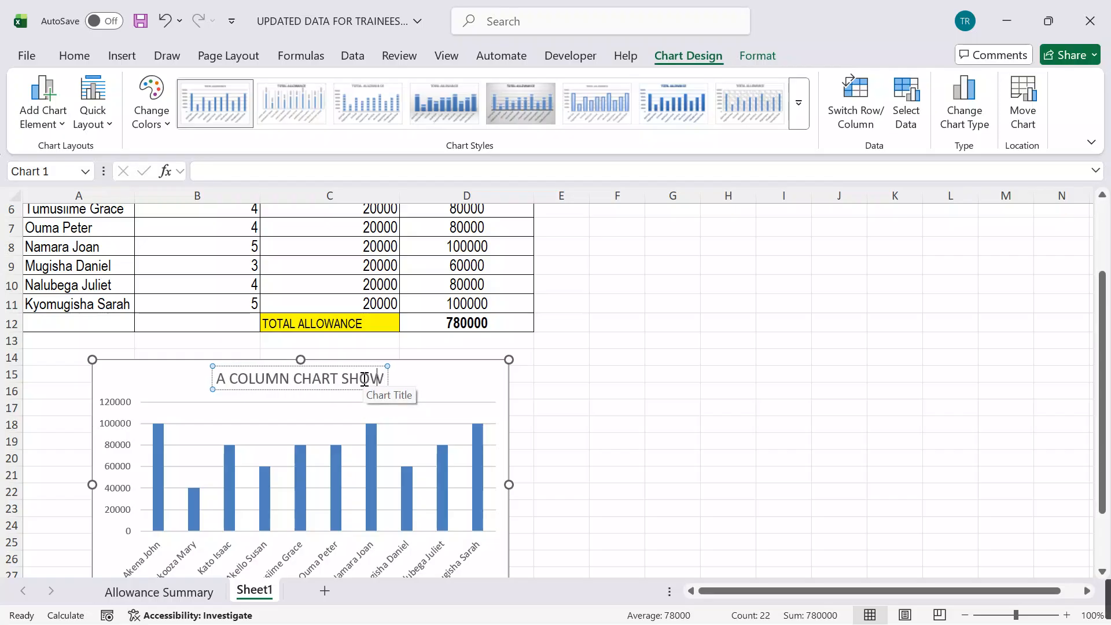
pyautogui.write('ING')
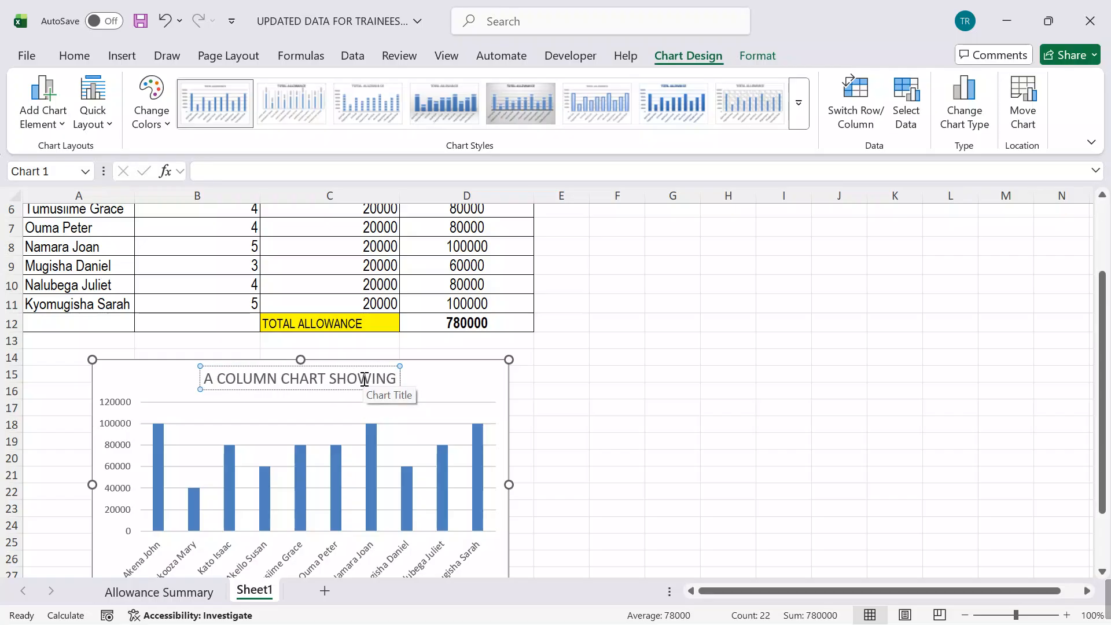
pyautogui.write(' TRAINEES')
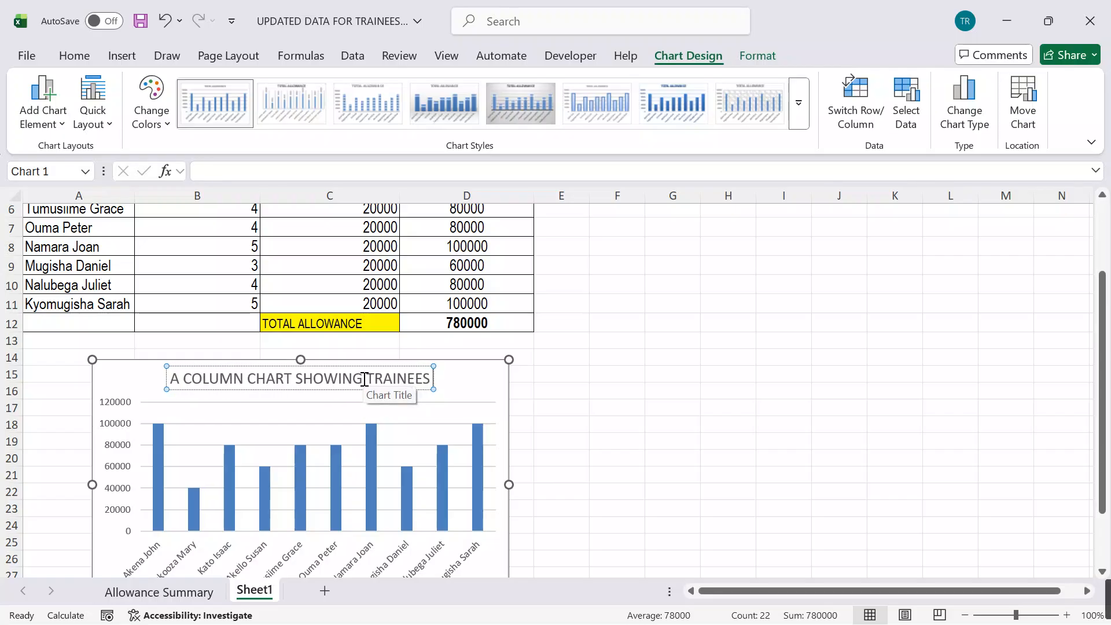
pyautogui.write(' AND THEIR')
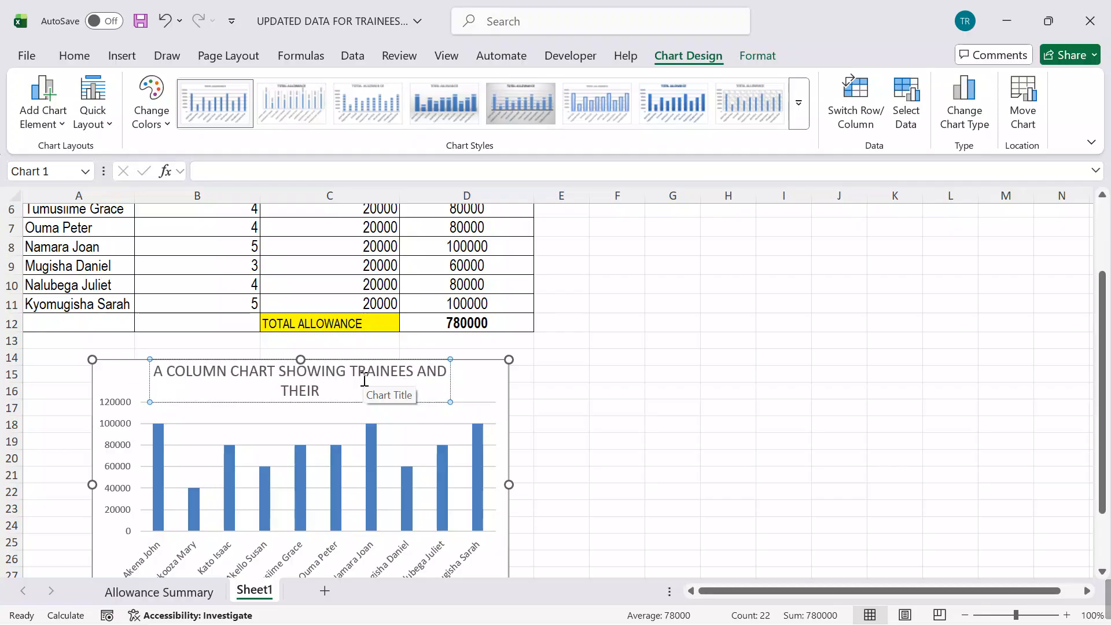
pyautogui.scroll(2, 587, 356)
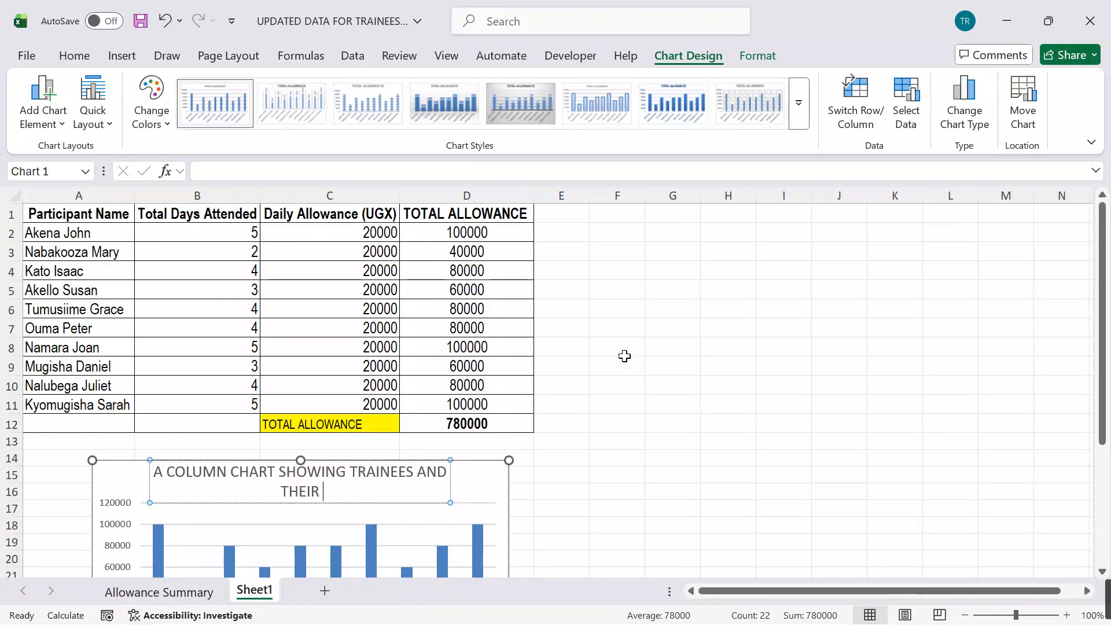
pyautogui.write('TOTAL')
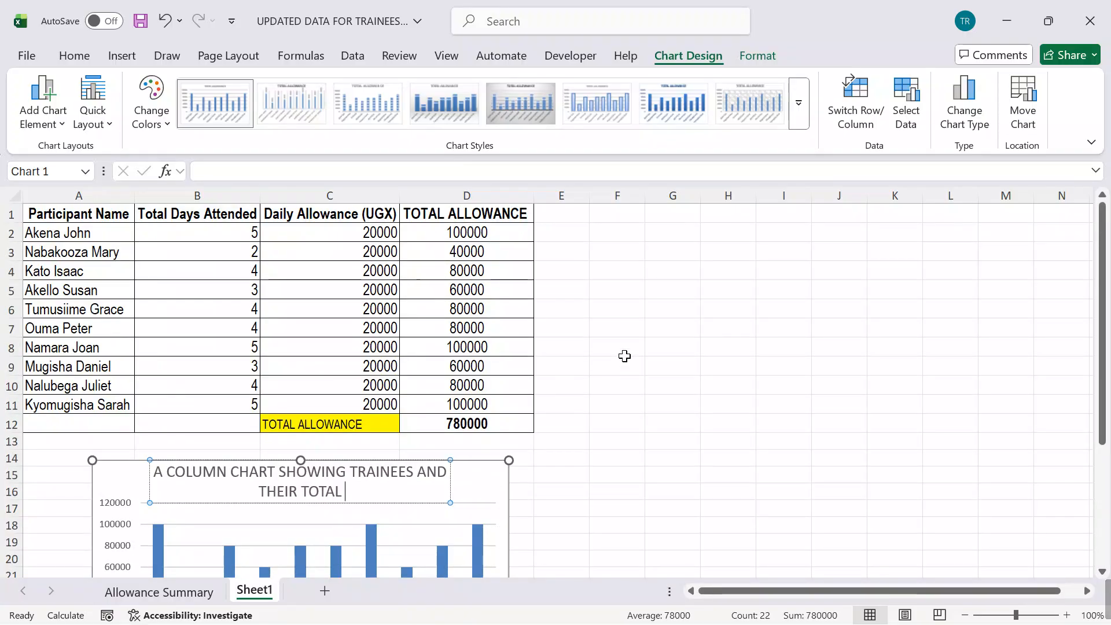
pyautogui.write(' ALLO')
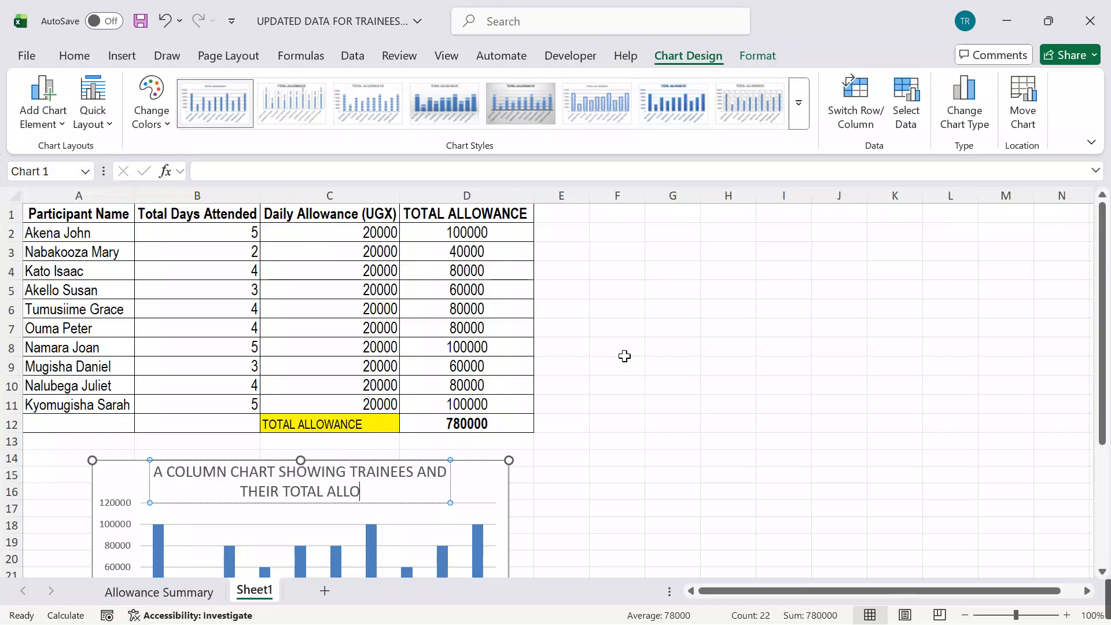
pyautogui.write('WANCE')
pyautogui.click(716, 381)
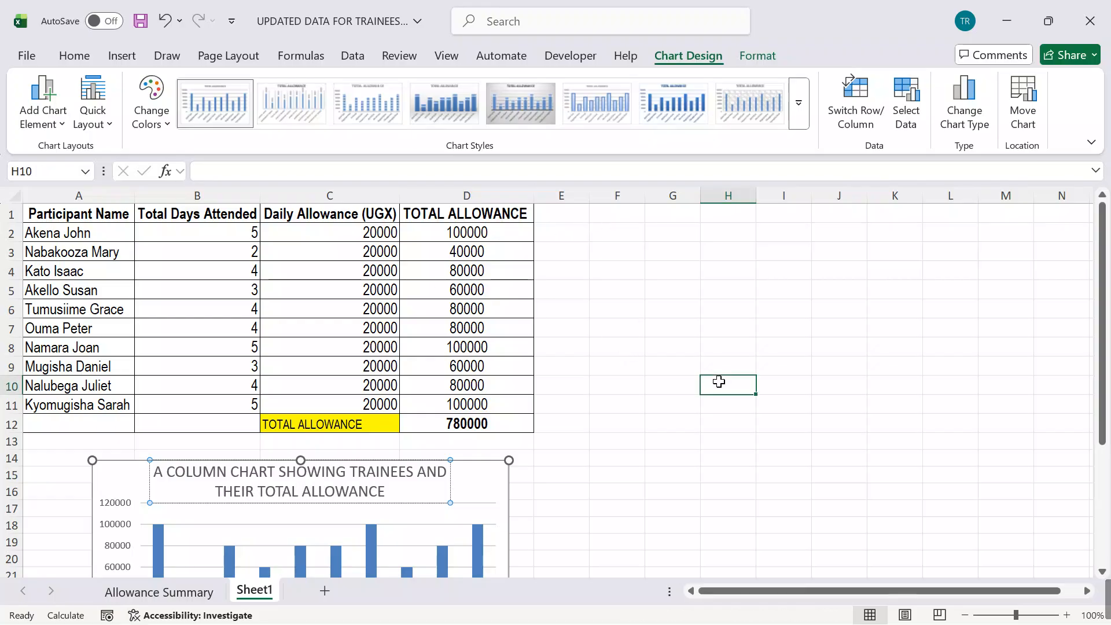
# Step: Add axis titles to the column chart on Sheet1
pyautogui.scroll(-3, 667, 422)
pyautogui.scroll(3, 578, 460)
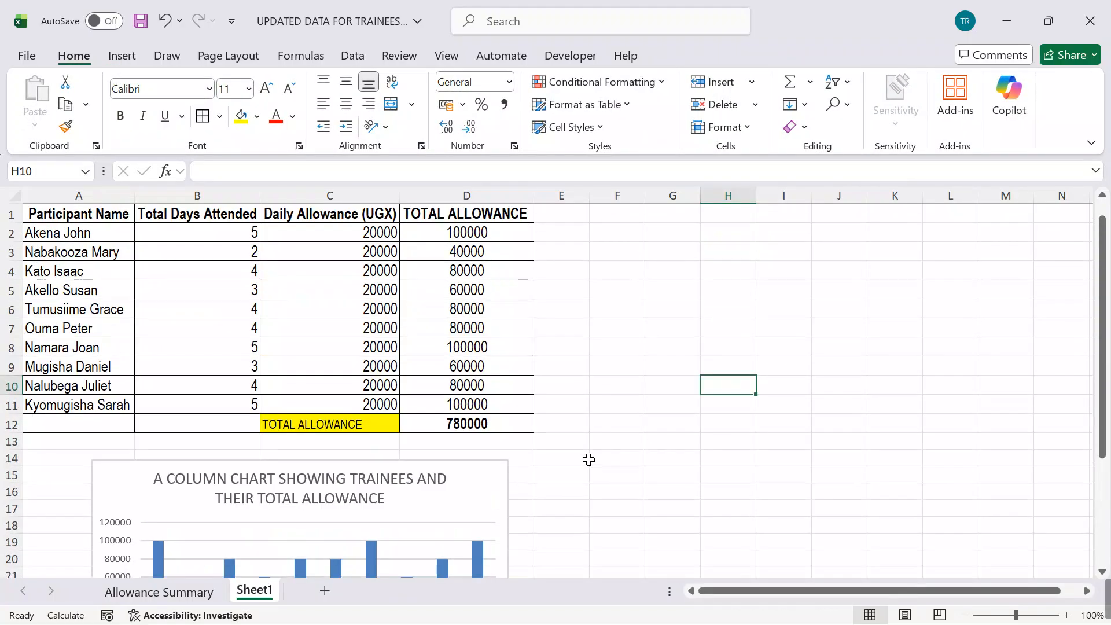
pyautogui.click(504, 501)
pyautogui.scroll(-2, 726, 505)
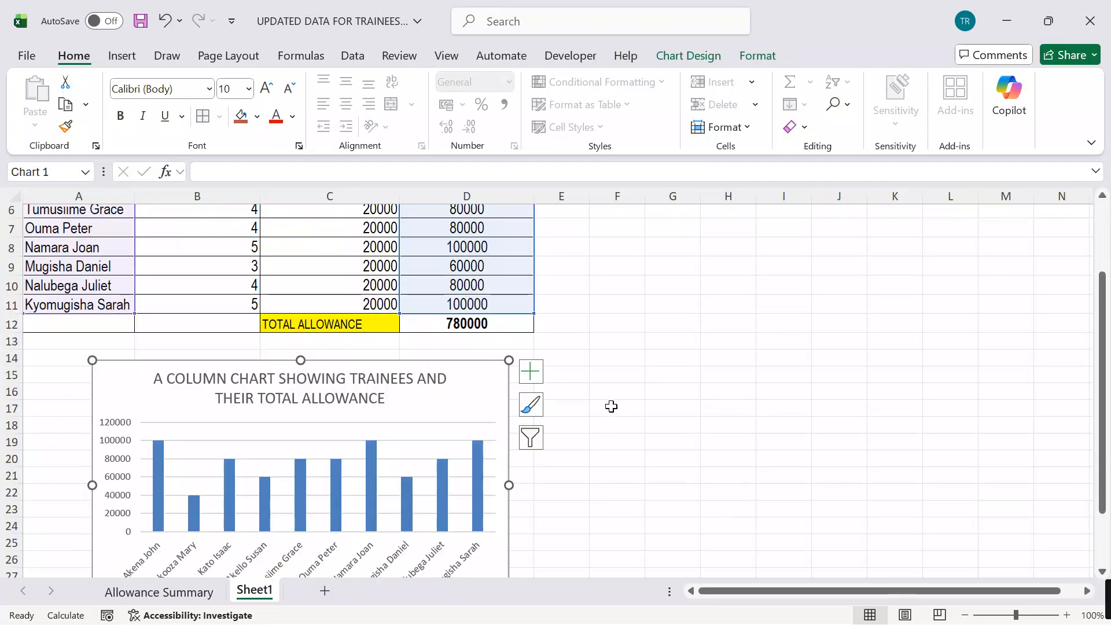
pyautogui.click(530, 370)
pyautogui.click(567, 416)
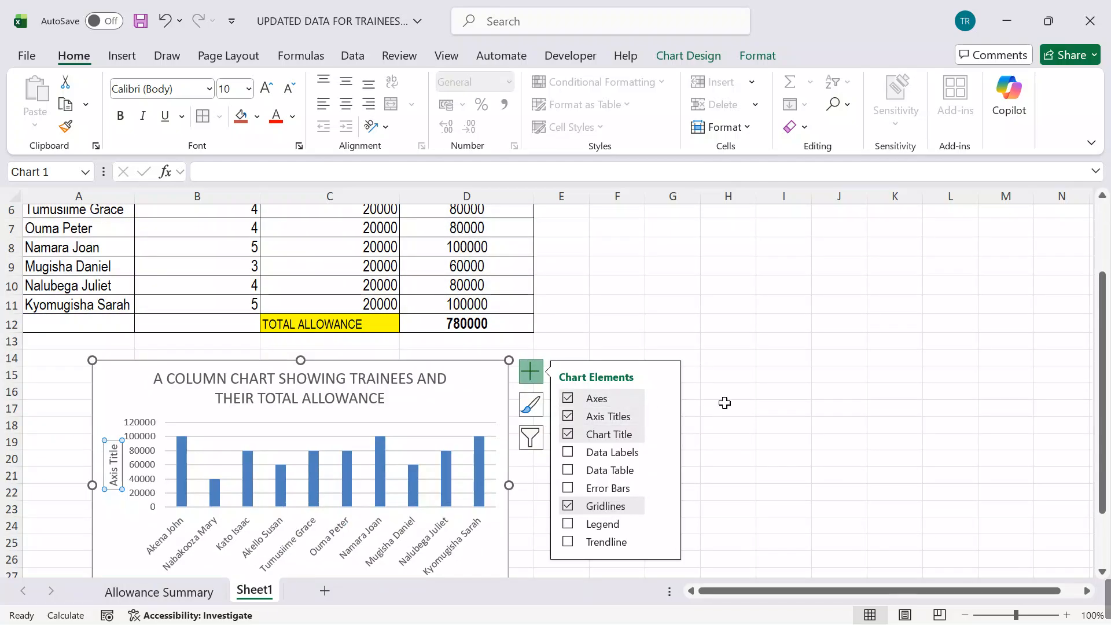
# Step: Change the chart's vertical axis title to "TOTAL ALLOWANCE"
pyautogui.scroll(-4, 724, 401)
pyautogui.doubleClick(118, 262)
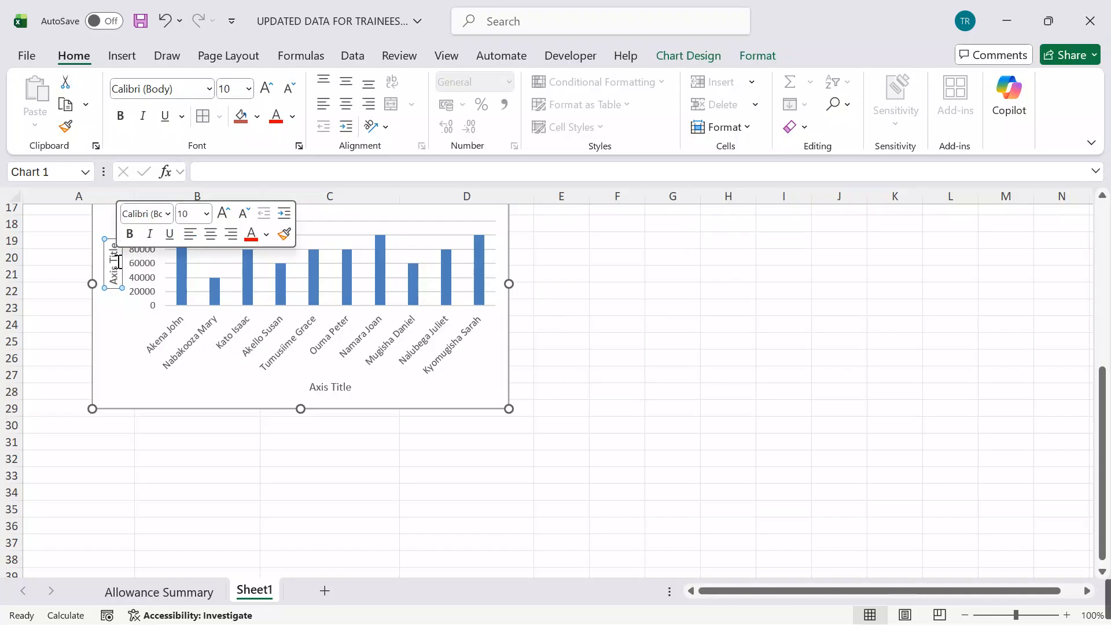
pyautogui.press('BackSpace')
pyautogui.press('BackSpace')
pyautogui.press('BackSpace')
pyautogui.press('BackSpace')
pyautogui.press('BackSpace')
pyautogui.press('BackSpace')
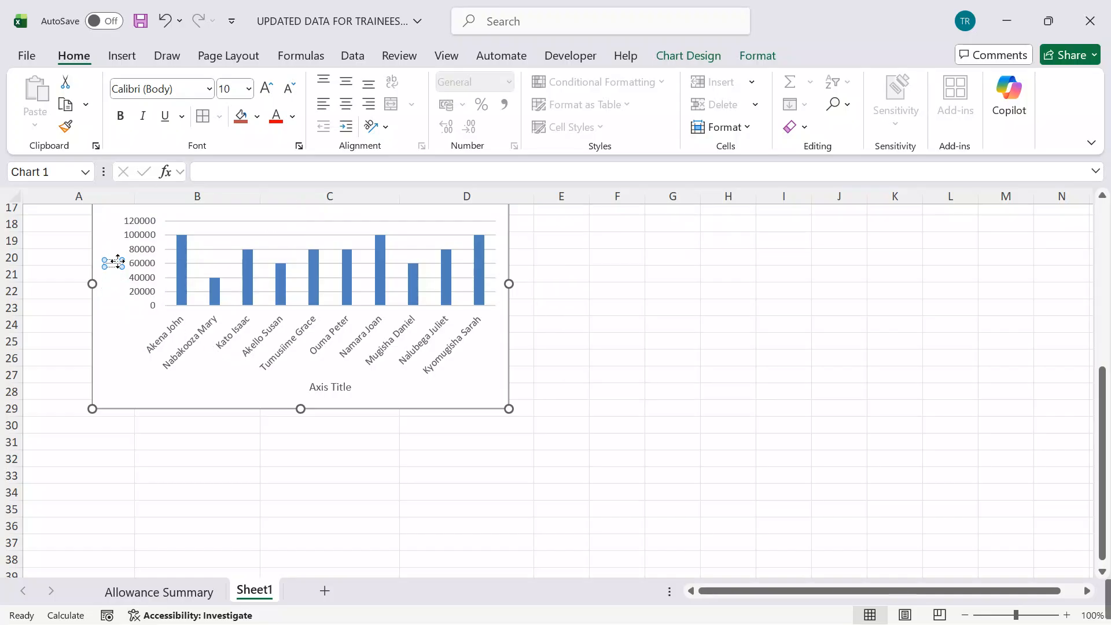
pyautogui.write('TOTAL ALLOWANCE')
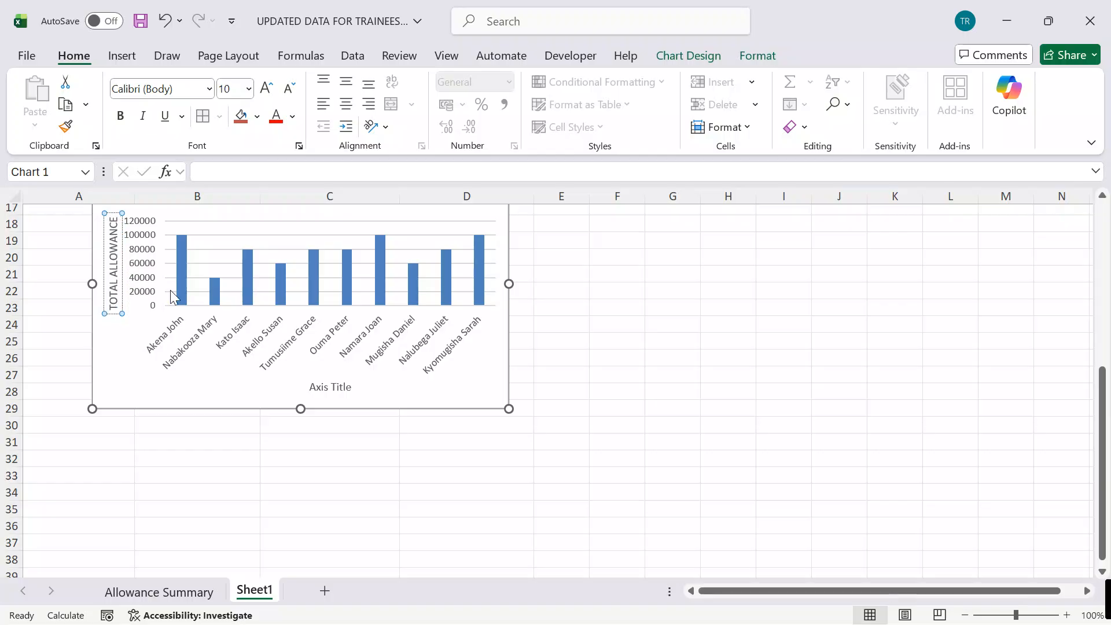
# Step: Change the chart's horizontal axis title to "NAMES OF TGRAINEES"
pyautogui.click(335, 388)
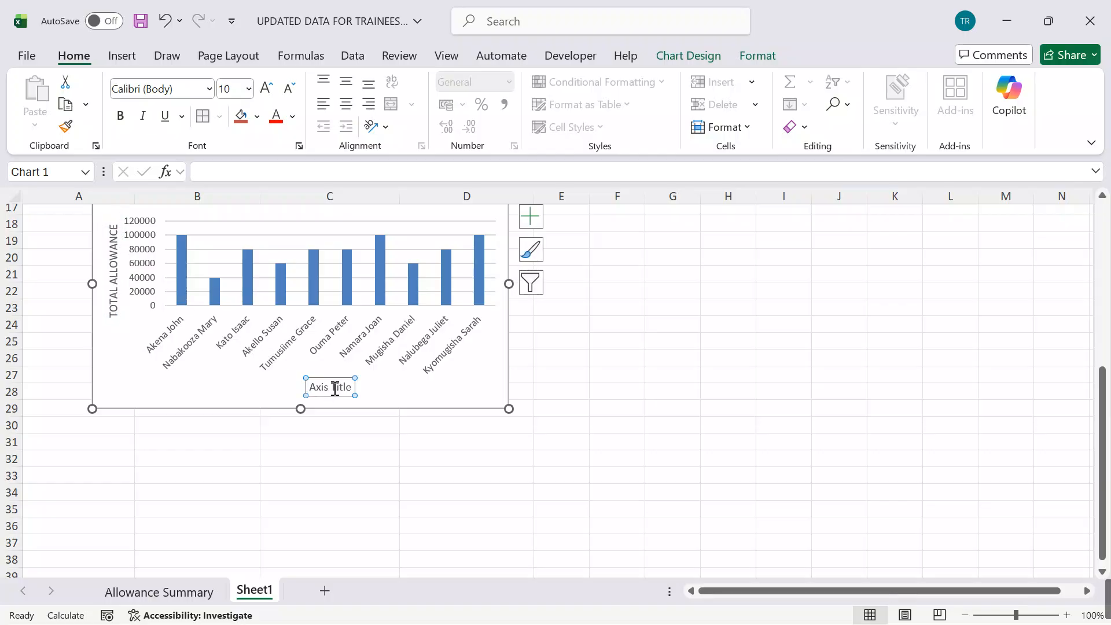
pyautogui.click(352, 386)
pyautogui.press('BackSpace')
pyautogui.press('BackSpace')
pyautogui.press('BackSpace')
pyautogui.press('BackSpace')
pyautogui.press('BackSpace')
pyautogui.press('BackSpace')
pyautogui.press('BackSpace')
pyautogui.press('BackSpace')
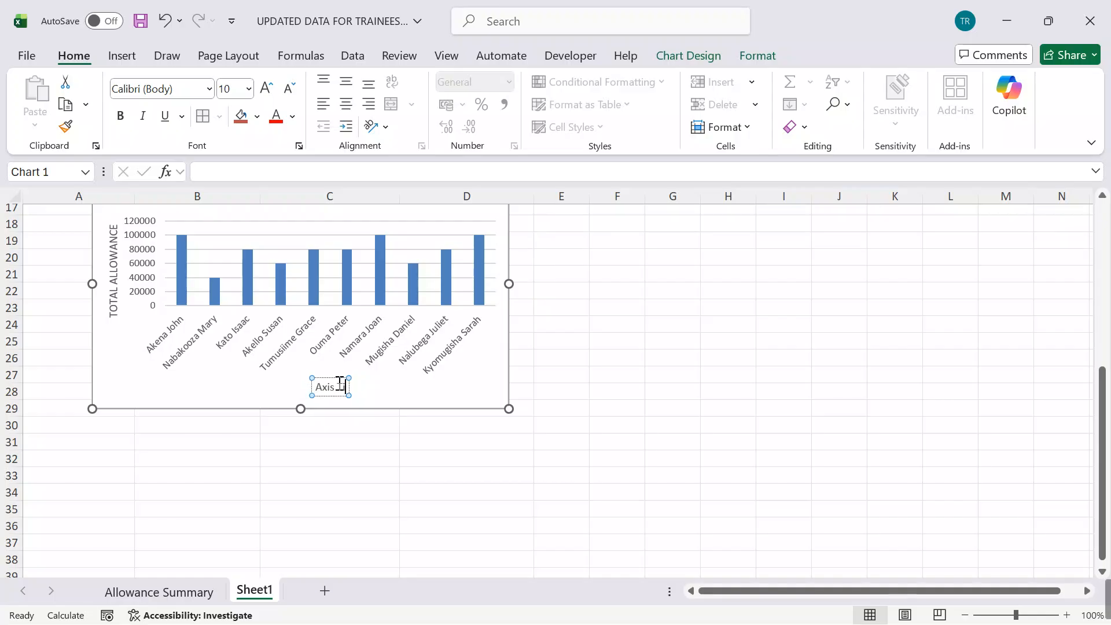
pyautogui.press('BackSpace')
pyautogui.press('BackSpace')
pyautogui.write('NAM')
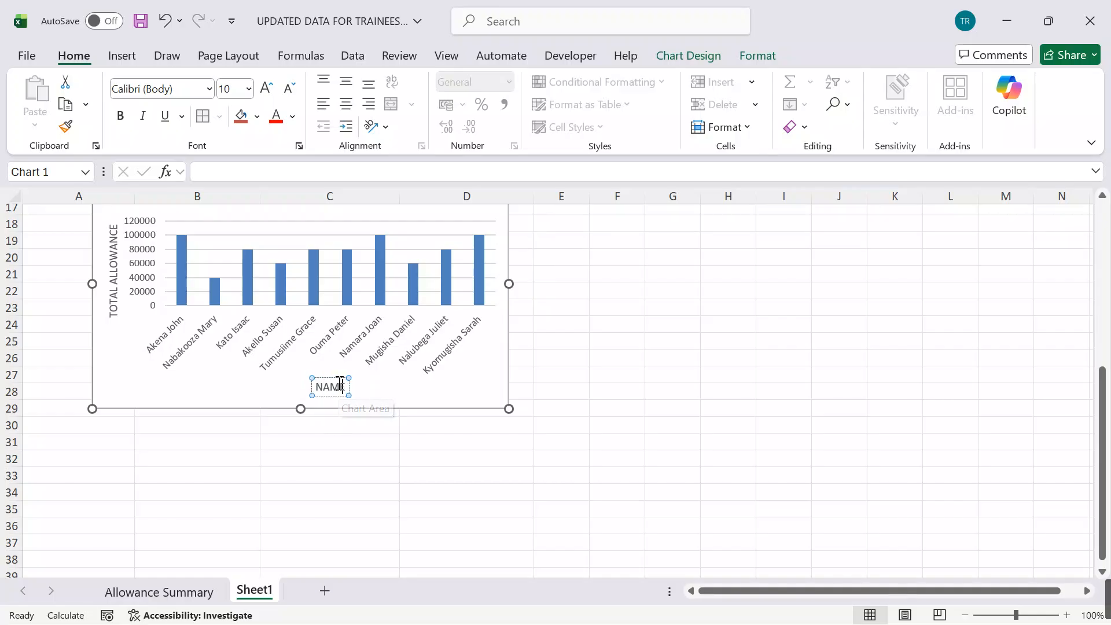
pyautogui.write('ES OD')
pyautogui.press('BackSpace')
pyautogui.write('F STAF')
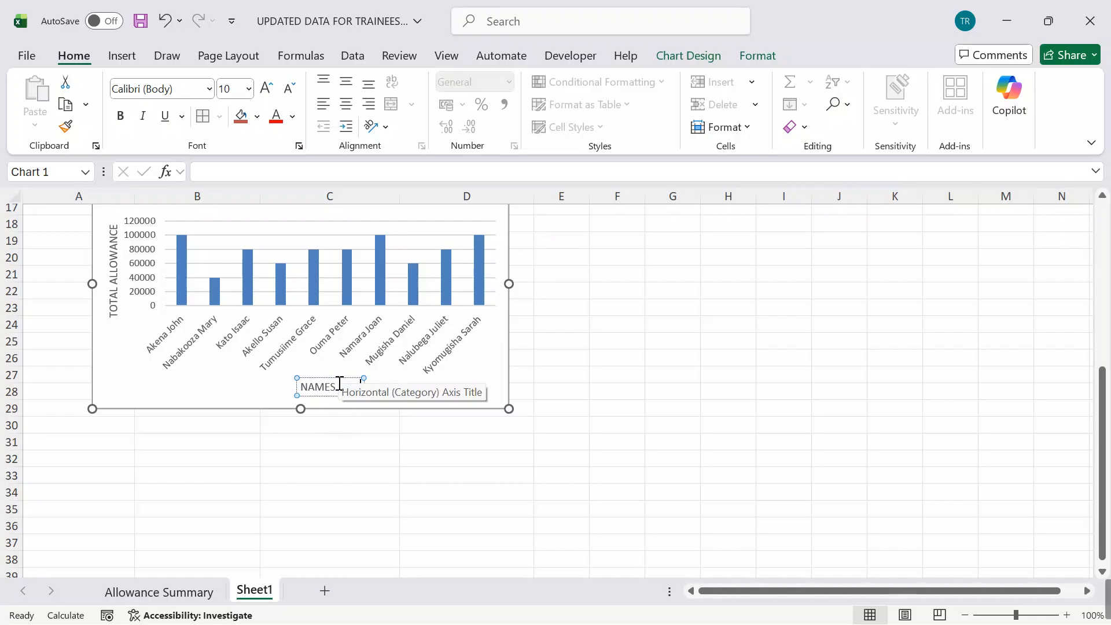
pyautogui.write('NDA')
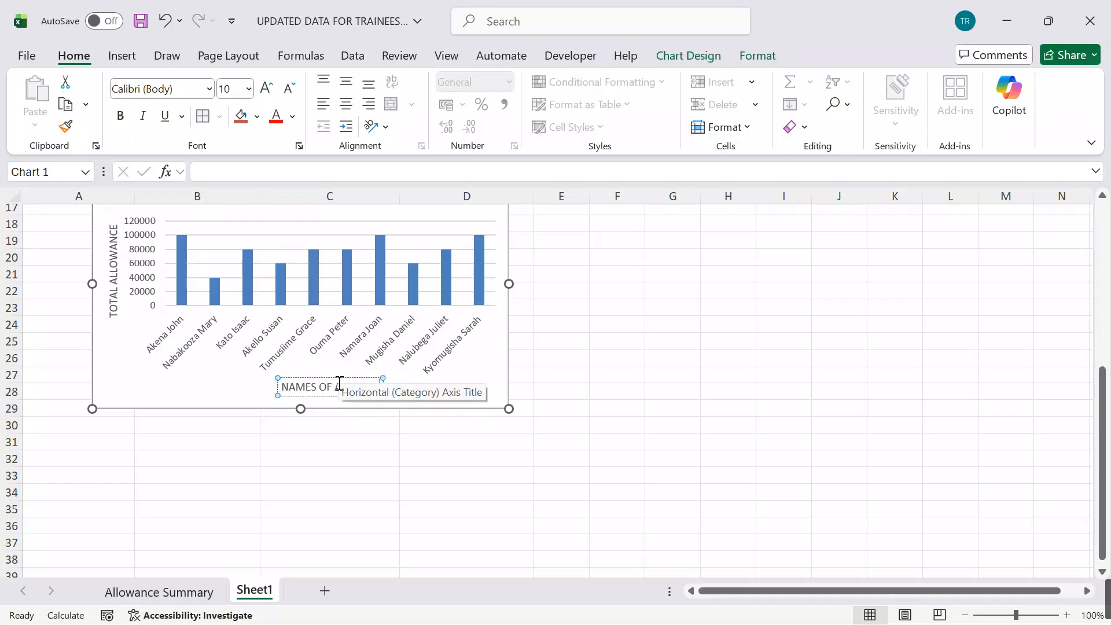
pyautogui.press('BackSpace')
pyautogui.press('BackSpace')
pyautogui.press('BackSpace')
pyautogui.press('BackSpace')
pyautogui.press('BackSpace')
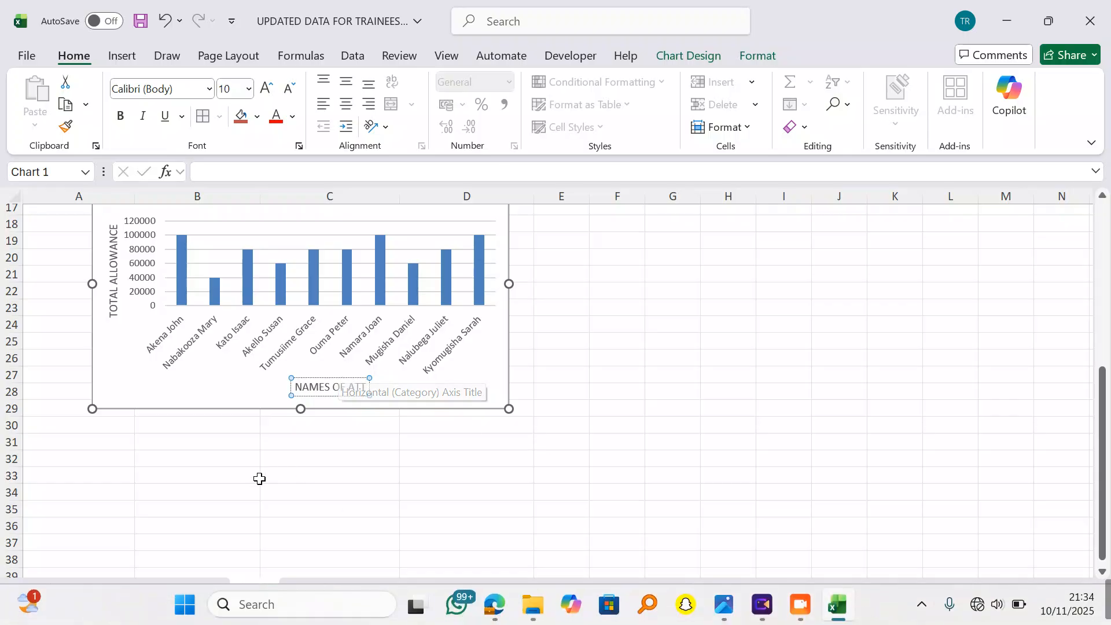
pyautogui.press('BackSpace')
pyautogui.press('BackSpace')
pyautogui.press('BackSpace')
pyautogui.press('BackSpace')
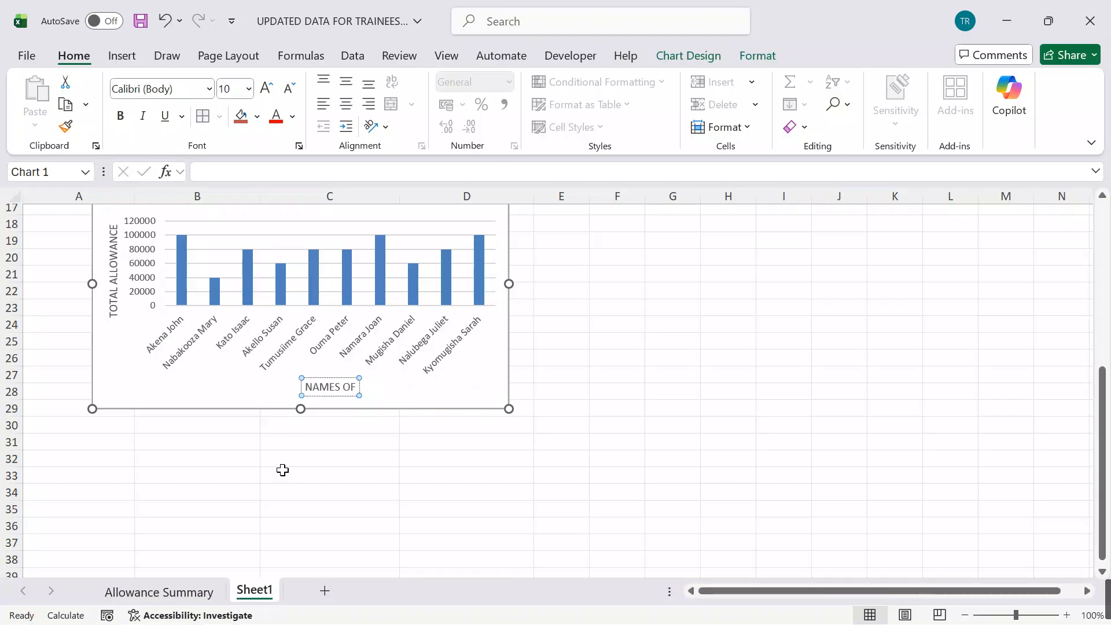
pyautogui.write('TGRAINEES')
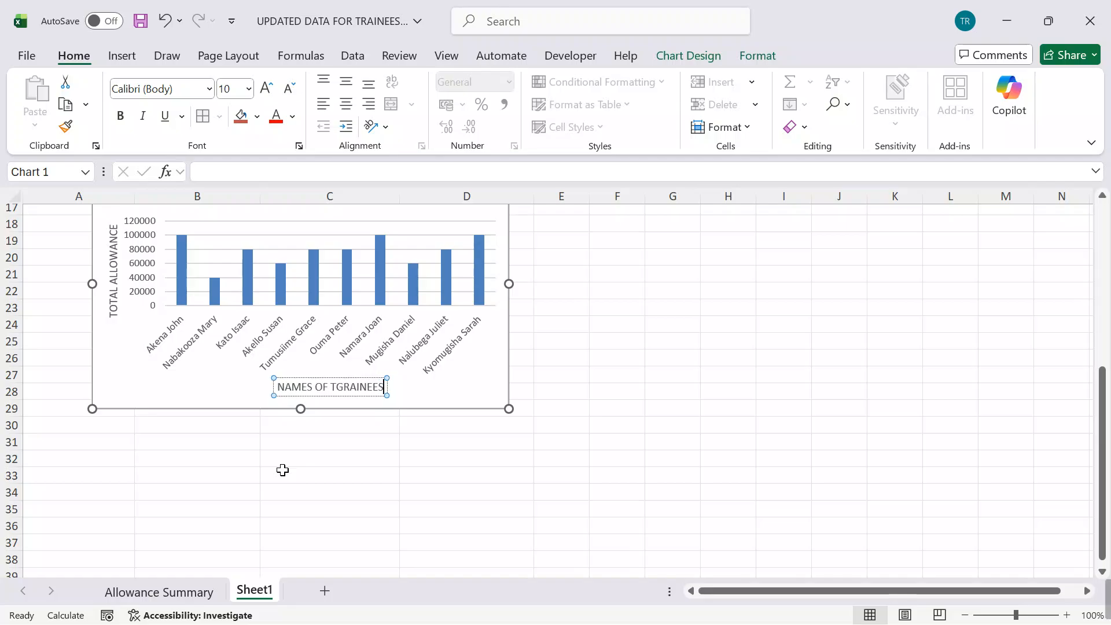
pyautogui.click(616, 445)
# Step: Rename Sheet1 as "VISUAL DATA"
pyautogui.scroll(5, 656, 423)
pyautogui.scroll(-4, 654, 426)
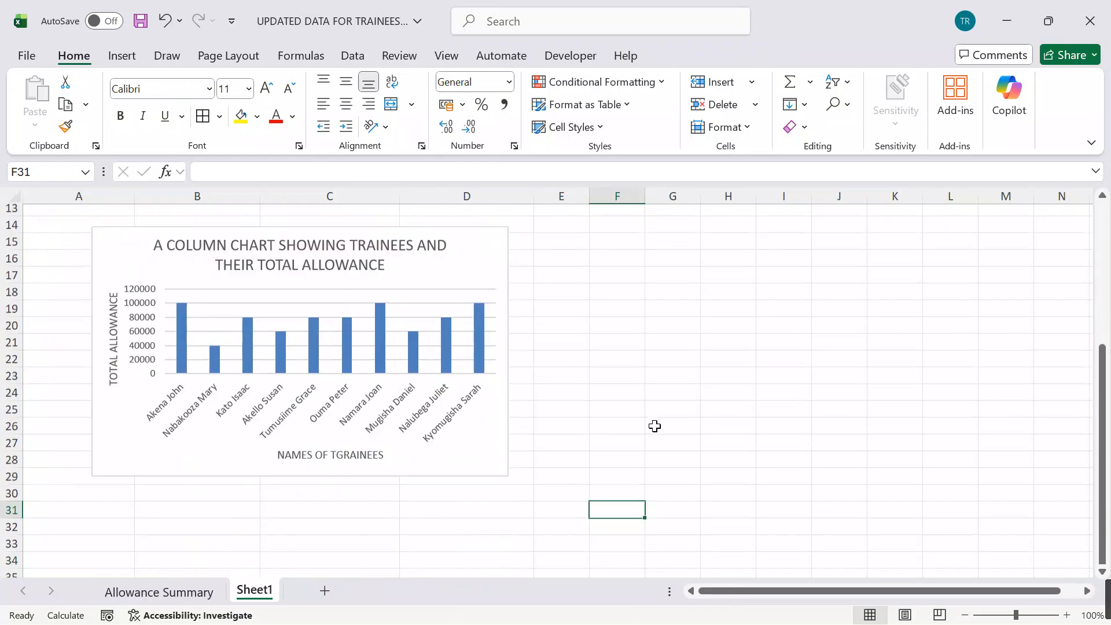
pyautogui.scroll(4, 654, 425)
pyautogui.scroll(-3, 620, 414)
pyautogui.scroll(3, 617, 413)
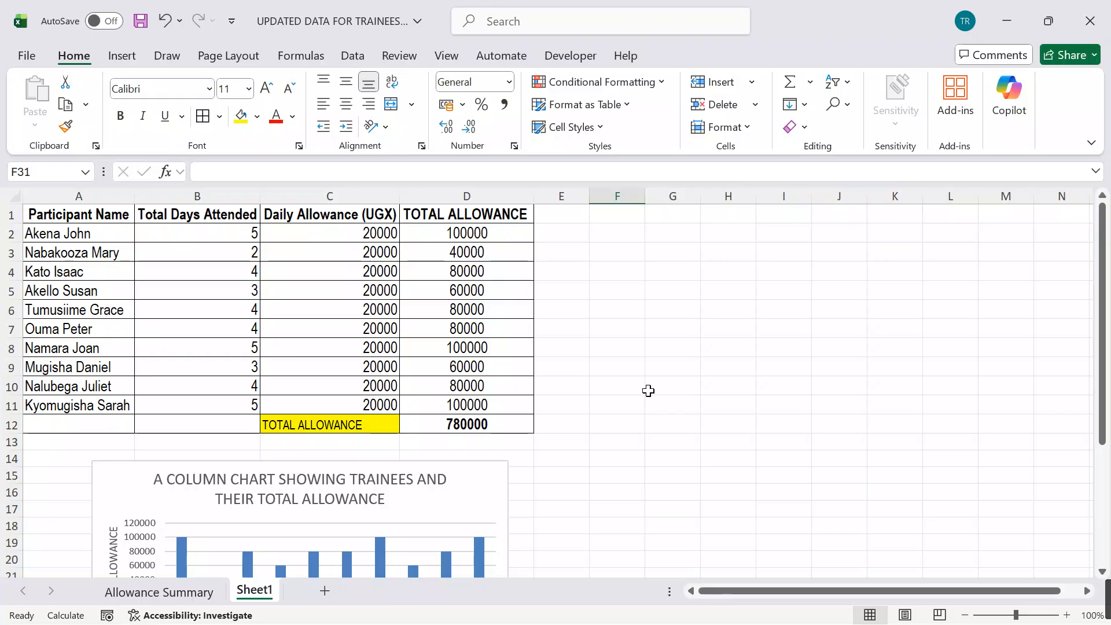
pyautogui.doubleClick(257, 593)
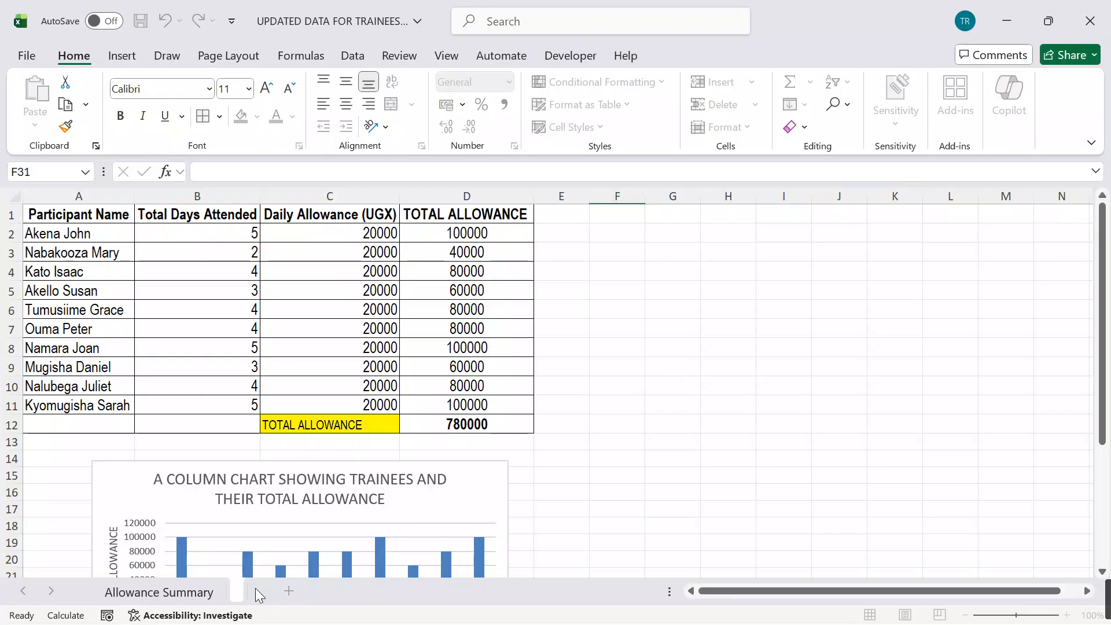
pyautogui.write('VISUAL DATRA')
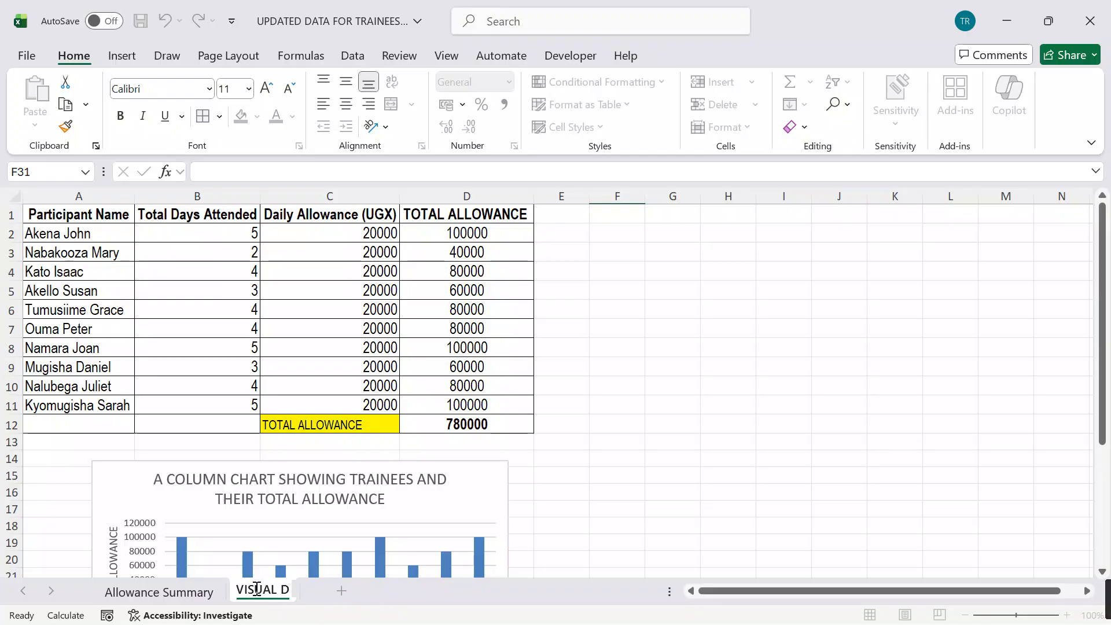
pyautogui.press('BackSpace')
pyautogui.press('BackSpace')
pyautogui.write('ATA')
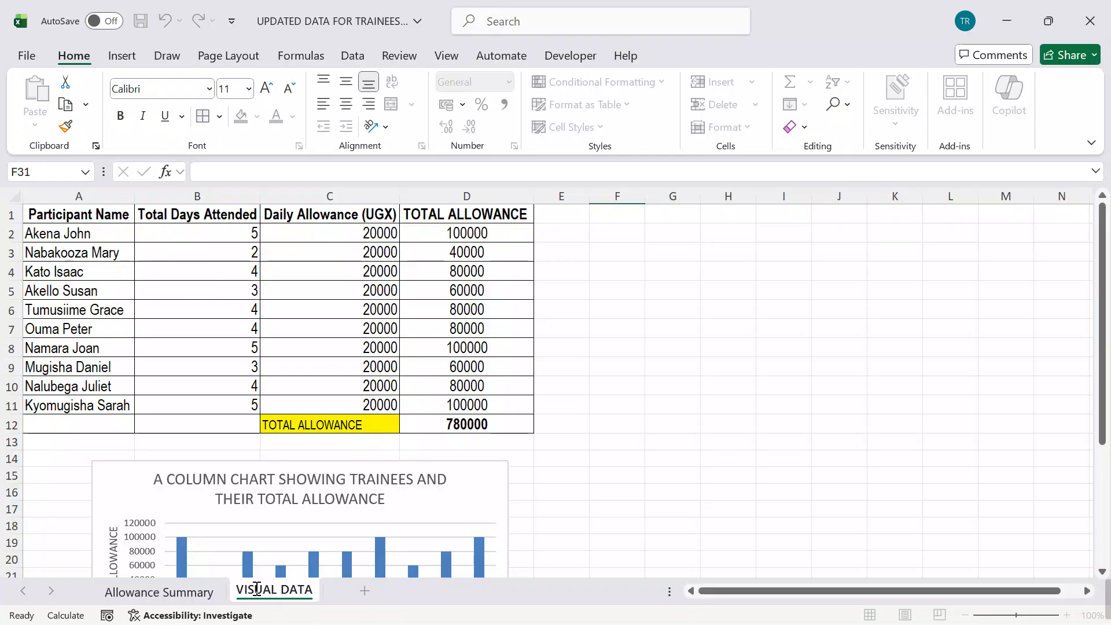
pyautogui.click(694, 371)
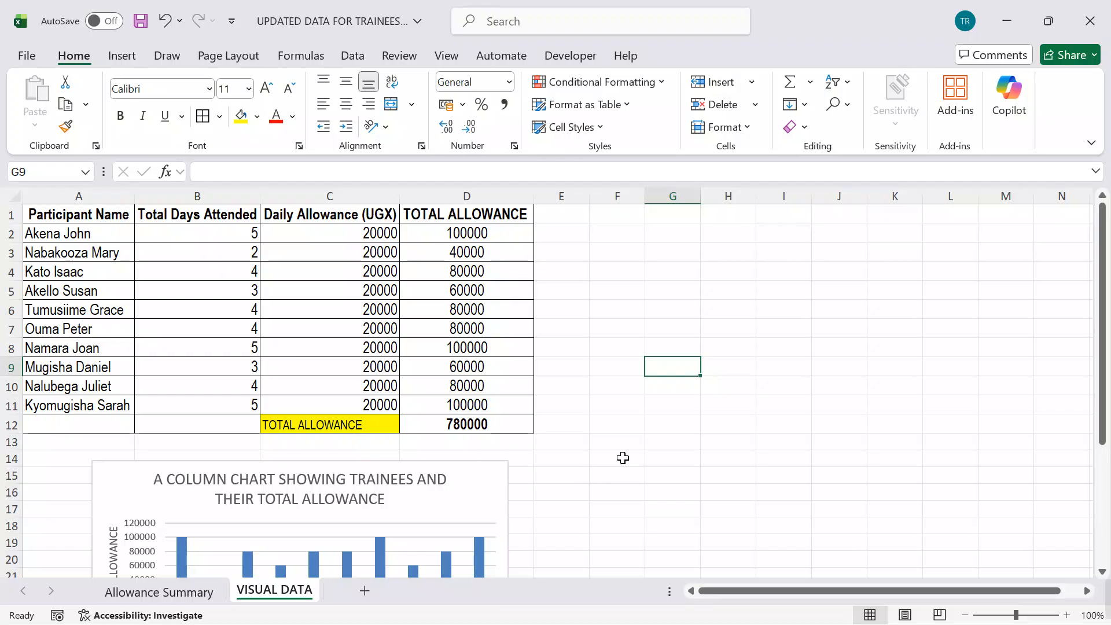
# Step: Rename the Allowance Summary sheet as "COMPUTES TOTAL ALLOWANCE"
pyautogui.doubleClick(144, 591)
pyautogui.press('BackSpace')
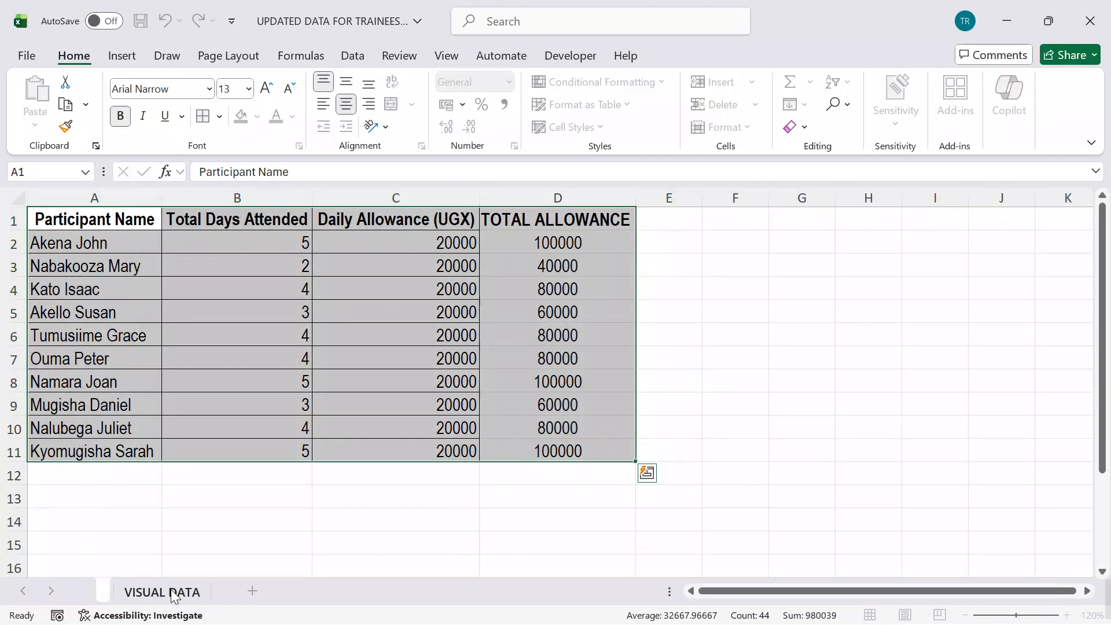
pyautogui.write('COMPUTES')
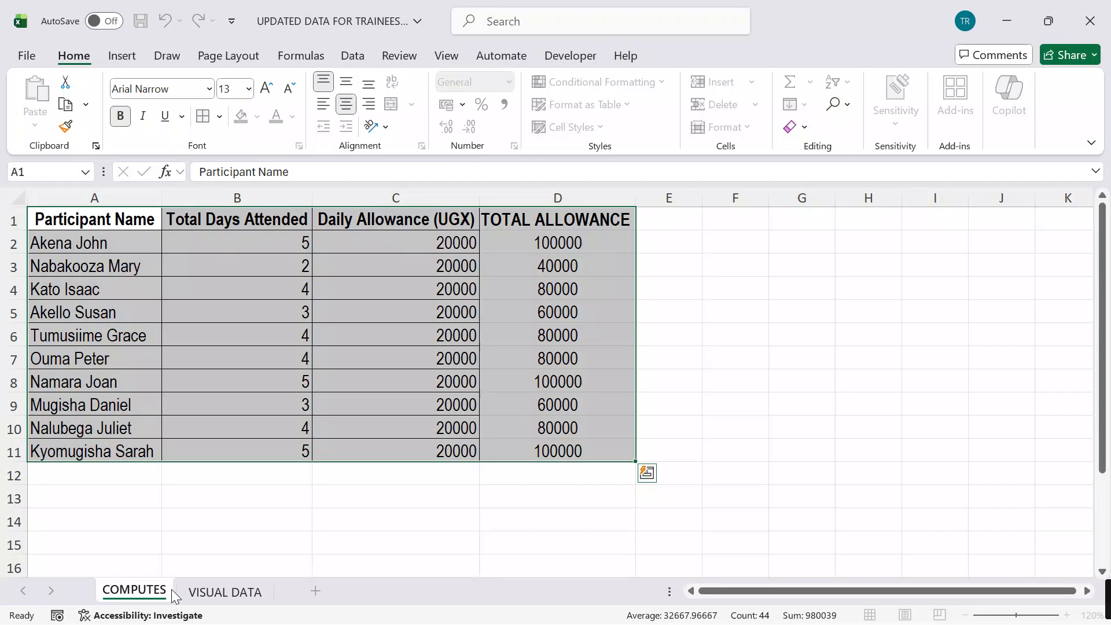
pyautogui.write(' TOTAL')
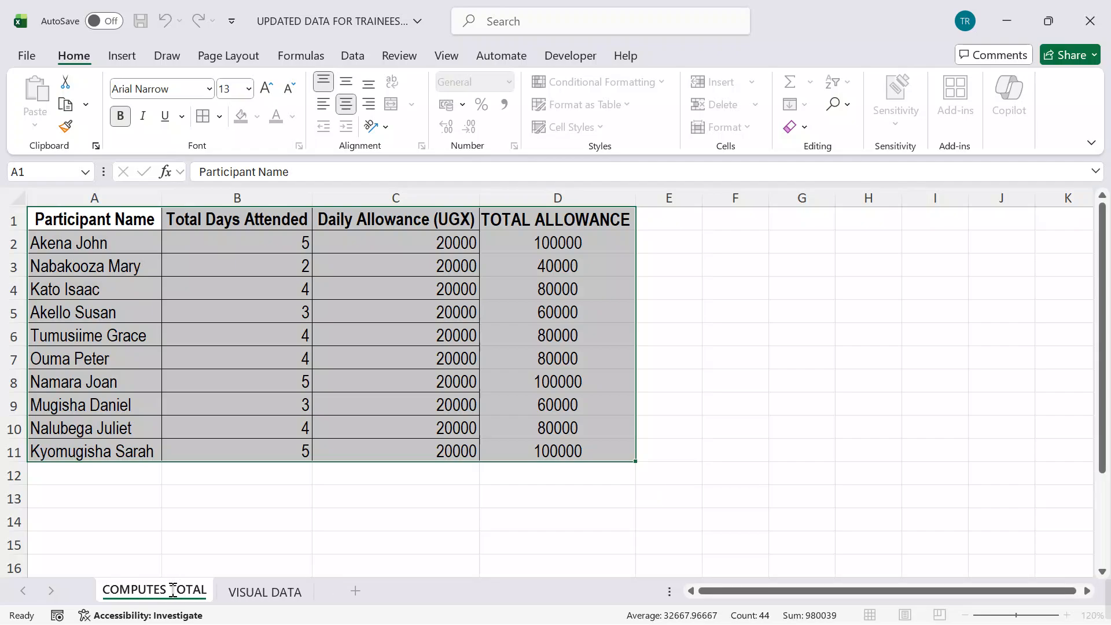
pyautogui.write(' ALLOWANCE')
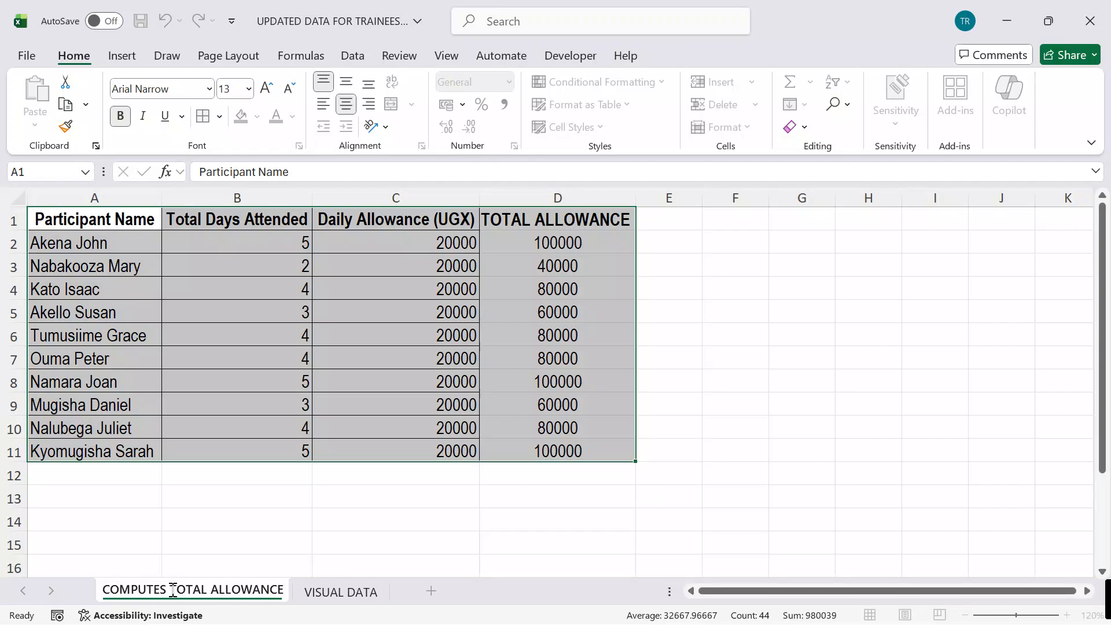
pyautogui.press('Return')
pyautogui.click(789, 477)
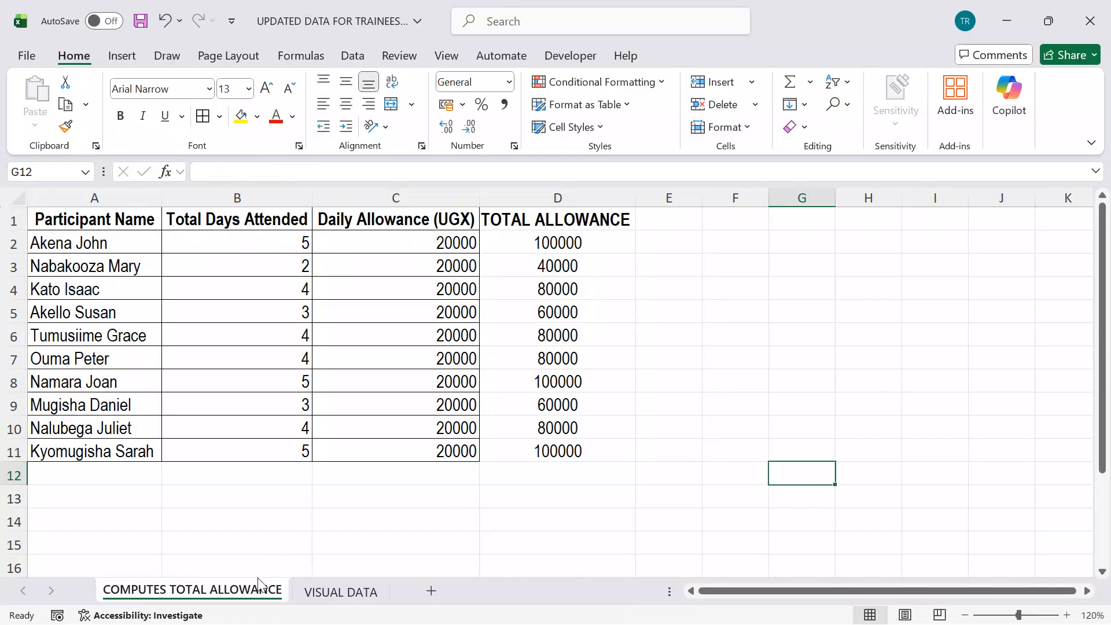
# Step: Add a new sheet after VISUAL DATA and name it "OUT-STANDING PERFORMERS"
pyautogui.click(338, 596)
pyautogui.click(436, 592)
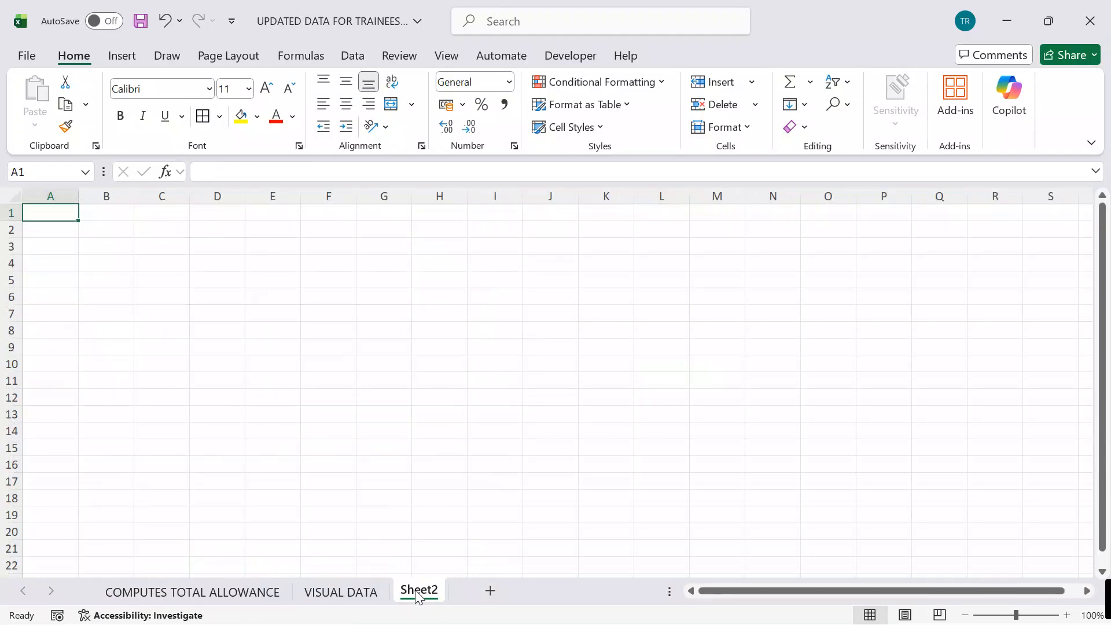
pyautogui.doubleClick(415, 589)
pyautogui.press('BackSpace')
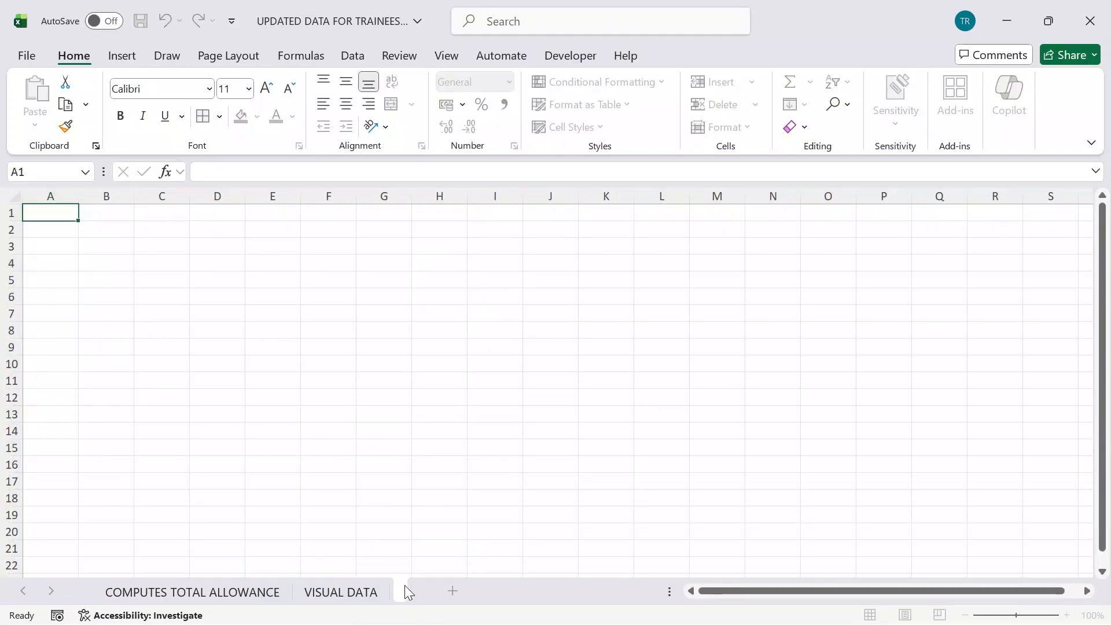
pyautogui.write('OUT-STANDING')
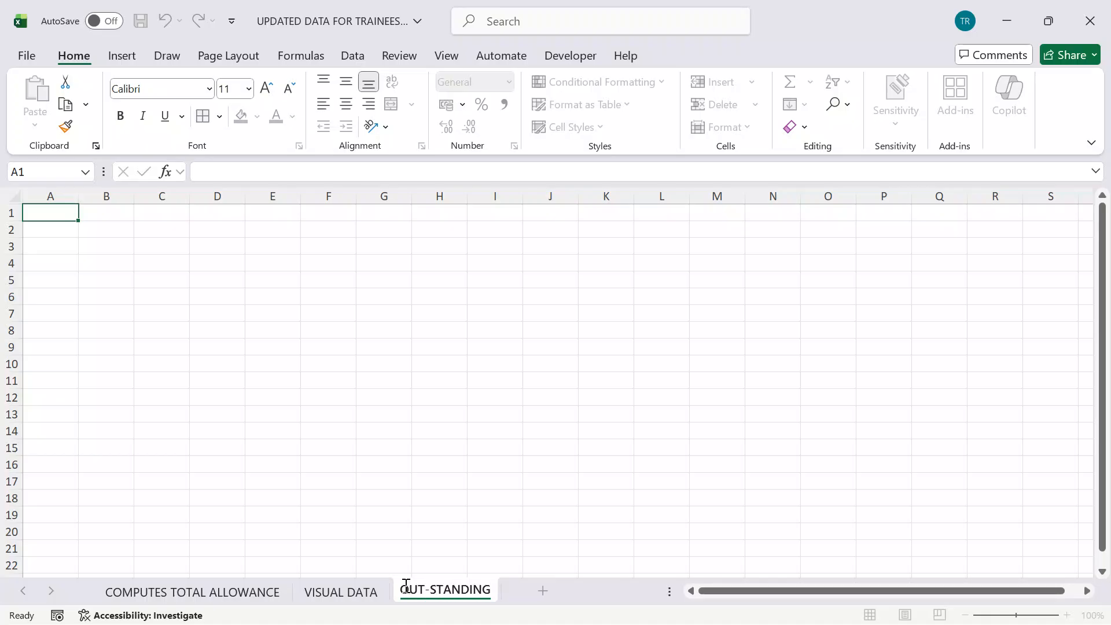
pyautogui.write(' PERFORMERS')
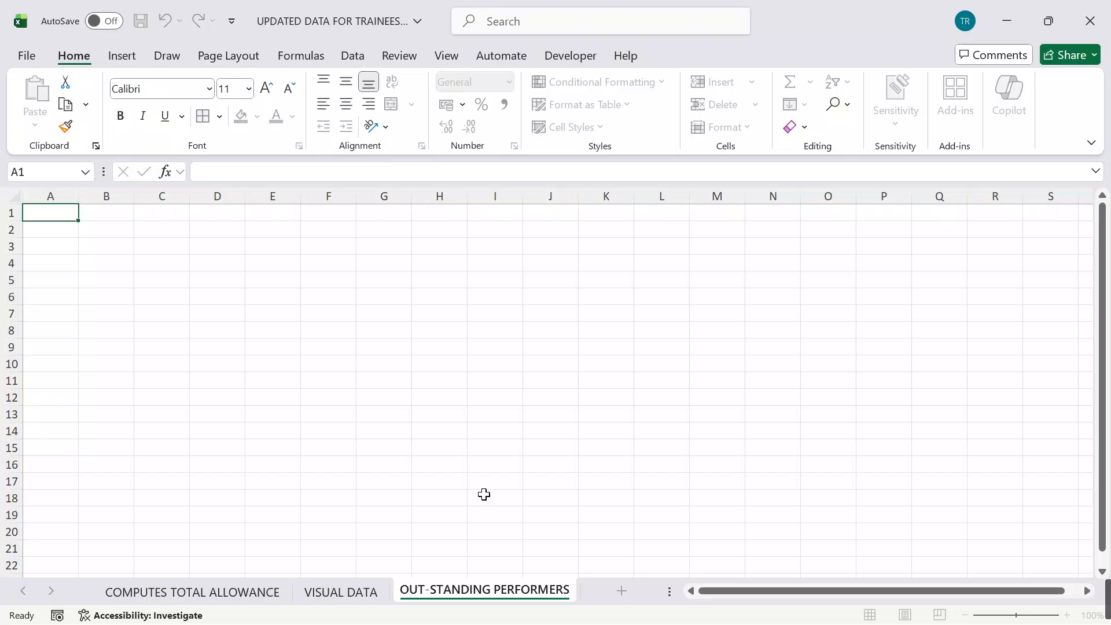
pyautogui.click(541, 427)
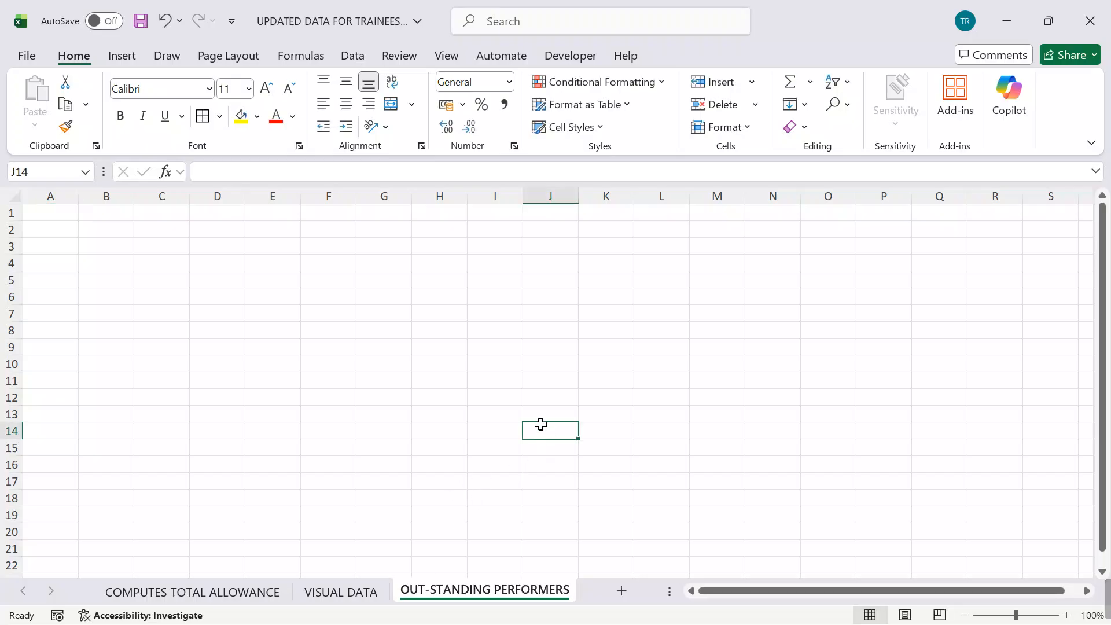
# Step: Copy the table A1:D11 from the COMPUTES TOTAL ALLOWANCE sheet to cell A1 of the OUT-STANDING PERFORMERS sheet
pyautogui.click(193, 591)
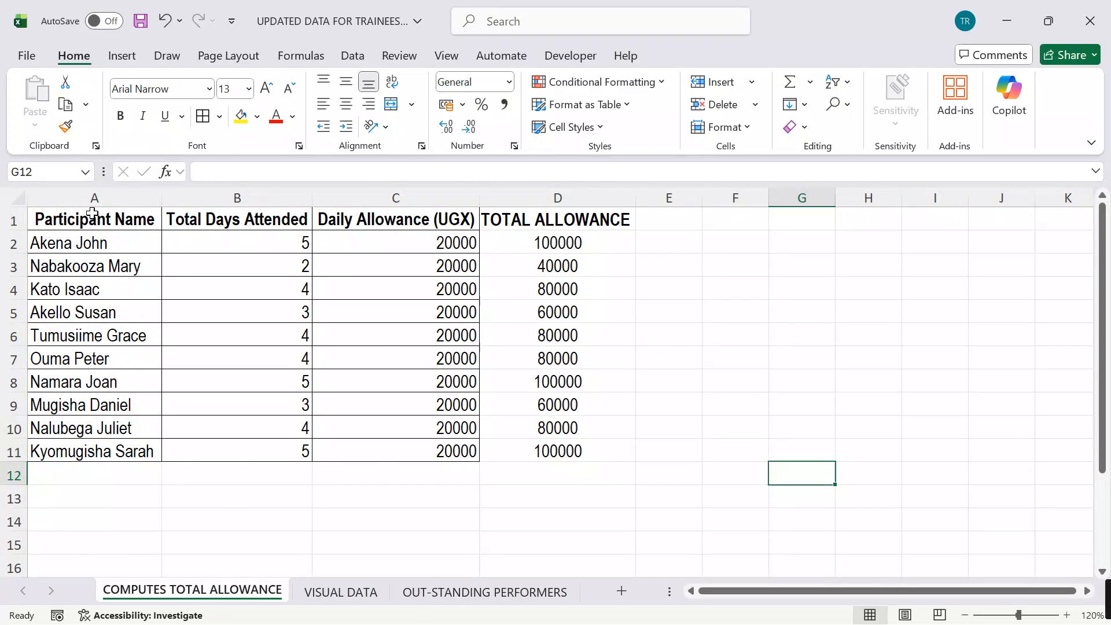
pyautogui.moveTo(92, 213); pyautogui.dragTo(528, 455)
pyautogui.hotkey('ctrl', 'c')
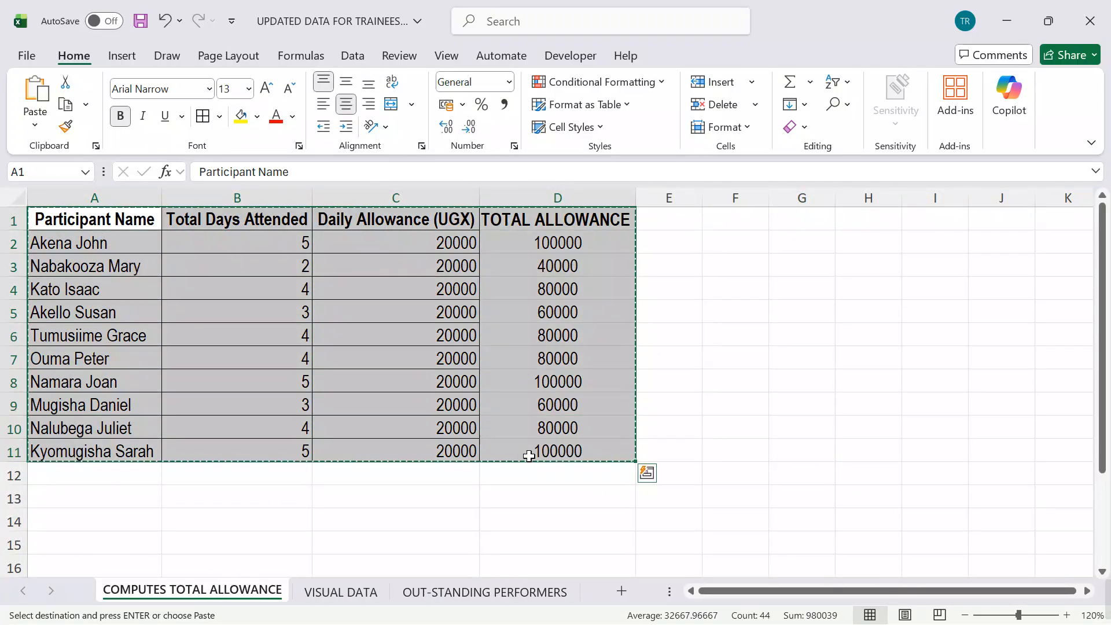
pyautogui.click(500, 591)
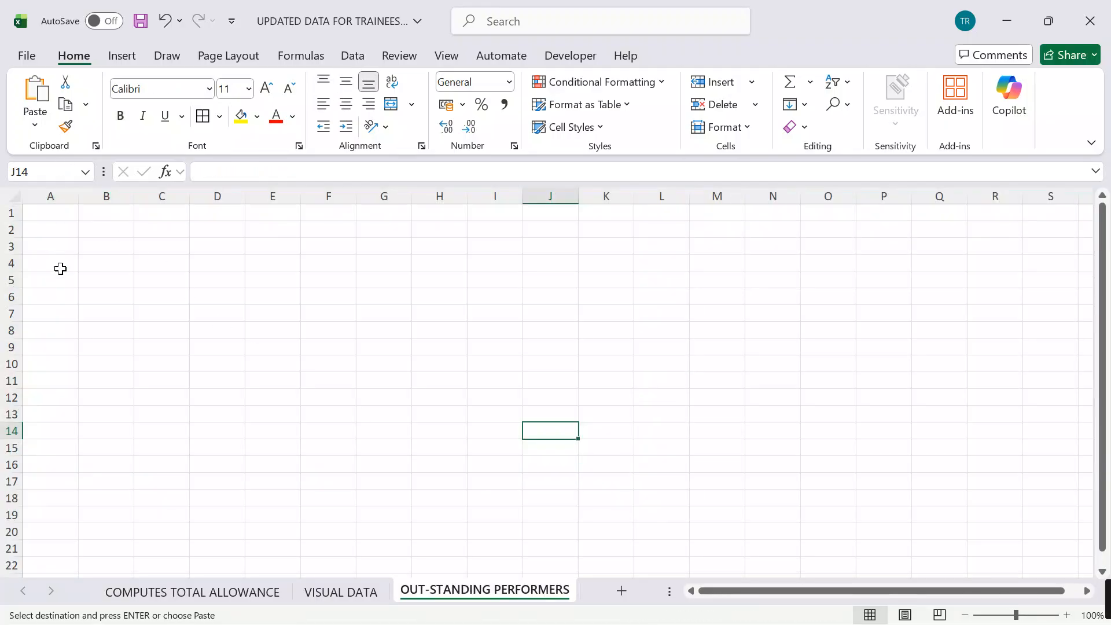
pyautogui.click(65, 211)
pyautogui.hotkey('ctrl', 'v')
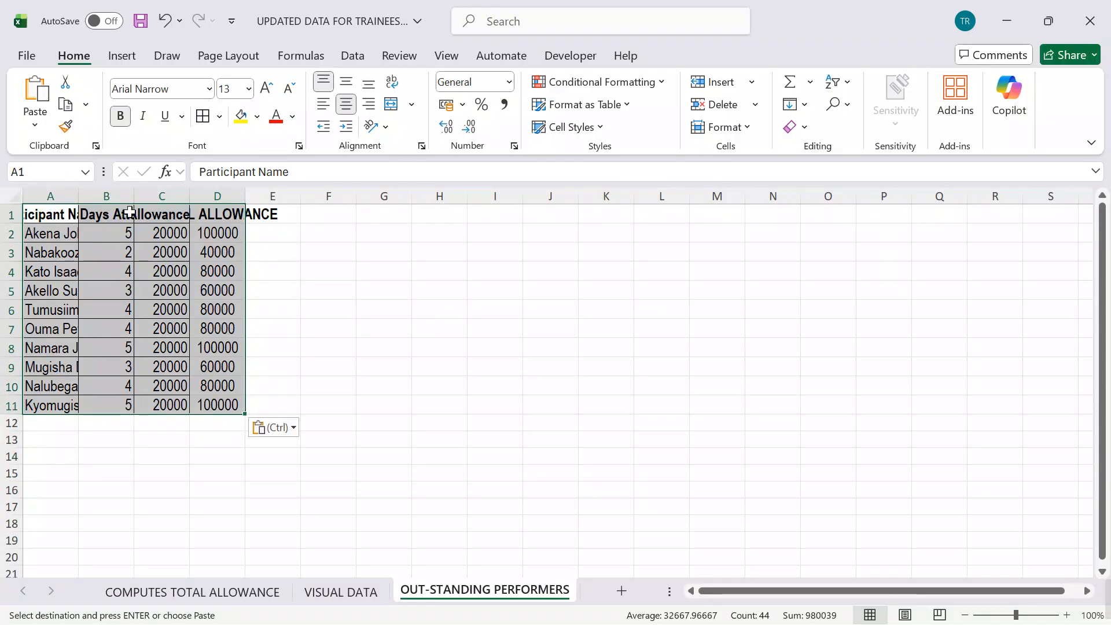
# Step: Autofit the widths of columns A to D on the OUT-STANDING PERFORMERS sheet
pyautogui.doubleClick(78, 197)
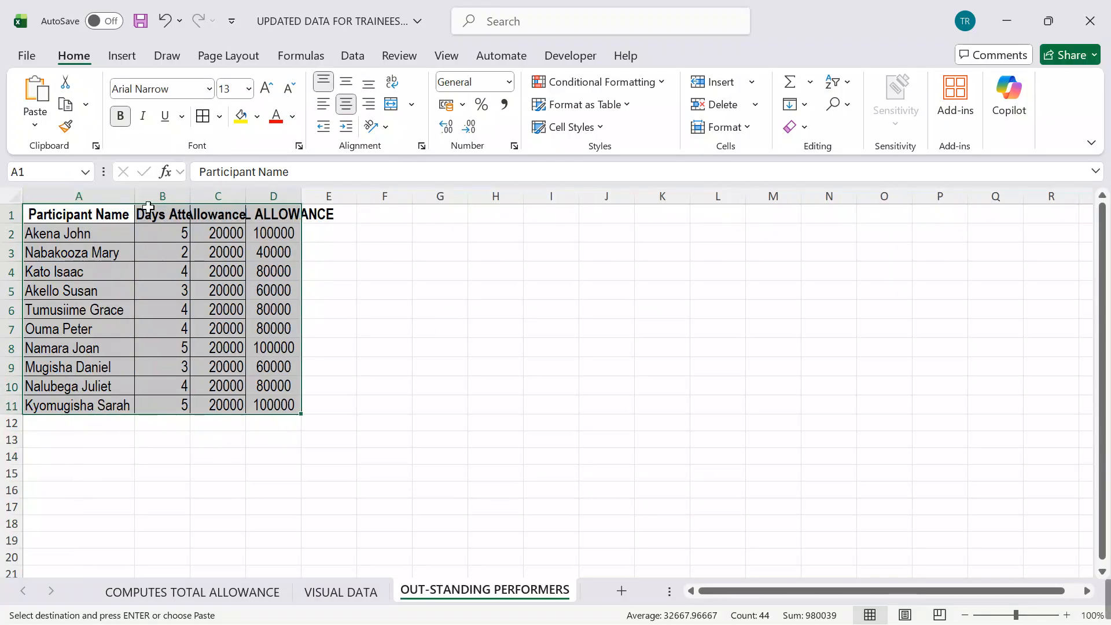
pyautogui.doubleClick(189, 199)
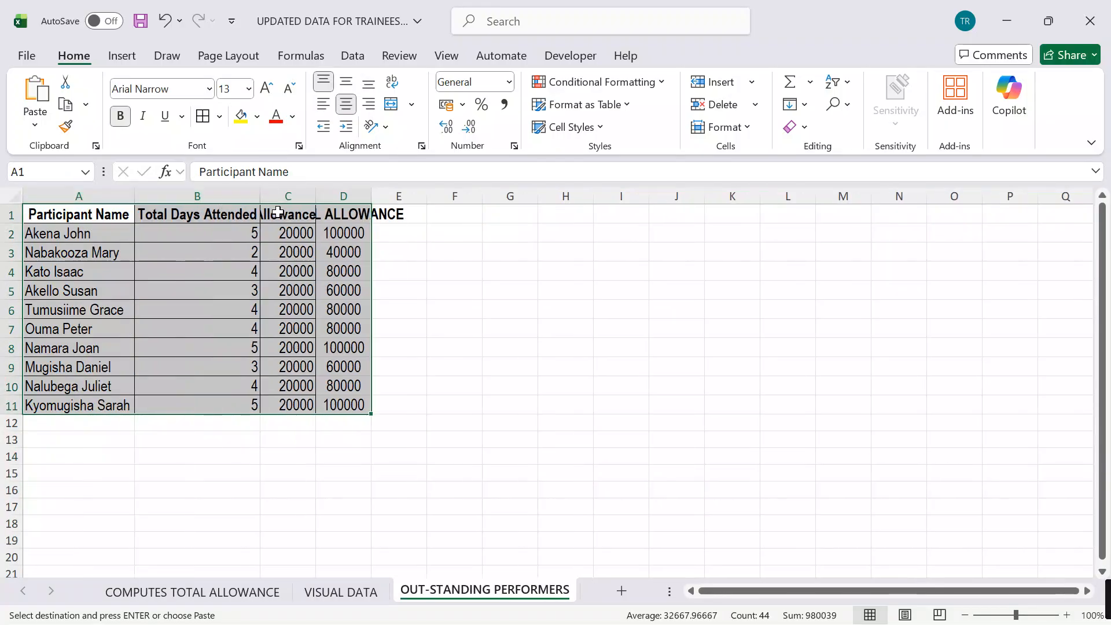
pyautogui.doubleClick(314, 200)
pyautogui.doubleClick(456, 198)
pyautogui.click(613, 324)
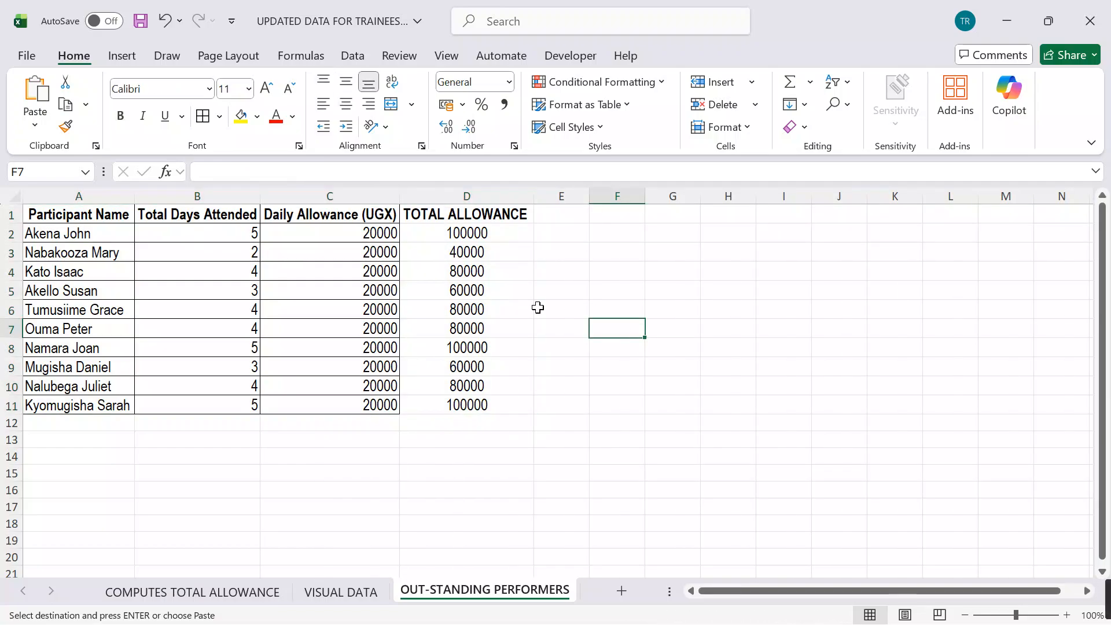
# Step: Apply borders to all cells of the table A1:D11 and end the pending copy
pyautogui.moveTo(107, 218); pyautogui.dragTo(463, 404)
pyautogui.press('Escape')
pyautogui.click(807, 344)
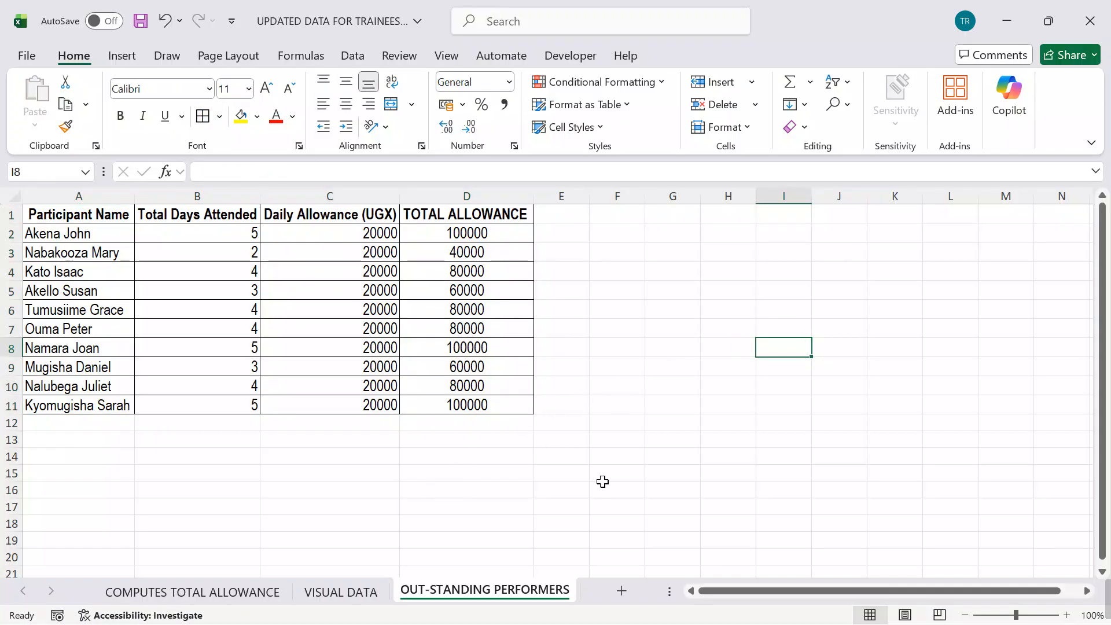
# Step: Switch to the exam PDF and draw a short vertical pen mark before the sentence starting "In recognition of their performance"
pyautogui.click(501, 612)
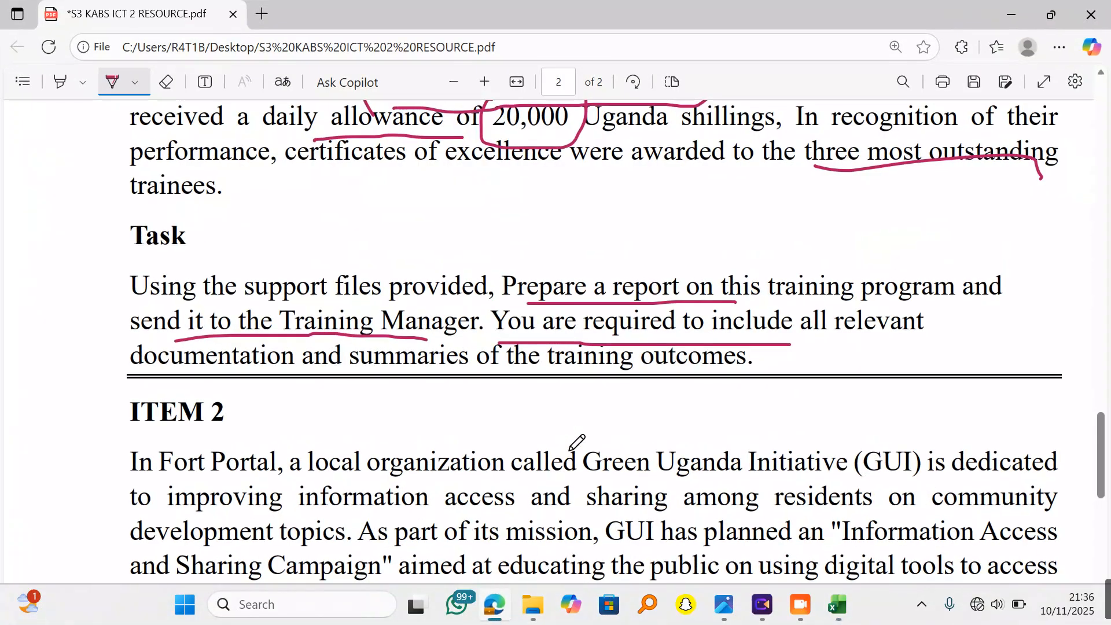
pyautogui.scroll(3, 627, 409)
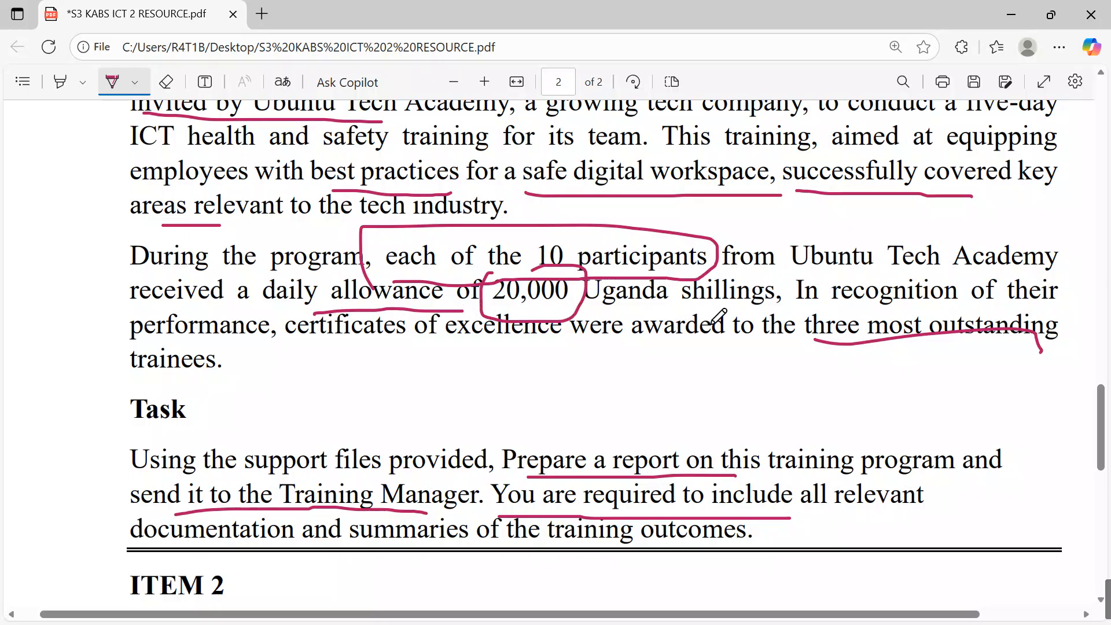
pyautogui.moveTo(789, 280); pyautogui.dragTo(790, 301)
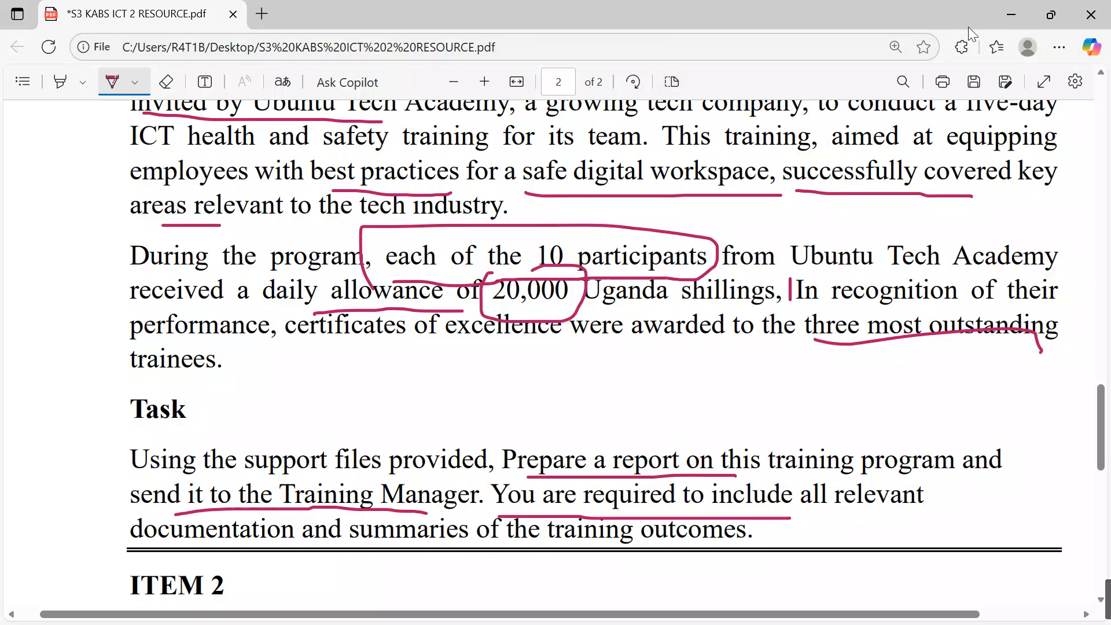
pyautogui.click(1011, 7)
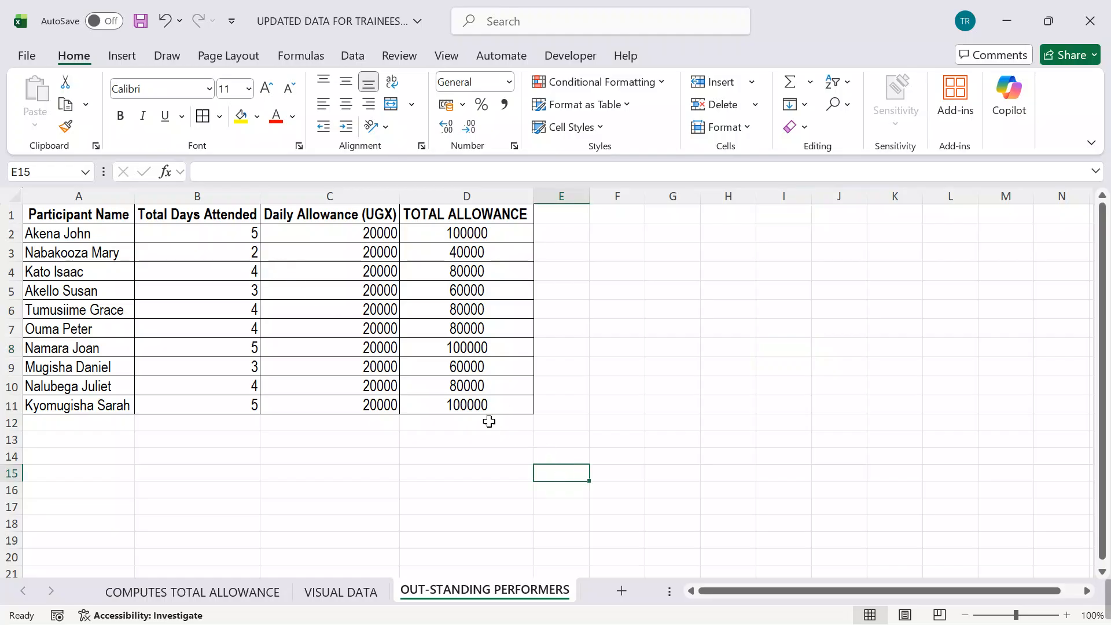
# Step: Add a filter to the Total Days Attended column, B1:B11, on the OUT-STANDING PERFORMERS sheet
pyautogui.moveTo(208, 214); pyautogui.dragTo(226, 405)
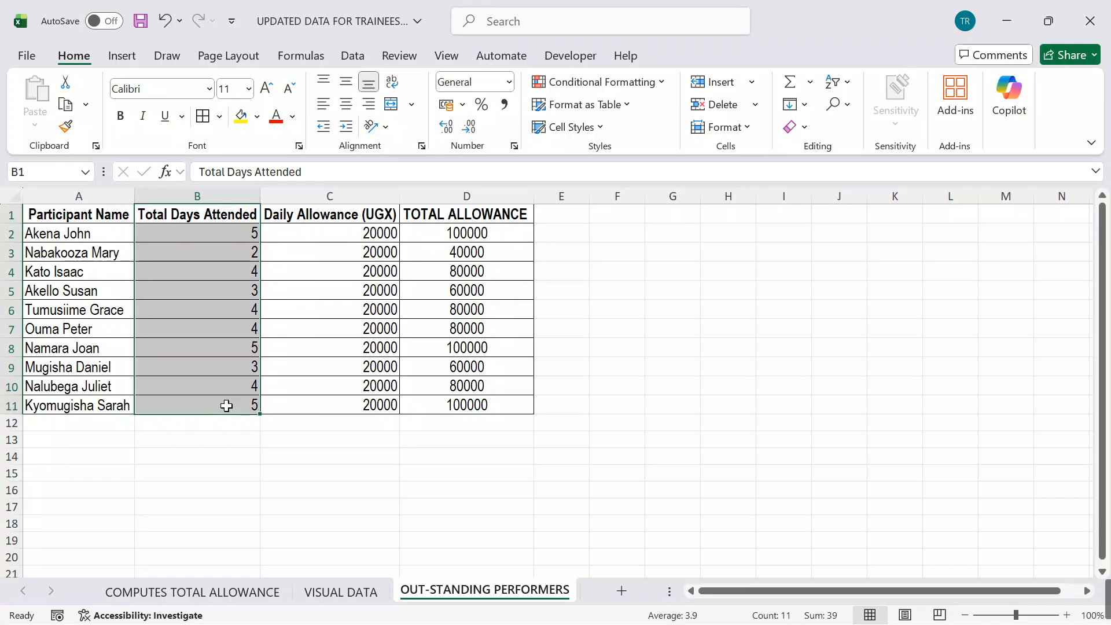
pyautogui.click(848, 83)
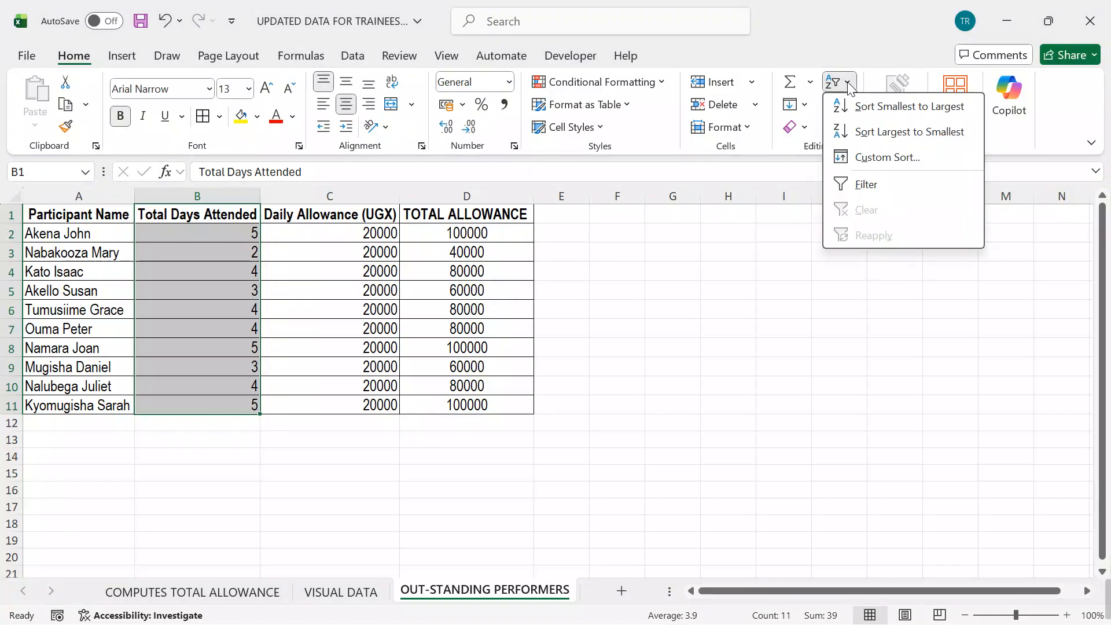
pyautogui.click(880, 185)
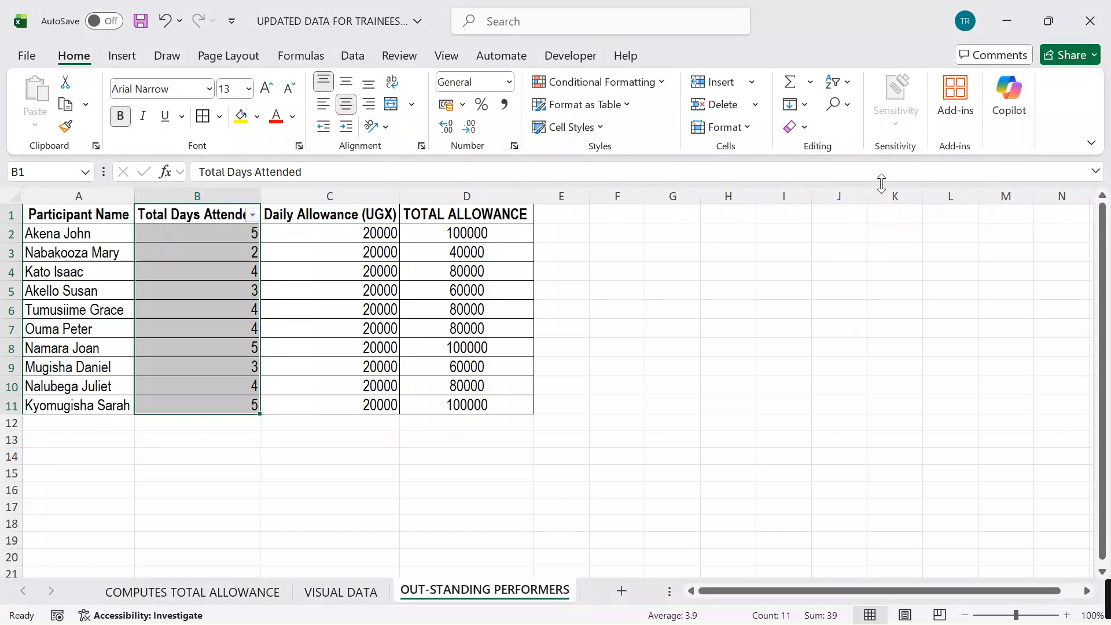
# Step: Filter the Total Days Attended column to show only the trainees who attended 5 days
pyautogui.click(254, 216)
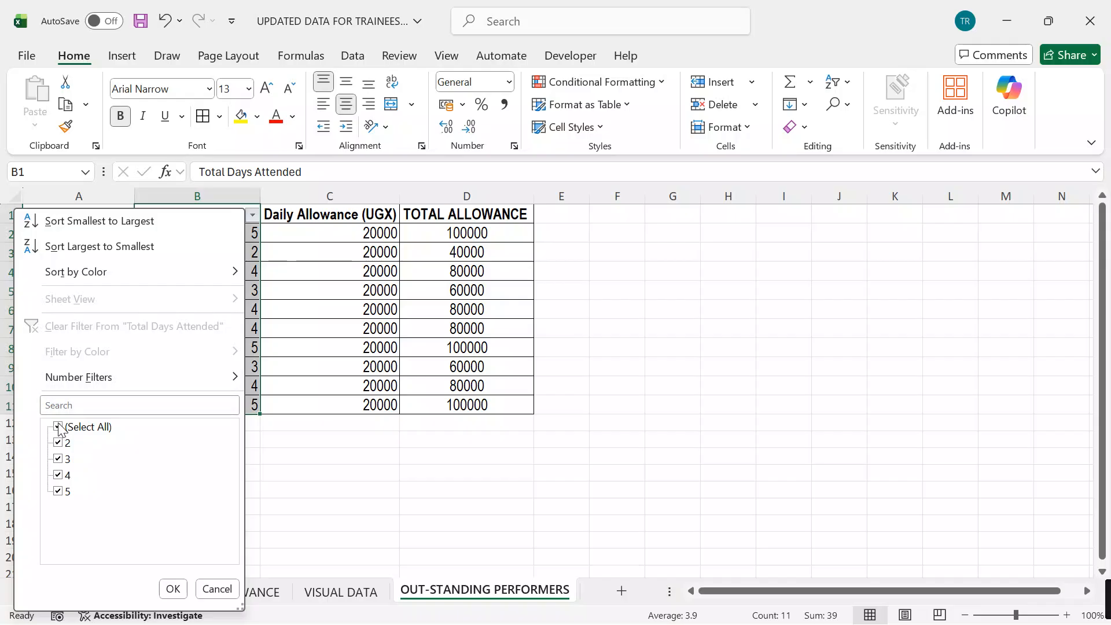
pyautogui.click(253, 217)
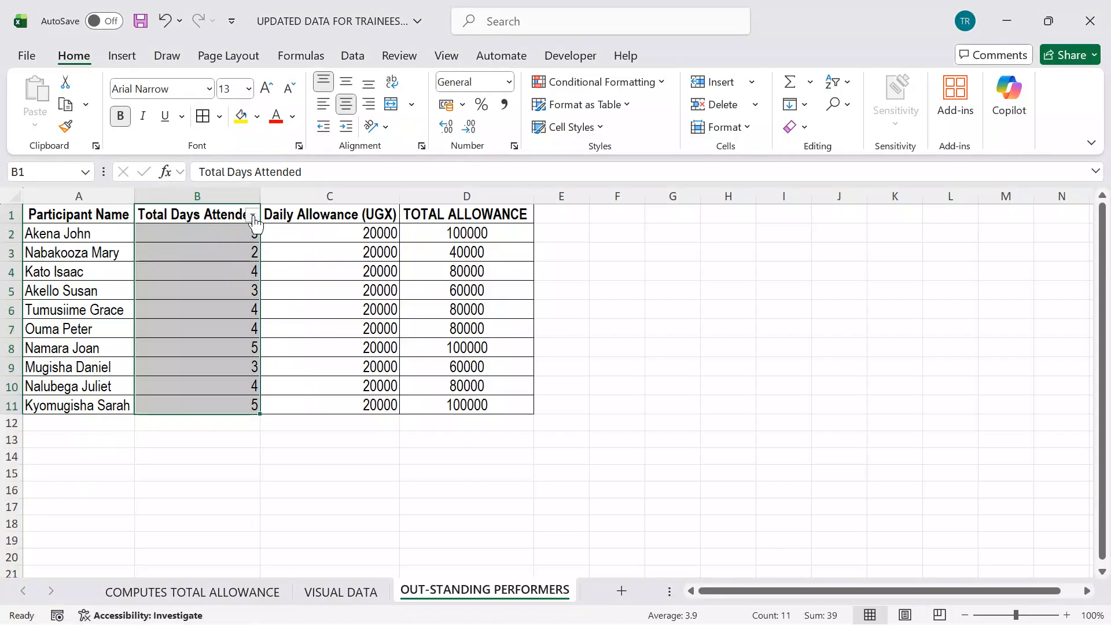
pyautogui.click(253, 218)
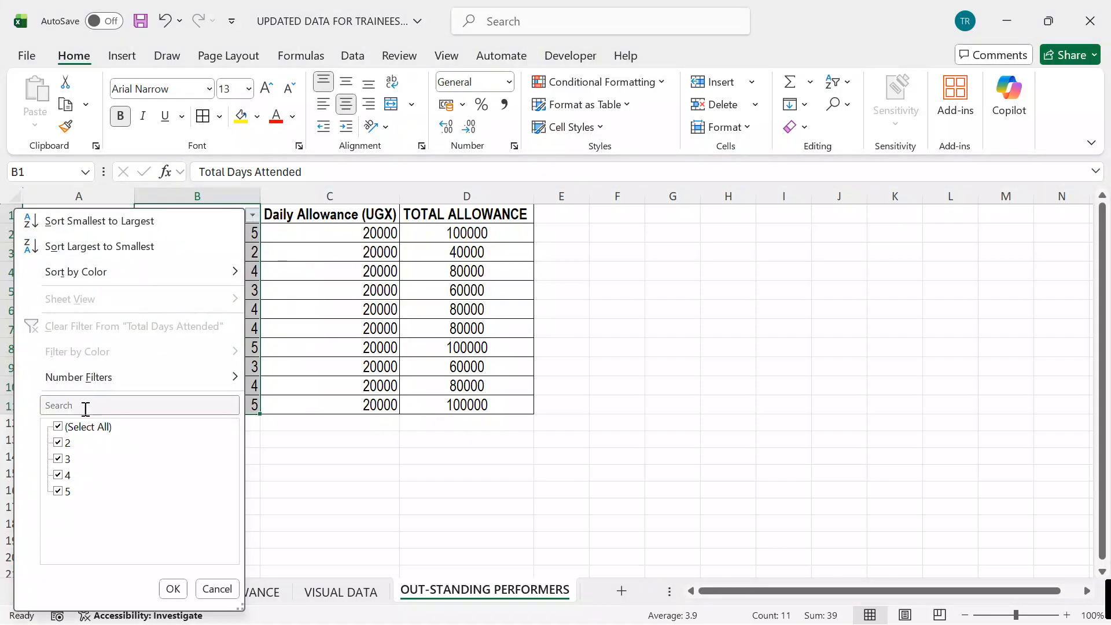
pyautogui.click(63, 429)
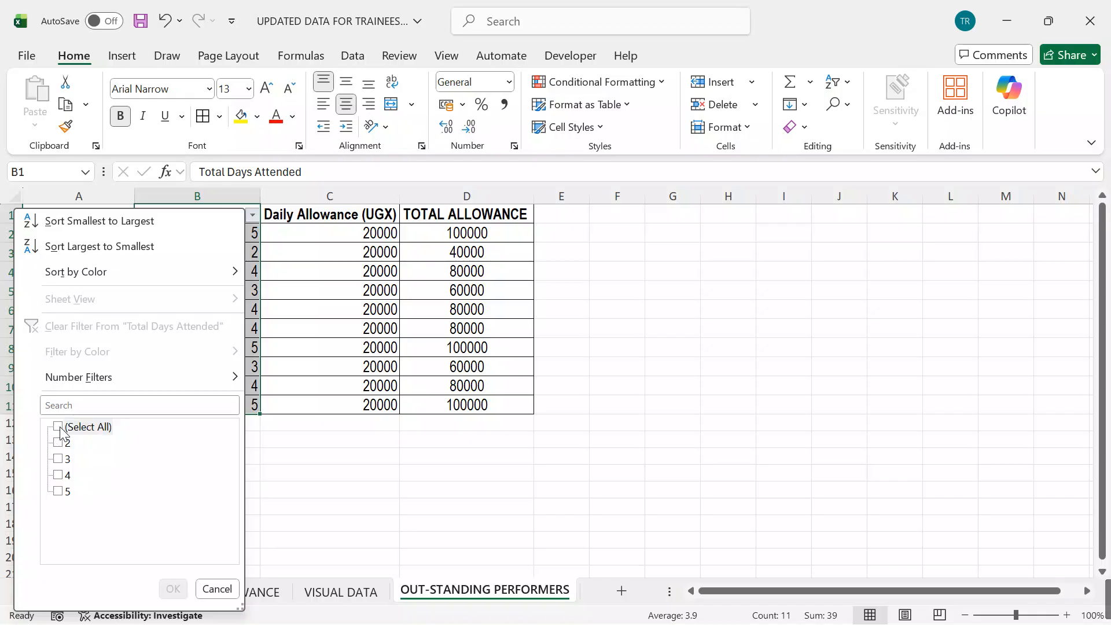
pyautogui.click(60, 491)
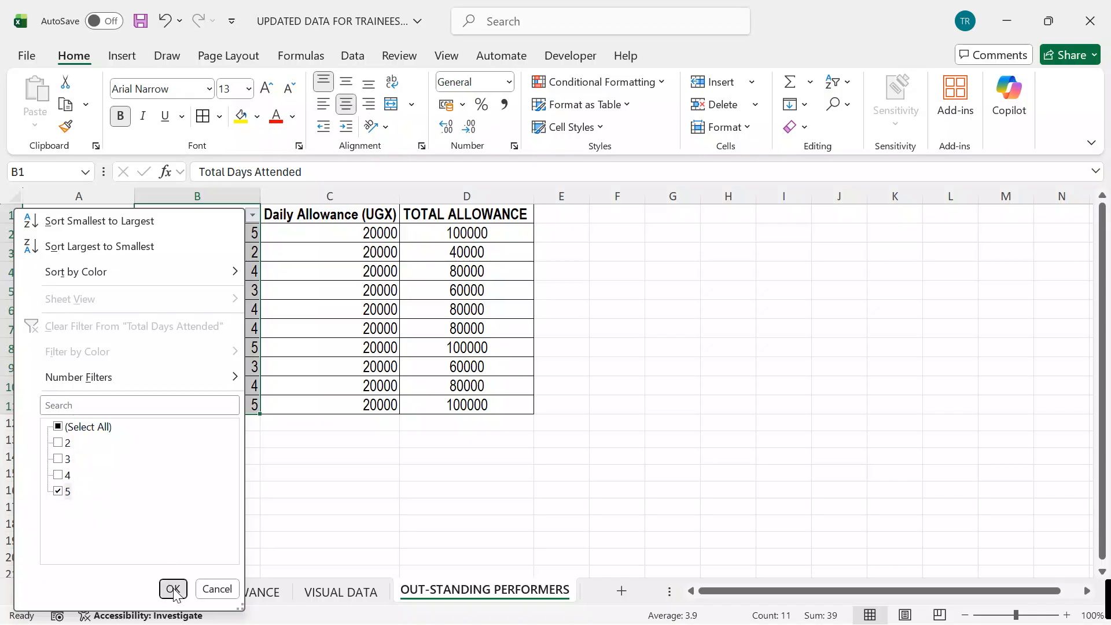
pyautogui.click(173, 589)
pyautogui.click(560, 406)
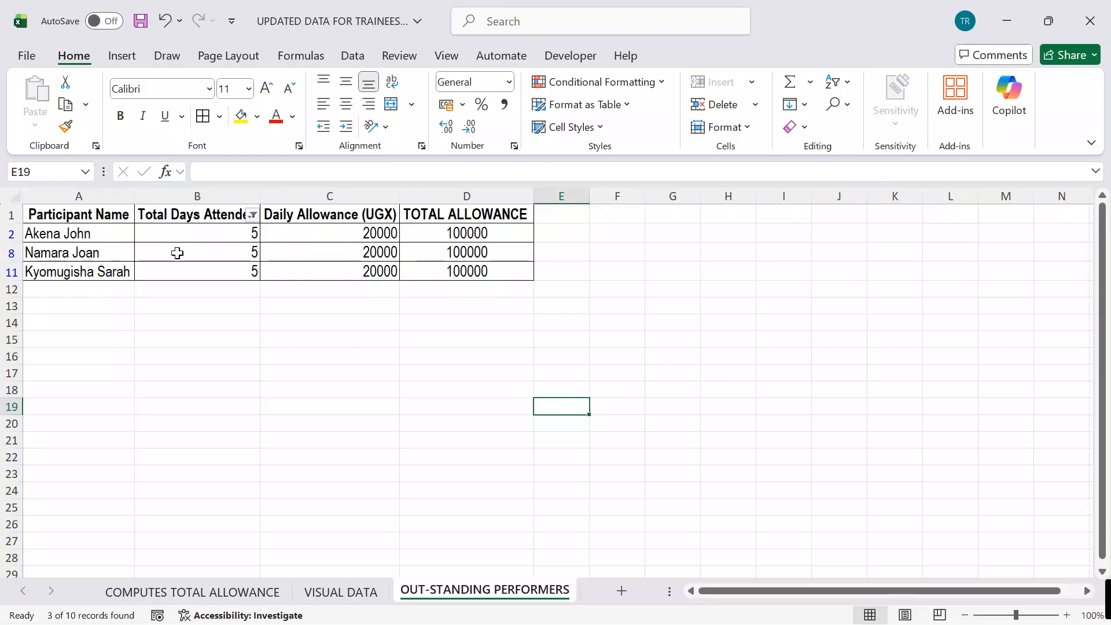
pyautogui.click(673, 342)
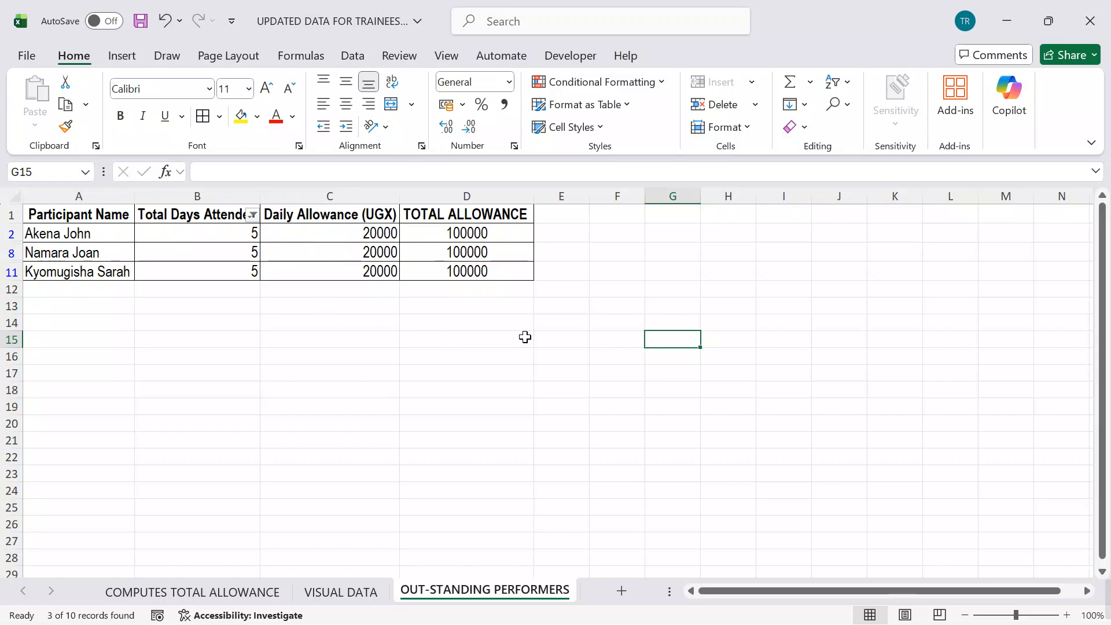
pyautogui.moveTo(84, 220); pyautogui.dragTo(457, 271)
pyautogui.moveTo(408, 339); pyautogui.dragTo(370, 340)
# Step: Format the header row A1:D1 with white text and a dark blue fill
pyautogui.moveTo(120, 214); pyautogui.dragTo(497, 217)
pyautogui.click(289, 119)
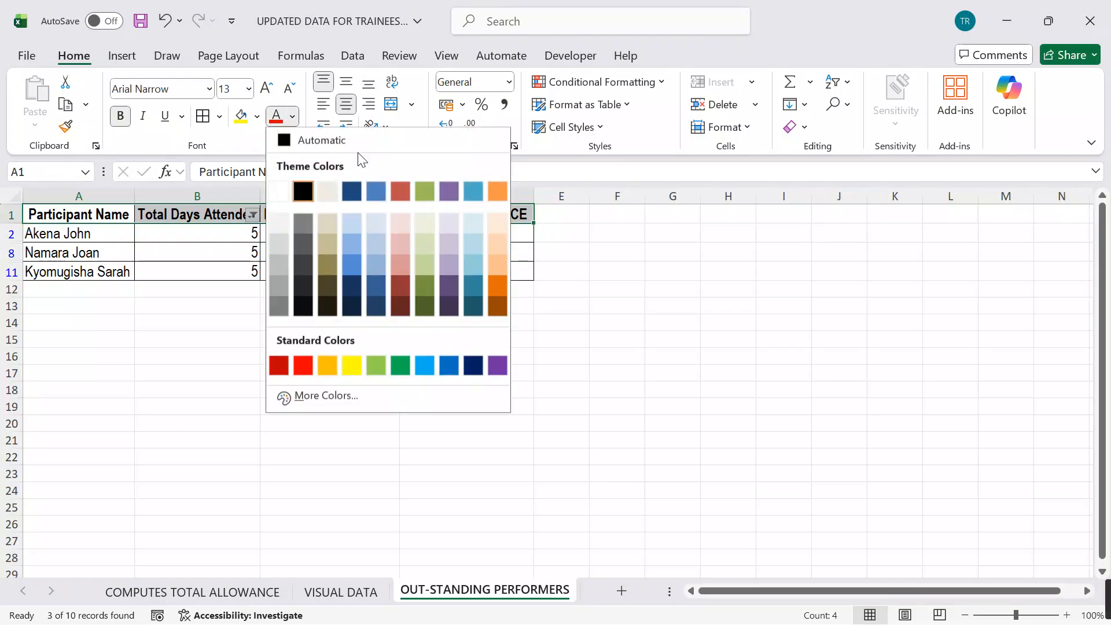
pyautogui.click(279, 192)
pyautogui.click(256, 115)
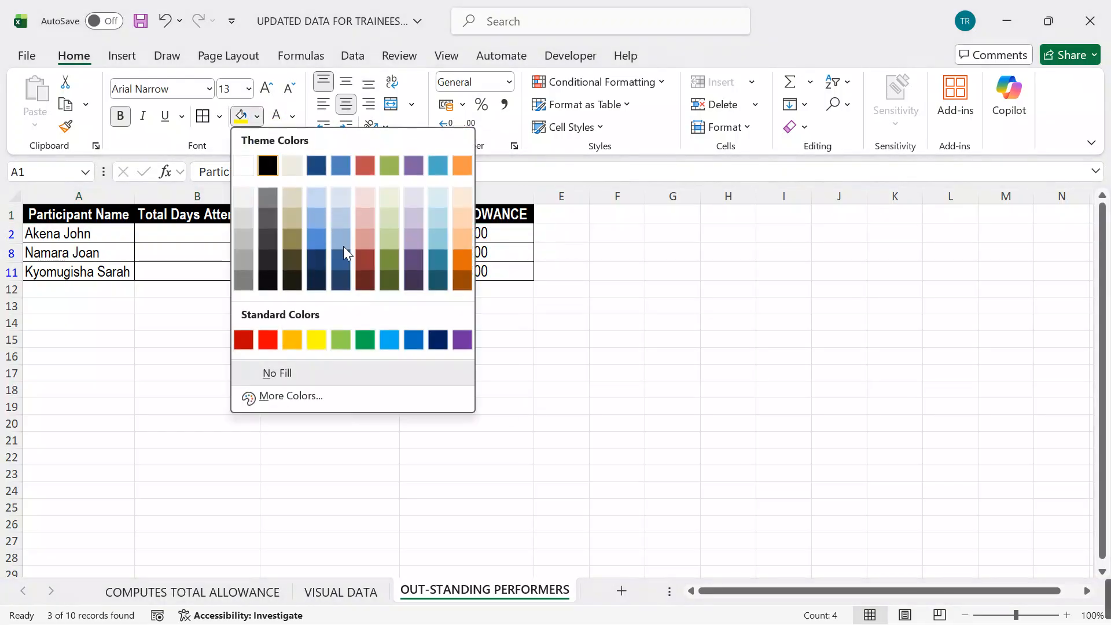
pyautogui.click(438, 342)
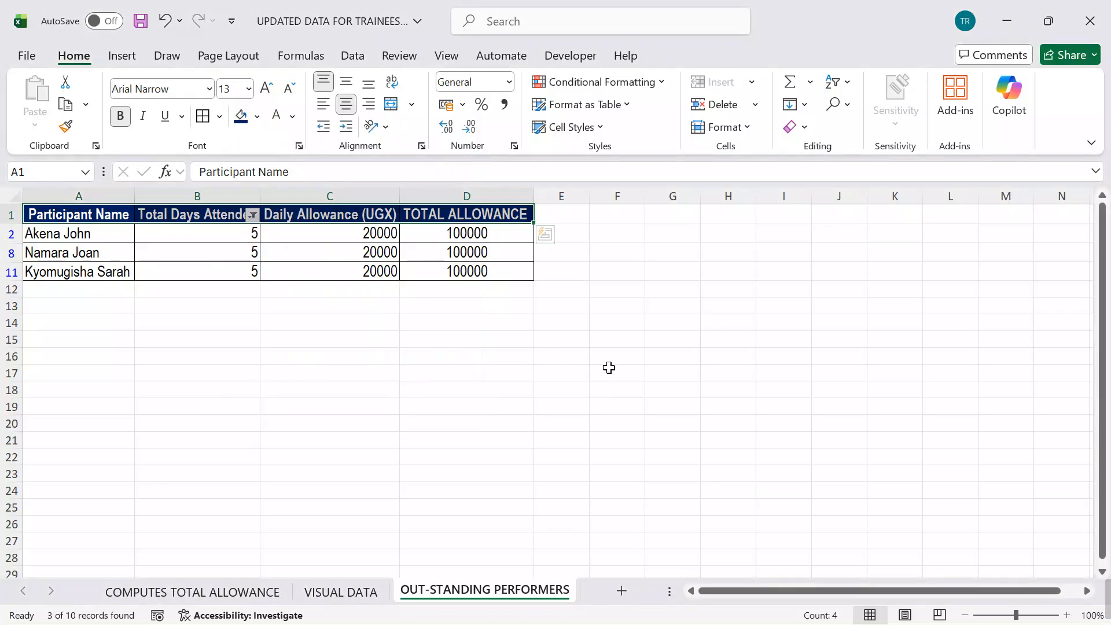
# Step: Apply the Red-Yellow-Green colour scale to the filtered data rows A2:D11 on the OUT-STANDING PERFORMERS sheet
pyautogui.click(608, 368)
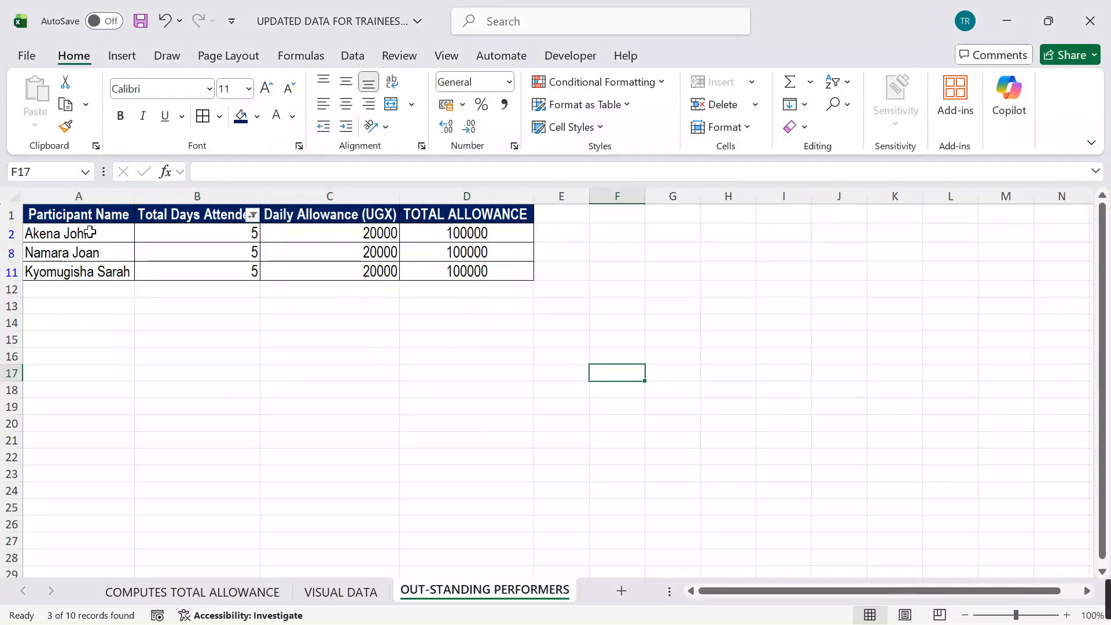
pyautogui.moveTo(102, 233); pyautogui.dragTo(462, 270)
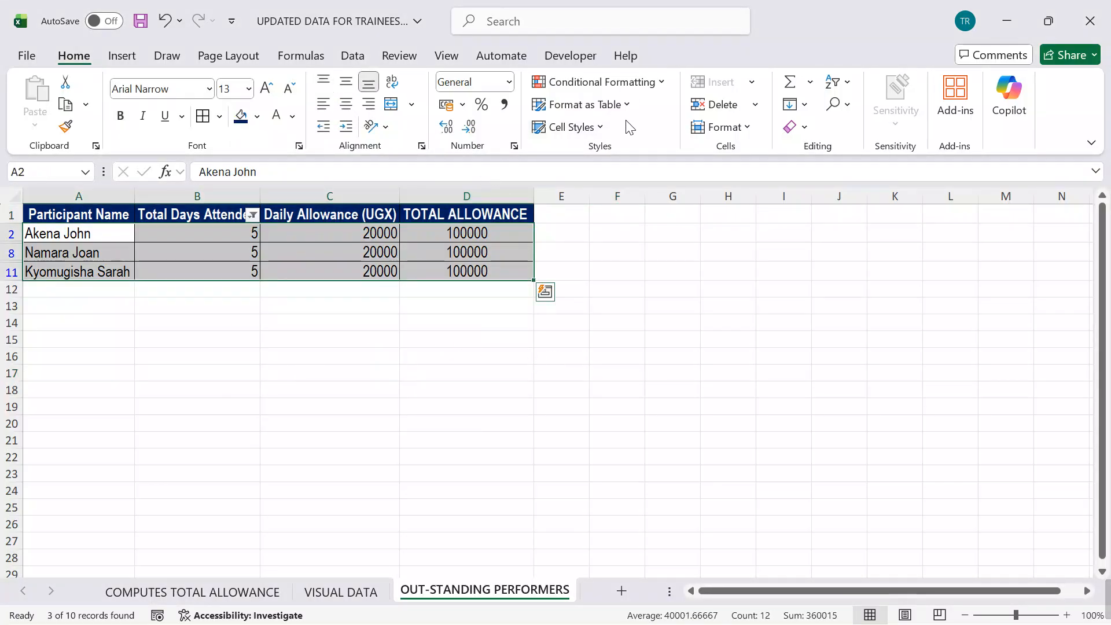
pyautogui.click(664, 84)
pyautogui.moveTo(634, 230)
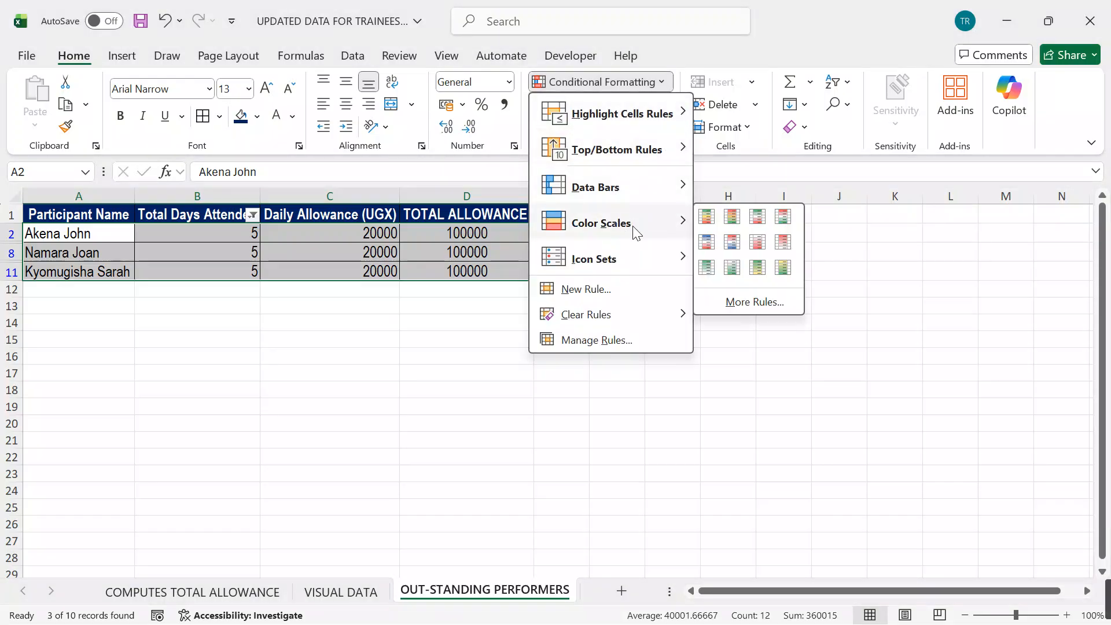
pyautogui.click(733, 215)
pyautogui.click(615, 368)
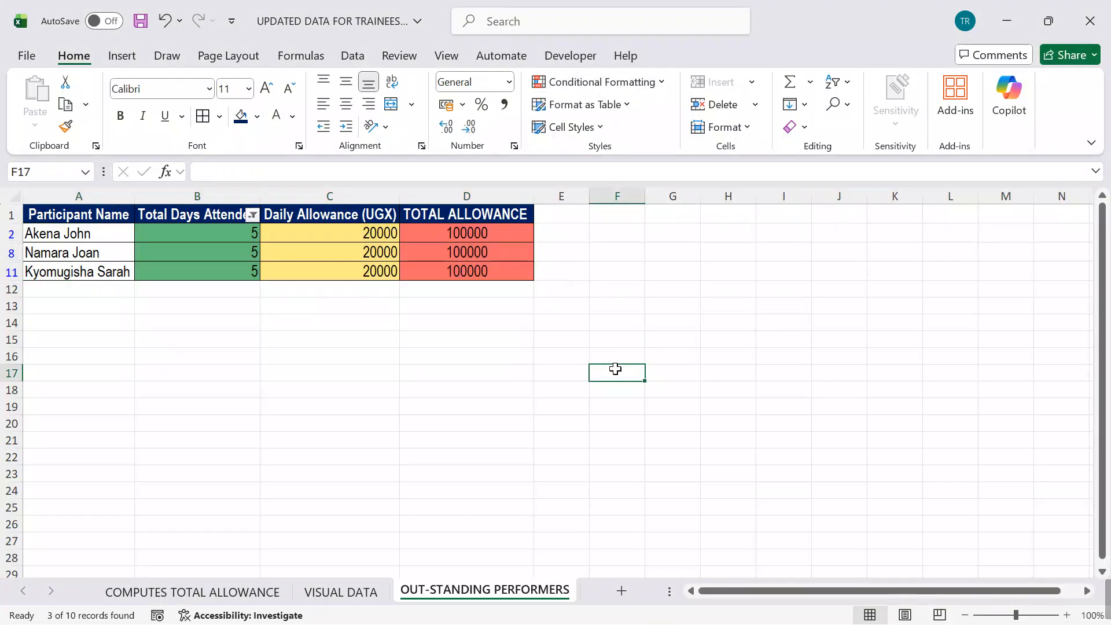
# Step: Apply the Red-Yellow-Green colour scale to the table A1:D12 on the VISUAL DATA sheet
pyautogui.click(342, 591)
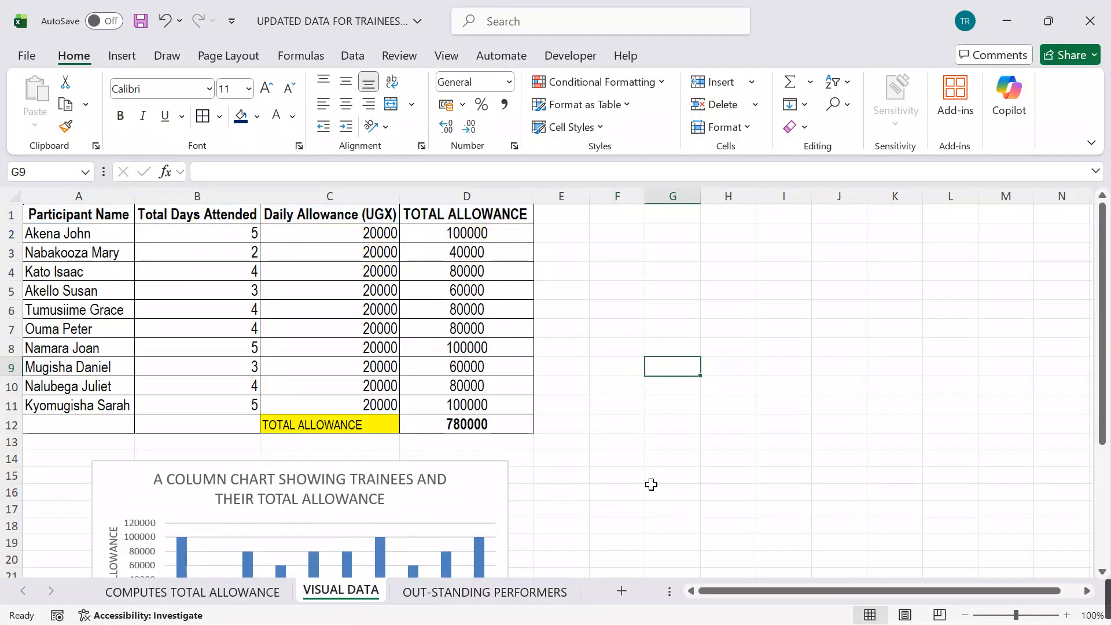
pyautogui.moveTo(92, 215); pyautogui.dragTo(486, 422)
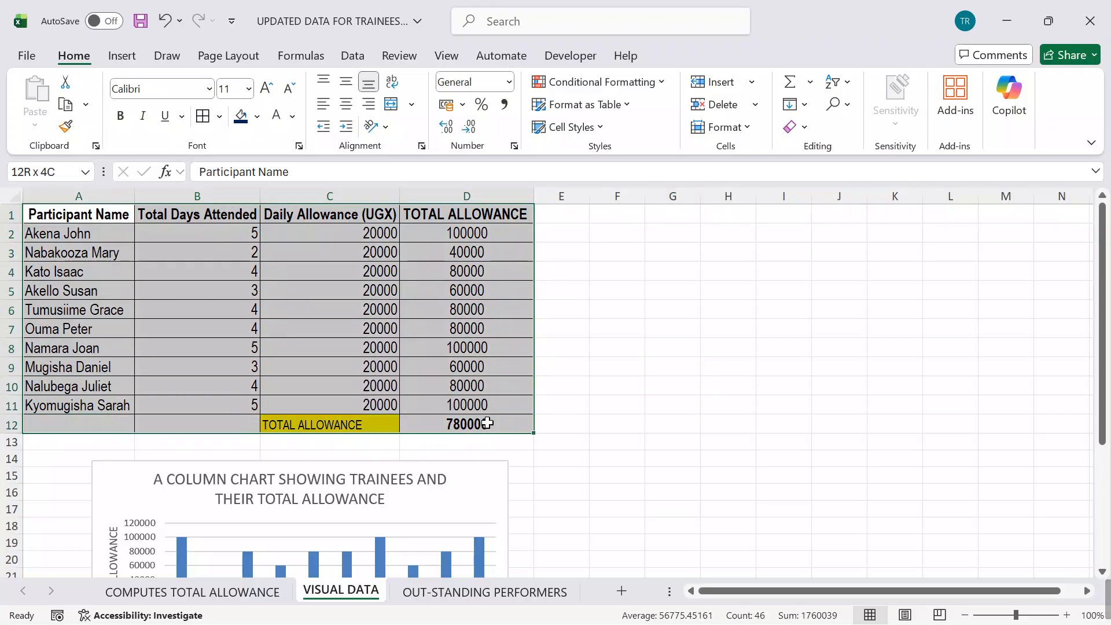
pyautogui.click(659, 82)
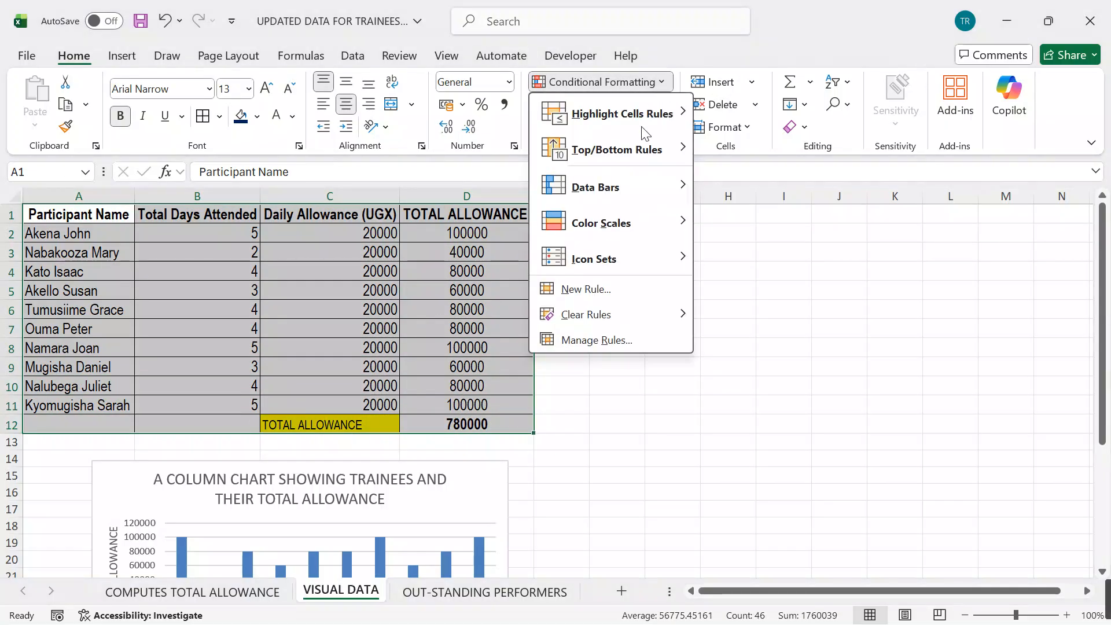
pyautogui.moveTo(628, 238)
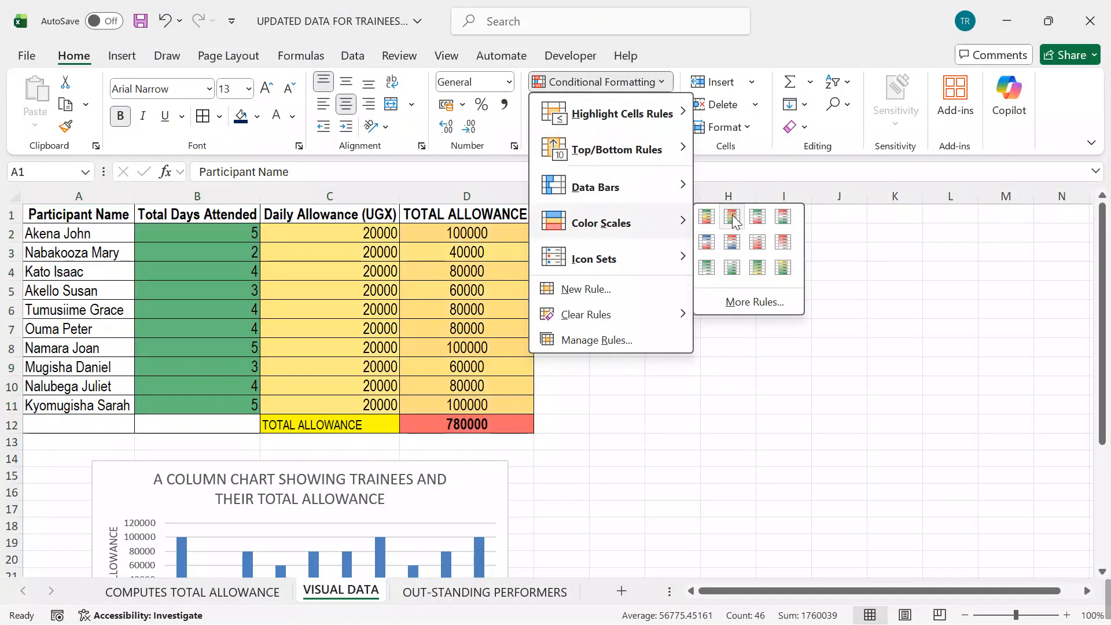
pyautogui.click(731, 214)
pyautogui.click(705, 362)
# Step: Apply the Green-Yellow-Red colour scale to the table A1:D11 on the COMPUTES TOTAL ALLOWANCE sheet
pyautogui.click(192, 591)
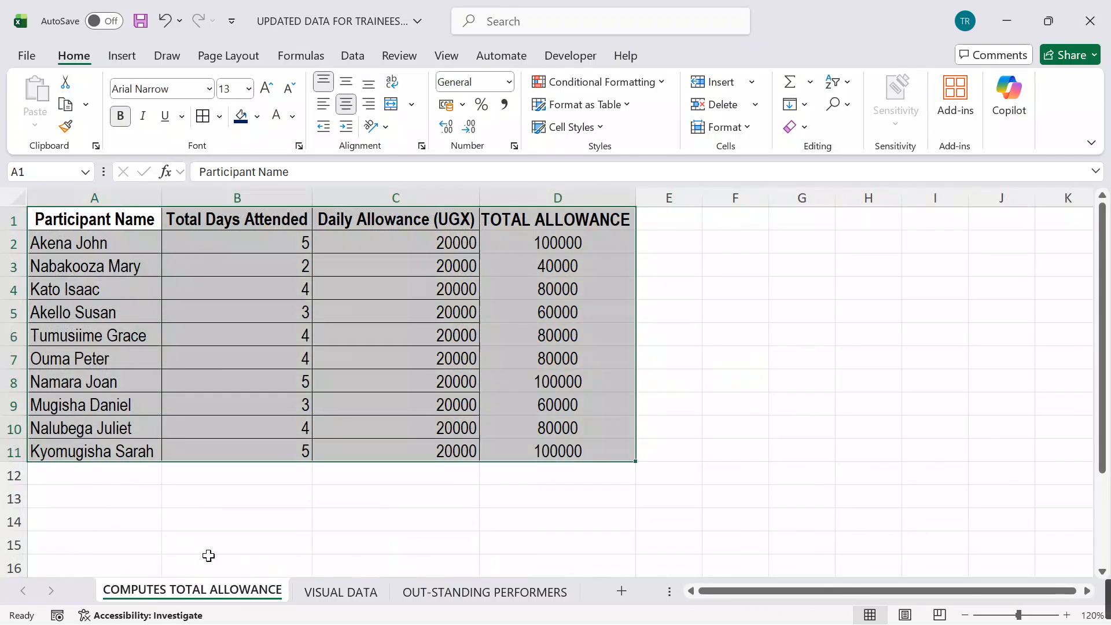
pyautogui.moveTo(59, 218); pyautogui.dragTo(547, 451)
pyautogui.click(662, 87)
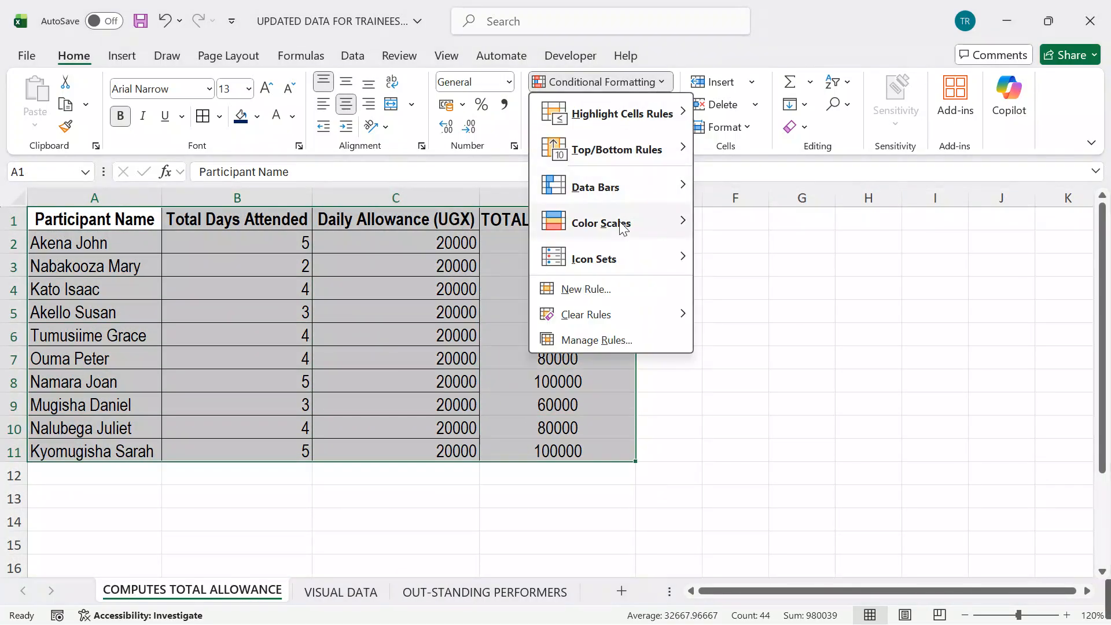
pyautogui.moveTo(617, 230)
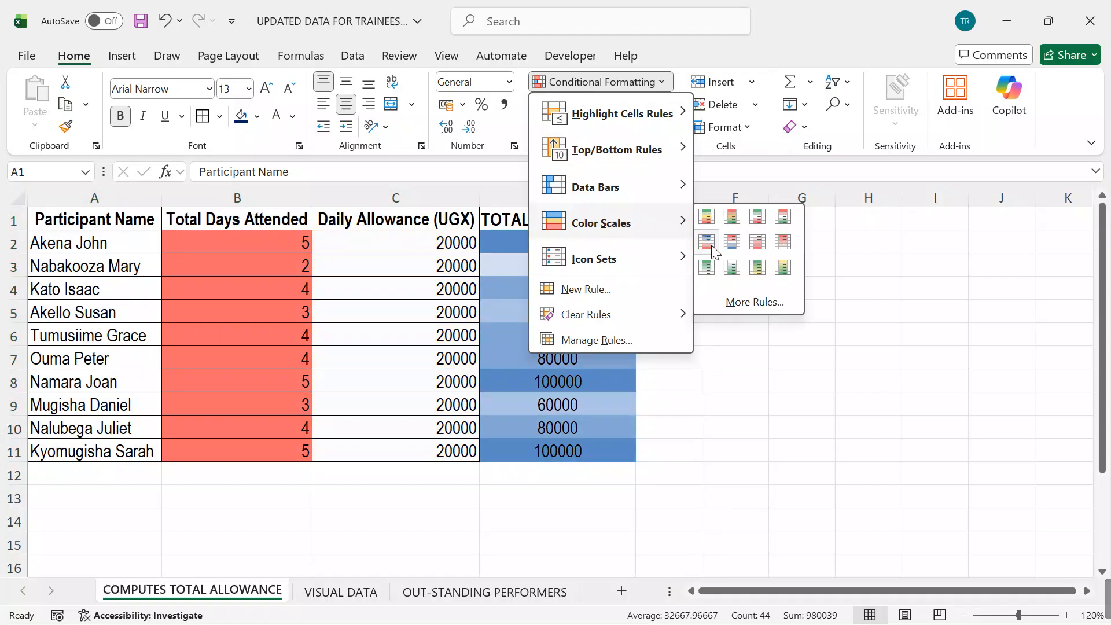
pyautogui.click(776, 363)
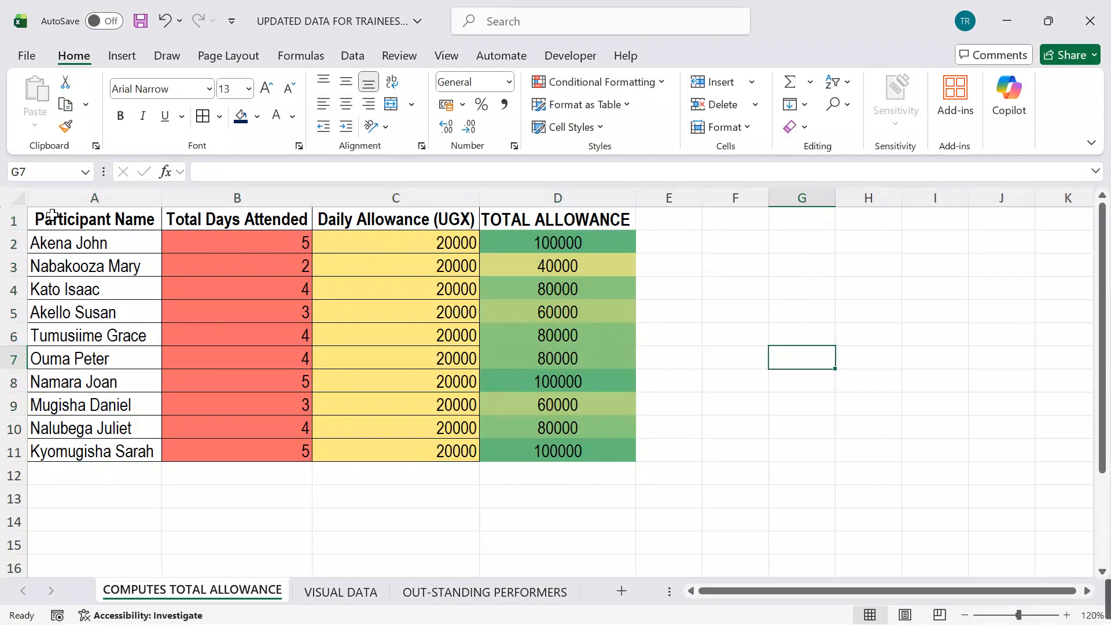
# Step: Give the header row A1:D1 of the COMPUTES TOTAL ALLOWANCE sheet a dark blue fill and white text
pyautogui.moveTo(99, 222); pyautogui.dragTo(577, 219)
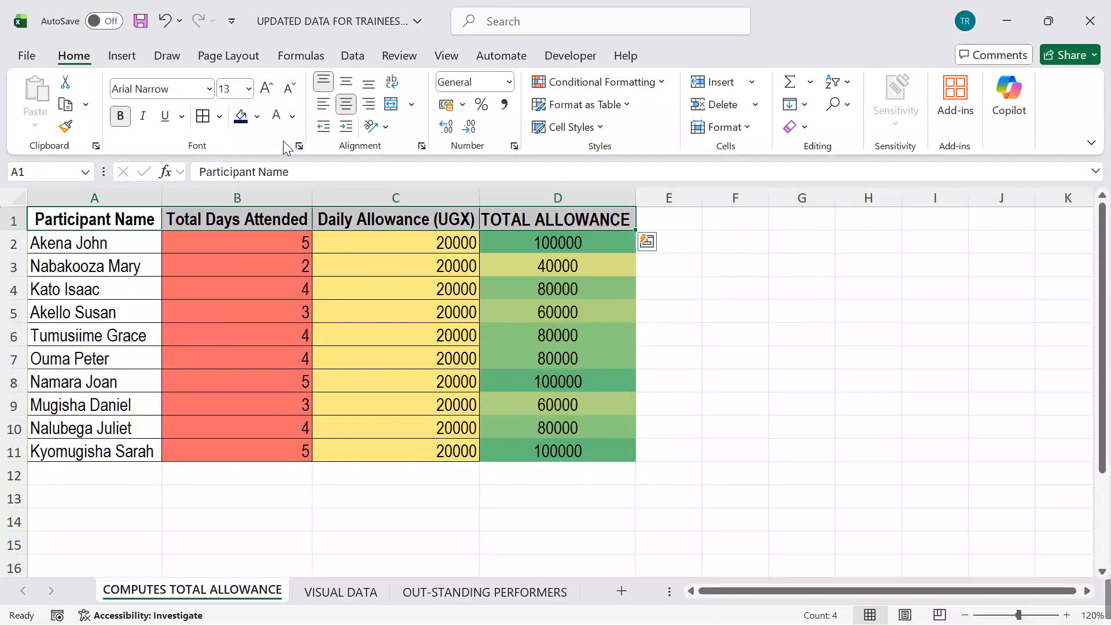
pyautogui.click(240, 116)
pyautogui.click(277, 117)
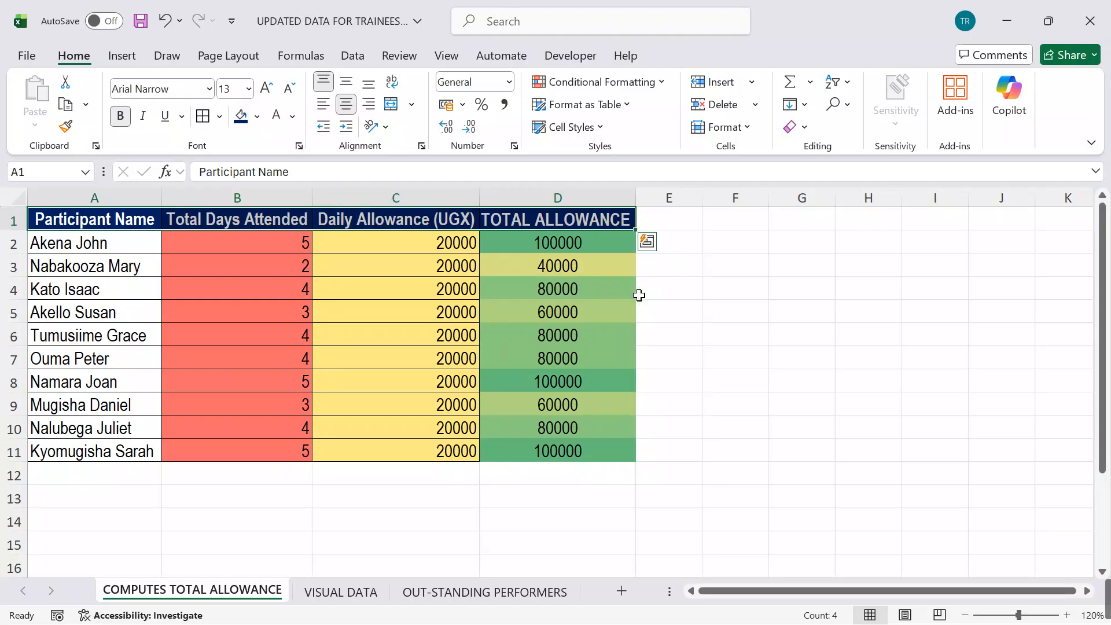
pyautogui.click(721, 306)
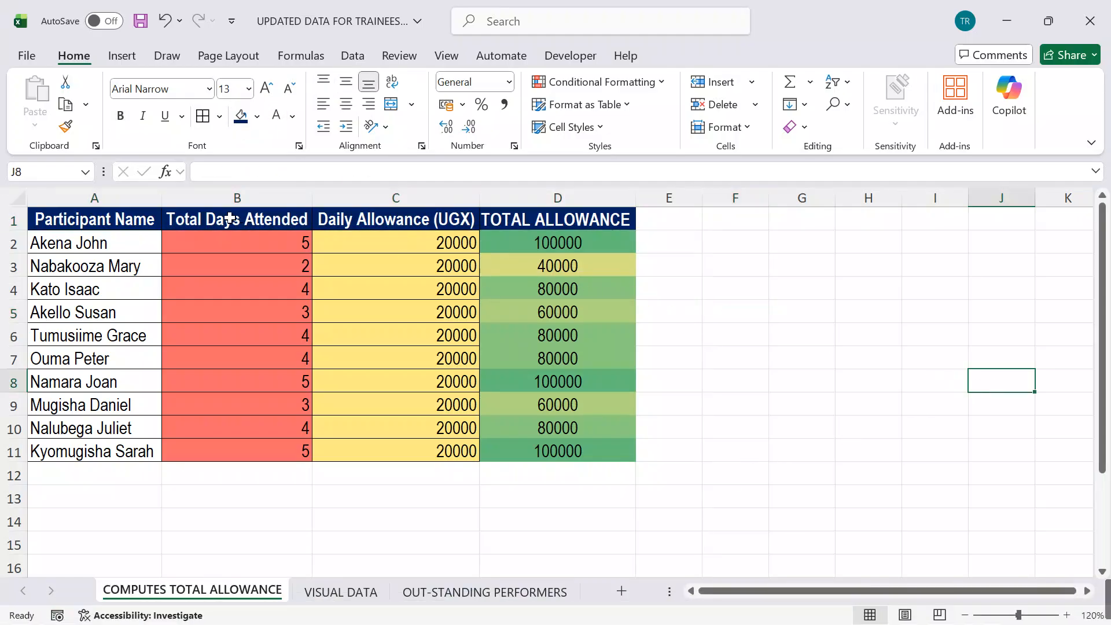
# Step: Apply borders to all cells of the table A1:D11 on the COMPUTES TOTAL ALLOWANCE sheet
pyautogui.moveTo(114, 214); pyautogui.dragTo(625, 458)
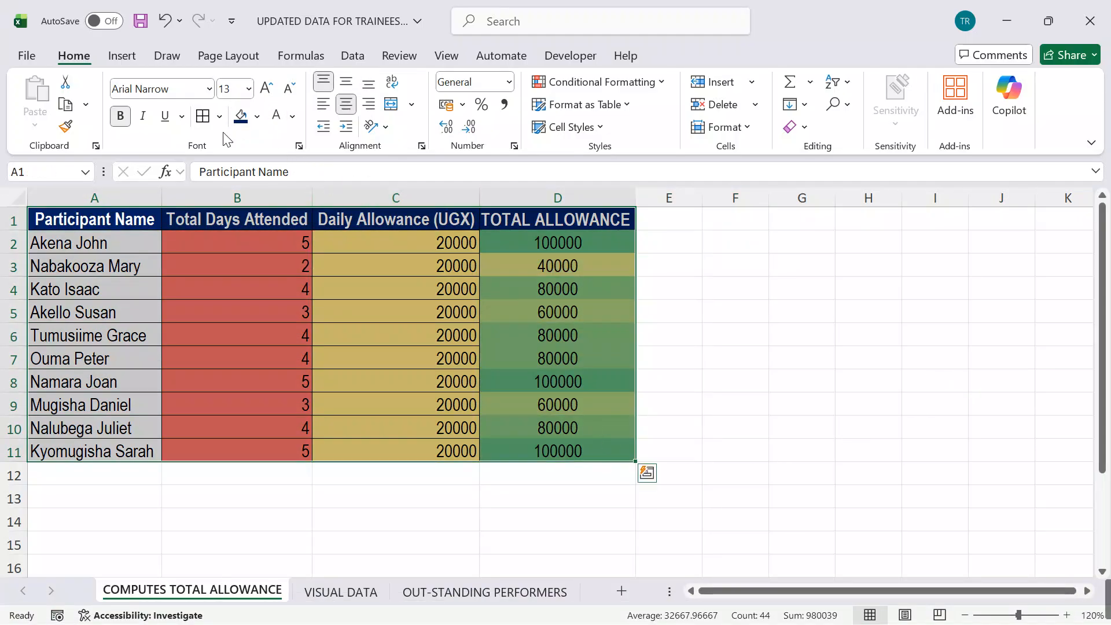
pyautogui.click(777, 386)
pyautogui.scroll(-3, 738, 419)
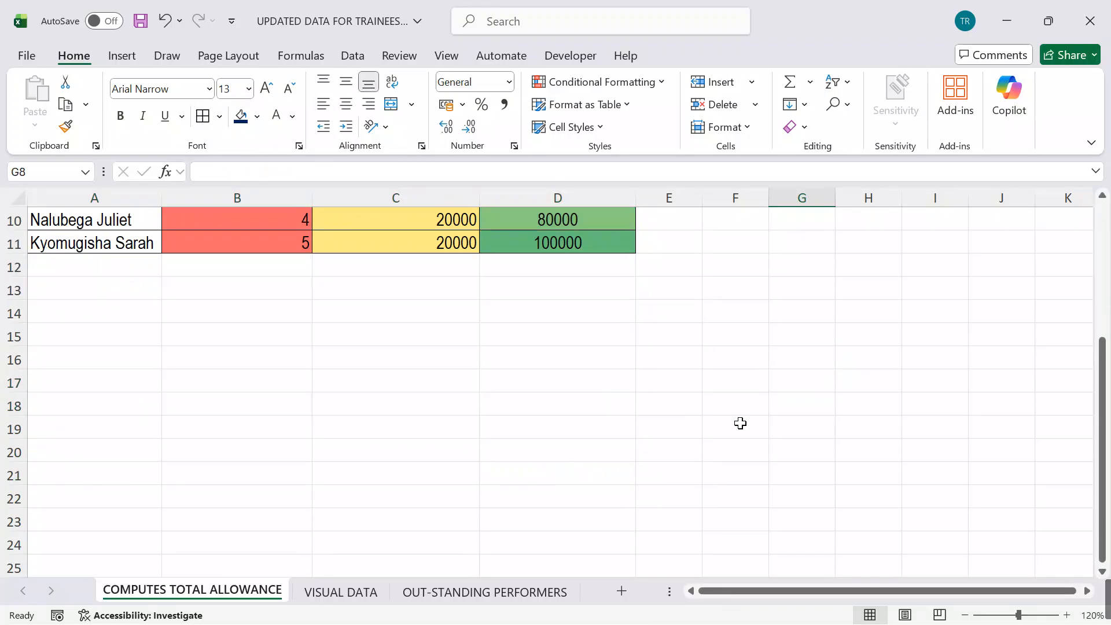
pyautogui.scroll(3, 737, 418)
# Step: Give the header row A1:D1 of the VISUAL DATA sheet a dark blue fill and white text
pyautogui.click(341, 592)
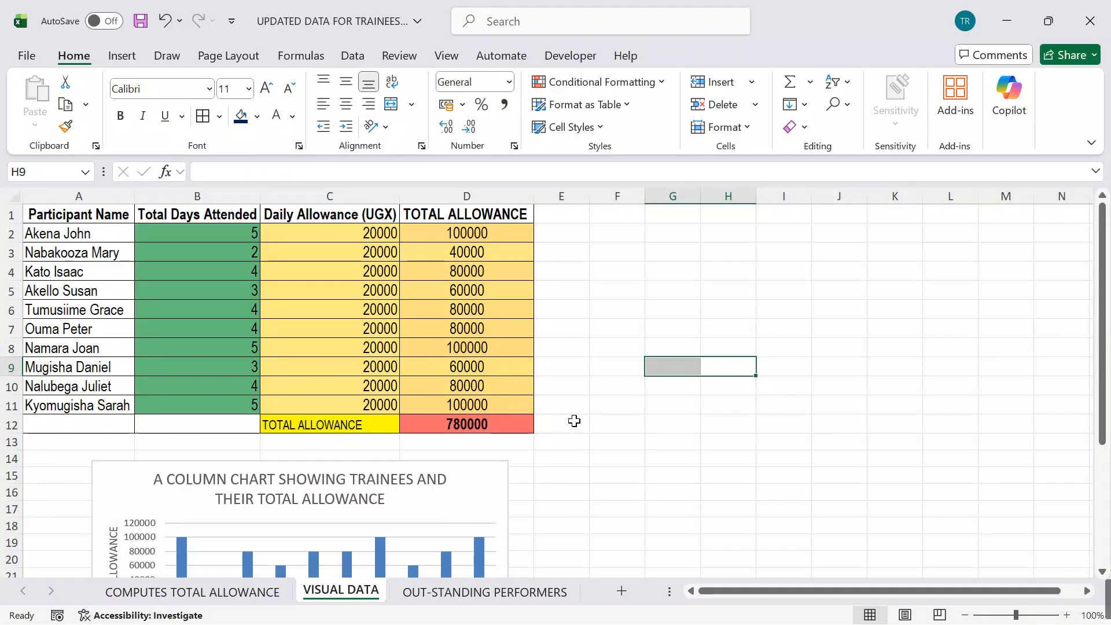
pyautogui.moveTo(90, 215); pyautogui.dragTo(466, 215)
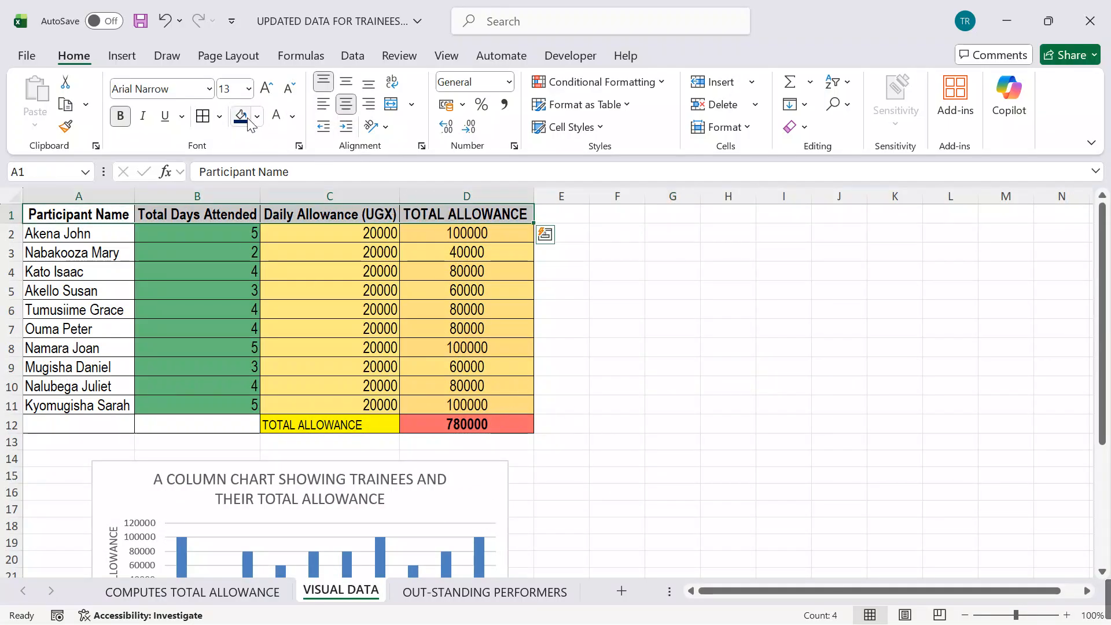
pyautogui.click(241, 117)
pyautogui.click(276, 116)
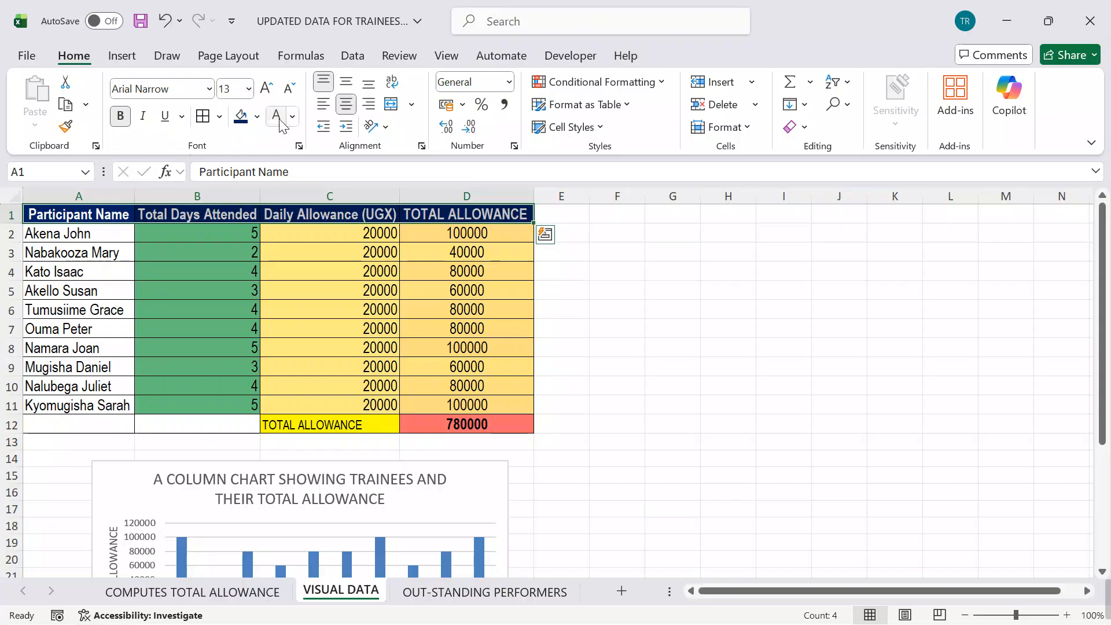
pyautogui.click(650, 328)
# Step: Format the column chart's title in bold white text on a red theme-colour fill
pyautogui.scroll(-4, 678, 341)
pyautogui.scroll(5, 678, 342)
pyautogui.scroll(-3, 677, 334)
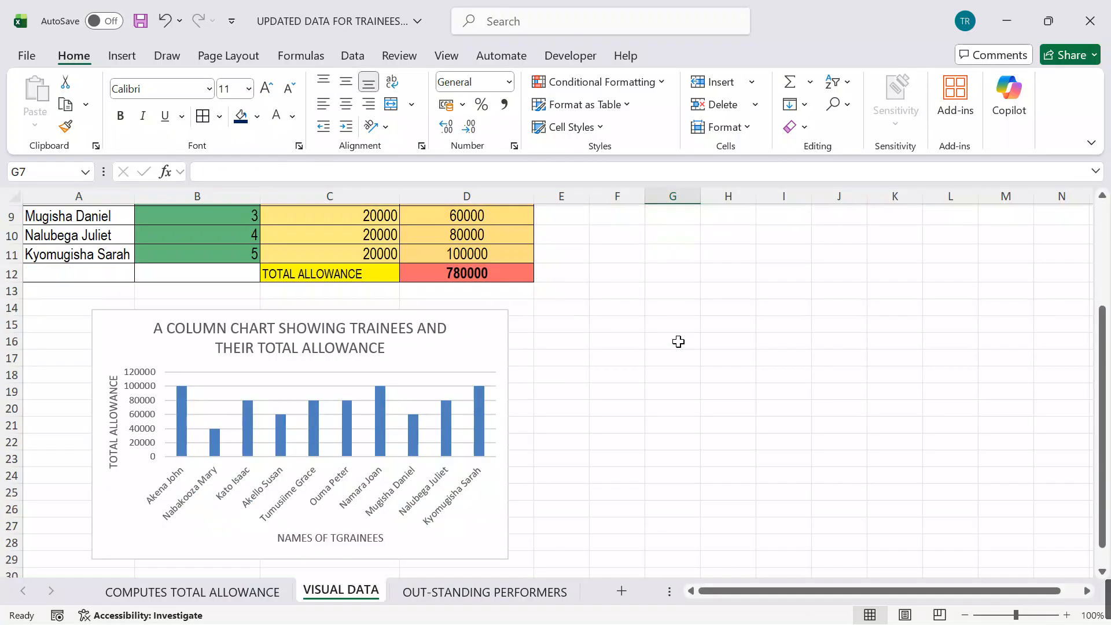
pyautogui.click(393, 344)
pyautogui.moveTo(393, 343); pyautogui.dragTo(153, 328)
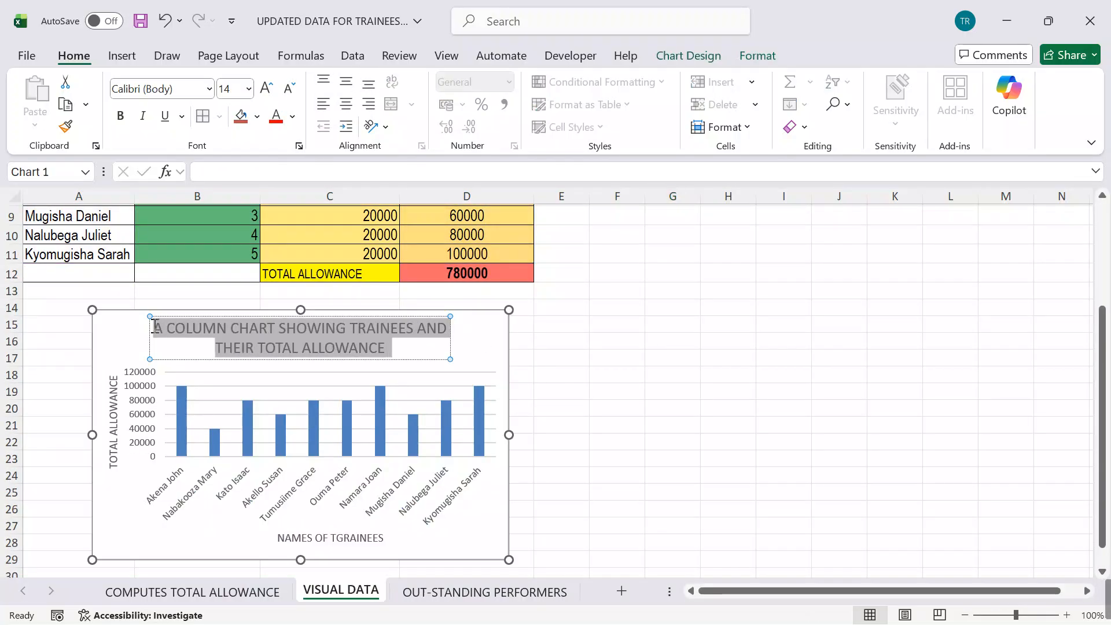
pyautogui.click(120, 116)
pyautogui.click(259, 122)
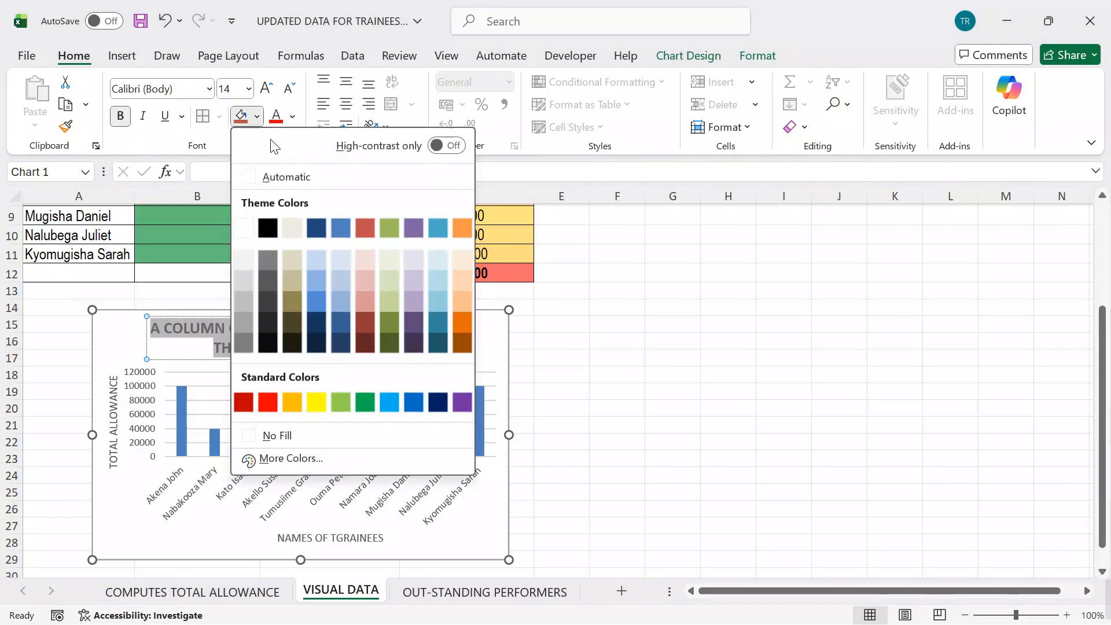
pyautogui.click(366, 224)
pyautogui.click(292, 115)
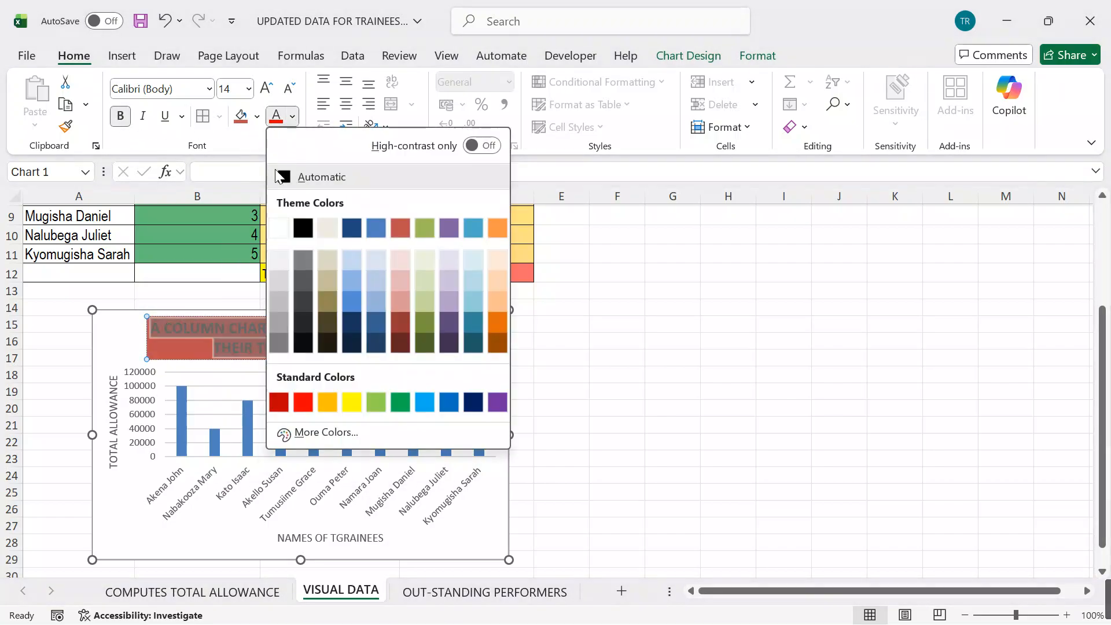
pyautogui.click(503, 343)
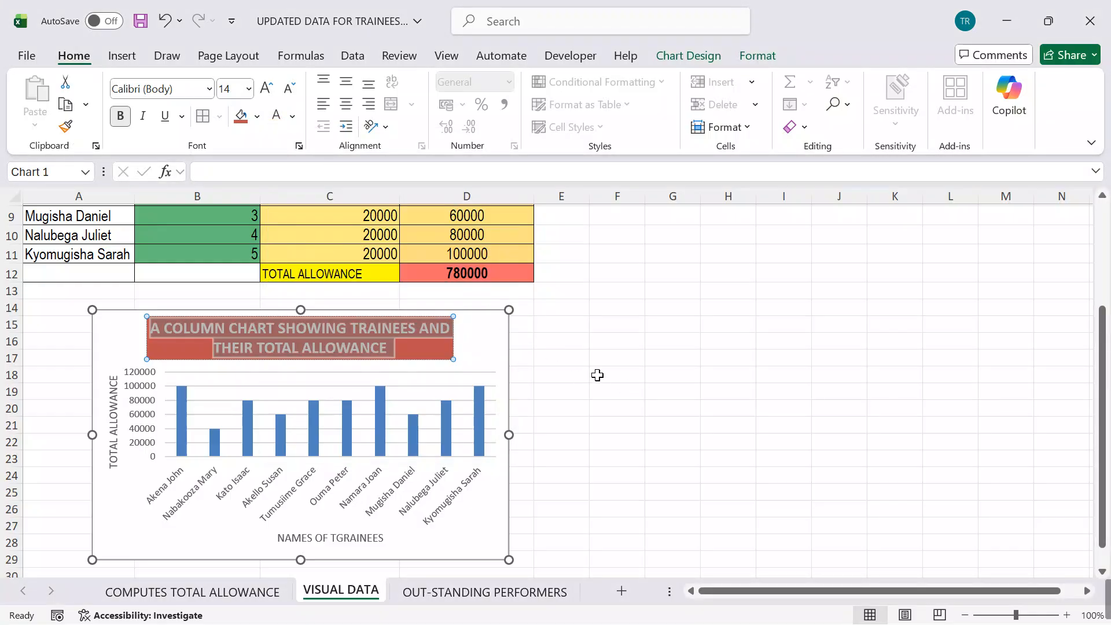
pyautogui.click(676, 391)
# Step: Format the chart's horizontal axis title NAMES OF TGRAINEES in bold white text on a purple fill
pyautogui.click(362, 536)
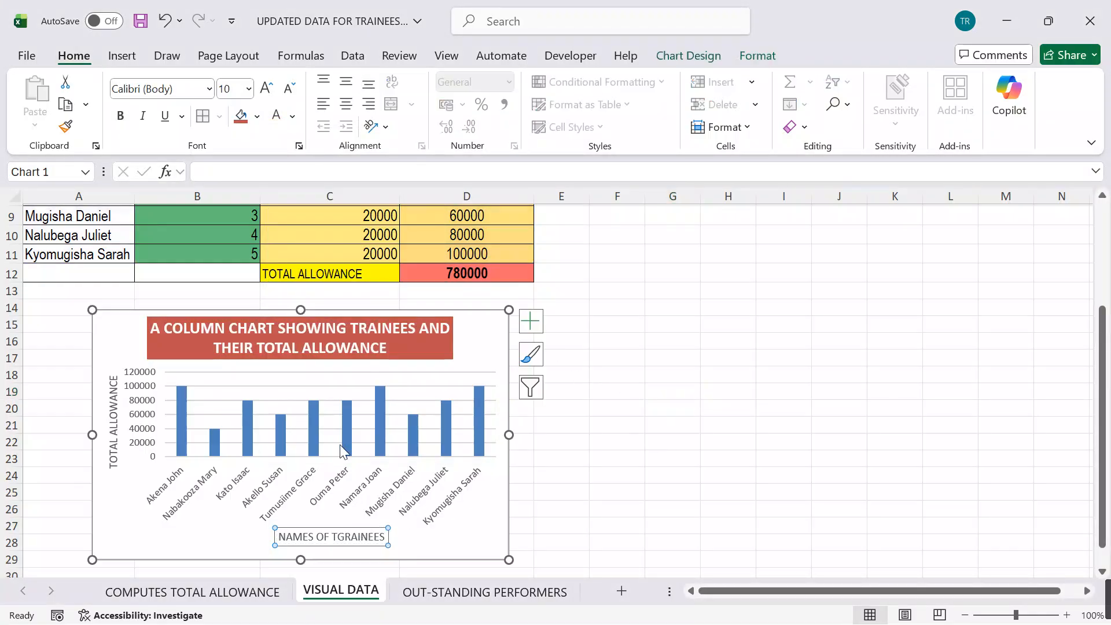
pyautogui.click(258, 118)
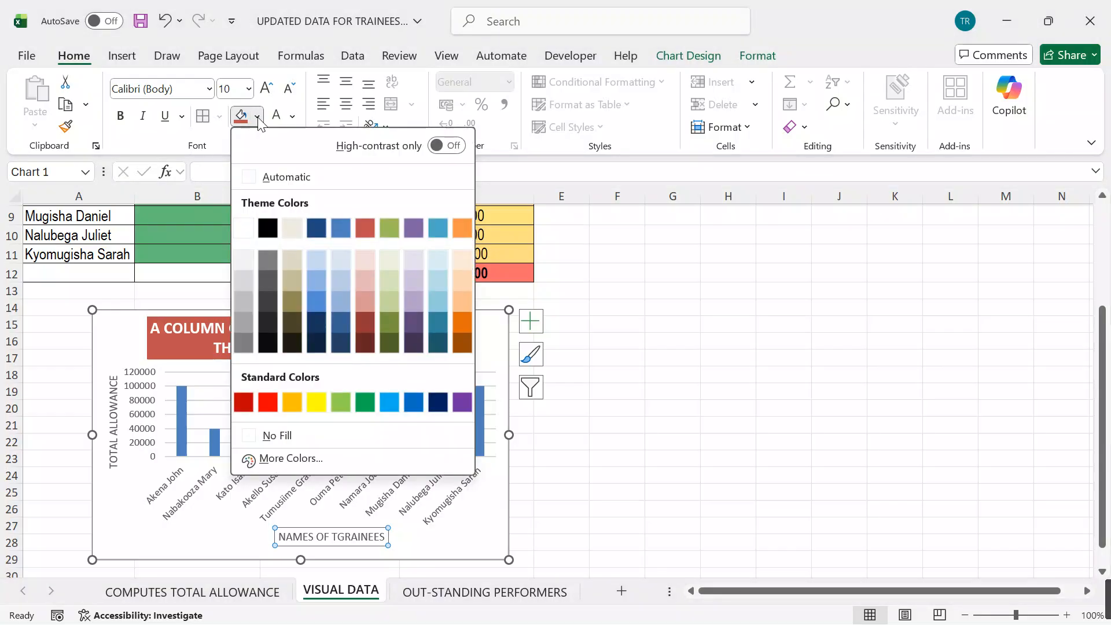
pyautogui.click(244, 228)
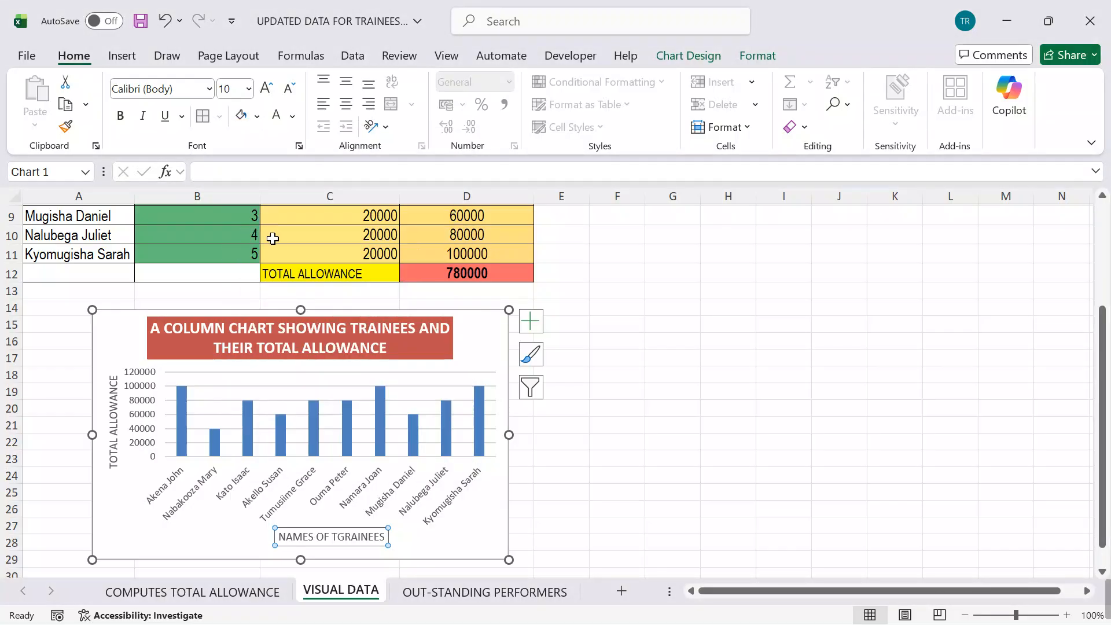
pyautogui.click(258, 116)
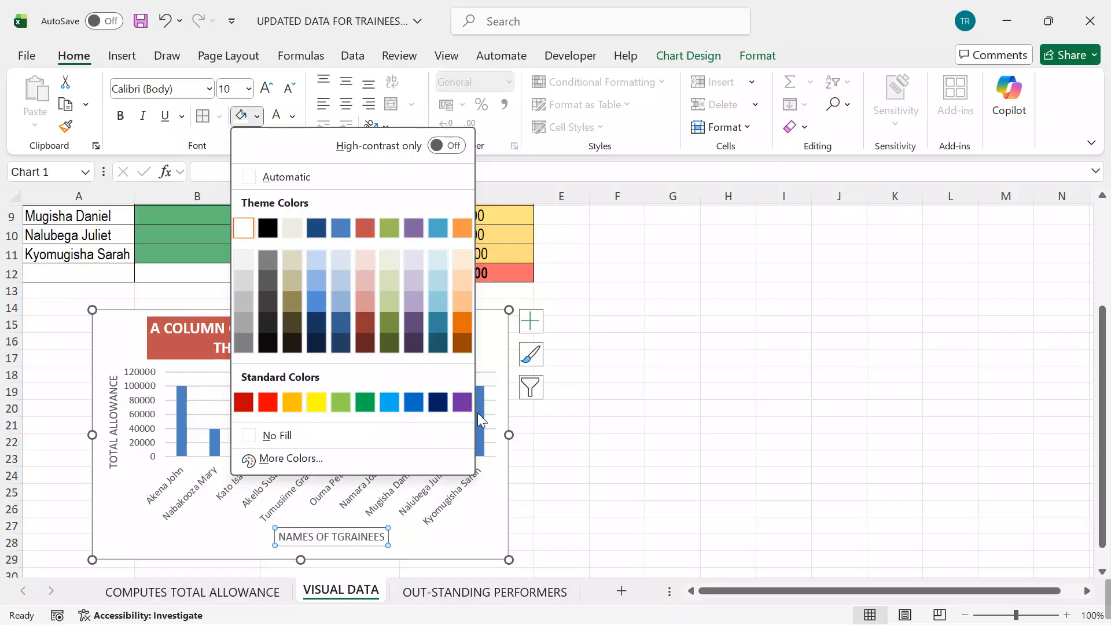
pyautogui.click(462, 402)
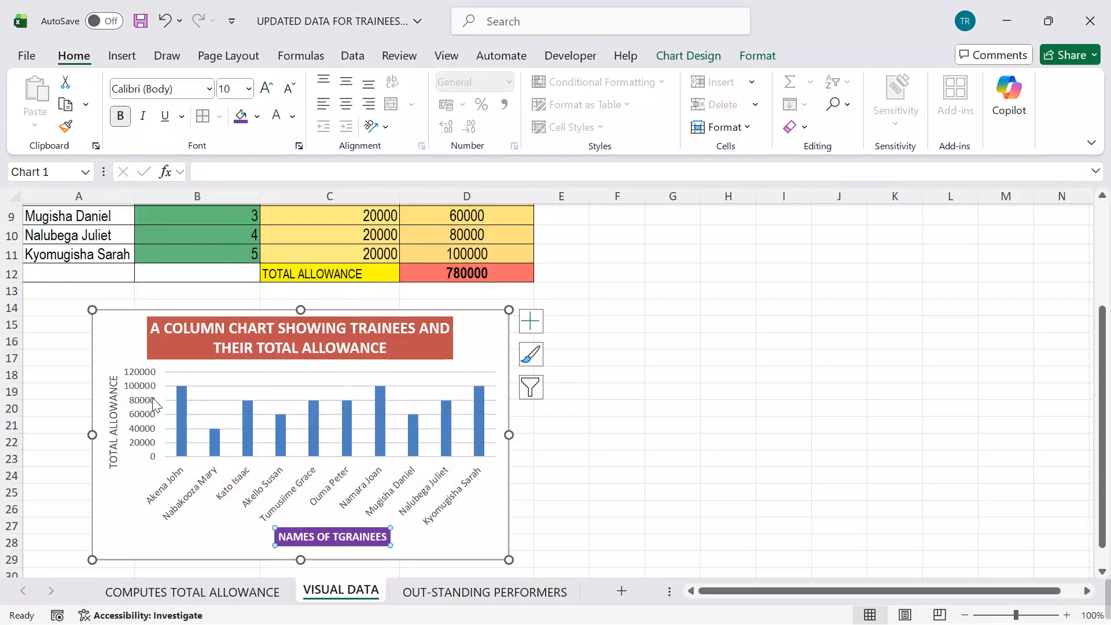
# Step: Format the chart's vertical axis title TOTAL ALLOWANCE in bold white text on a purple fill
pyautogui.click(116, 399)
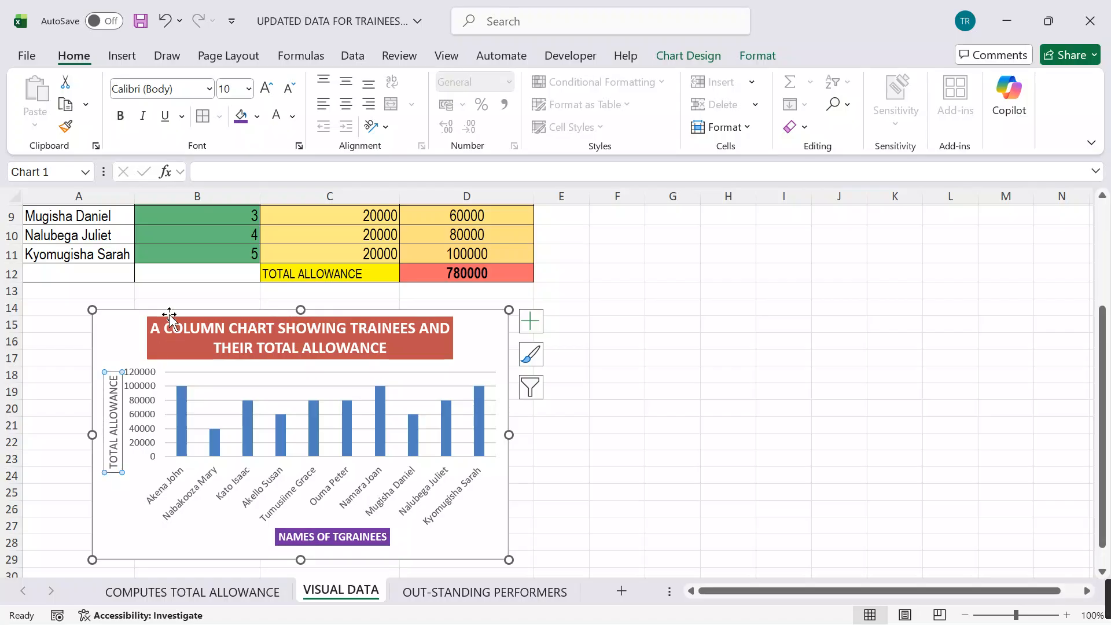
pyautogui.click(241, 116)
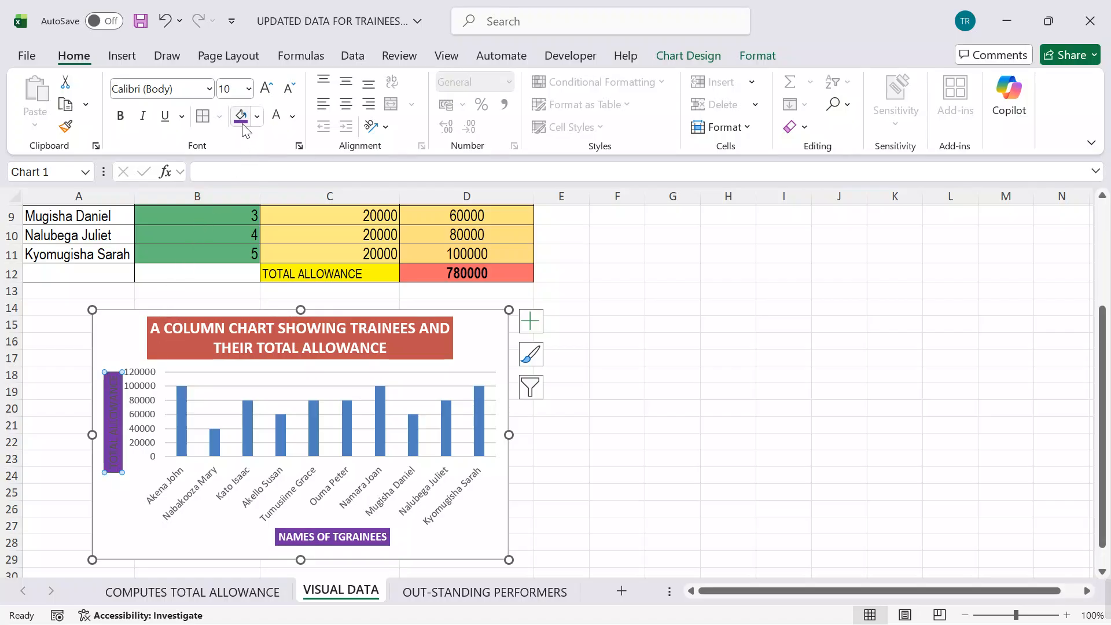
pyautogui.click(276, 117)
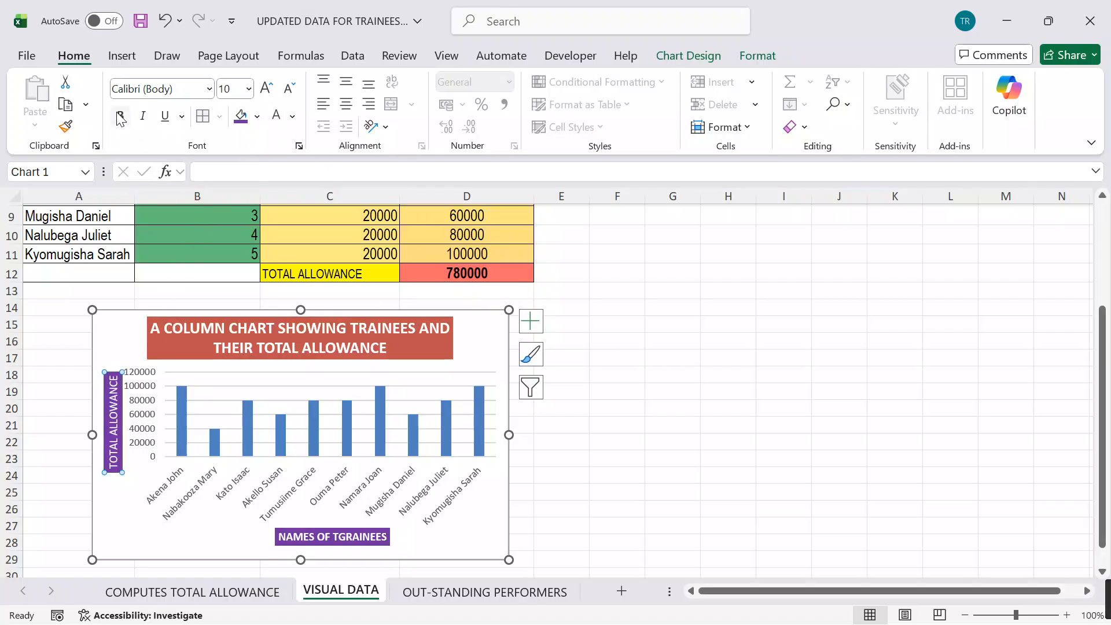
pyautogui.click(684, 374)
pyautogui.scroll(3, 684, 374)
pyautogui.scroll(-5, 684, 374)
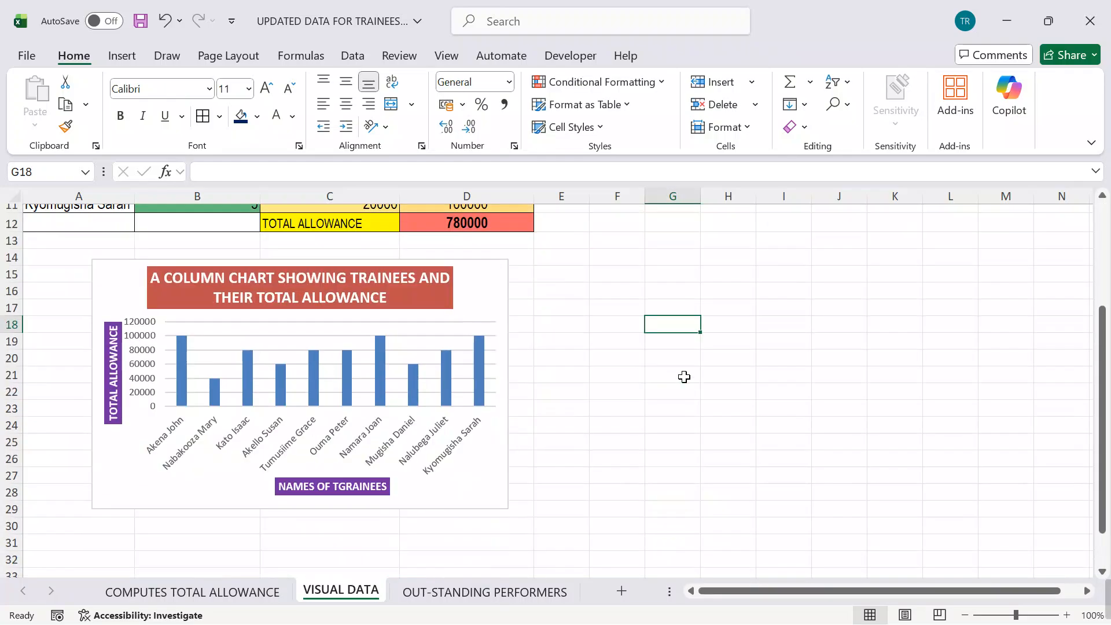
pyautogui.scroll(5, 687, 374)
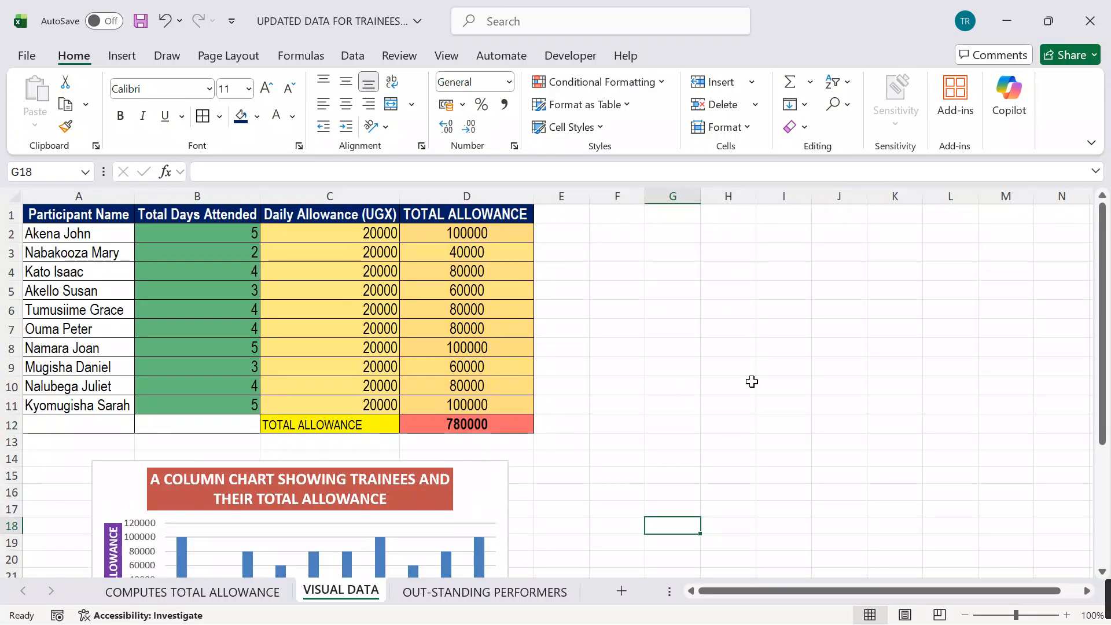
# Step: Save the workbook after the VISUAL DATA sheet's chart formatting
pyautogui.scroll(-7, 752, 382)
pyautogui.scroll(7, 754, 377)
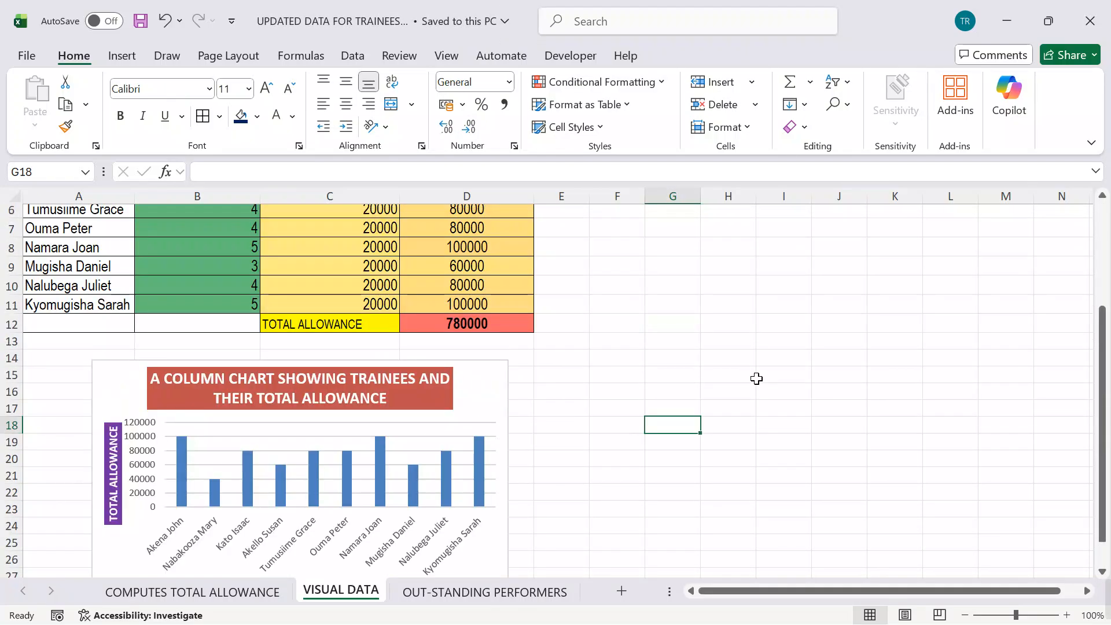
pyautogui.hotkey('ctrl', 'a')
pyautogui.click(767, 372)
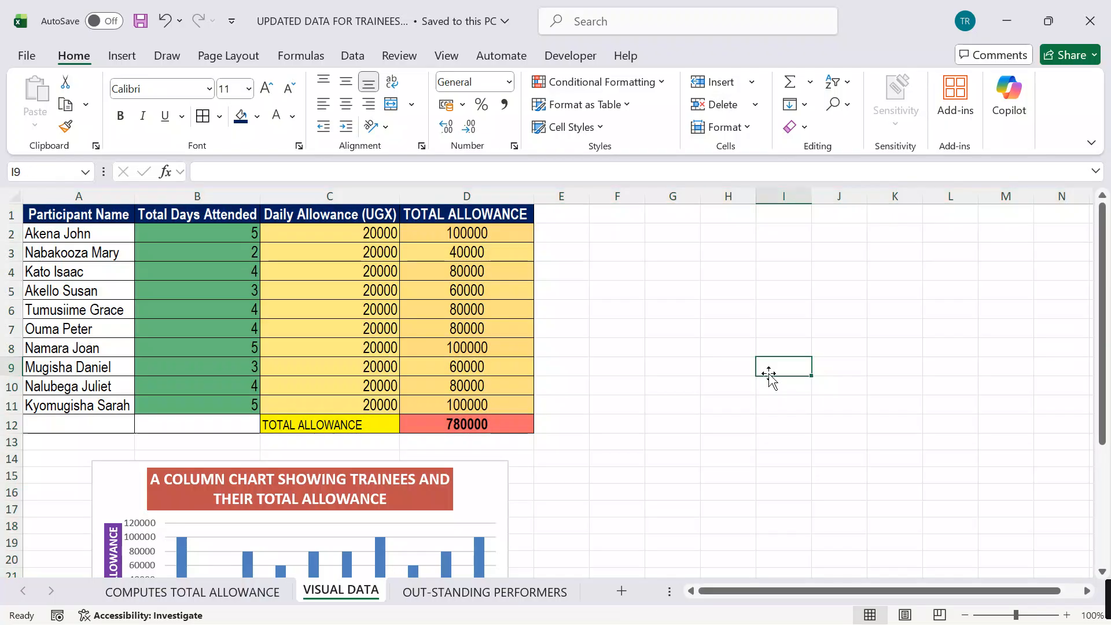
# Step: Rename the COMPUTES TOTAL ALLOWANCE sheet as COMPUTED TOTAL ALLOWANCE
pyautogui.click(207, 588)
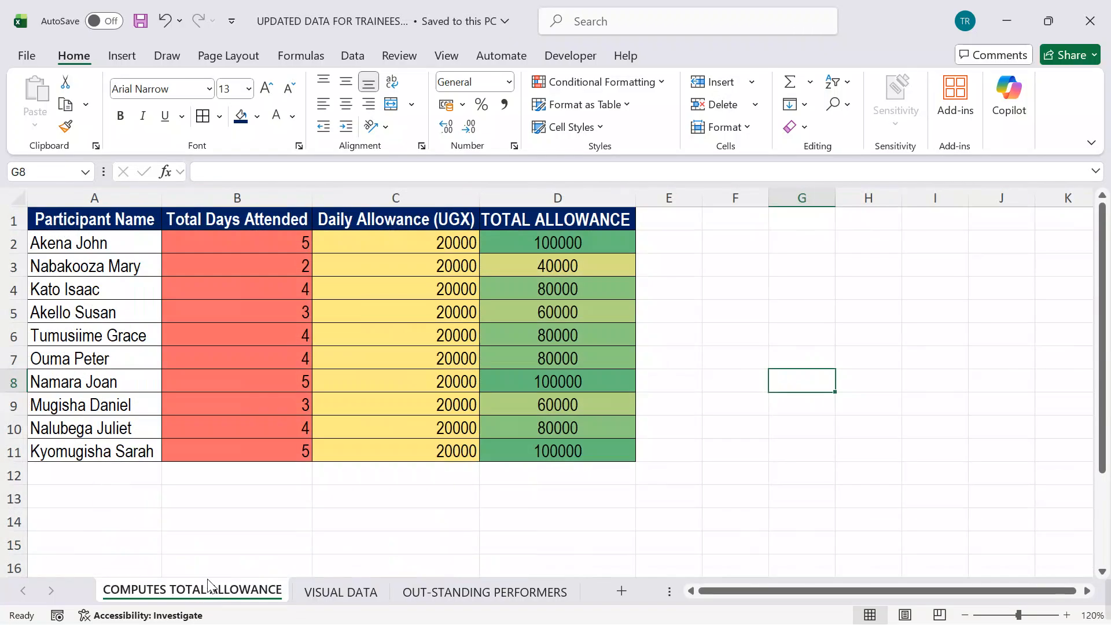
pyautogui.doubleClick(164, 589)
pyautogui.click(168, 589)
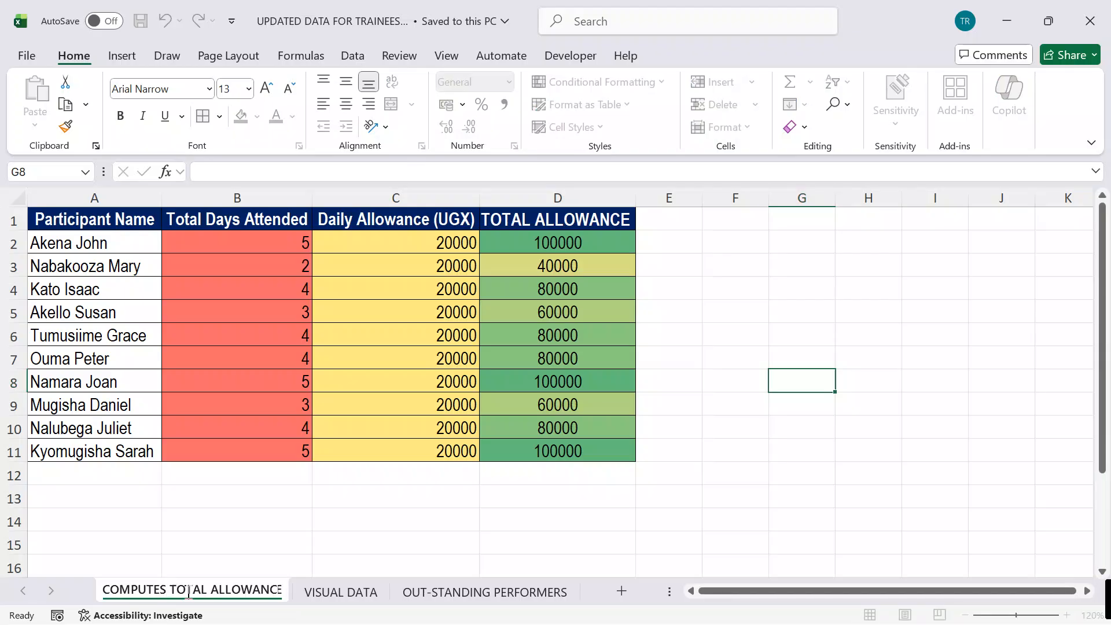
pyautogui.press('BackSpace')
pyautogui.write('D')
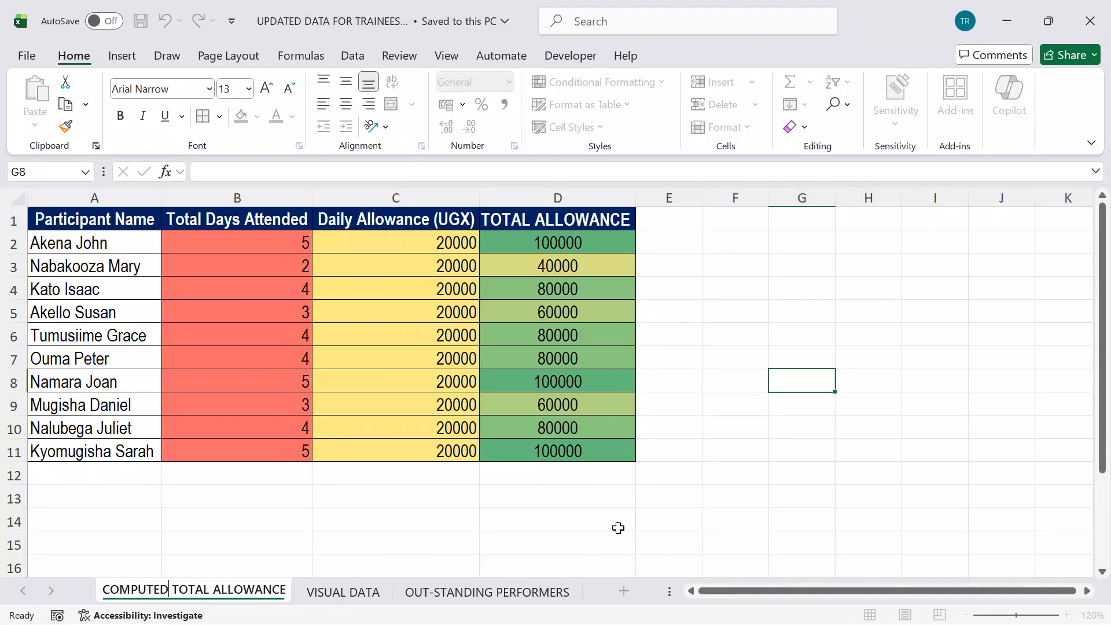
pyautogui.click(343, 591)
pyautogui.scroll(-3, 627, 405)
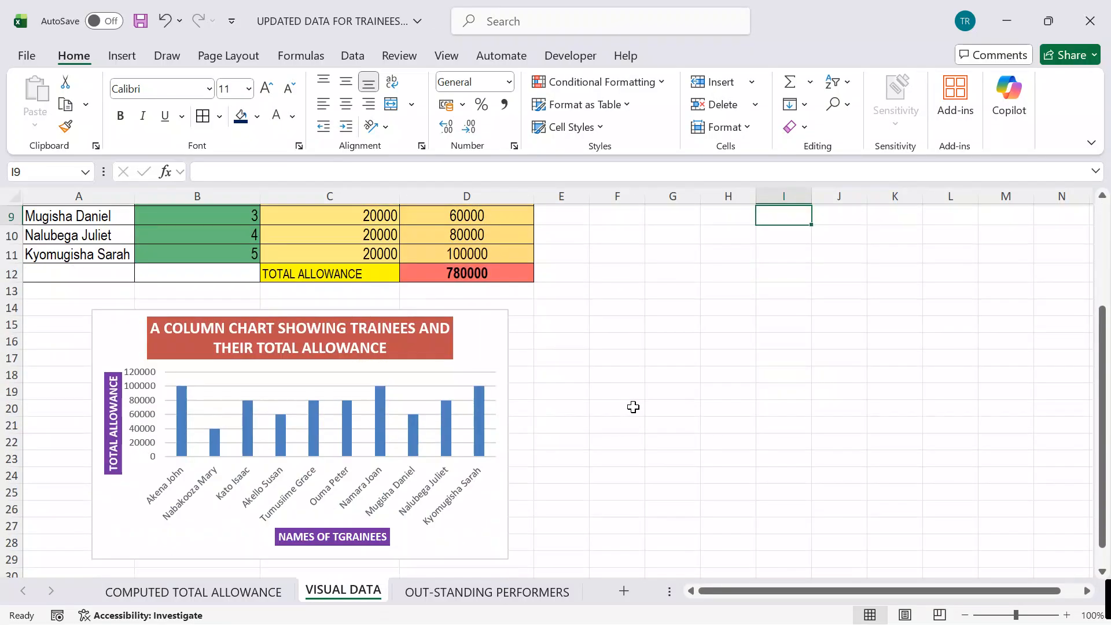
# Step: Insert a blank row above the header row on the OUT-STANDING PERFORMERS sheet
pyautogui.click(439, 591)
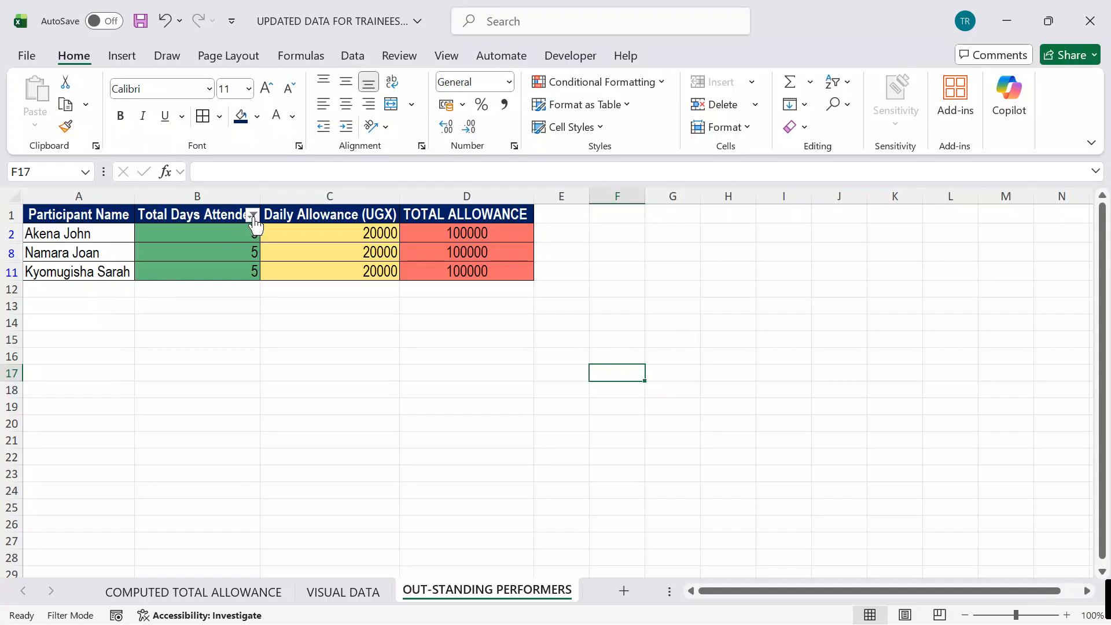
pyautogui.click(12, 215)
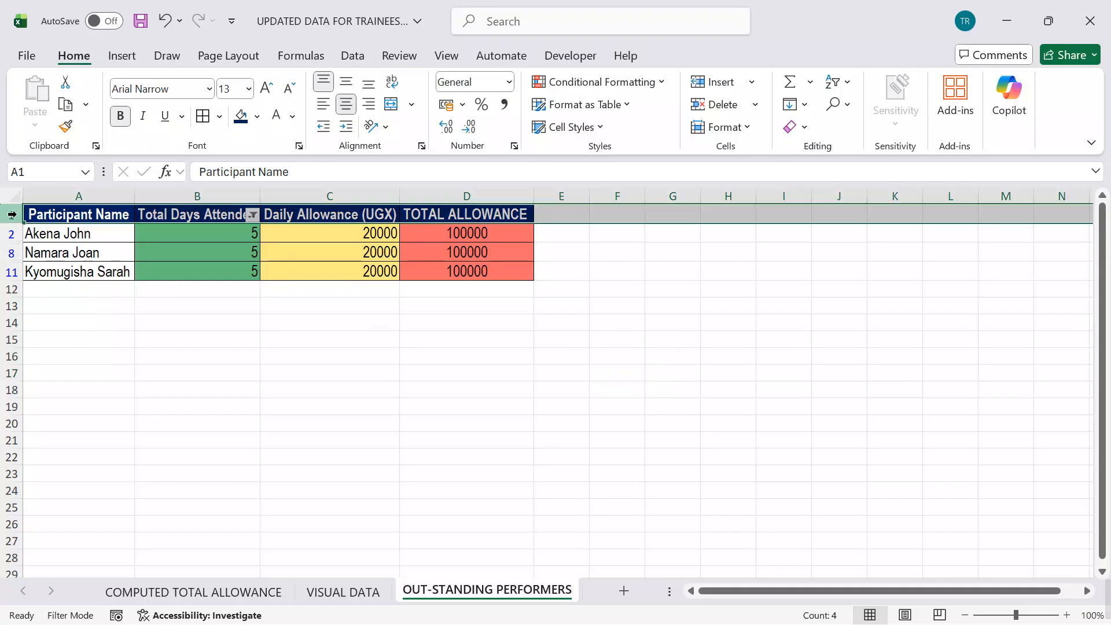
pyautogui.rightClick(12, 215)
pyautogui.click(58, 387)
pyautogui.click(558, 439)
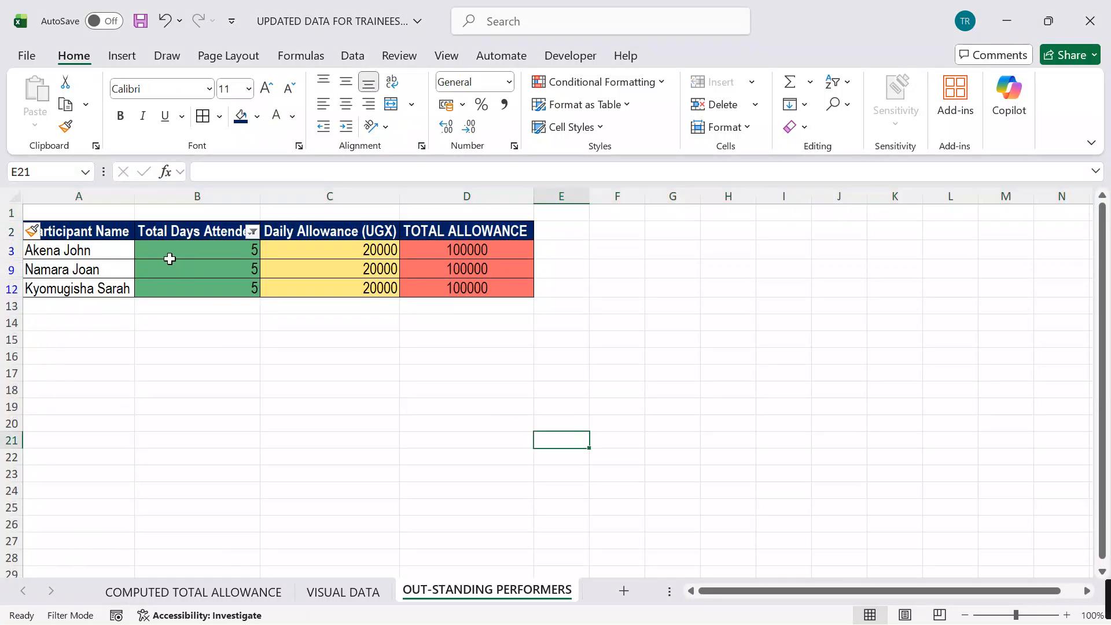
# Step: Enter the title OUT-SATNDING PERFORMERS WHO WILL GET A CERTIFICATE in cell A1 of the OUT-STANDING PERFORMERS sheet
pyautogui.click(113, 213)
pyautogui.write('OU')
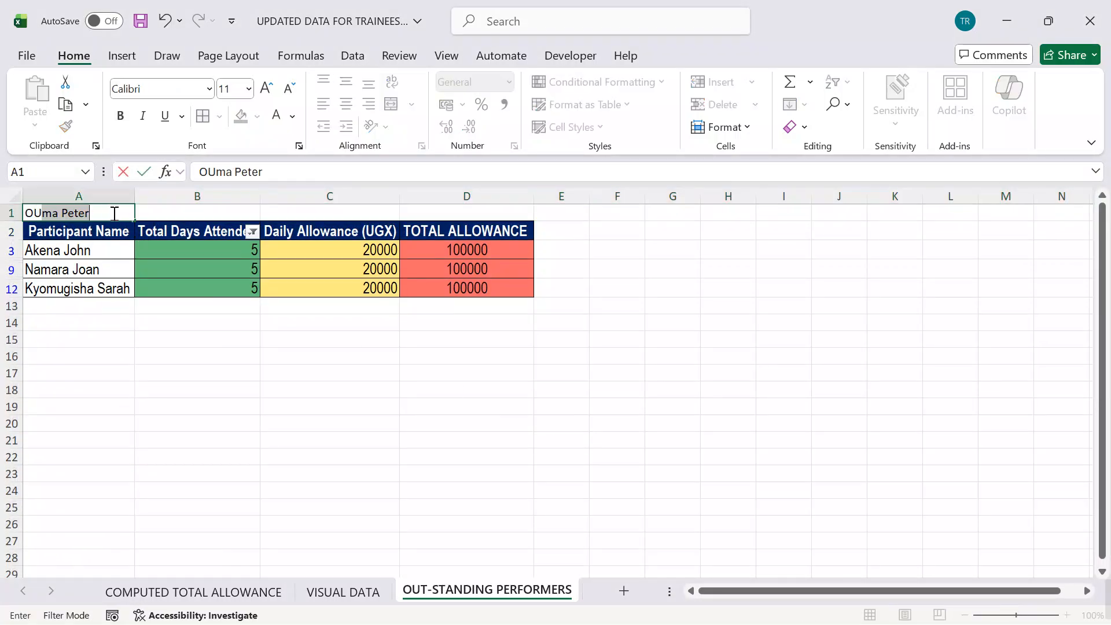
pyautogui.write('T-SATNDING PERFORMERS WHO')
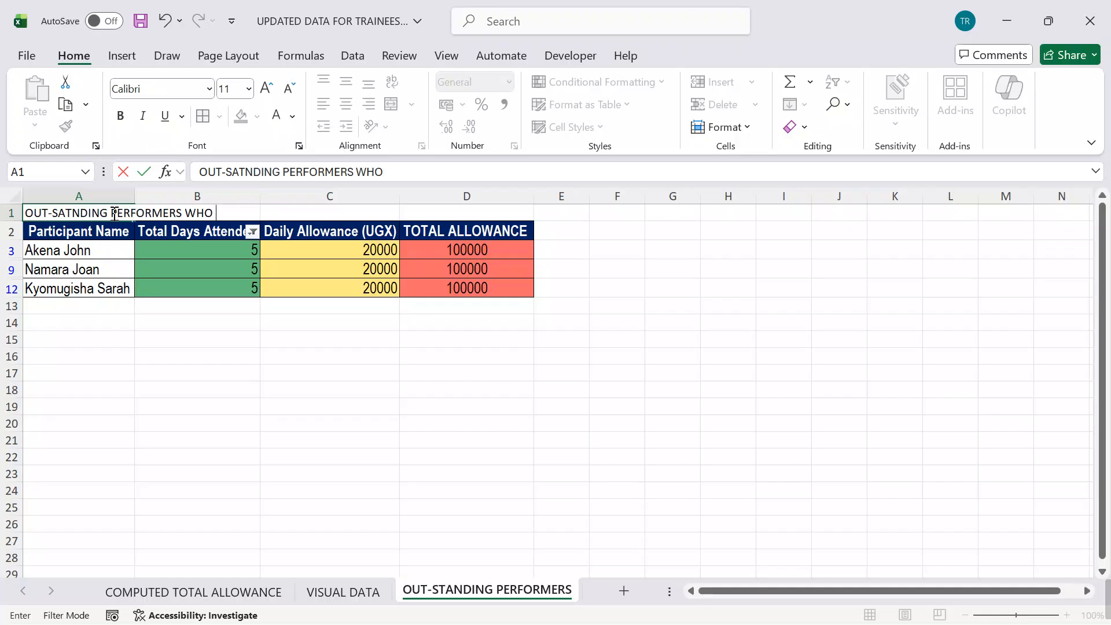
pyautogui.write('WILL GE')
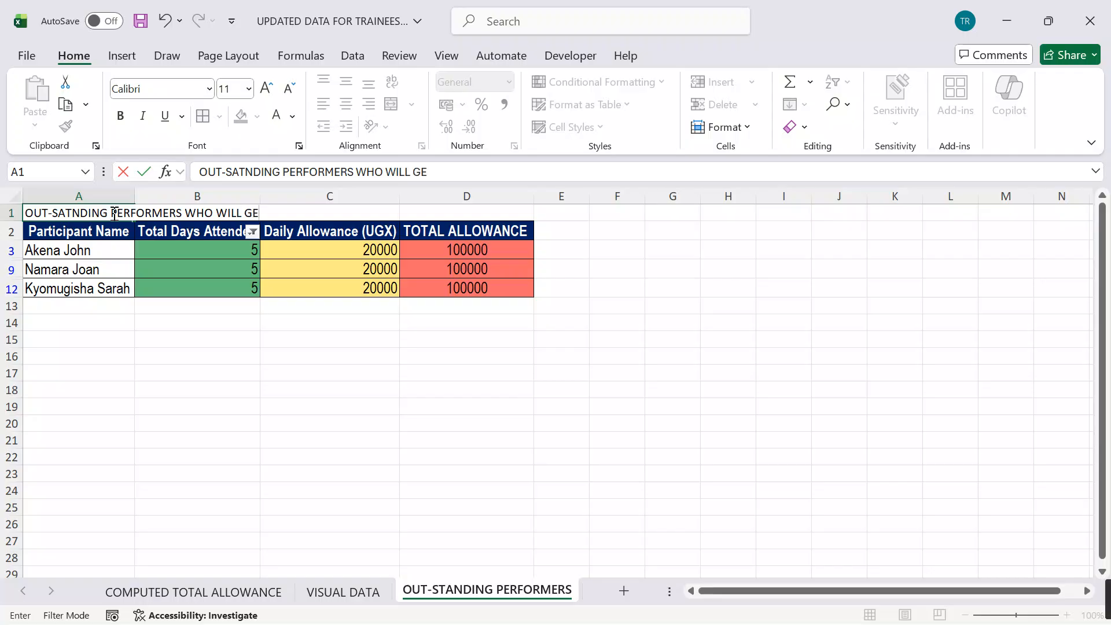
pyautogui.write('T A CERTIFICATE')
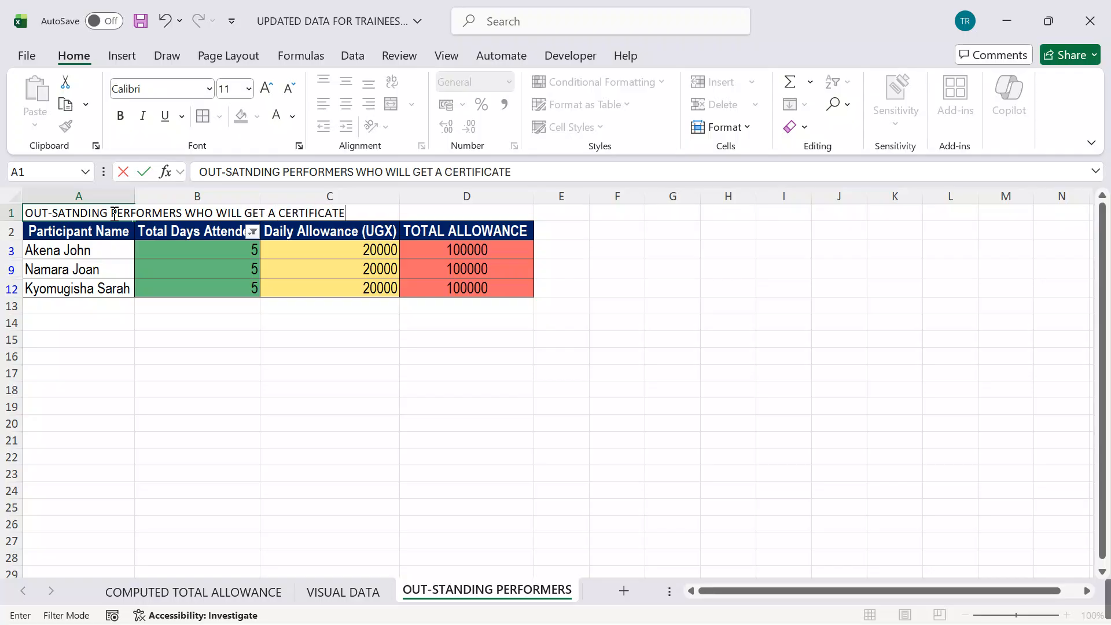
pyautogui.moveTo(652, 385); pyautogui.dragTo(637, 375)
pyautogui.click(194, 439)
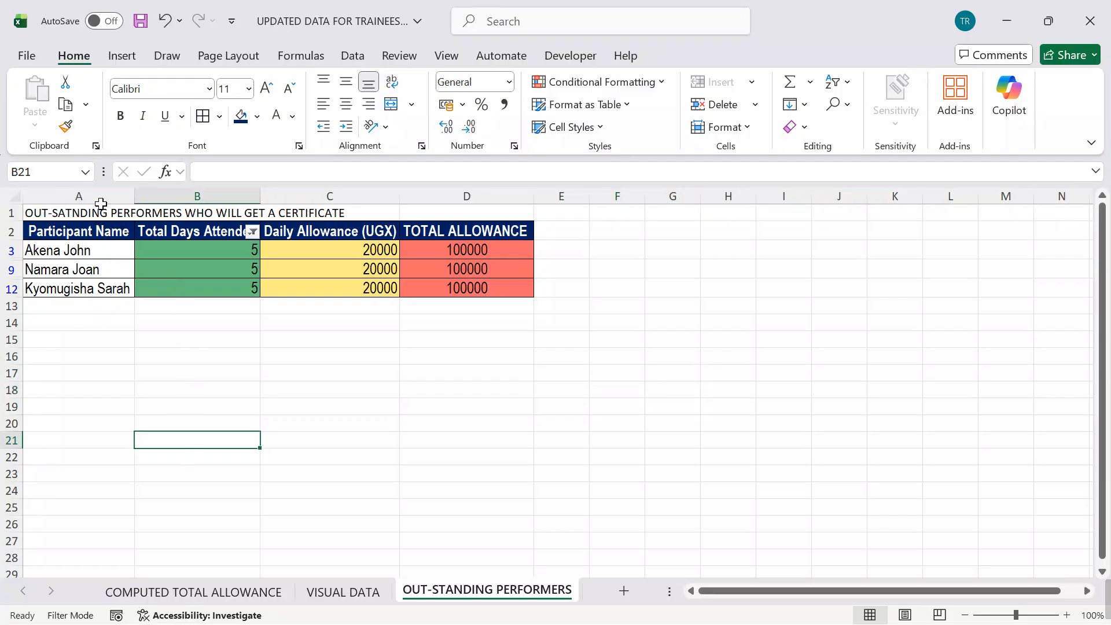
# Step: Merge and centre the title across A1:D1 and fill it with the red theme colour
pyautogui.moveTo(98, 212); pyautogui.dragTo(492, 211)
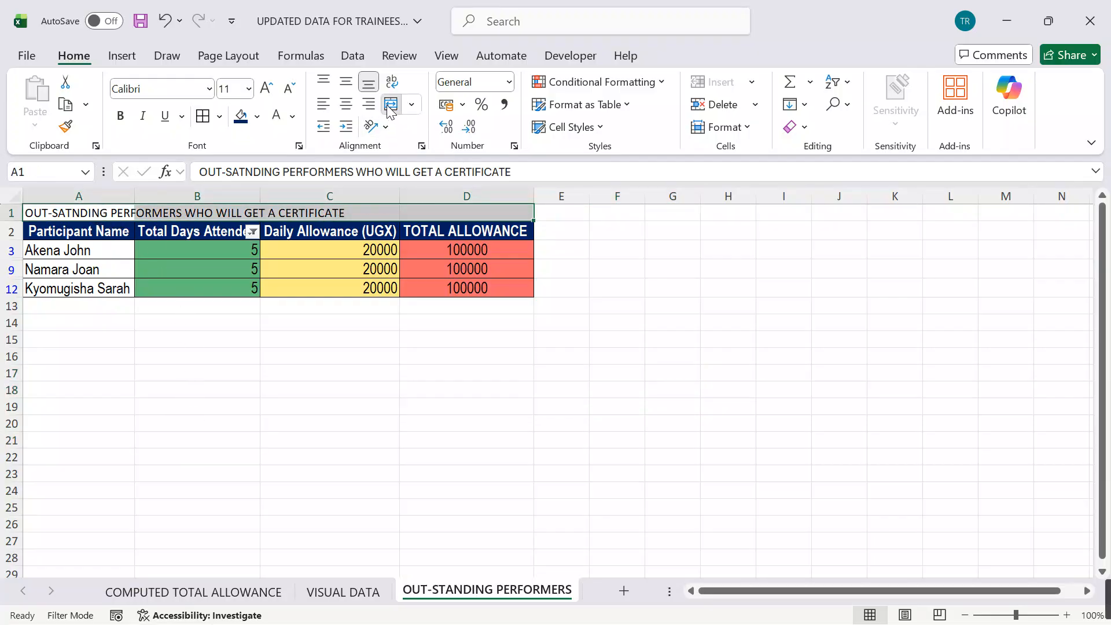
pyautogui.click(391, 104)
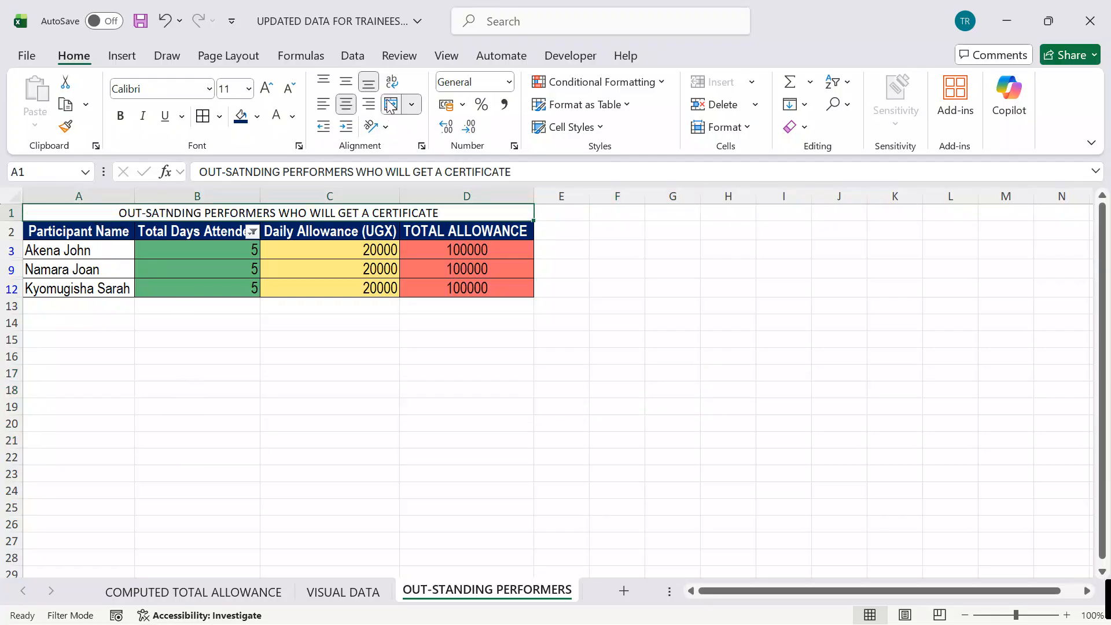
pyautogui.click(241, 116)
pyautogui.click(257, 115)
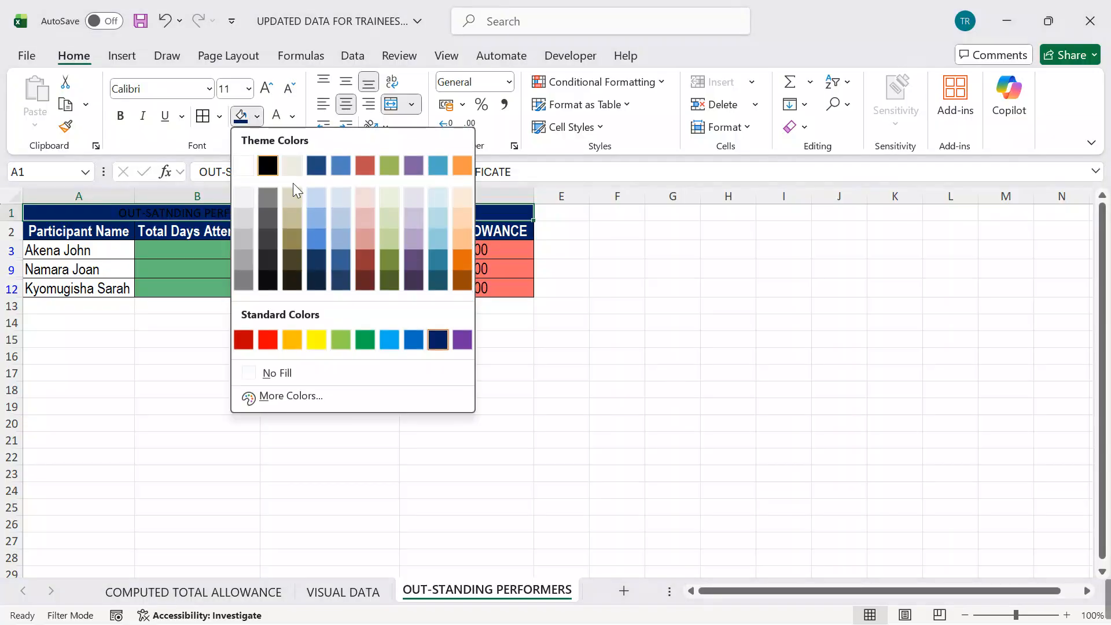
pyautogui.click(365, 166)
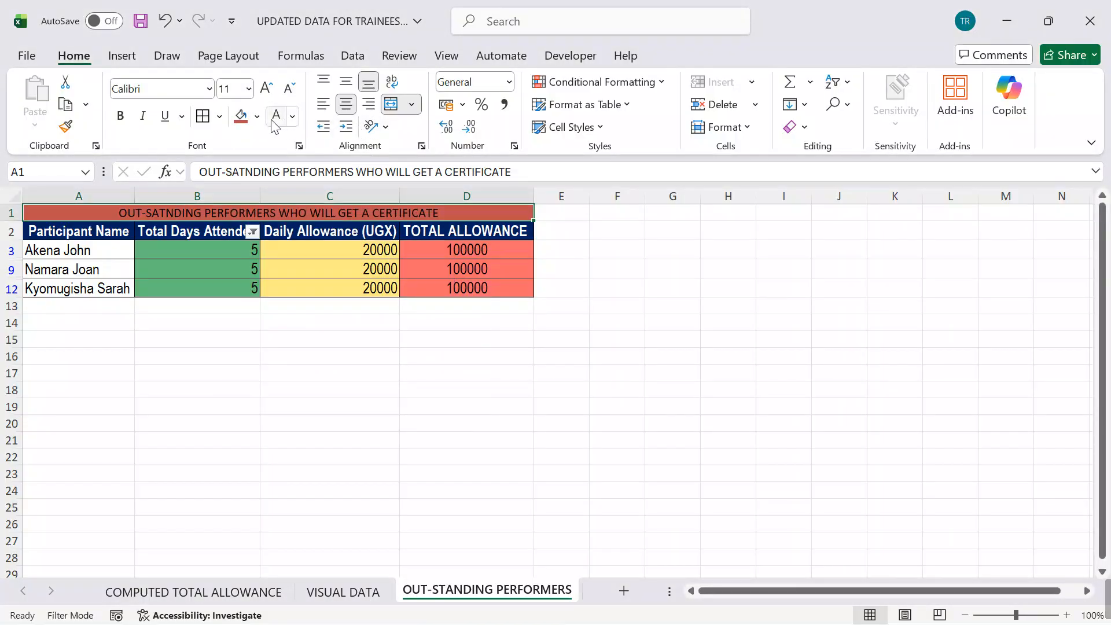
# Step: Set the merged title to 16 pt bold white text and save the workbook
pyautogui.click(266, 88)
pyautogui.click(266, 88)
pyautogui.click(266, 88)
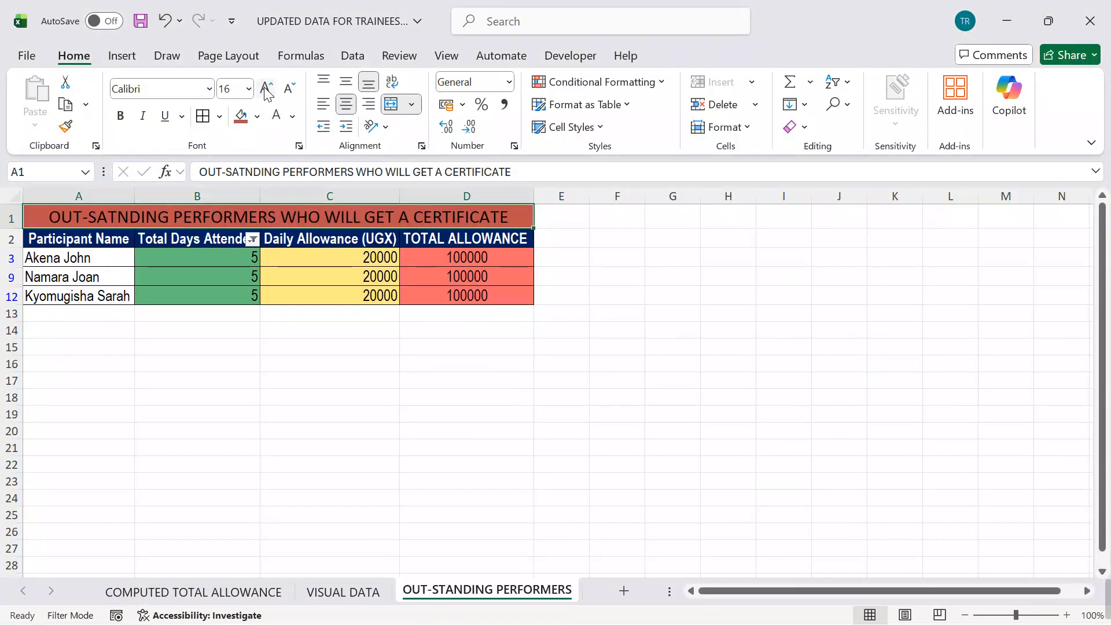
pyautogui.click(121, 116)
pyautogui.click(276, 116)
pyautogui.click(670, 291)
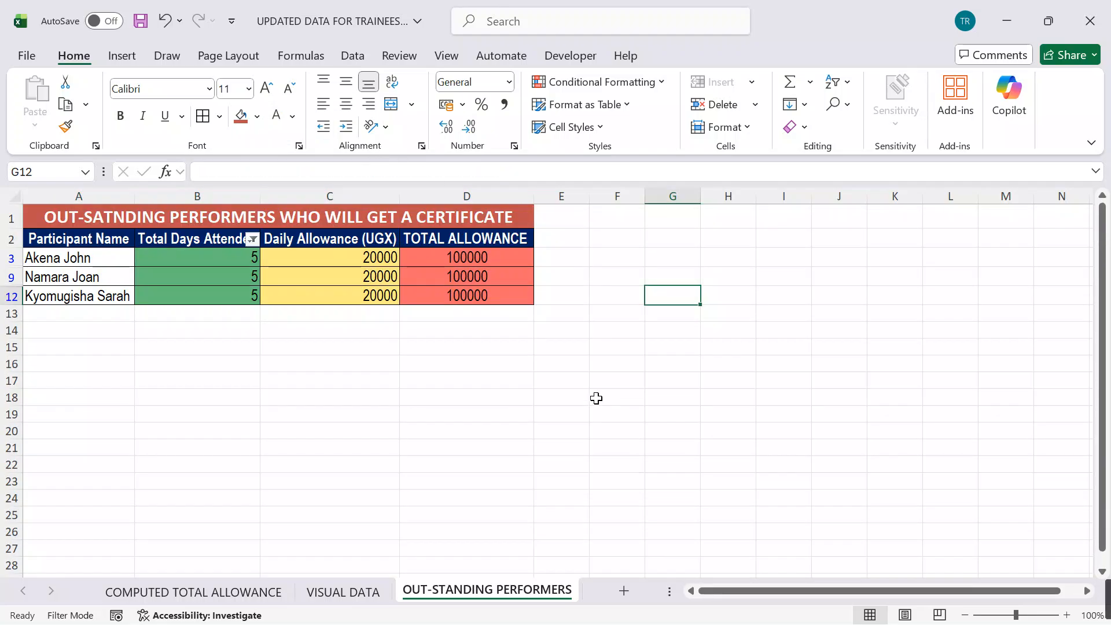
pyautogui.hotkey('ctrl', 's')
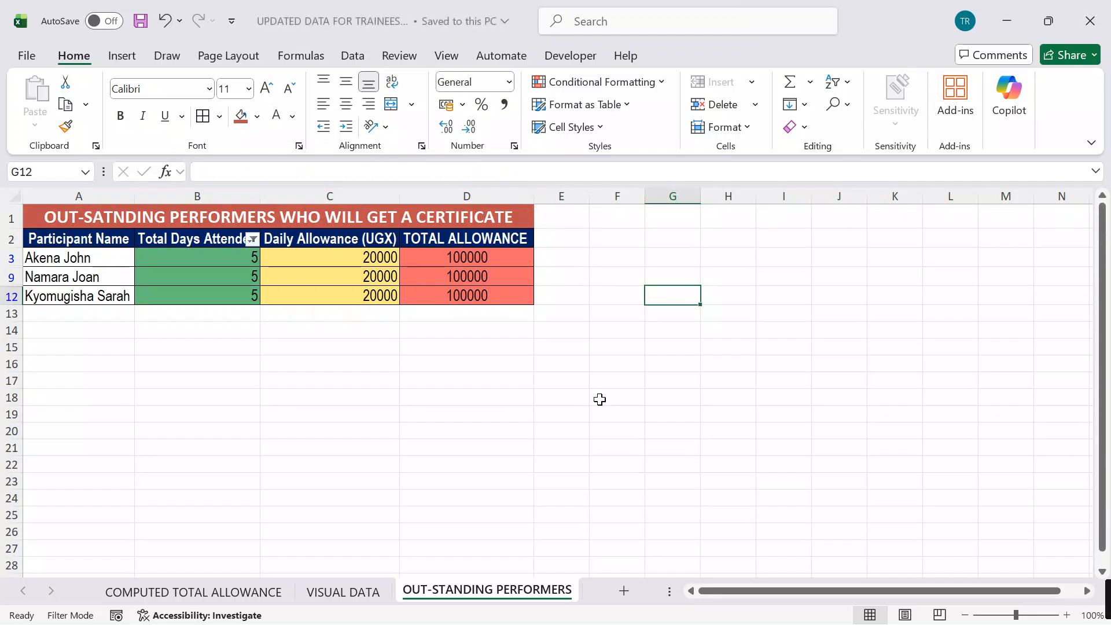
# Step: Review the finished COMPUTED TOTAL ALLOWANCE, VISUAL DATA and OUT-STANDING PERFORMERS sheets
pyautogui.click(219, 593)
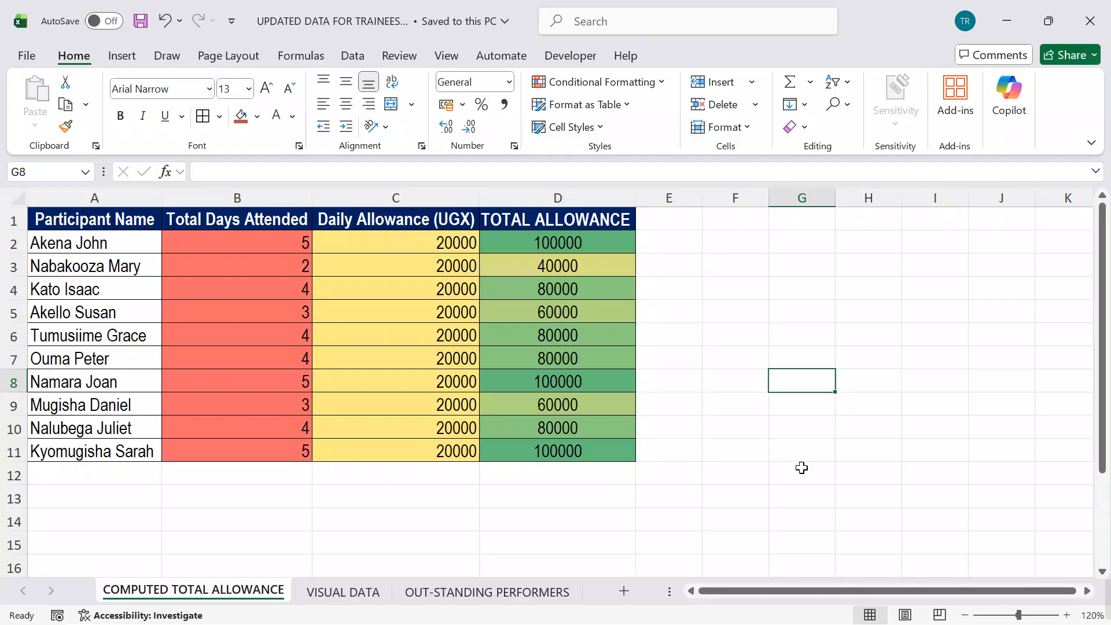
pyautogui.click(355, 593)
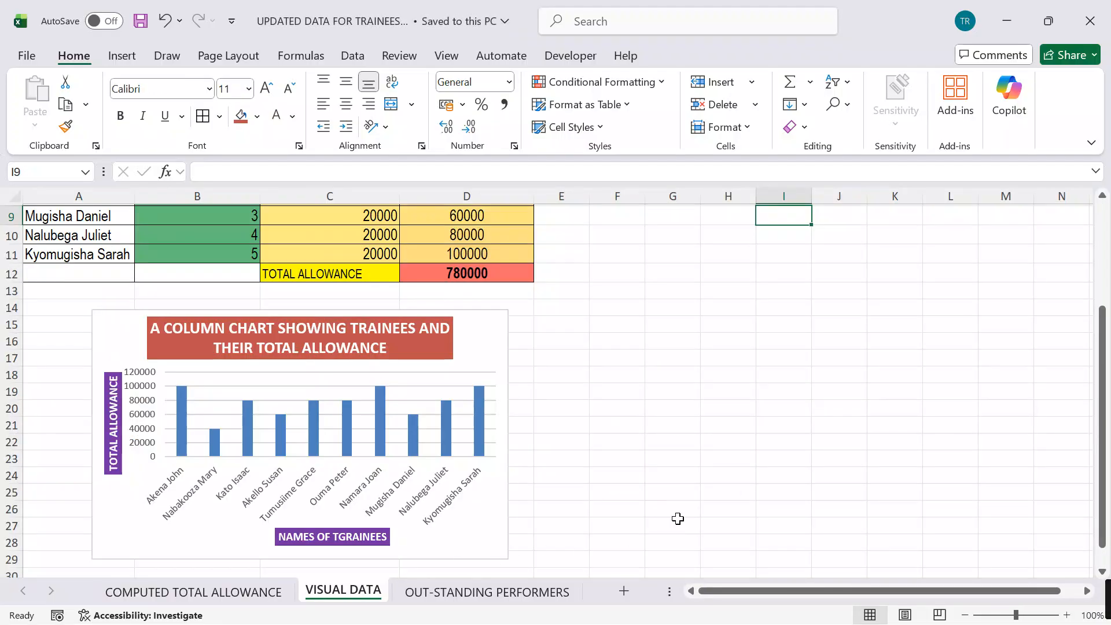
pyautogui.click(461, 593)
pyautogui.click(738, 435)
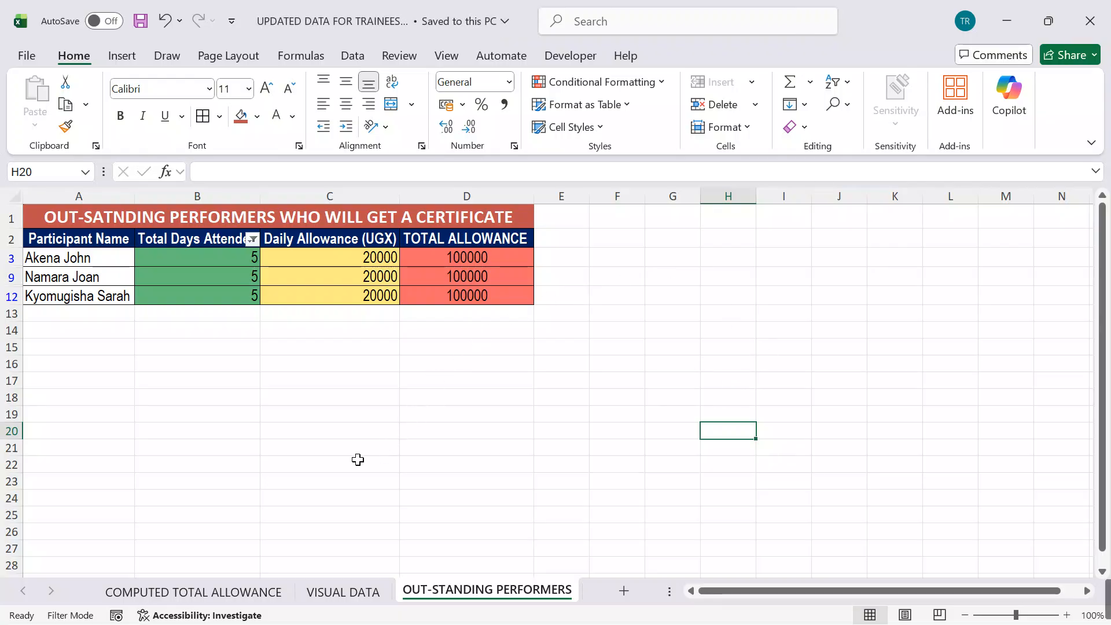
pyautogui.click(327, 593)
pyautogui.click(219, 589)
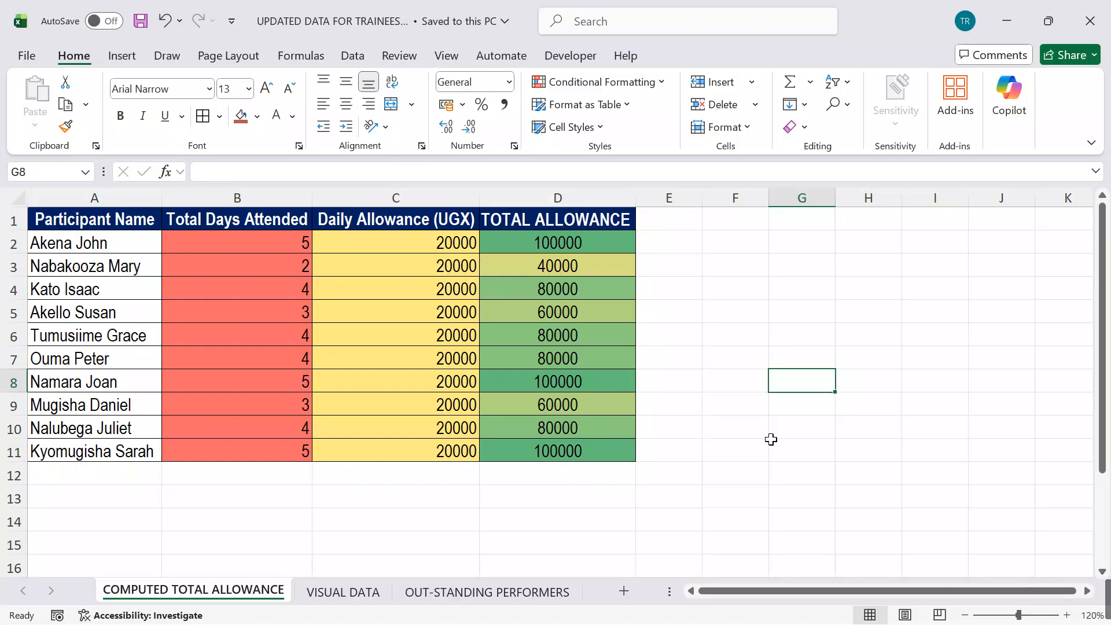
pyautogui.click(843, 431)
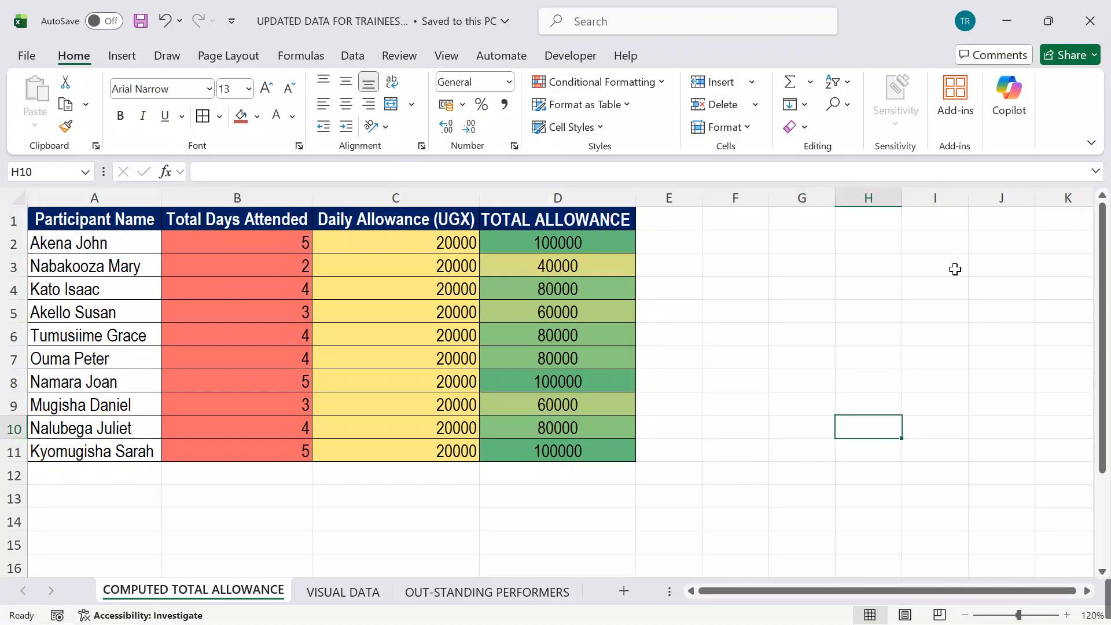
# Step: View the exam cover image KABS cover.png in the photo viewer and return to the Excel workbook
pyautogui.moveTo(642, 614)
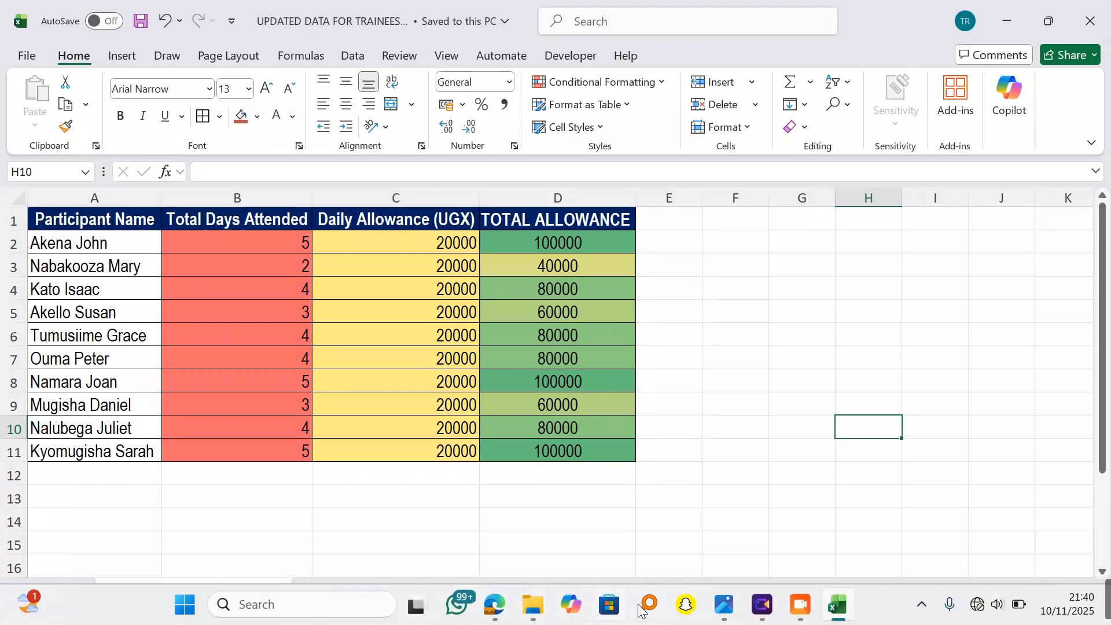
pyautogui.moveTo(726, 606)
pyautogui.click(710, 504)
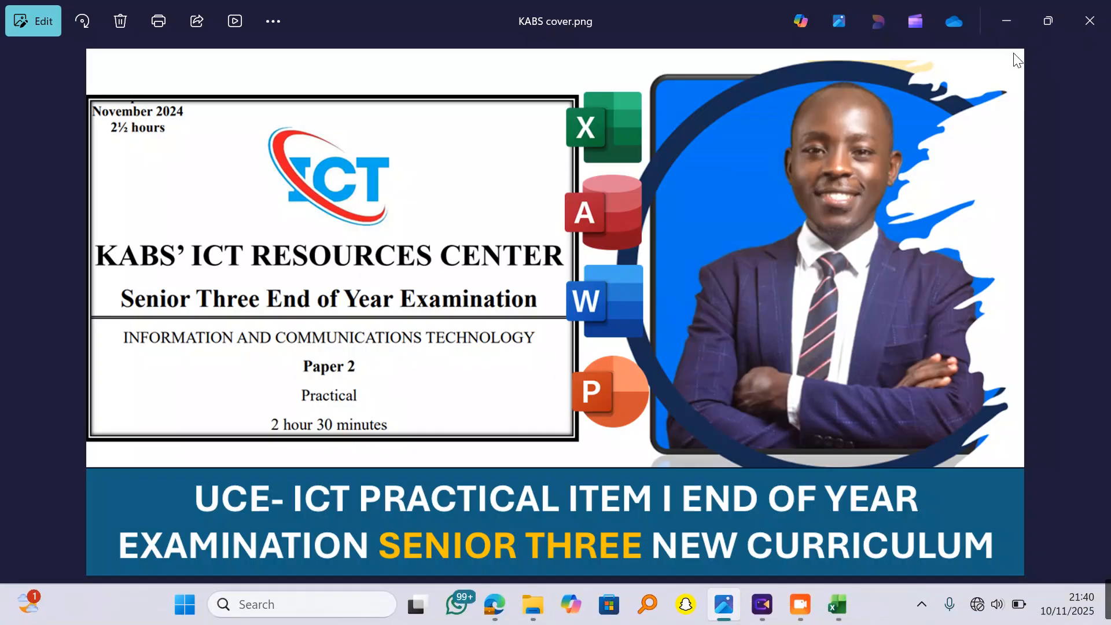
pyautogui.click(999, 20)
pyautogui.click(735, 334)
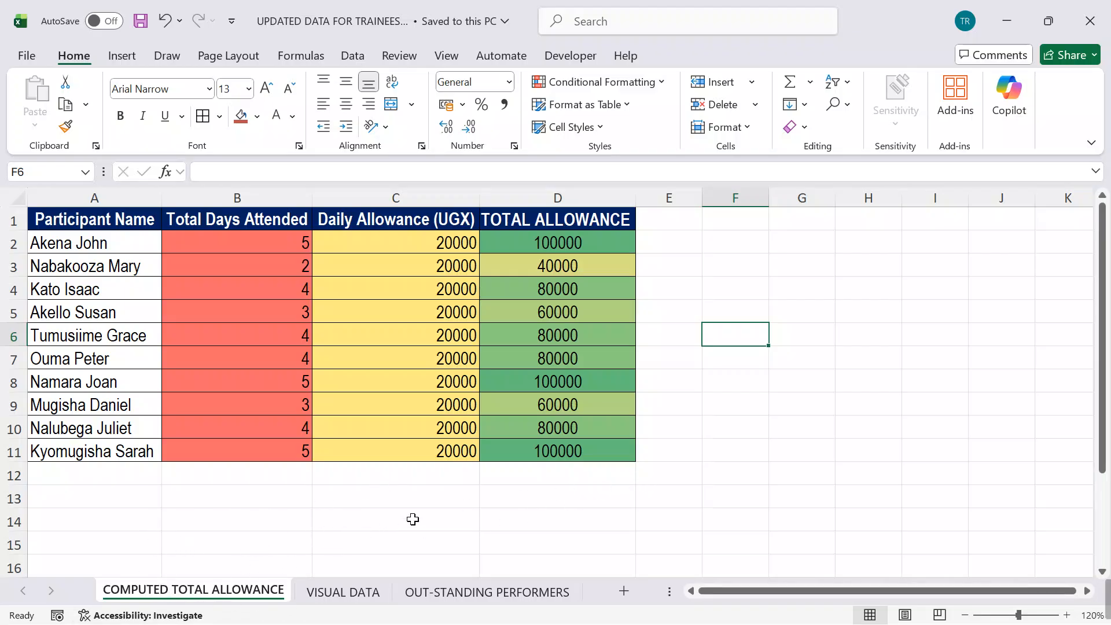
pyautogui.click(517, 507)
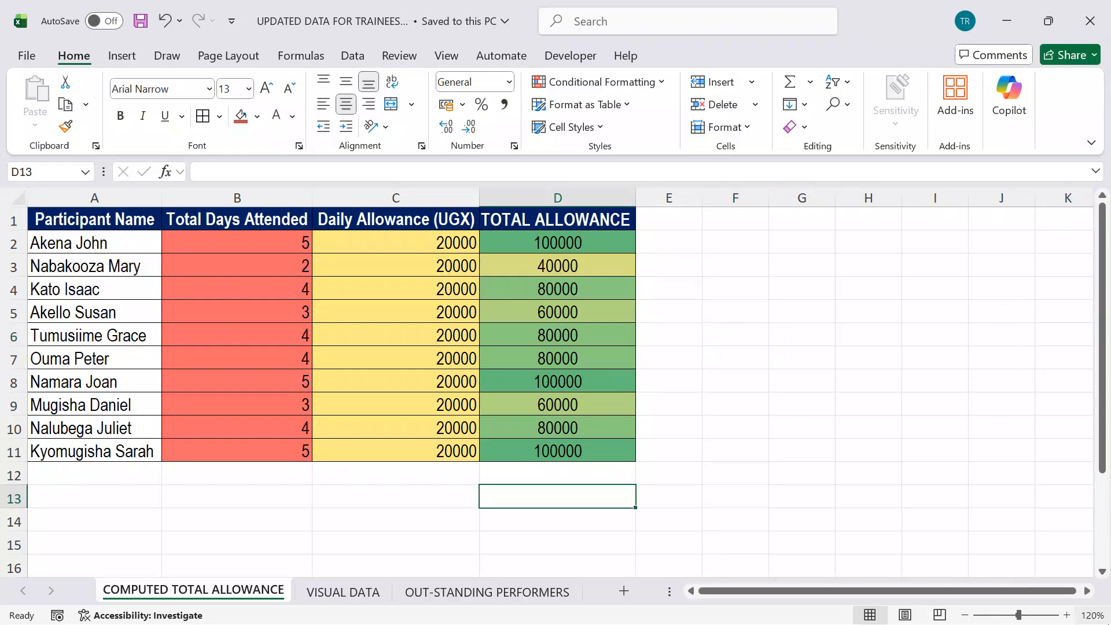
pyautogui.click(875, 376)
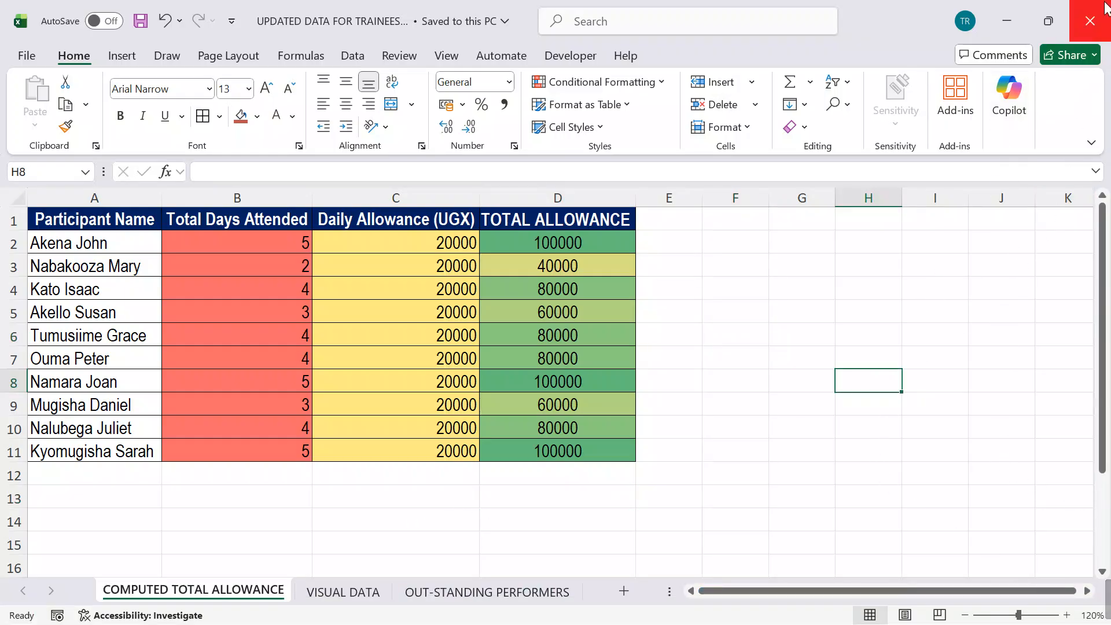
# Step: Close the Excel workbook and create a new Microsoft Access database file in the ITEM ONE folder
pyautogui.click(1090, 21)
pyautogui.click(258, 219)
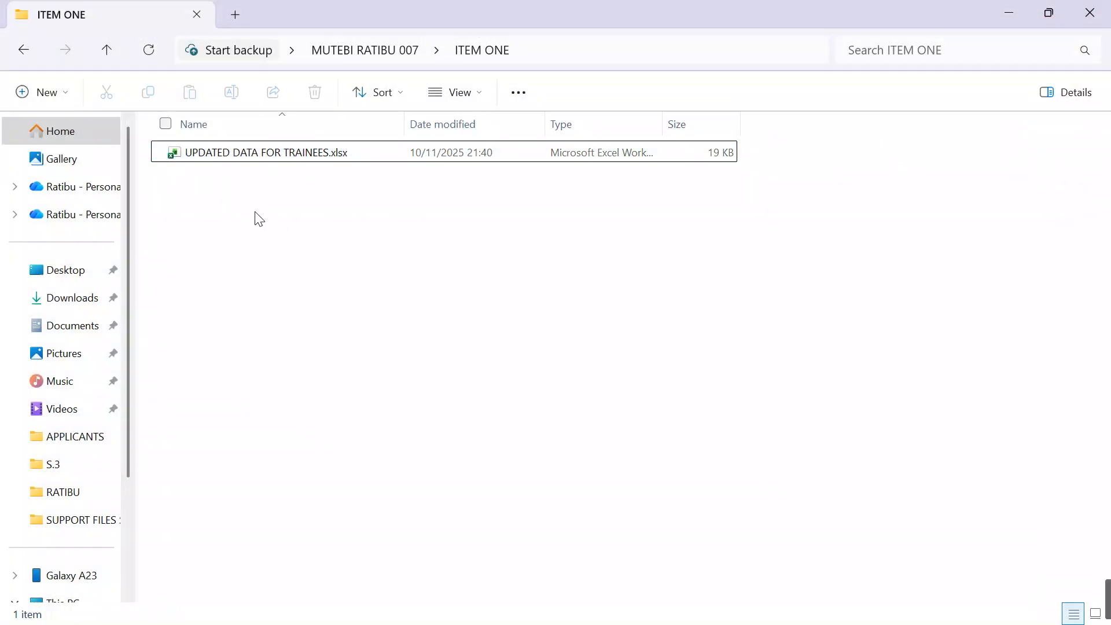
pyautogui.rightClick(201, 209)
pyautogui.moveTo(261, 347)
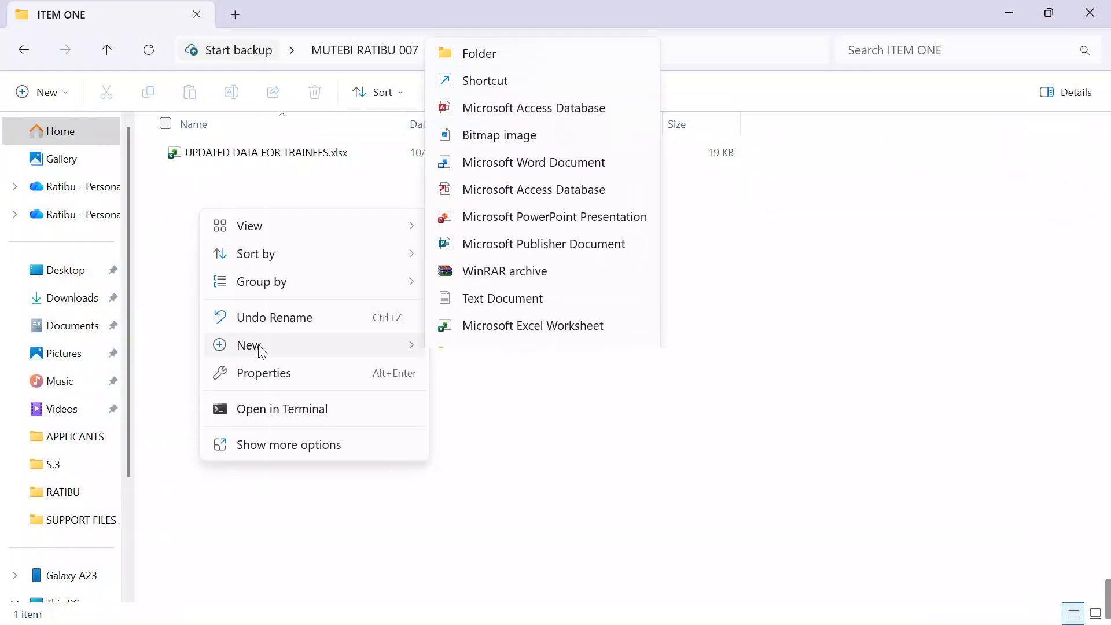
pyautogui.click(496, 71)
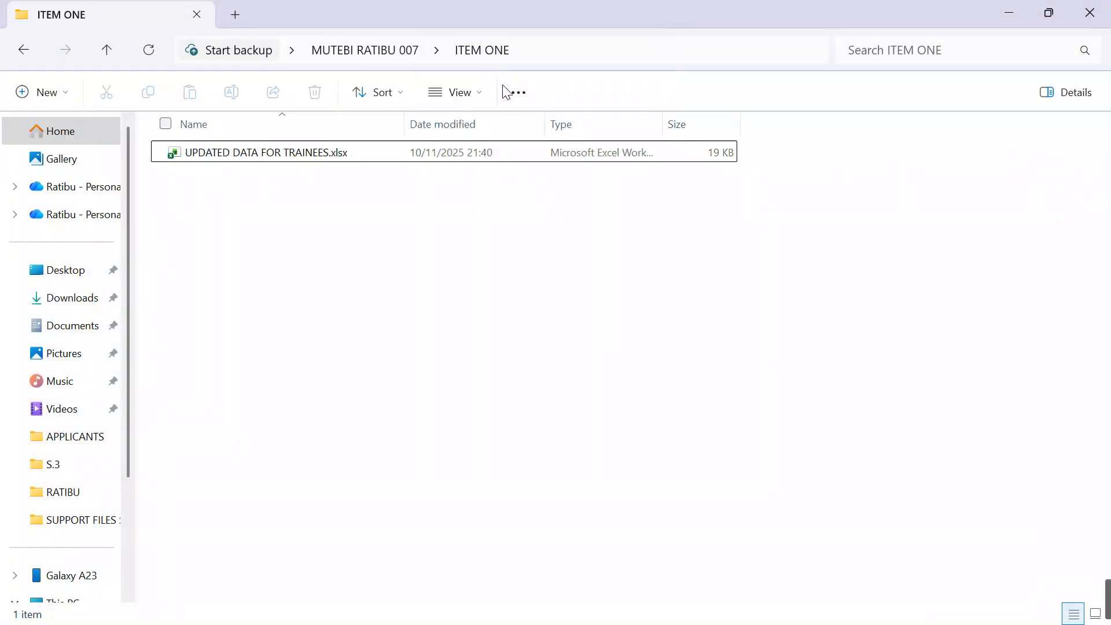
# Step: Name the new Access database file TRAINEES DATABASE, keeping the .accdb extension
pyautogui.press('BackSpace')
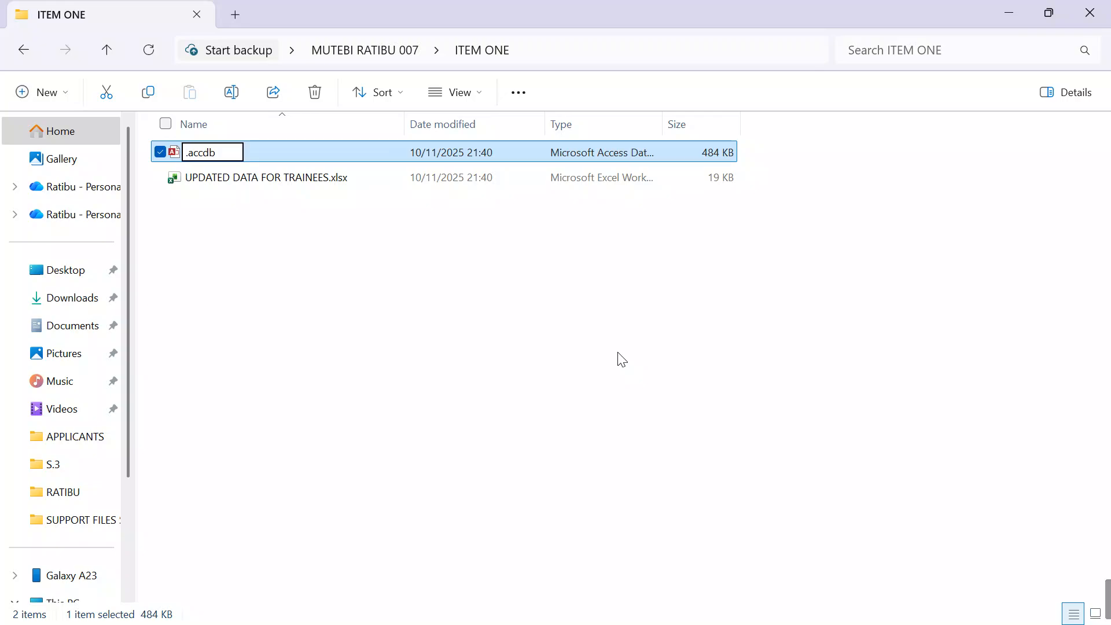
pyautogui.write('T')
pyautogui.write('RAINEES')
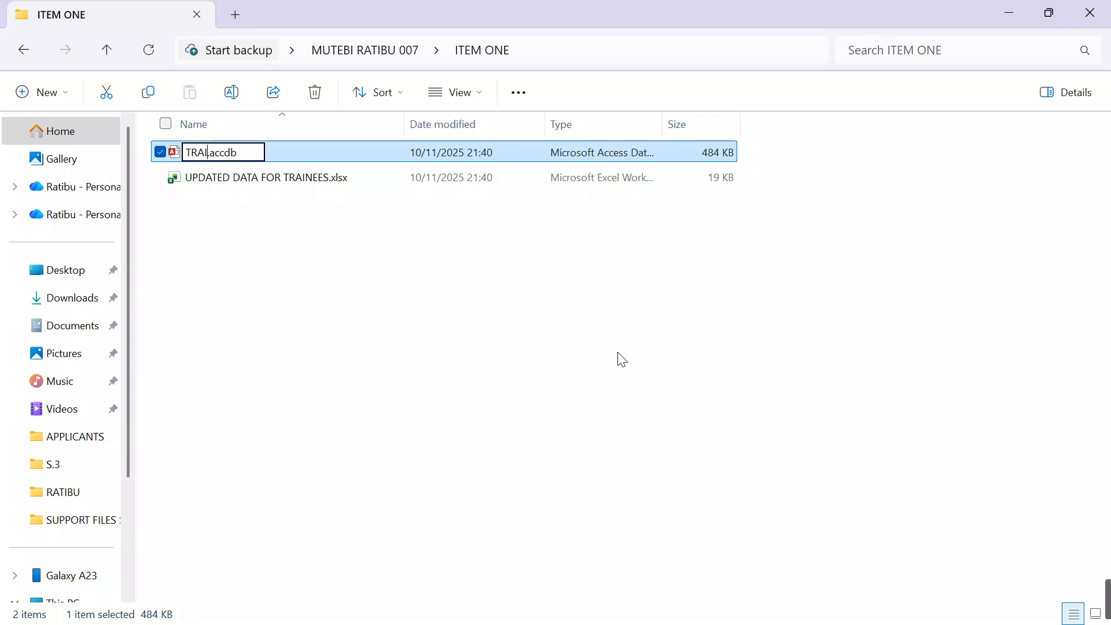
pyautogui.write(' DCATA')
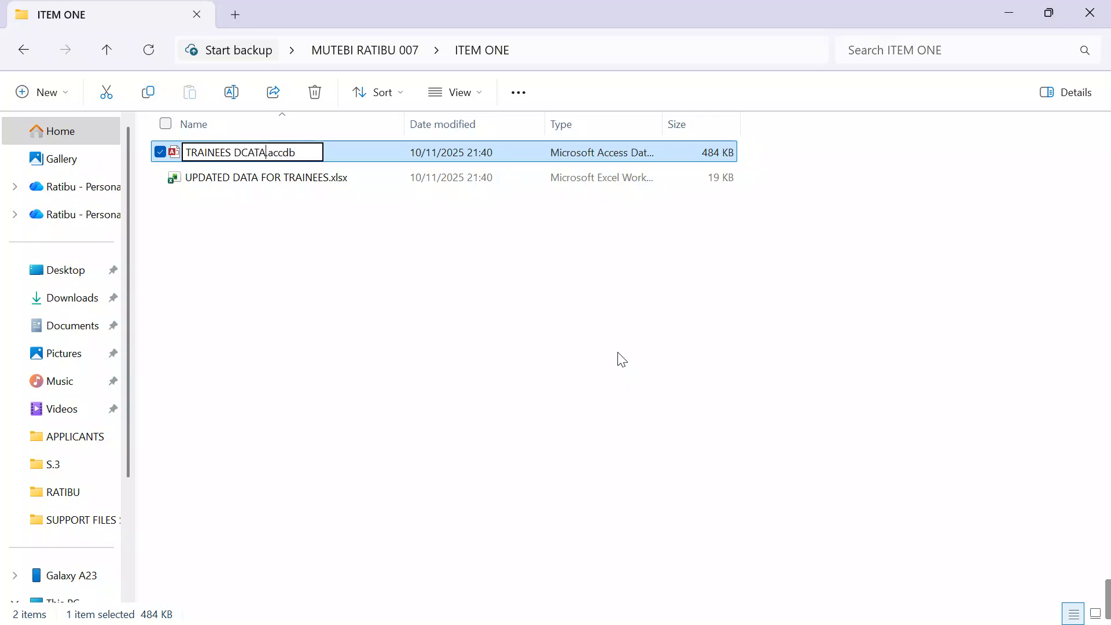
pyautogui.press('BackSpace')
pyautogui.press('BackSpace')
pyautogui.press('BackSpace')
pyautogui.press('BackSpace')
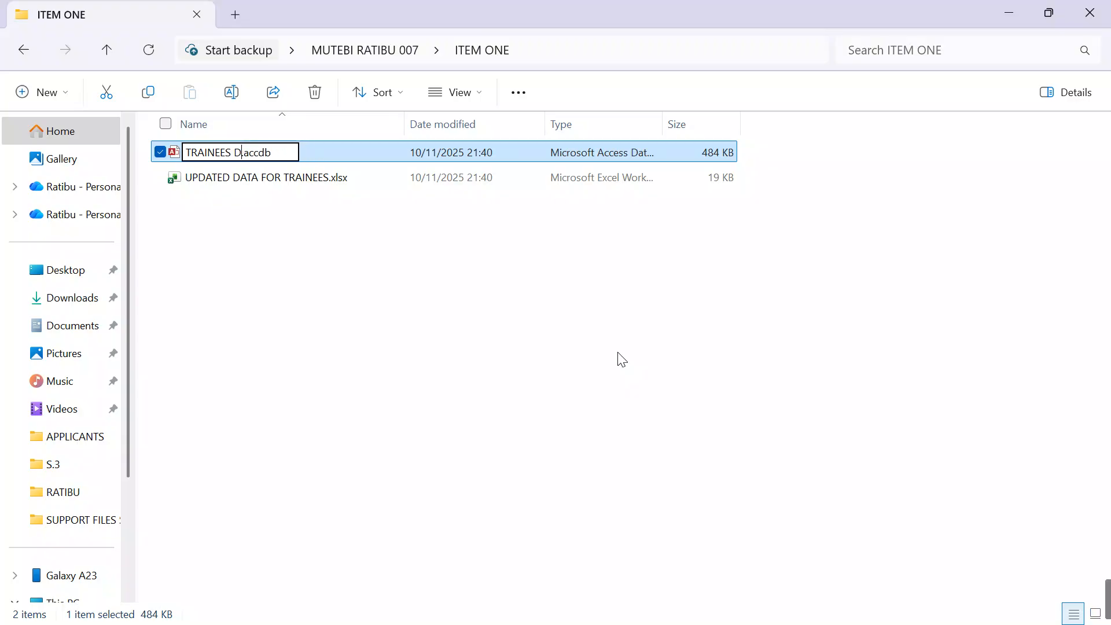
pyautogui.write('ATABASE')
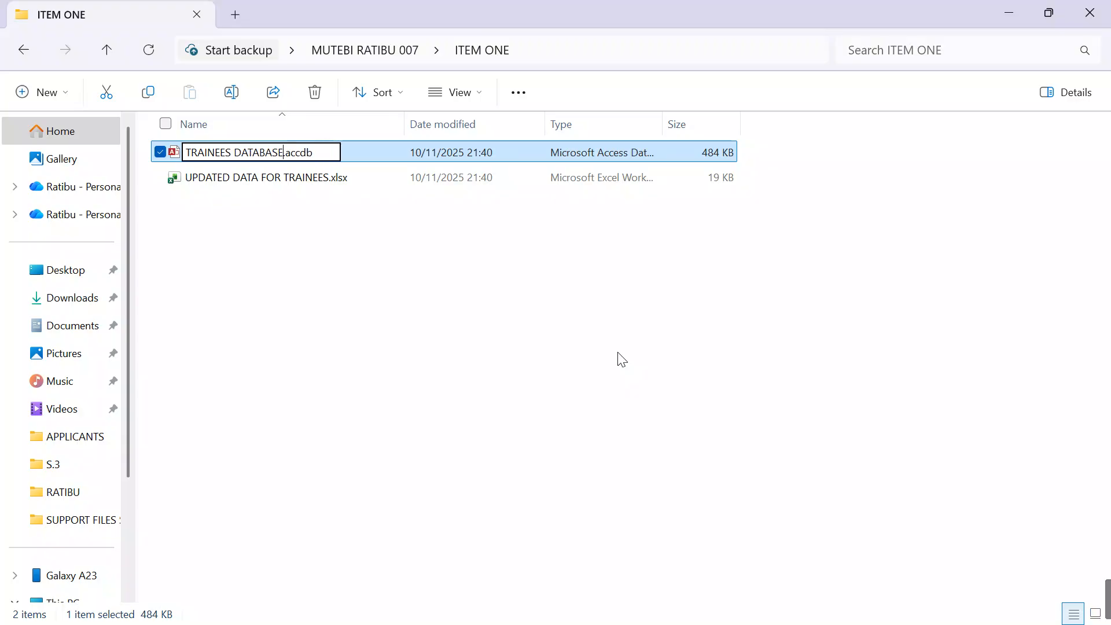
pyautogui.press('Return')
# Step: Open TRAINEES DATABASE.accdb in Access and enable its disabled content
pyautogui.click(268, 158)
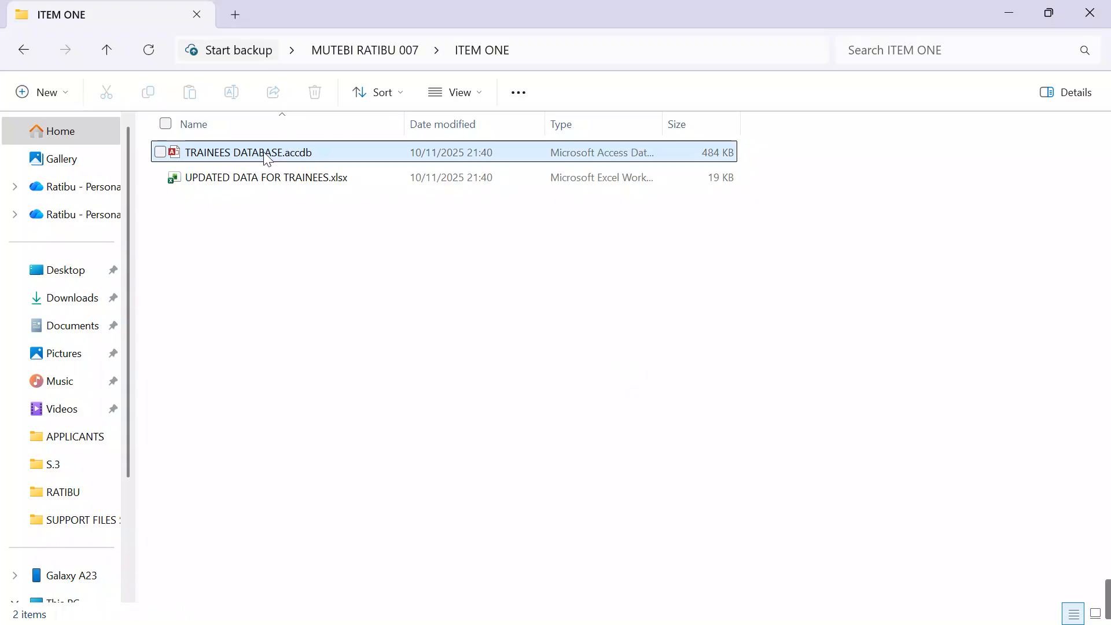
pyautogui.doubleClick(266, 158)
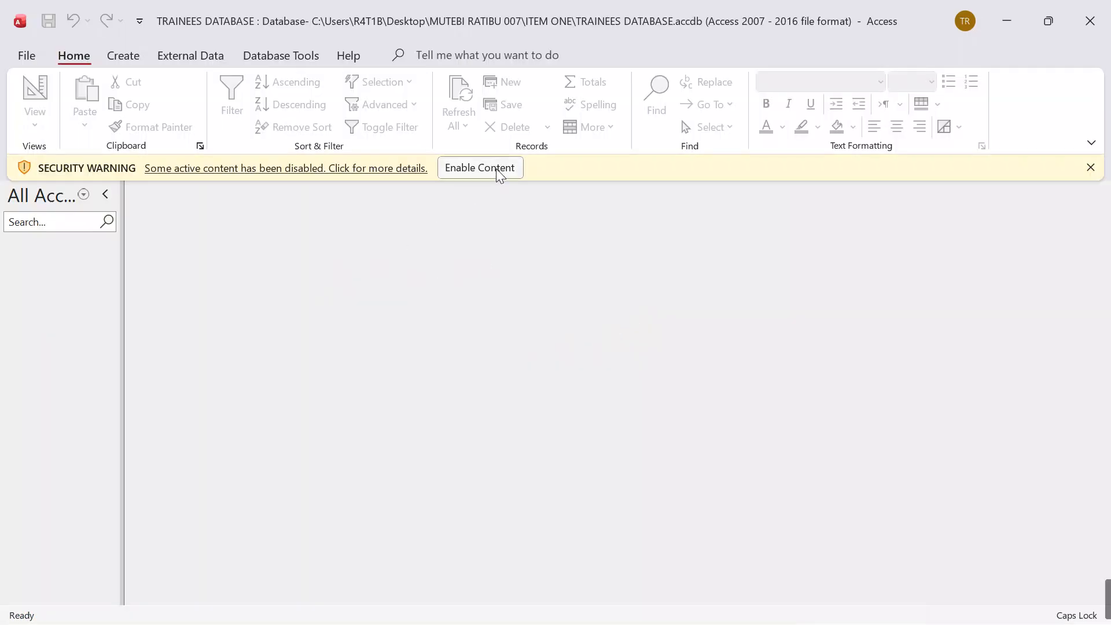
pyautogui.click(483, 168)
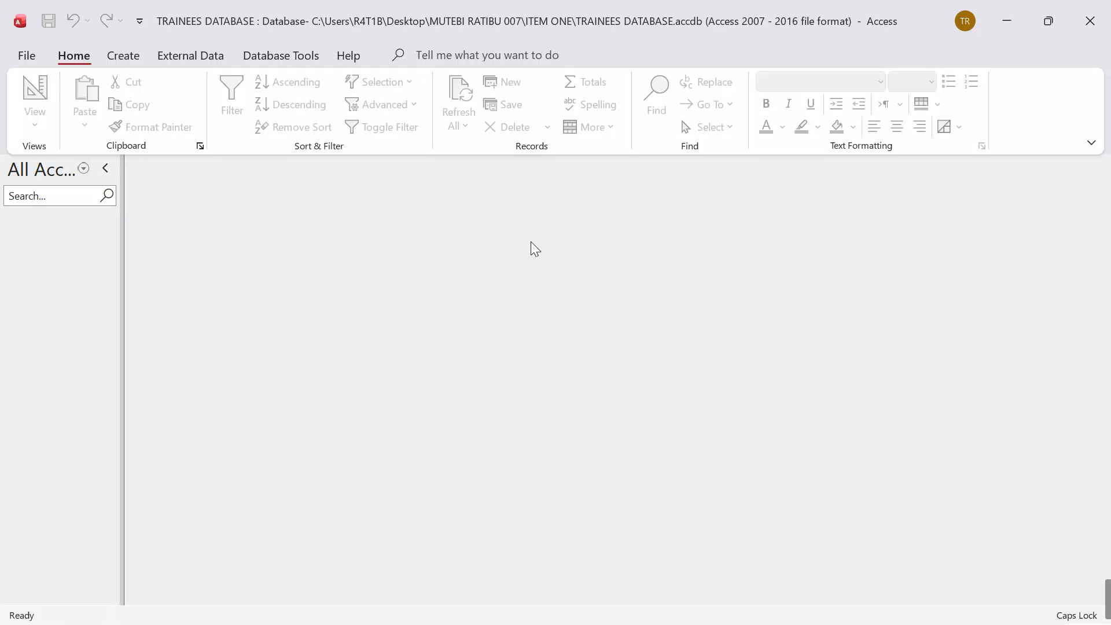
# Step: Start importing external data from an Excel file into the database
pyautogui.click(196, 61)
pyautogui.click(59, 121)
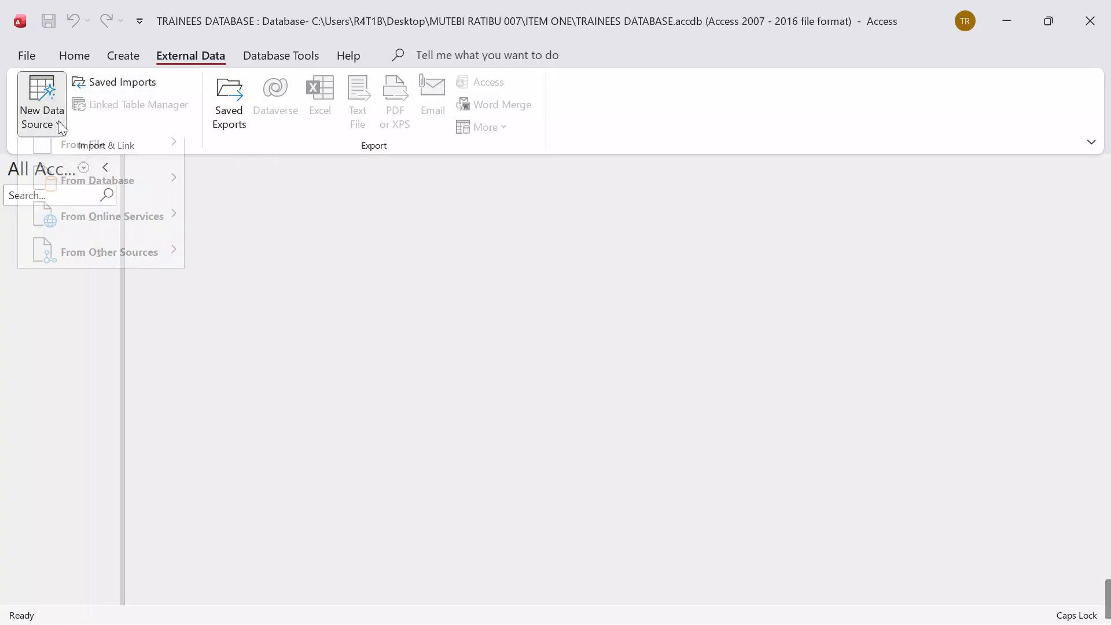
pyautogui.moveTo(75, 164)
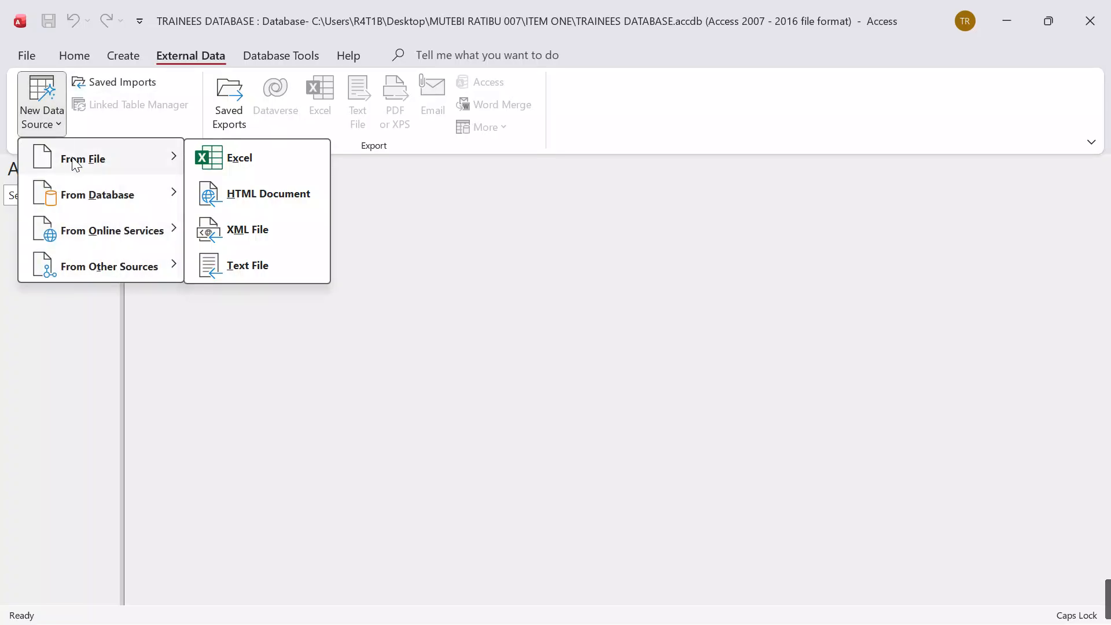
pyautogui.click(241, 162)
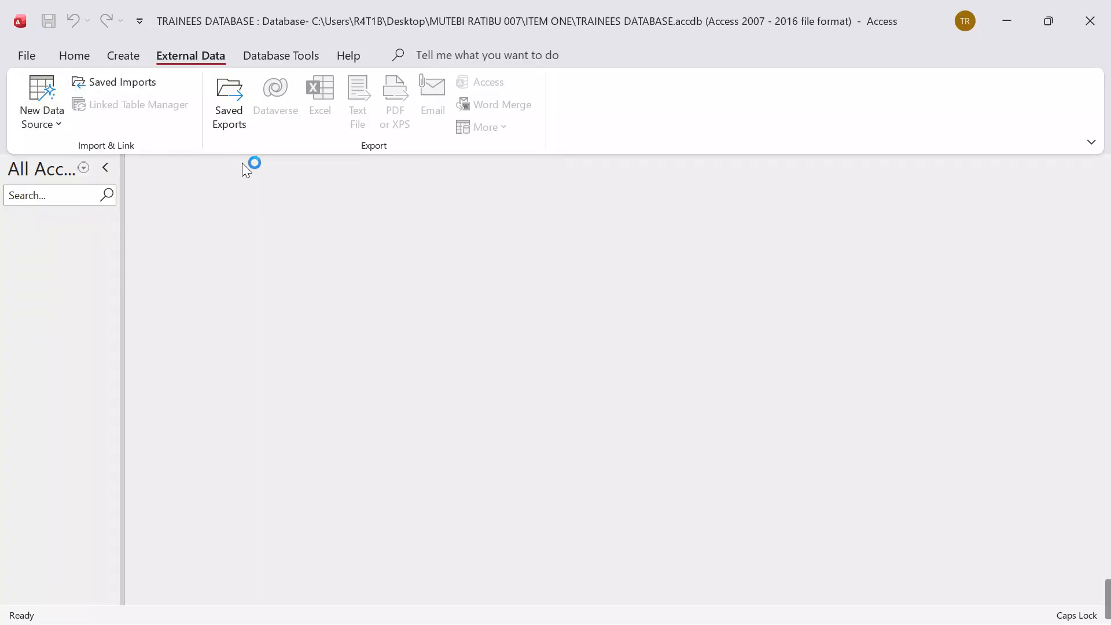
# Step: Choose UPDATED DATA FOR TRAINEES.xlsx from the ITEM ONE folder as the import source for a new table and continue to the import wizard
pyautogui.click(813, 199)
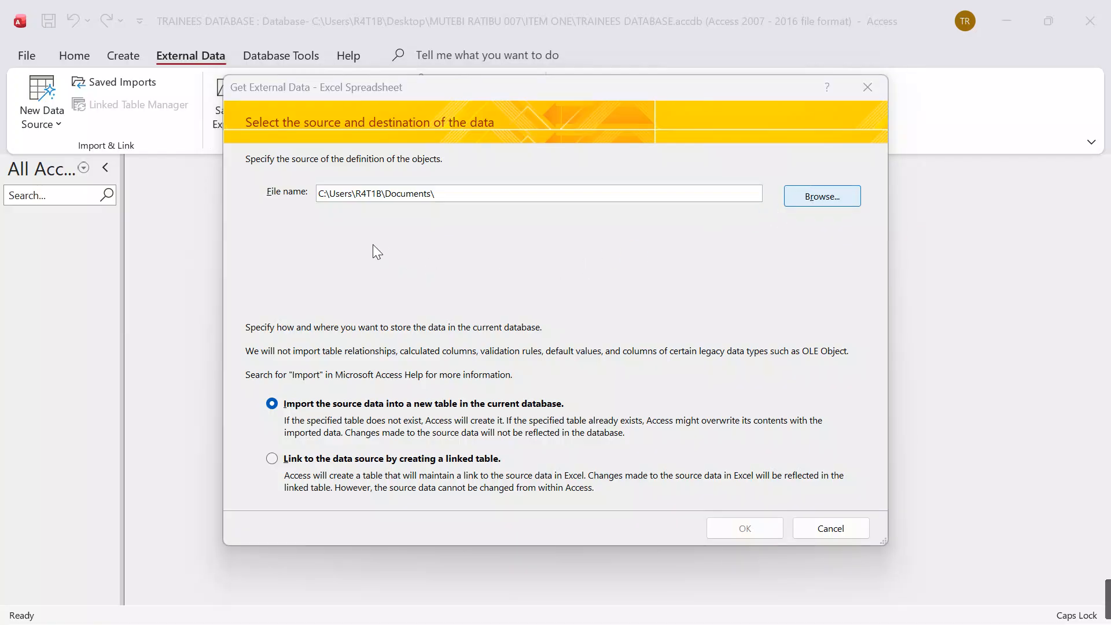
pyautogui.scroll(-1, 285, 320)
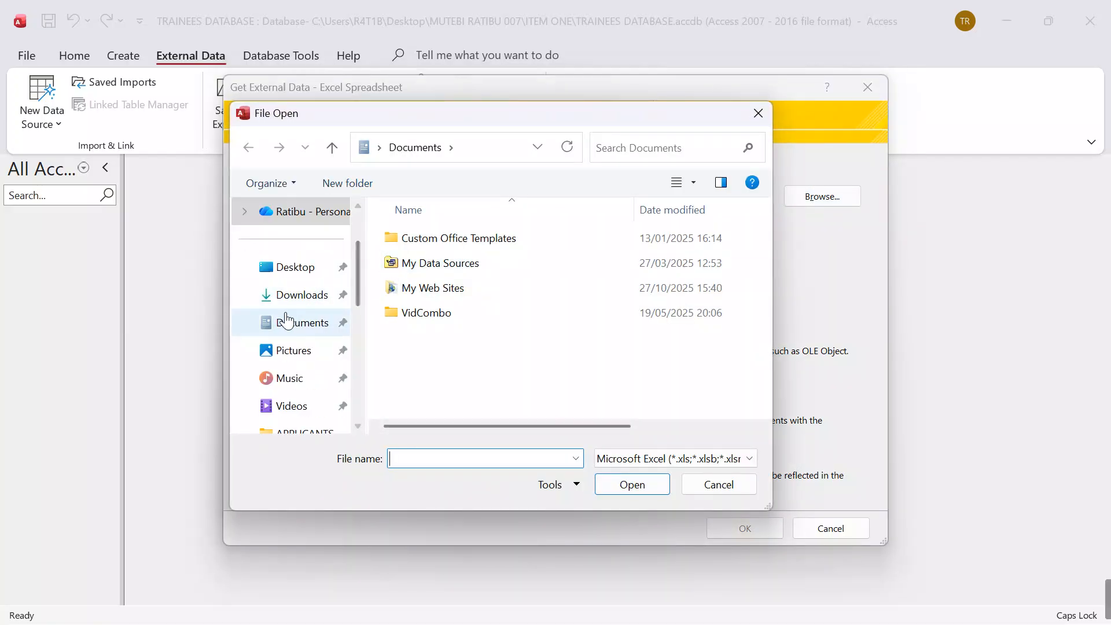
pyautogui.click(297, 271)
pyautogui.scroll(-4, 497, 357)
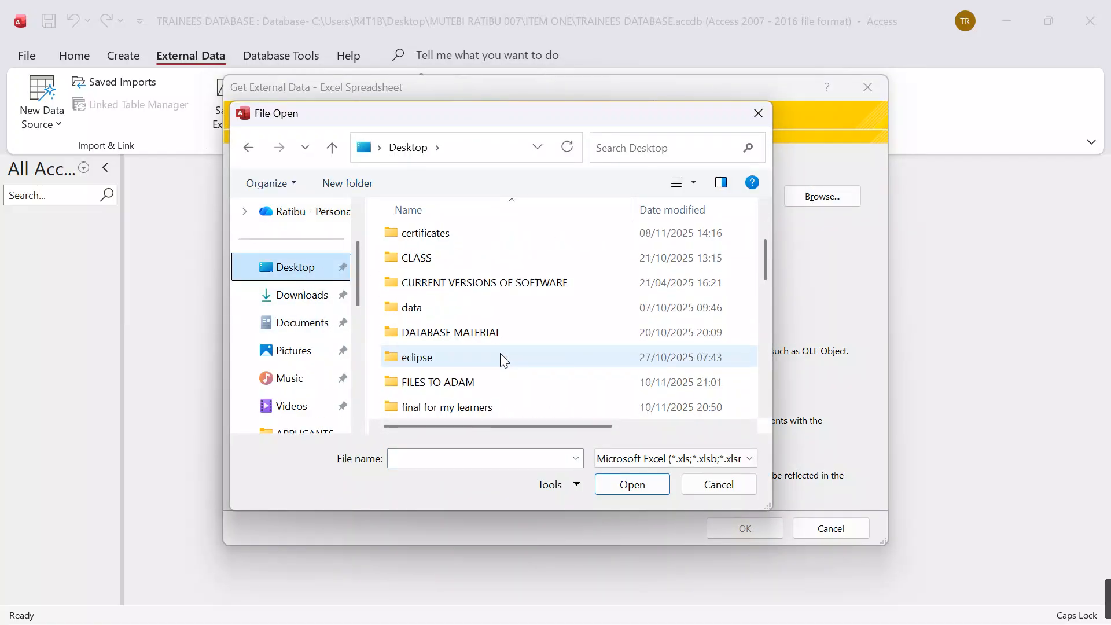
pyautogui.doubleClick(489, 381)
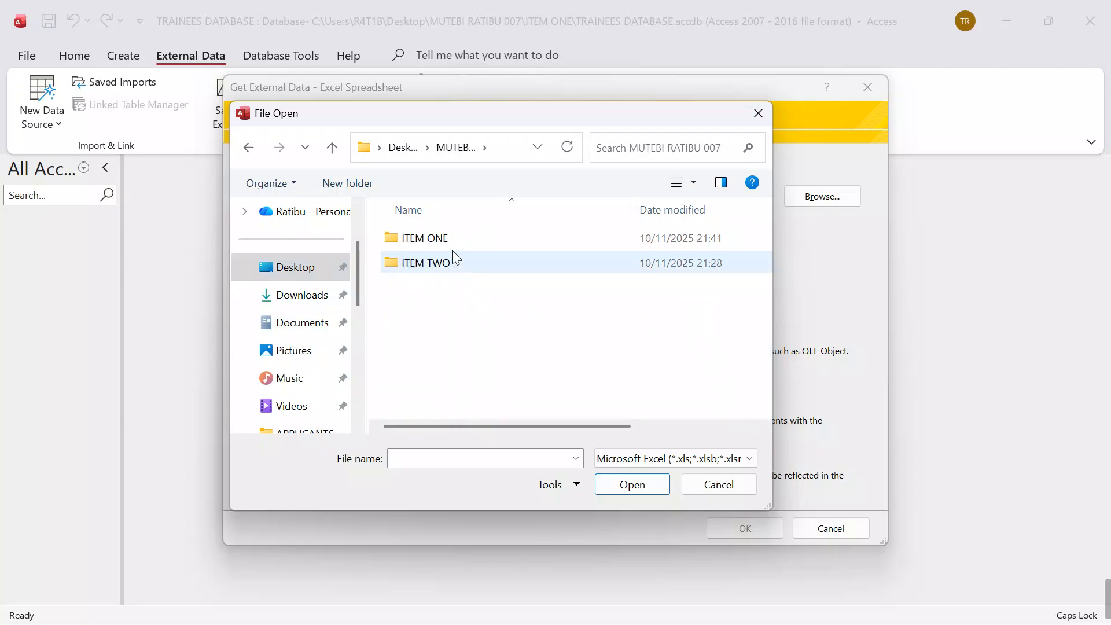
pyautogui.doubleClick(453, 243)
pyautogui.click(455, 248)
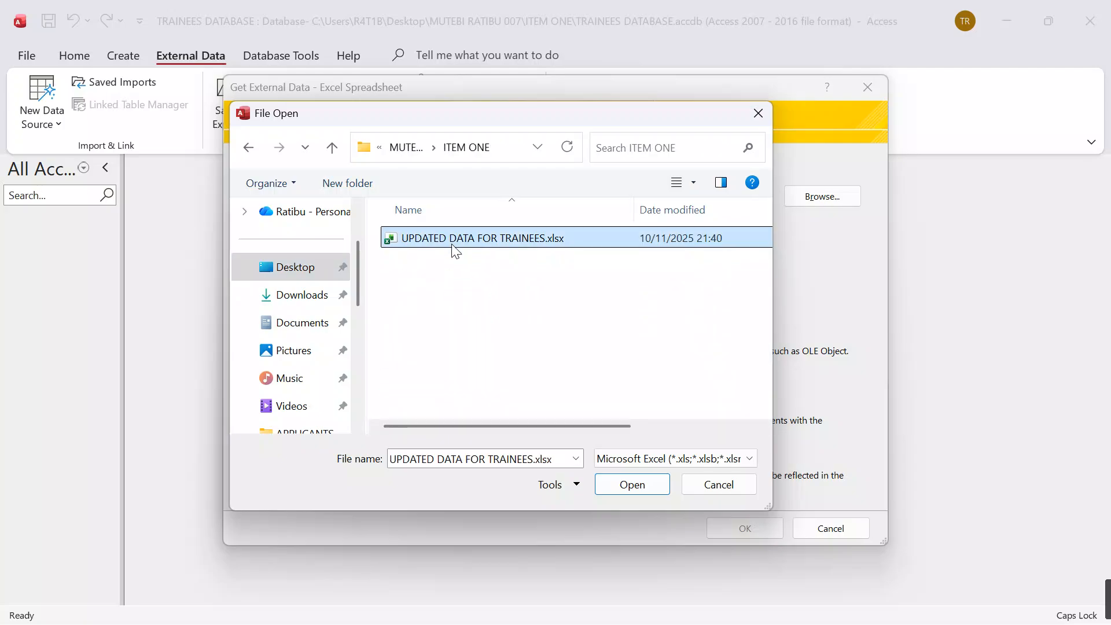
pyautogui.click(642, 491)
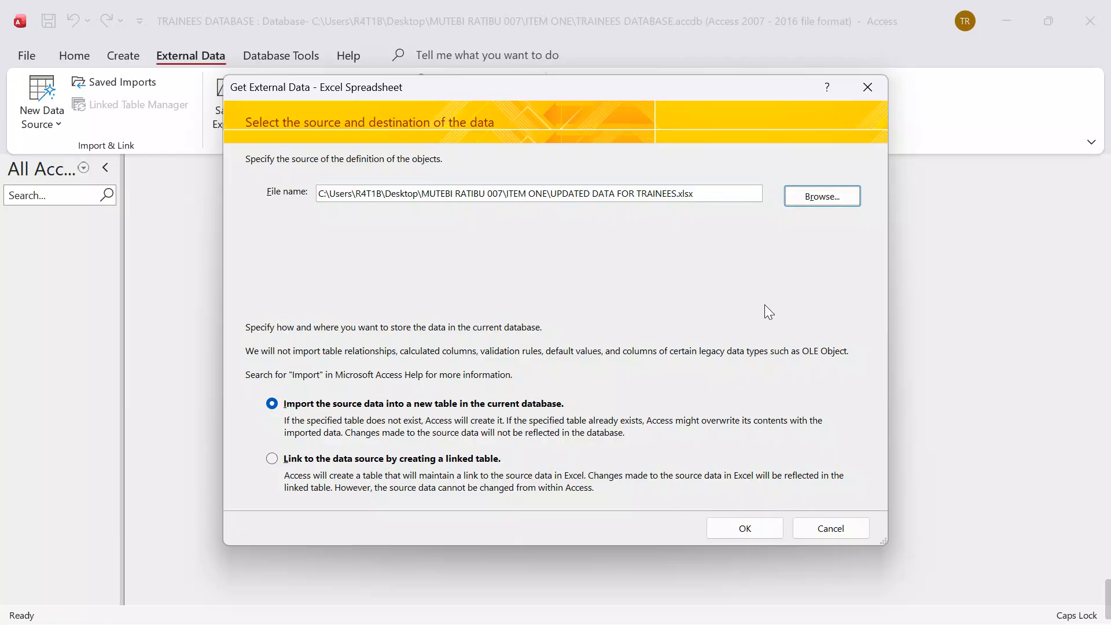
pyautogui.click(751, 527)
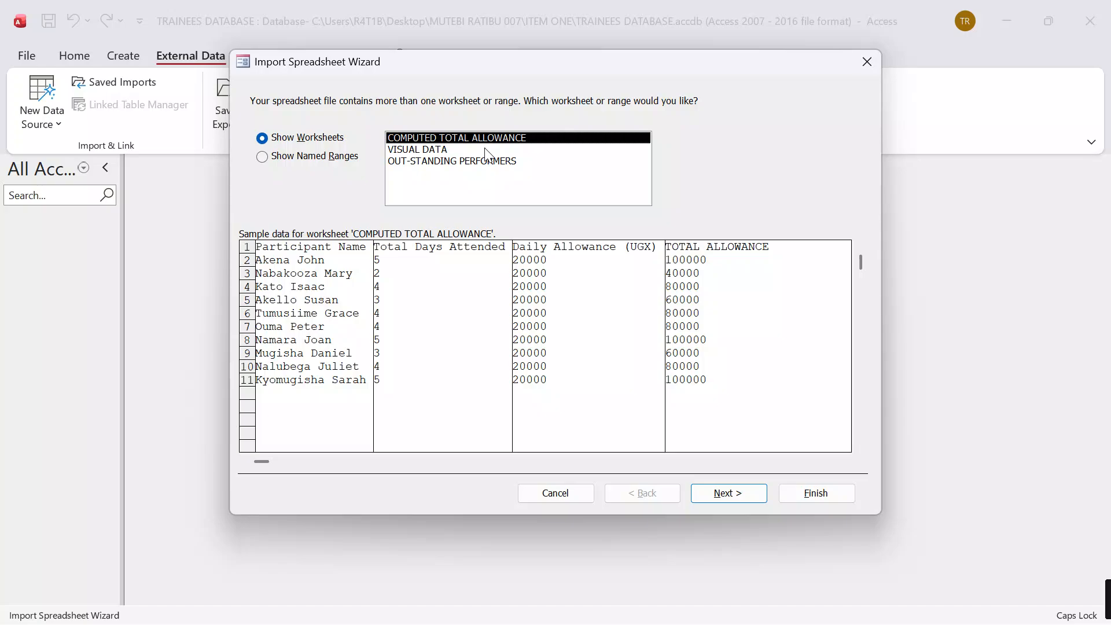
# Step: Import the COMPUTED TOTAL ALLOWANCE worksheet as a same-named table, using first-row headings and an Access-added primary key, without saving the import steps
pyautogui.click(719, 489)
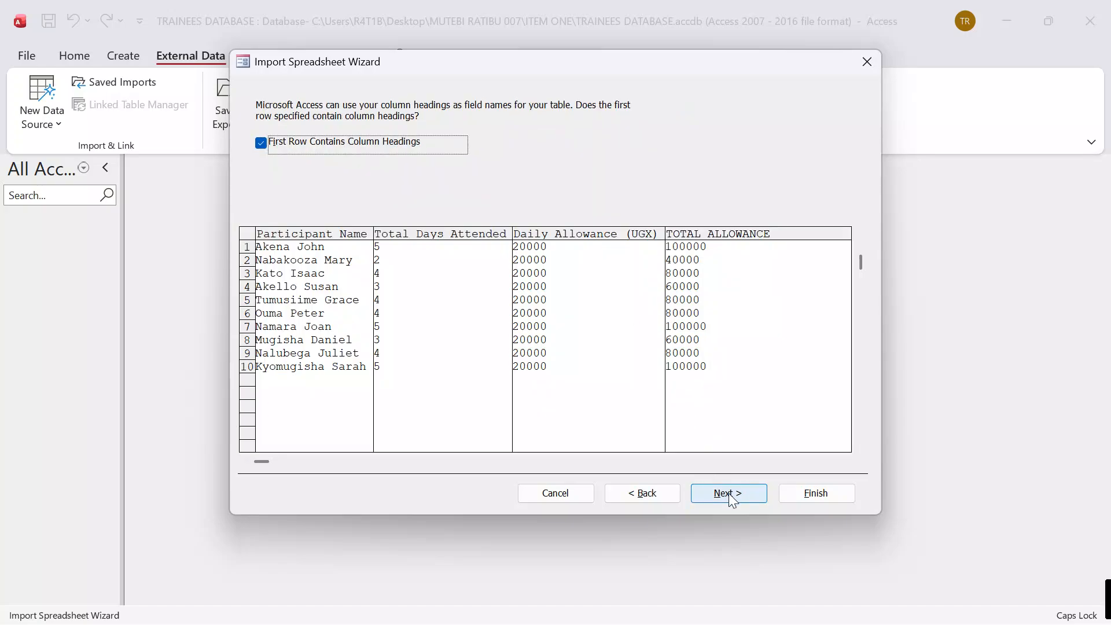
pyautogui.click(731, 498)
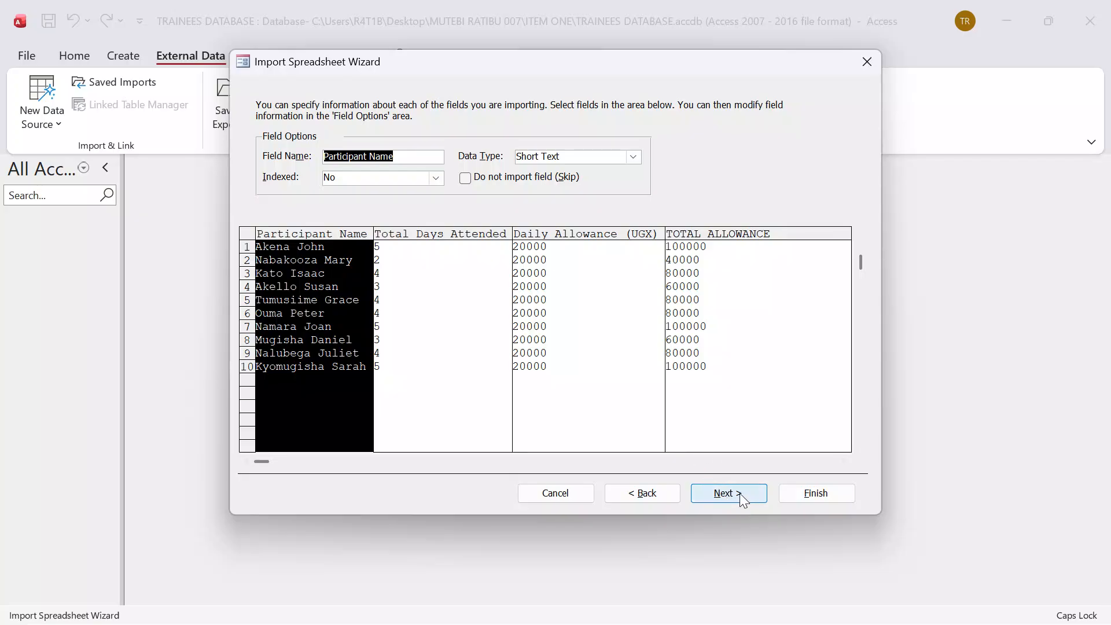
pyautogui.click(742, 496)
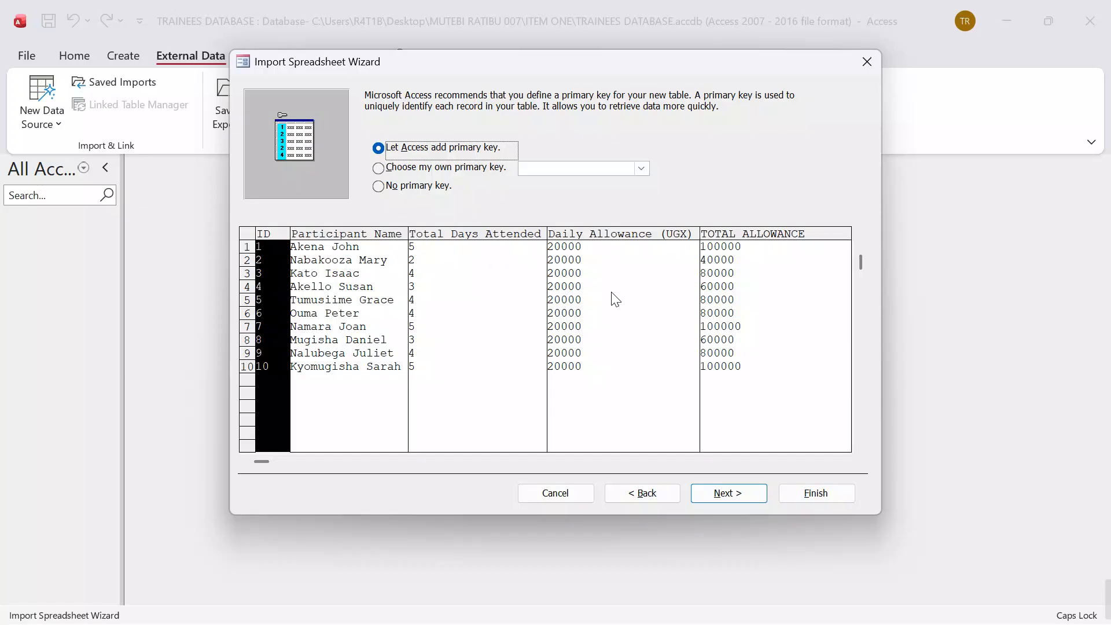
pyautogui.click(735, 489)
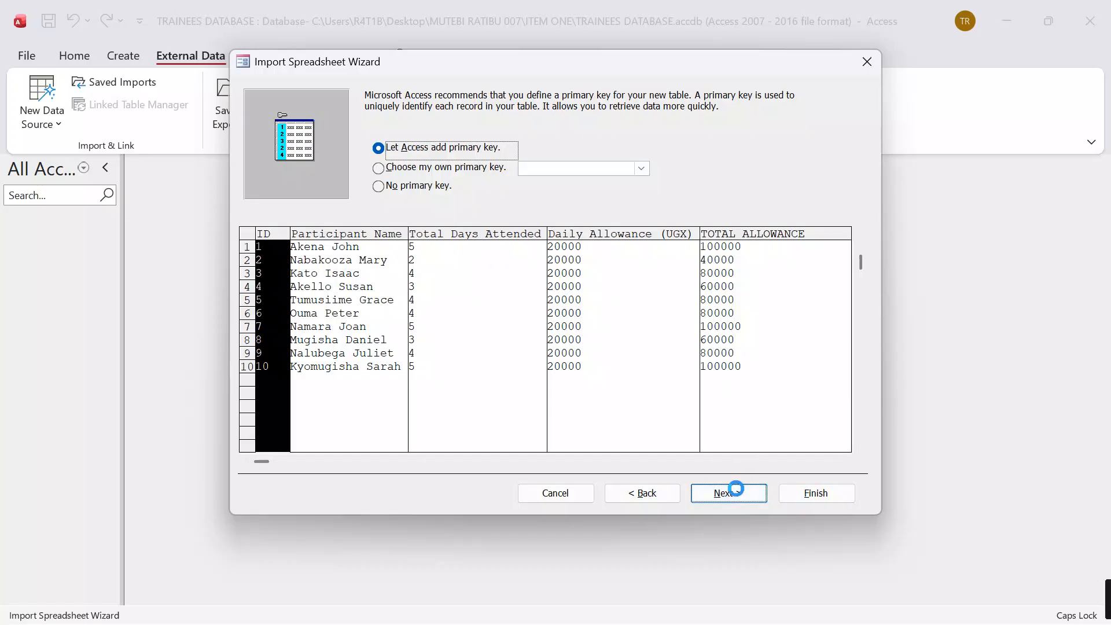
pyautogui.click(816, 493)
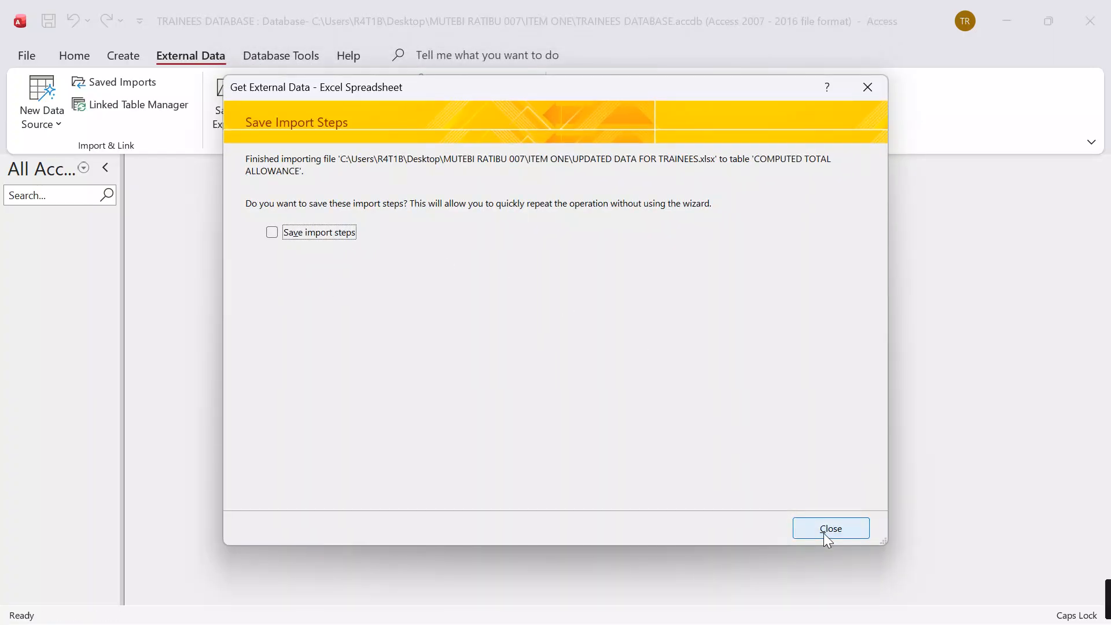
pyautogui.click(827, 530)
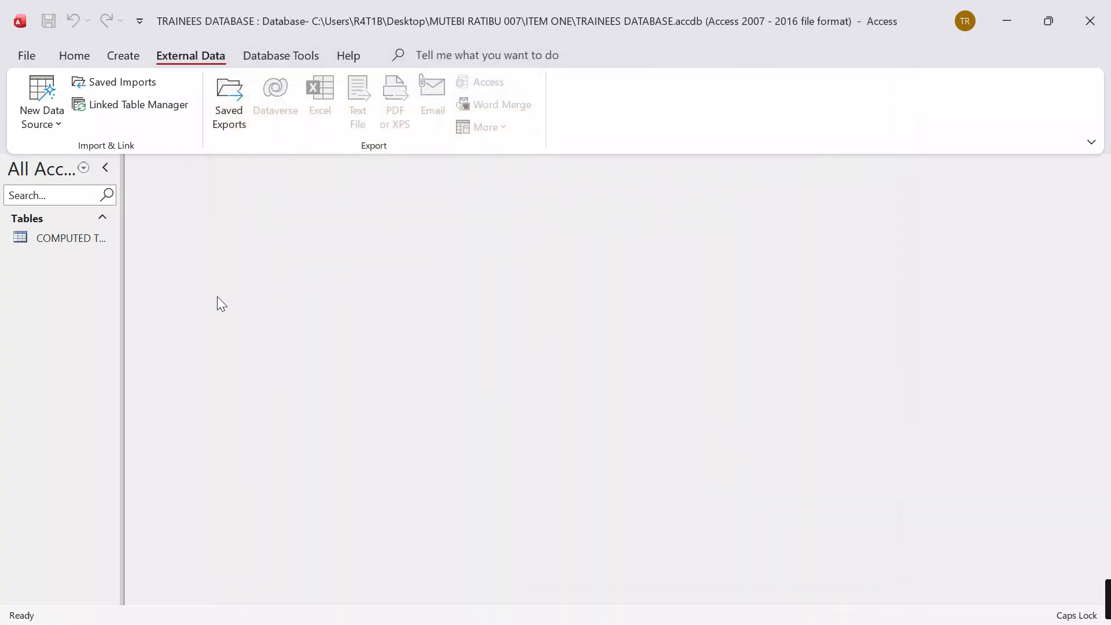
# Step: Open the COMPUTED TOTAL ALLOWANCE table, widen its four columns after ID to fit their headings and contents, and close it
pyautogui.doubleClick(72, 238)
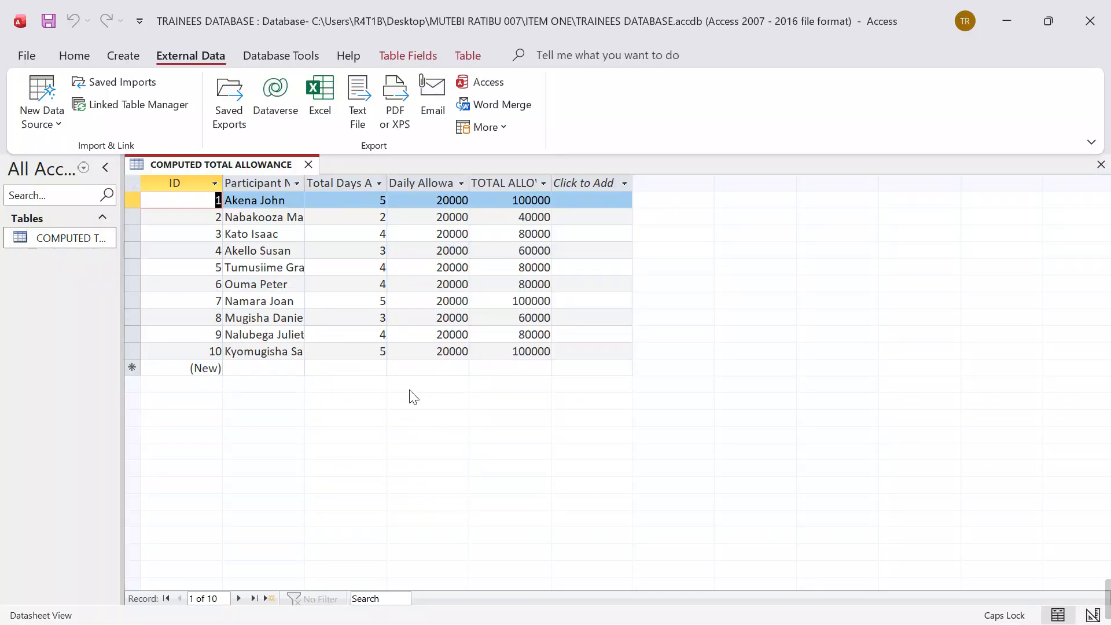
pyautogui.click(72, 242)
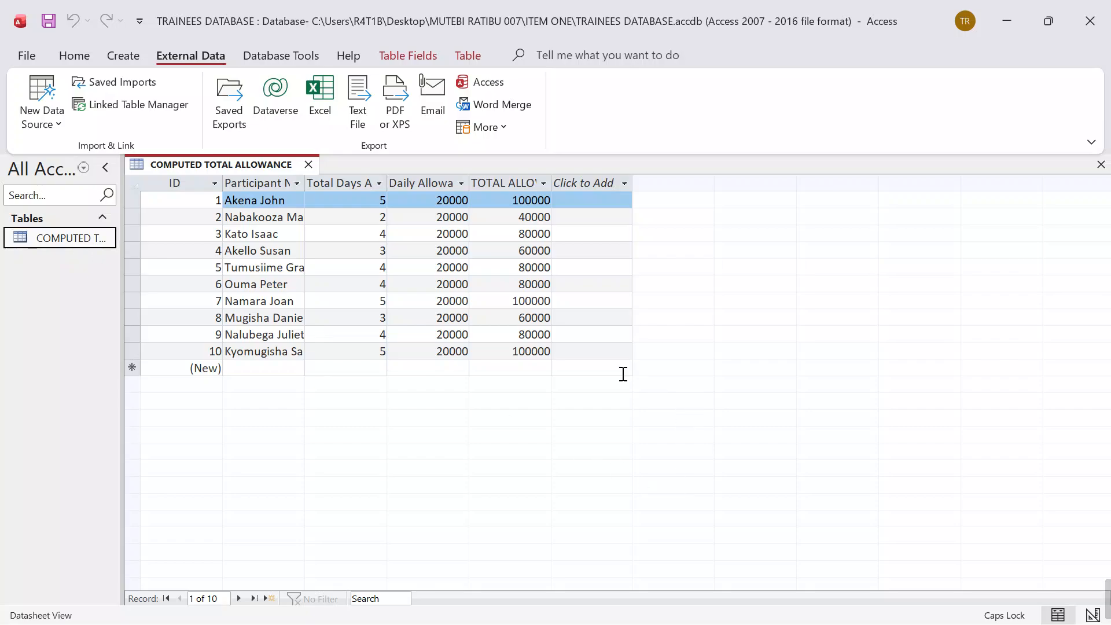
pyautogui.doubleClick(554, 176)
pyautogui.moveTo(469, 176); pyautogui.dragTo(469, 176)
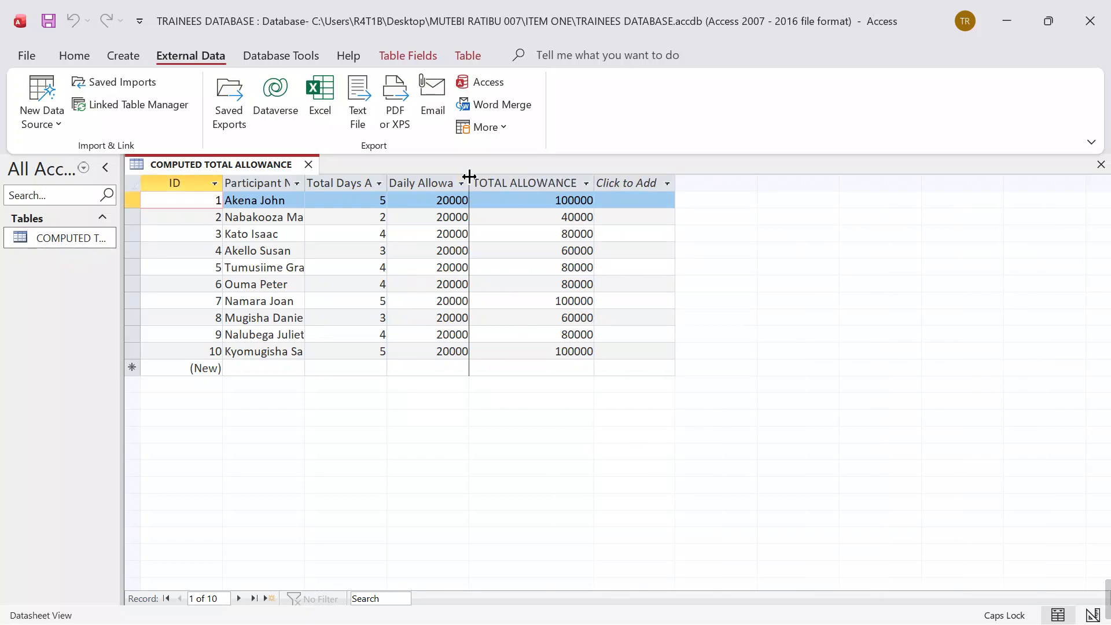
pyautogui.doubleClick(469, 176)
pyautogui.doubleClick(387, 177)
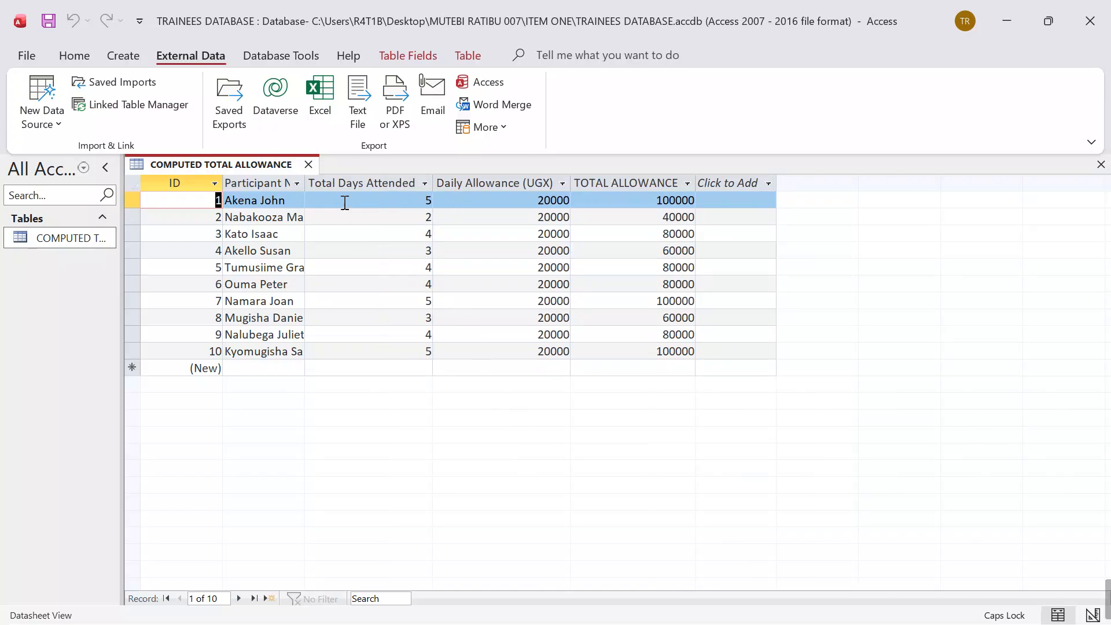
pyautogui.doubleClick(305, 177)
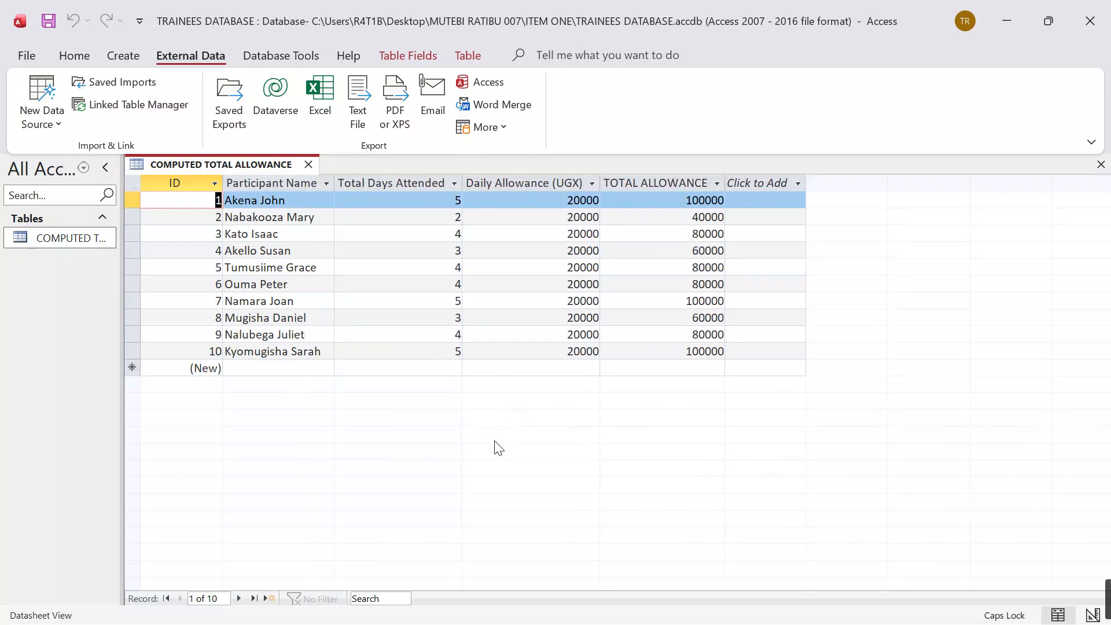
pyautogui.click(308, 165)
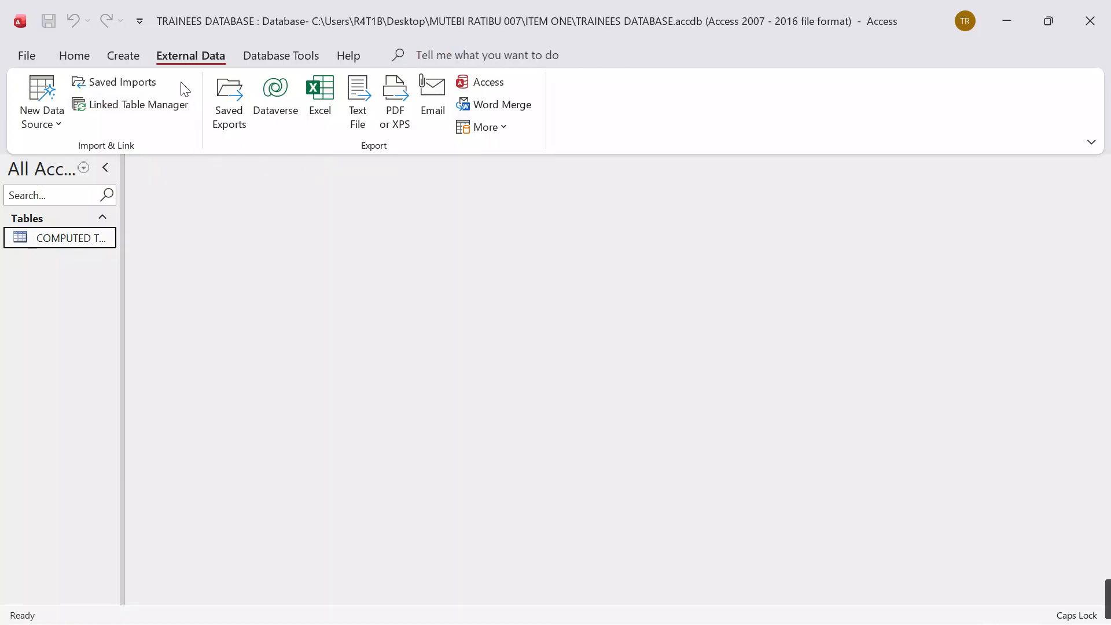
# Step: Start a simple detail query with the Query Wizard, including all fields of the COMPUTED TOTAL ALLOWANCE table
pyautogui.click(123, 56)
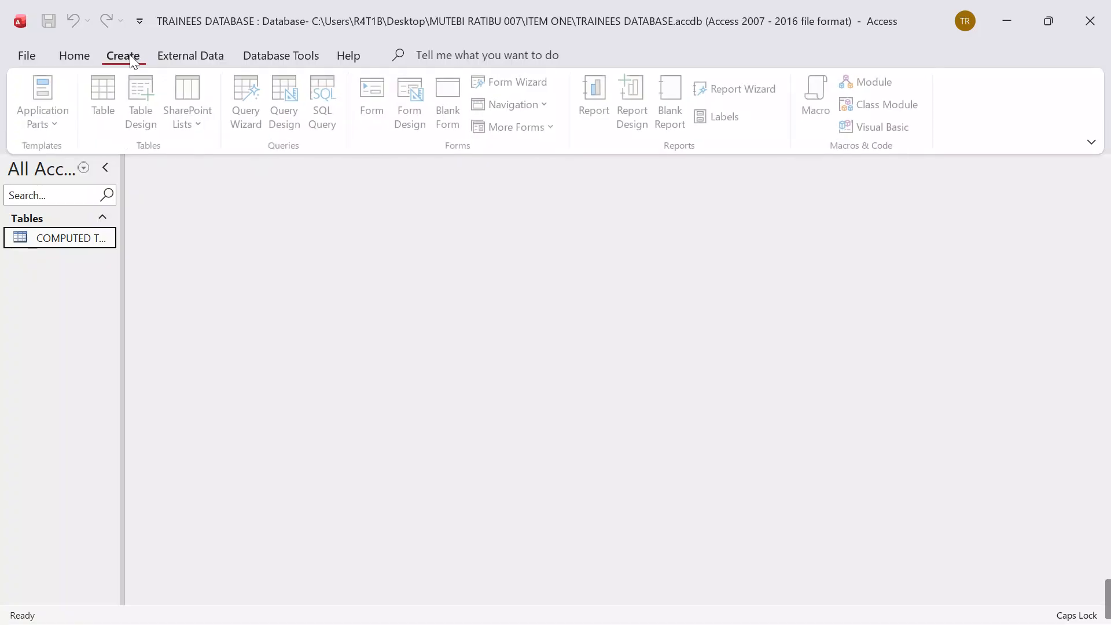
pyautogui.click(251, 94)
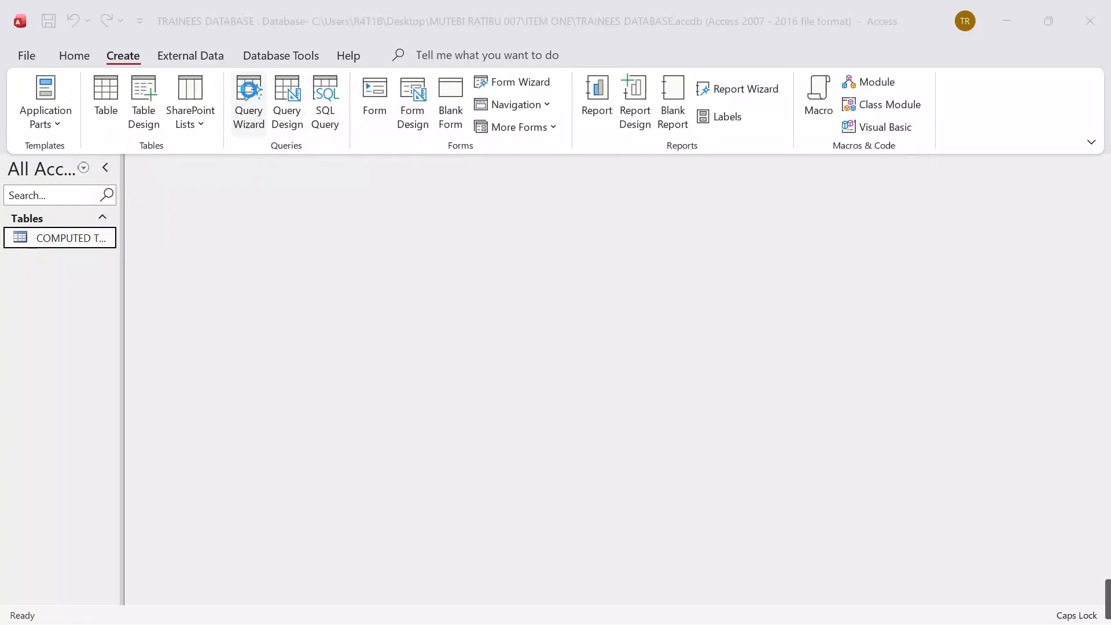
pyautogui.click(603, 358)
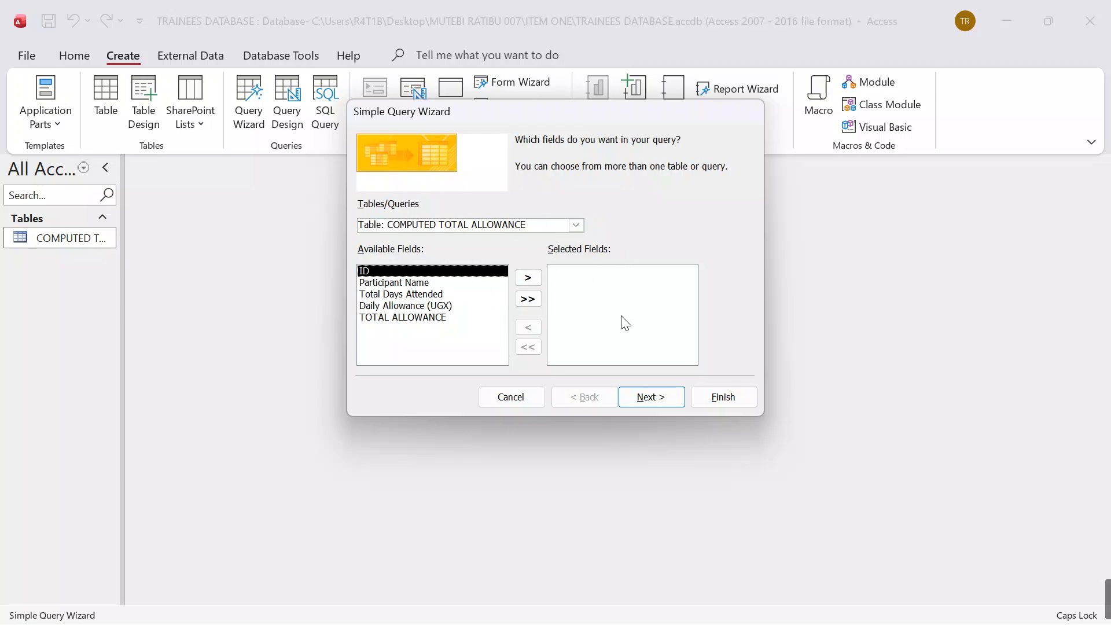
pyautogui.click(528, 299)
pyautogui.click(661, 395)
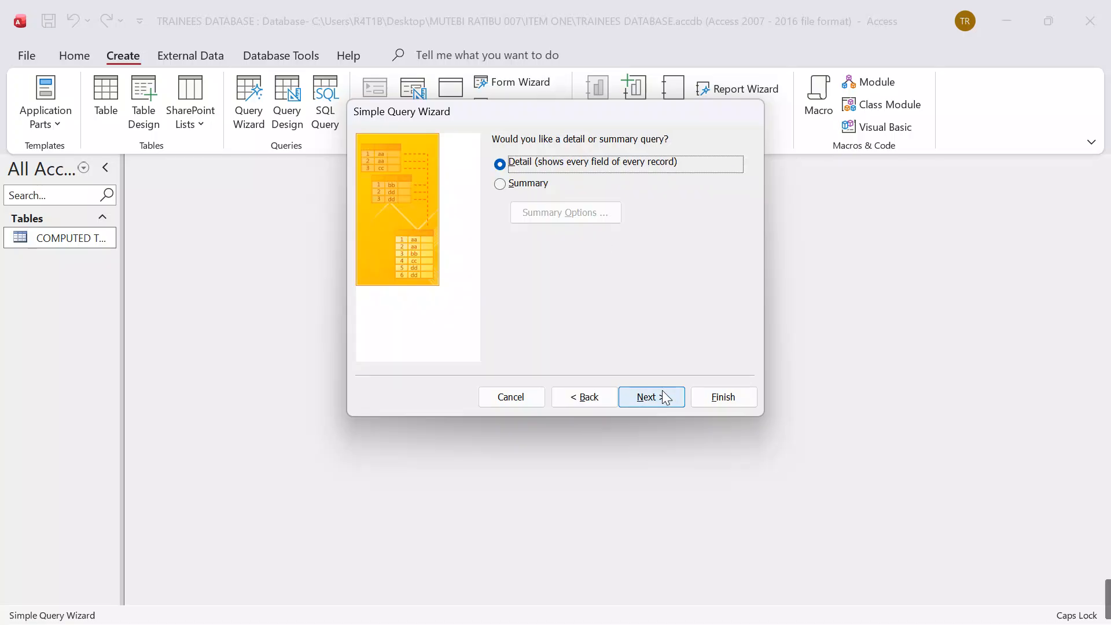
pyautogui.click(664, 399)
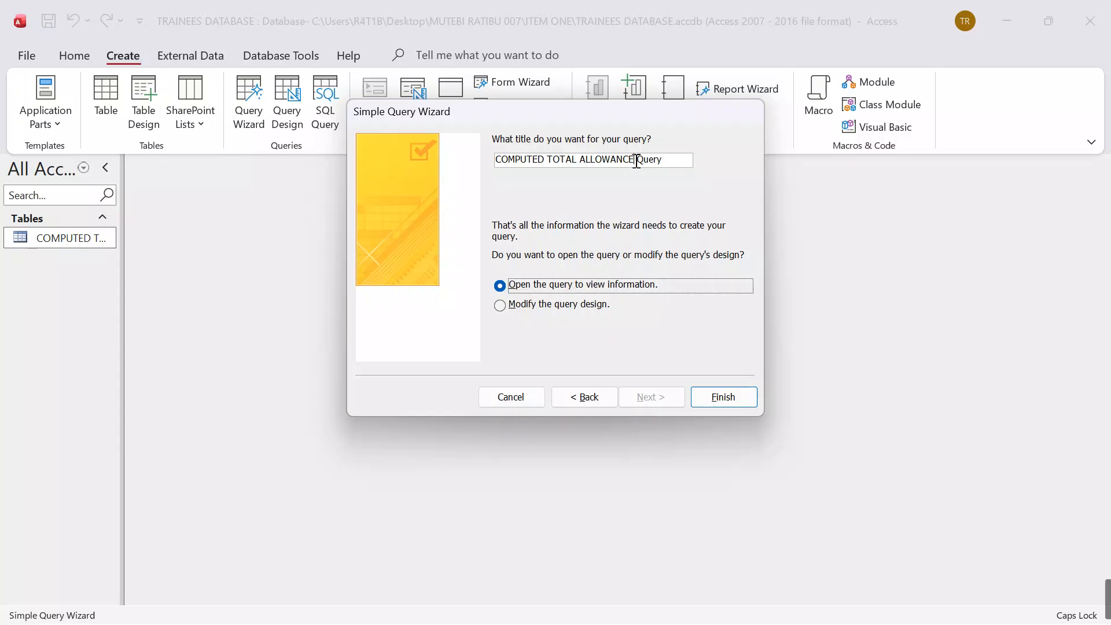
# Step: Title the query OUT STANDING PERFORMER QUERY and finish the wizard with the option to modify the query design
pyautogui.click(637, 161)
pyautogui.press('BackSpace')
pyautogui.press('BackSpace')
pyautogui.press('BackSpace')
pyautogui.press('BackSpace')
pyautogui.press('BackSpace')
pyautogui.press('BackSpace')
pyautogui.press('BackSpace')
pyautogui.press('BackSpace')
pyautogui.press('BackSpace')
pyautogui.press('BackSpace')
pyautogui.press('BackSpace')
pyautogui.press('BackSpace')
pyautogui.press('BackSpace')
pyautogui.press('BackSpace')
pyautogui.press('BackSpace')
pyautogui.press('BackSpace')
pyautogui.press('BackSpace')
pyautogui.press('BackSpace')
pyautogui.press('BackSpace')
pyautogui.press('BackSpace')
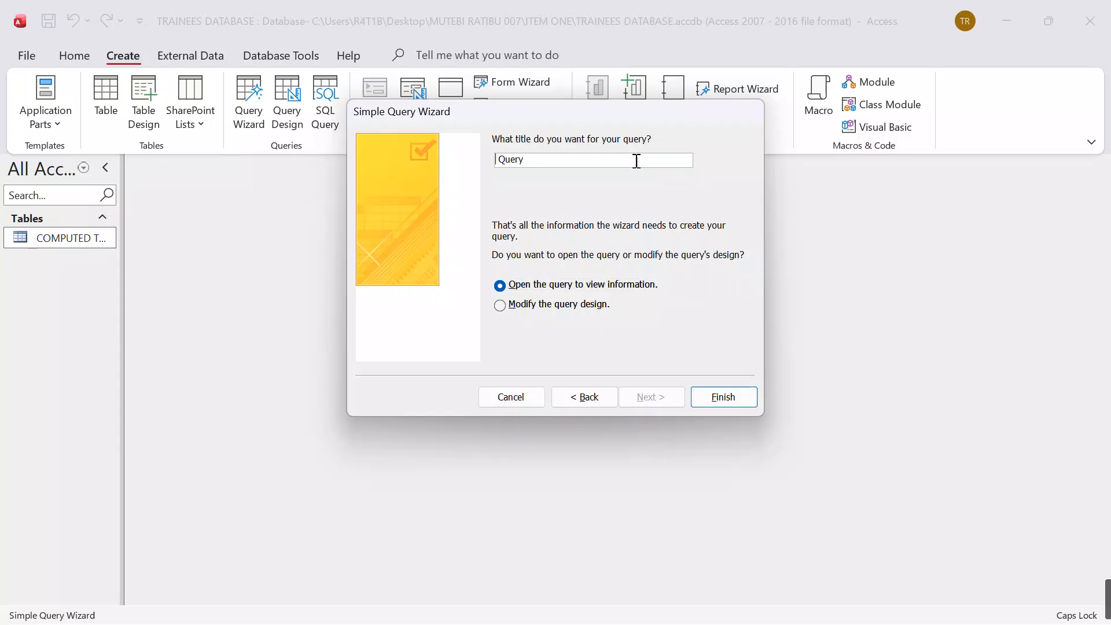
pyautogui.write('OUT STANDING PER')
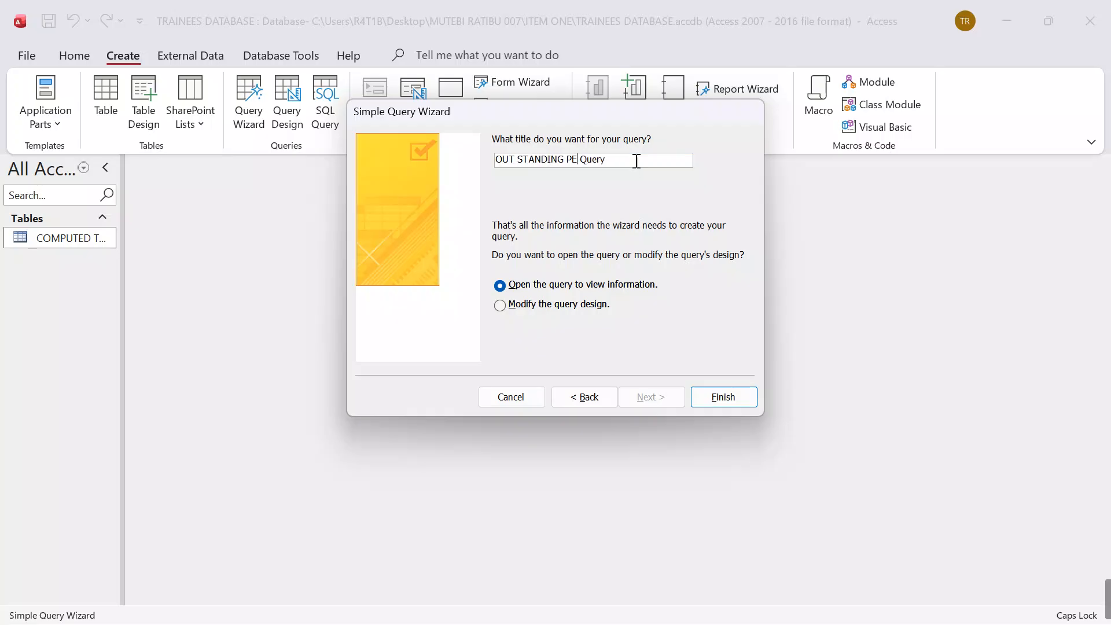
pyautogui.write('FORMER')
pyautogui.press('BackSpace')
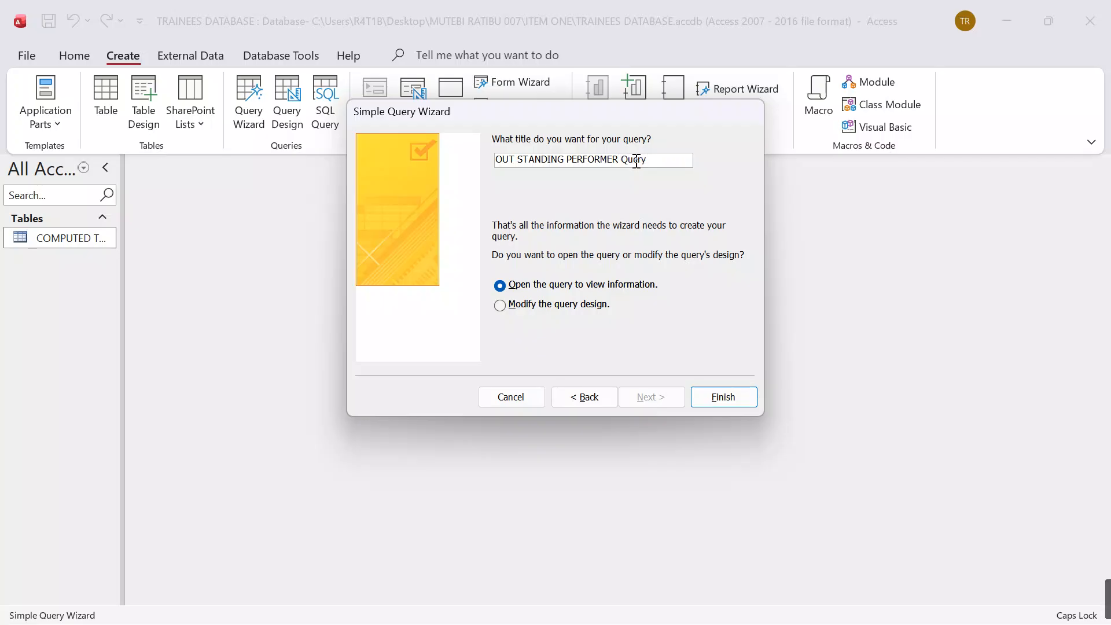
pyautogui.write('QUERY')
pyautogui.click(588, 307)
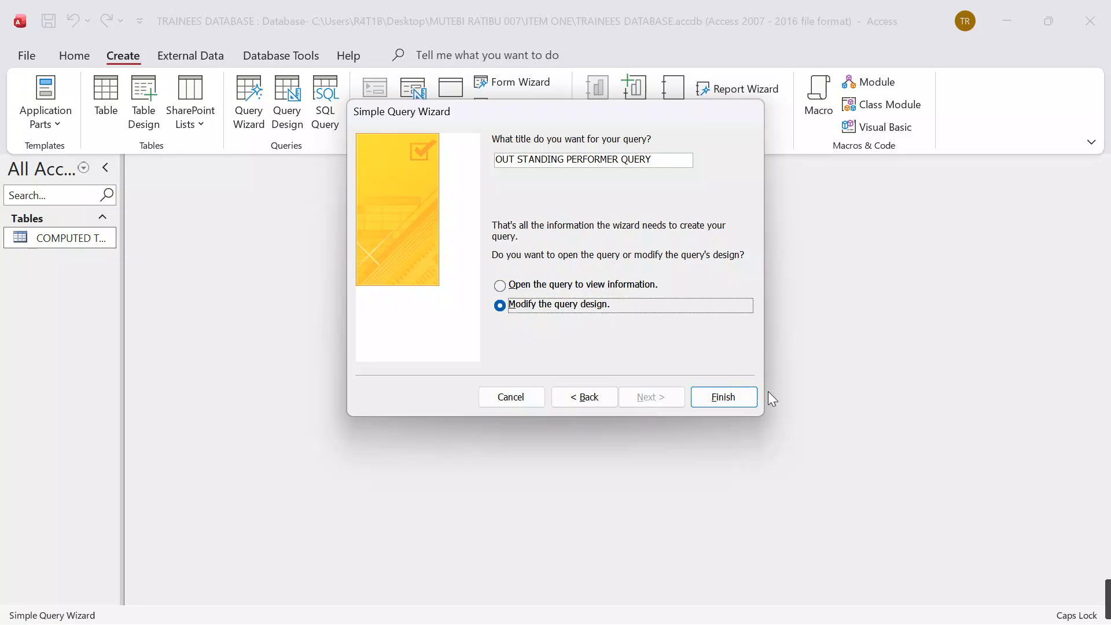
pyautogui.click(725, 396)
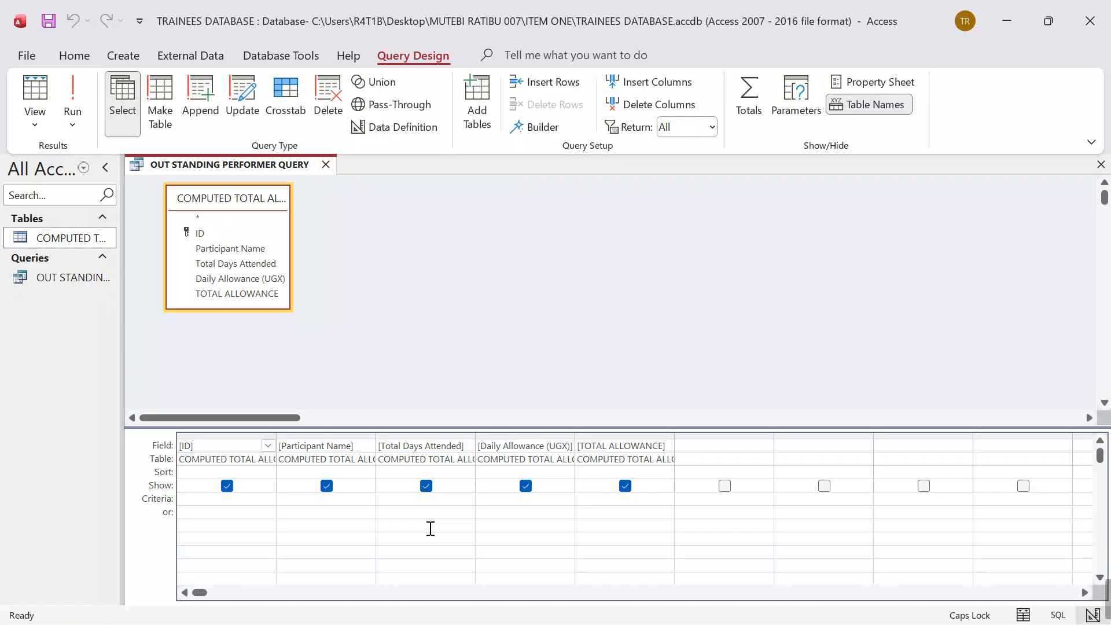
# Step: Set the Total Days Attended criterion to =5, run the query and close it
pyautogui.click(436, 497)
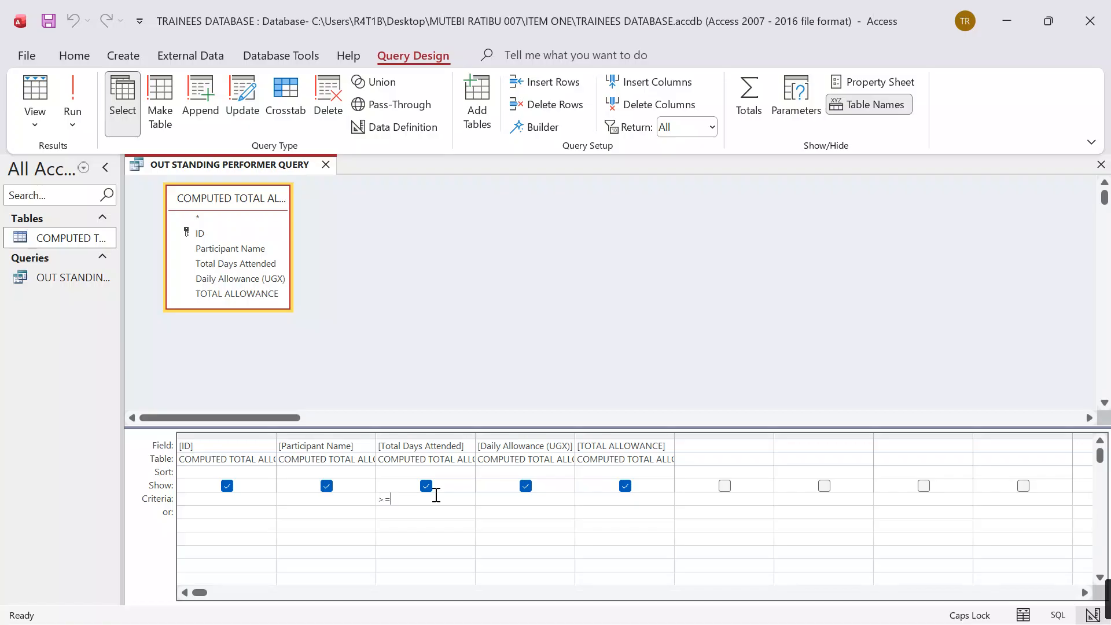
pyautogui.press('BackSpace')
pyautogui.press('BackSpace')
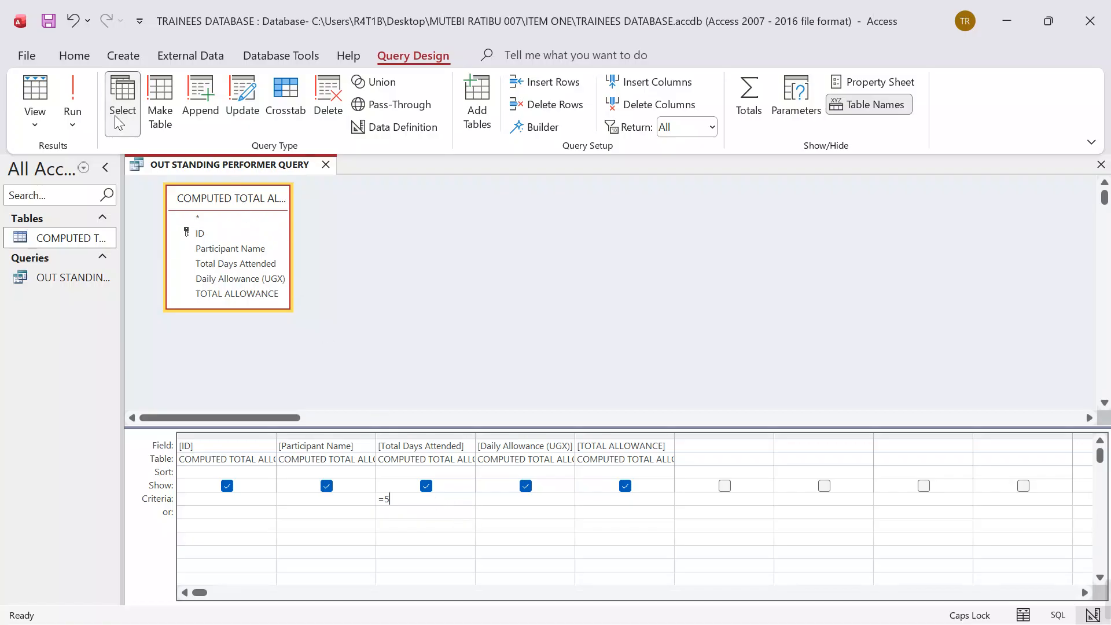
pyautogui.click(76, 87)
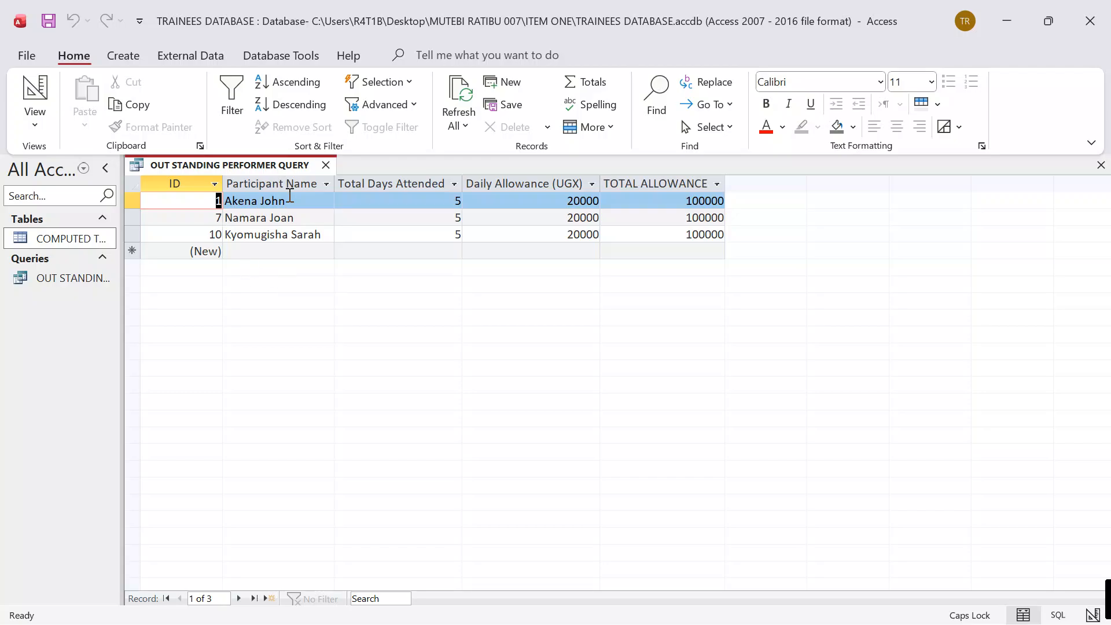
pyautogui.click(326, 165)
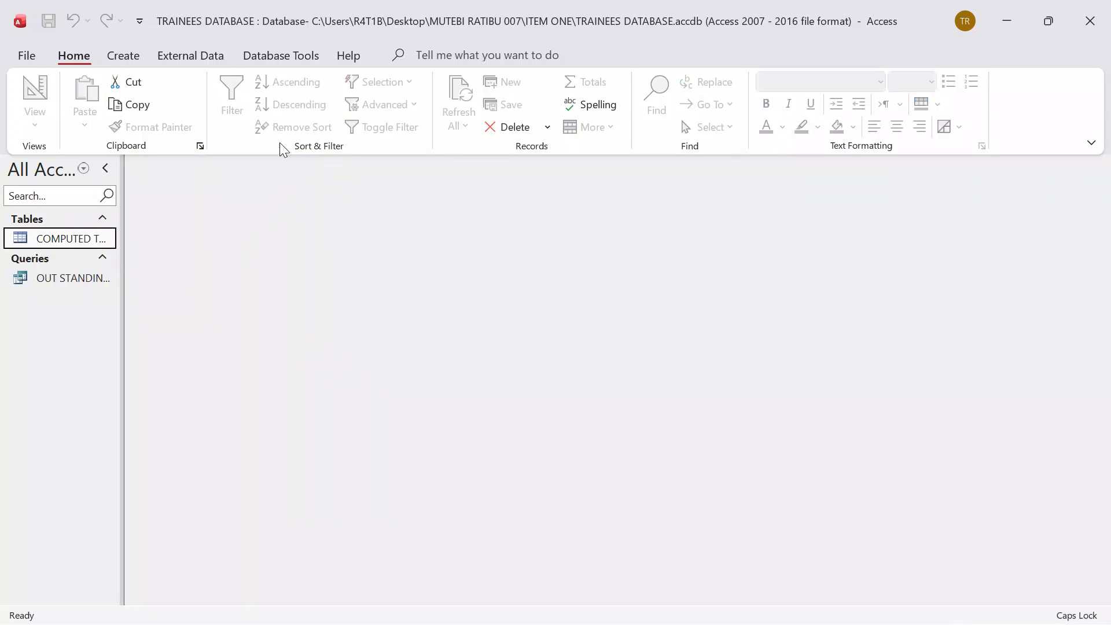
# Step: Start a columnar form with the Form Wizard, using all fields of OUT STANDING PERFORMER QUERY
pyautogui.click(136, 61)
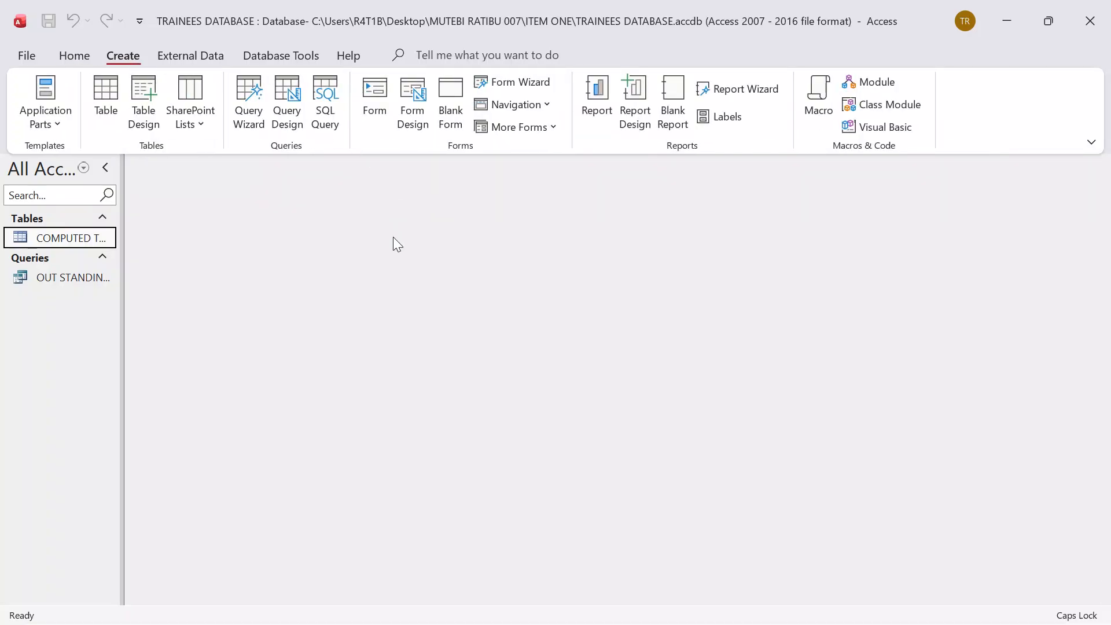
pyautogui.click(481, 74)
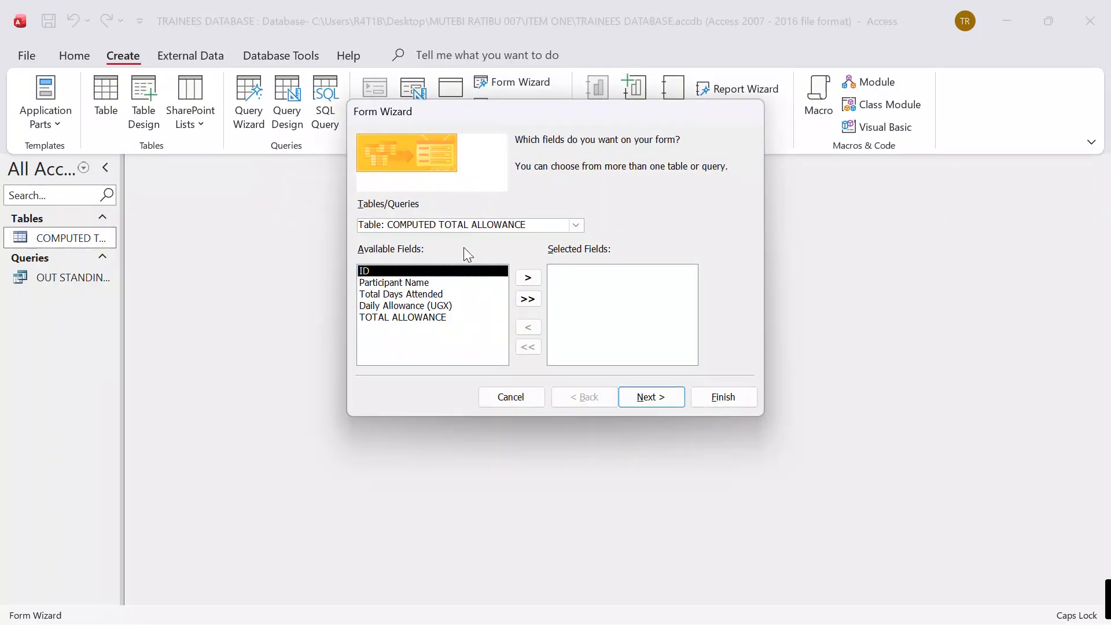
pyautogui.click(575, 225)
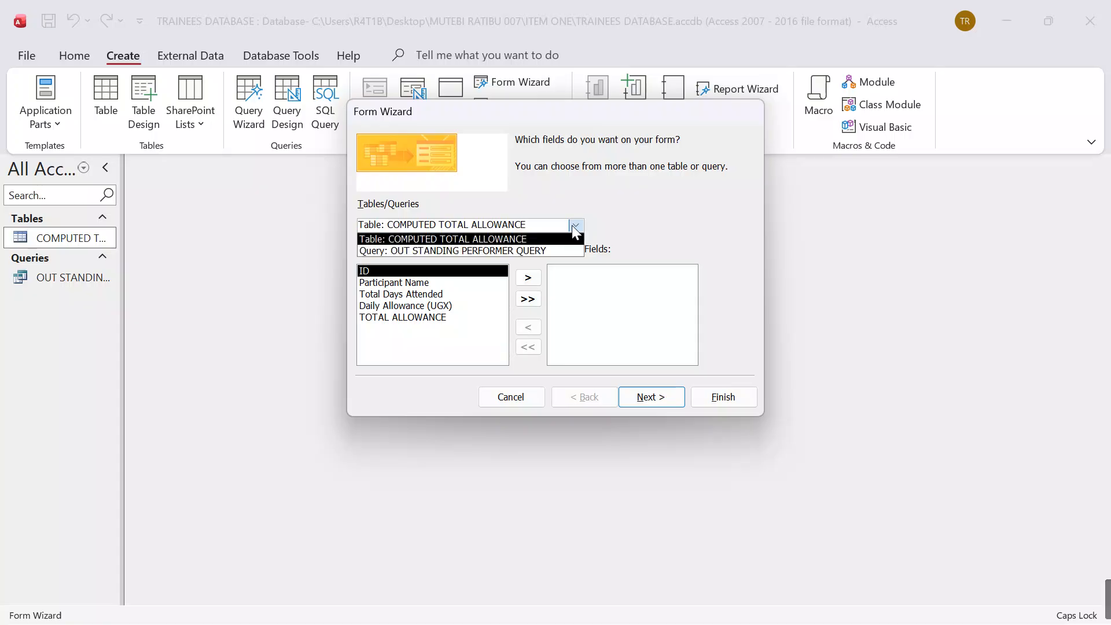
pyautogui.click(427, 251)
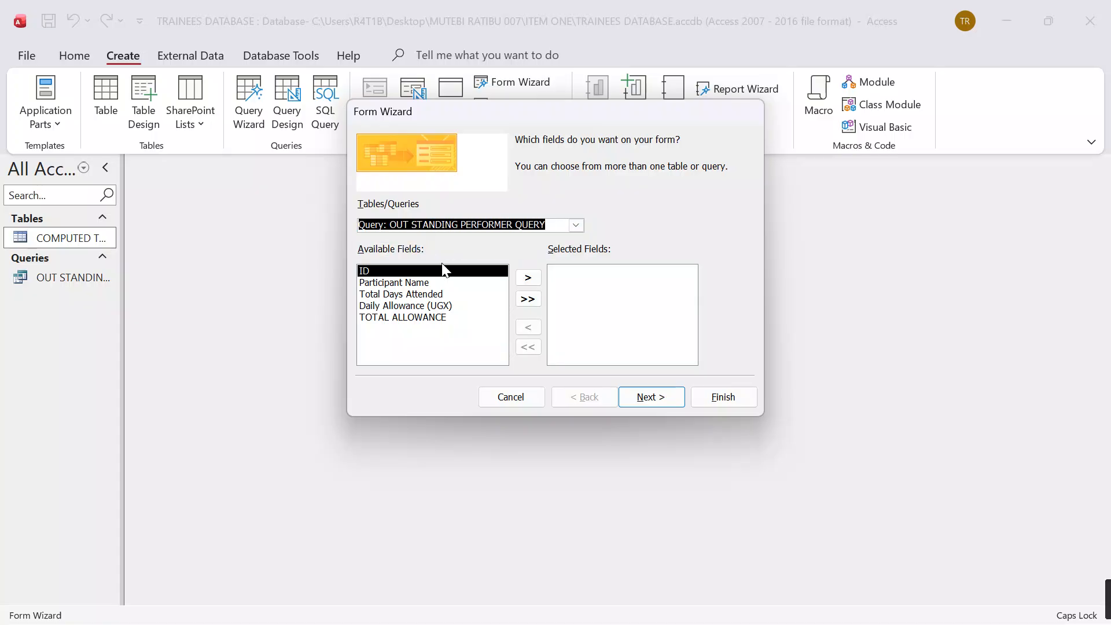
pyautogui.click(528, 299)
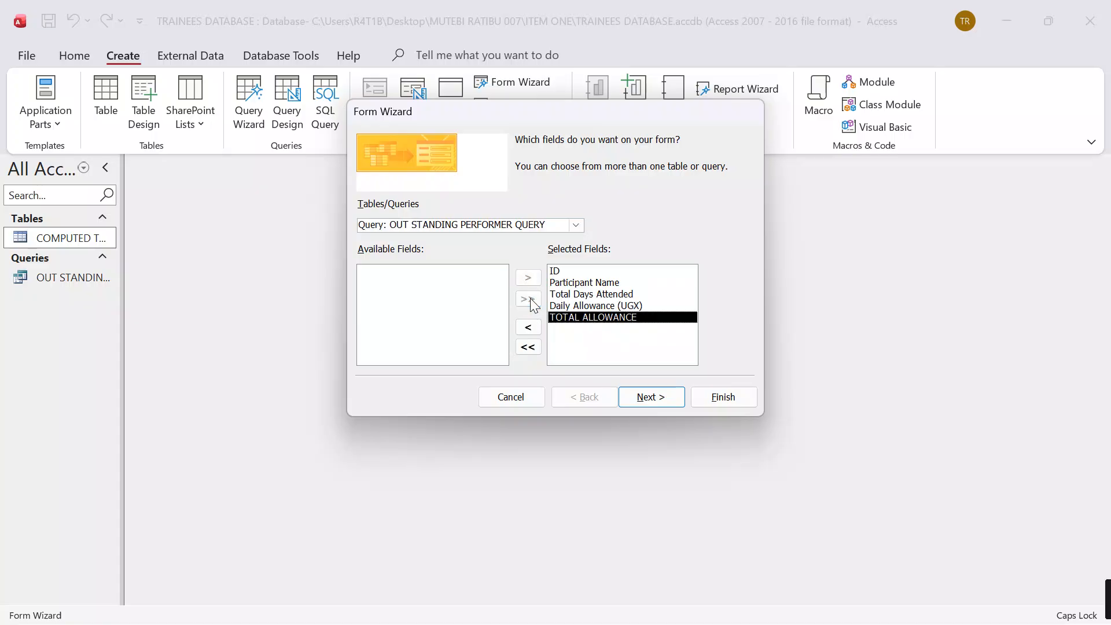
pyautogui.click(661, 395)
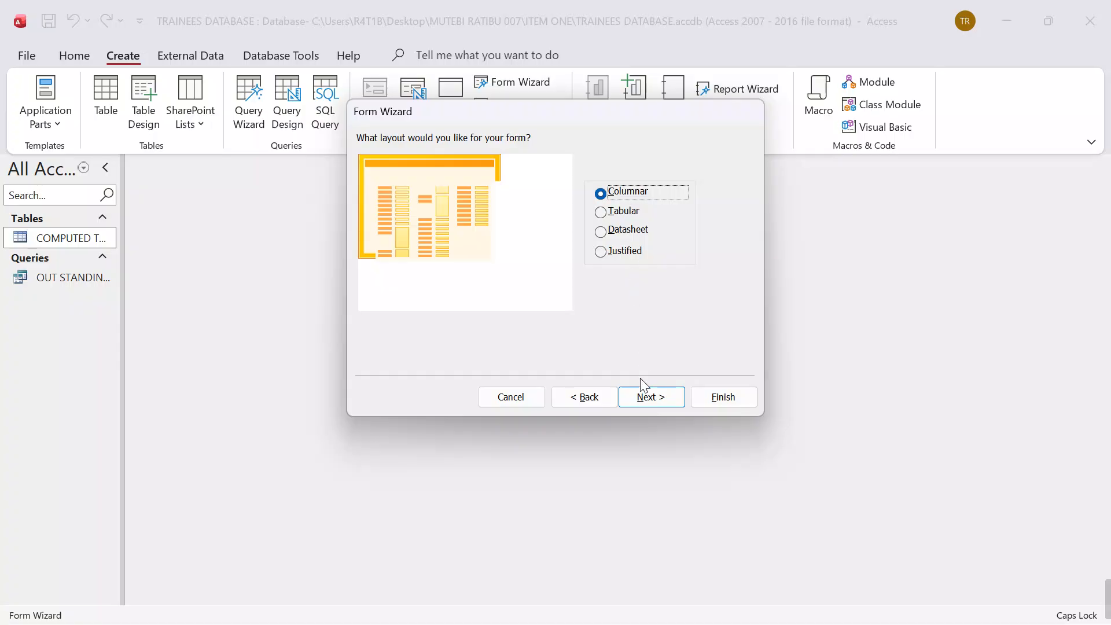
pyautogui.click(648, 397)
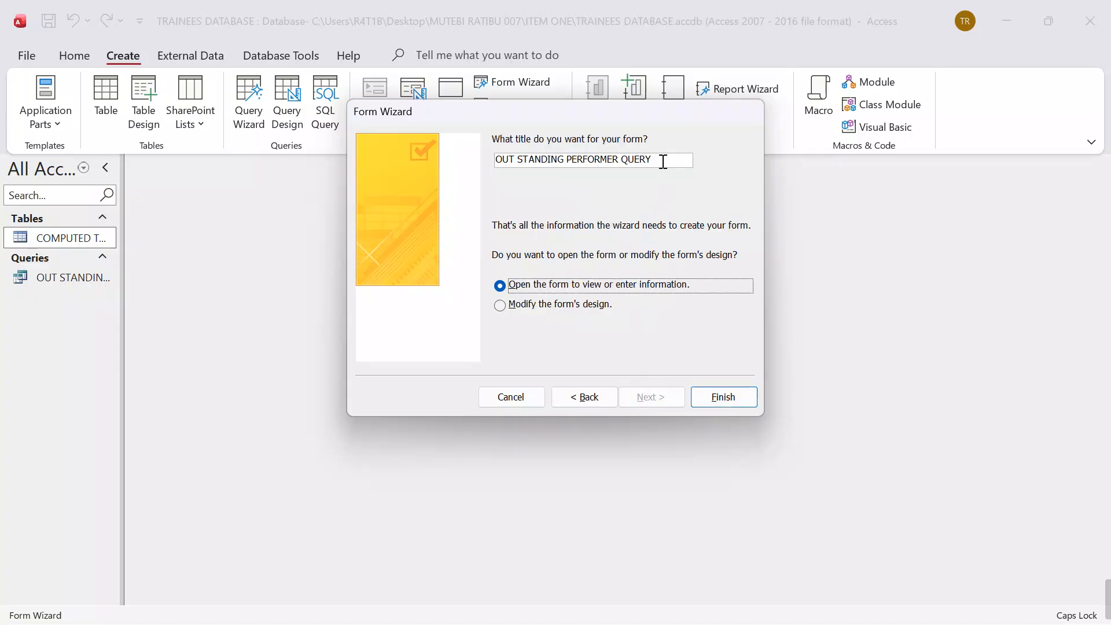
# Step: Title the form OUT STANDING PERFORMER FORM and finish the wizard with the option to modify the form's design
pyautogui.click(663, 162)
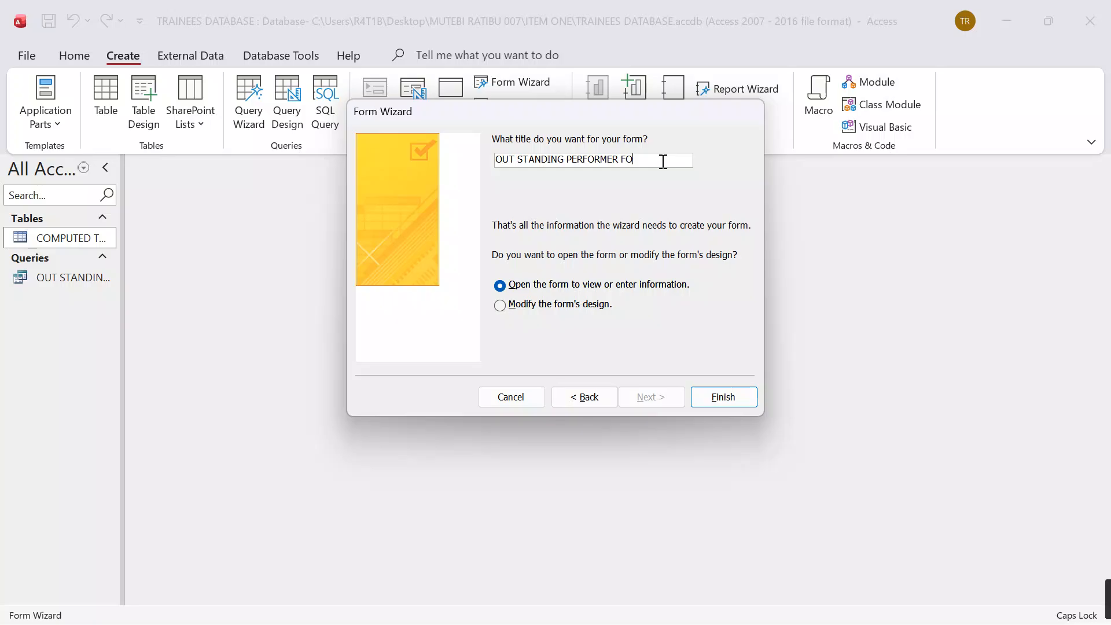
pyautogui.click(537, 305)
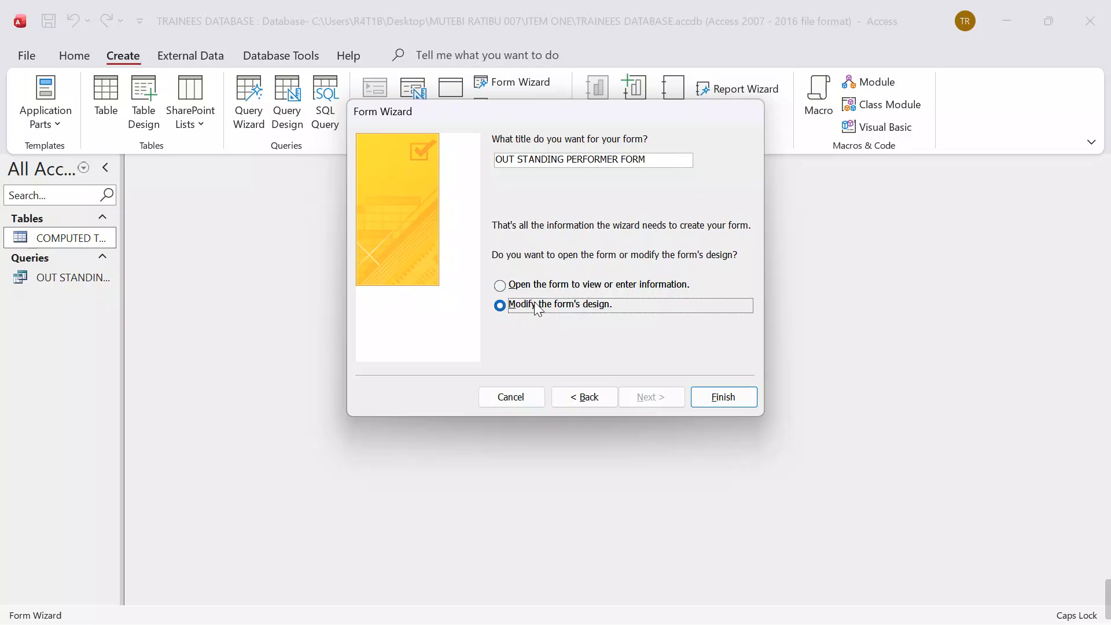
pyautogui.click(723, 396)
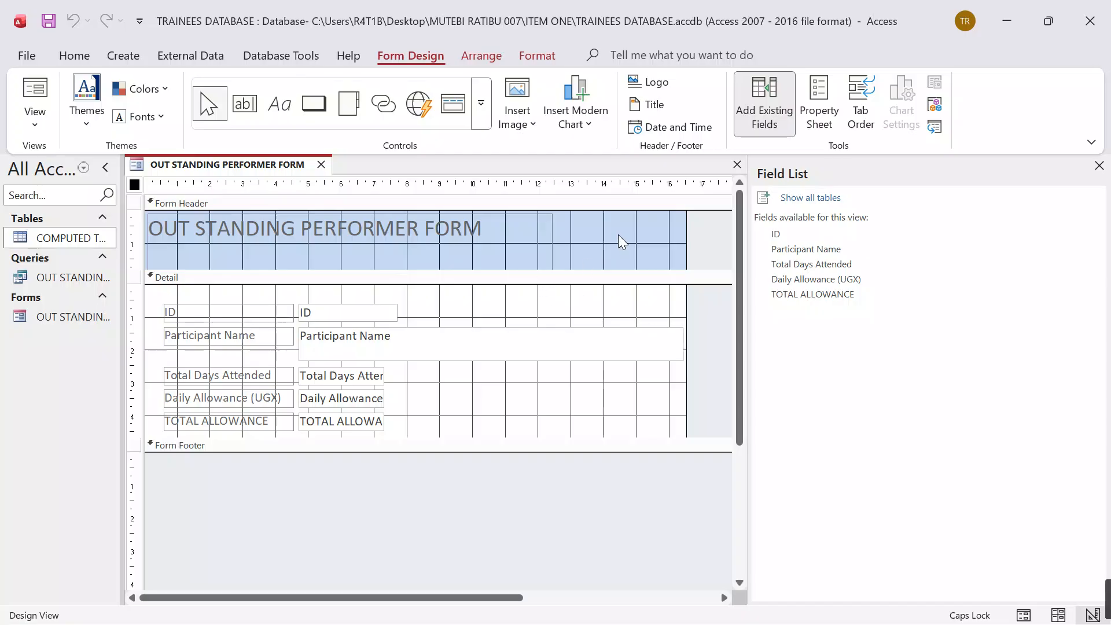
# Step: Make the title text in the form header bold and red
pyautogui.click(428, 224)
pyautogui.moveTo(498, 222); pyautogui.dragTo(165, 228)
pyautogui.click(76, 56)
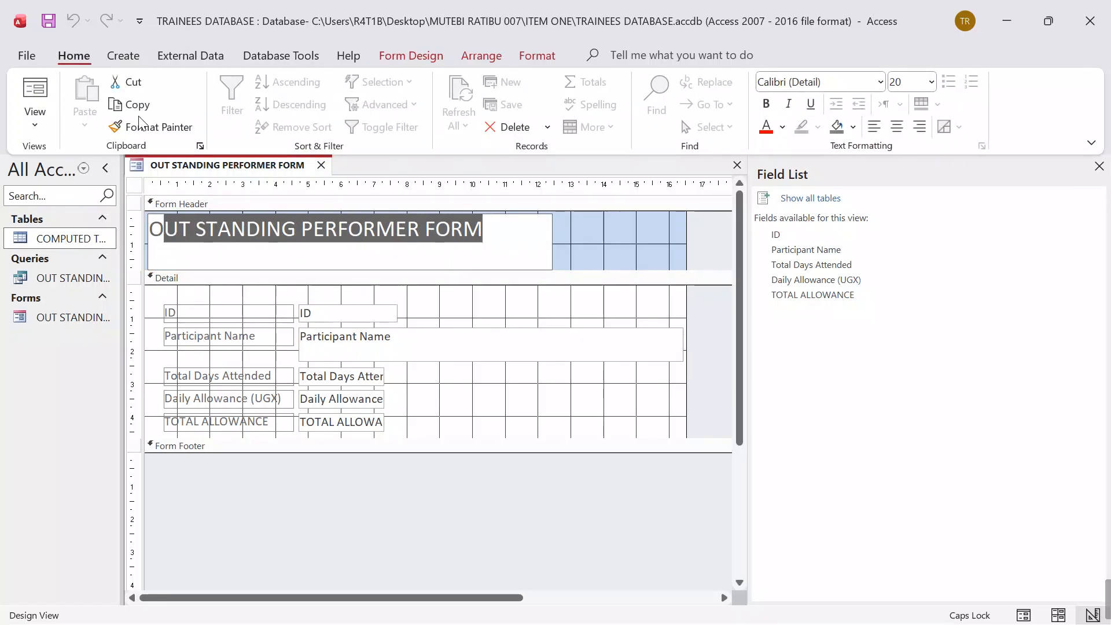
pyautogui.click(766, 105)
pyautogui.click(766, 129)
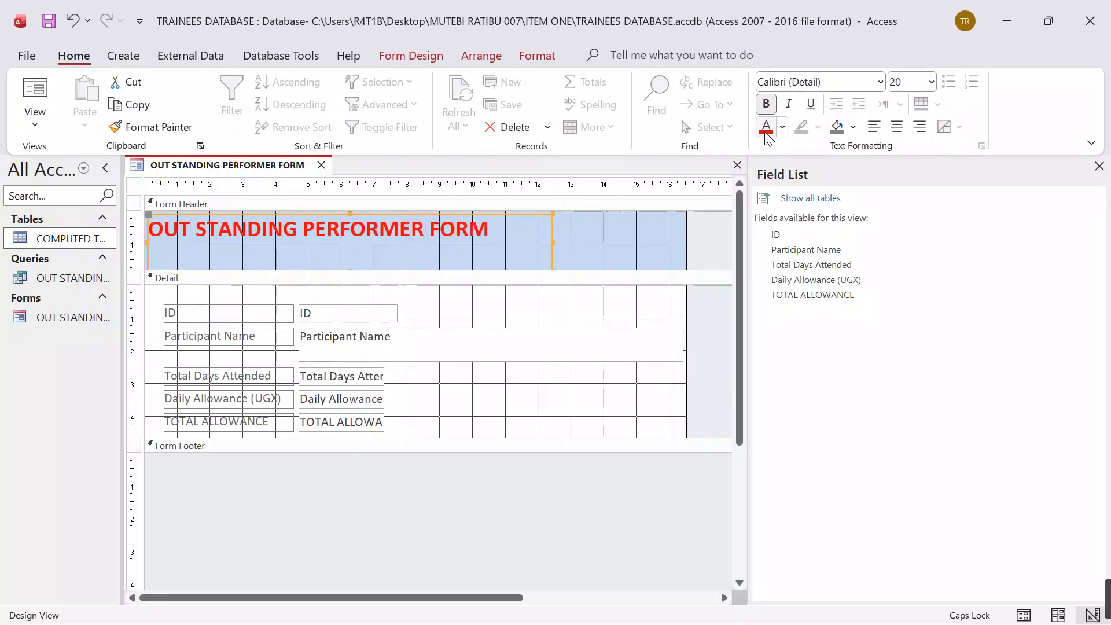
# Step: Give the header title a teal-blue background, after trying a red one, and make its text white
pyautogui.click(853, 127)
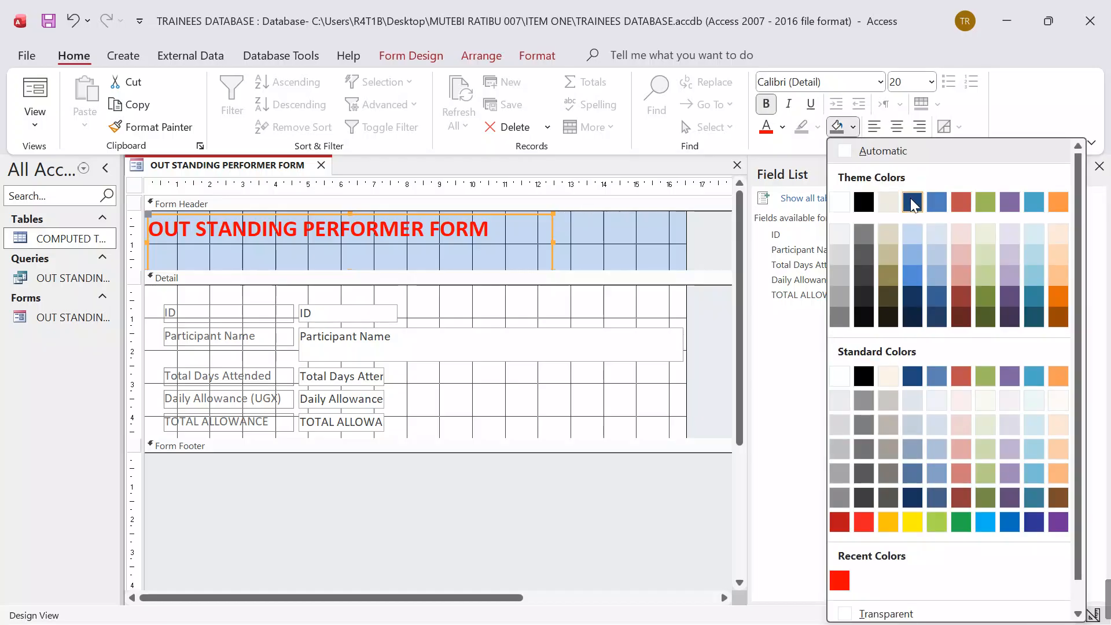
pyautogui.click(960, 201)
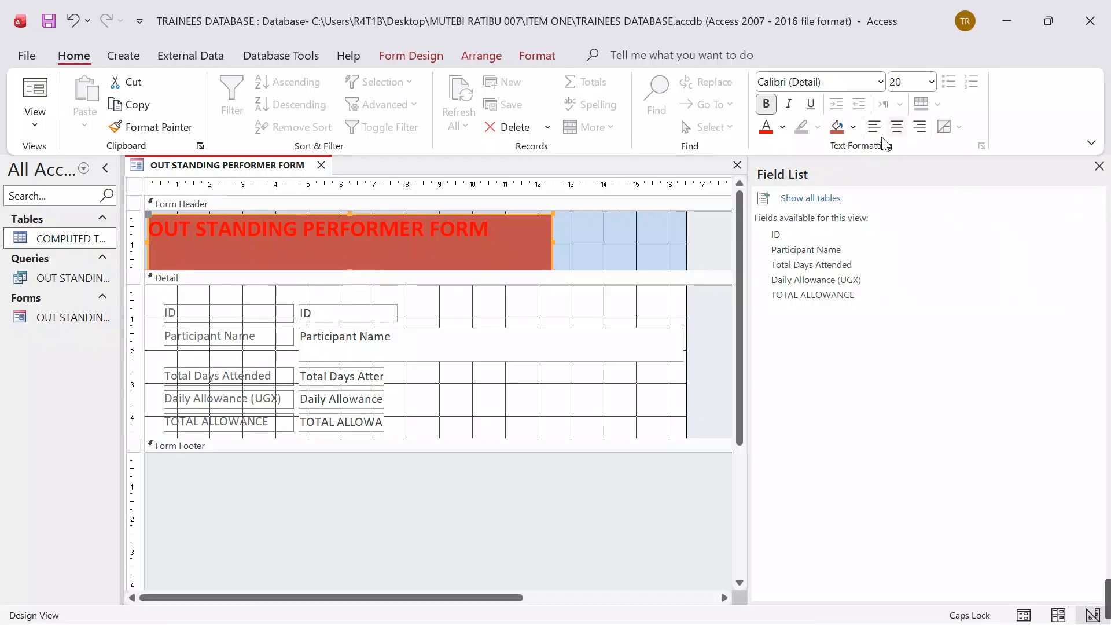
pyautogui.click(853, 128)
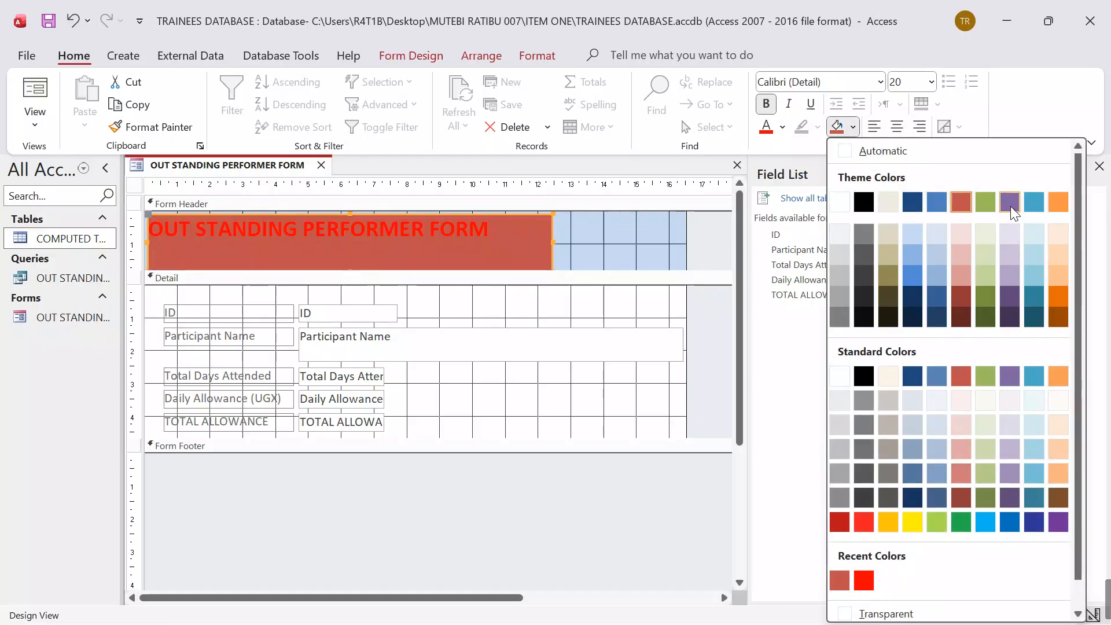
pyautogui.click(1032, 377)
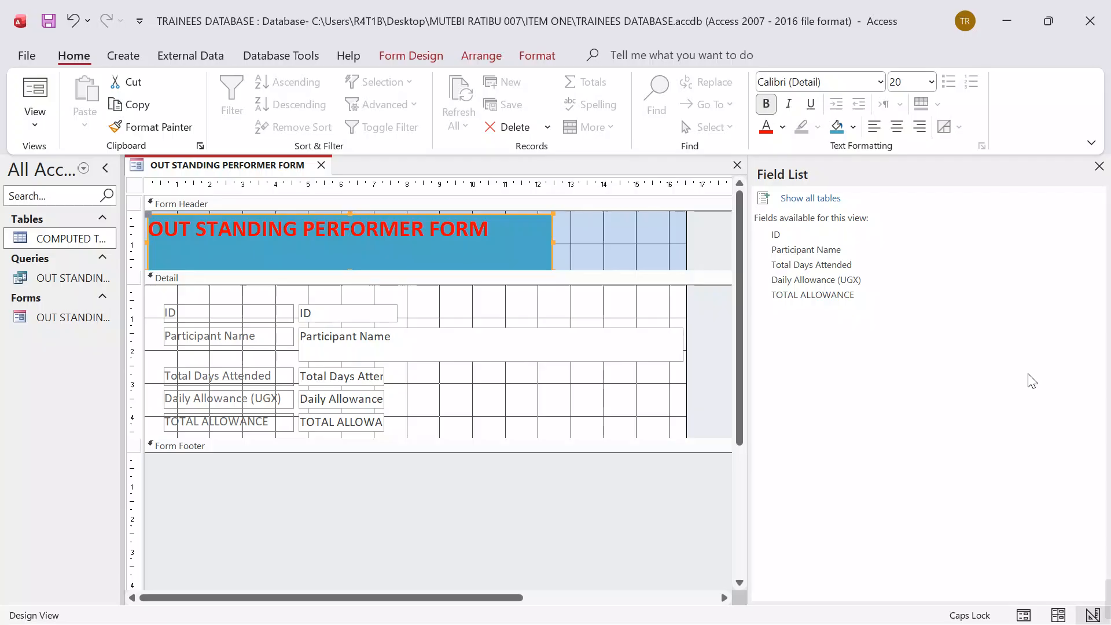
pyautogui.click(782, 127)
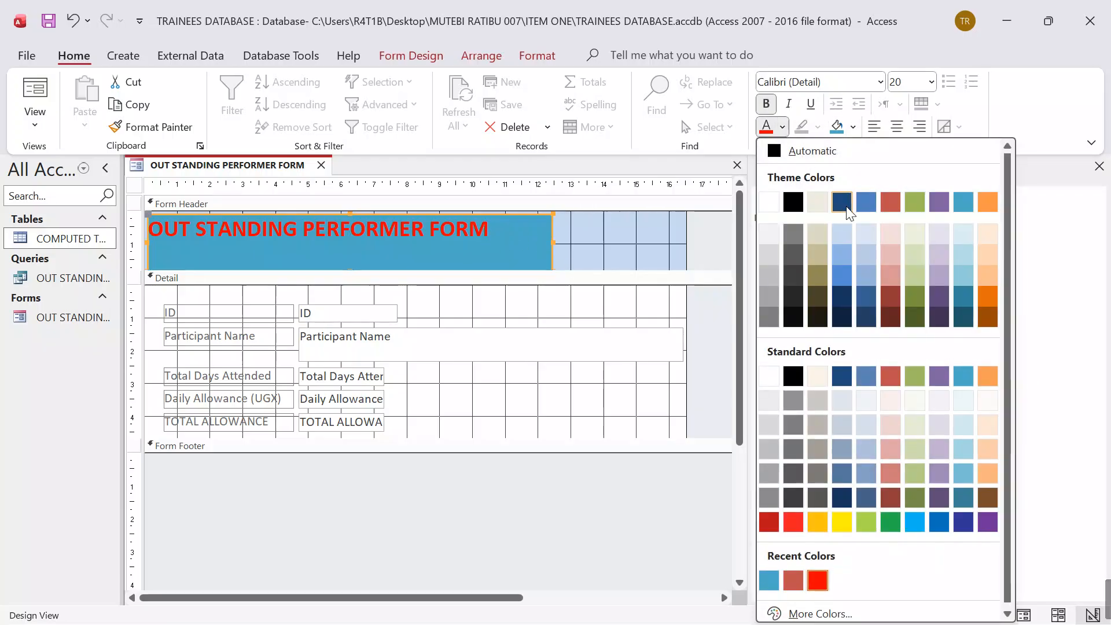
pyautogui.click(770, 201)
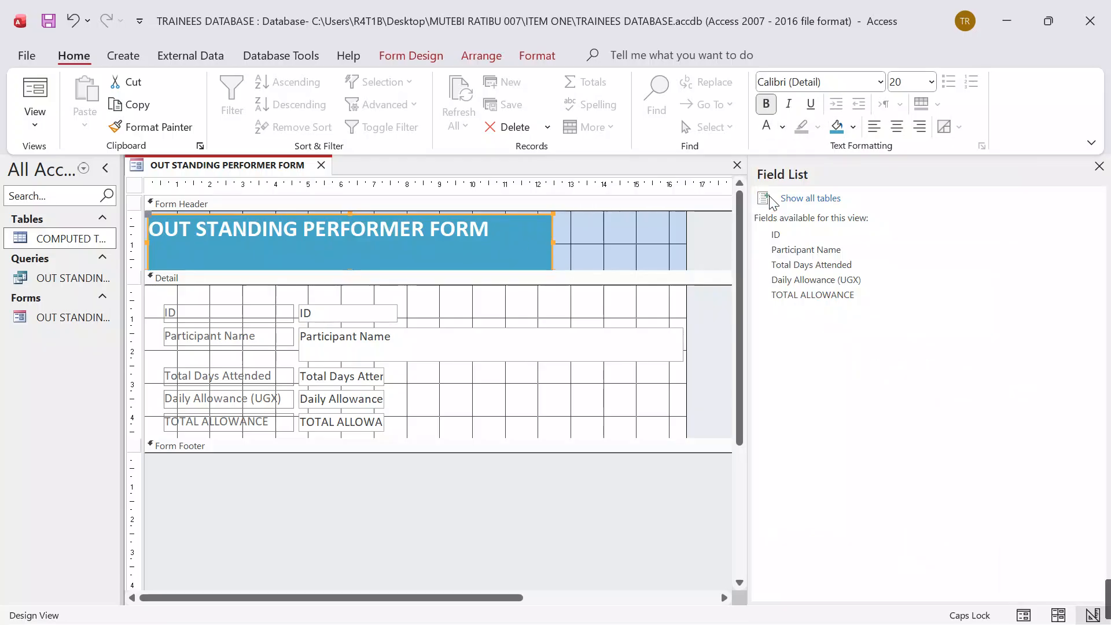
# Step: Set the font of the form's header title to Algerian
pyautogui.click(496, 233)
pyautogui.moveTo(496, 233); pyautogui.dragTo(556, 232)
pyautogui.click(804, 81)
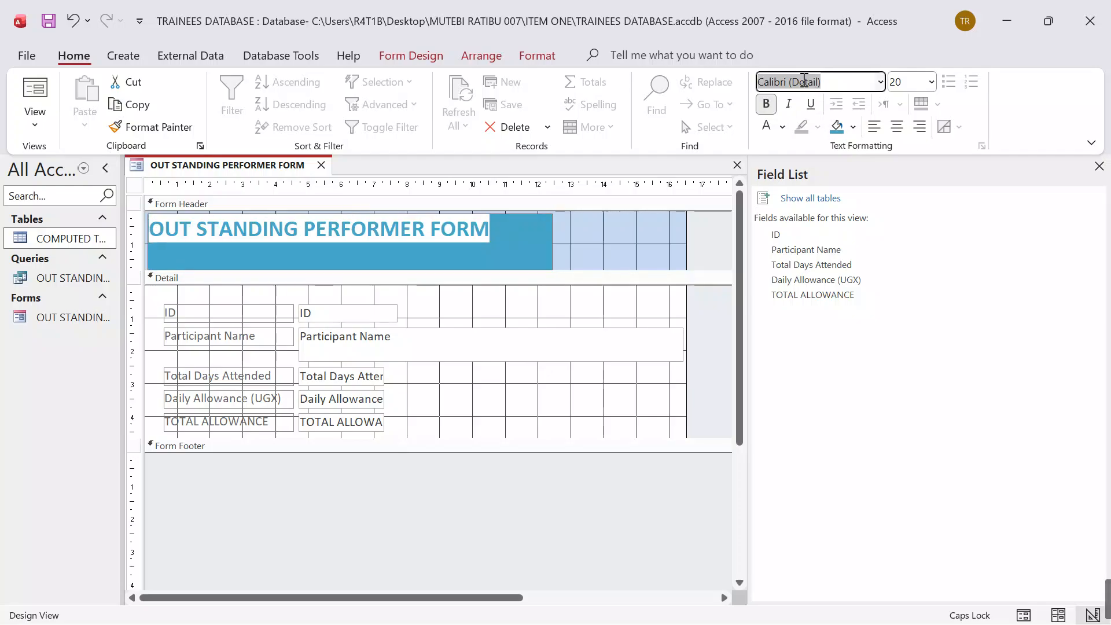
pyautogui.write('Algerian')
pyautogui.press('Return')
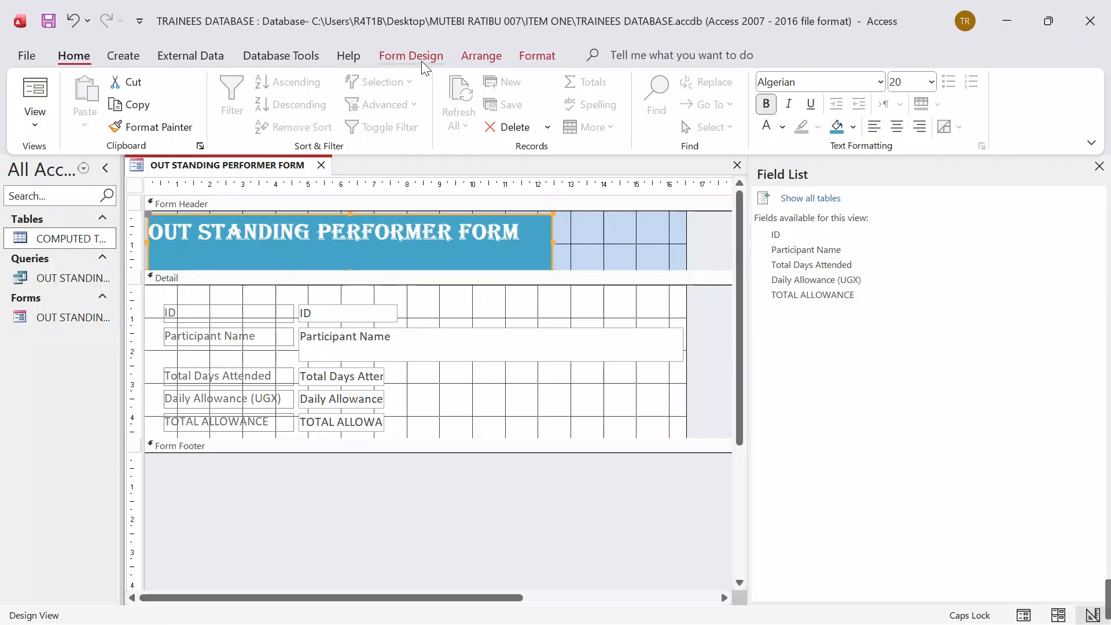
pyautogui.click(538, 57)
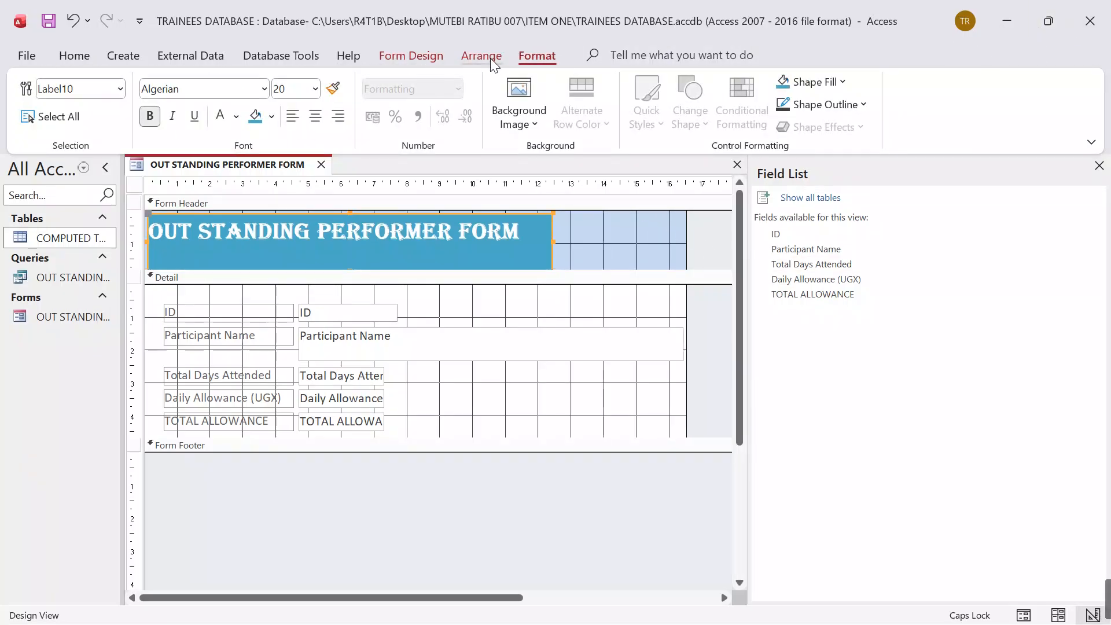
pyautogui.click(438, 58)
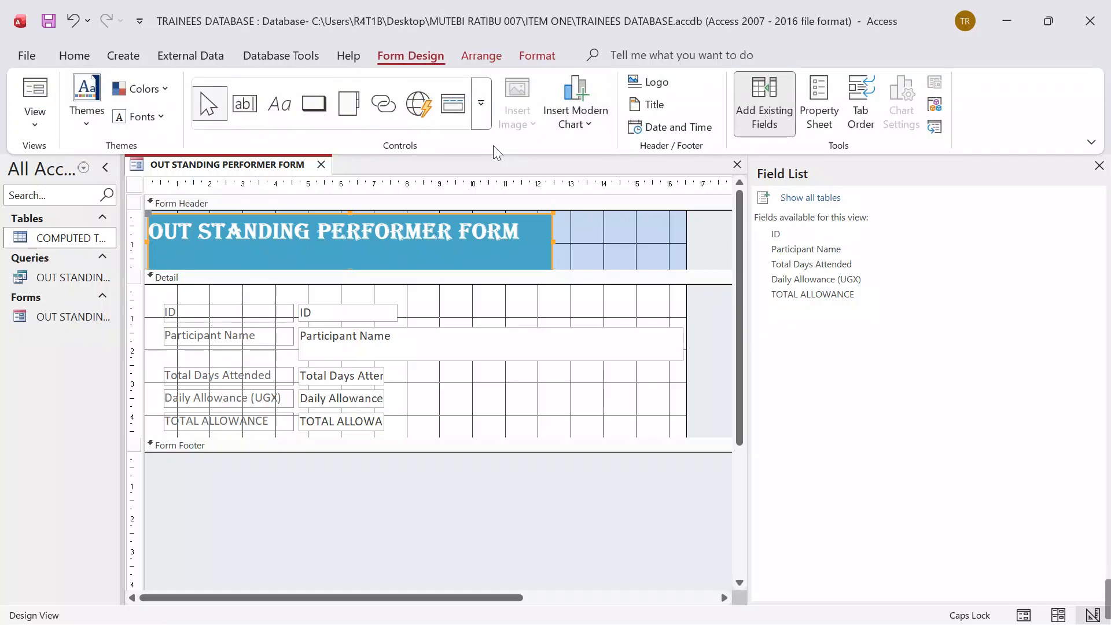
pyautogui.click(525, 56)
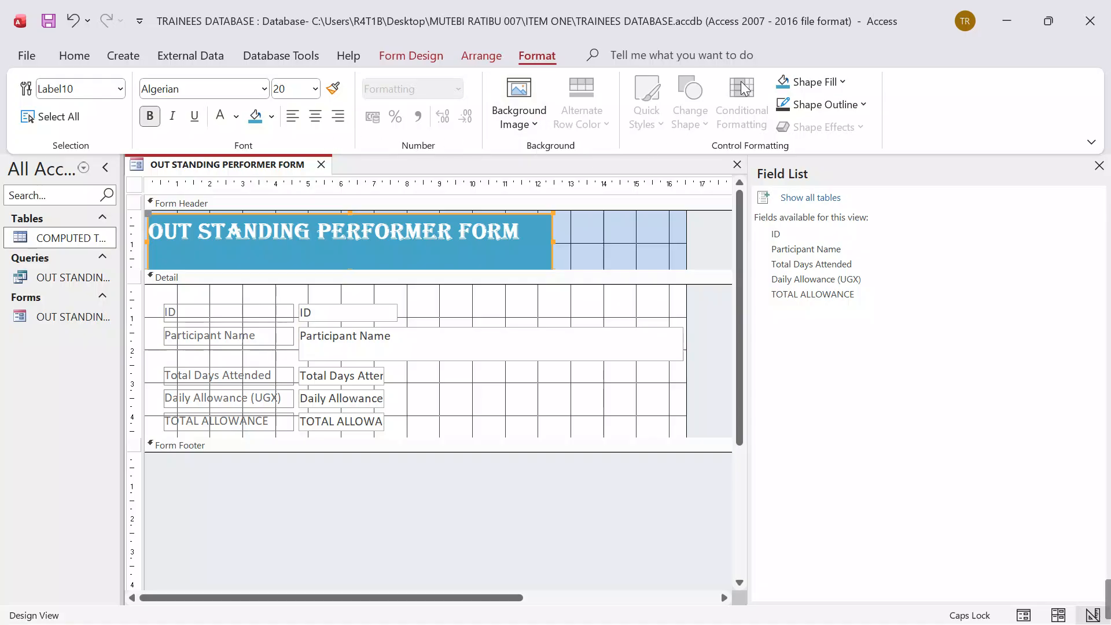
pyautogui.click(472, 59)
# Step: Start inserting an image into the form header and browse to the SUPPORT FILES S.3 folder on the Desktop
pyautogui.click(430, 57)
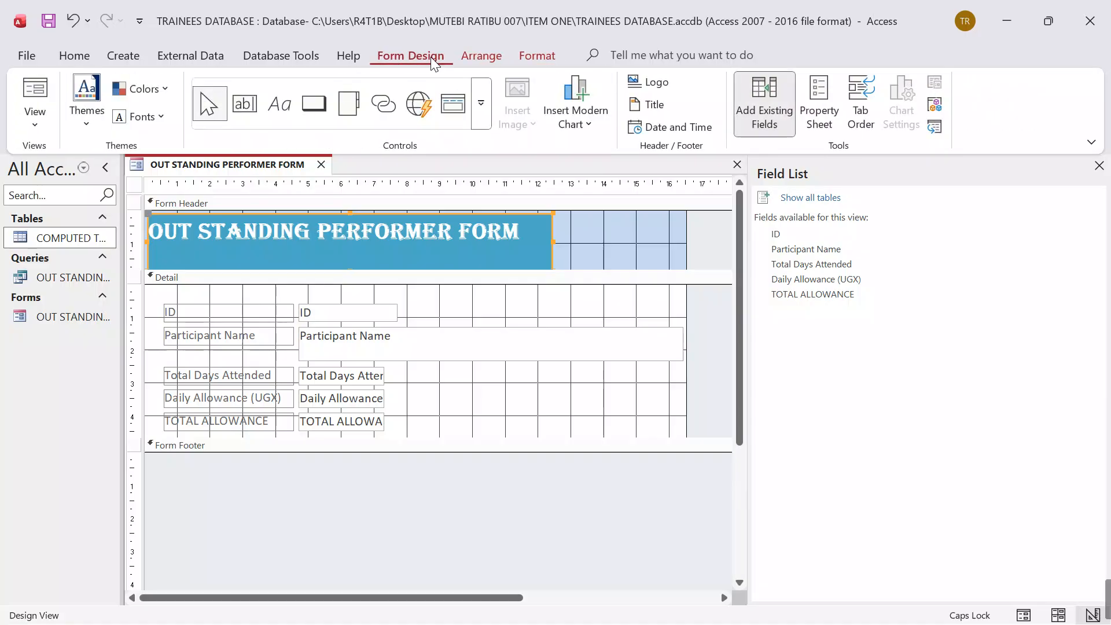
pyautogui.click(570, 225)
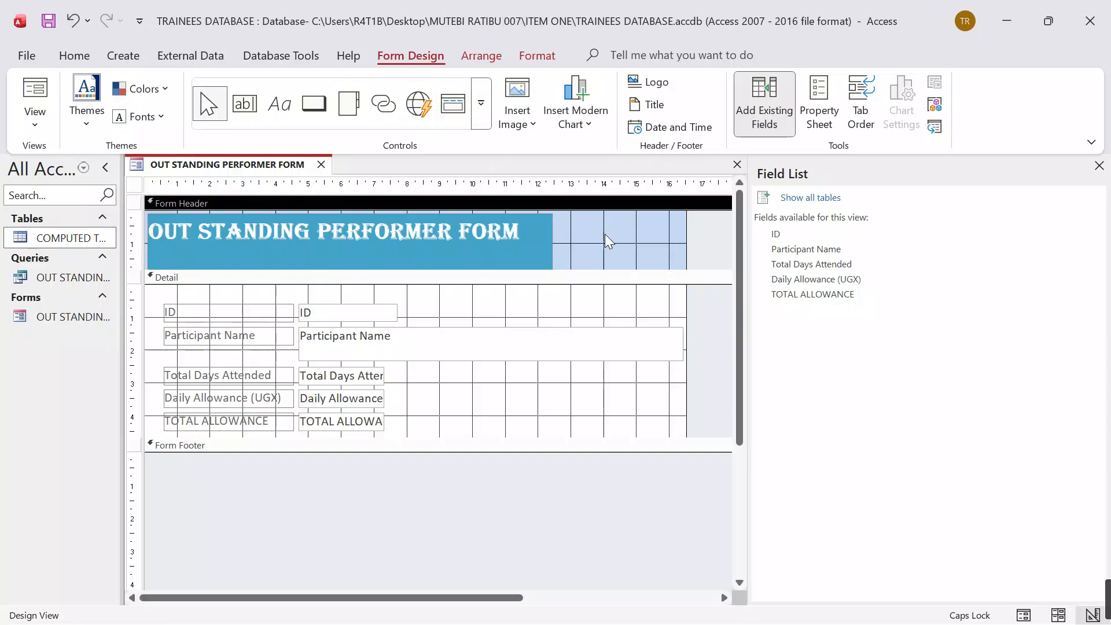
pyautogui.click(517, 113)
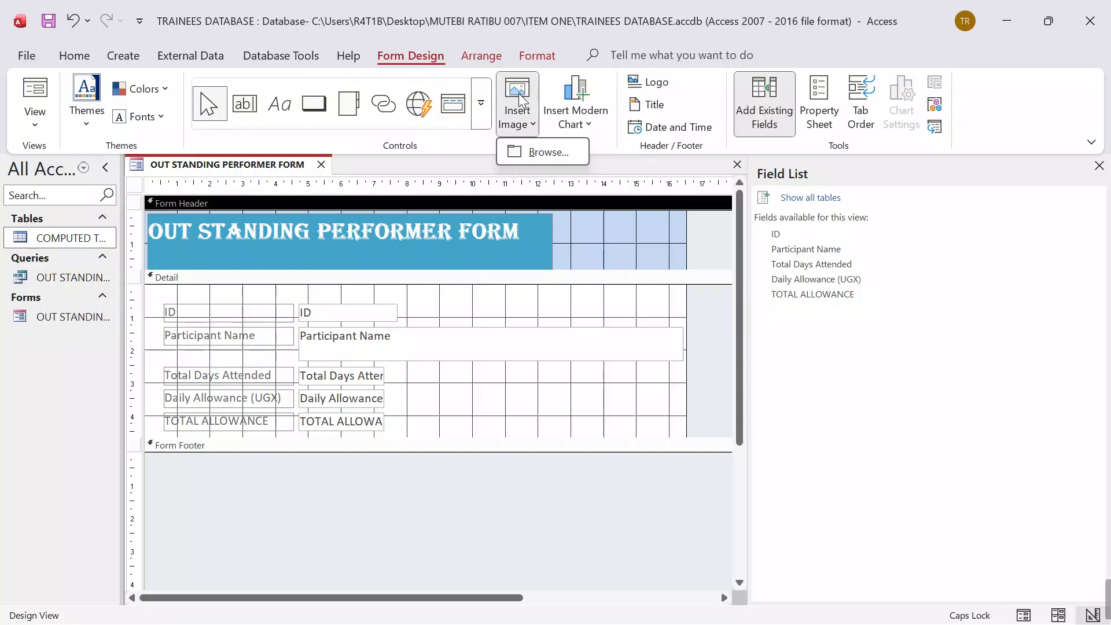
pyautogui.click(520, 148)
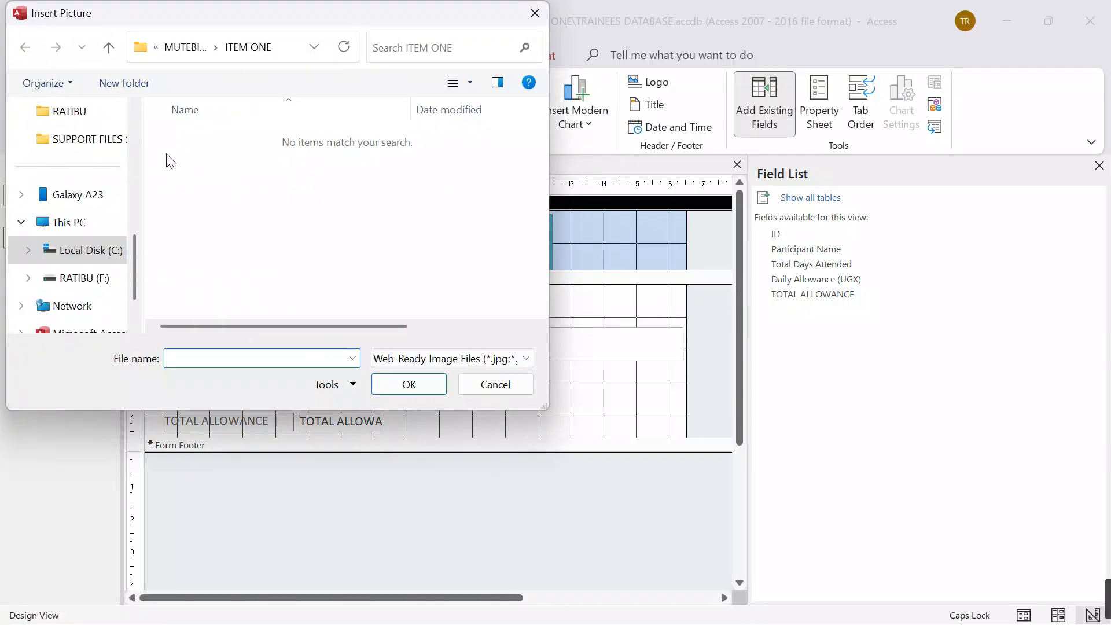
pyautogui.scroll(5, 81, 232)
pyautogui.click(72, 227)
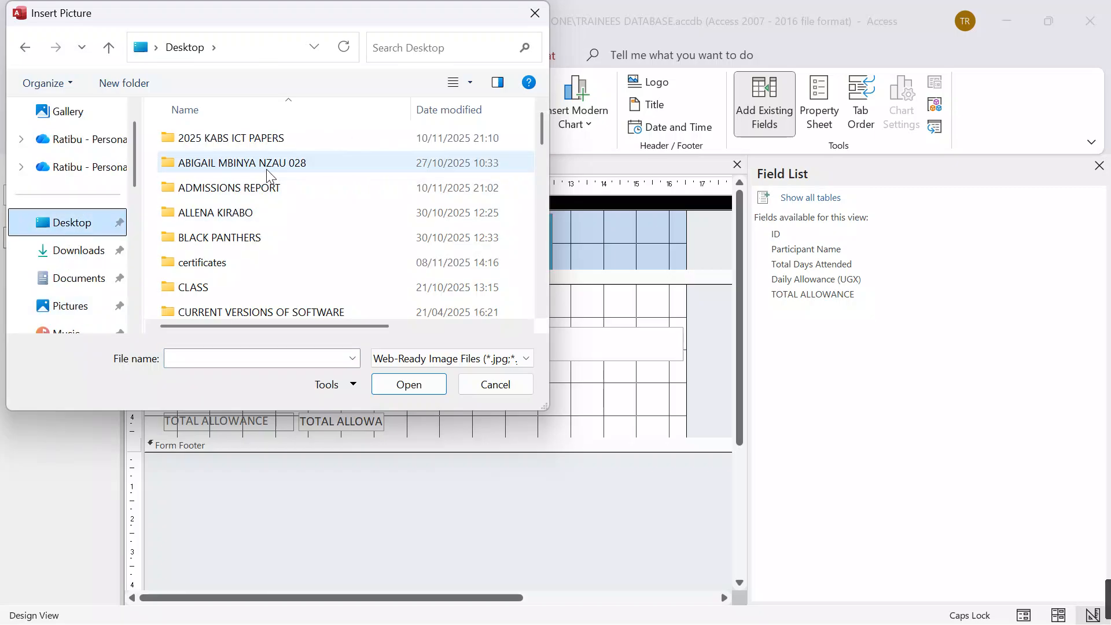
pyautogui.scroll(-2, 259, 273)
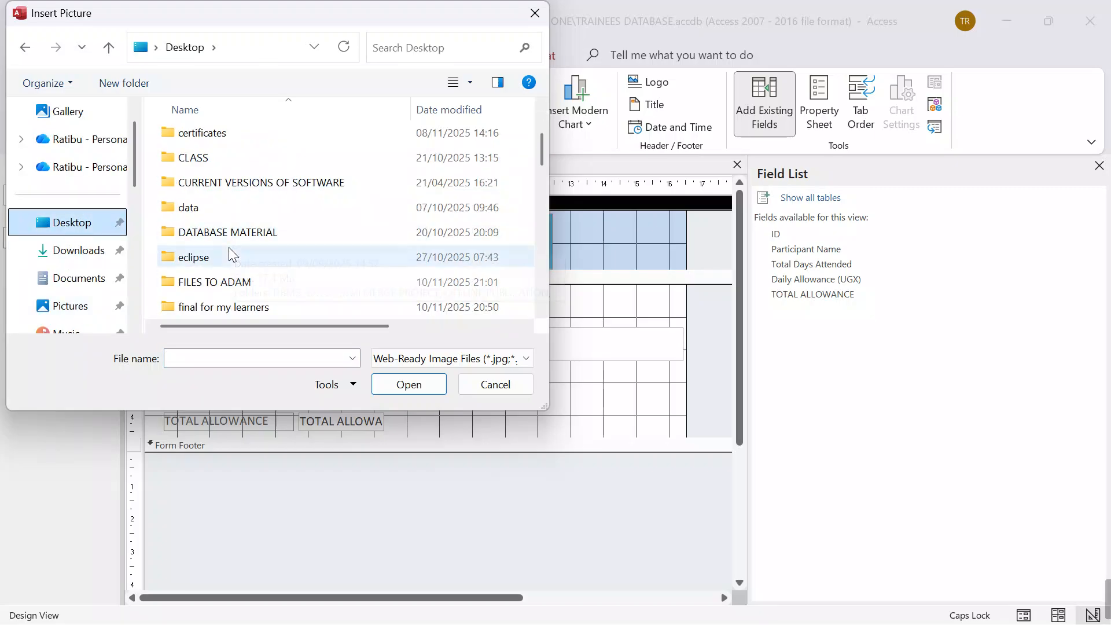
pyautogui.scroll(-4, 228, 248)
pyautogui.scroll(1, 229, 227)
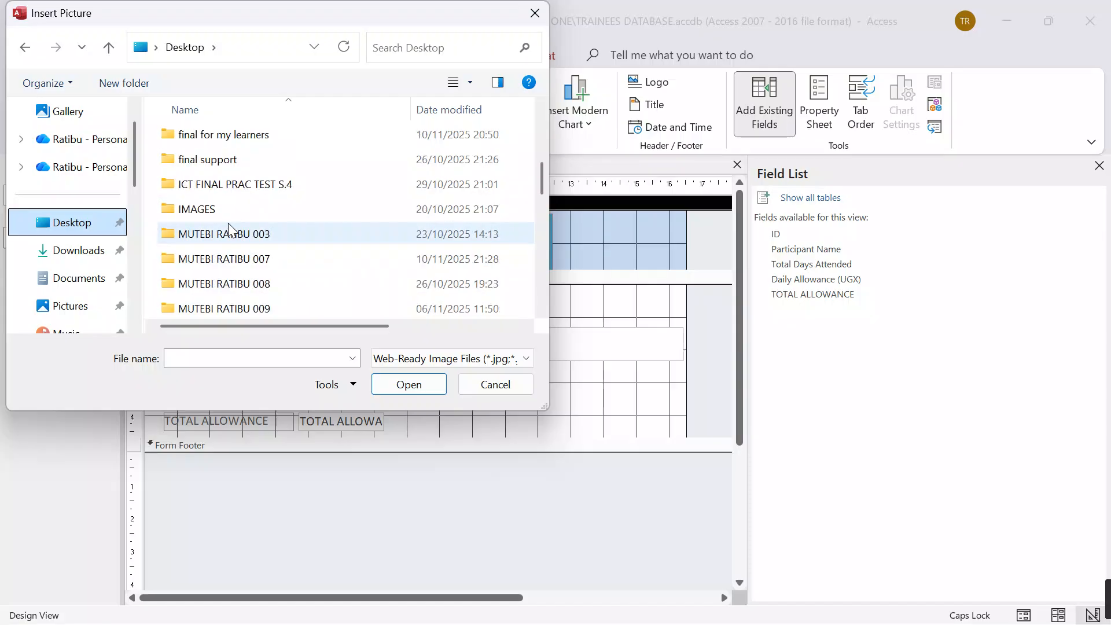
pyautogui.scroll(-6, 230, 226)
pyautogui.scroll(2, 238, 226)
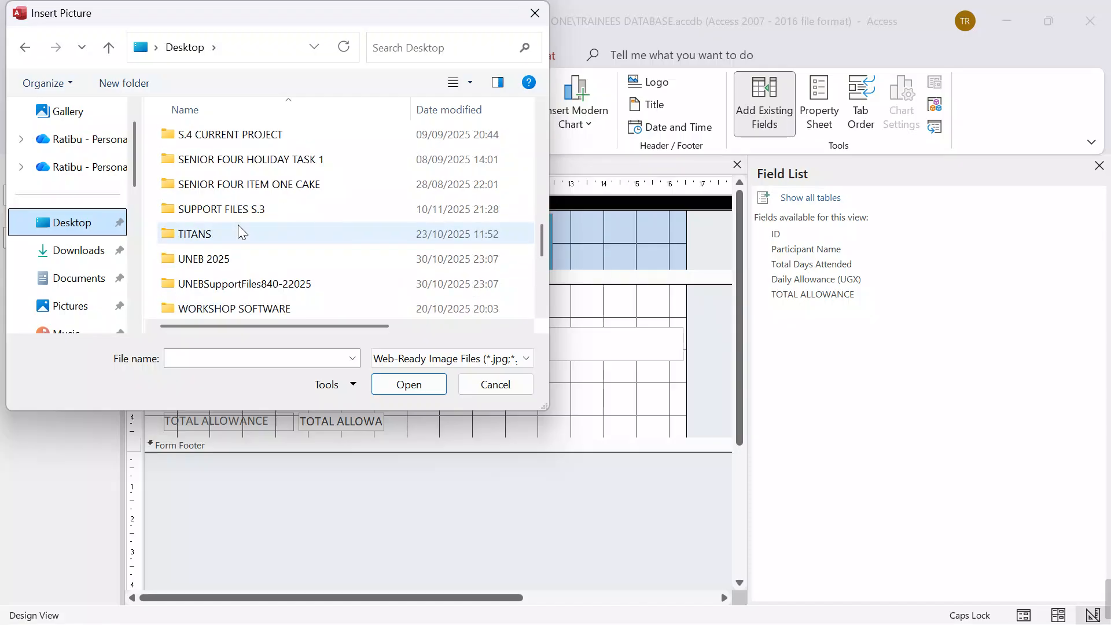
pyautogui.scroll(1, 245, 226)
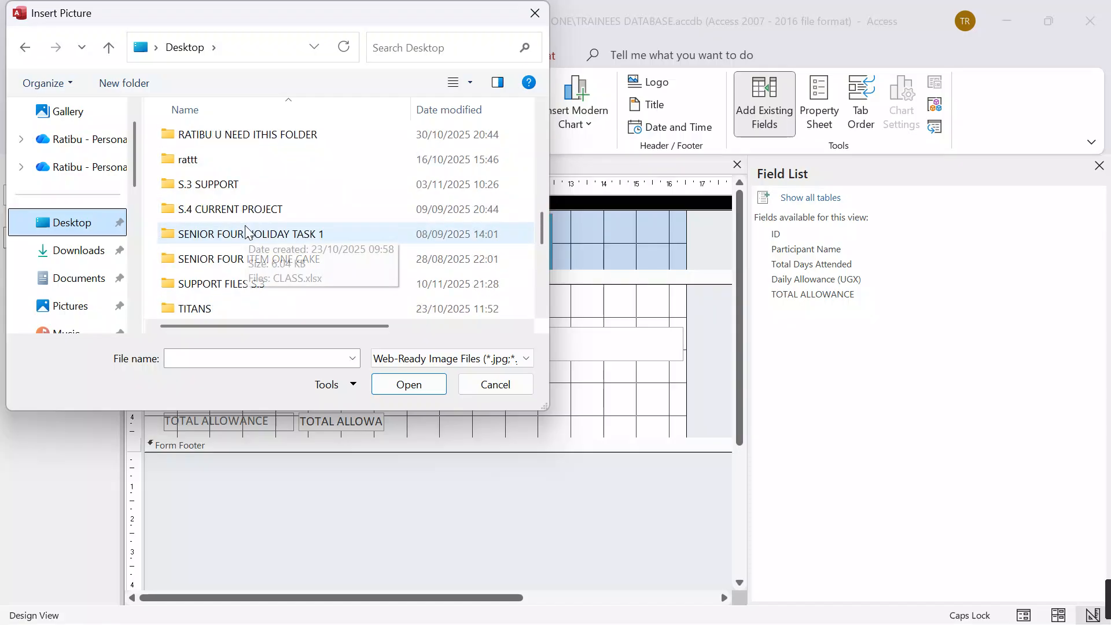
pyautogui.scroll(1, 248, 232)
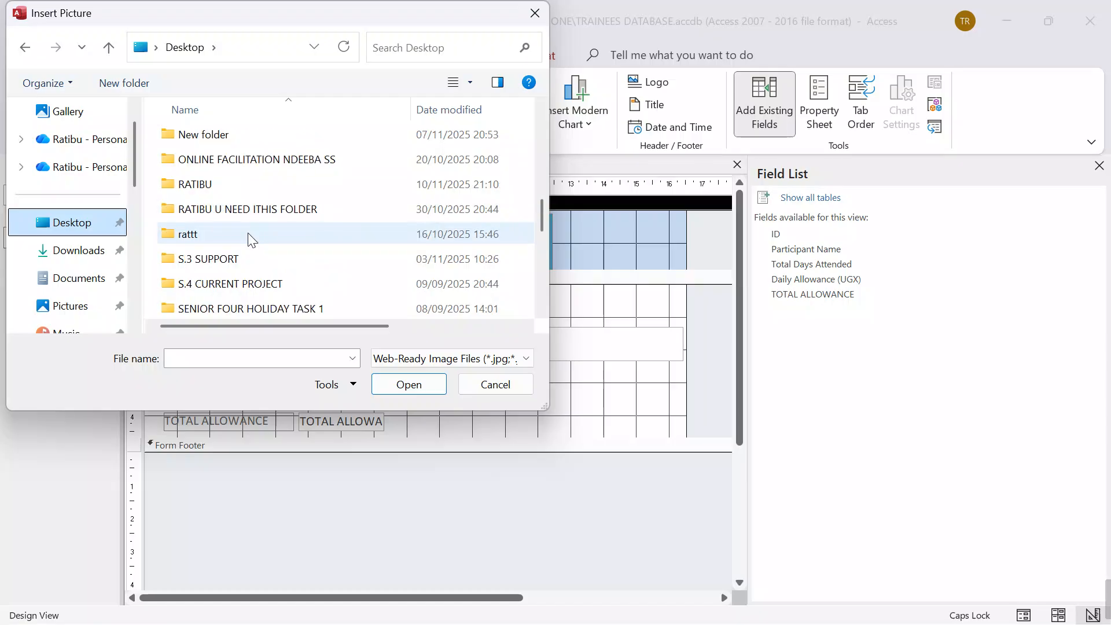
pyautogui.scroll(-2, 253, 238)
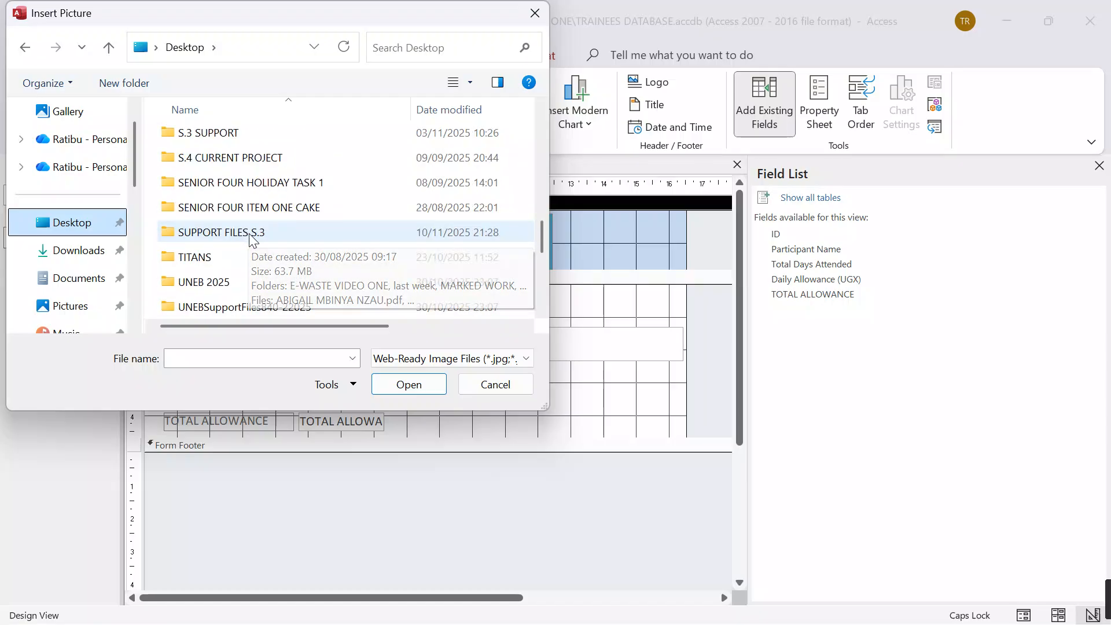
pyautogui.scroll(-1, 252, 238)
pyautogui.click(242, 164)
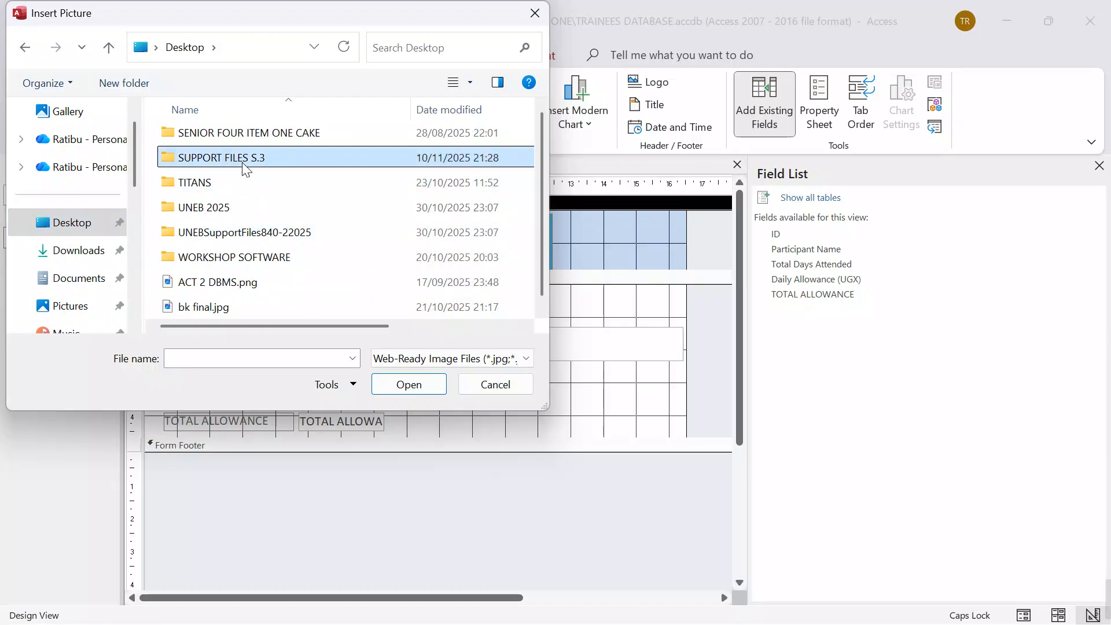
pyautogui.doubleClick(243, 165)
# Step: Choose training logo.png and place it in the form header, to the right of the title
pyautogui.click(398, 293)
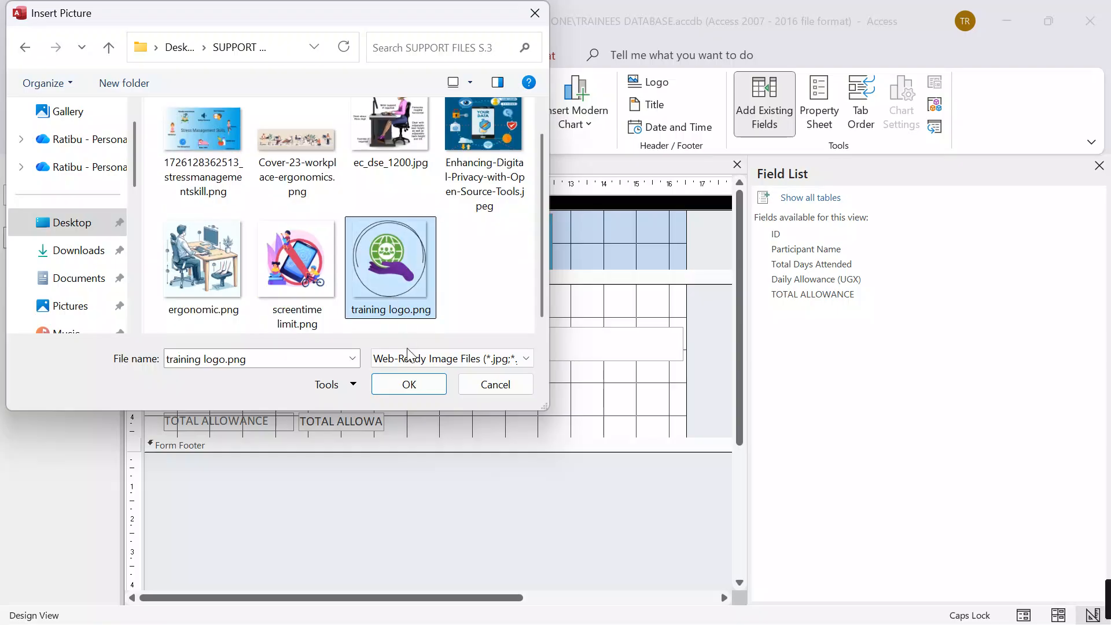
pyautogui.click(409, 391)
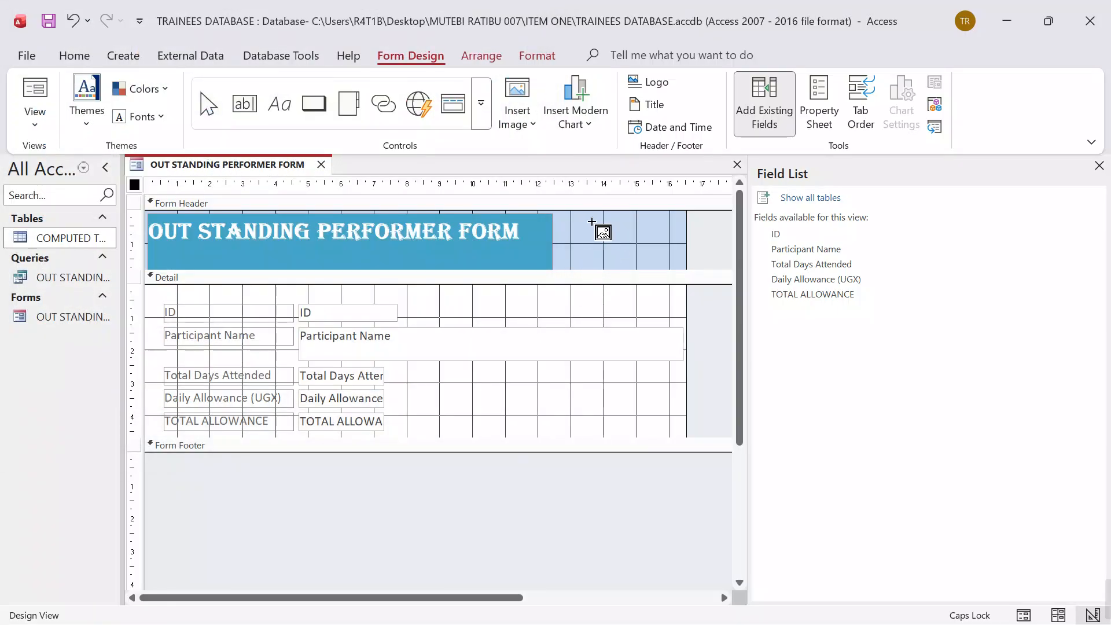
pyautogui.moveTo(593, 223); pyautogui.dragTo(639, 243)
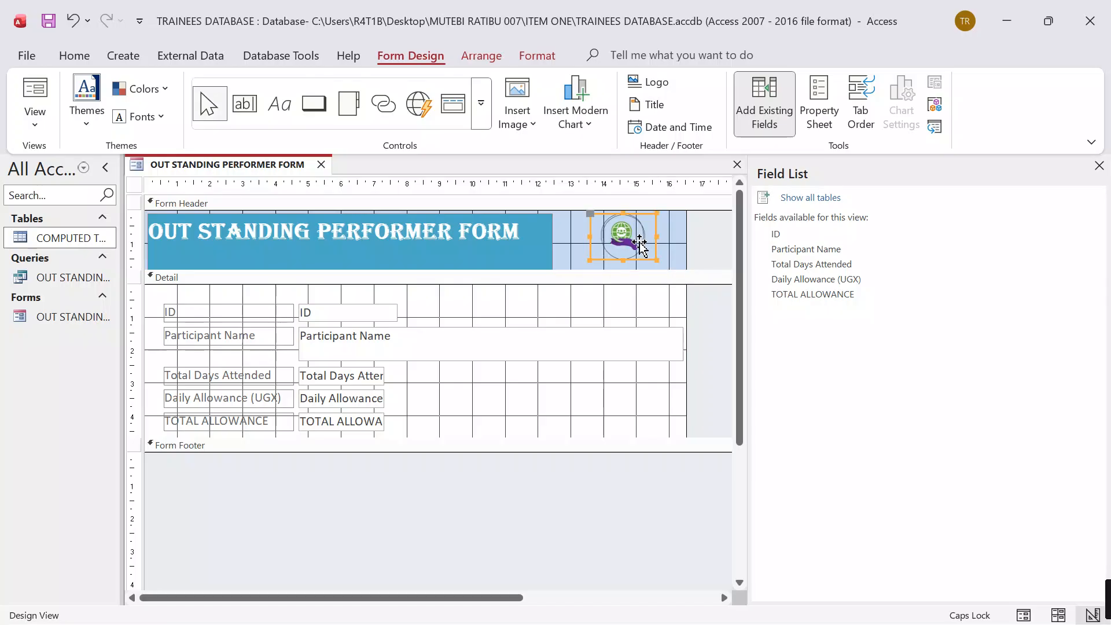
# Step: Close the Field List and fill the background of the form's Detail section with light orange
pyautogui.click(1098, 166)
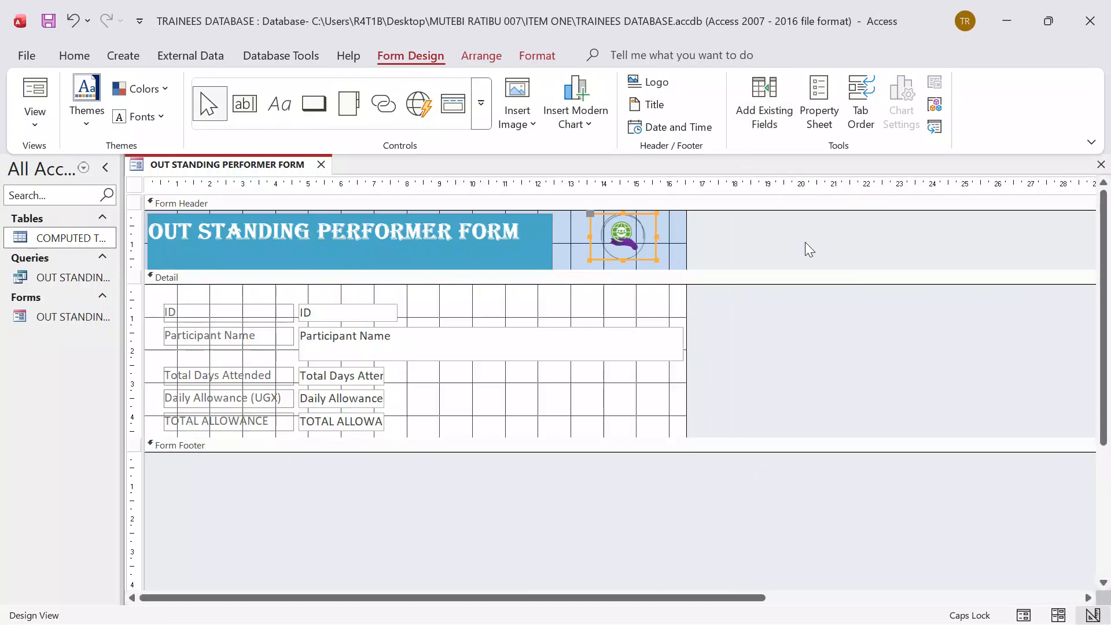
pyautogui.rightClick(487, 302)
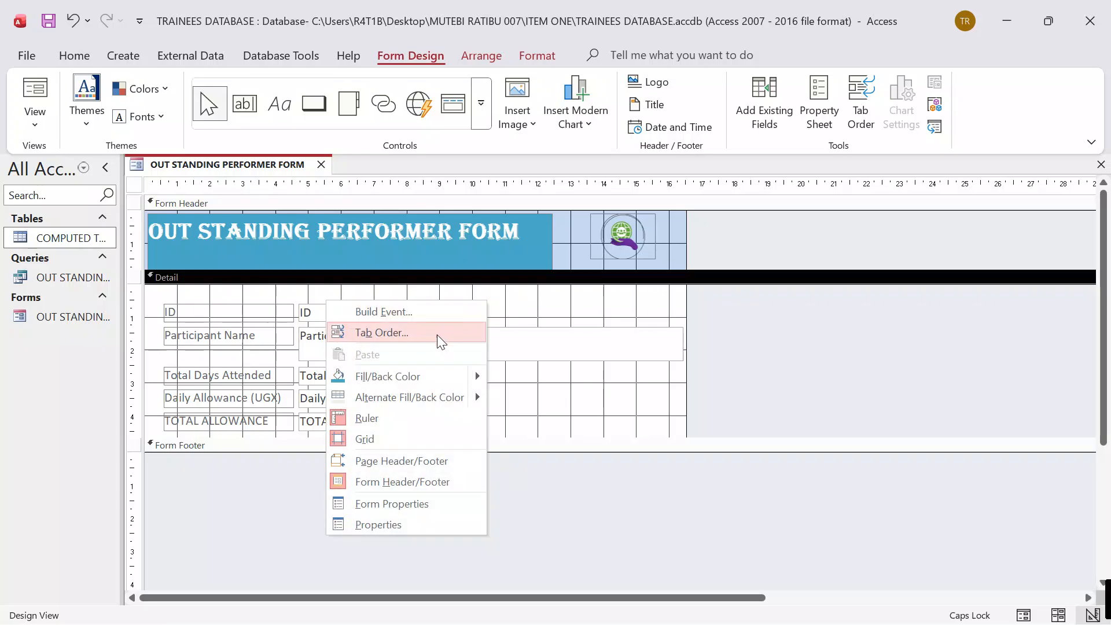
pyautogui.moveTo(421, 379)
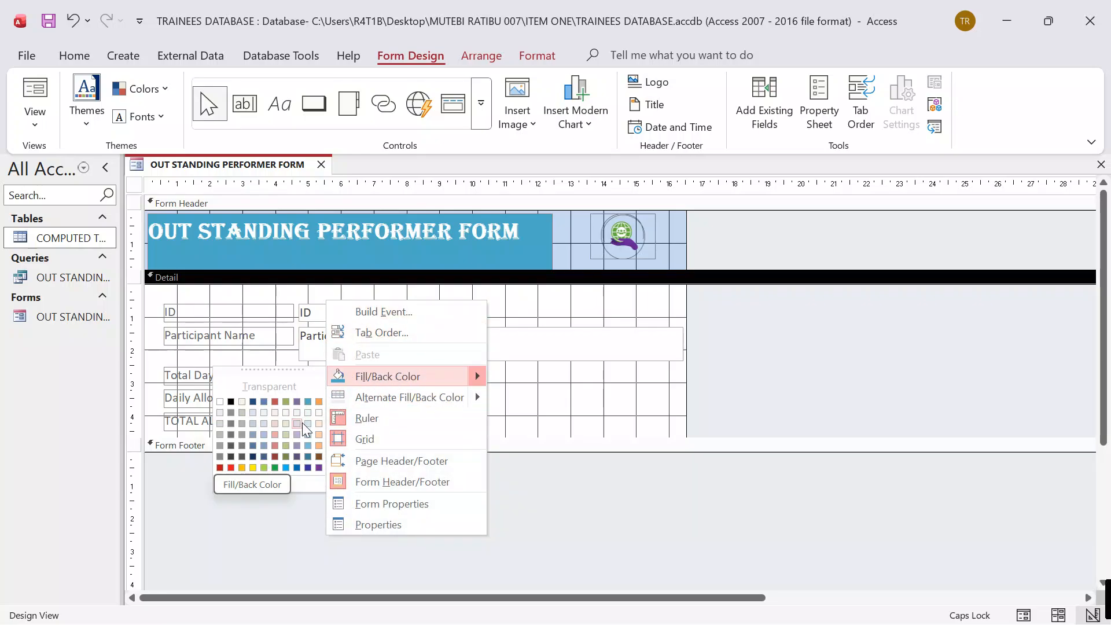
pyautogui.click(319, 435)
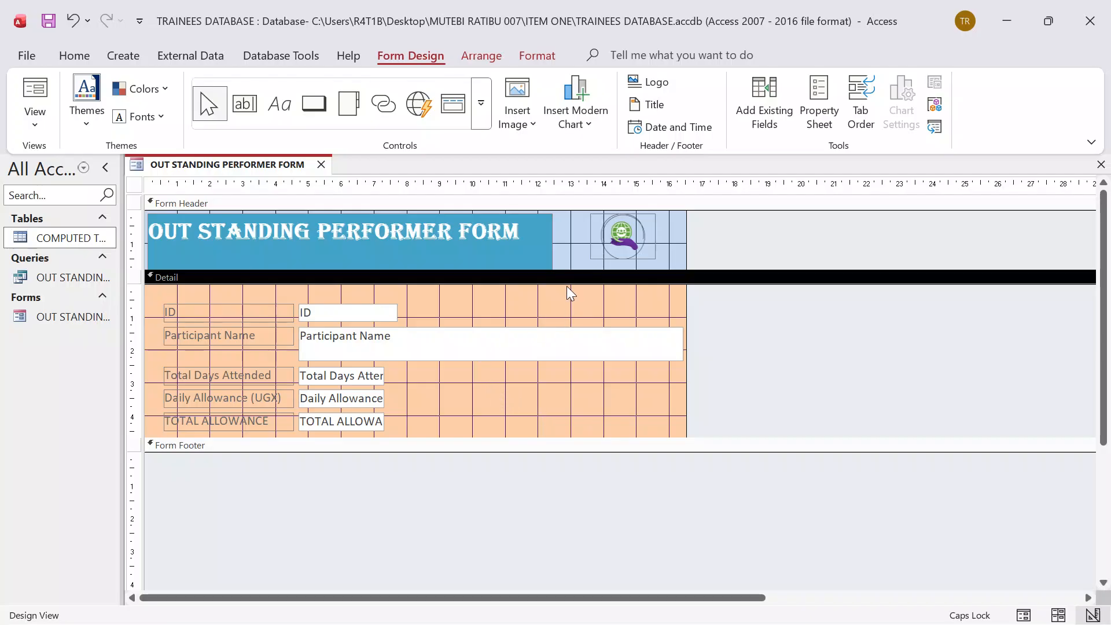
# Step: Fill the form header's background with light red and check the result in Form View before returning to Design View
pyautogui.rightClick(568, 247)
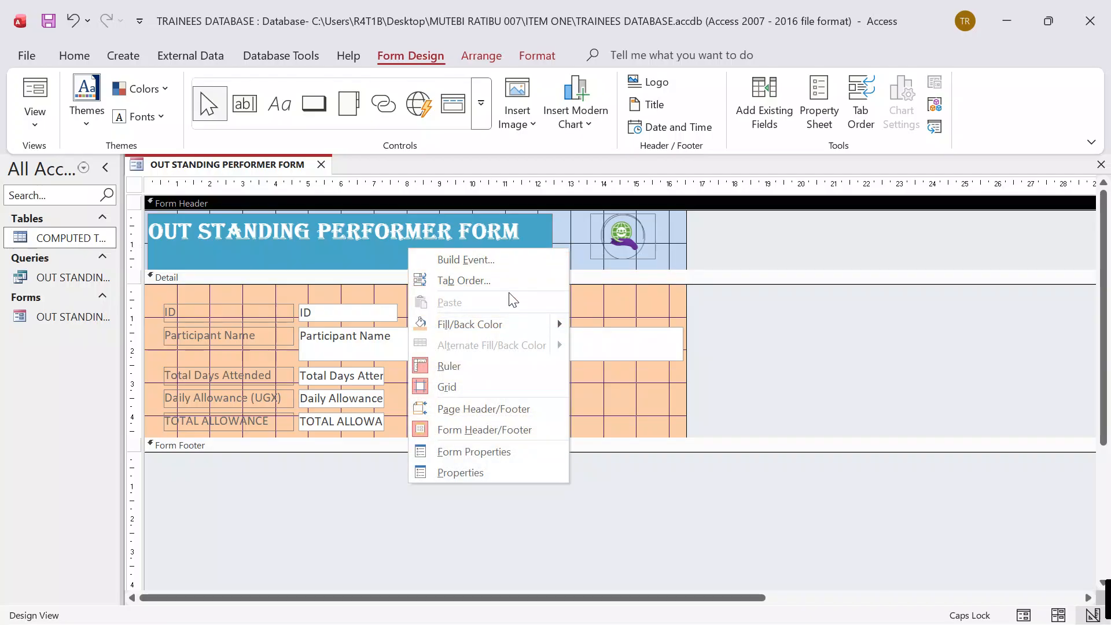
pyautogui.moveTo(505, 332)
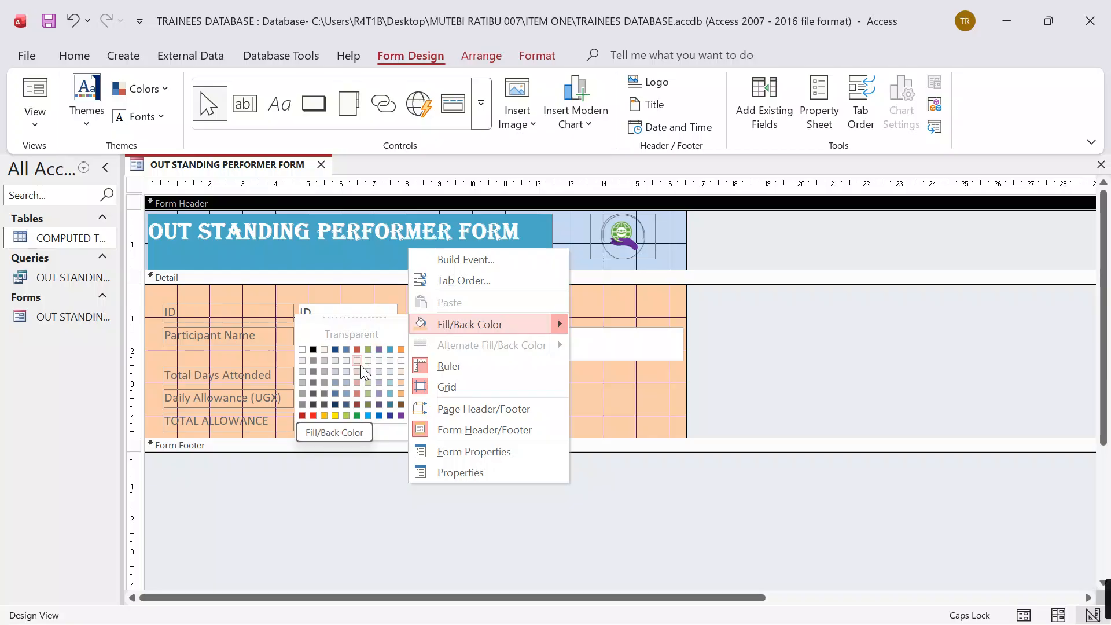
pyautogui.click(355, 391)
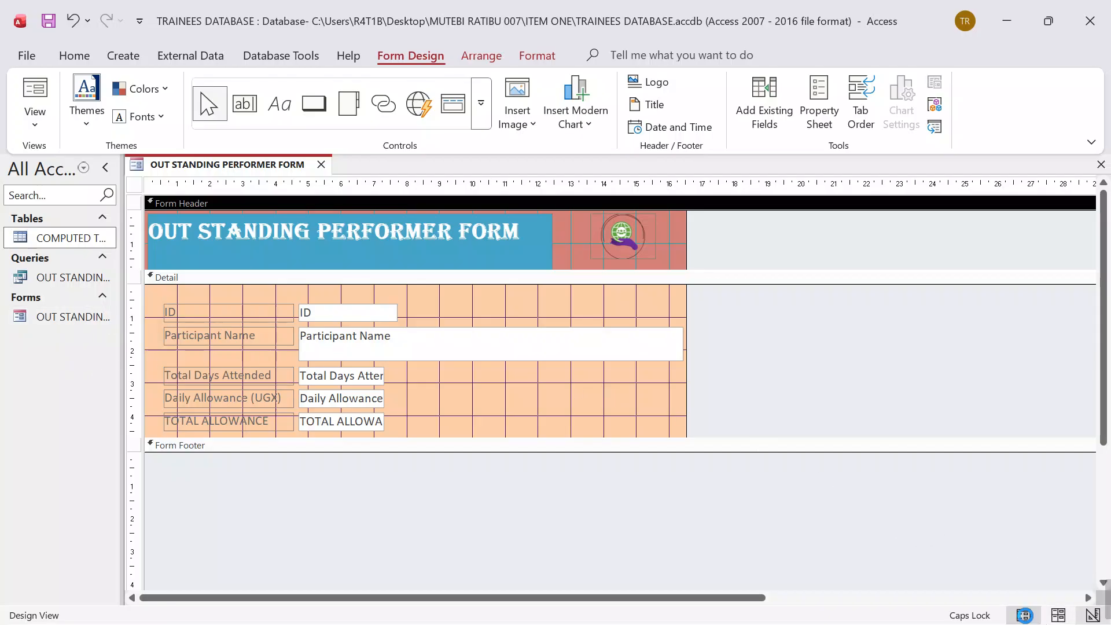
pyautogui.click(1023, 615)
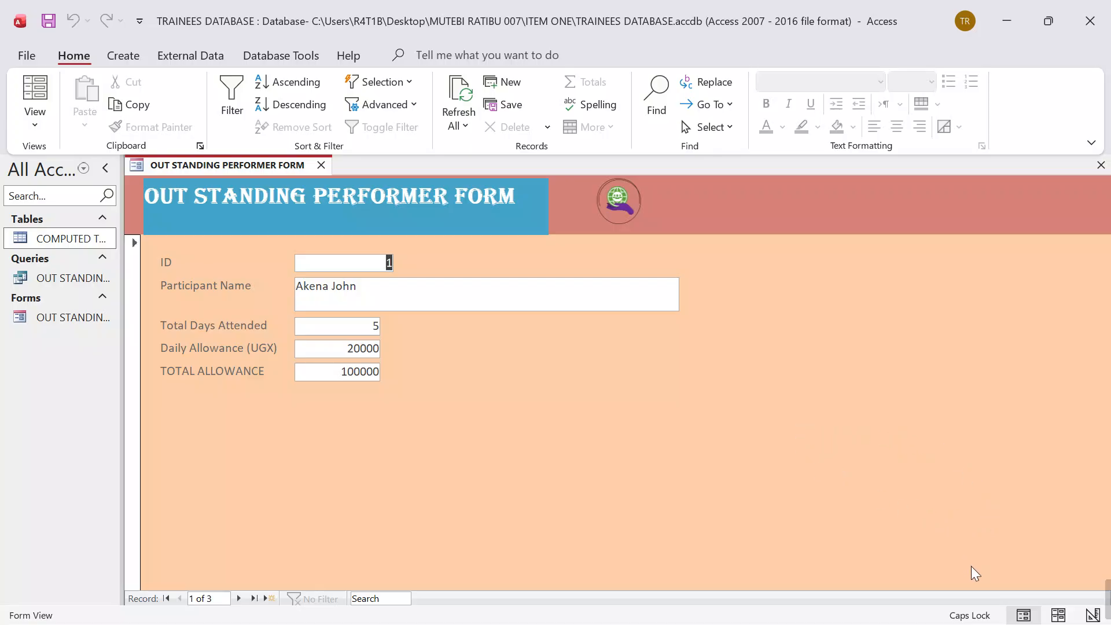
pyautogui.click(1092, 615)
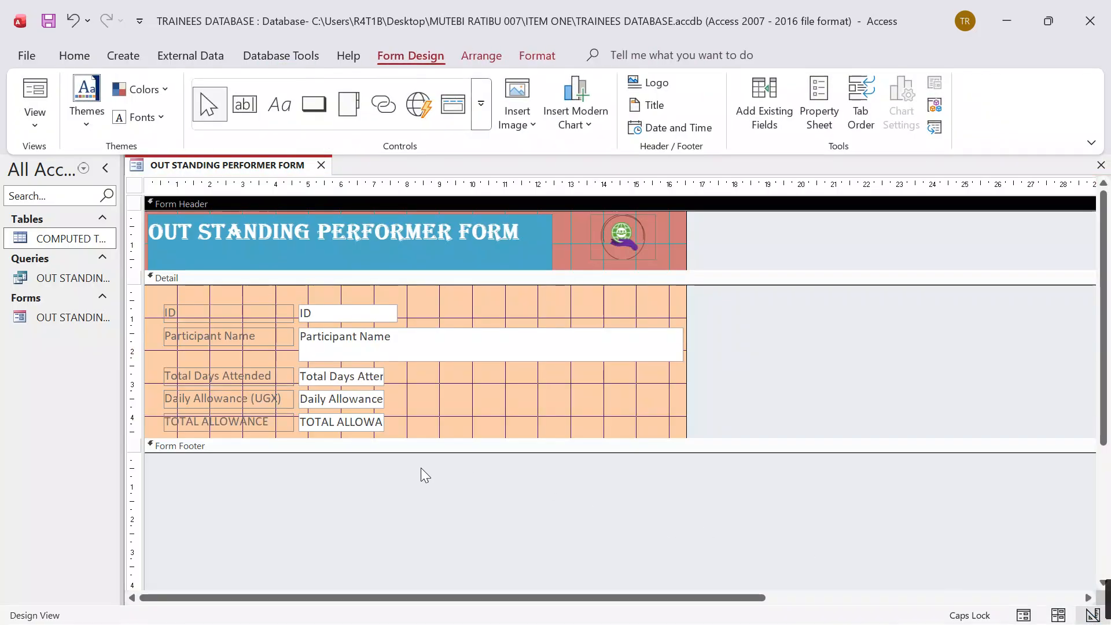
# Step: Expand the form footer to about 1.7 cm high and add a label containing the candidate's name and number
pyautogui.moveTo(251, 449); pyautogui.dragTo(258, 508)
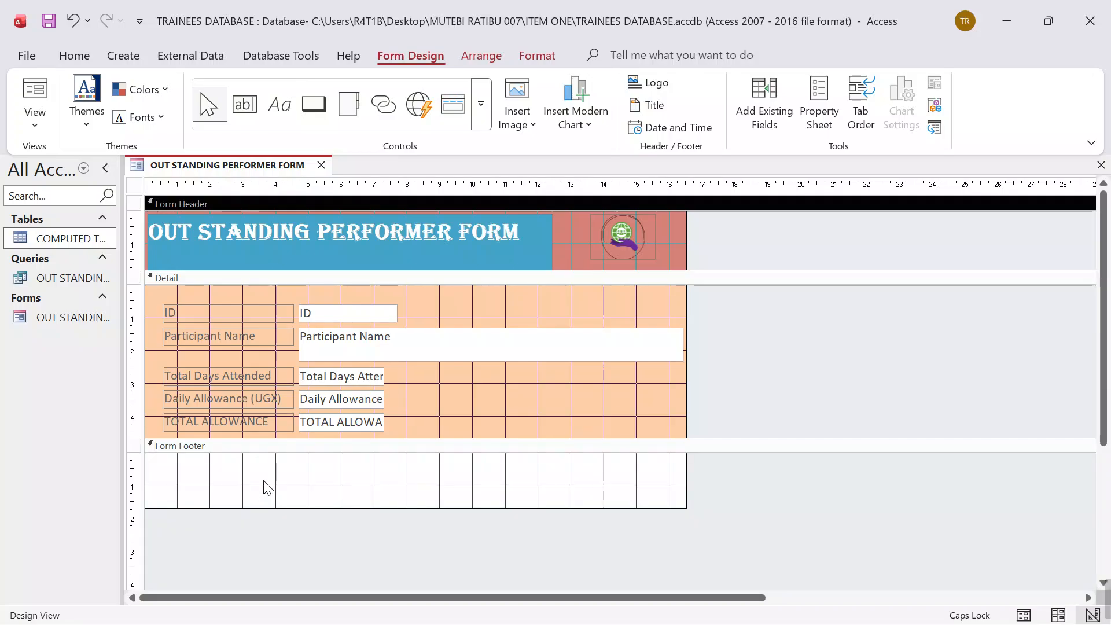
pyautogui.click(279, 105)
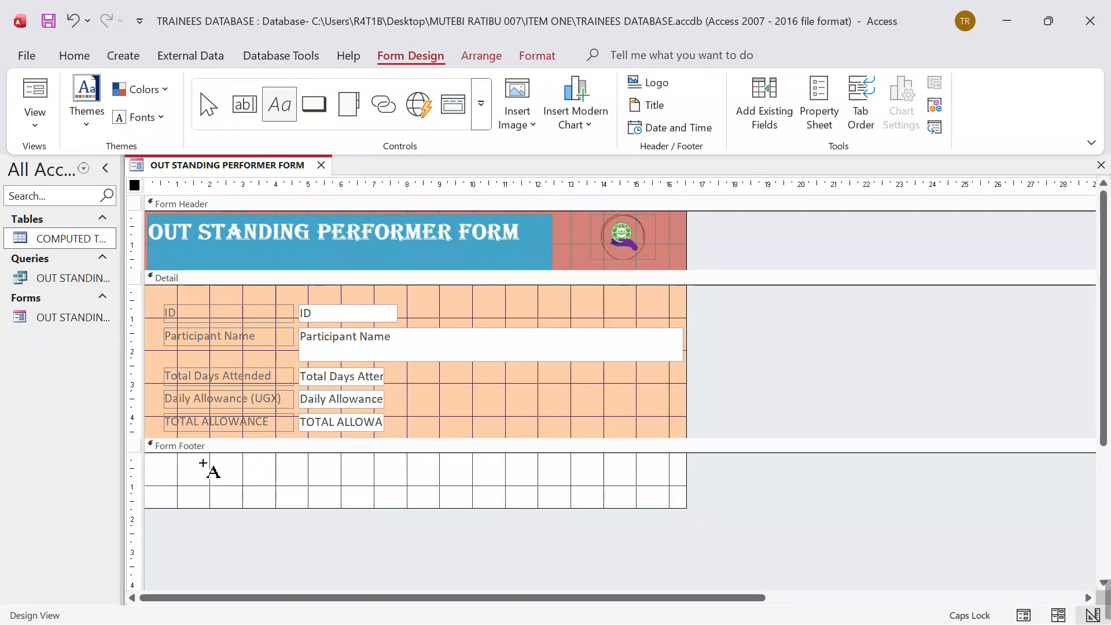
pyautogui.moveTo(200, 462); pyautogui.dragTo(480, 506)
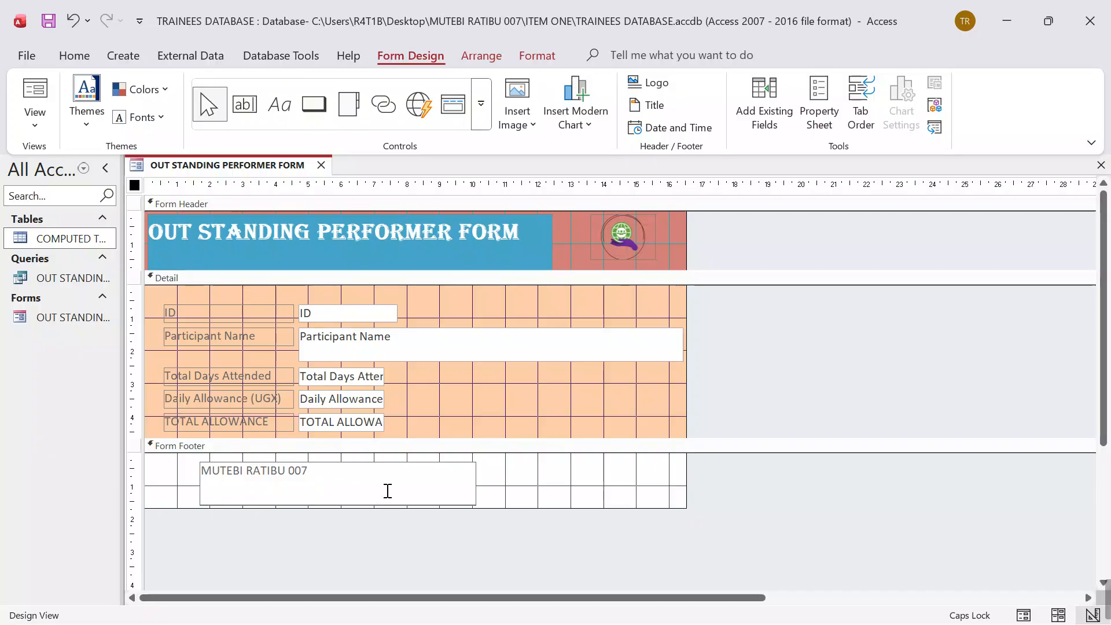
pyautogui.moveTo(314, 472); pyautogui.dragTo(236, 474)
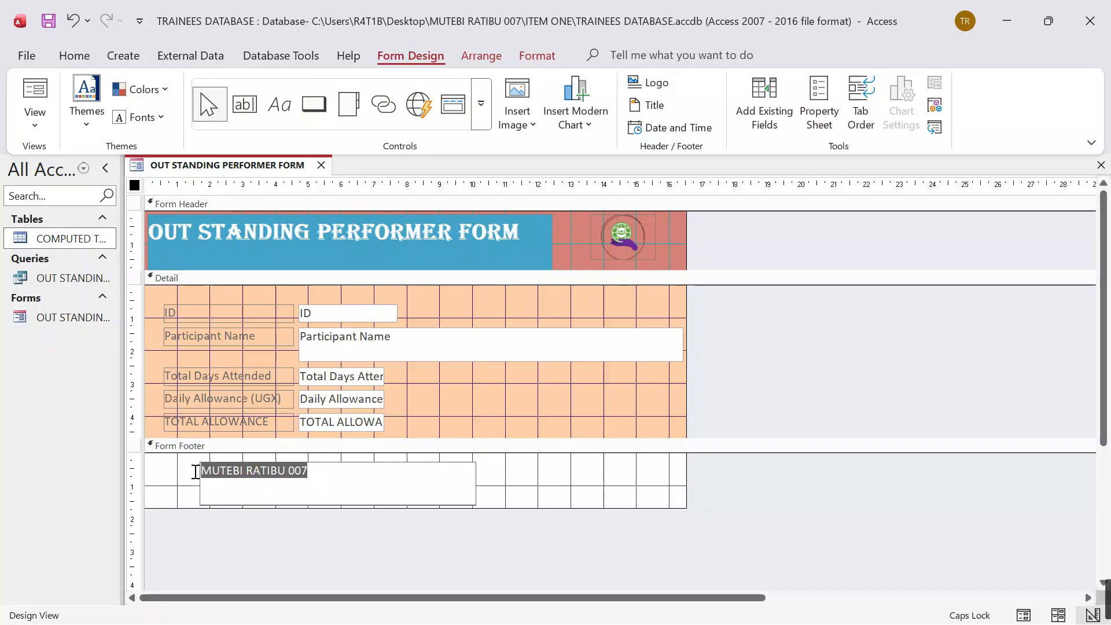
pyautogui.click(70, 55)
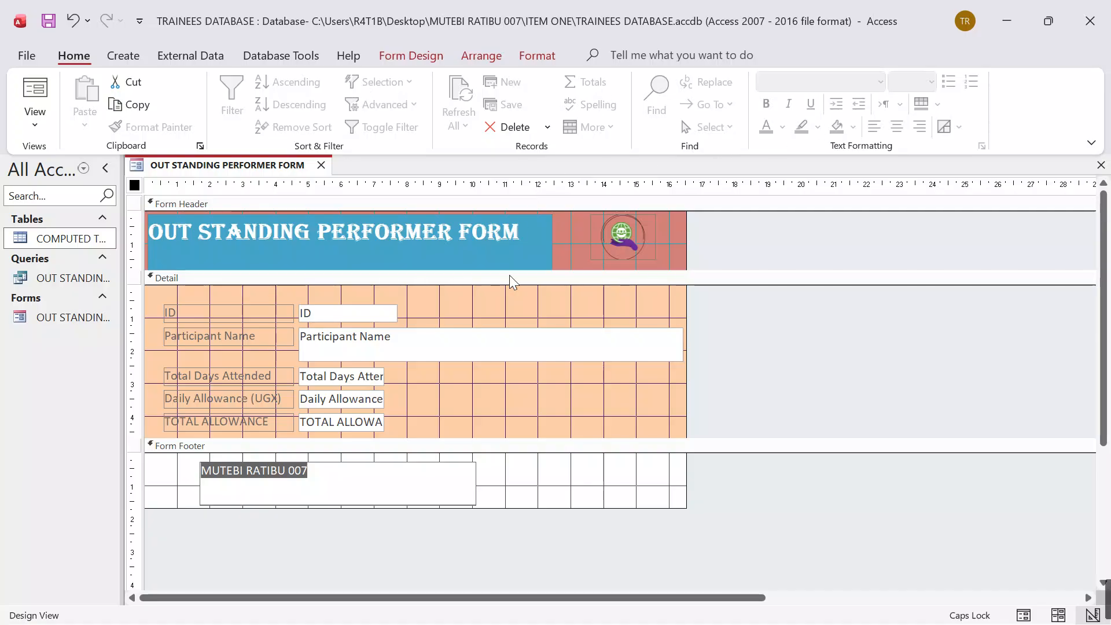
pyautogui.click(524, 56)
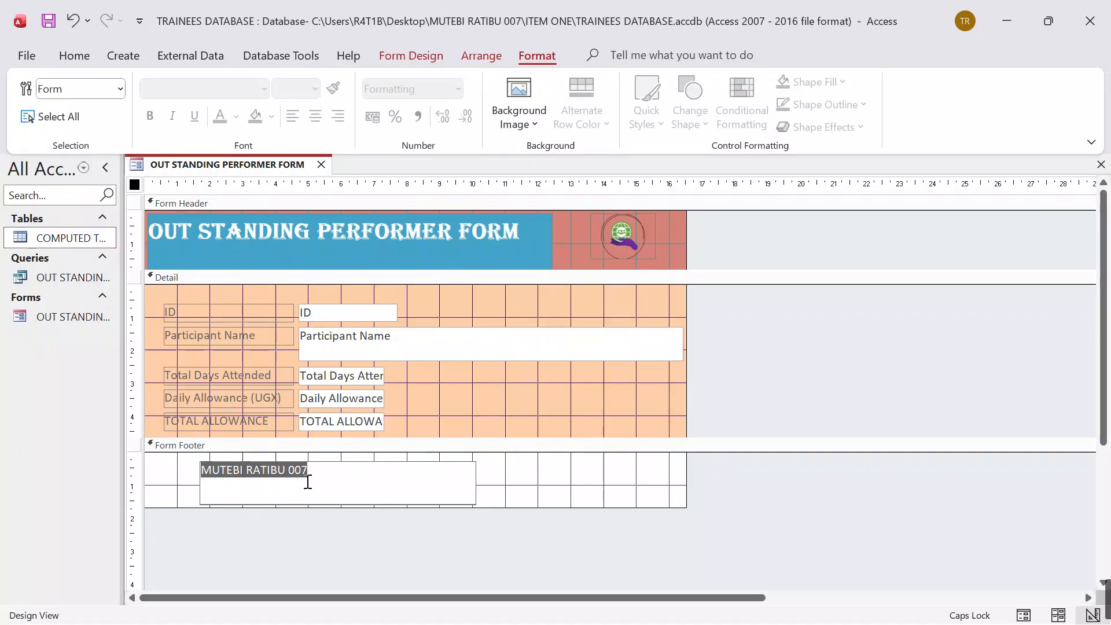
pyautogui.click(335, 486)
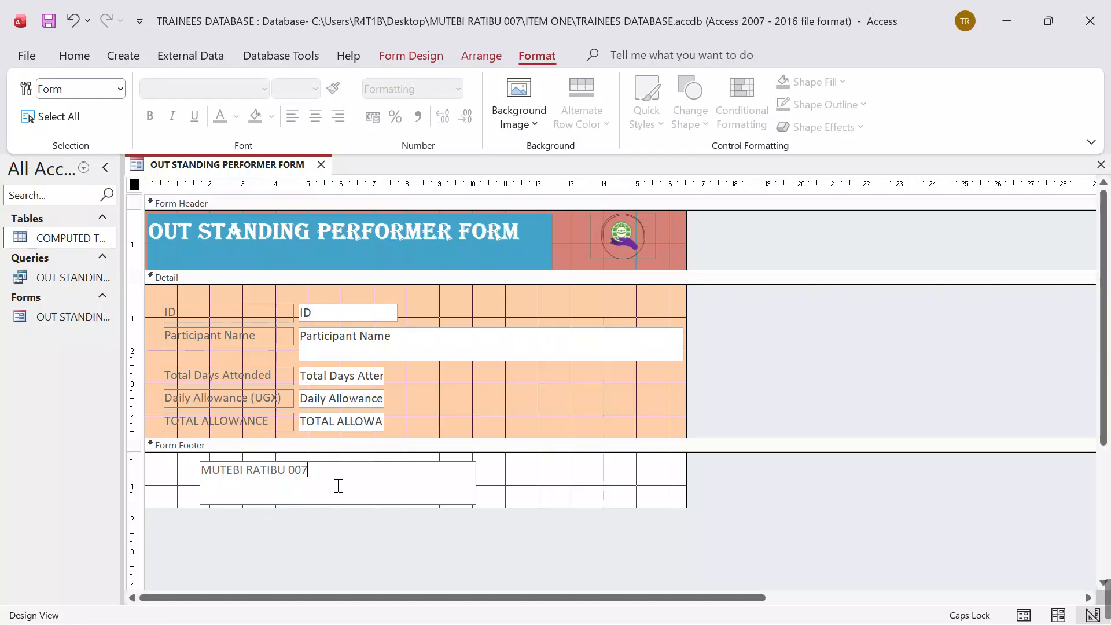
pyautogui.press('Return')
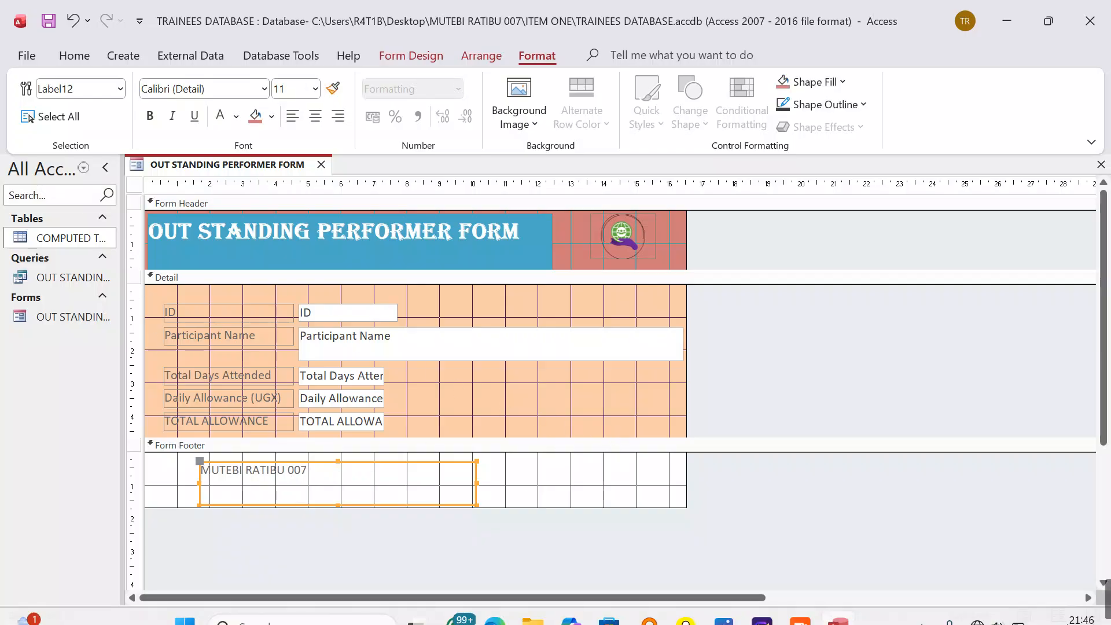
# Step: Check the finished form in Form View and close it
pyautogui.click(1023, 613)
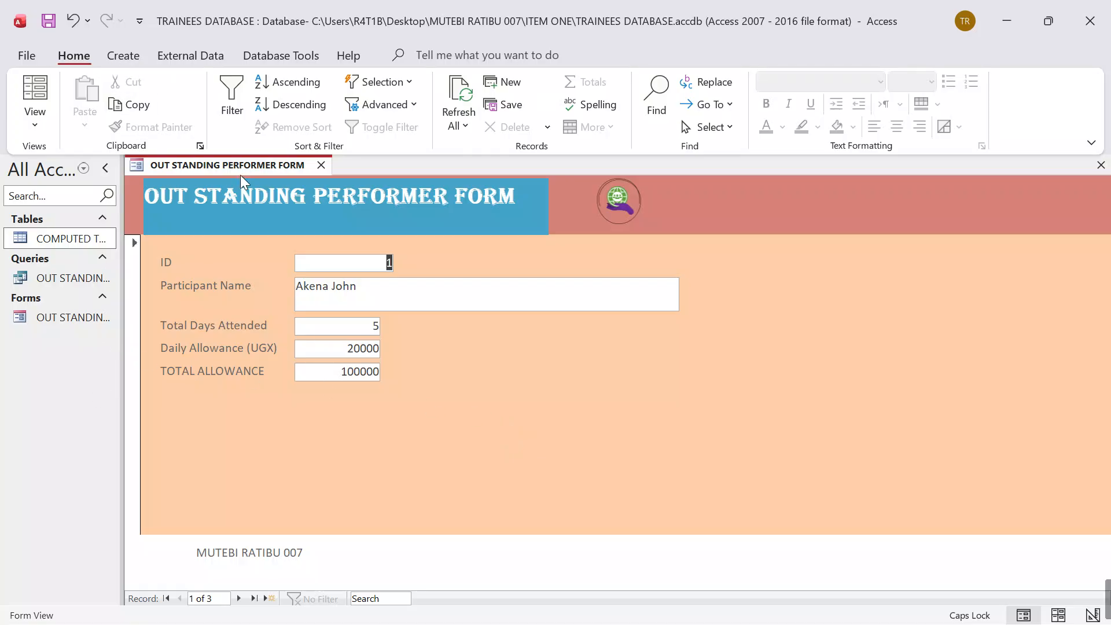
pyautogui.click(321, 165)
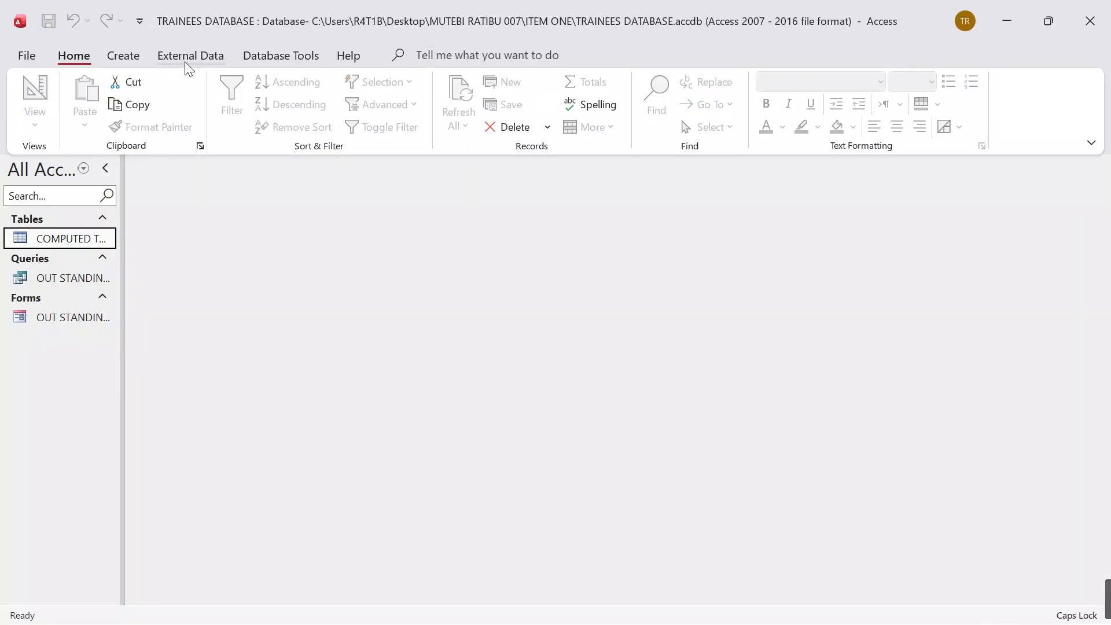
# Step: Start a Report Wizard report with all fields of OUT STANDING PERFORMER QUERY and no grouping levels
pyautogui.click(125, 55)
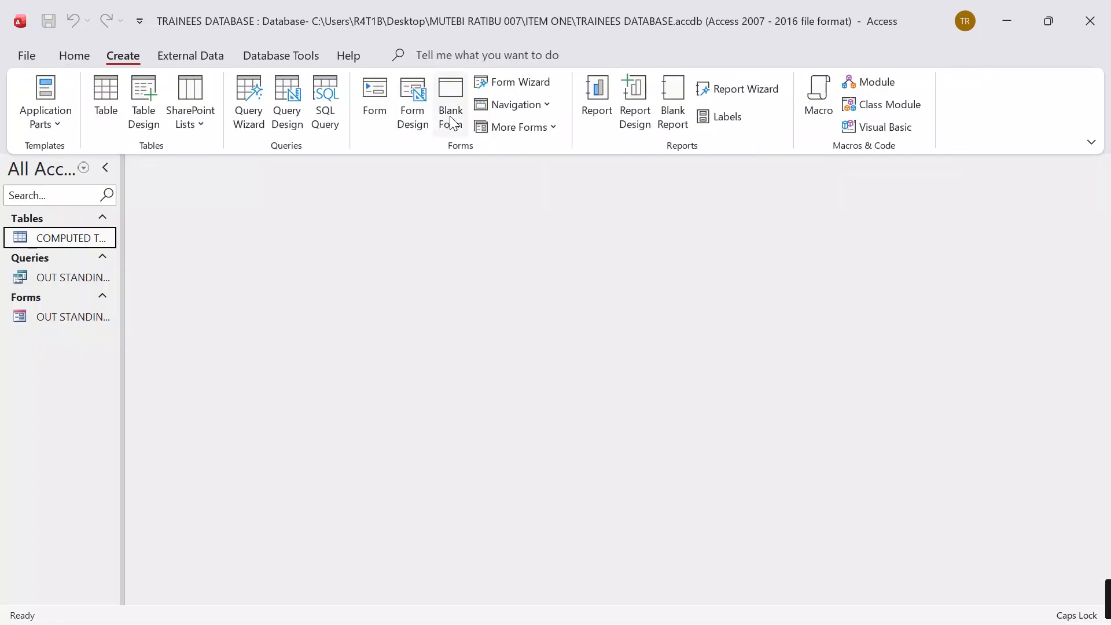
pyautogui.click(715, 93)
pyautogui.click(576, 225)
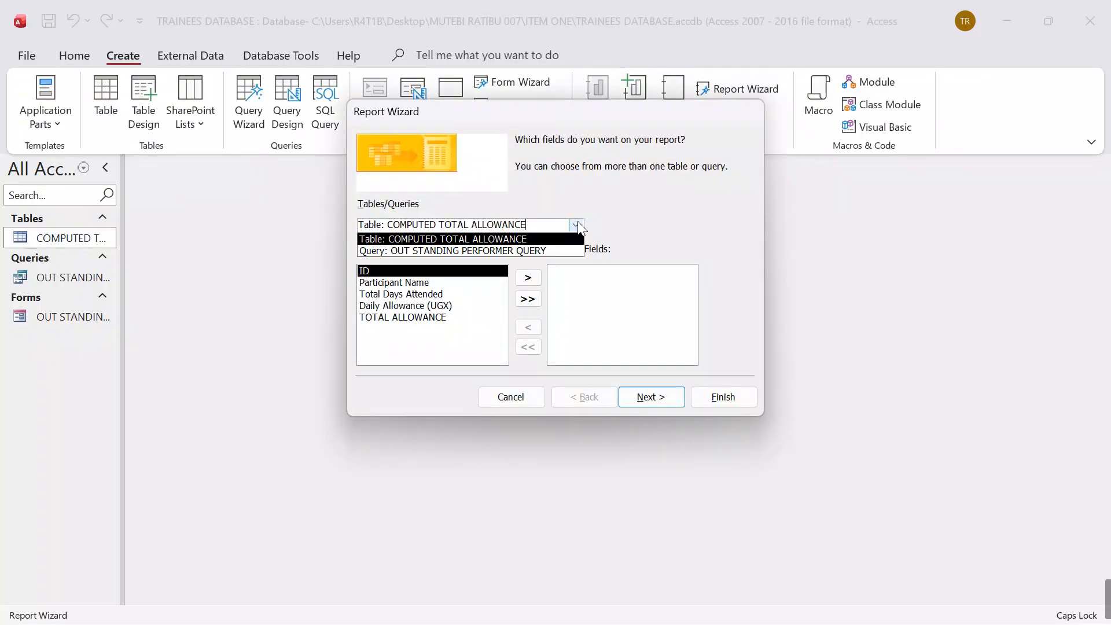
pyautogui.click(454, 250)
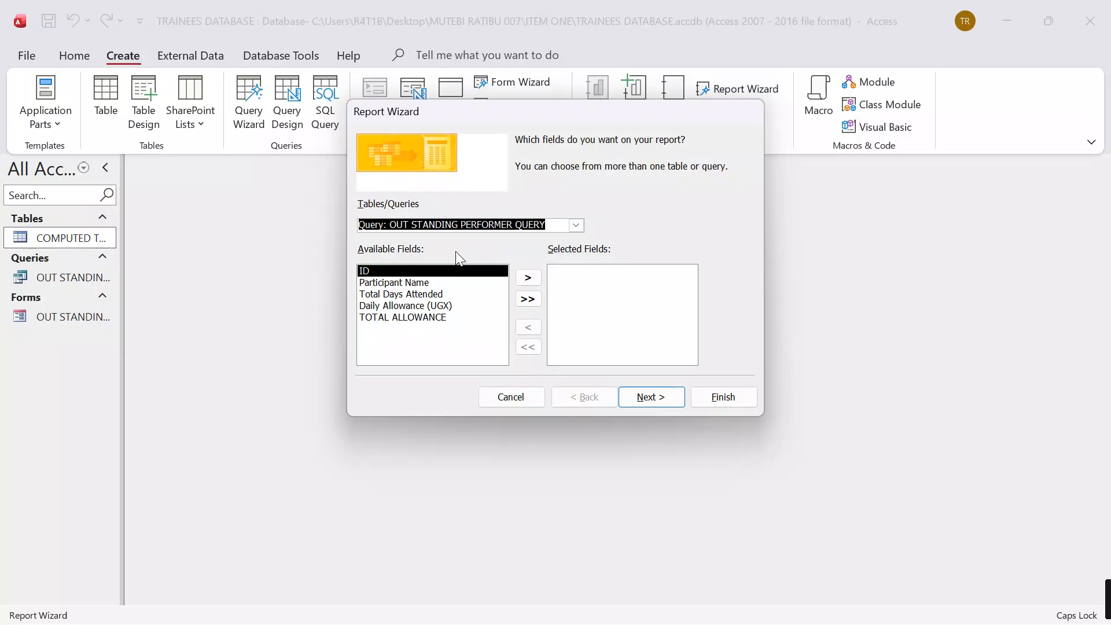
pyautogui.click(527, 299)
pyautogui.click(650, 400)
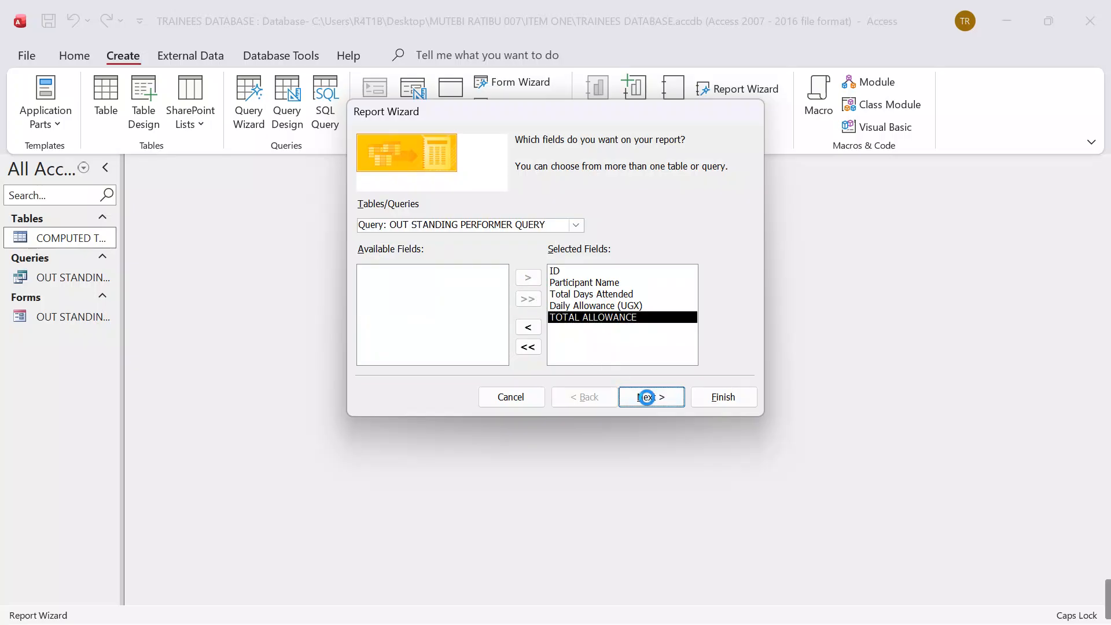
pyautogui.click(661, 405)
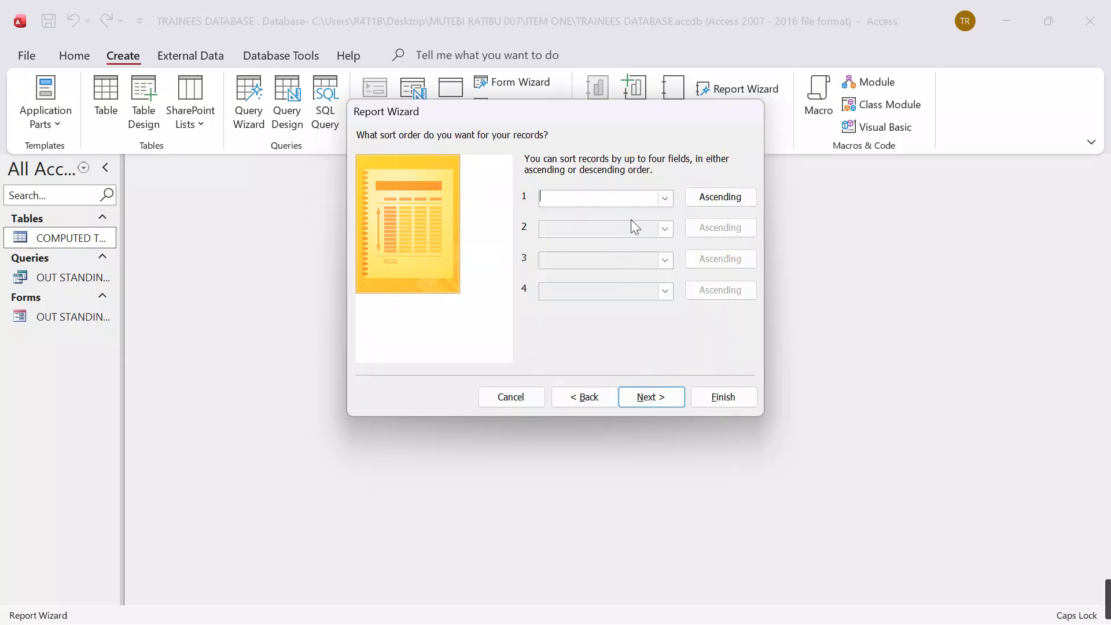
# Step: Give the report a columnar layout without sorting, title it OUT STANDING PERFORMER REPORT, and create it for design modification
pyautogui.click(655, 396)
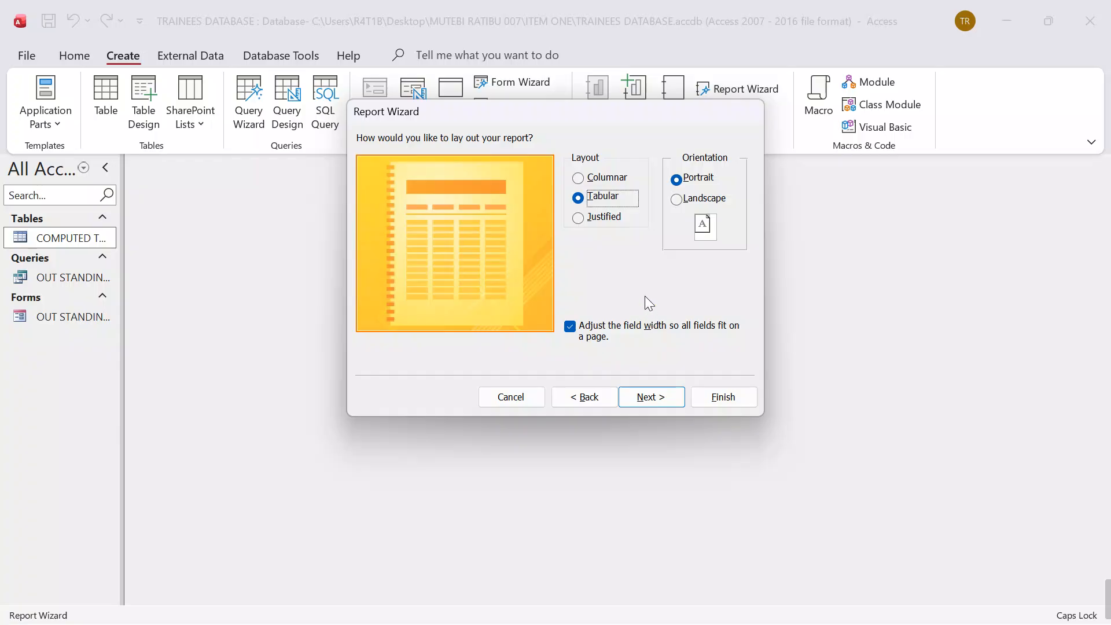
pyautogui.click(591, 178)
pyautogui.click(664, 400)
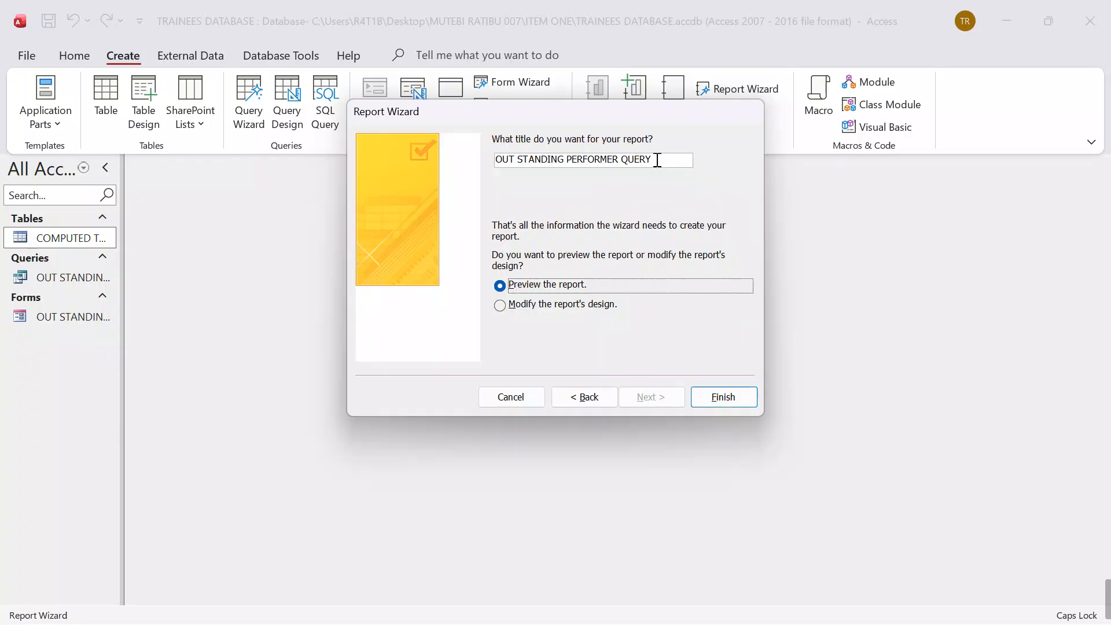
pyautogui.click(657, 160)
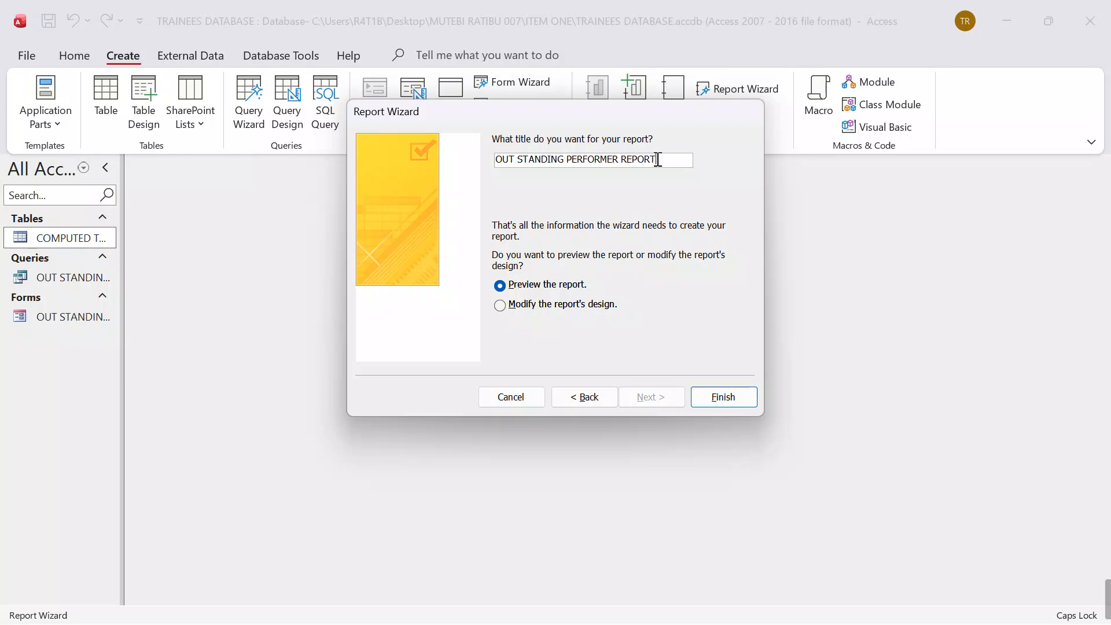
pyautogui.click(602, 310)
pyautogui.click(720, 398)
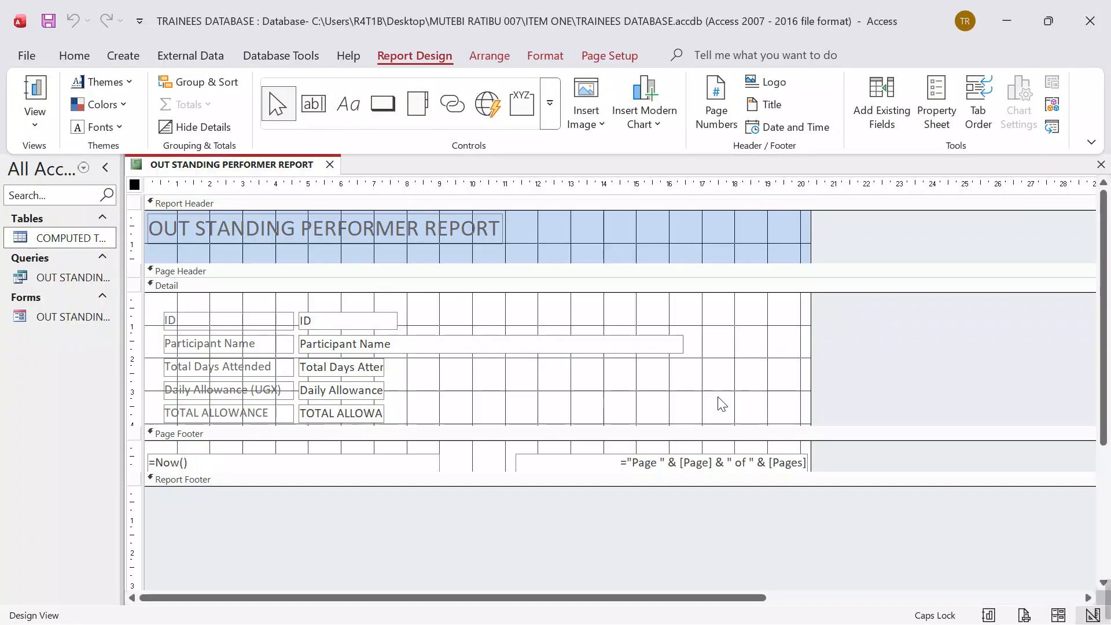
# Step: Make the title in the report header bold
pyautogui.doubleClick(457, 227)
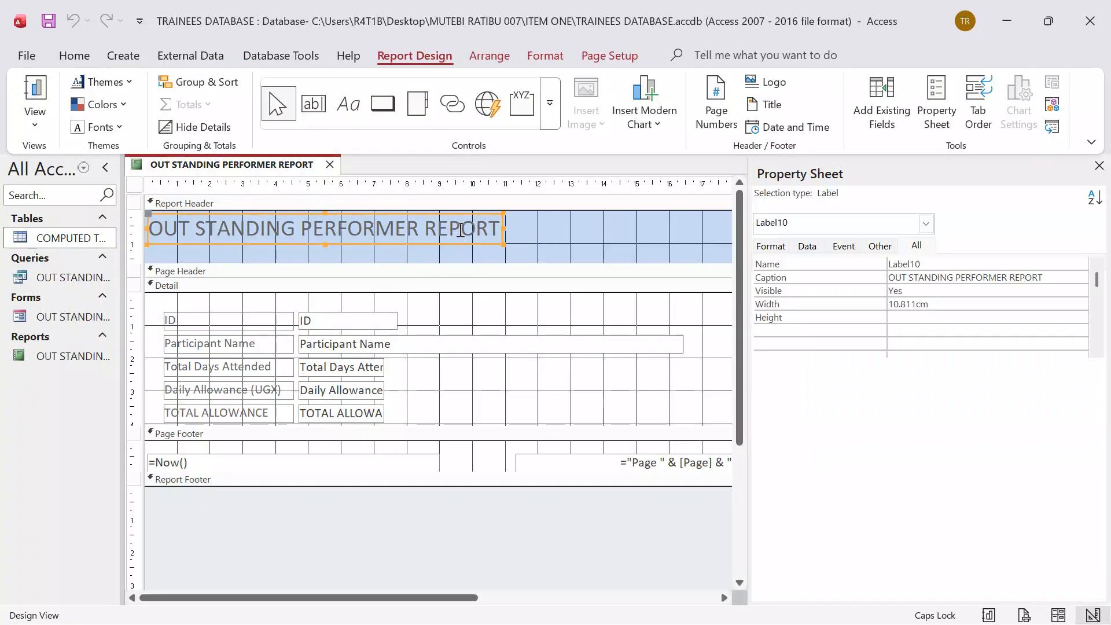
pyautogui.click(497, 227)
pyautogui.moveTo(497, 227); pyautogui.dragTo(146, 228)
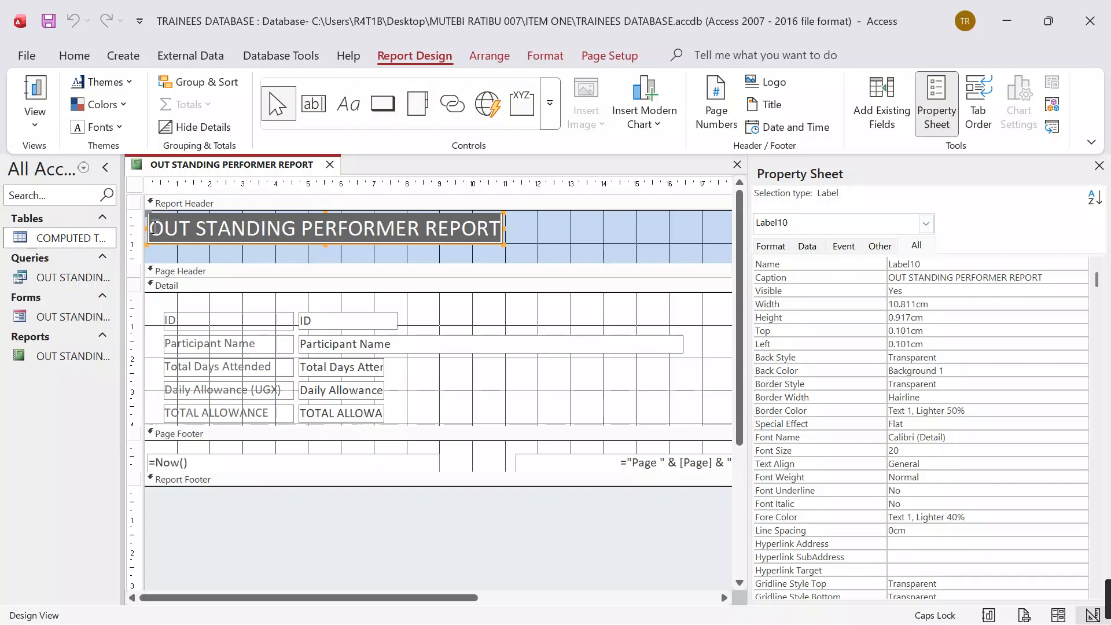
pyautogui.click(74, 56)
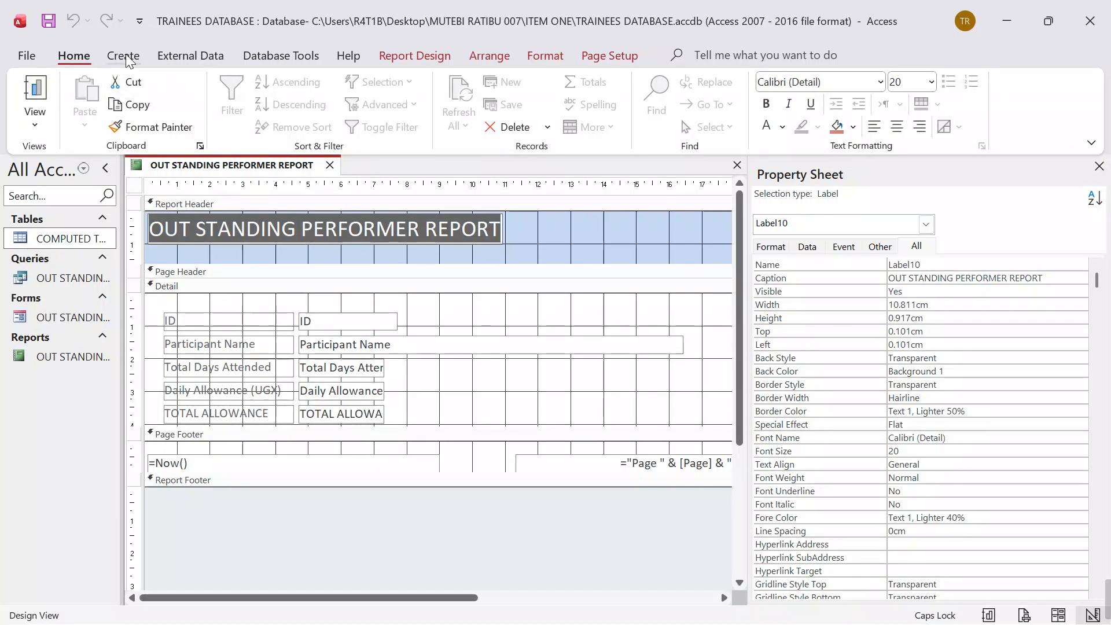
pyautogui.click(766, 104)
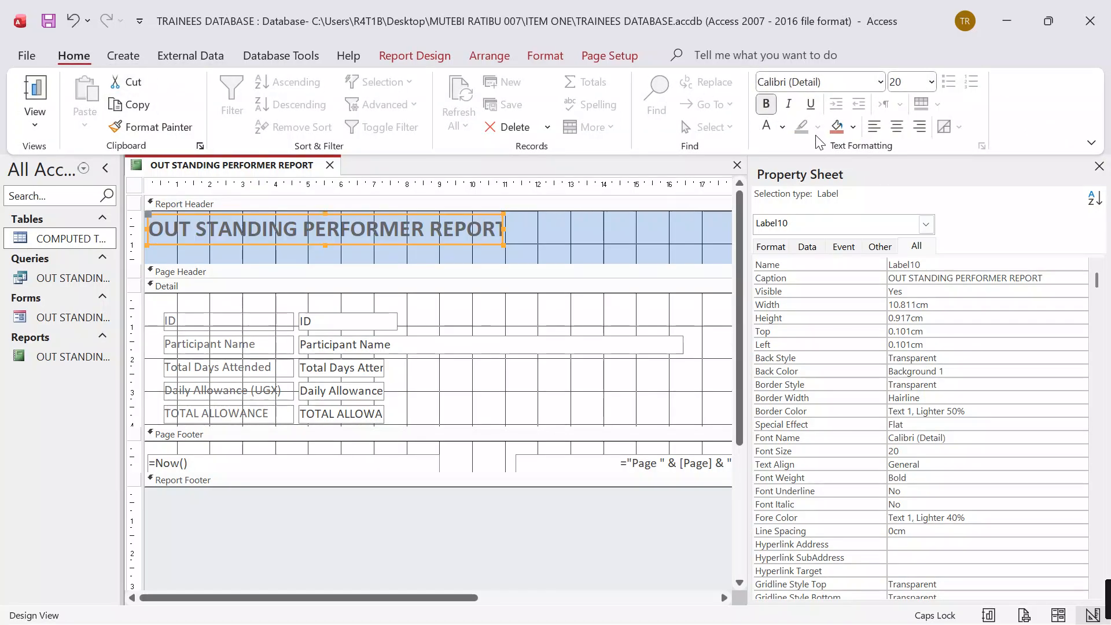
# Step: Fill the report title's label with white and widen it to about 11.6 cm
pyautogui.click(853, 128)
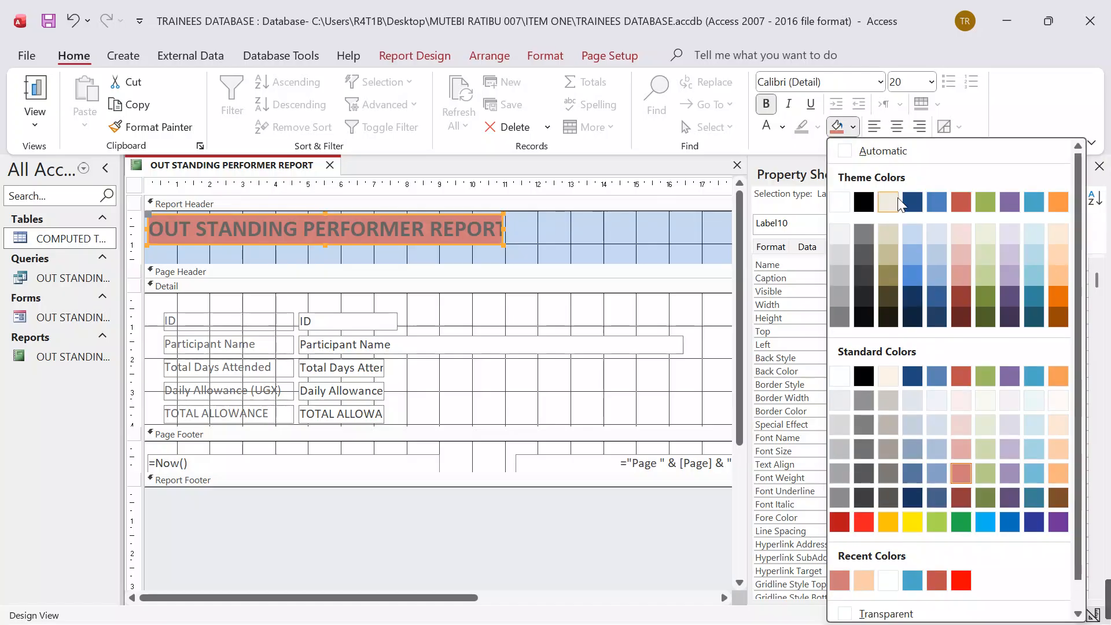
pyautogui.click(838, 203)
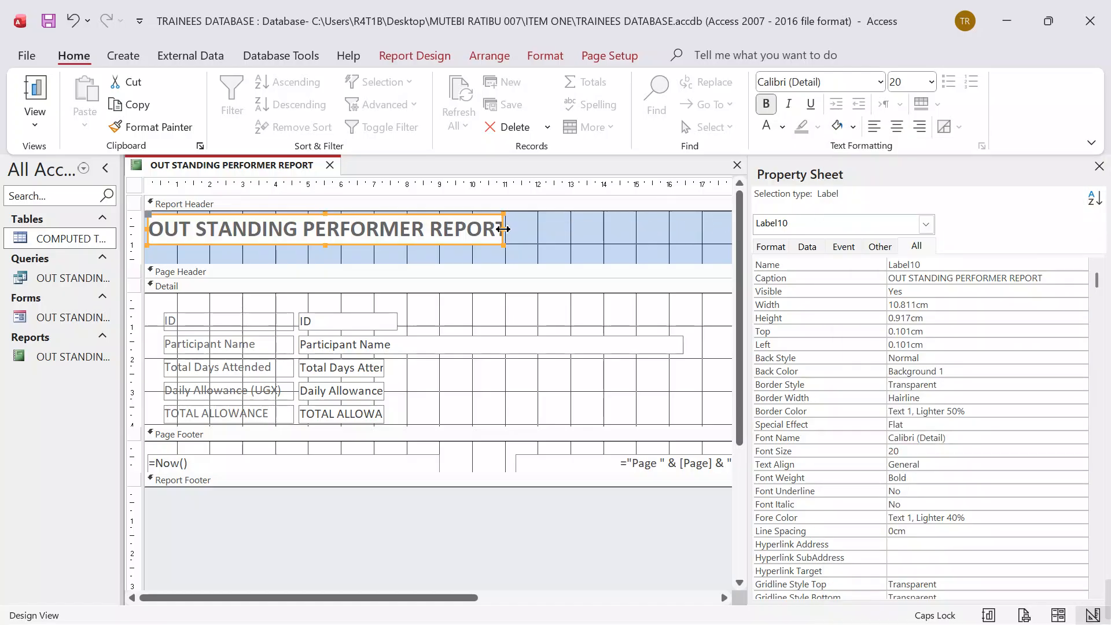
pyautogui.moveTo(504, 229); pyautogui.dragTo(528, 238)
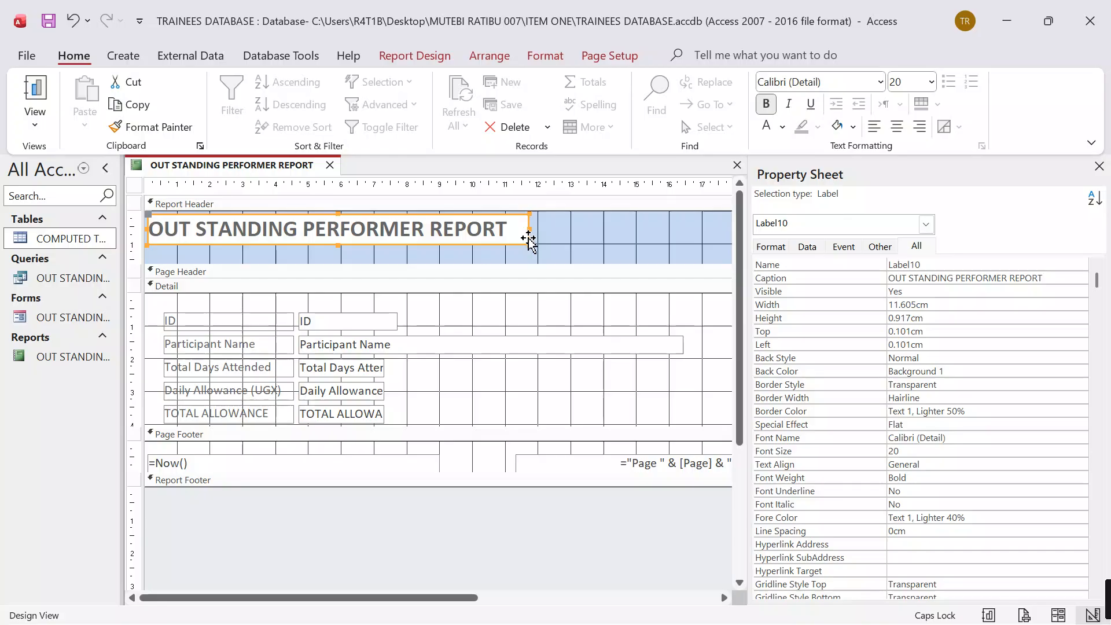
# Step: Fill the background of the report's Detail section with light orange (#F9CDAA)
pyautogui.rightClick(539, 313)
pyautogui.moveTo(481, 401)
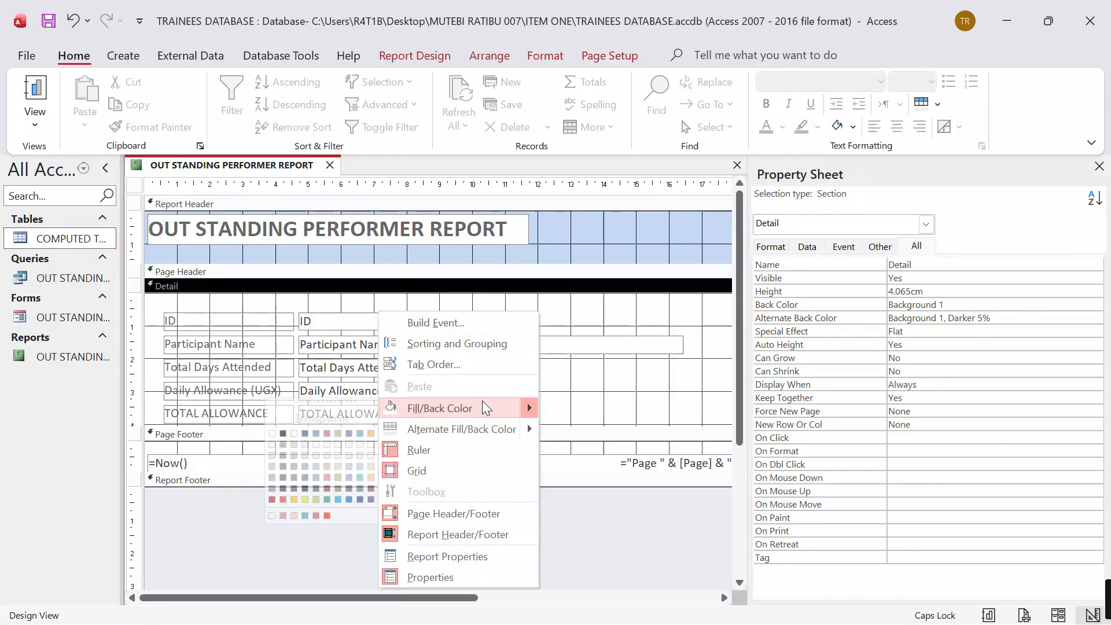
pyautogui.click(372, 456)
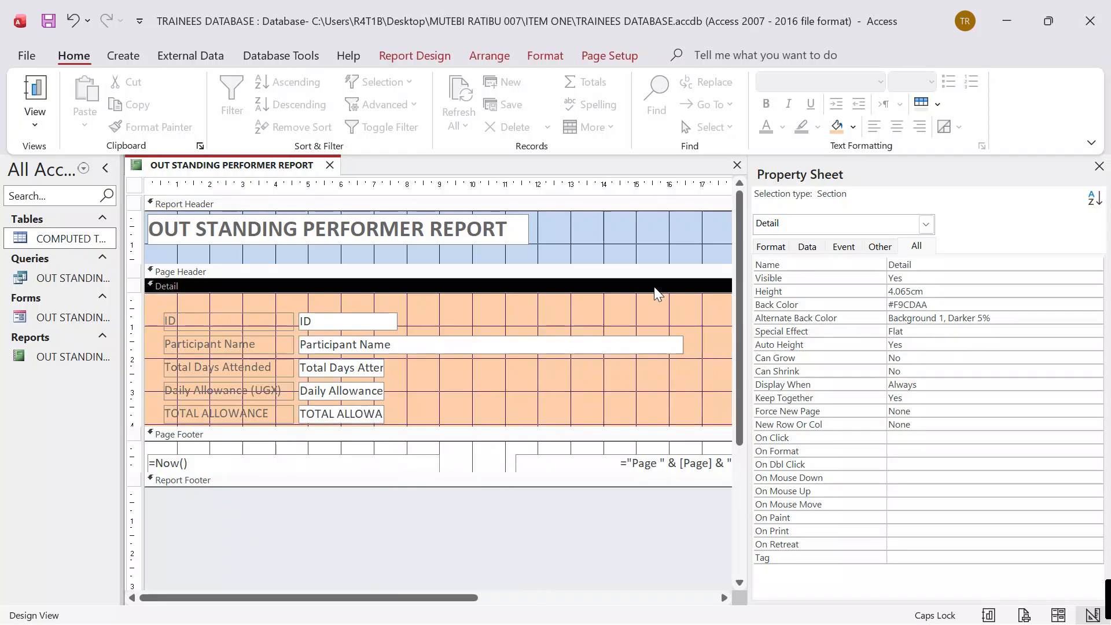
# Step: Place the training logo image, about 1.8 x 1.2 cm, beside the title in the report header and add the long date and 24-hour time
pyautogui.click(608, 56)
pyautogui.click(580, 263)
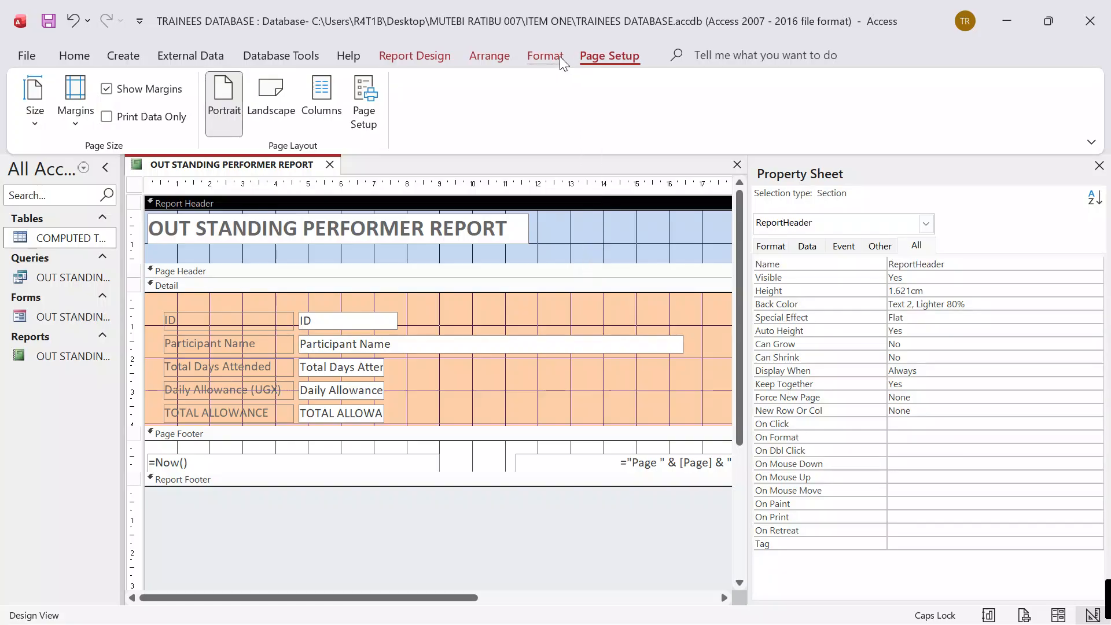
pyautogui.click(544, 53)
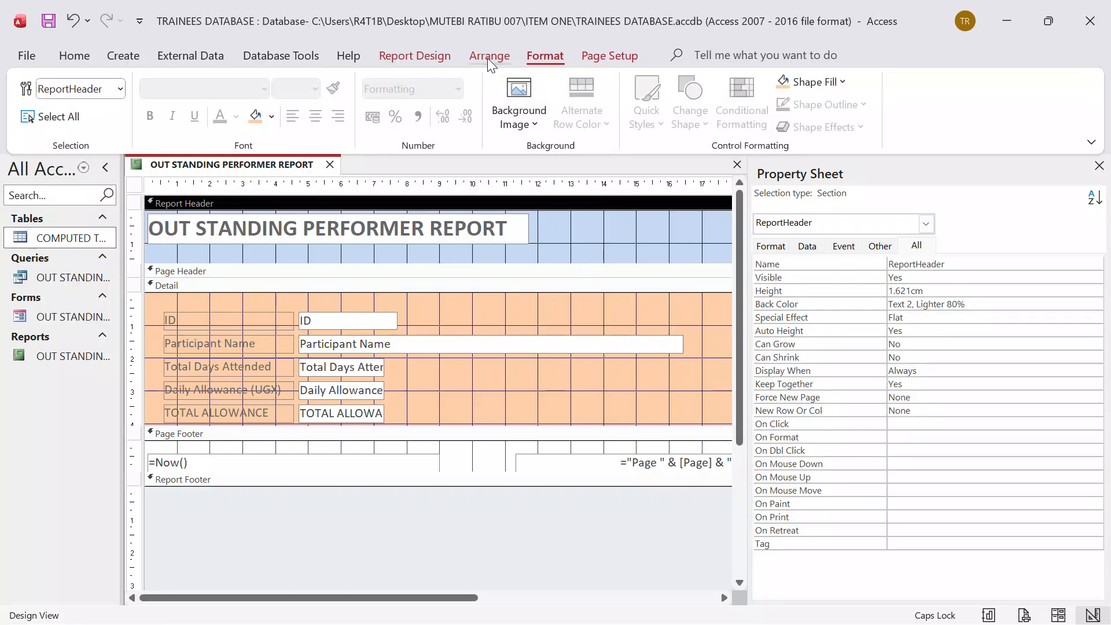
pyautogui.click(450, 57)
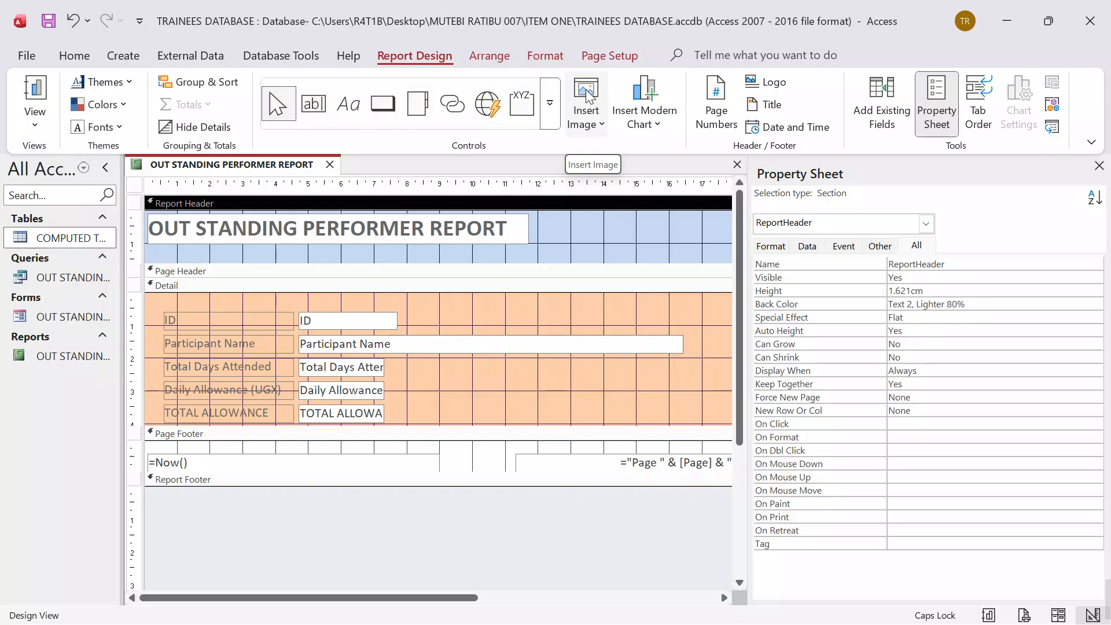
pyautogui.click(586, 98)
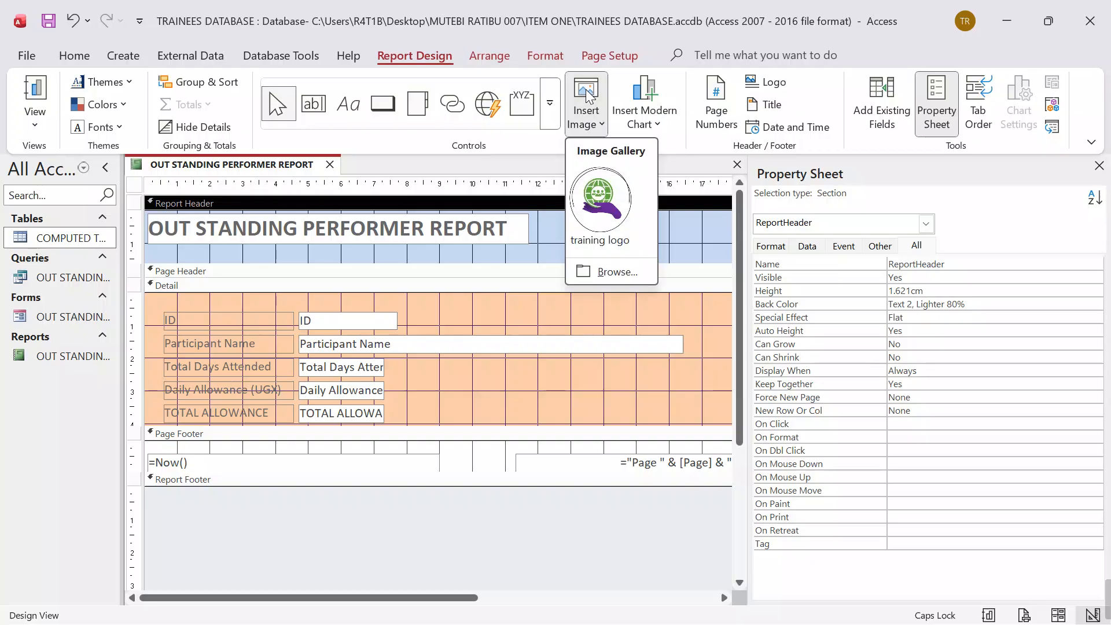
pyautogui.click(600, 200)
pyautogui.moveTo(586, 219)
pyautogui.mouseDown()
pyautogui.moveTo(657, 250)
pyautogui.moveTo(646, 260)
pyautogui.moveTo(580, 226)
pyautogui.mouseUp()
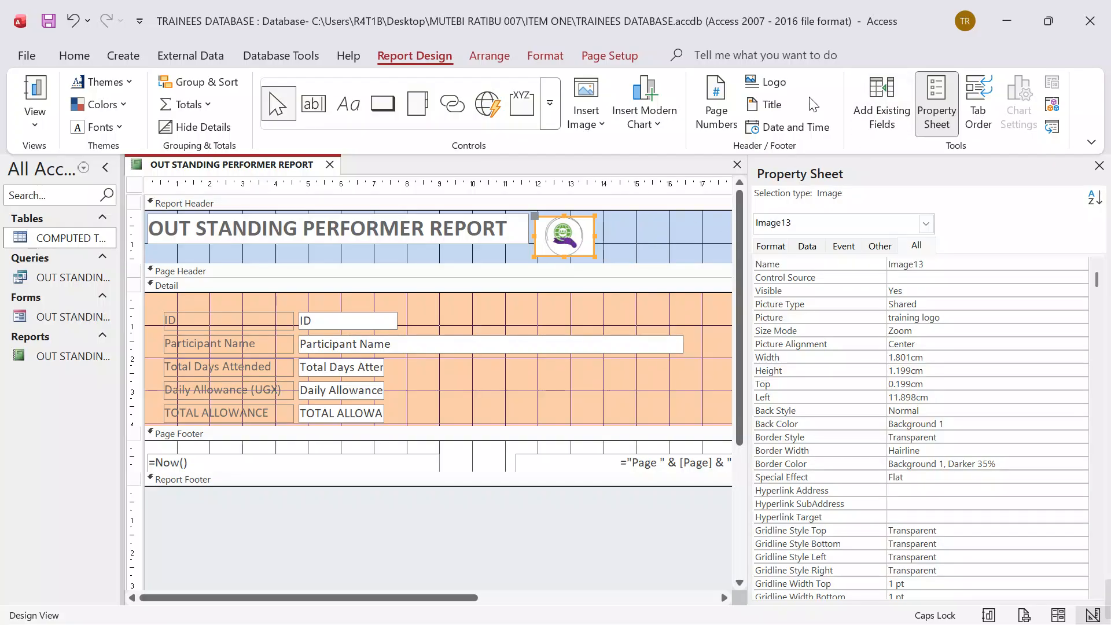
pyautogui.click(756, 131)
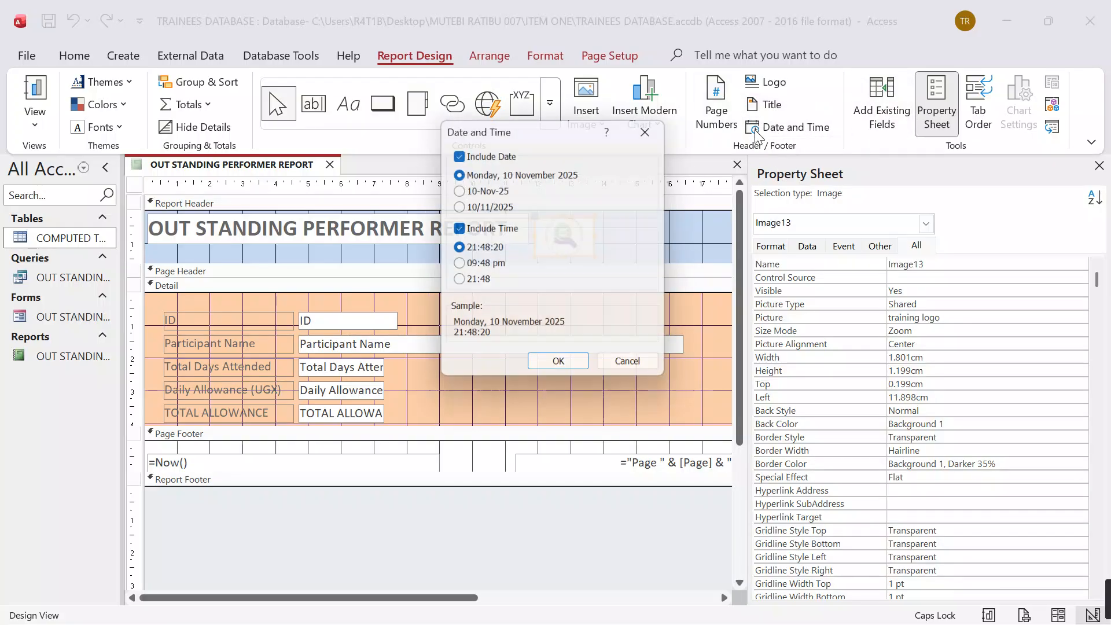
pyautogui.click(569, 368)
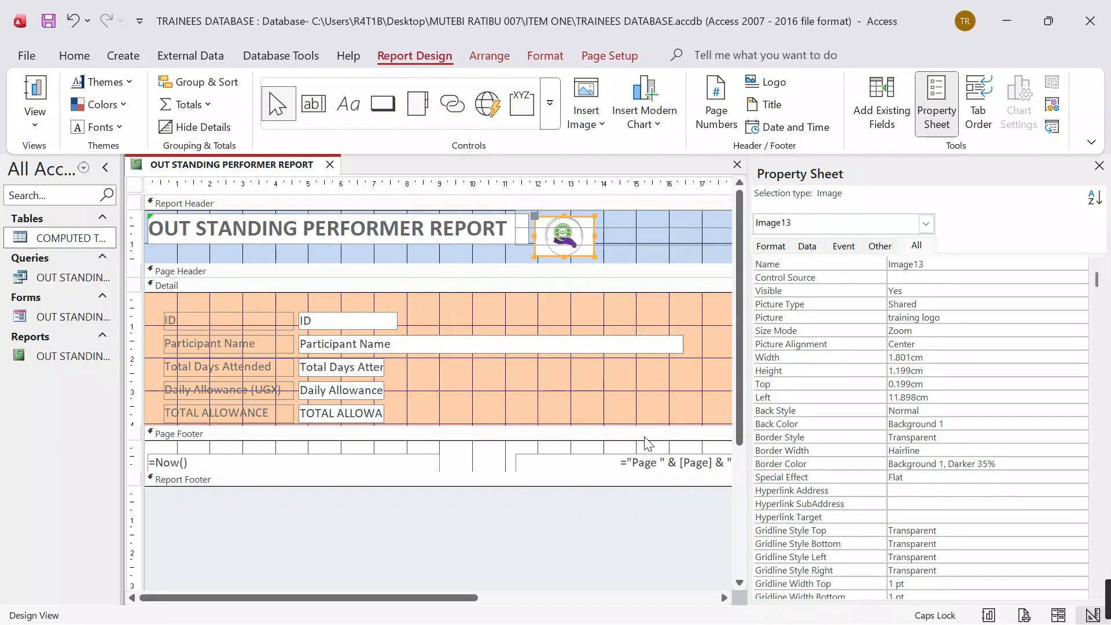
# Step: Expand the report footer to about 1.7 cm high and add a label holding the candidate's name and number
pyautogui.moveTo(295, 486); pyautogui.dragTo(293, 542)
pyautogui.click(348, 104)
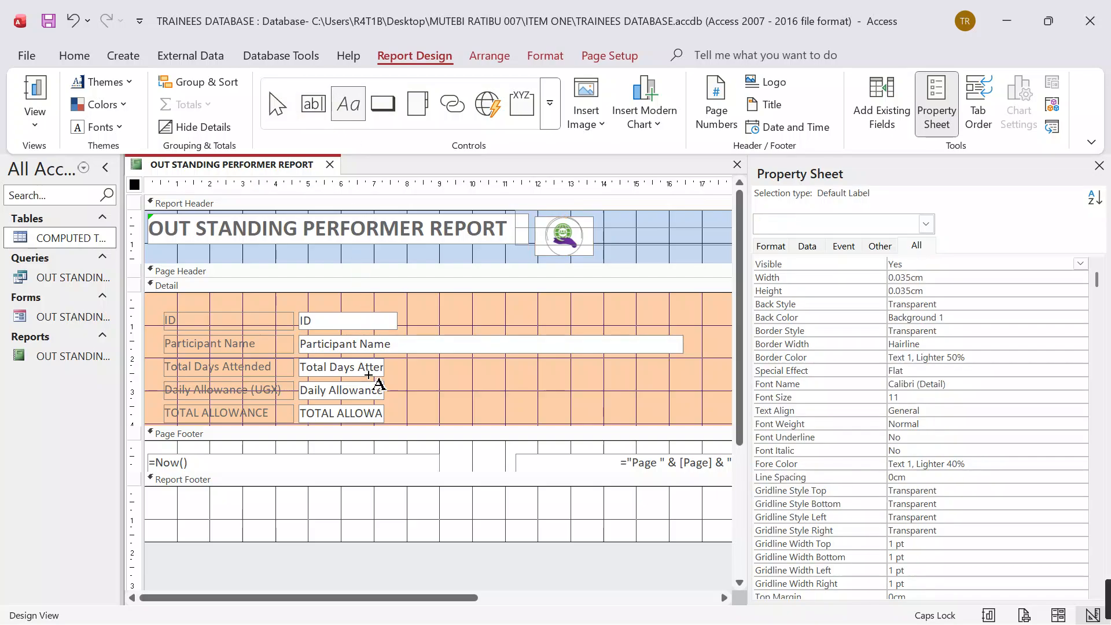
pyautogui.moveTo(342, 491); pyautogui.dragTo(574, 541)
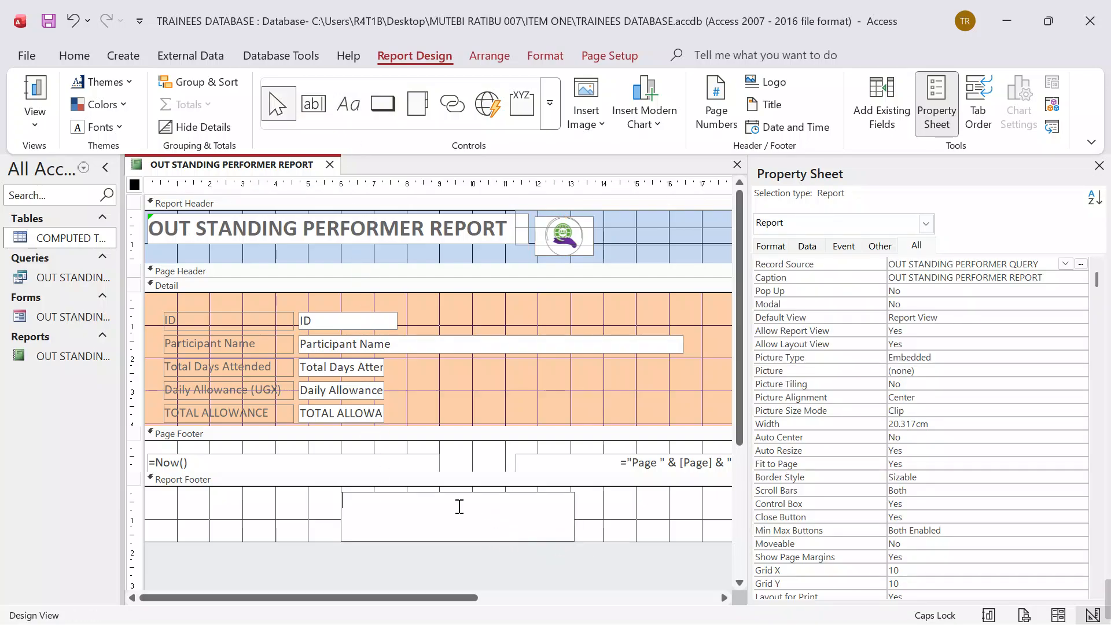
pyautogui.press('capslock')
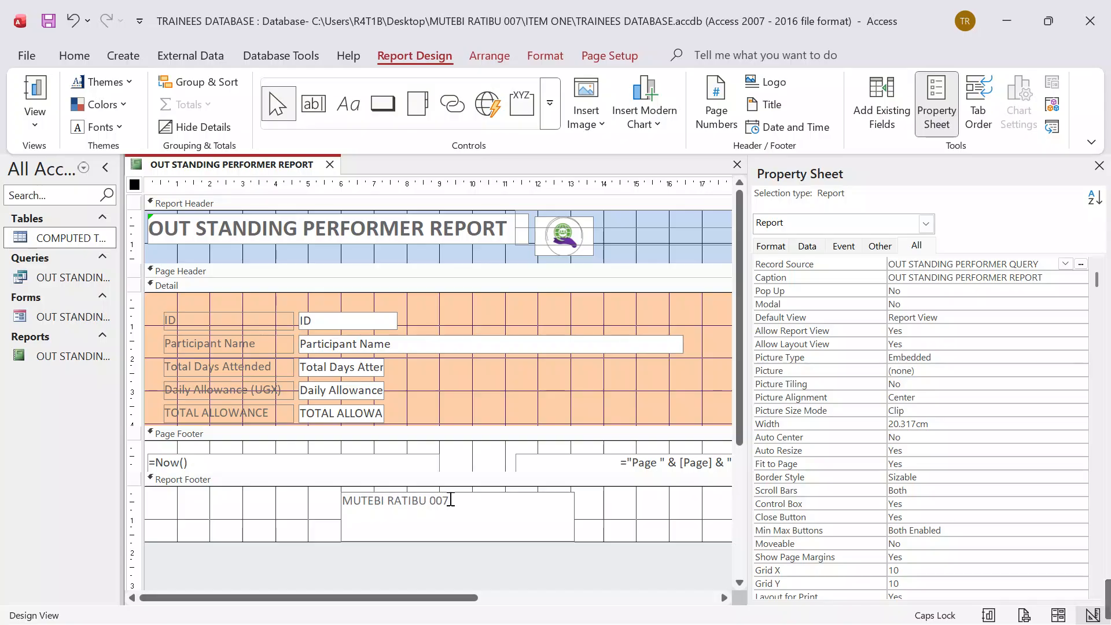
pyautogui.click(652, 523)
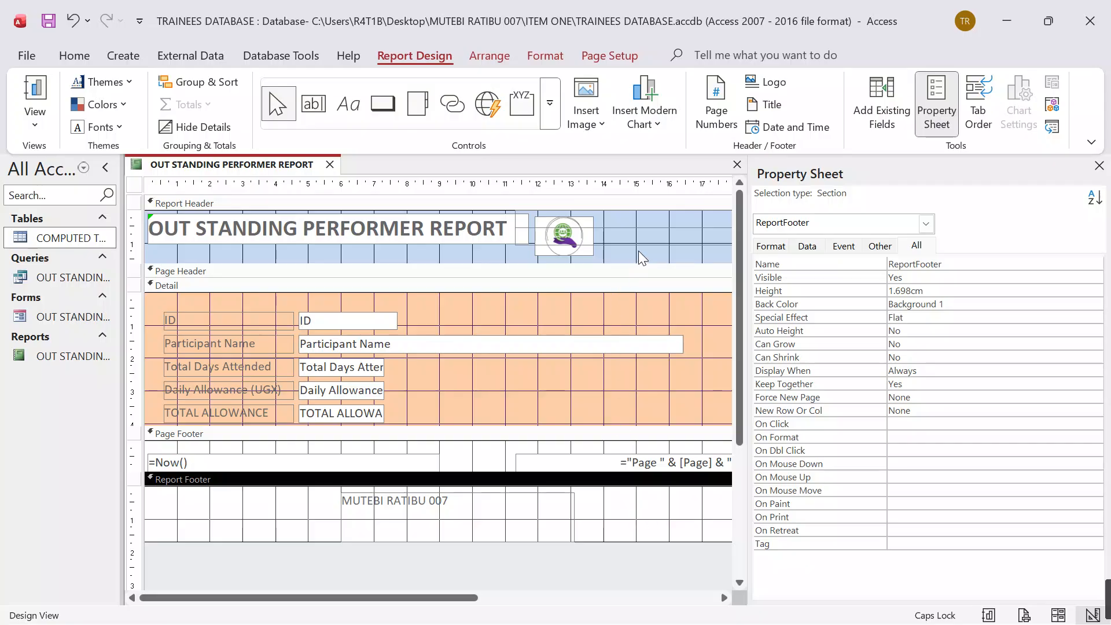
# Step: Check the report from header to footer in Report View, and close it along with the database
pyautogui.click(1100, 167)
pyautogui.click(987, 615)
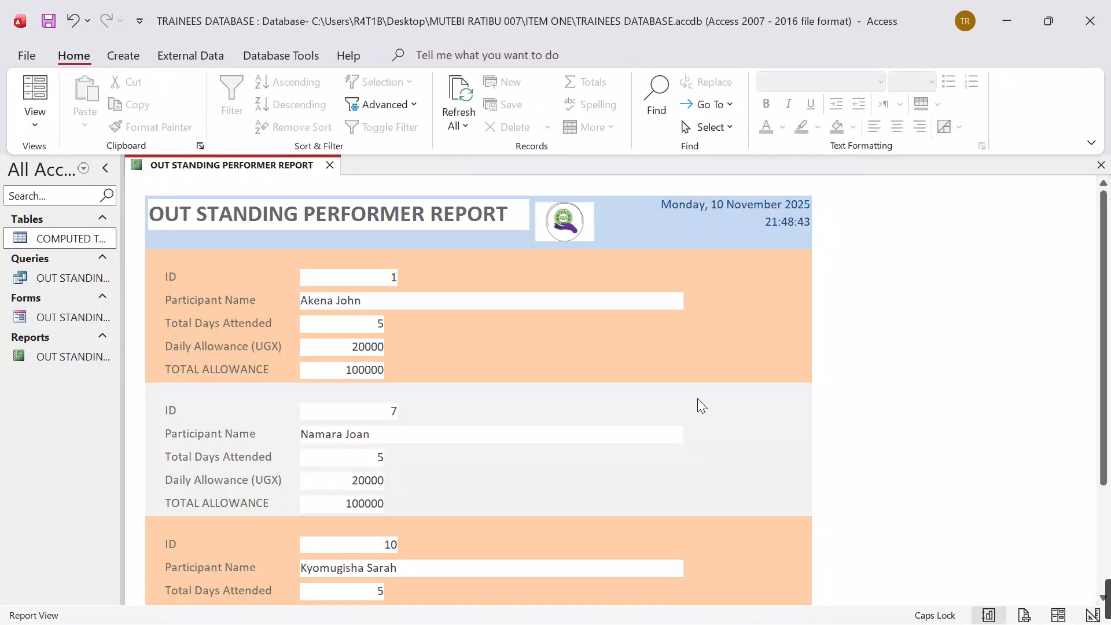
pyautogui.scroll(-3, 701, 405)
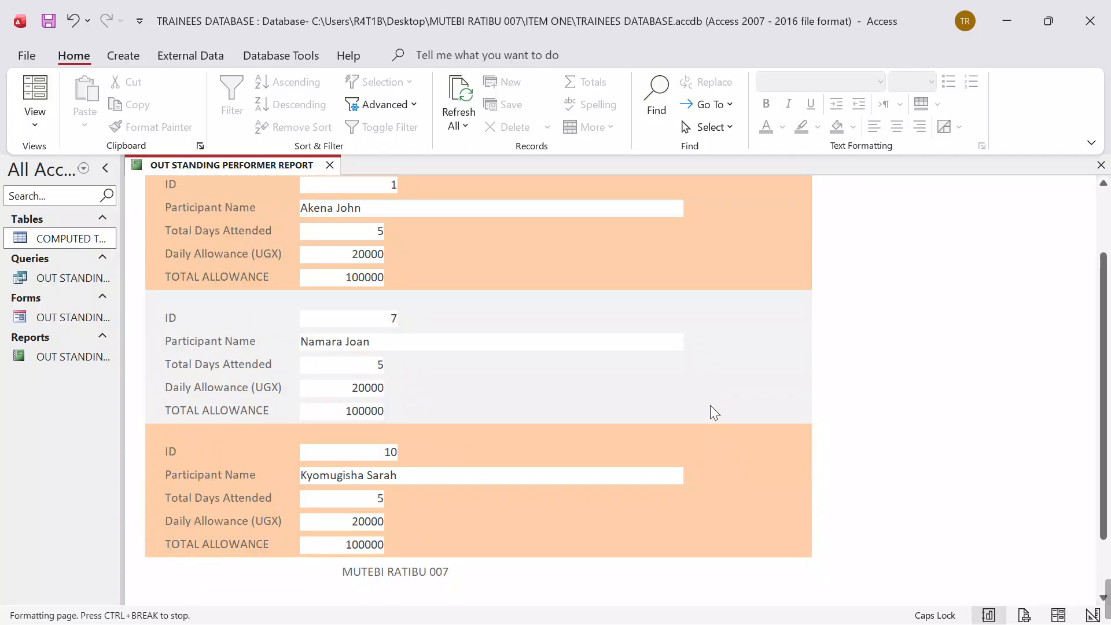
pyautogui.scroll(3, 710, 408)
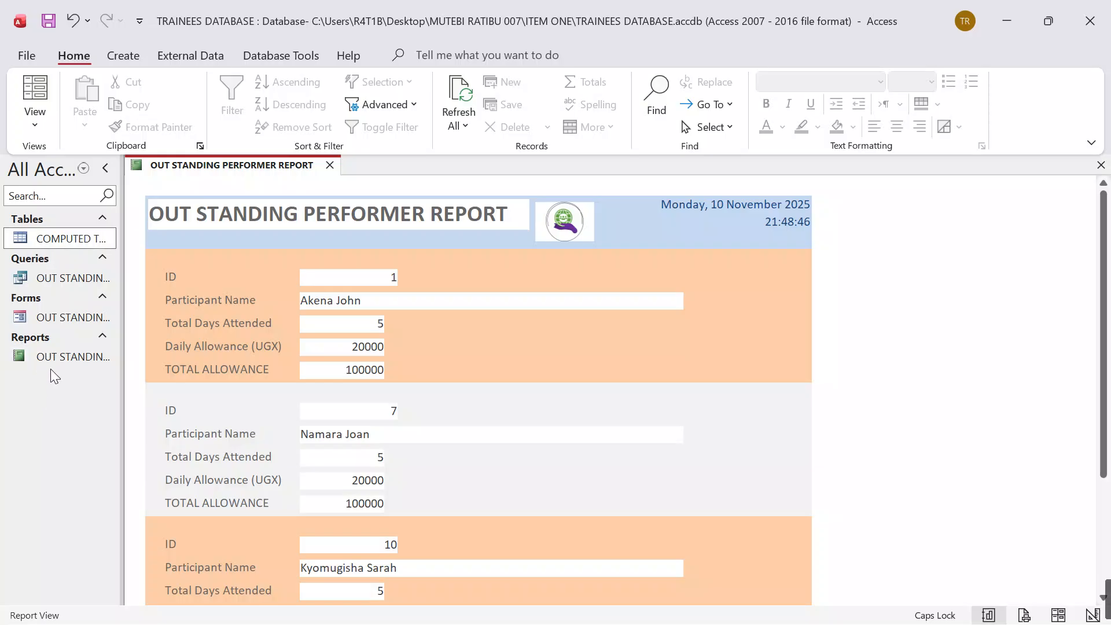
pyautogui.click(49, 240)
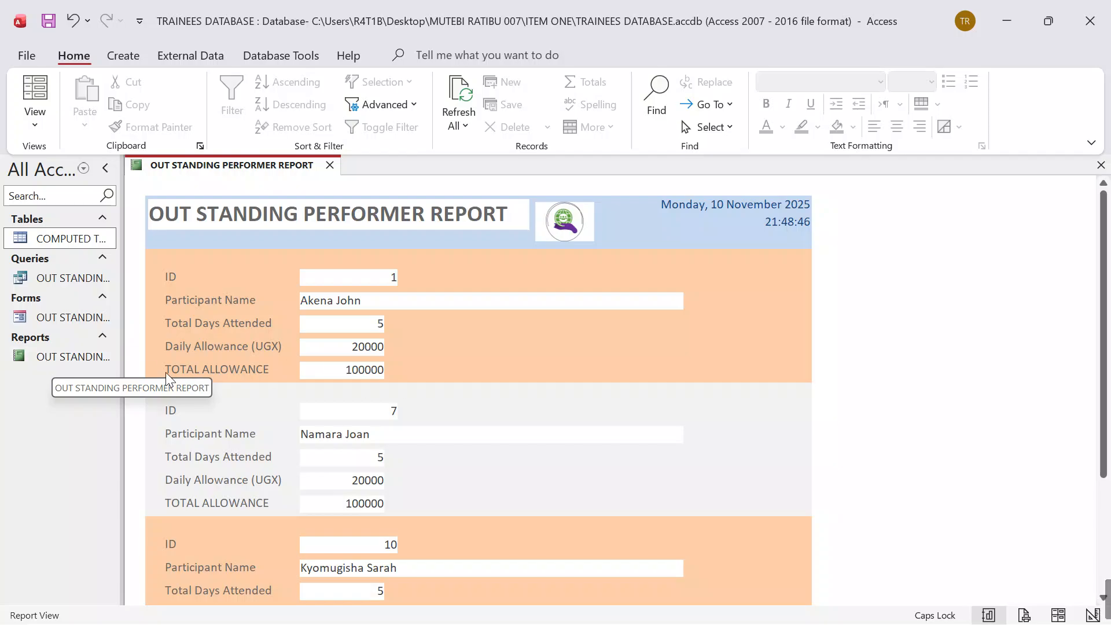
pyautogui.click(330, 166)
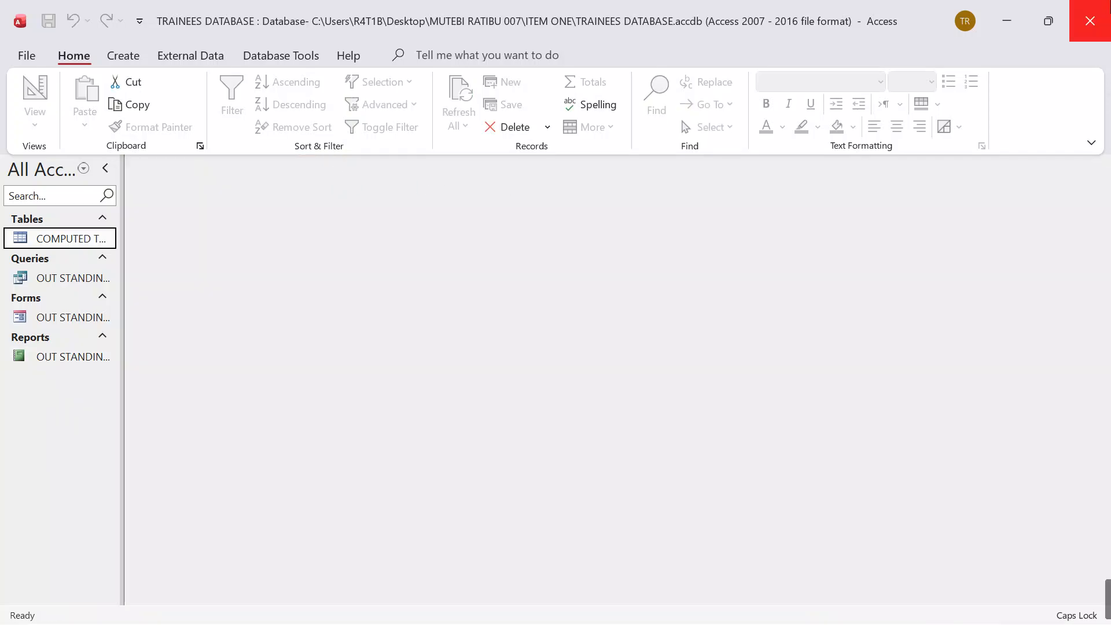
pyautogui.click(1089, 21)
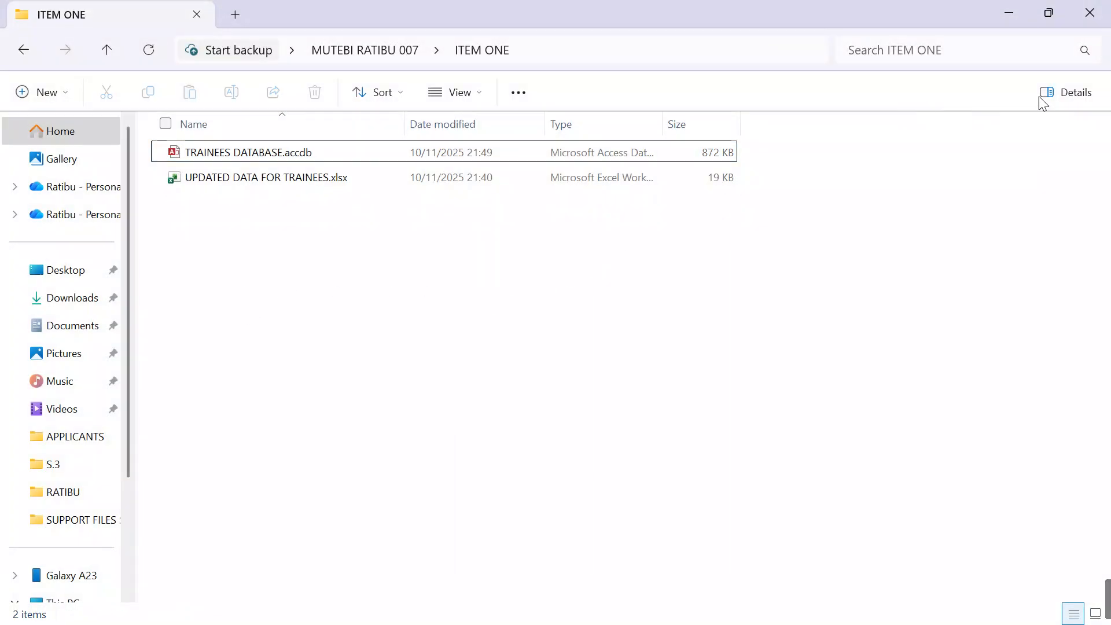
# Step: Create a new PowerPoint presentation in the ITEM ONE folder and name it ICT HEALTH AND SAFETY PRESENTATION
pyautogui.rightClick(194, 232)
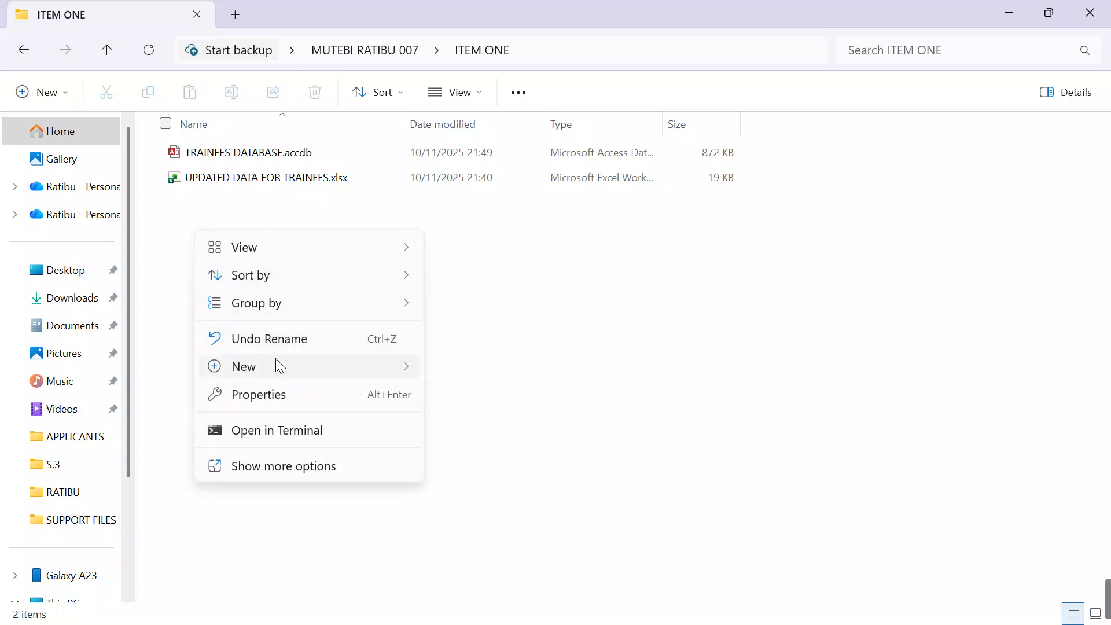
pyautogui.moveTo(276, 364)
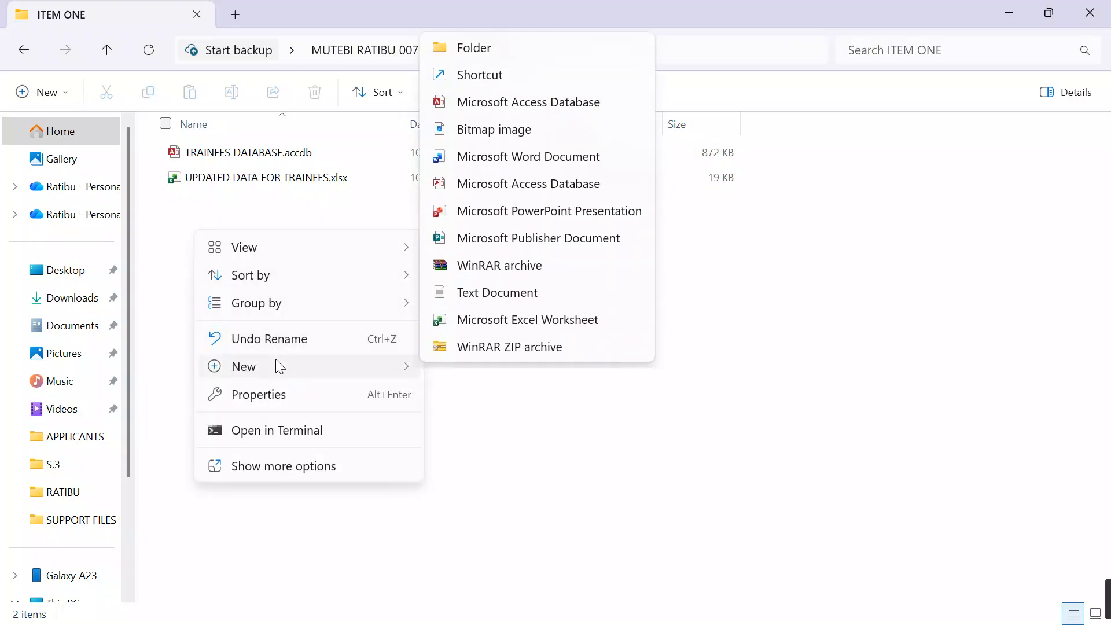
pyautogui.click(495, 210)
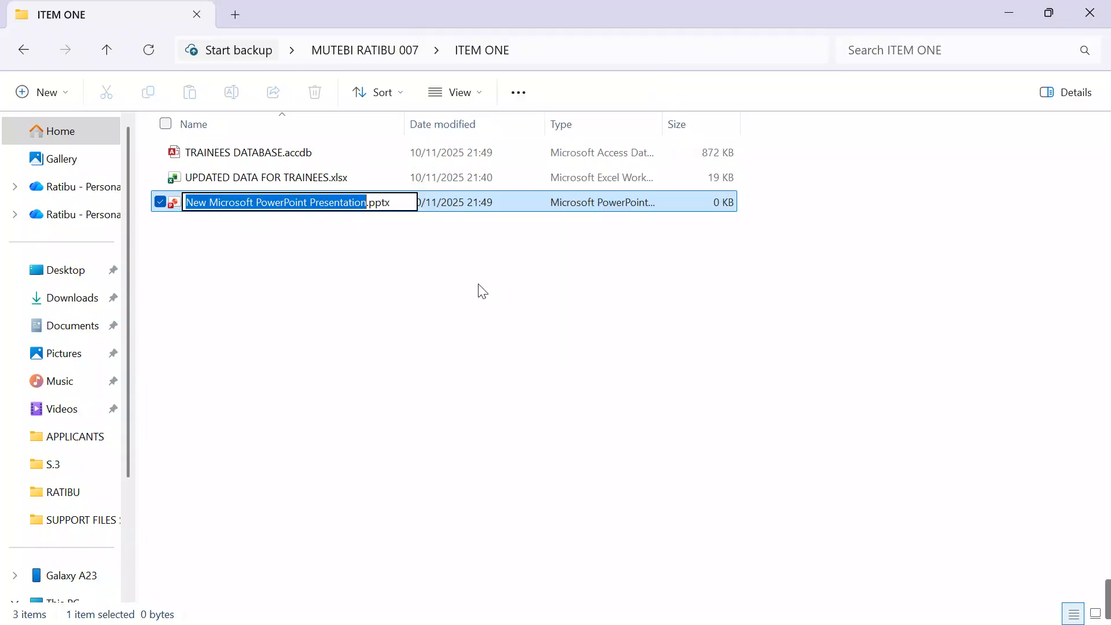
pyautogui.press('BackSpace')
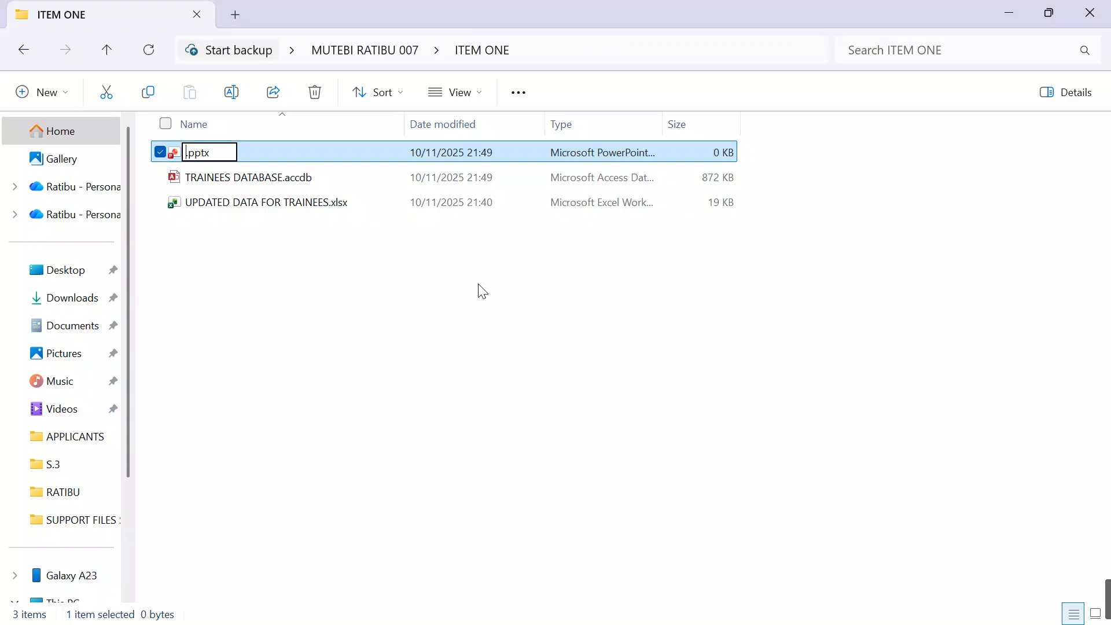
pyautogui.write('PRESENTA')
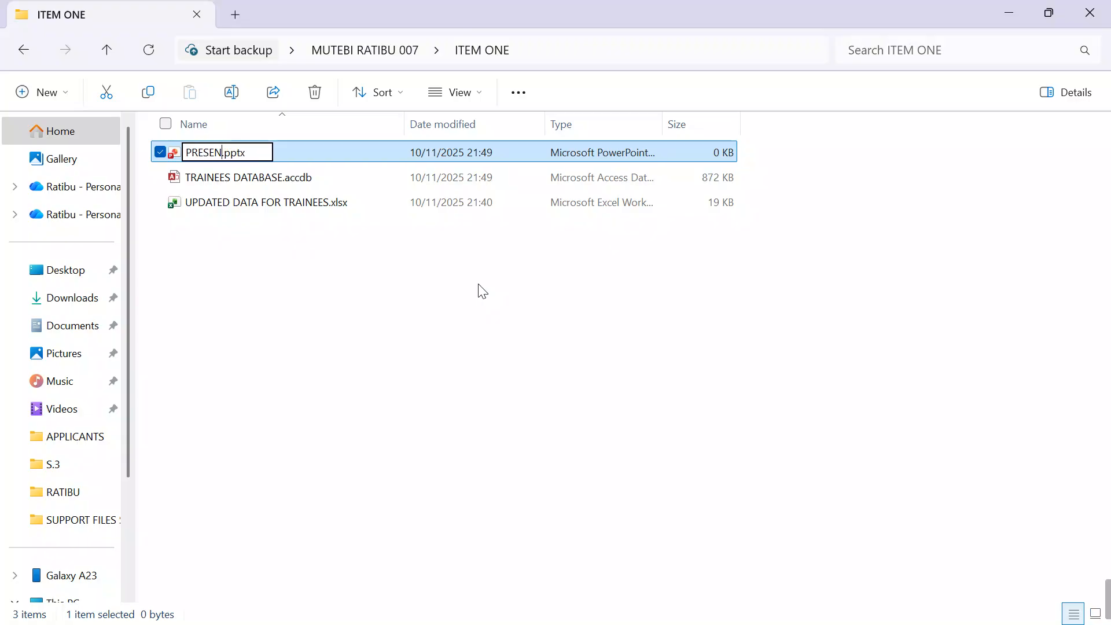
pyautogui.press('BackSpace')
pyautogui.press('BackSpace')
pyautogui.press('BackSpace')
pyautogui.press('BackSpace')
pyautogui.press('BackSpace')
pyautogui.press('BackSpace')
pyautogui.press('BackSpace')
pyautogui.press('BackSpace')
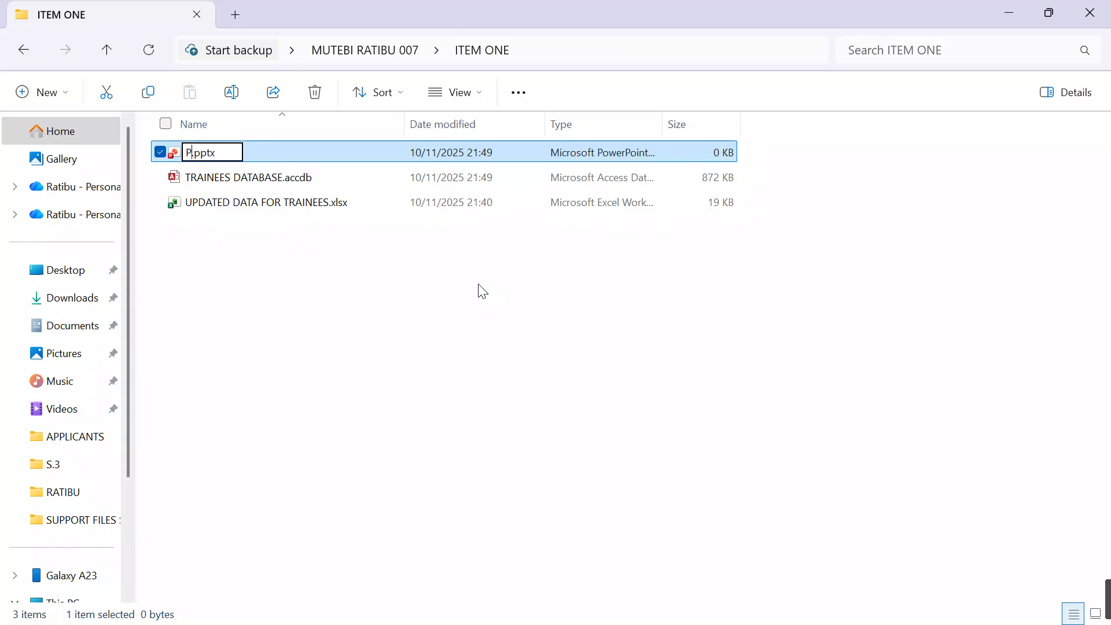
pyautogui.write('ICT SAF')
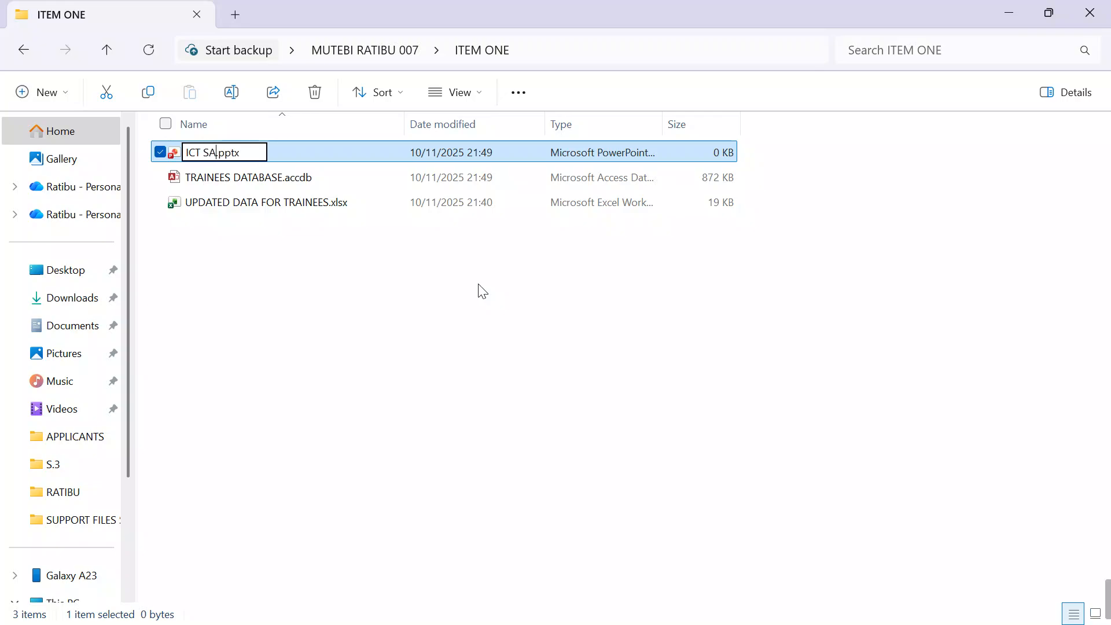
pyautogui.write('ET')
pyautogui.press('BackSpace')
pyautogui.press('BackSpace')
pyautogui.press('BackSpace')
pyautogui.press('BackSpace')
pyautogui.press('BackSpace')
pyautogui.write('HEALT')
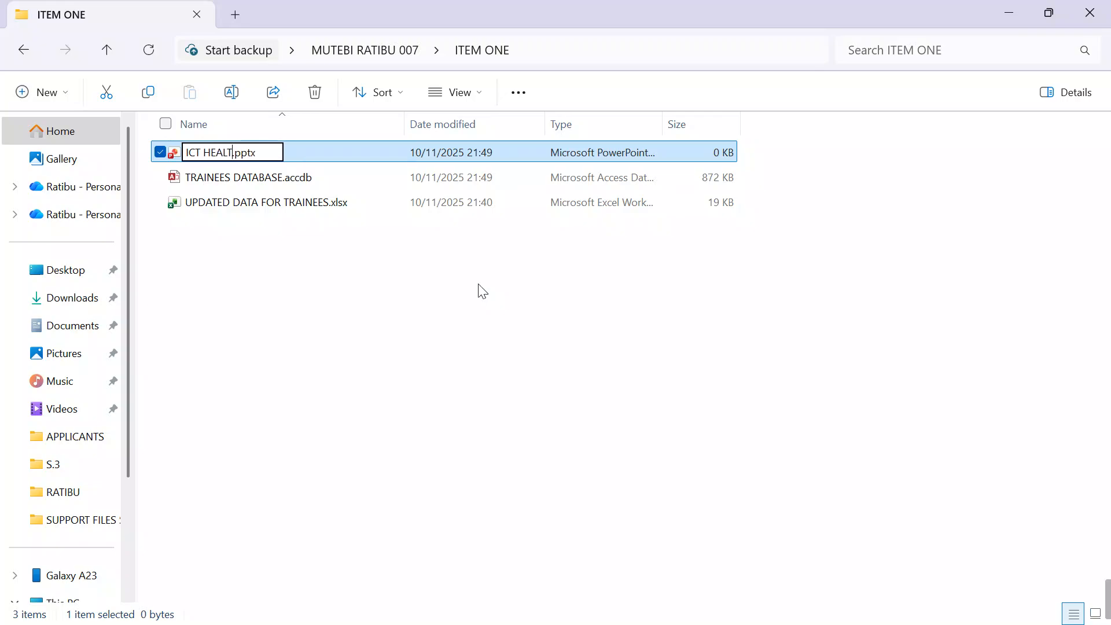
pyautogui.write('H AND SA')
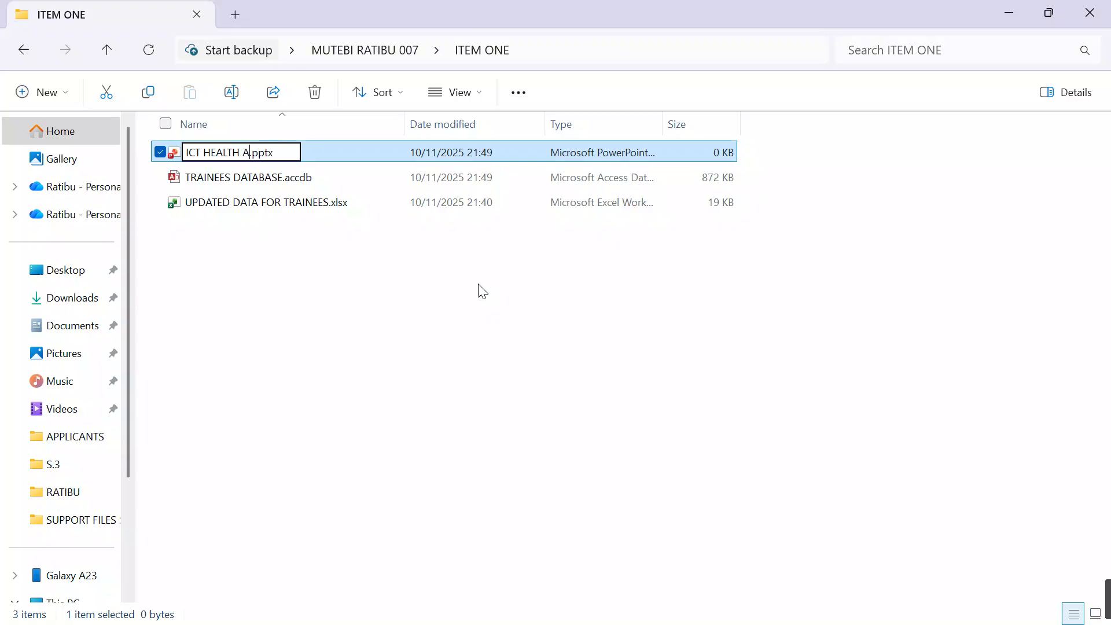
pyautogui.write('FETRY')
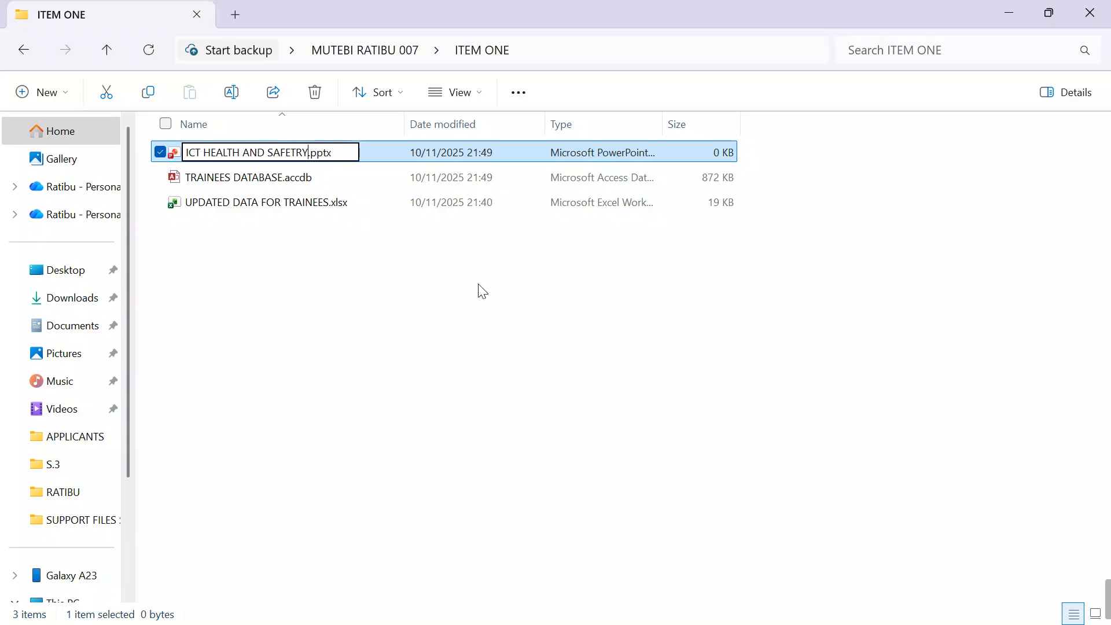
pyautogui.press('BackSpace')
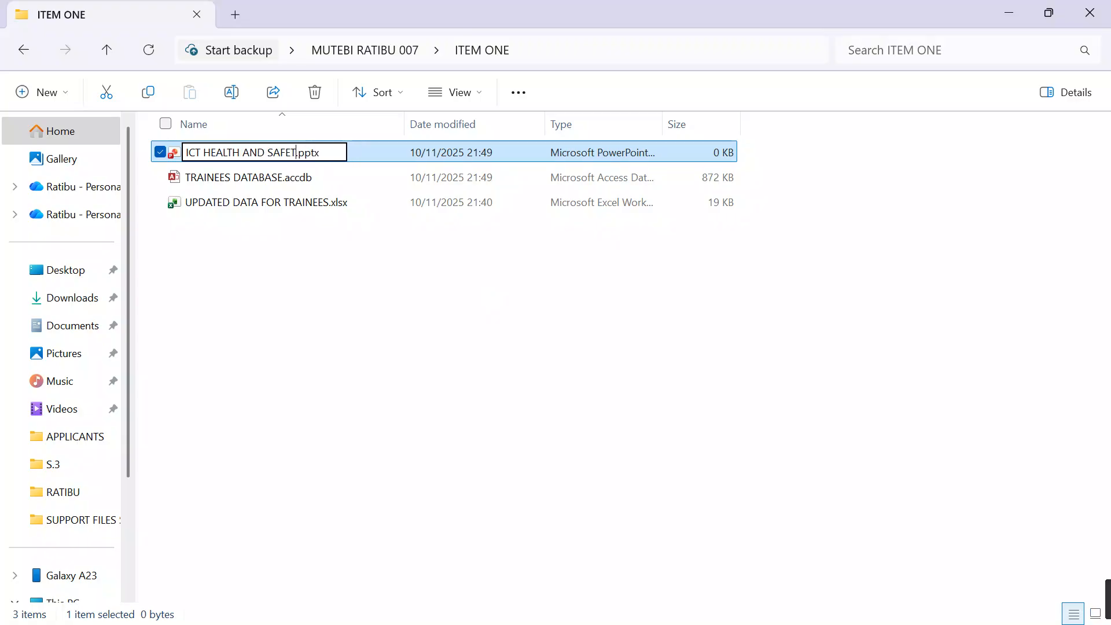
pyautogui.write('Y PRESENTAT')
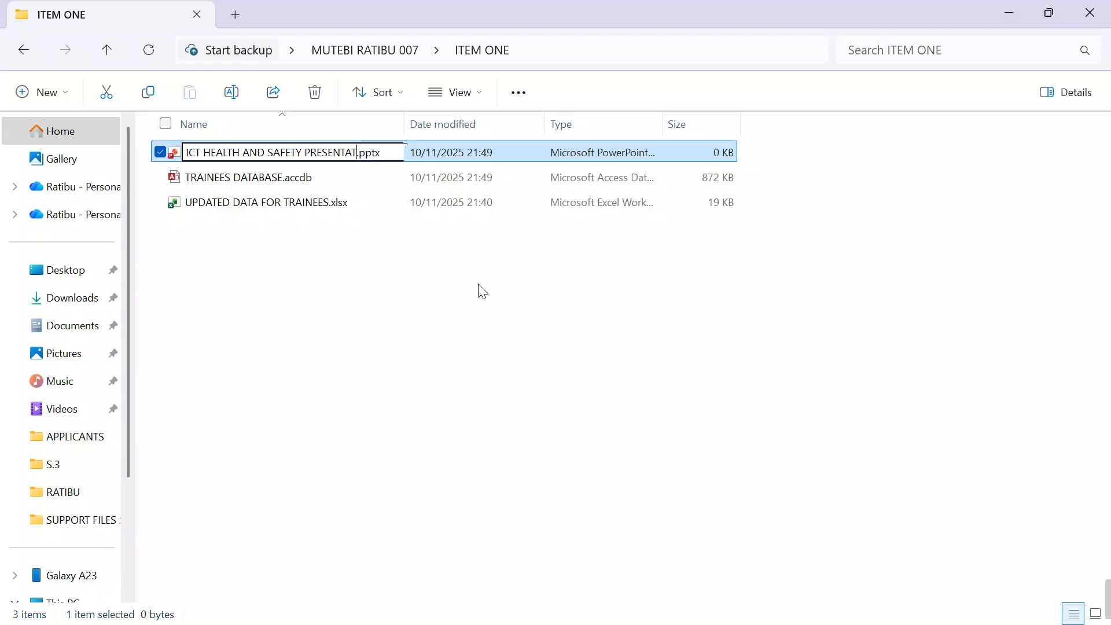
pyautogui.write('ION')
pyautogui.click(376, 391)
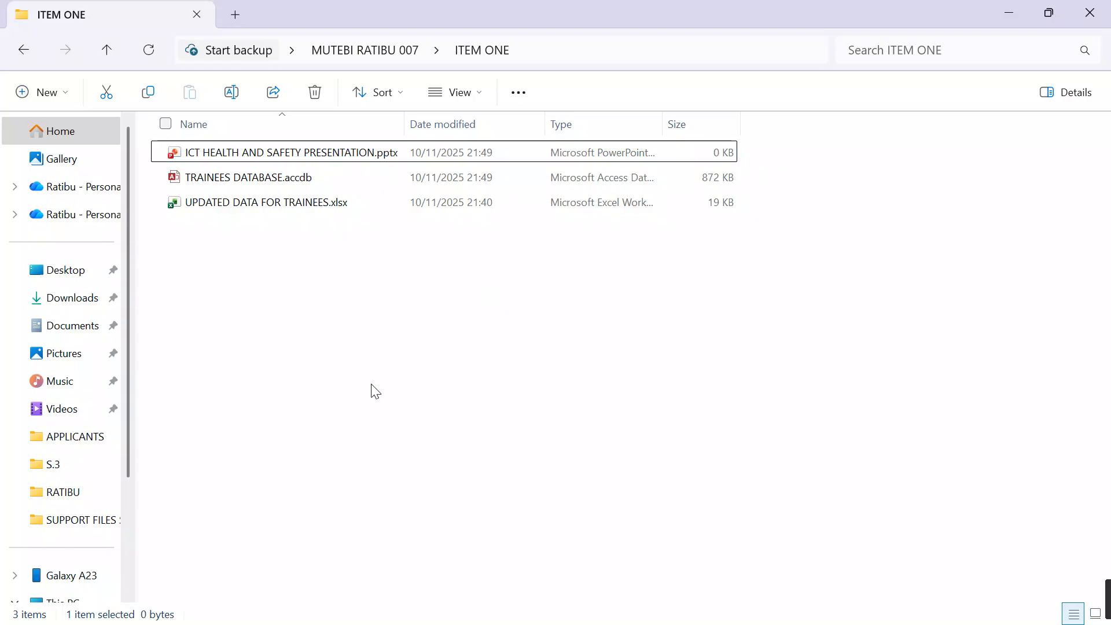
# Step: Open ICT HEALTH AND SAFETY PRESENTATION.pptx in PowerPoint and close the other open presentation, KB PRESENTATION.pptx
pyautogui.click(287, 160)
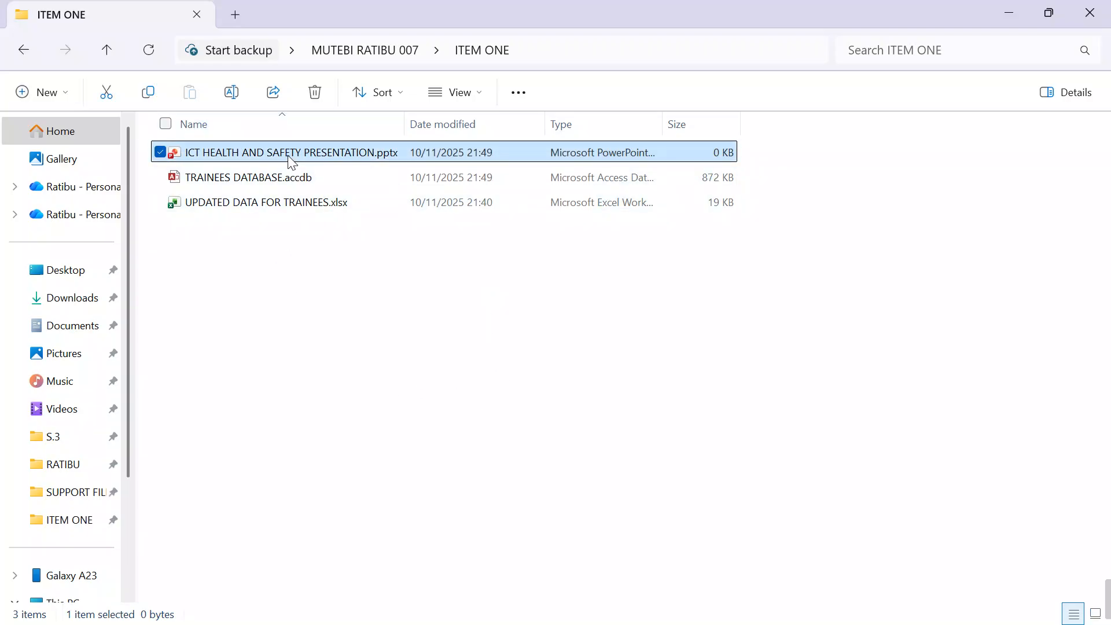
pyautogui.doubleClick(289, 157)
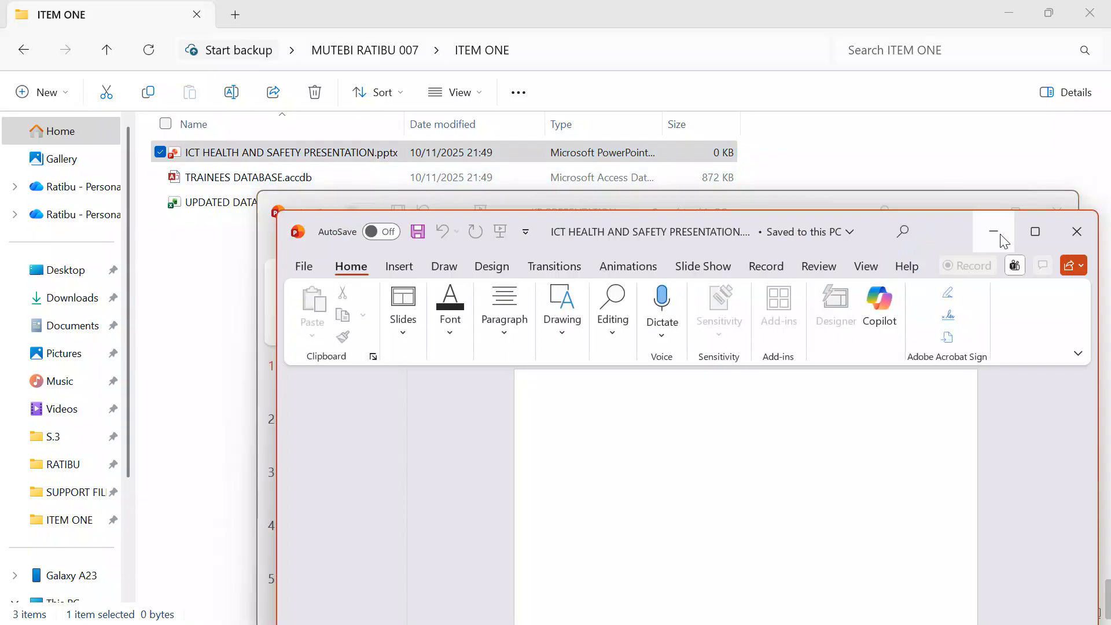
pyautogui.click(1034, 233)
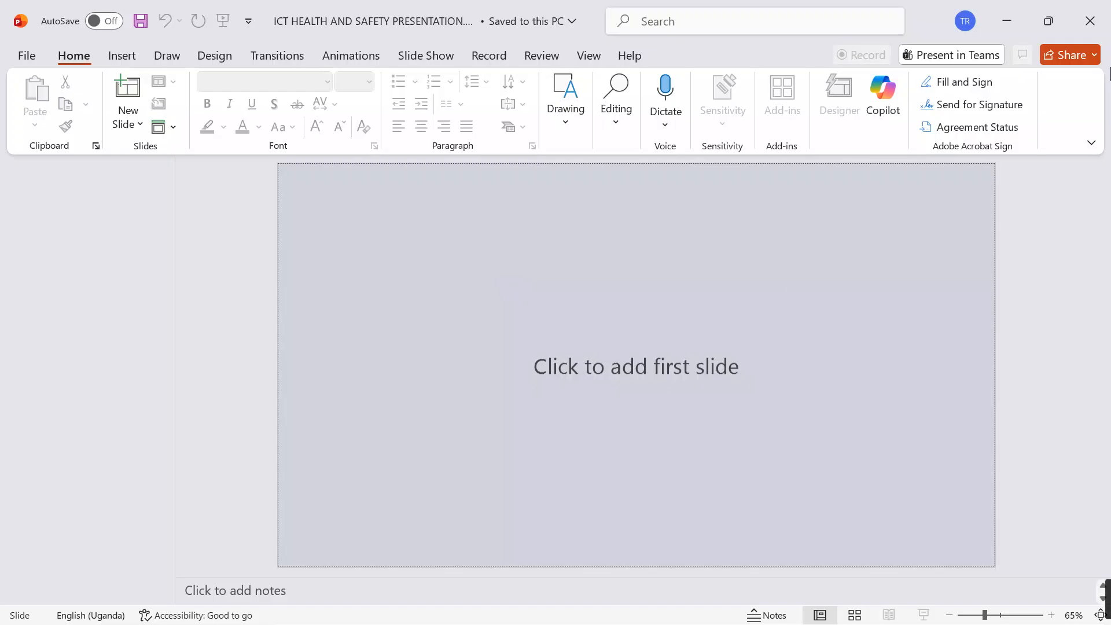
pyautogui.click(1006, 21)
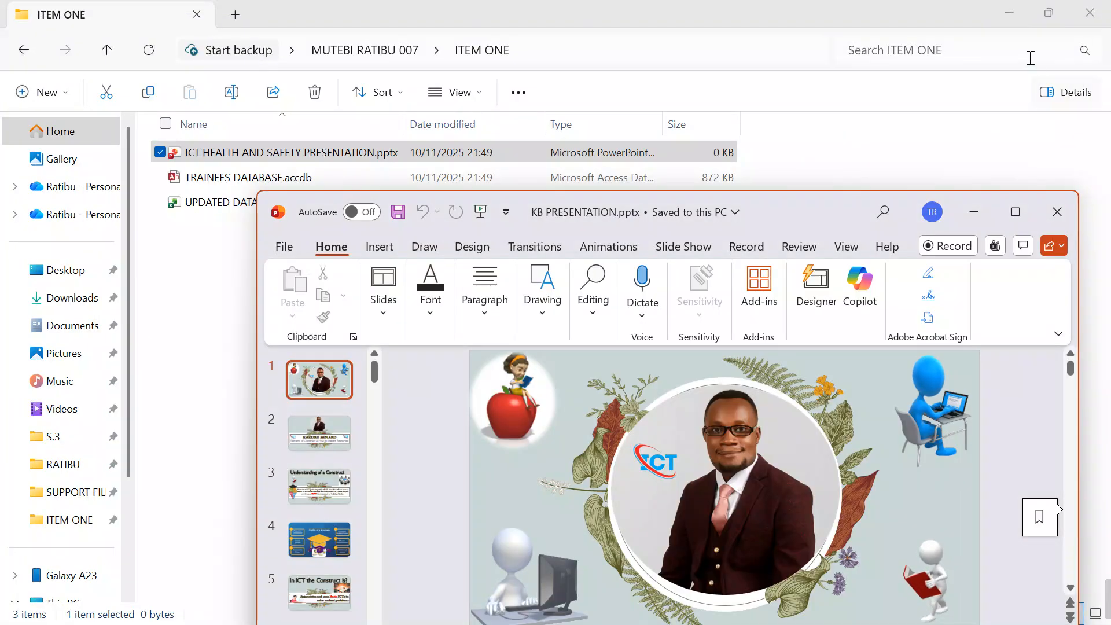
pyautogui.click(1057, 212)
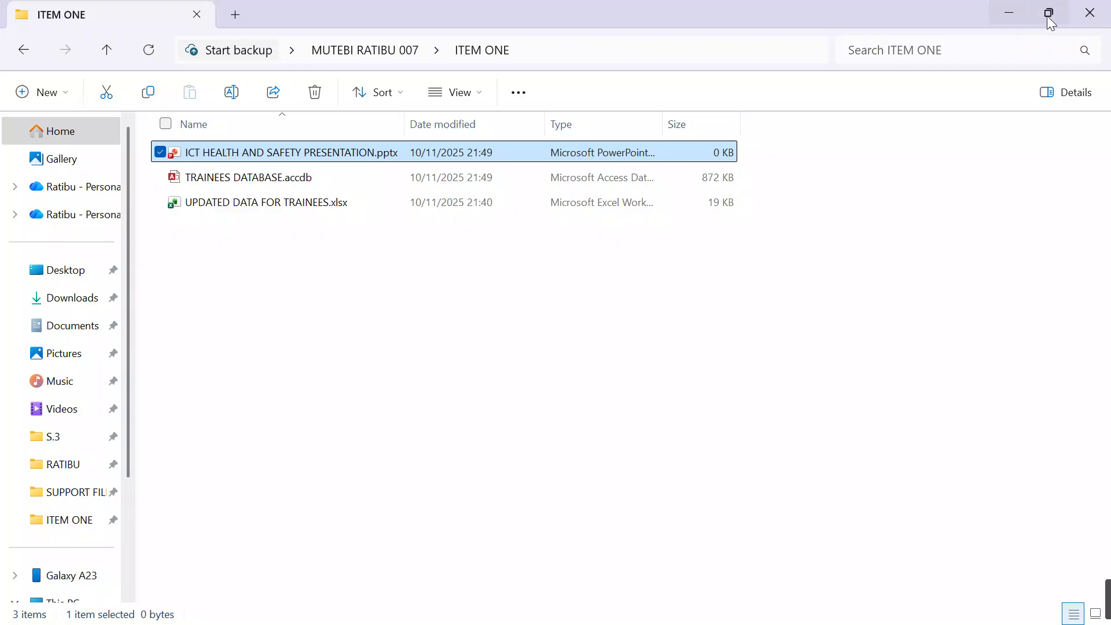
# Step: Open Training_Presentation_Content.docx from the SUPPORT FILES S.3 folder on the desktop
pyautogui.click(1013, 12)
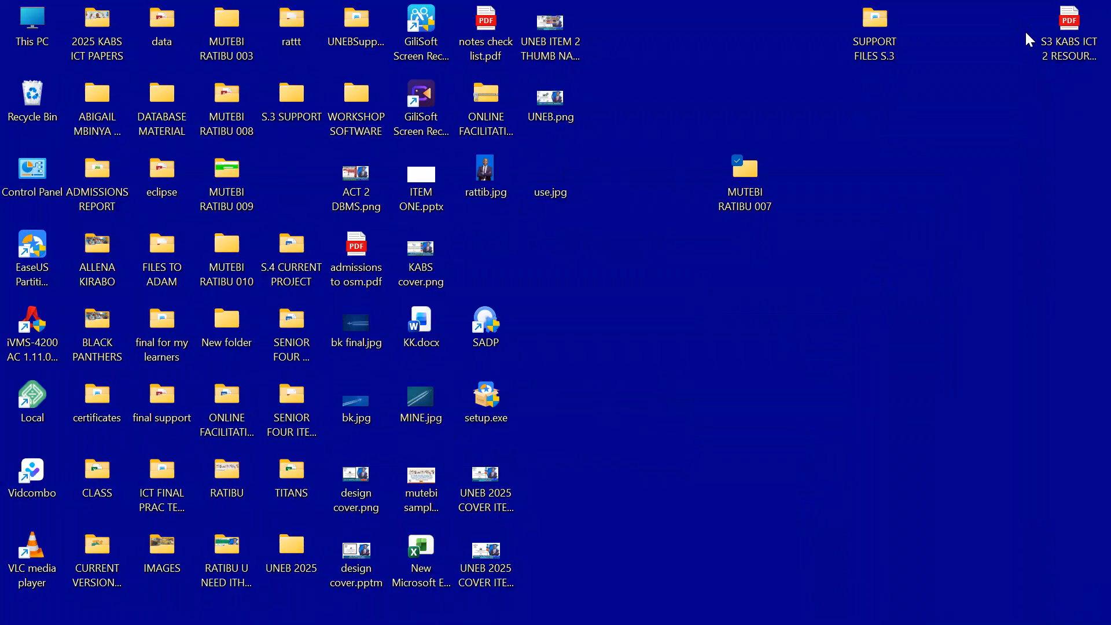
pyautogui.click(882, 23)
pyautogui.doubleClick(880, 21)
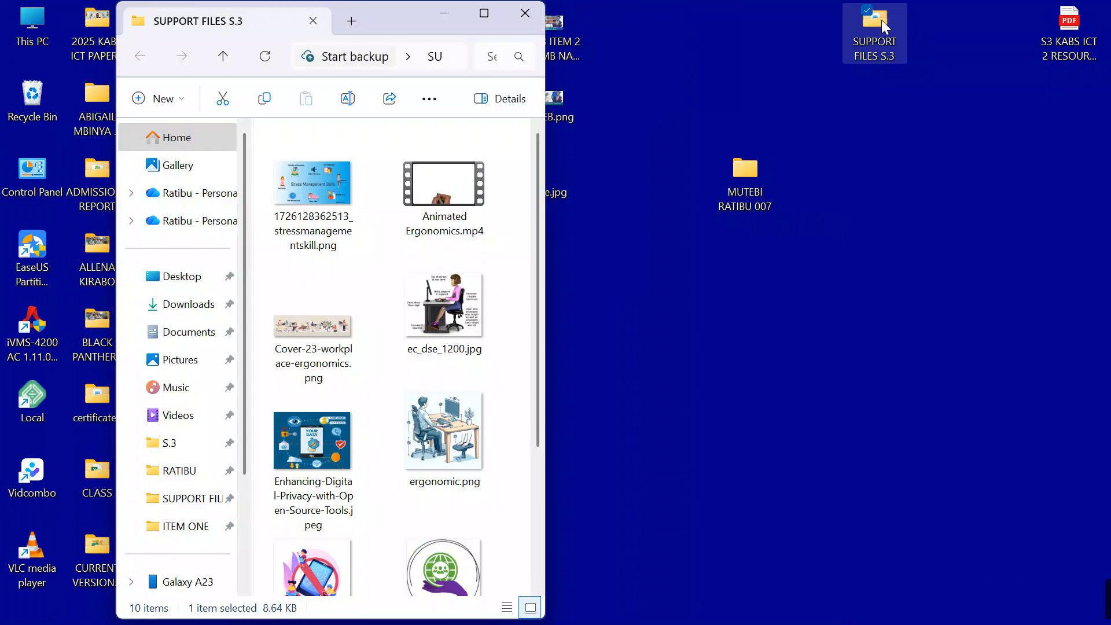
pyautogui.click(486, 17)
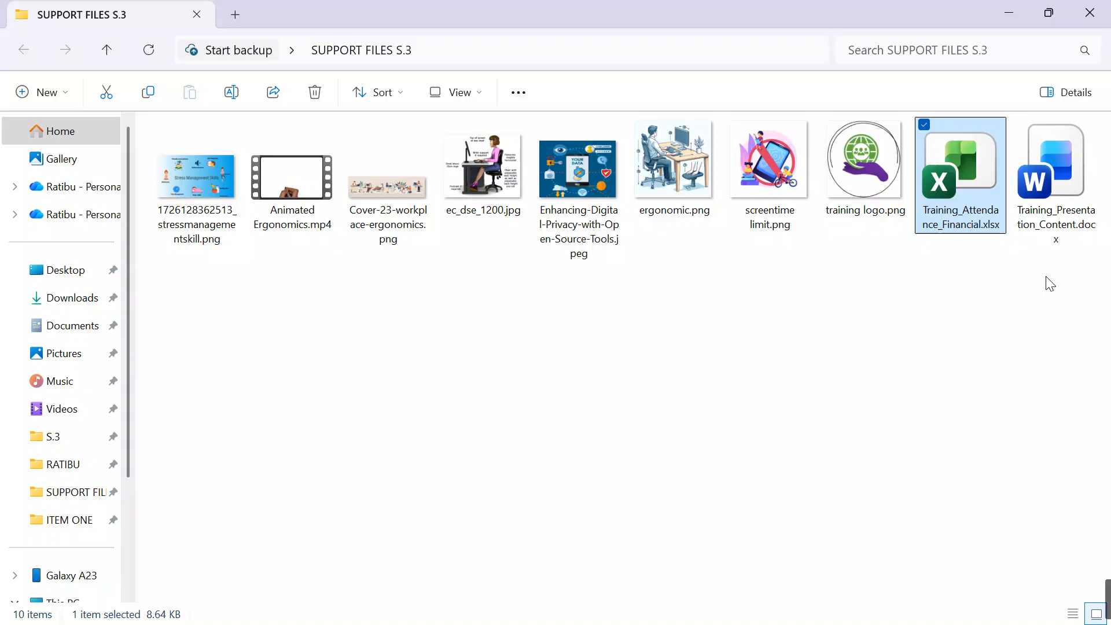
pyautogui.doubleClick(1069, 168)
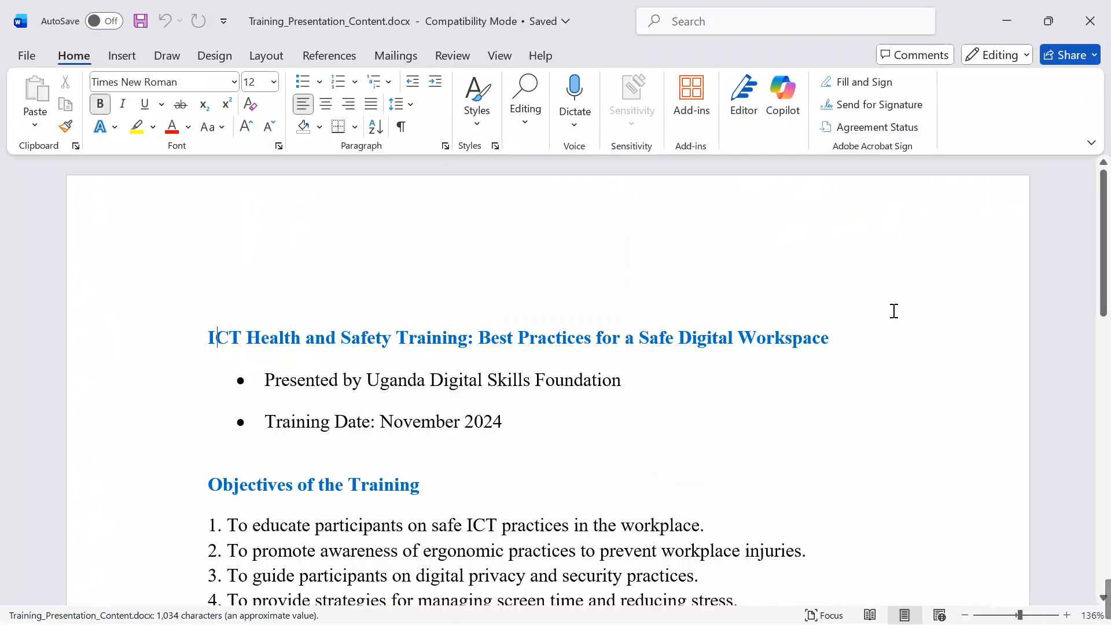
# Step: Review the headings and content of the training document from the title to Summary and Key Takeaways, and close it
pyautogui.scroll(-6, 746, 377)
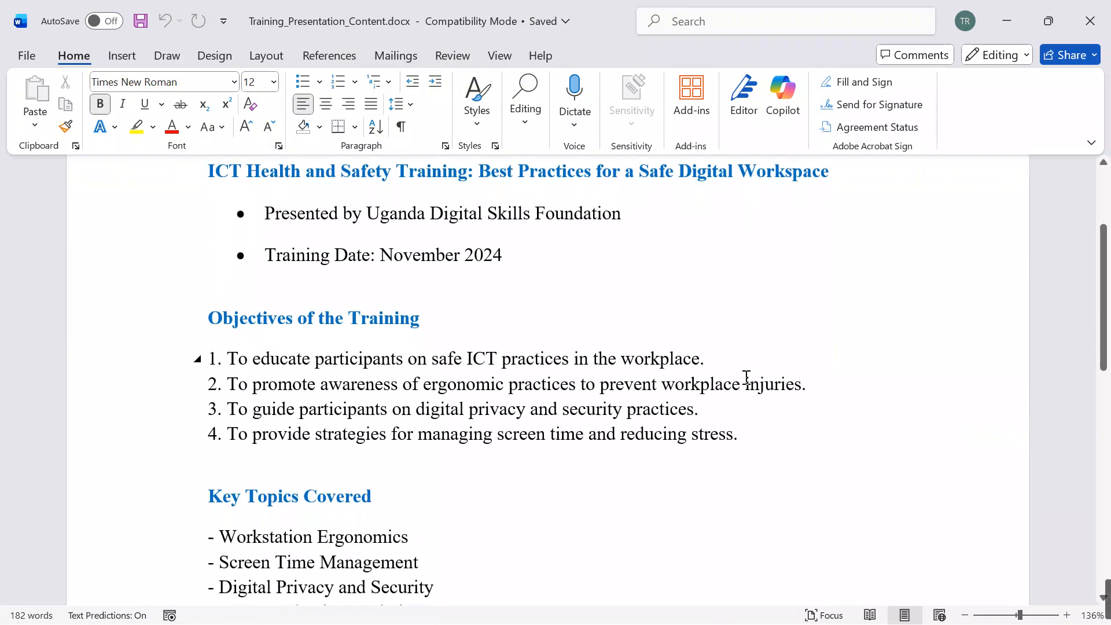
pyautogui.scroll(7, 746, 377)
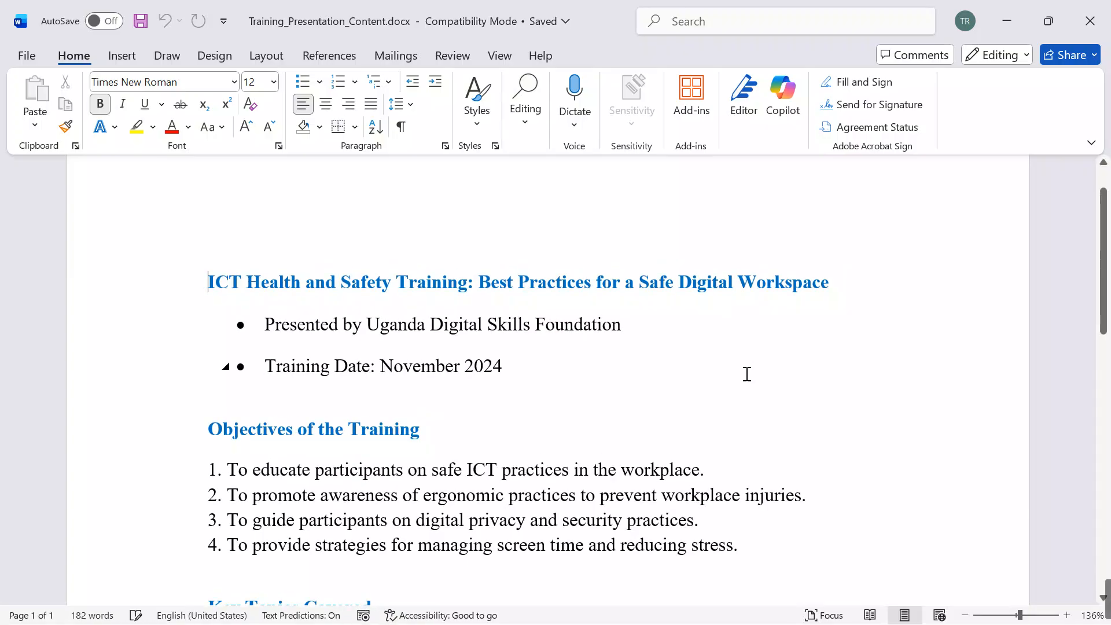
pyautogui.scroll(-7, 747, 377)
pyautogui.scroll(-6, 748, 374)
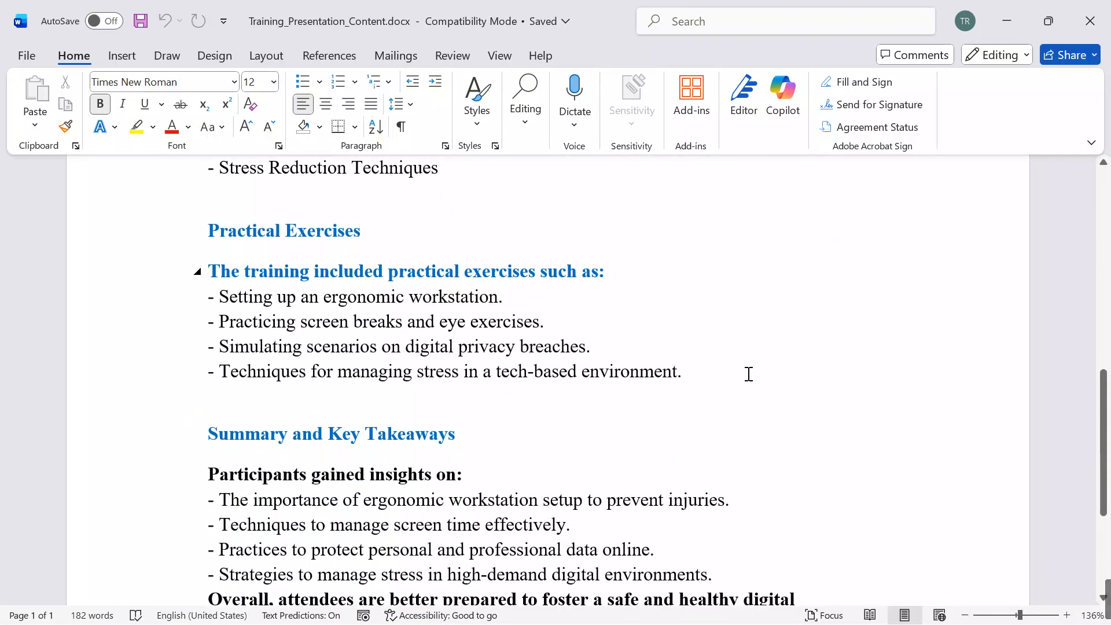
pyautogui.scroll(4, 748, 374)
pyautogui.scroll(8, 748, 375)
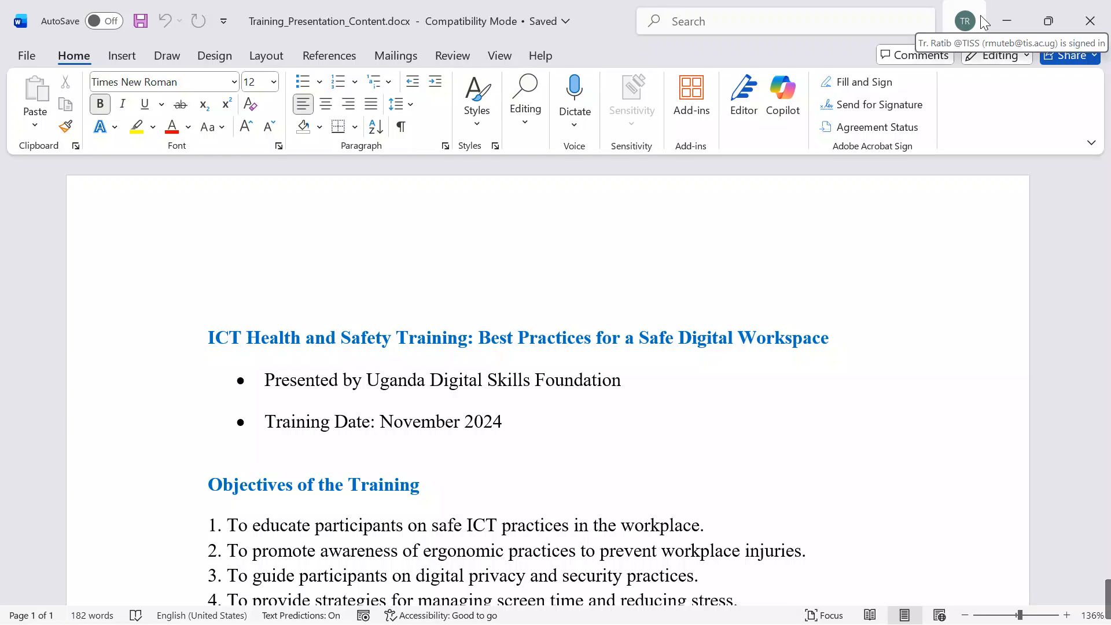
pyautogui.click(716, 392)
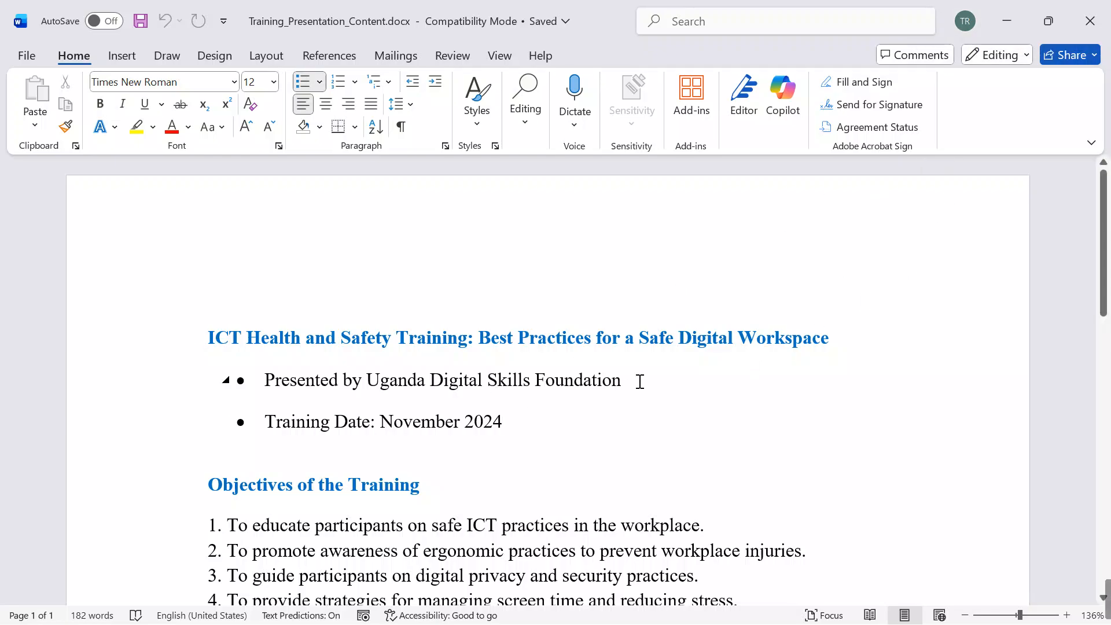
pyautogui.scroll(-2, 654, 381)
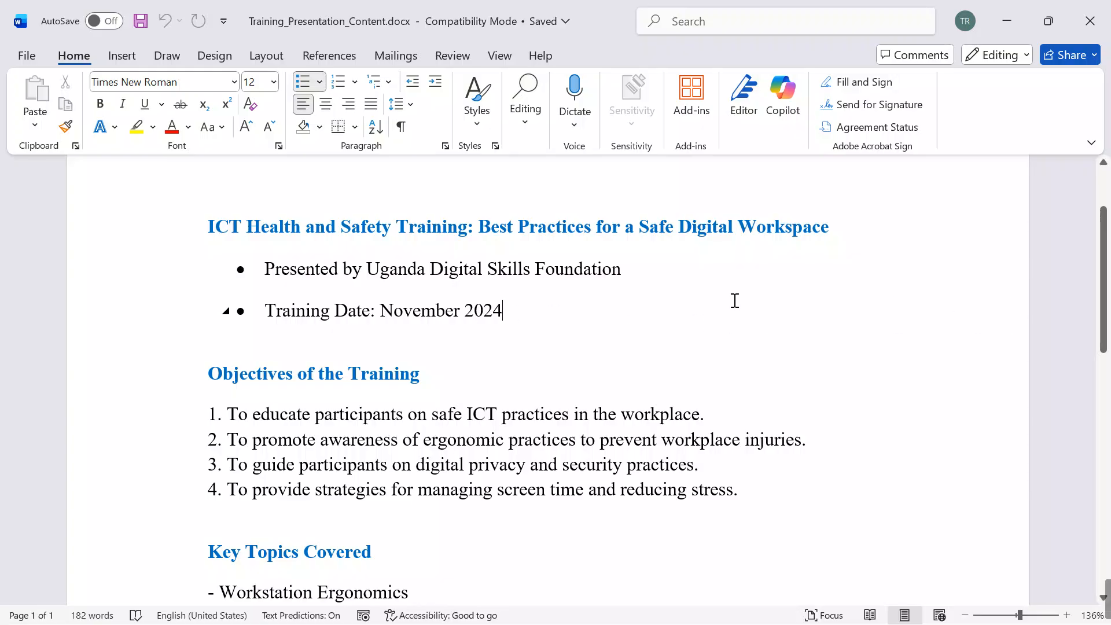
pyautogui.click(1094, 28)
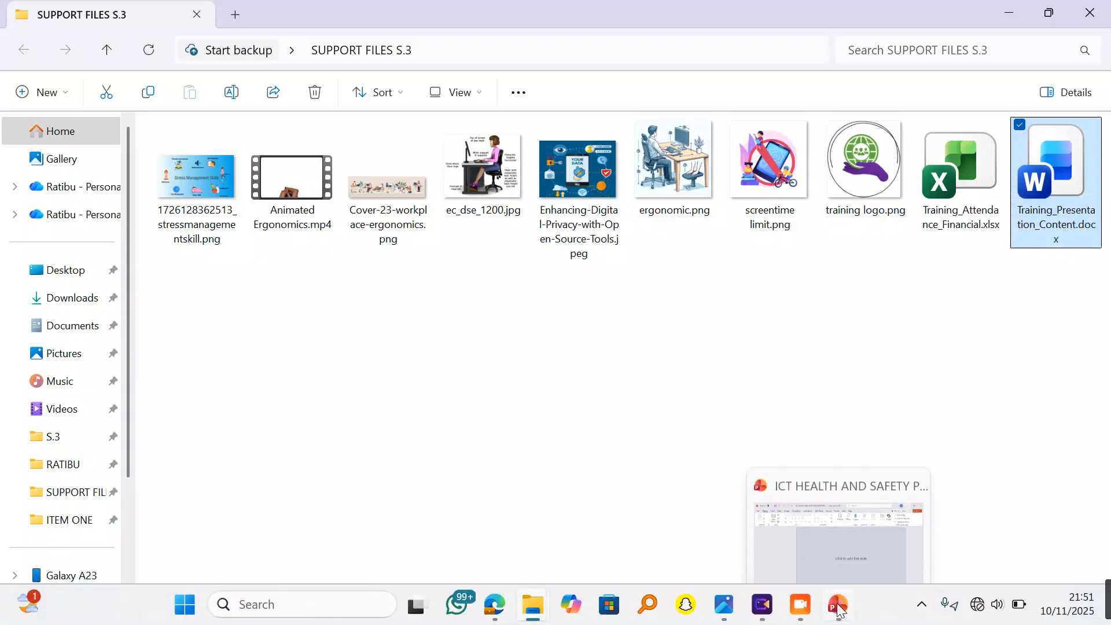
# Step: Switch to the ICT HEALTH AND SAFETY PRESENTATION in PowerPoint and browse for a file to open in the desktop's SUPPORT FILES S.3 folder
pyautogui.click(838, 608)
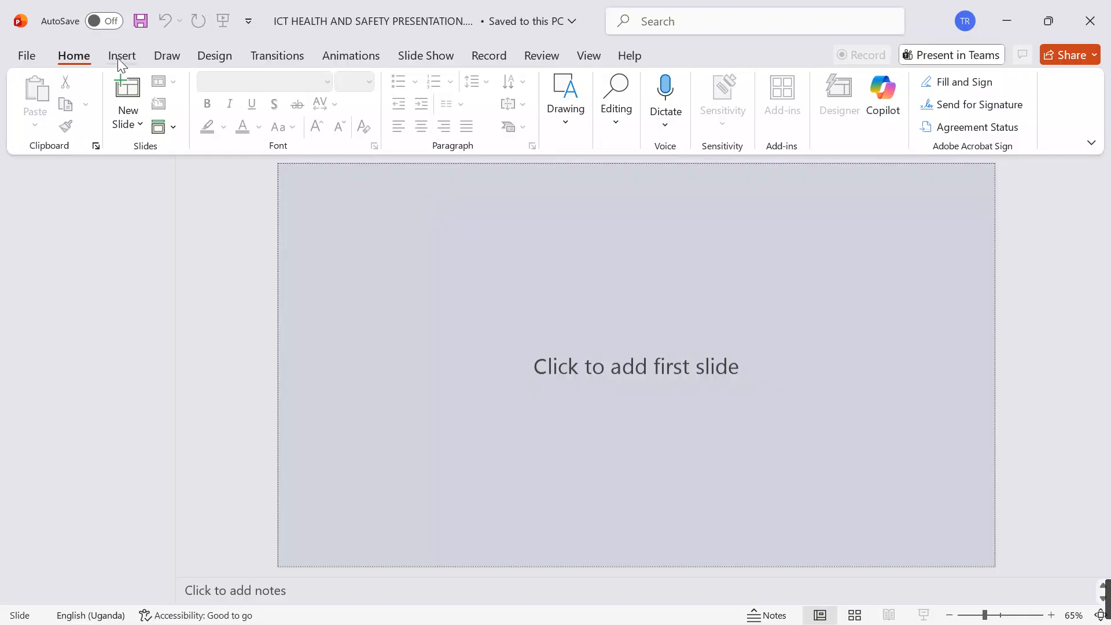
pyautogui.click(31, 54)
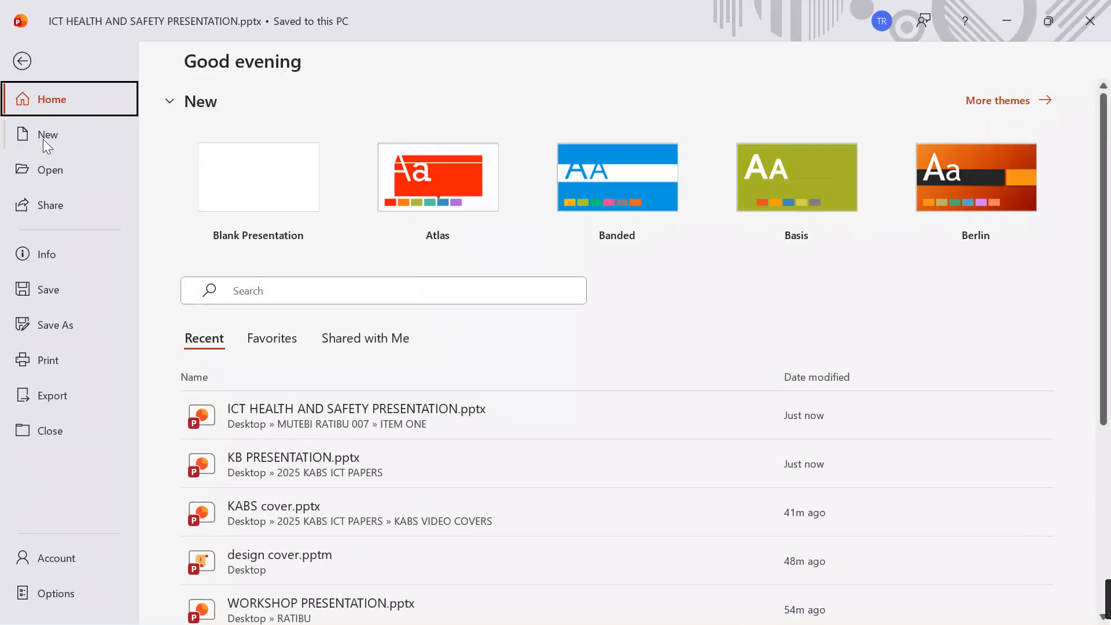
pyautogui.click(41, 172)
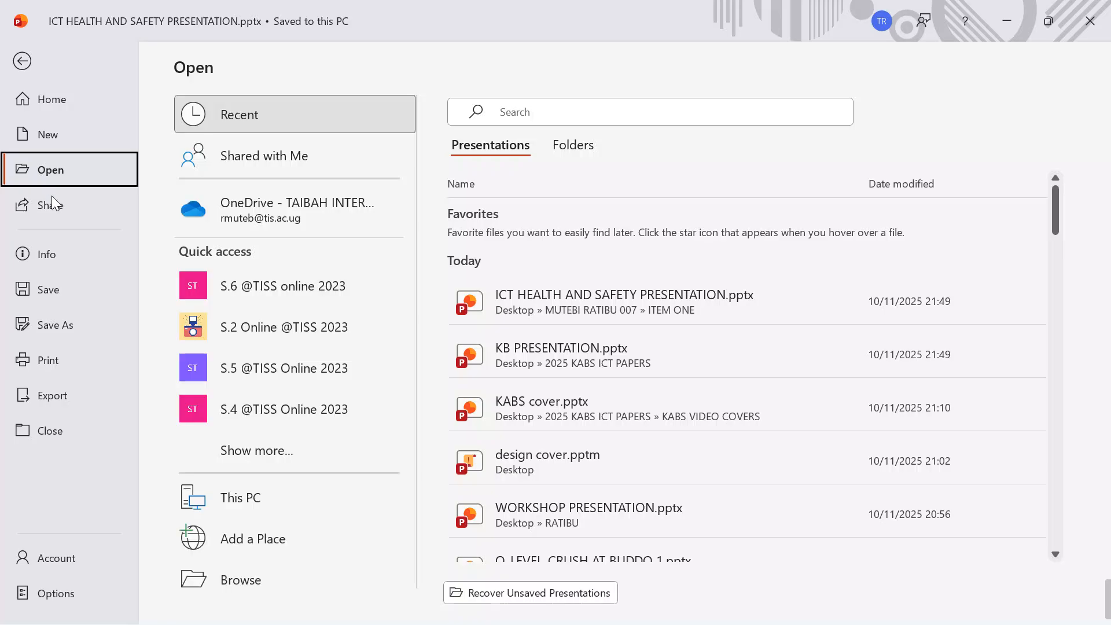
pyautogui.click(220, 501)
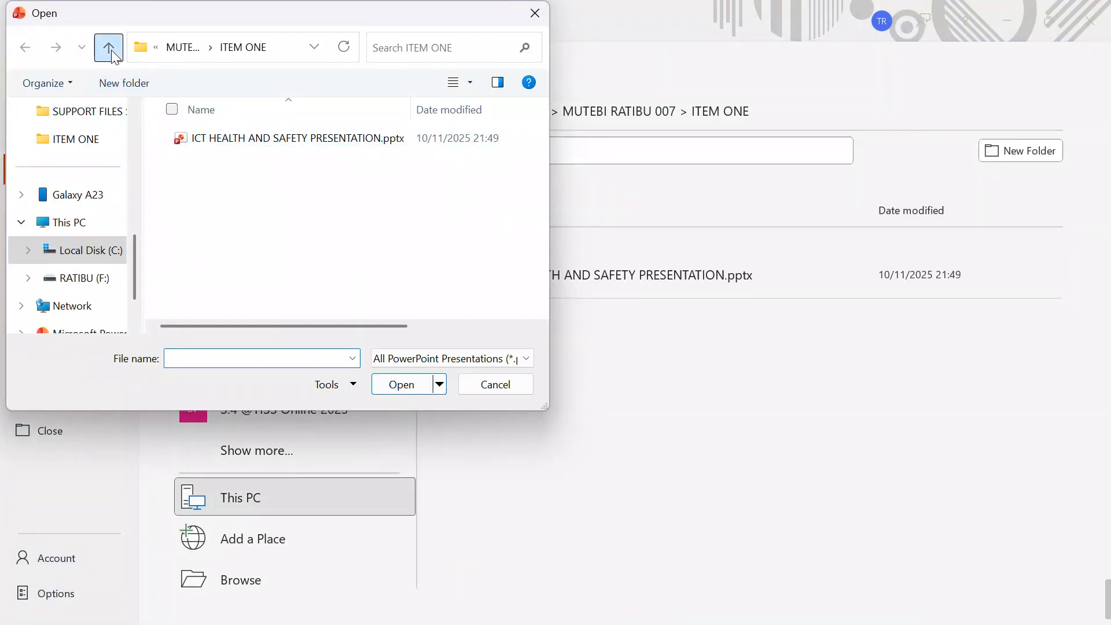
pyautogui.click(110, 51)
pyautogui.click(111, 50)
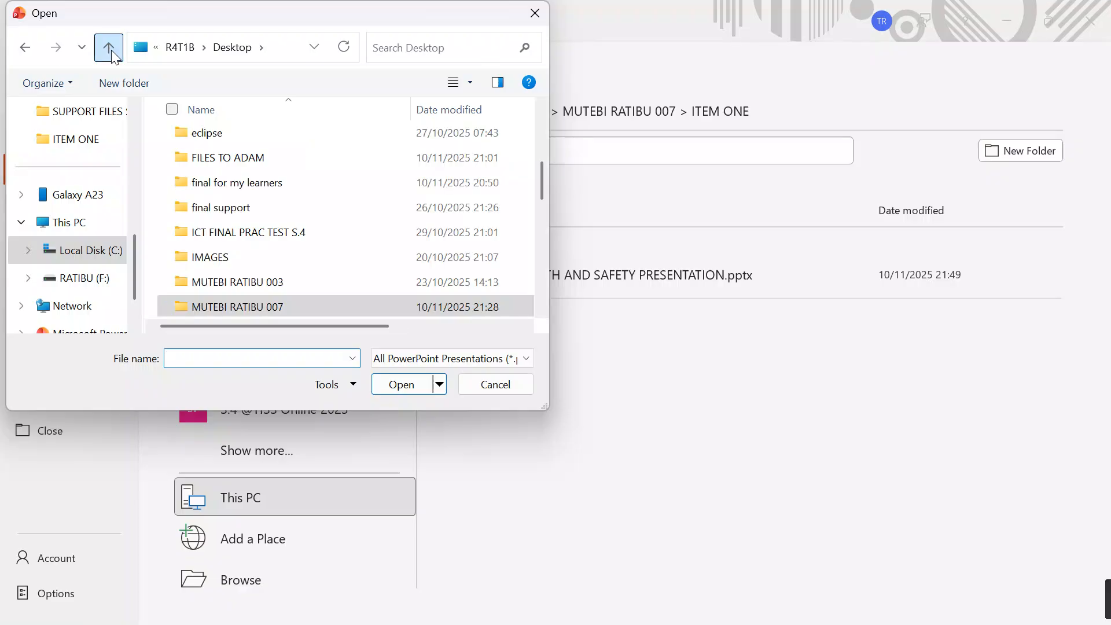
pyautogui.scroll(-3, 543, 310)
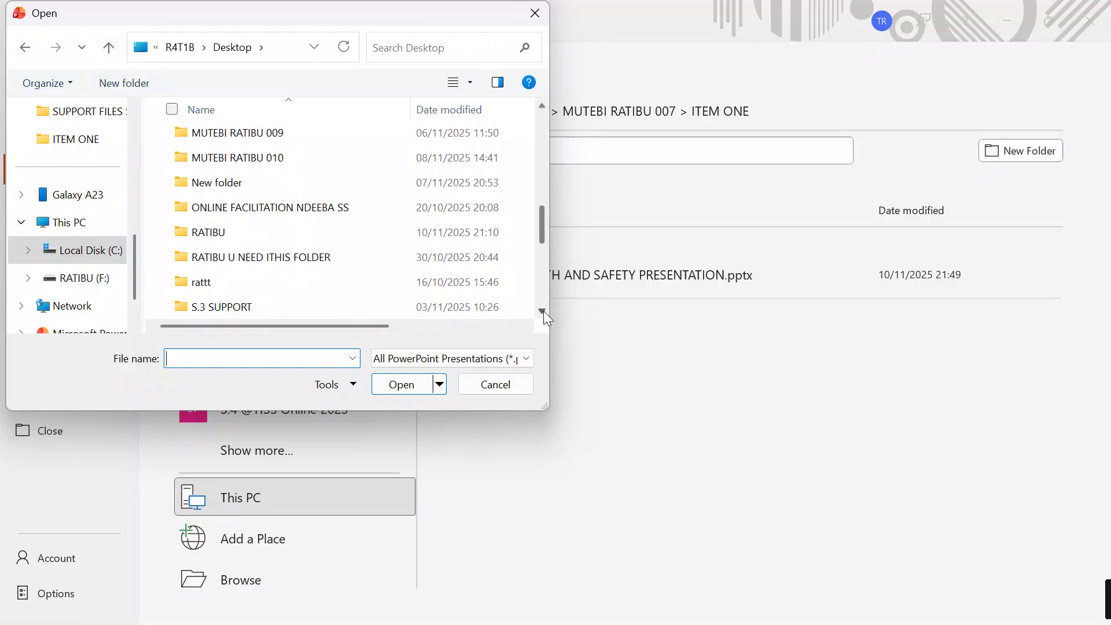
pyautogui.click(544, 310)
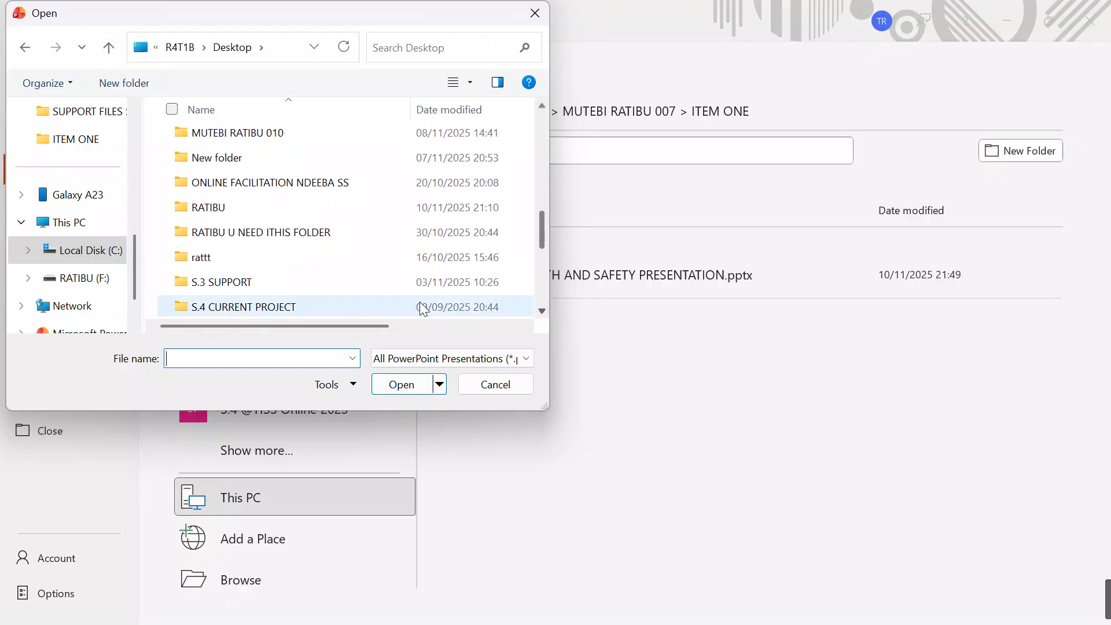
pyautogui.scroll(-1, 541, 314)
pyautogui.click(541, 311)
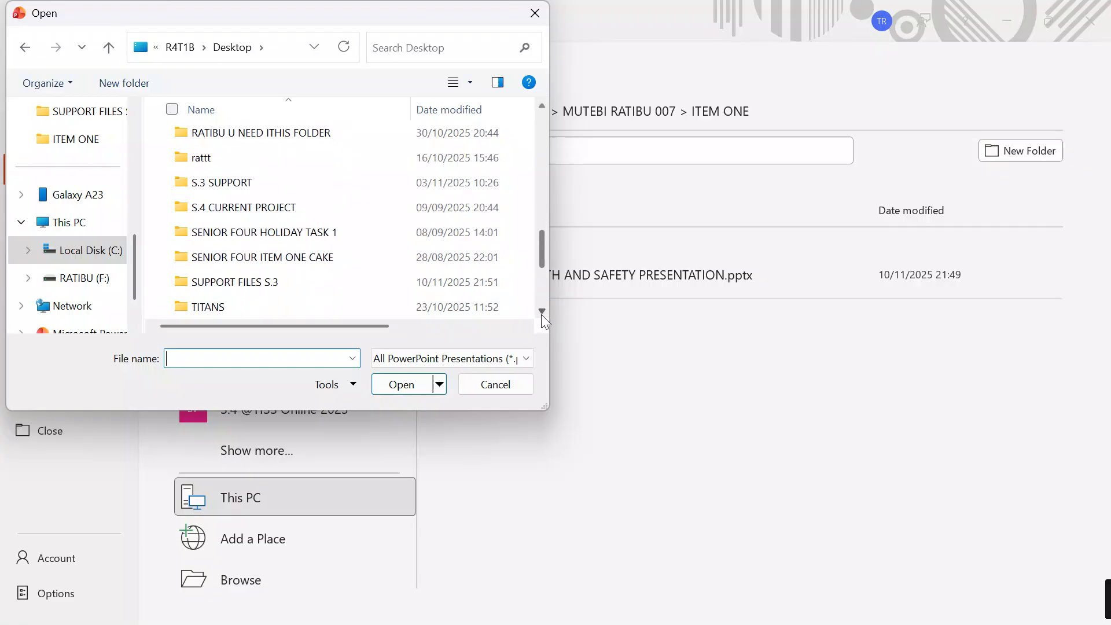
pyautogui.doubleClick(367, 284)
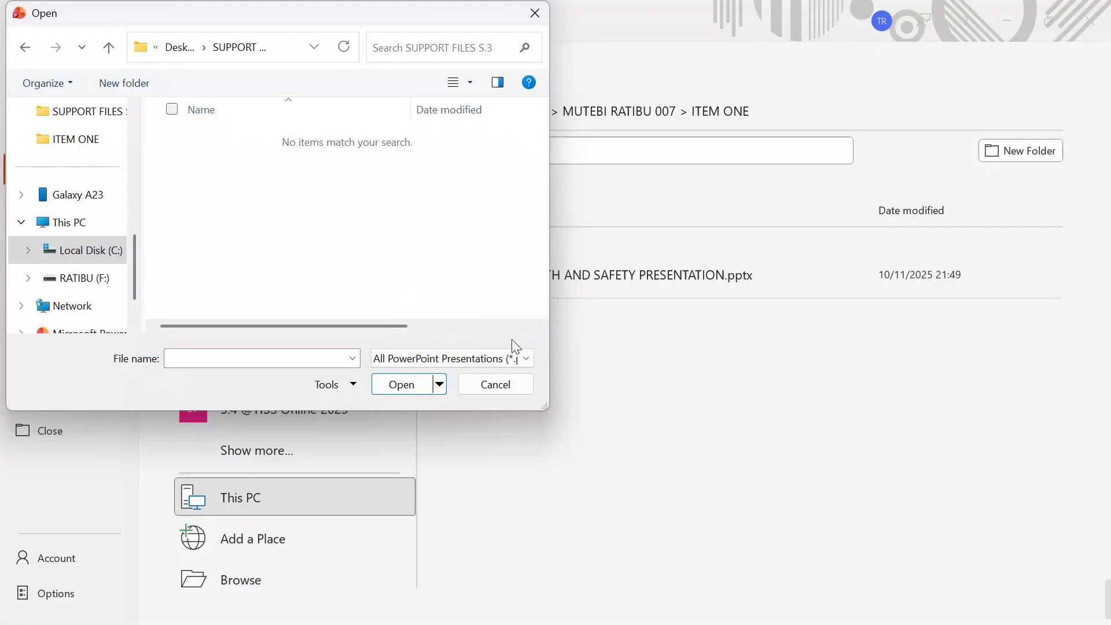
# Step: List all file types and open Training_Presentation_Content.docx as a presentation
pyautogui.click(526, 360)
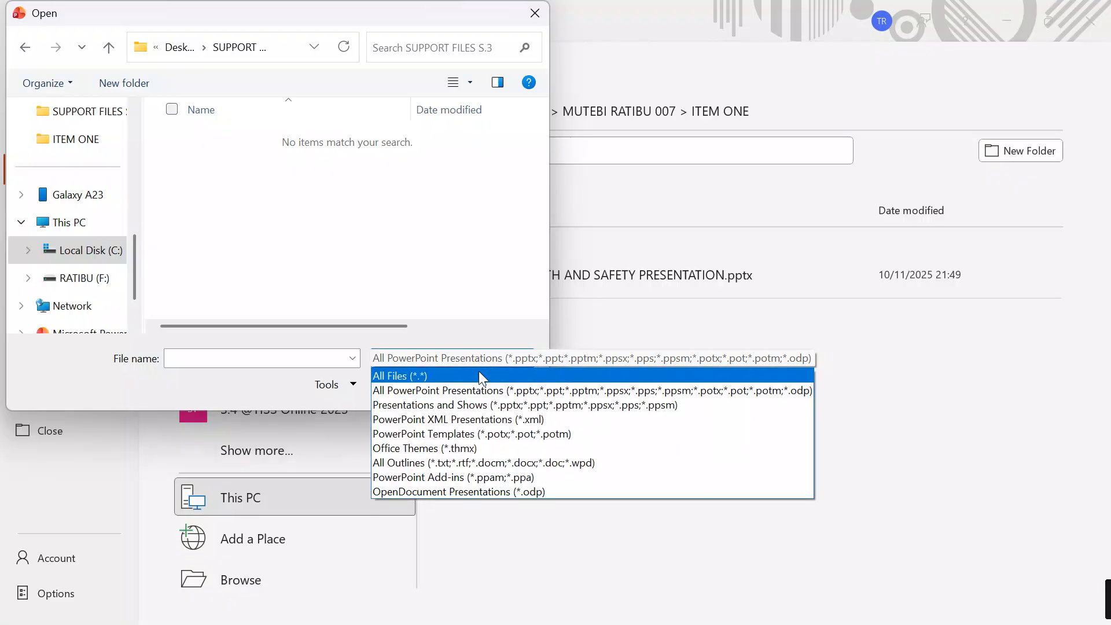
pyautogui.click(398, 375)
pyautogui.scroll(-1, 338, 255)
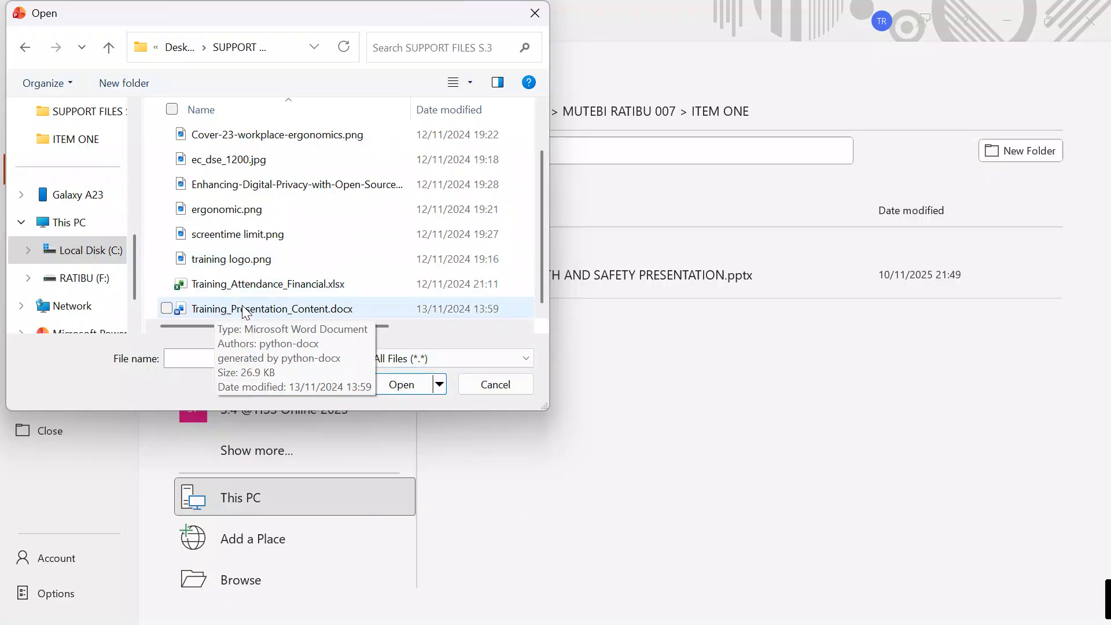
pyautogui.click(261, 310)
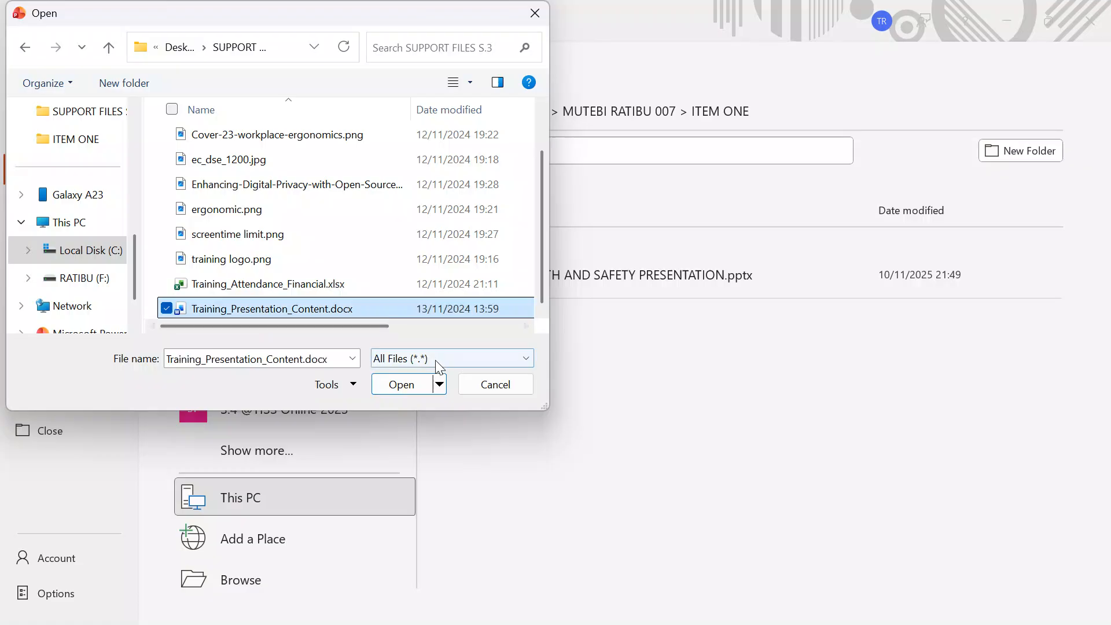
pyautogui.click(402, 384)
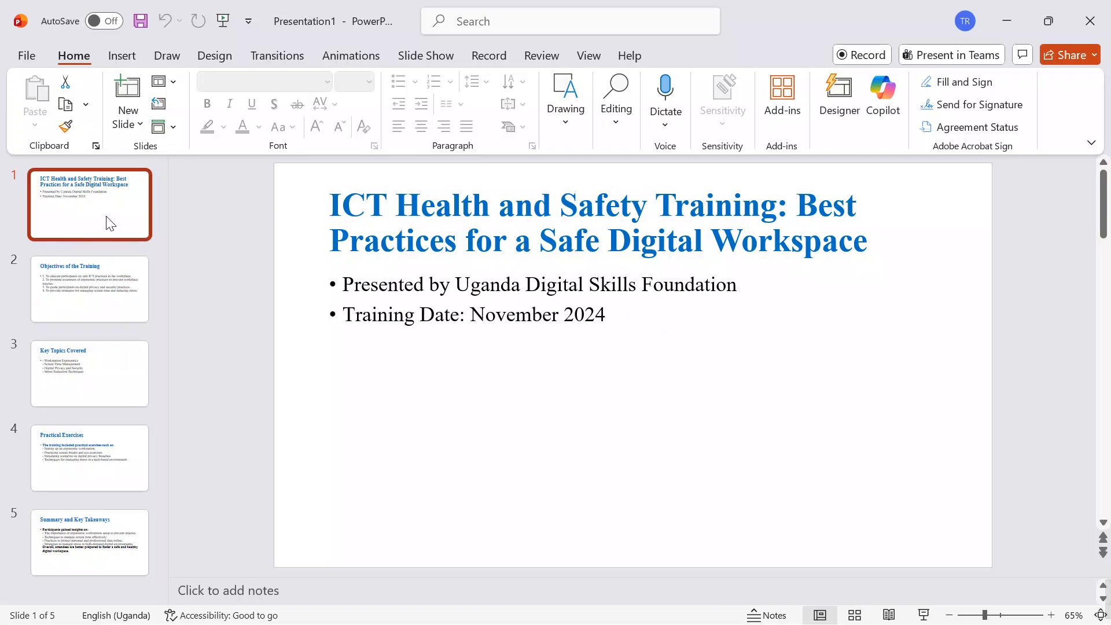
# Step: Look through the imported slides, from the title slide to Practical Exercises, and return to slide 1
pyautogui.click(119, 308)
pyautogui.click(107, 367)
pyautogui.click(119, 235)
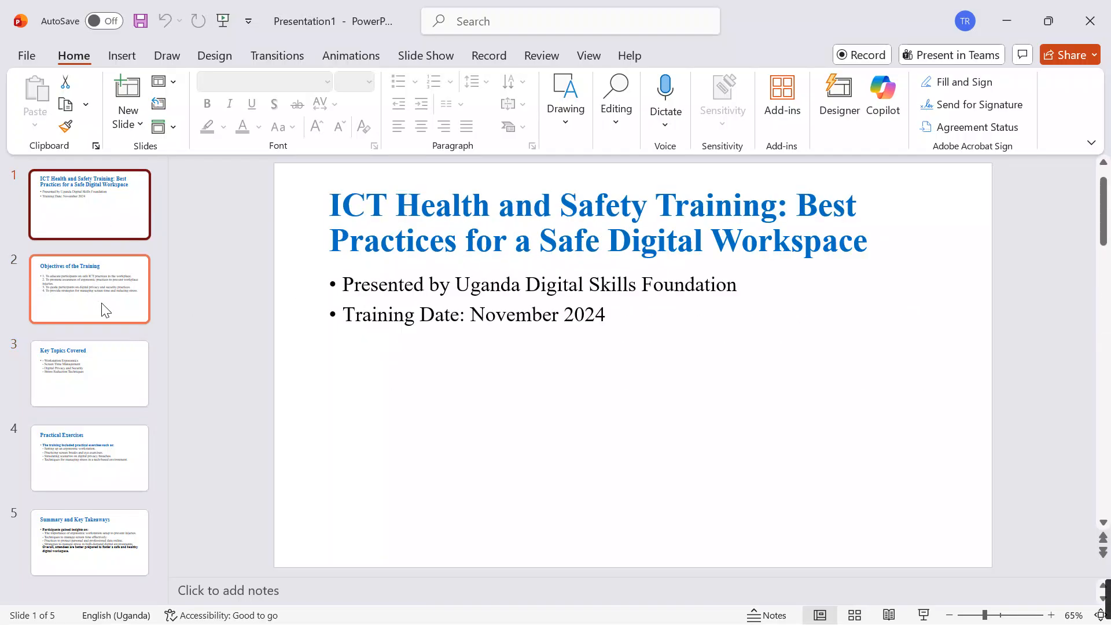
pyautogui.click(102, 310)
pyautogui.click(102, 376)
pyautogui.click(107, 460)
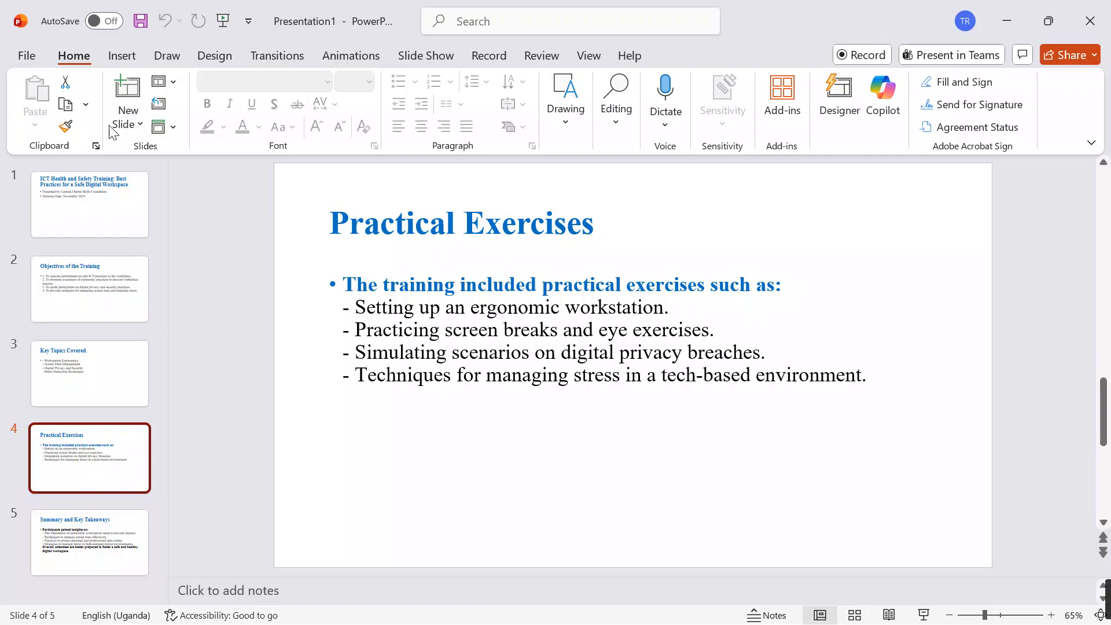
pyautogui.click(100, 198)
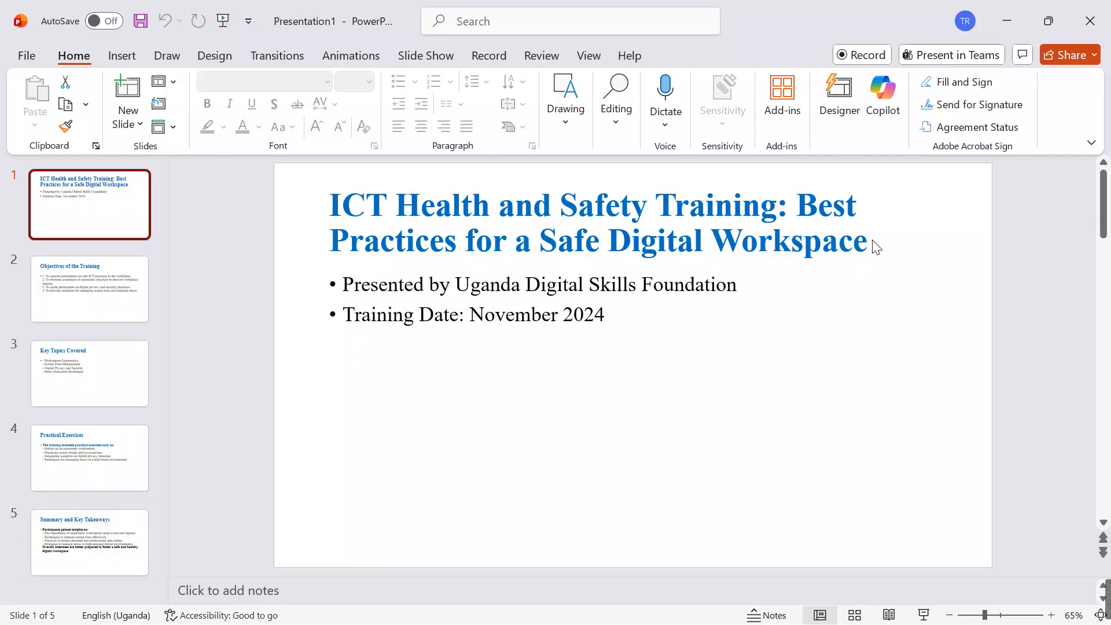
# Step: Centre the presenter and training date lines on slide 1
pyautogui.click(607, 260)
pyautogui.click(531, 314)
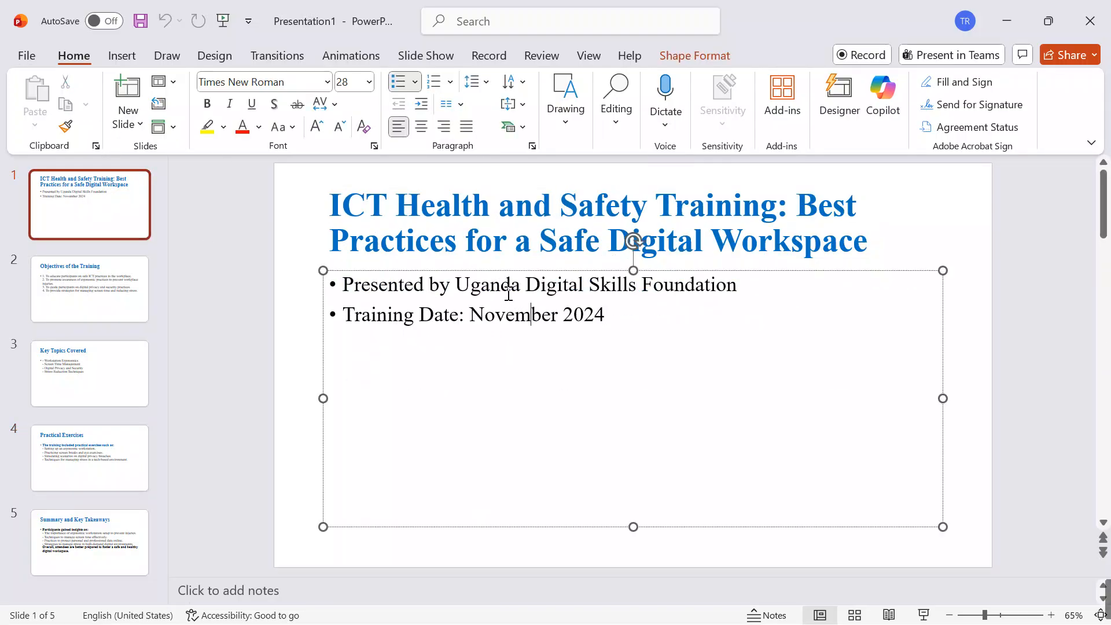
pyautogui.click(321, 226)
pyautogui.click(570, 275)
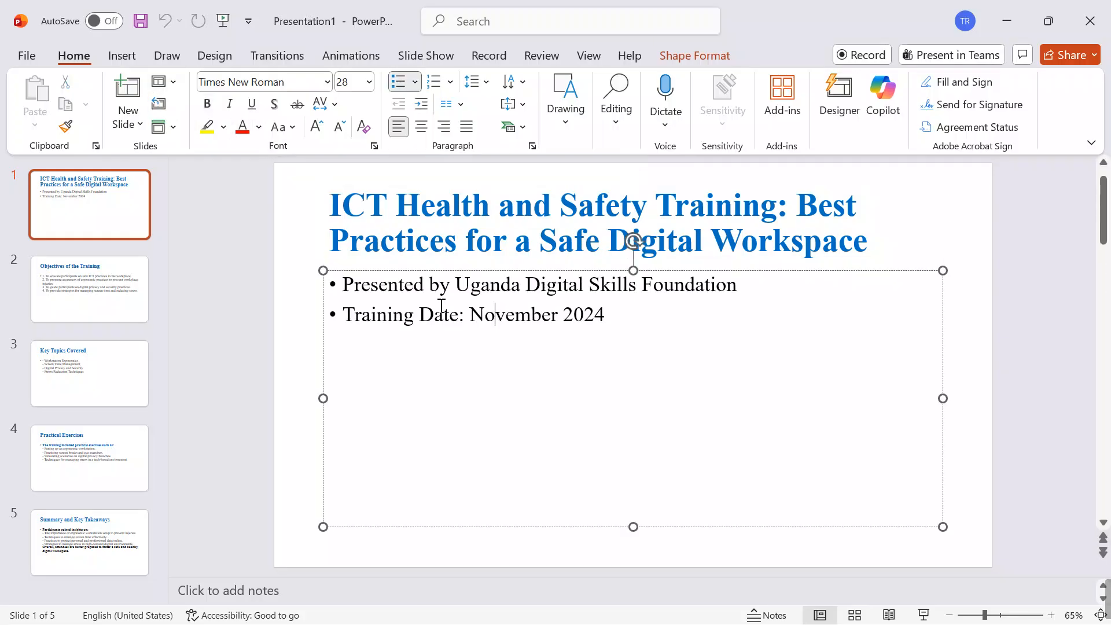
pyautogui.moveTo(614, 318); pyautogui.dragTo(329, 265)
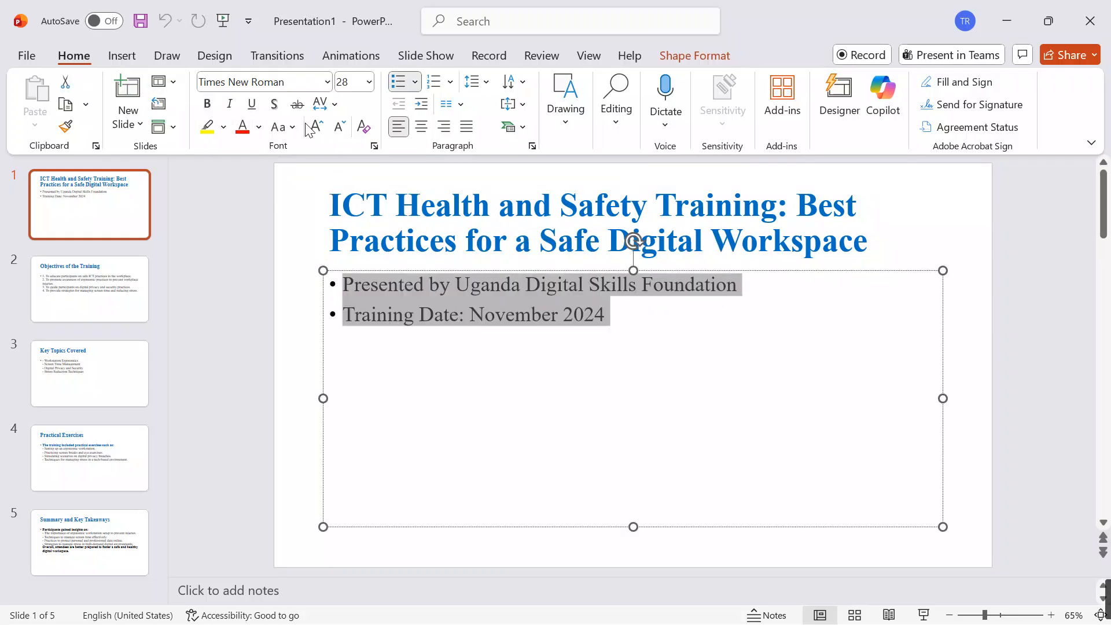
pyautogui.click(421, 126)
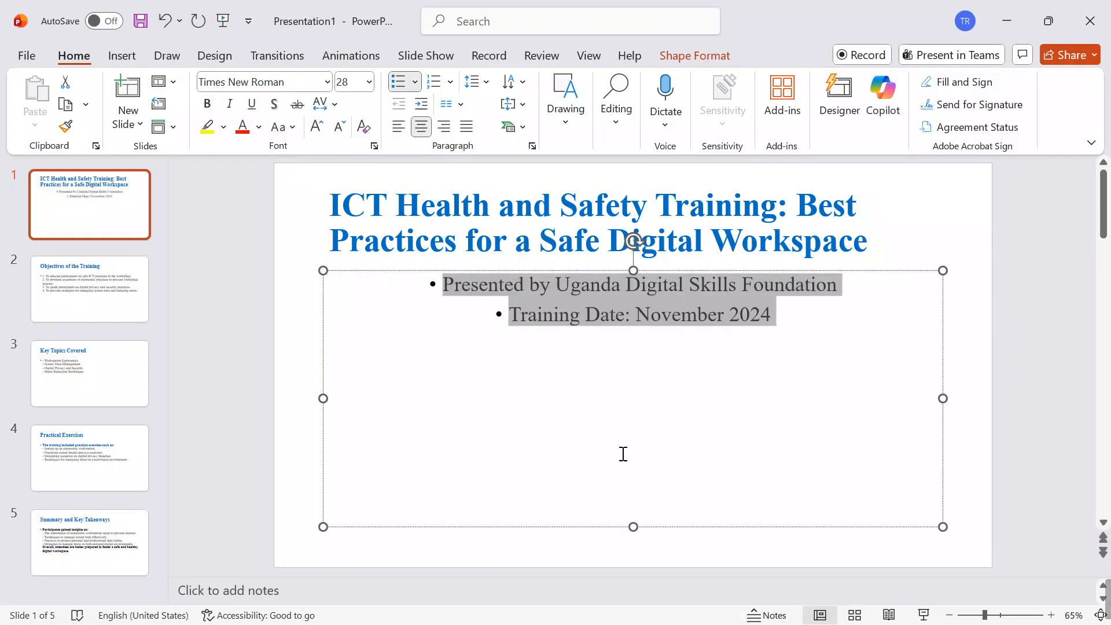
# Step: Shorten the body text box on slide 1, move it to the slide's lower half, and place the title just above it
pyautogui.moveTo(633, 526); pyautogui.dragTo(633, 378)
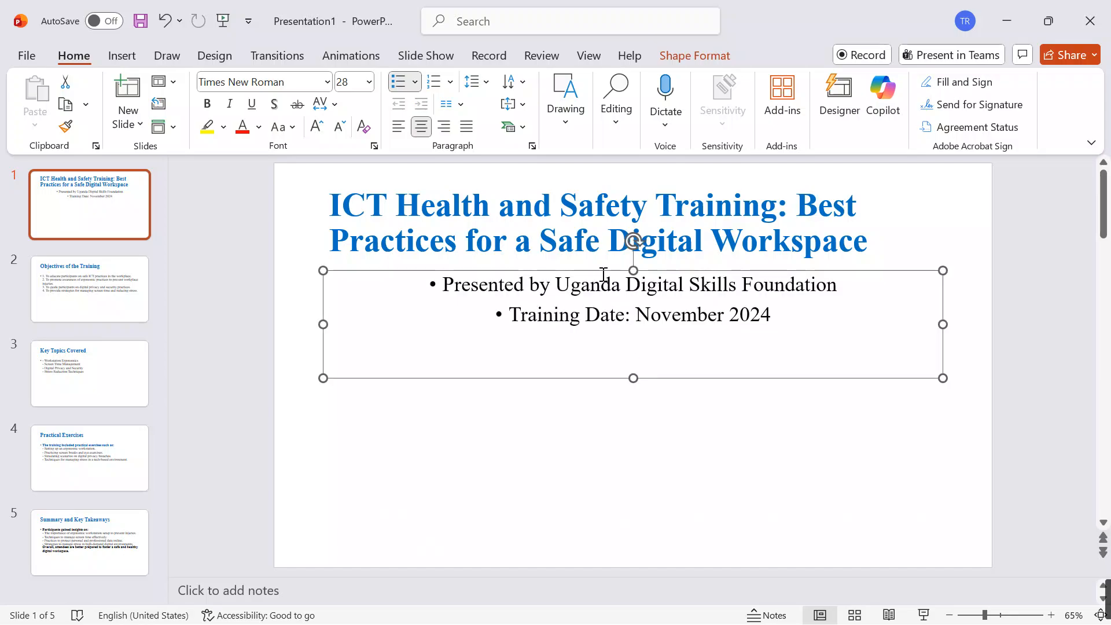
pyautogui.moveTo(602, 273); pyautogui.dragTo(593, 371)
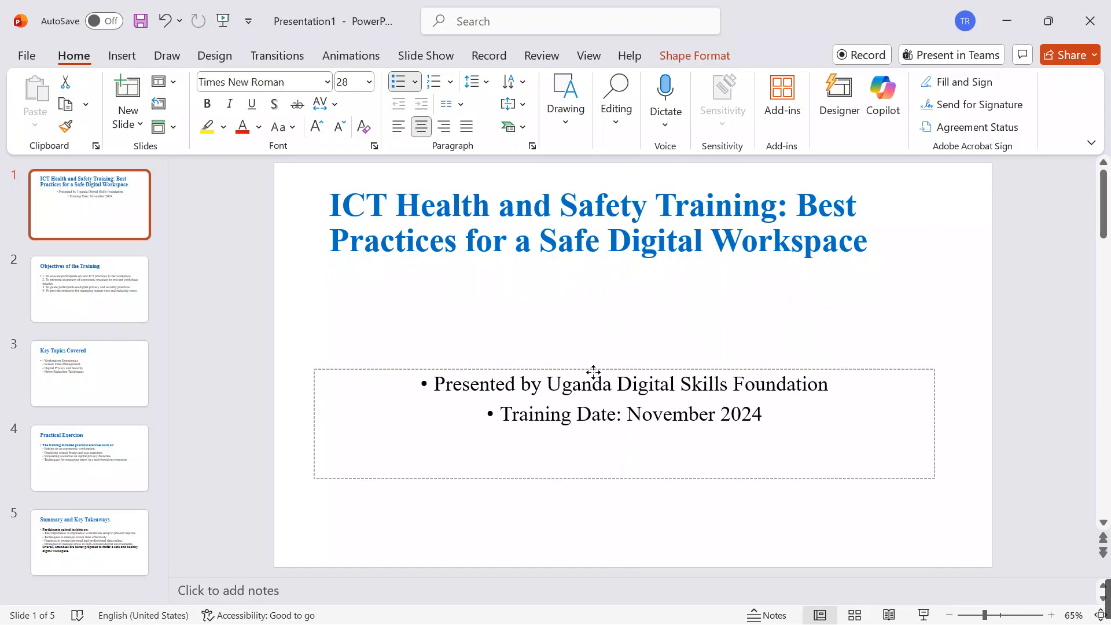
pyautogui.click(616, 234)
pyautogui.moveTo(766, 272); pyautogui.dragTo(322, 284)
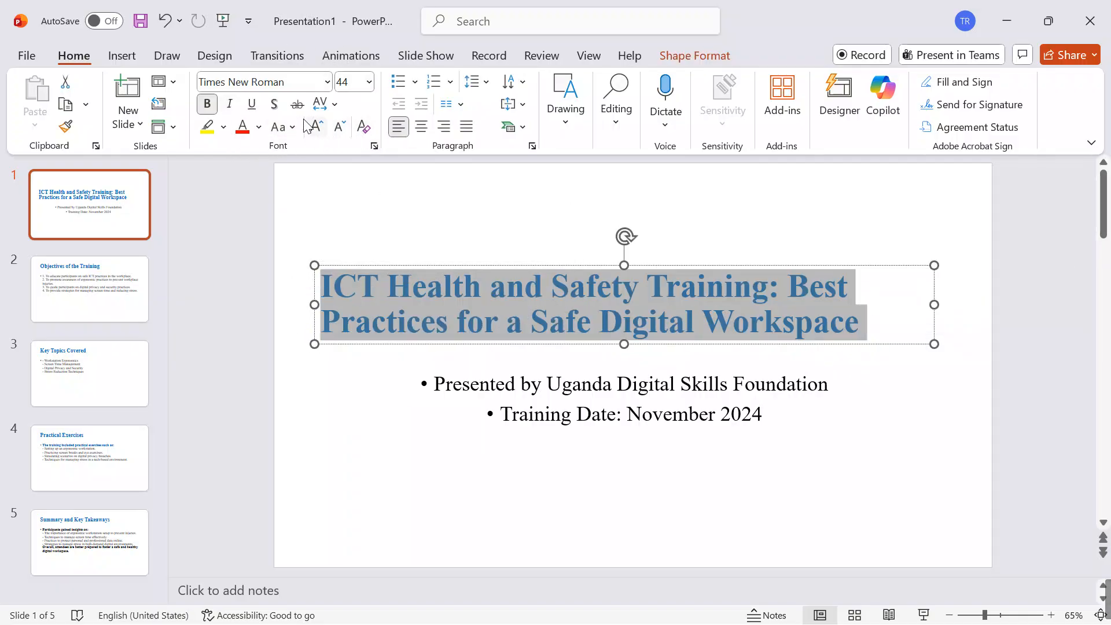
# Step: Format the slide 1 title with a text shadow, red font colour and centre alignment
pyautogui.click(275, 105)
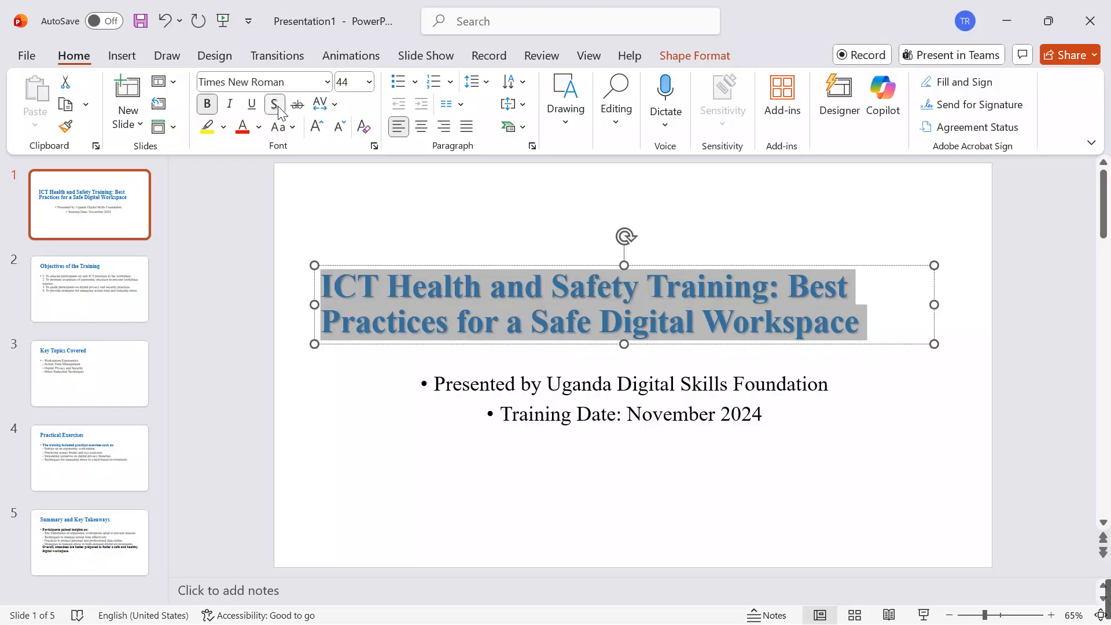
pyautogui.click(246, 137)
pyautogui.click(423, 137)
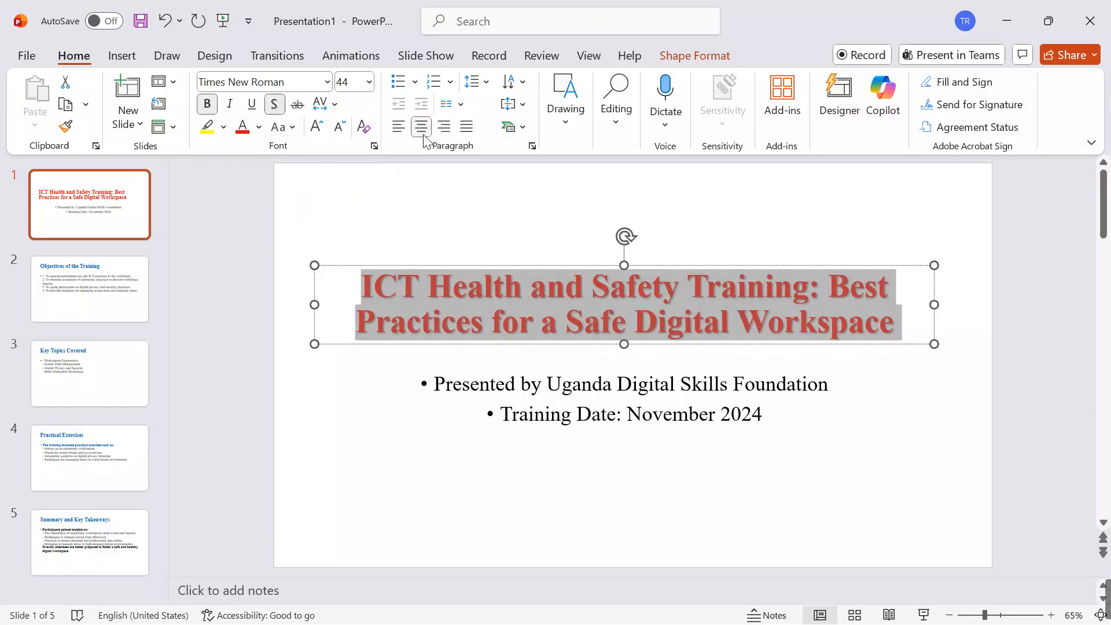
# Step: Move the body text and the title on slide 1 slightly lower, keeping the title close above the text
pyautogui.click(675, 386)
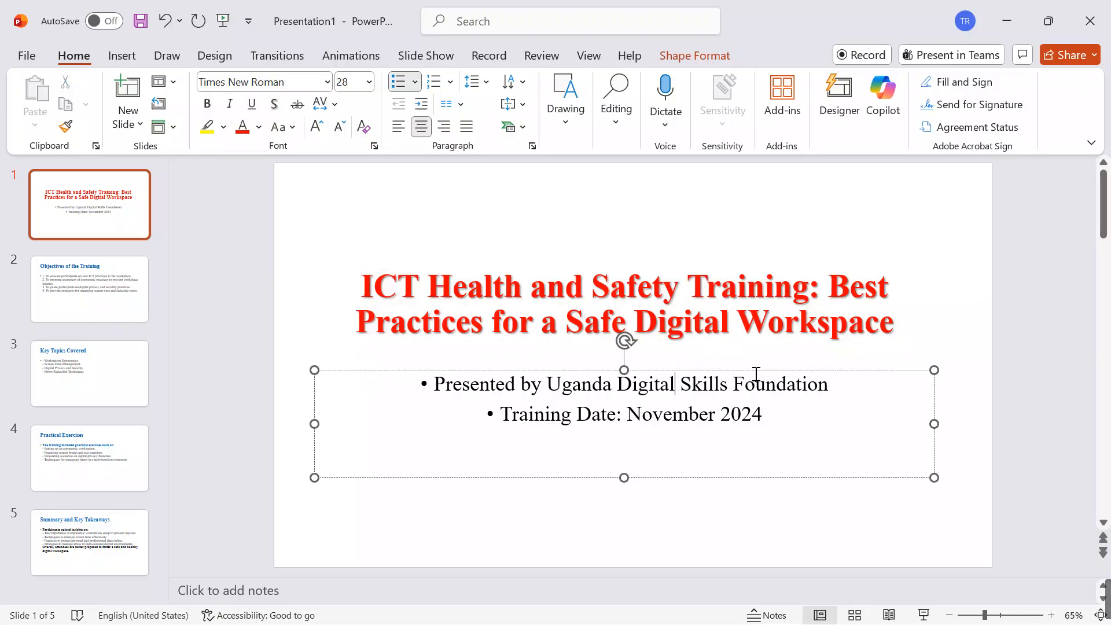
pyautogui.moveTo(754, 372); pyautogui.dragTo(746, 398)
pyautogui.click(735, 274)
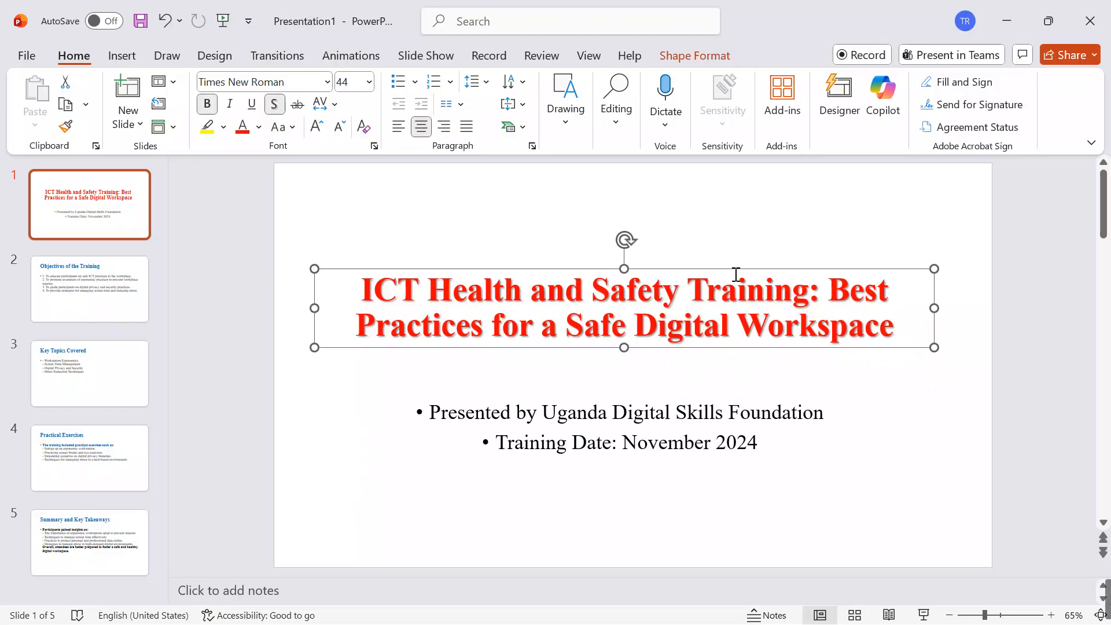
pyautogui.moveTo(735, 271); pyautogui.dragTo(734, 305)
pyautogui.click(727, 259)
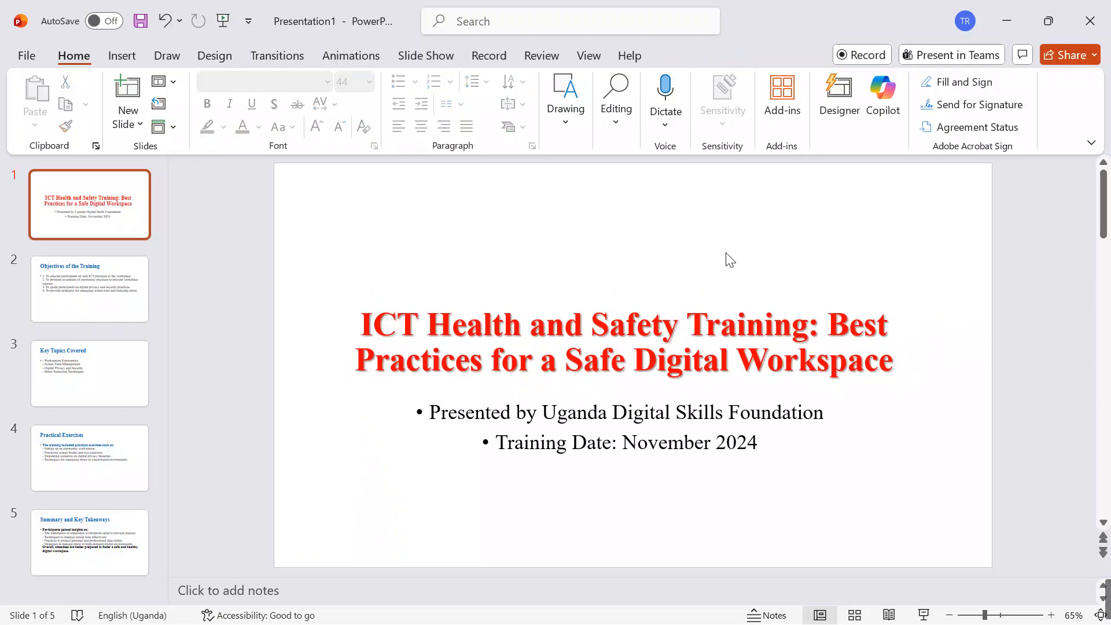
# Step: Go to slide 2, Objectives of the Training
pyautogui.click(51, 304)
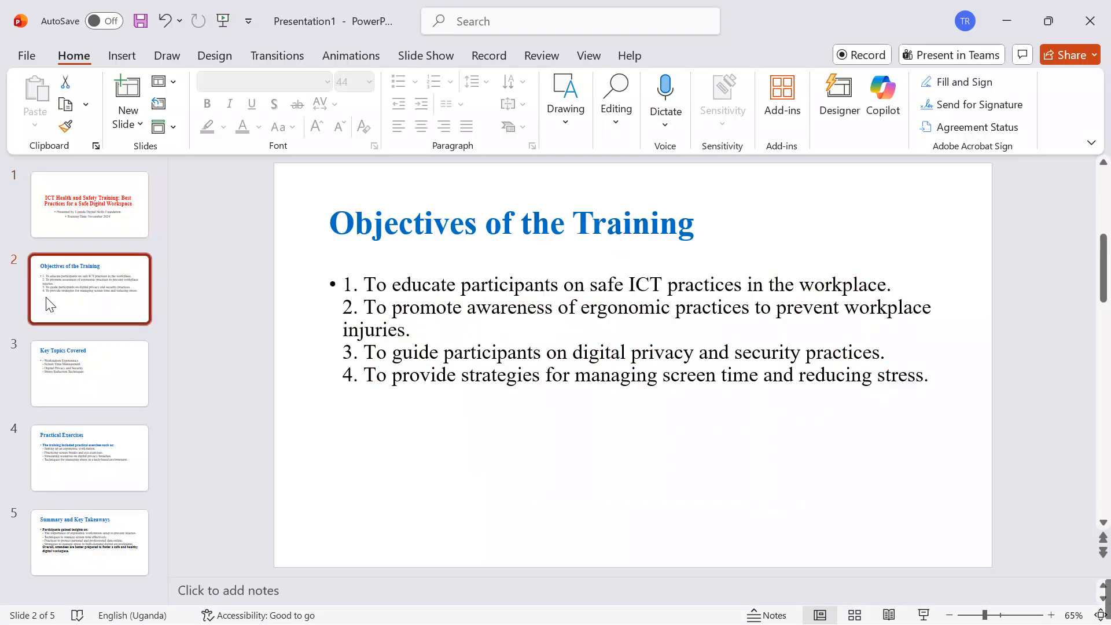
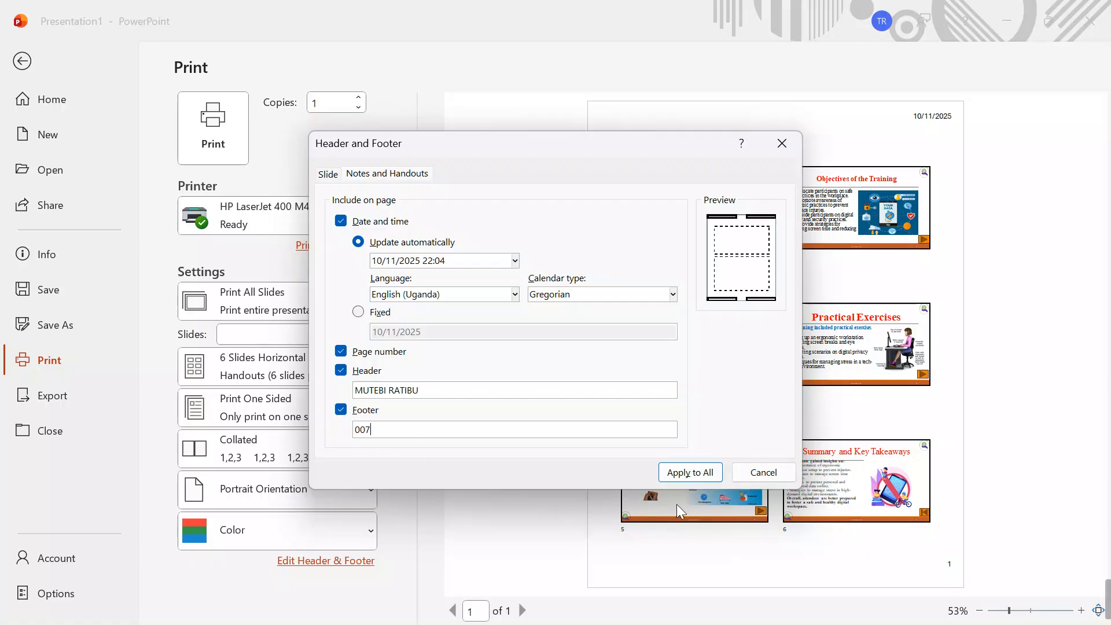
# Step: Apply the handout header and footer to all pages, and save over ICT HEALTH AND SAFETY PRESENTATION.pptx in the candidate's 007 folder, subfolder ITEM ONE
pyautogui.click(685, 463)
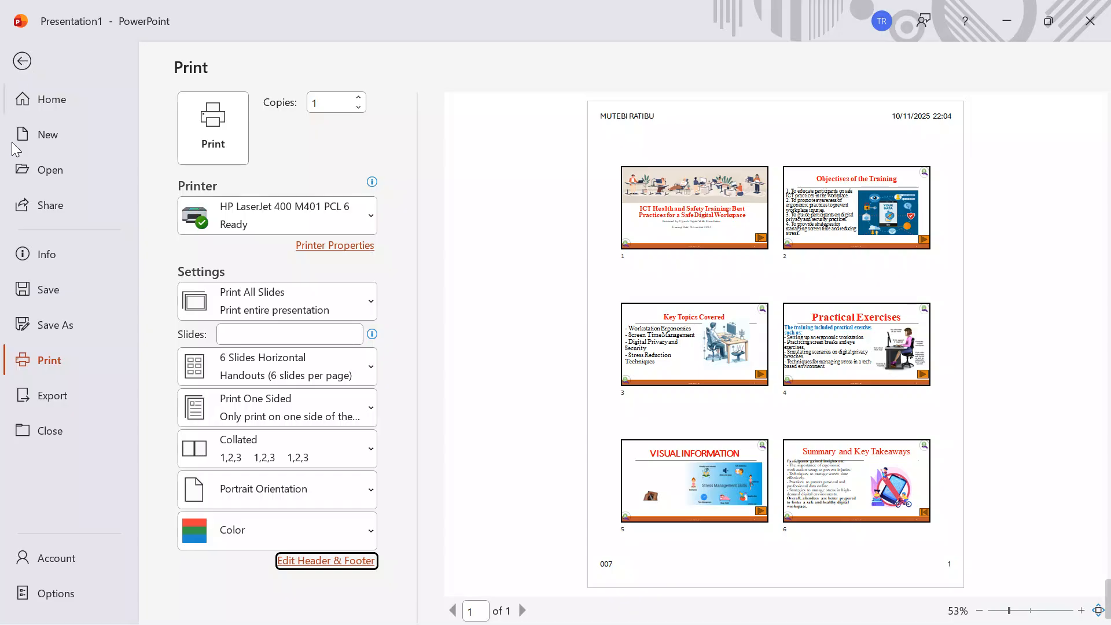
pyautogui.click(49, 324)
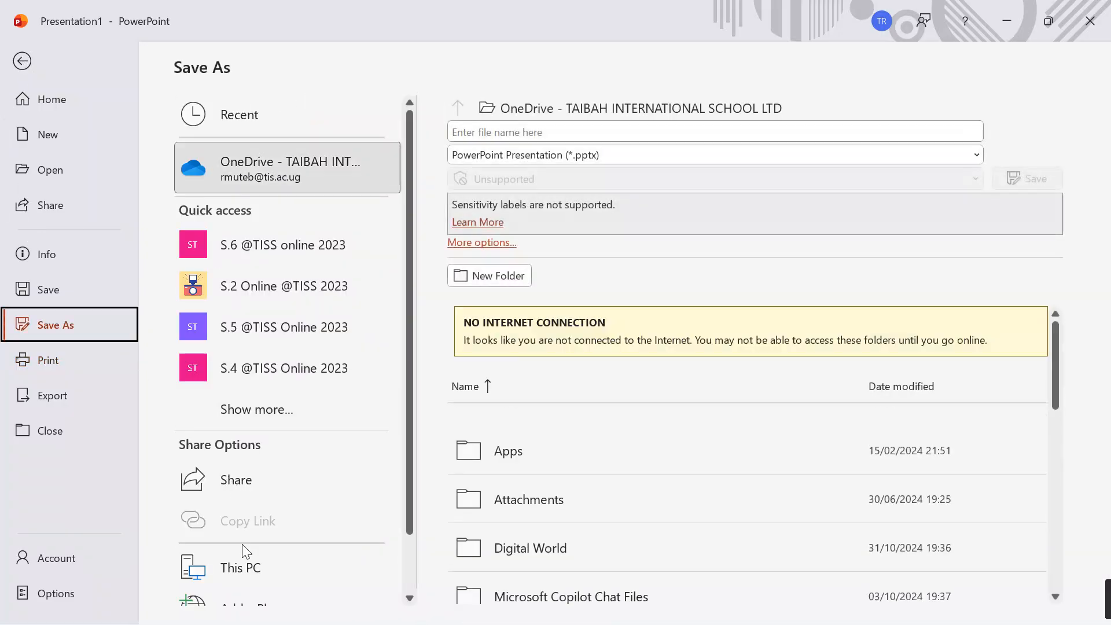
pyautogui.click(241, 564)
pyautogui.click(246, 568)
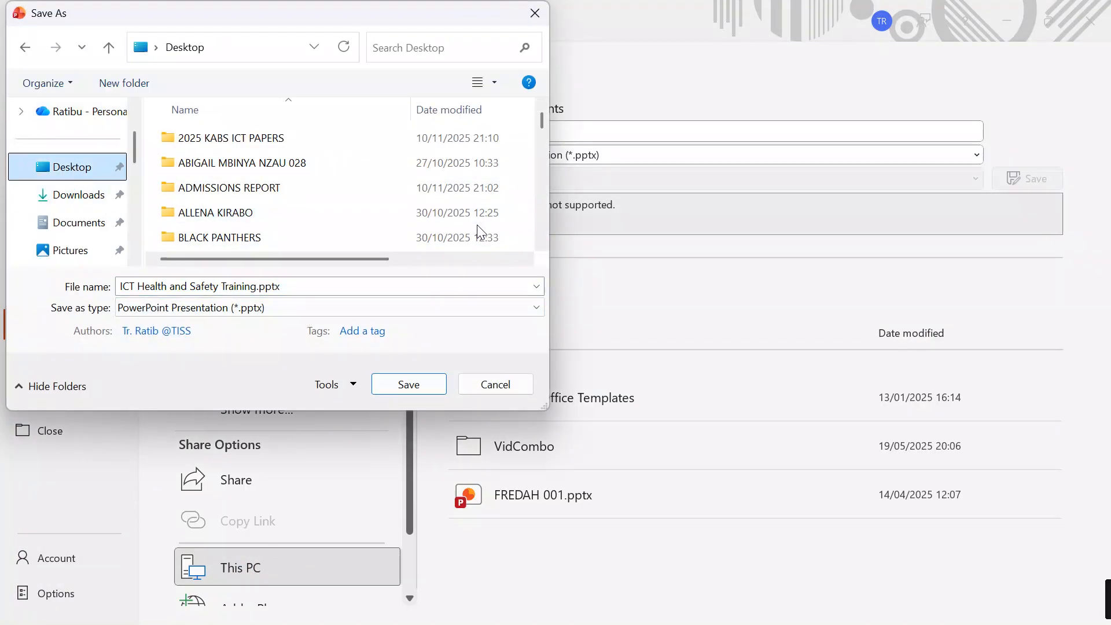
pyautogui.scroll(-4, 340, 210)
pyautogui.scroll(-3, 274, 226)
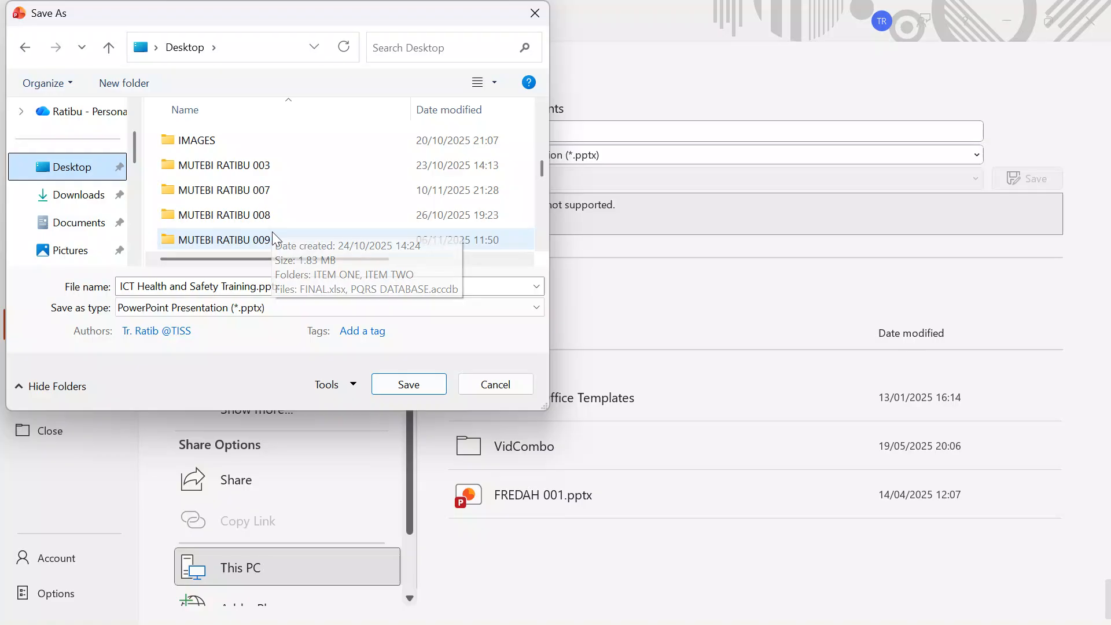
pyautogui.doubleClick(261, 194)
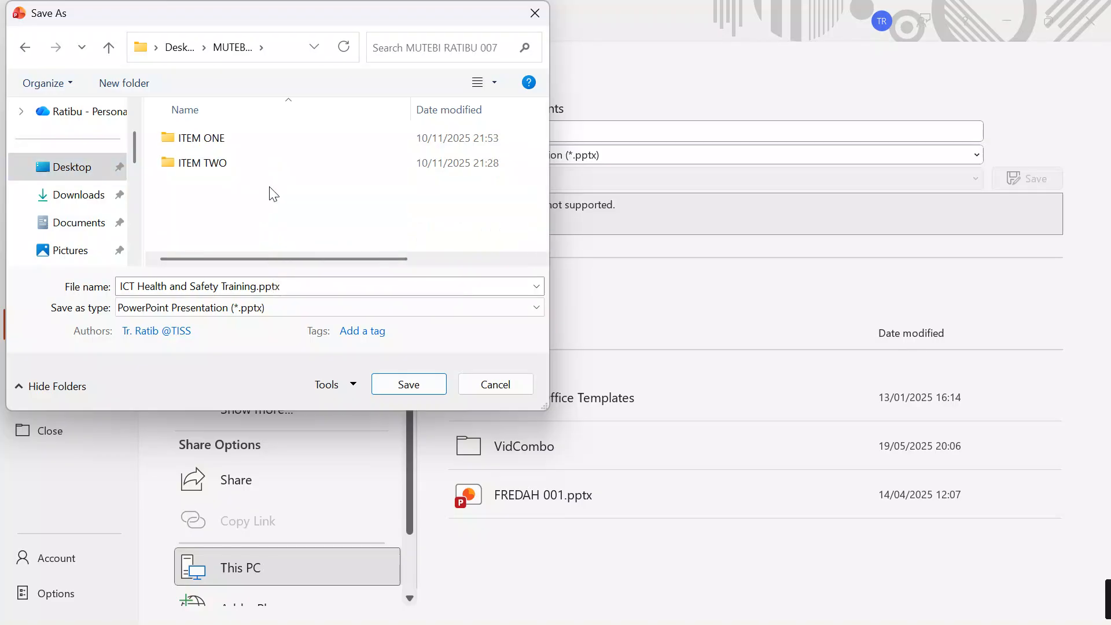
pyautogui.doubleClick(225, 141)
pyautogui.click(229, 140)
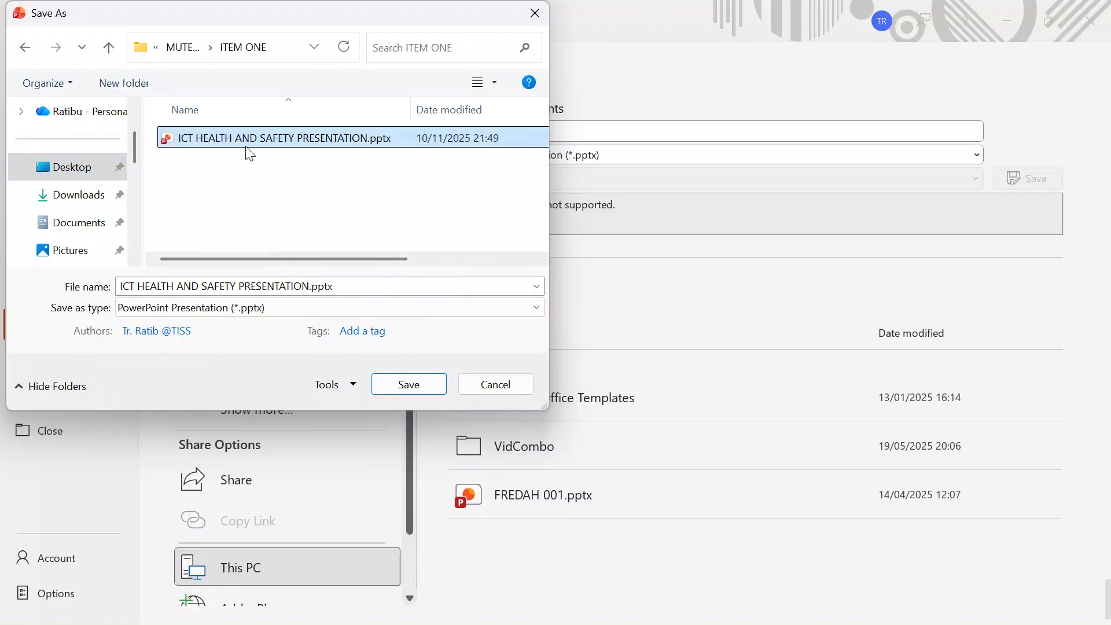
pyautogui.click(406, 384)
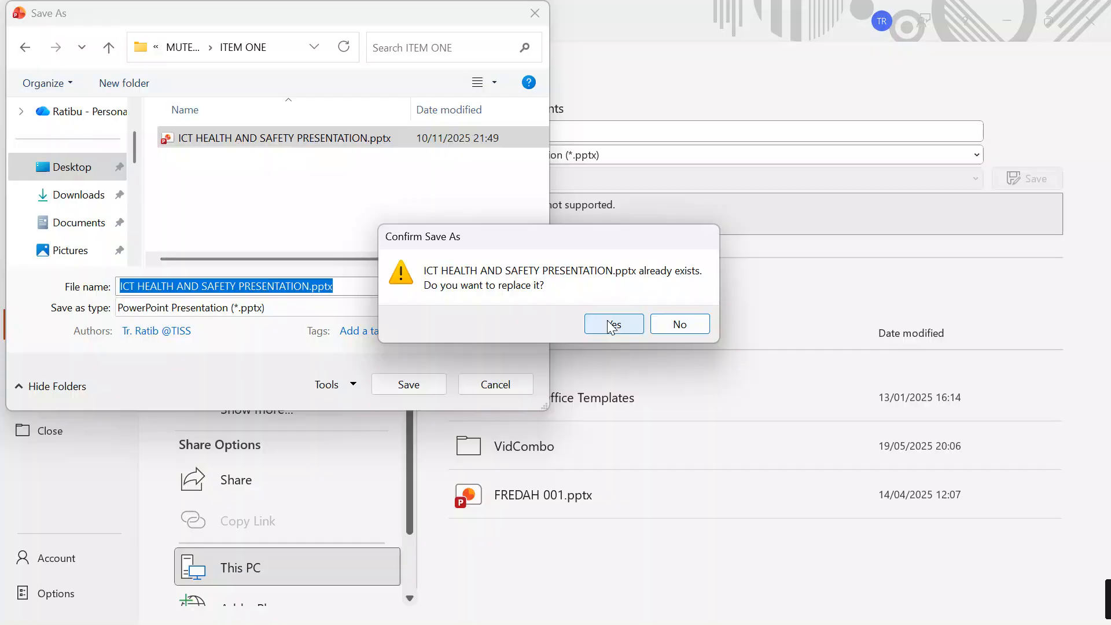
pyautogui.click(614, 324)
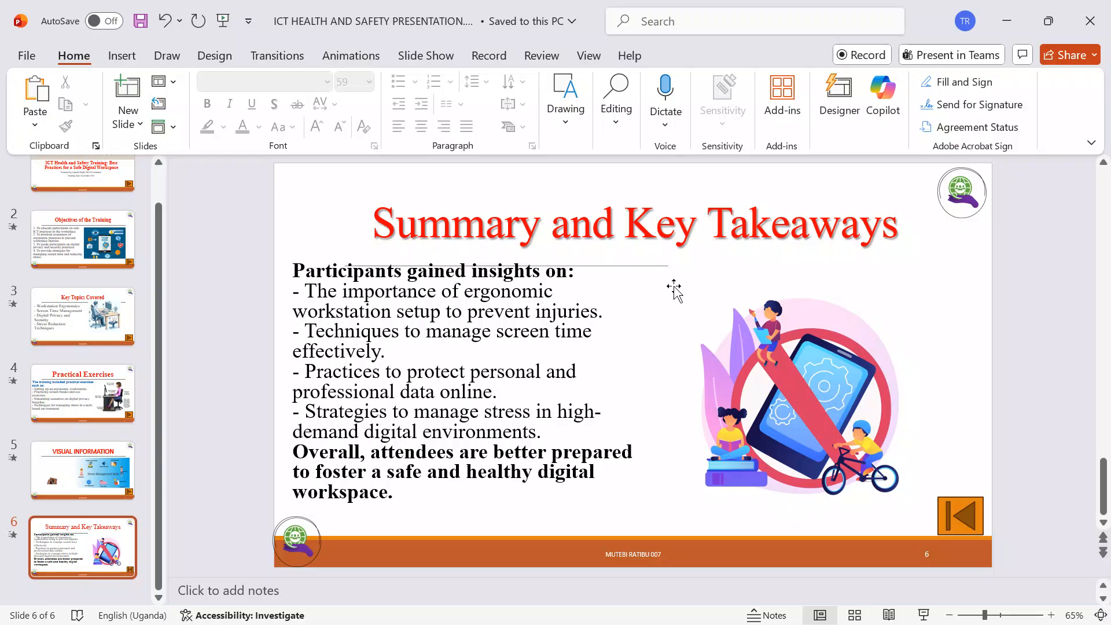
# Step: Close the presentation and open the ITEM ONE subfolder of the candidate's 007 folder on the desktop
pyautogui.moveTo(162, 299); pyautogui.dragTo(169, 219)
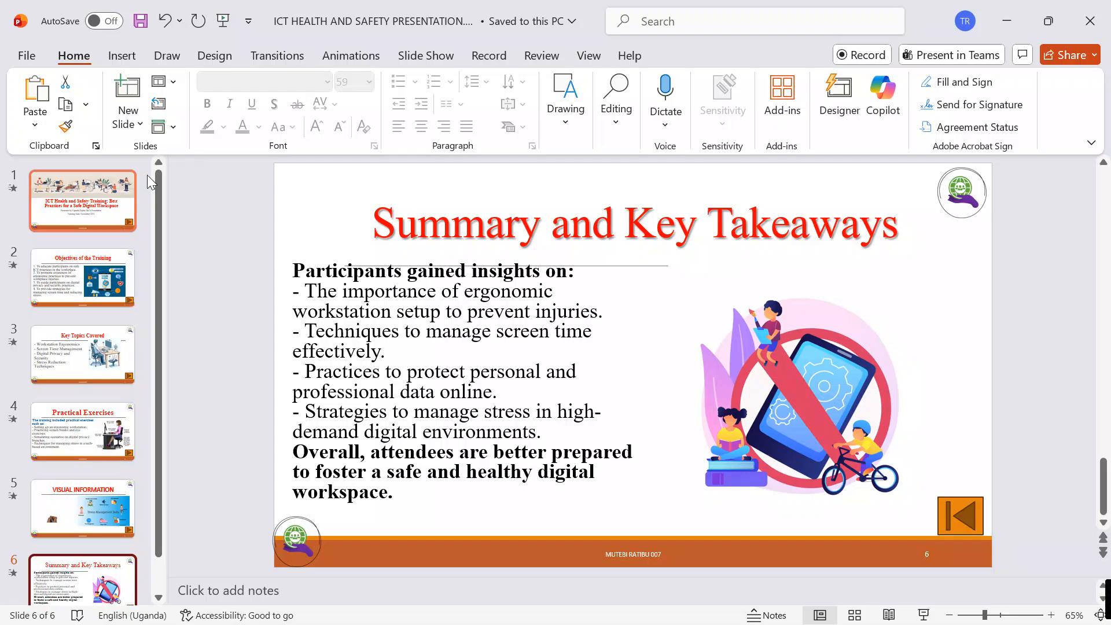
pyautogui.click(125, 56)
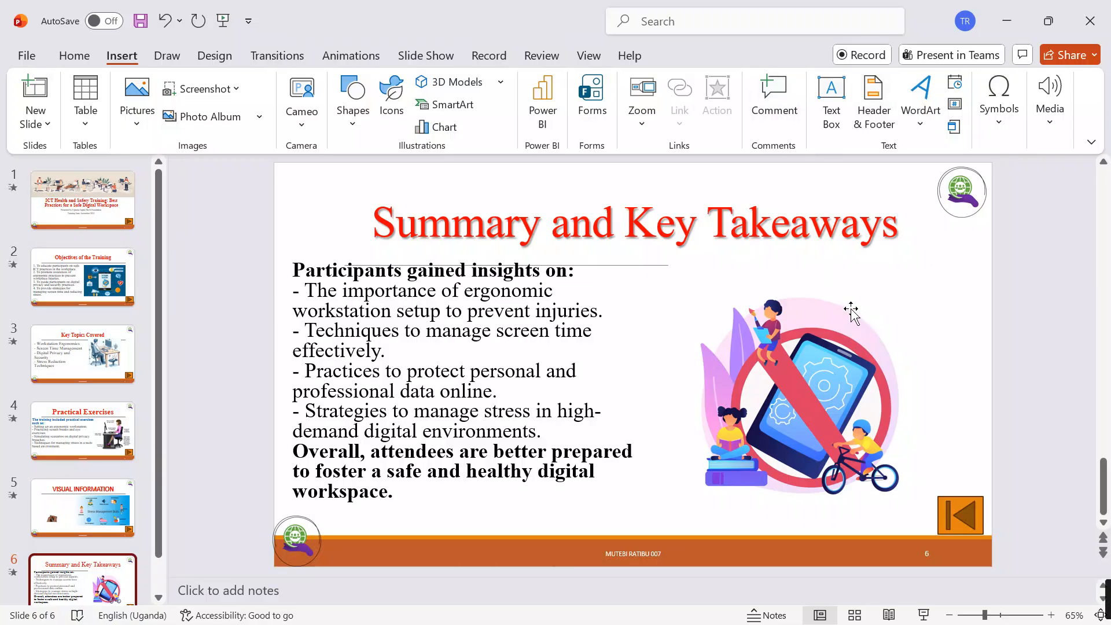
pyautogui.click(1090, 21)
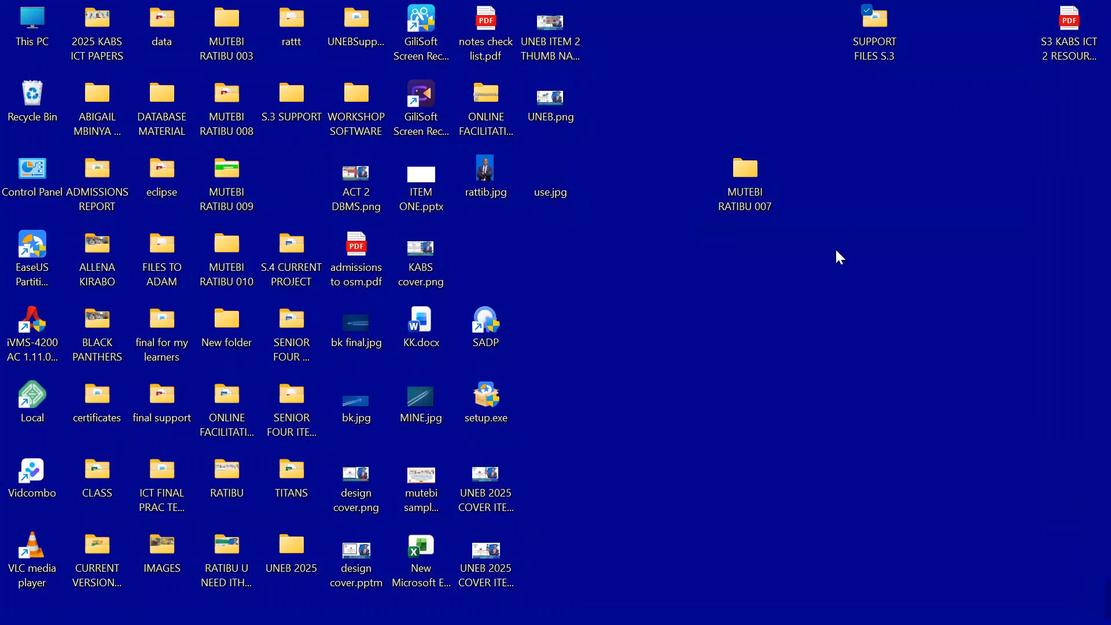
pyautogui.doubleClick(742, 173)
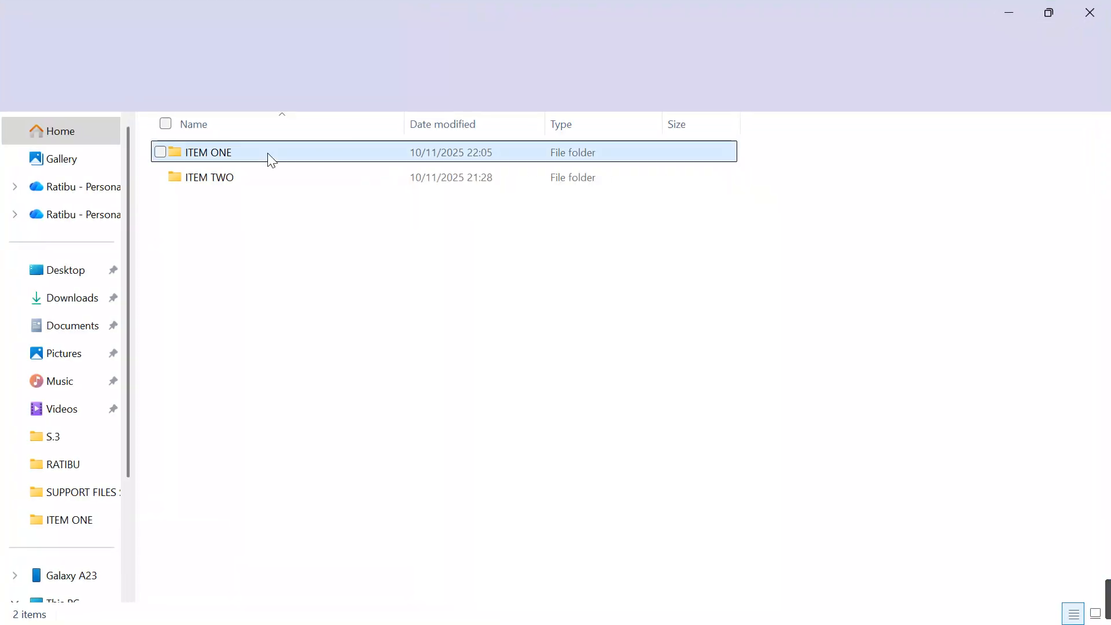
pyautogui.doubleClick(270, 160)
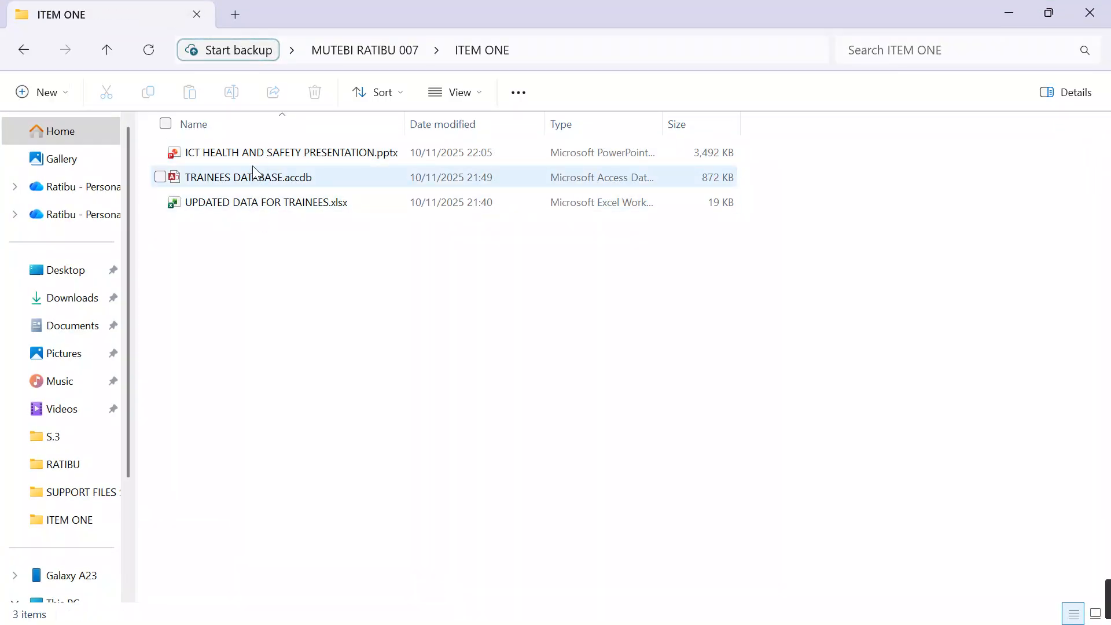
# Step: Create a new Word document named REPORT ABOUT TRAINING PROGRAM.docx in the ITEM ONE folder
pyautogui.rightClick(291, 270)
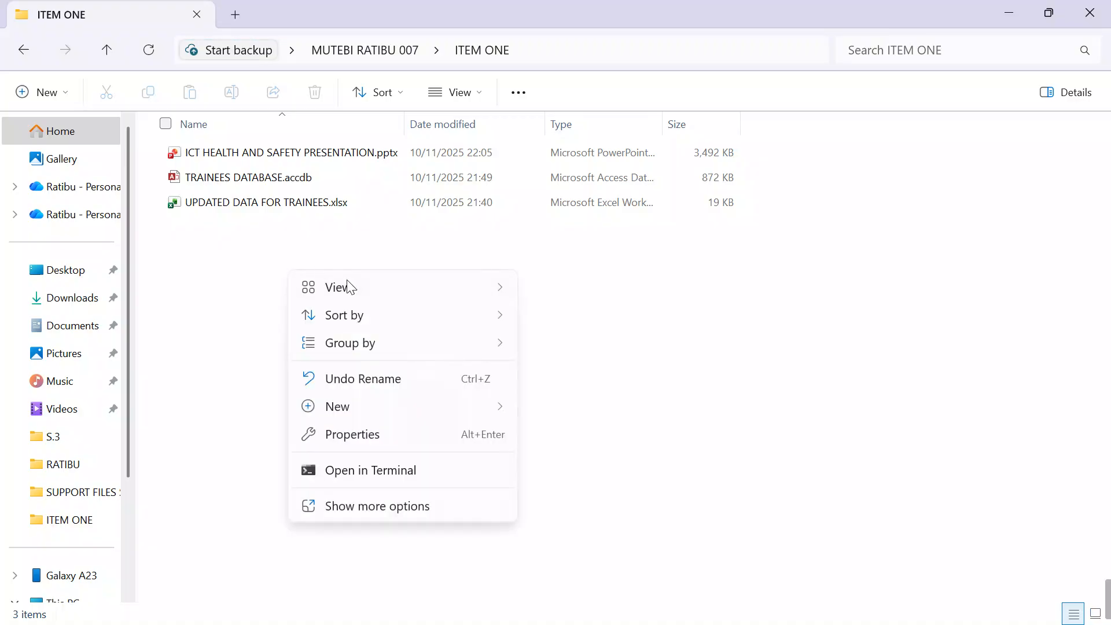
pyautogui.click(367, 408)
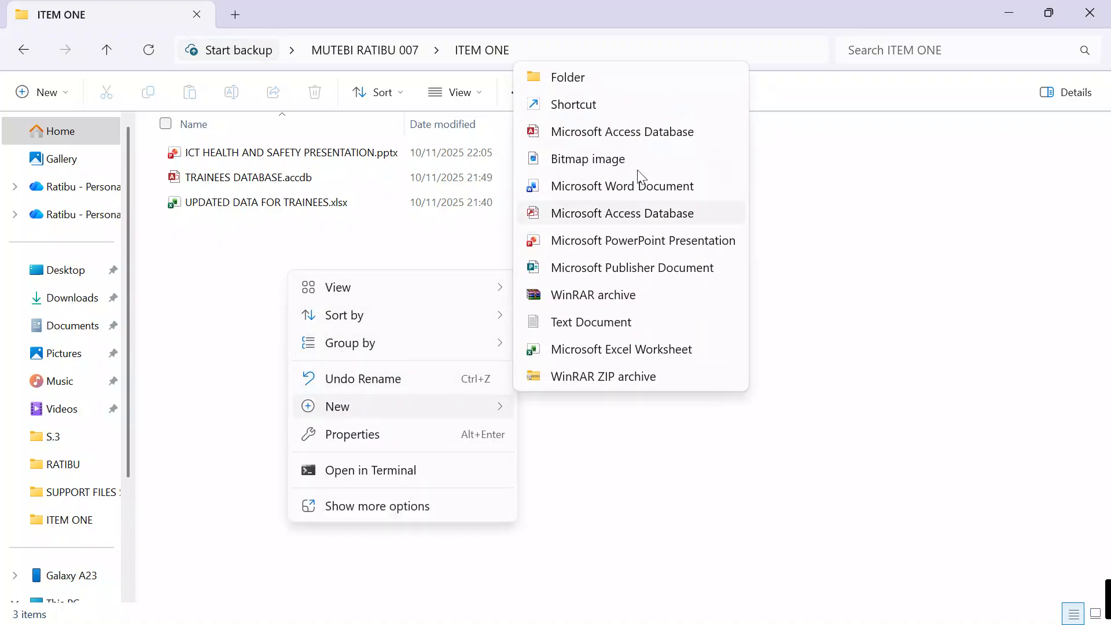
pyautogui.click(578, 189)
pyautogui.press('BackSpace')
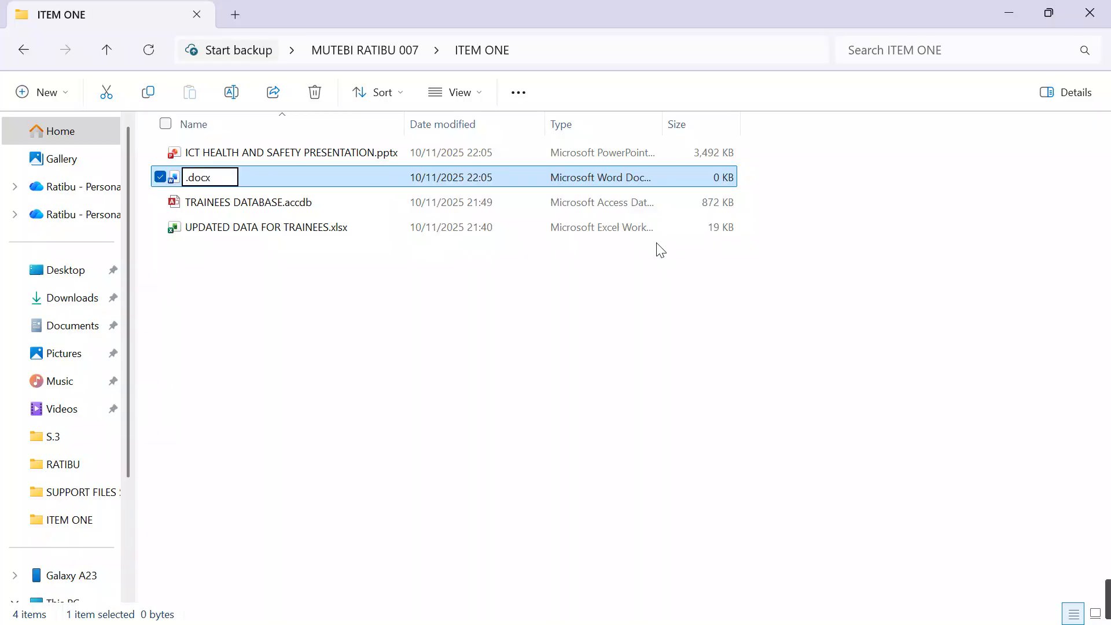
pyautogui.write('REPORT ')
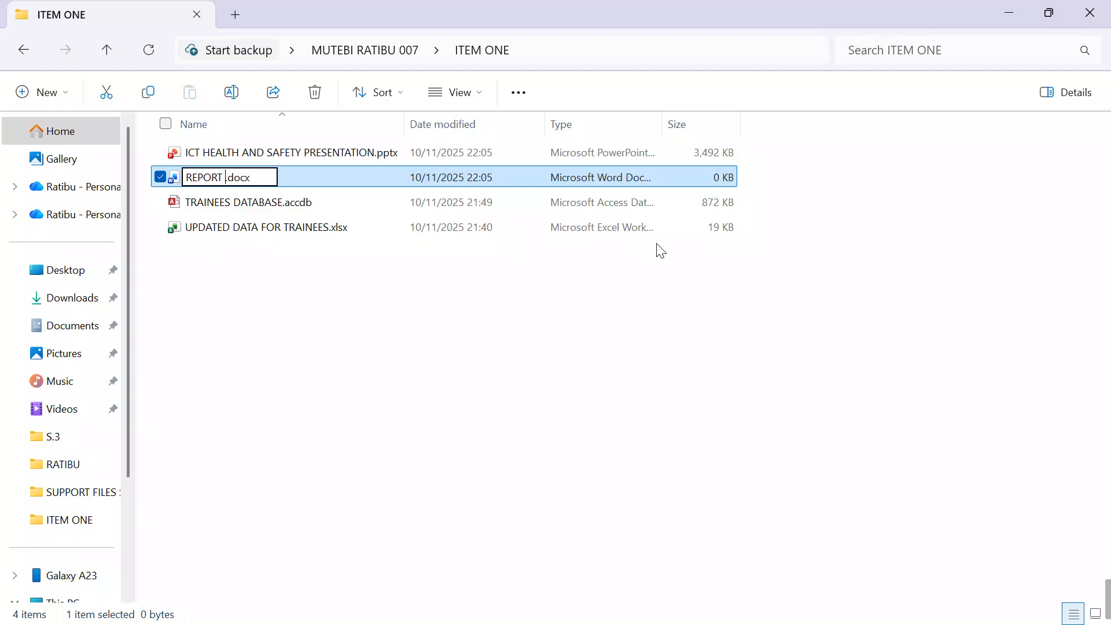
pyautogui.write('ABOUT T')
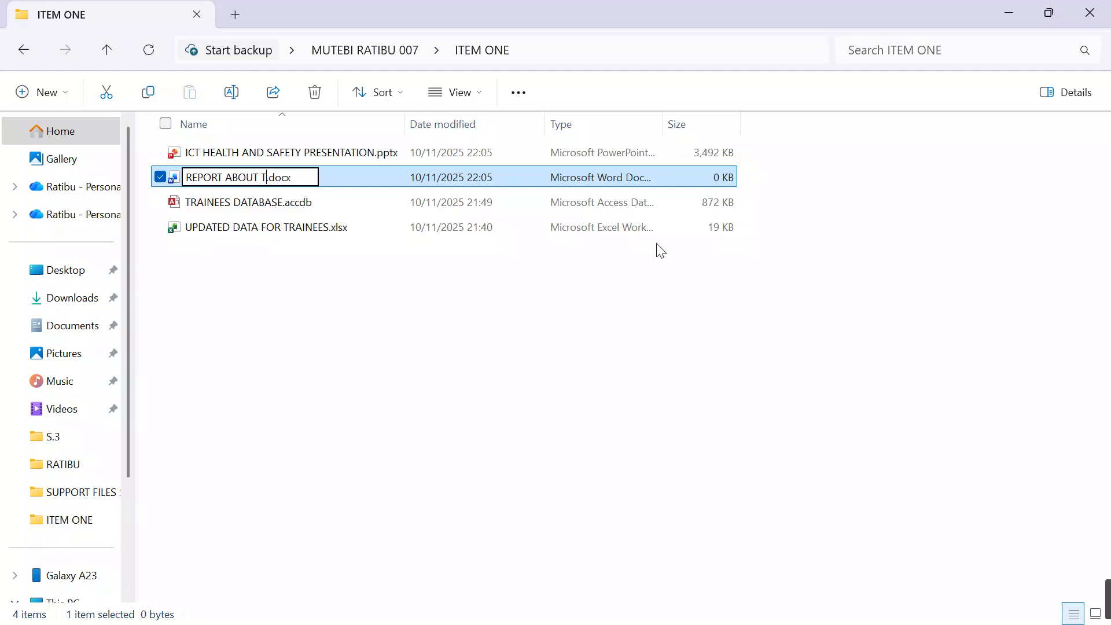
pyautogui.write('RAINING PR')
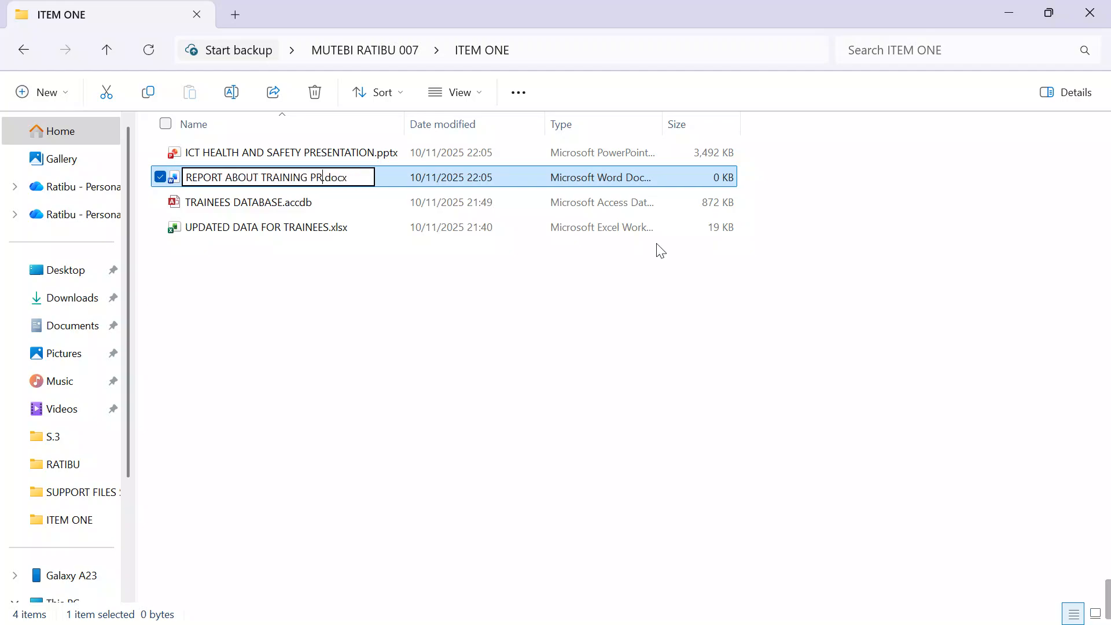
pyautogui.write('OGRFAM')
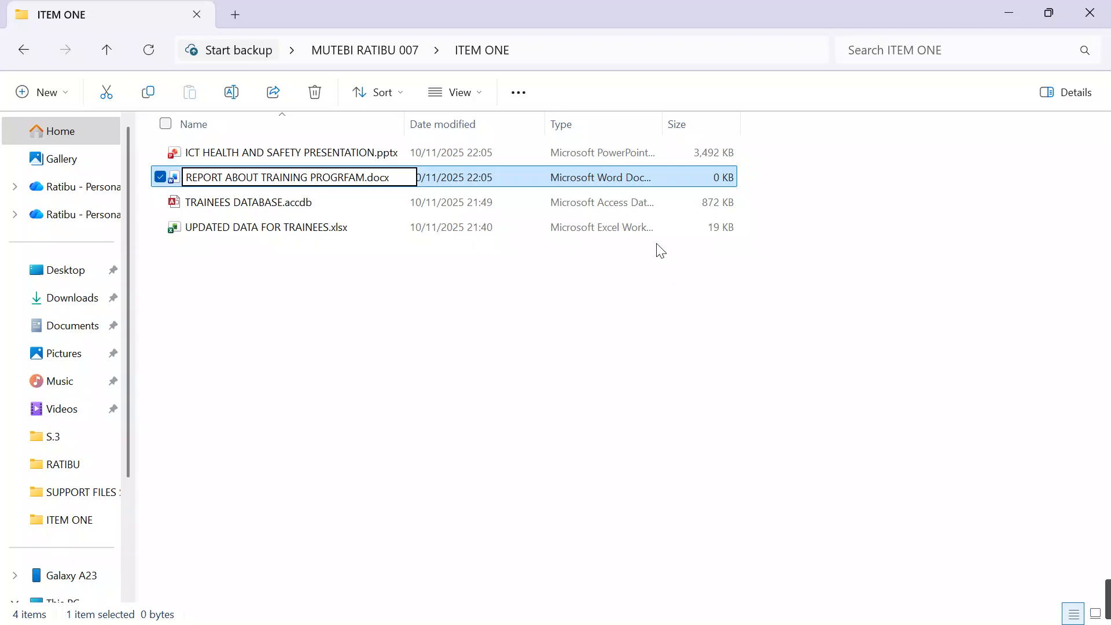
pyautogui.press('BackSpace')
pyautogui.press('BackSpace')
pyautogui.press('BackSpace')
pyautogui.press('BackSpace')
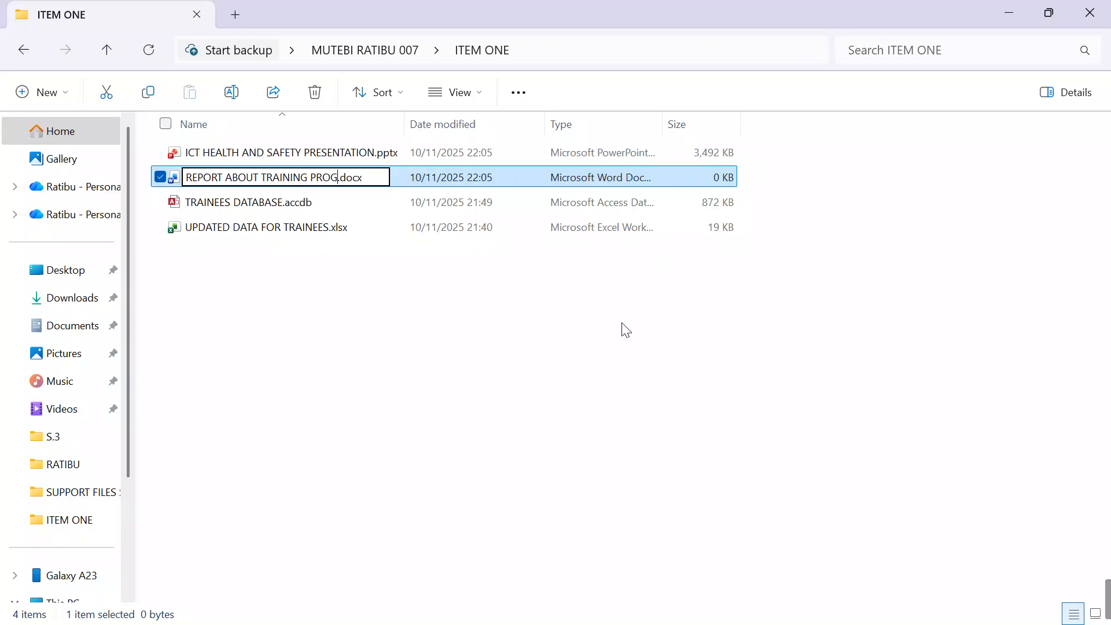
pyautogui.write('RAM')
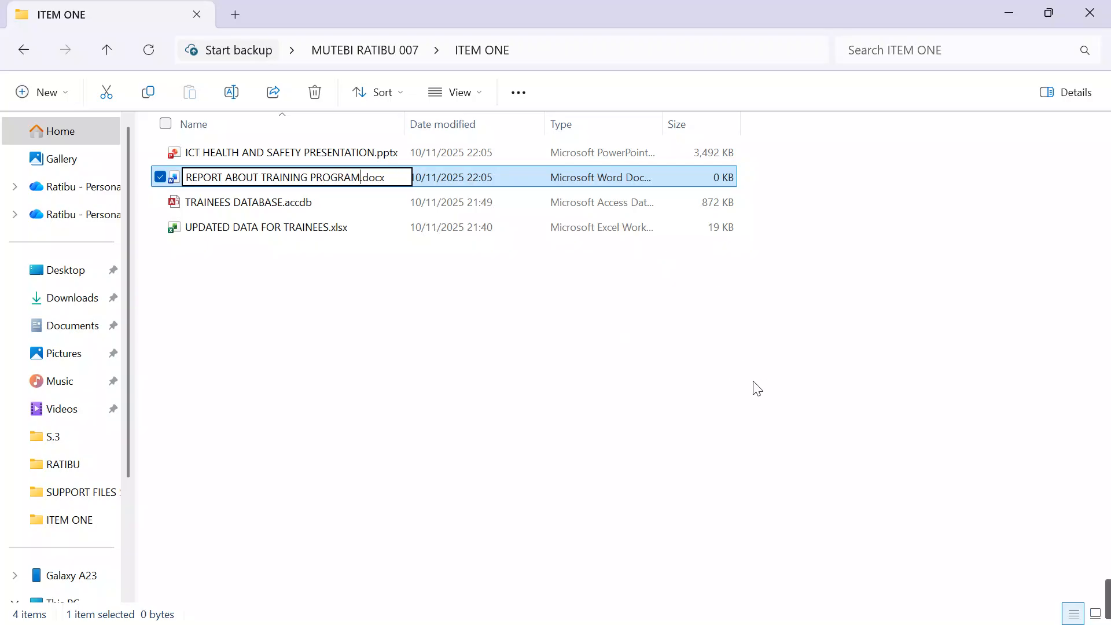
pyautogui.press('Return')
pyautogui.click(373, 346)
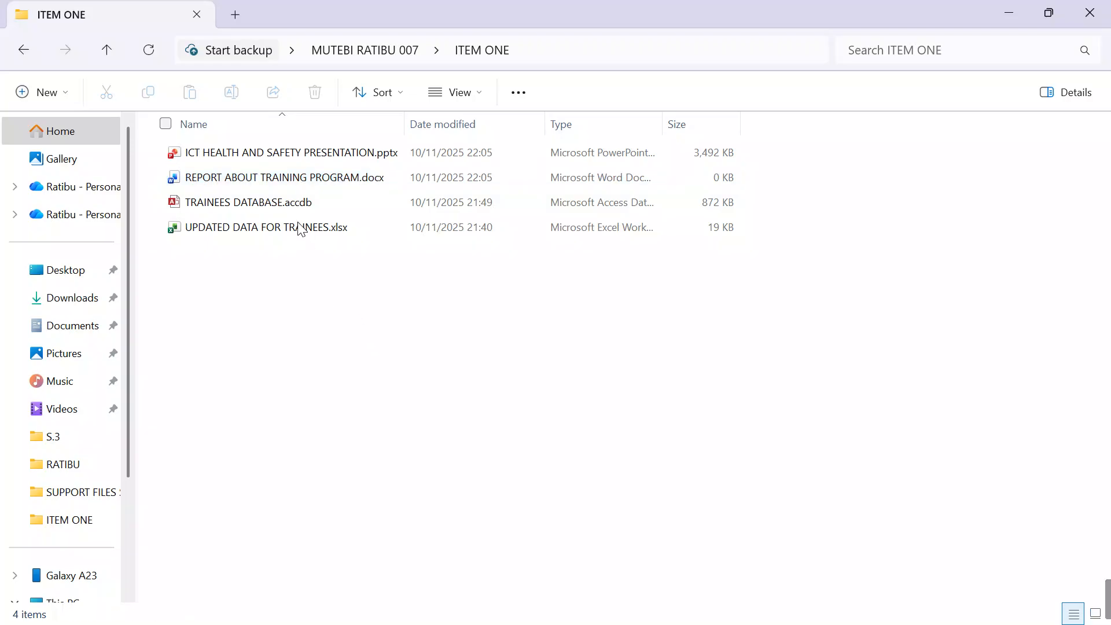
# Step: Open REPORT ABOUT TRAINING PROGRAM.docx in Word from the ITEM ONE folder
pyautogui.click(293, 180)
pyautogui.click(293, 180)
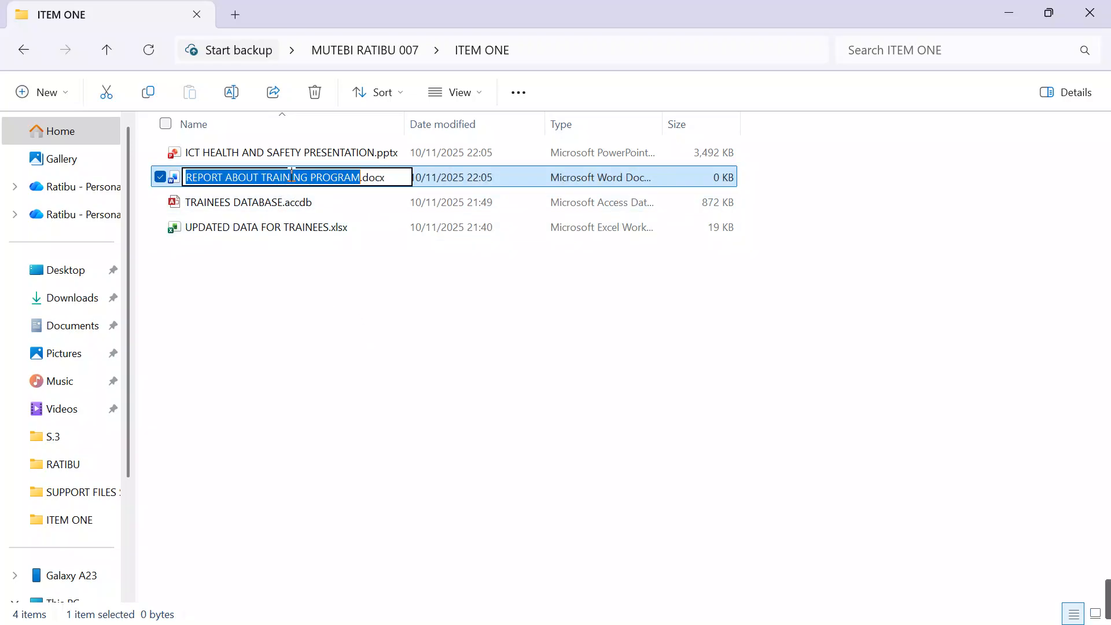
pyautogui.click(379, 340)
pyautogui.click(351, 183)
pyautogui.doubleClick(351, 184)
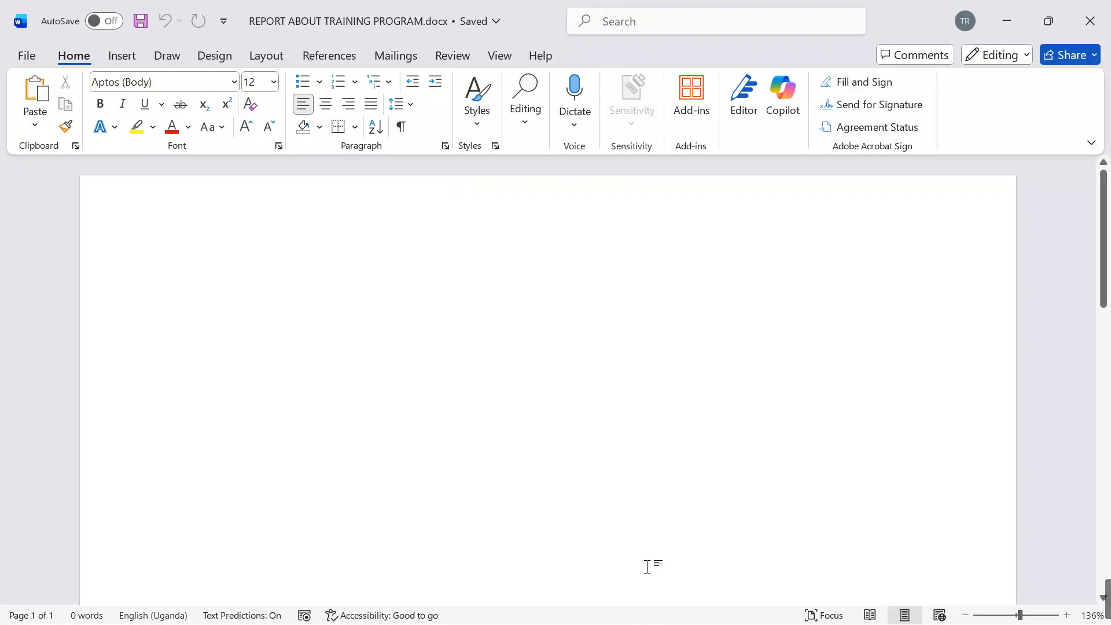
pyautogui.moveTo(720, 606)
pyautogui.click(689, 508)
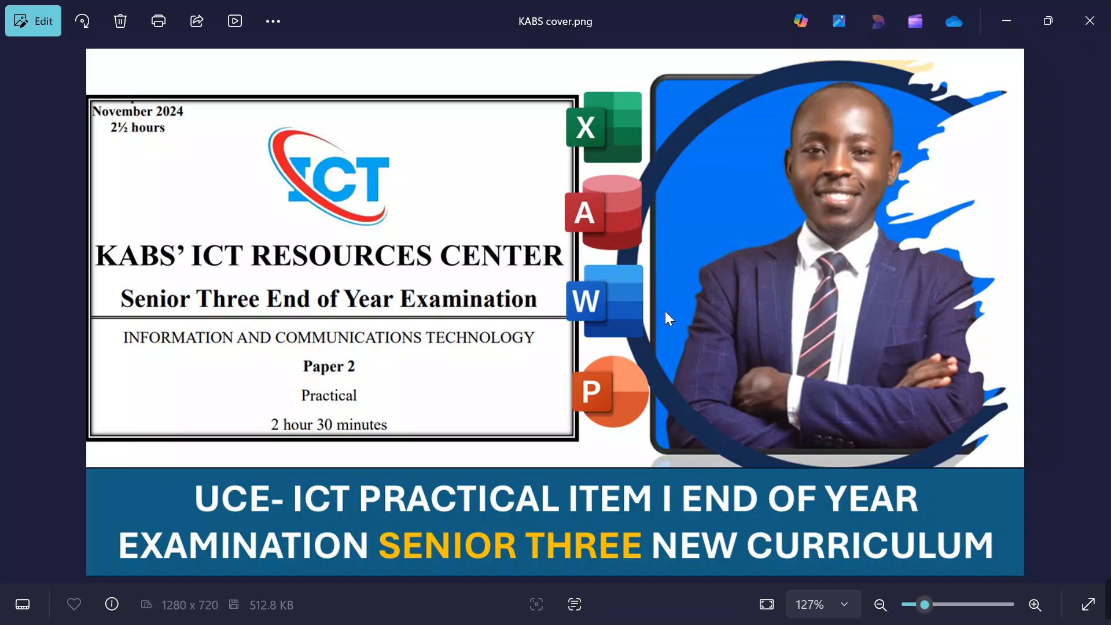
pyautogui.click(996, 26)
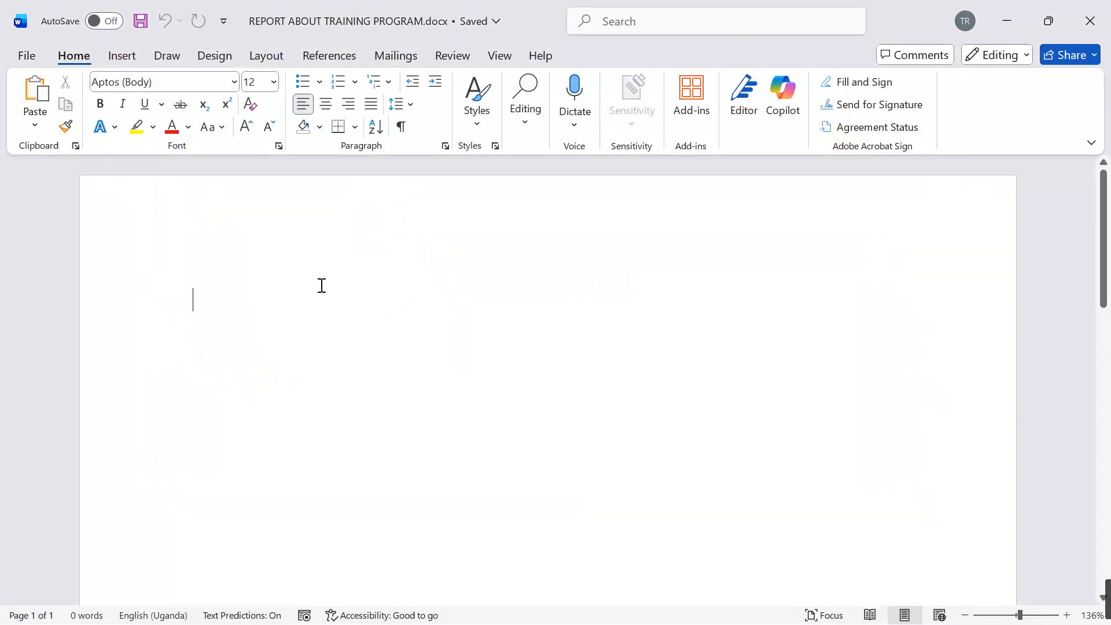
# Step: Enter the headings INTRODUCTION and TRAINING OVERVIEW on separate lines of the blank report
pyautogui.write('INTRODUCT')
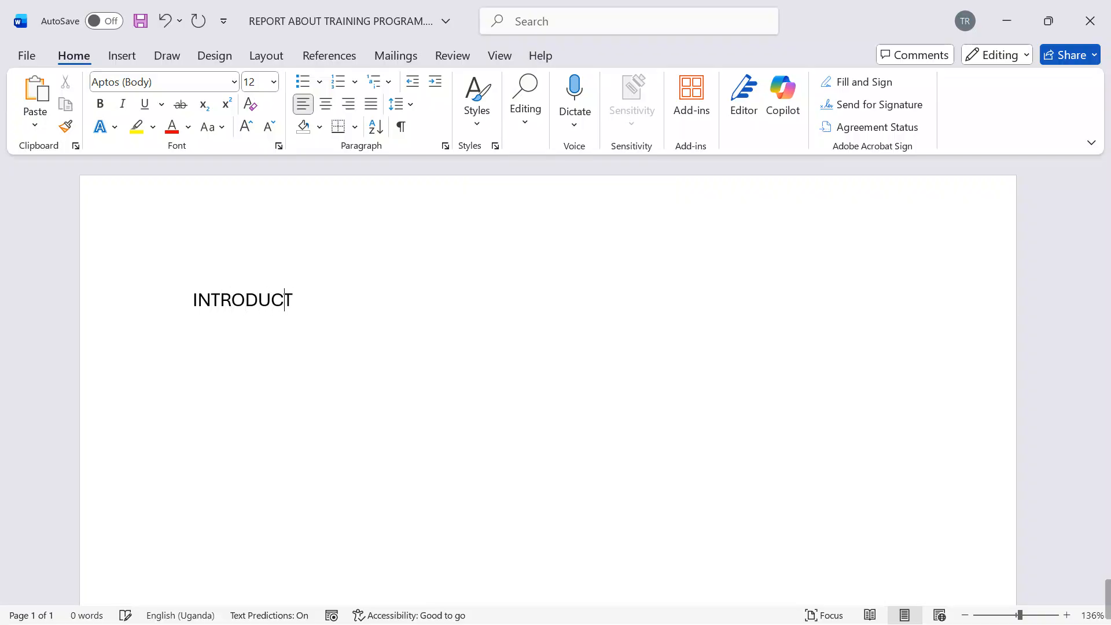
pyautogui.write('ION ')
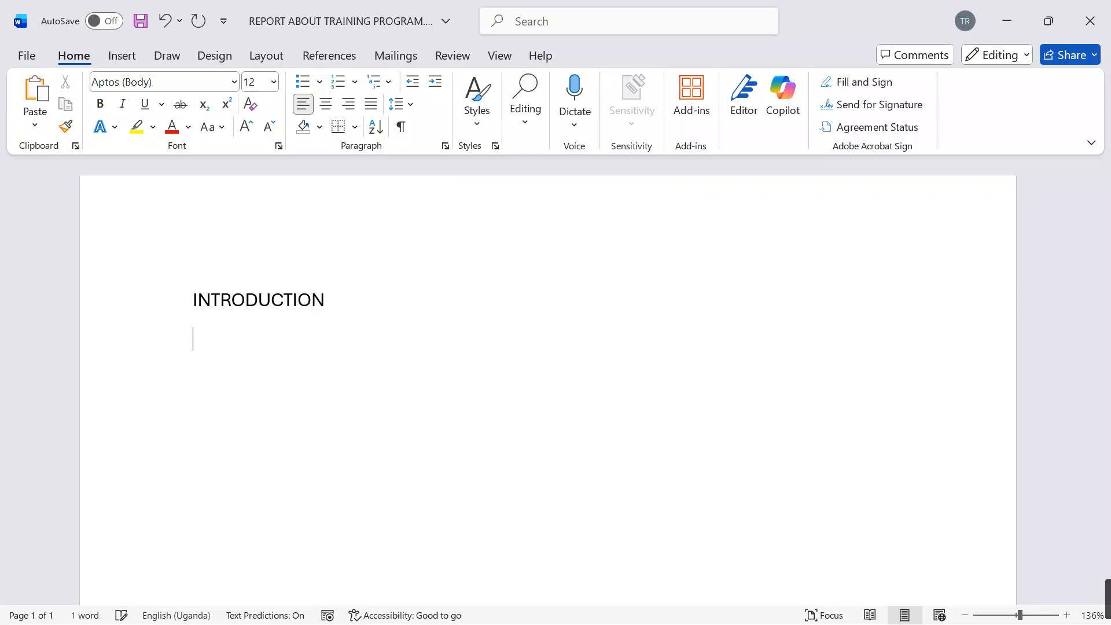
pyautogui.write('TRAINI')
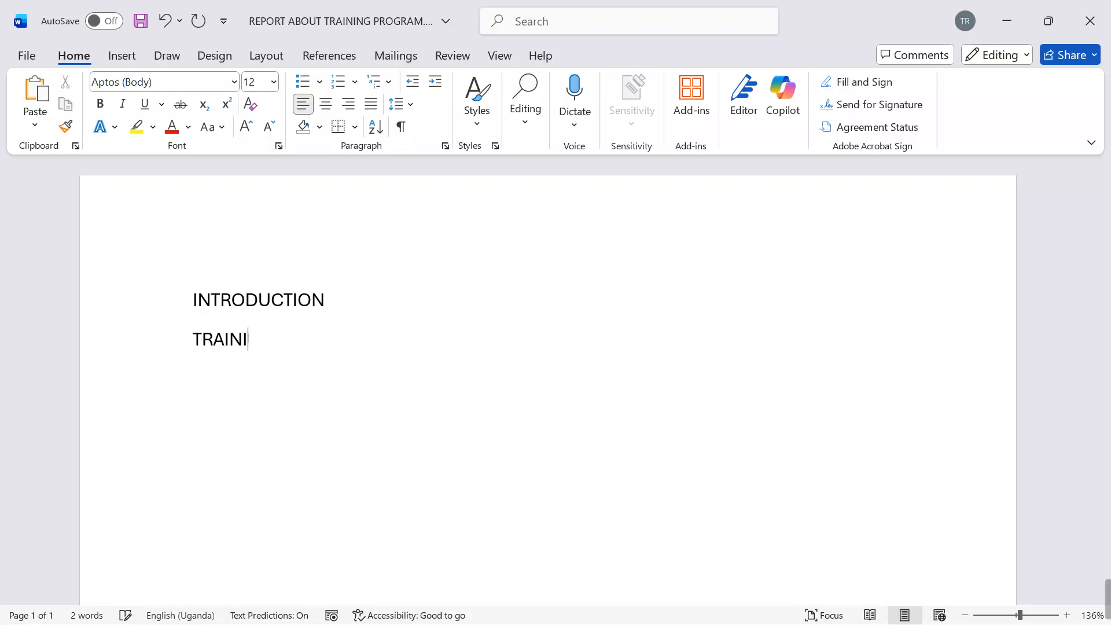
pyautogui.write('NG OV ERVIEW')
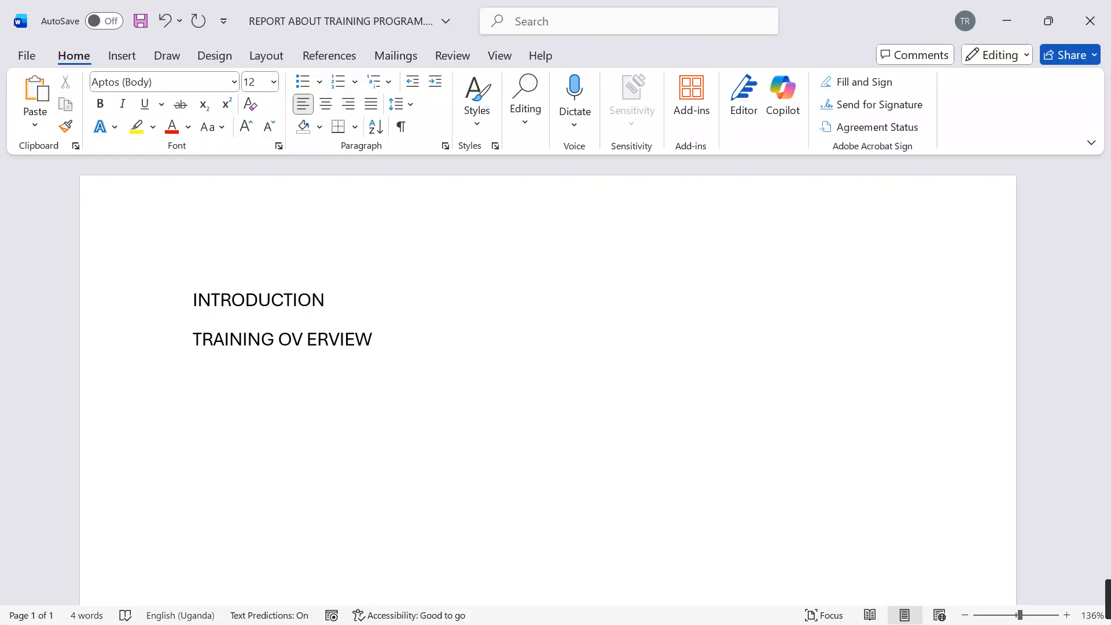
pyautogui.press('Left')
pyautogui.press('Left')
pyautogui.press('Left')
pyautogui.press('Left')
pyautogui.press('Left')
pyautogui.press('BackSpace')
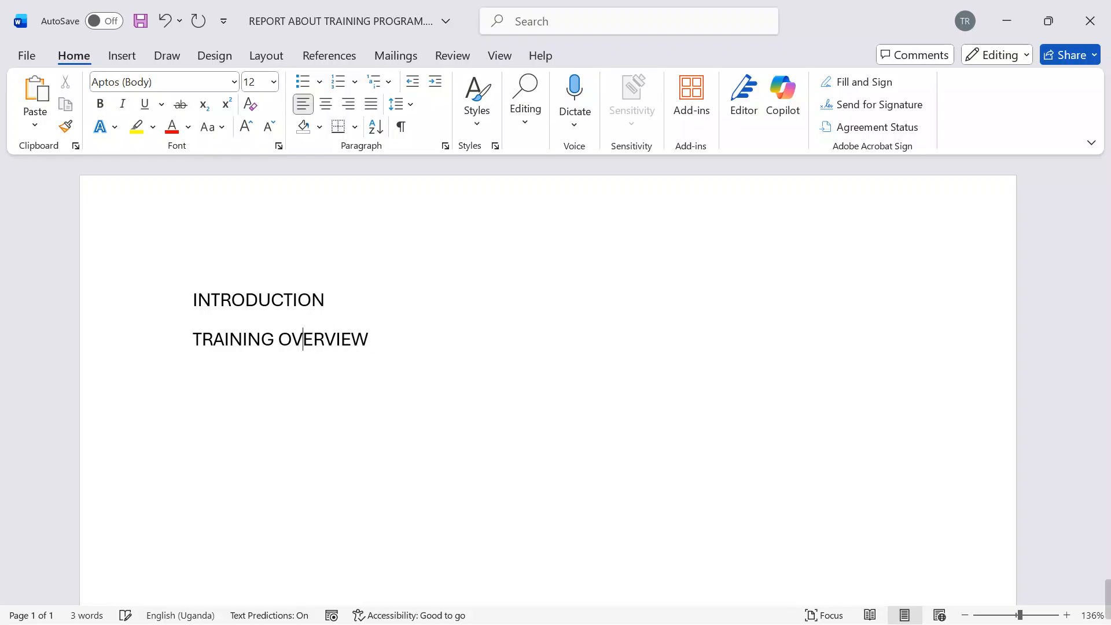
pyautogui.press('Right')
pyautogui.press('Right')
pyautogui.press('Right')
pyautogui.press('Right')
pyautogui.press('Right')
# Step: Add the heading CERTIFICATES OF EXCELLENCE on a new line below TRAINING OVERVIEW
pyautogui.press('Return')
pyautogui.write('CERTIF')
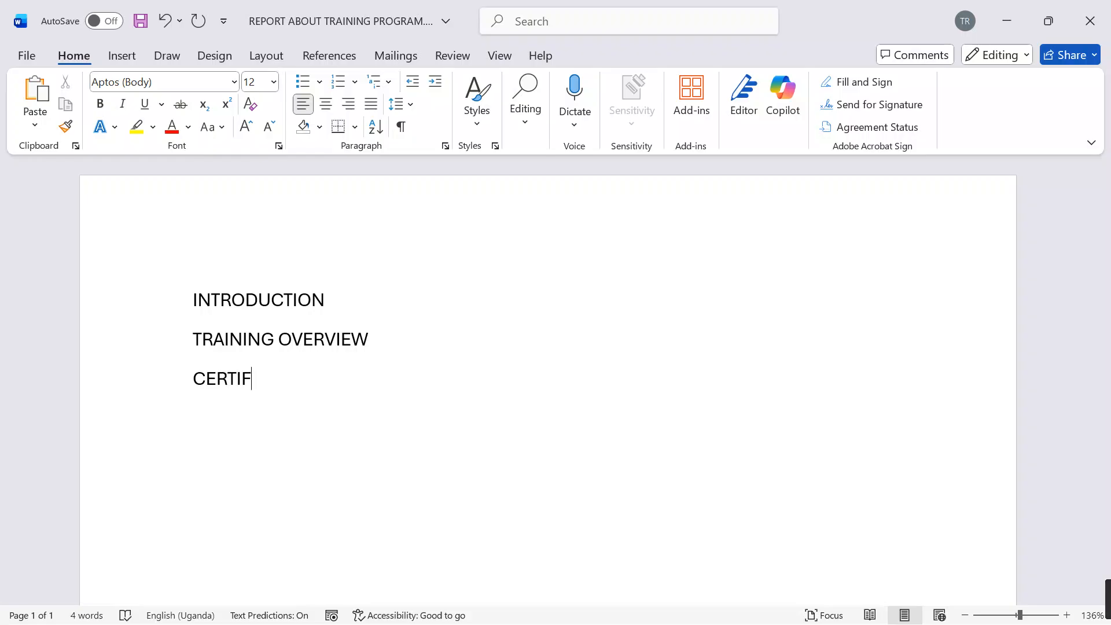
pyautogui.write('ICATES O')
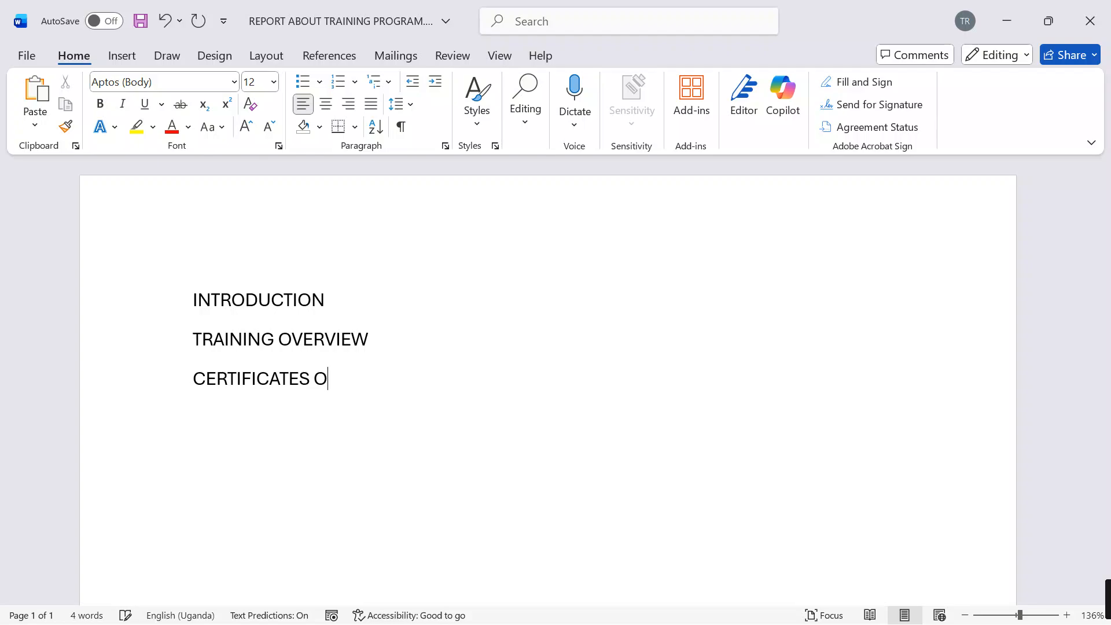
pyautogui.write('F EXCELLENCE')
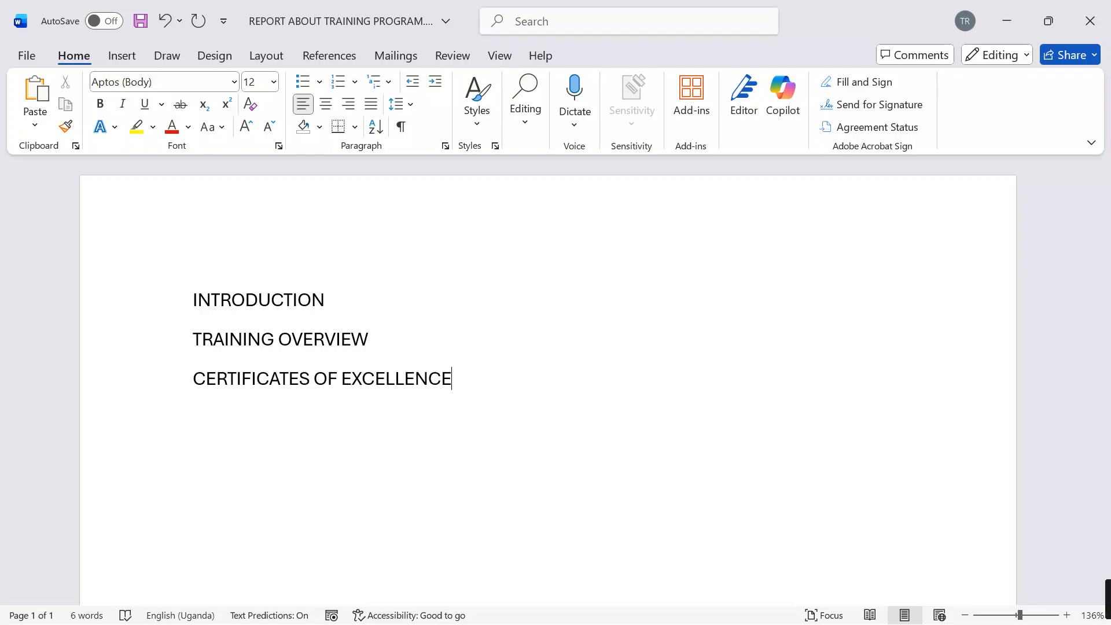
# Step: Add the headings ATTENDANCE, VISUAL DATA and CONCLUSION on separate lines below CERTIFICATES OF EXCELLENCE
pyautogui.press('Return')
pyautogui.write('ATTENDANCE')
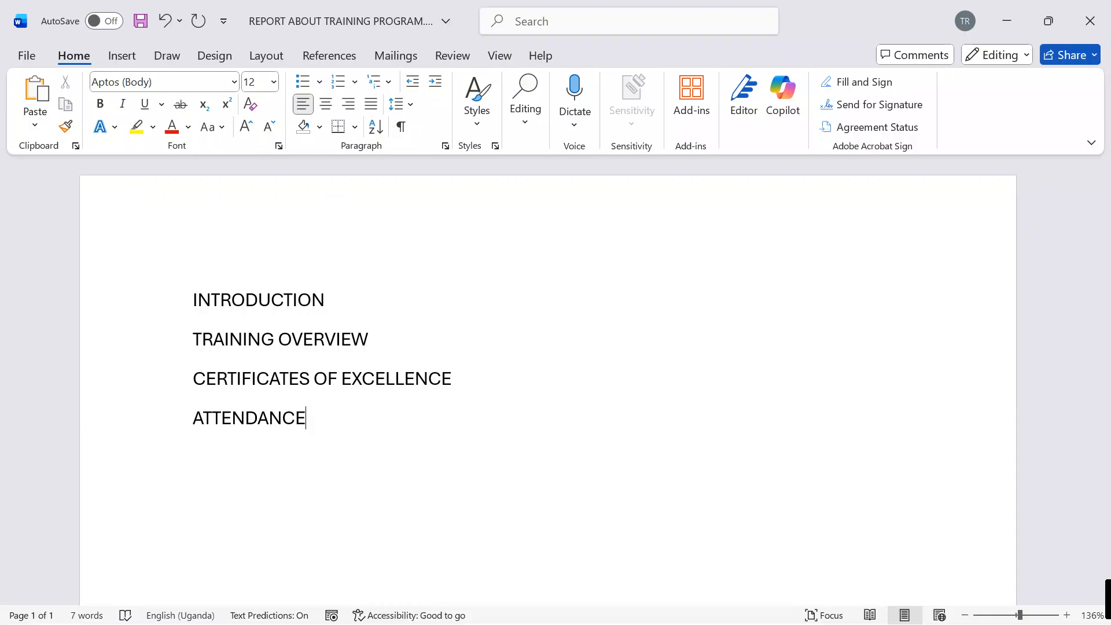
pyautogui.press('Return')
pyautogui.write('VISUAL DATA')
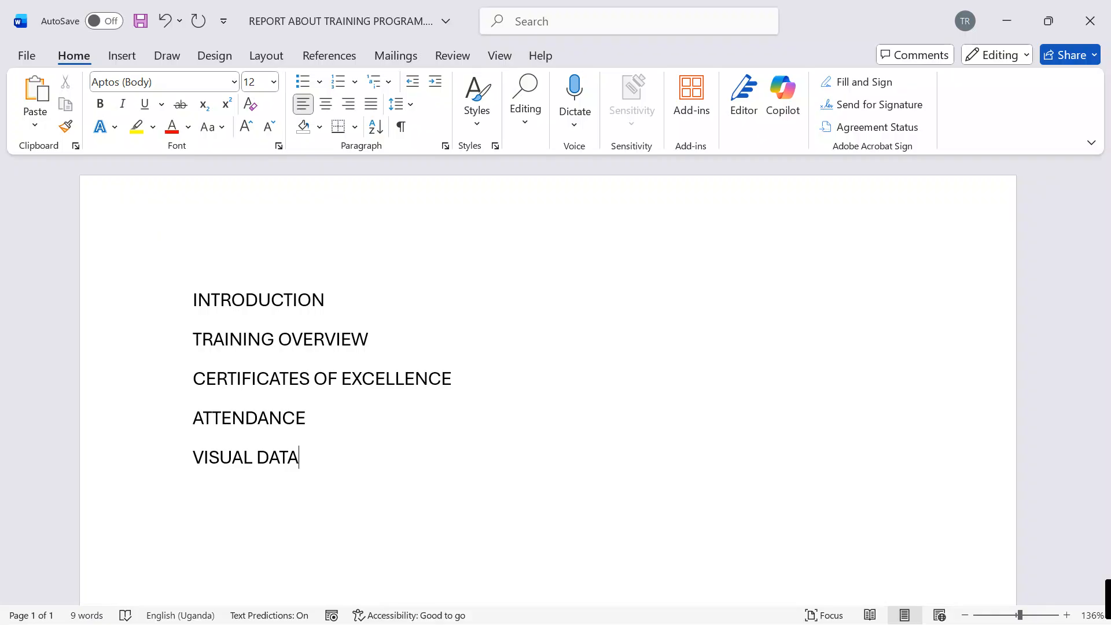
pyautogui.press('Return')
pyautogui.write('CONCLUSION')
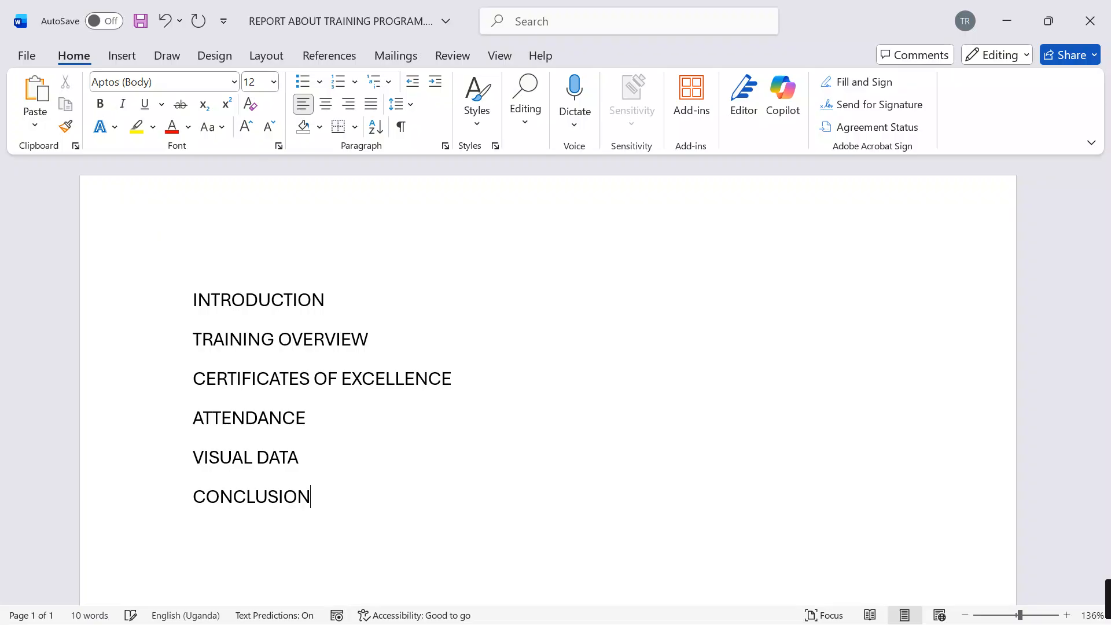
# Step: Start a paragraph under the INTRODUCTION heading with the text "This report is an overview of the"
pyautogui.click(365, 303)
pyautogui.press('Return')
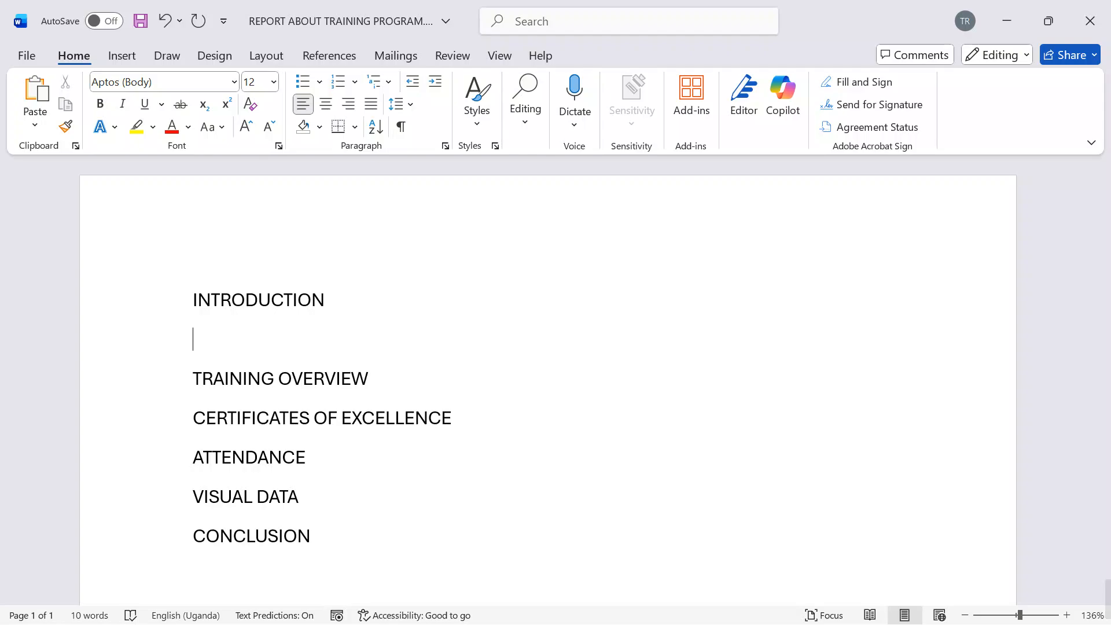
pyautogui.write('This repop')
pyautogui.press('BackSpace')
pyautogui.press('BackSpace')
pyautogui.write('ort')
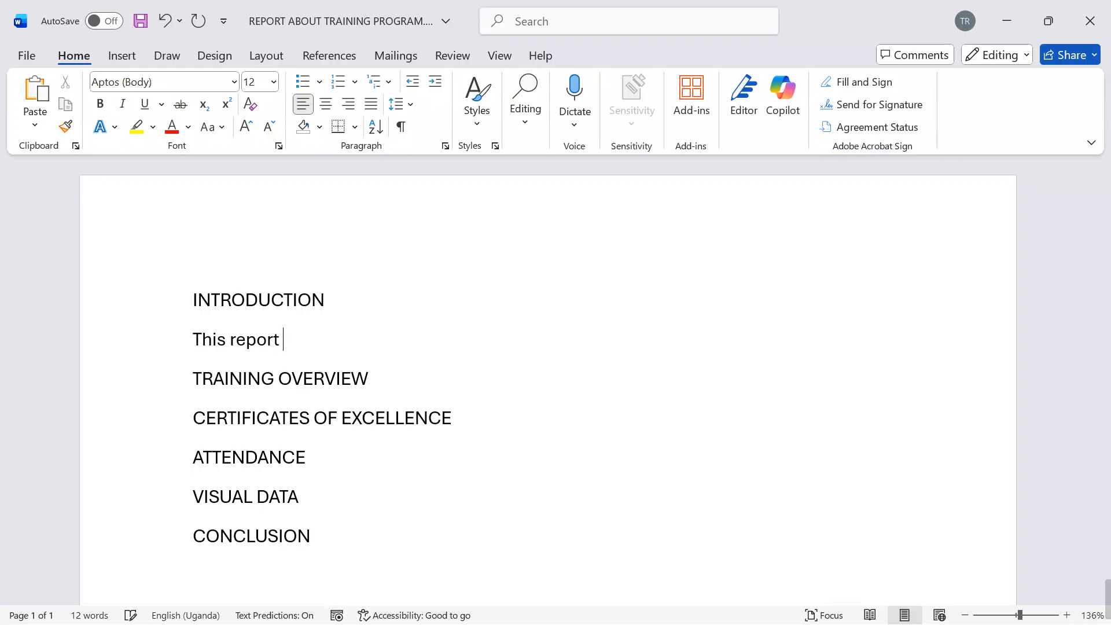
pyautogui.write(' is an ob')
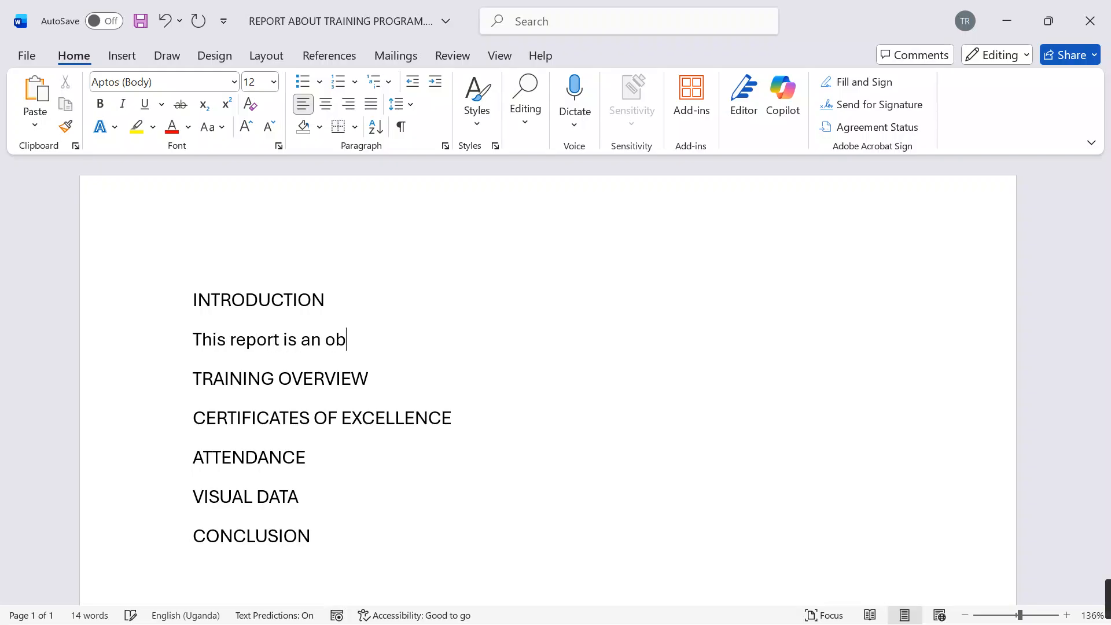
pyautogui.press('BackSpace')
pyautogui.write('vervie')
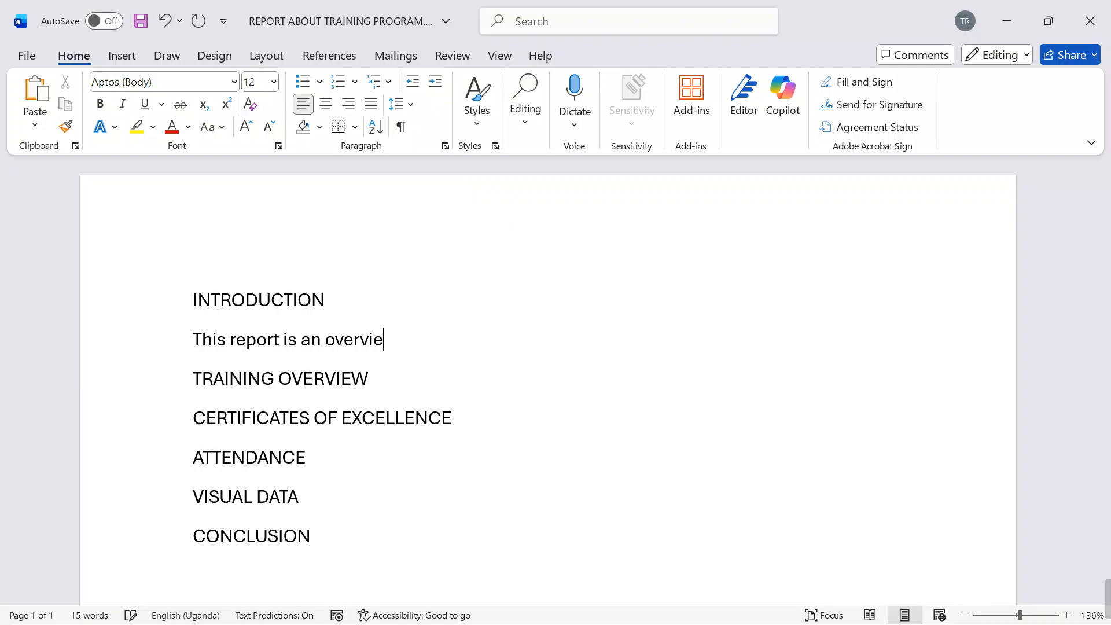
pyautogui.write('w of the')
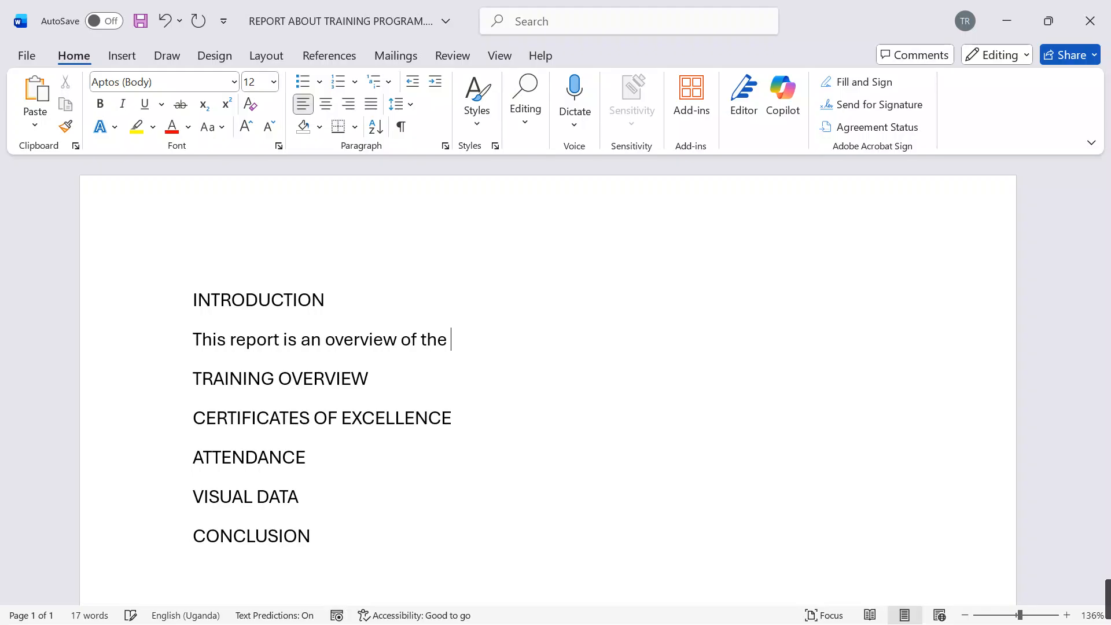
pyautogui.write(' ICT healty')
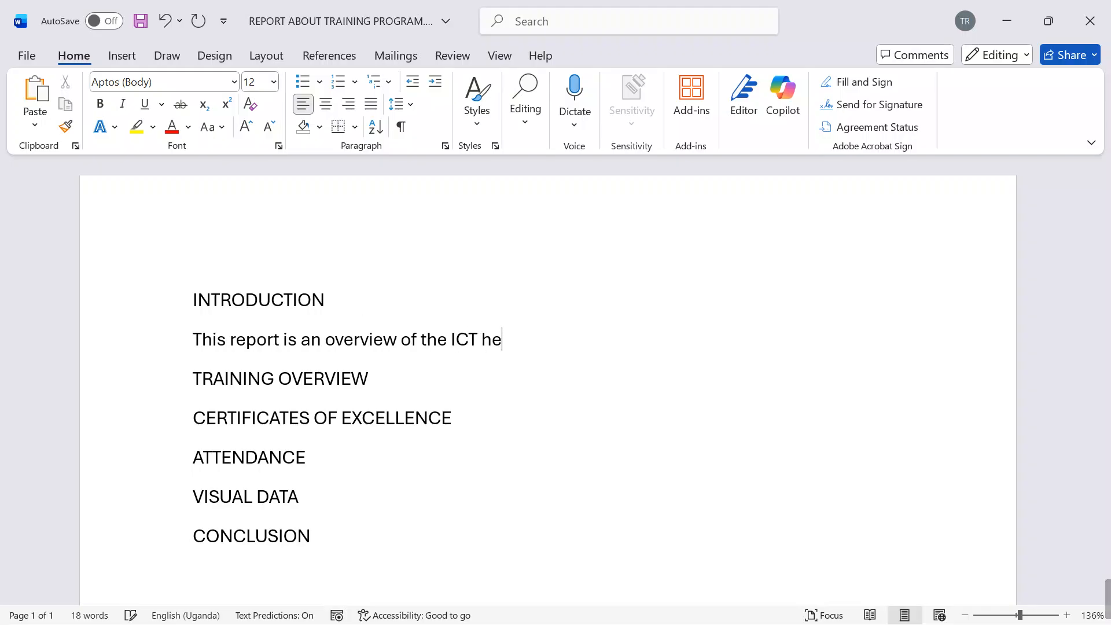
# Step: Continue the introduction sentence with "ICT health and safety training conducted"
pyautogui.press('BackSpace')
pyautogui.write('h')
pyautogui.write(' and safety')
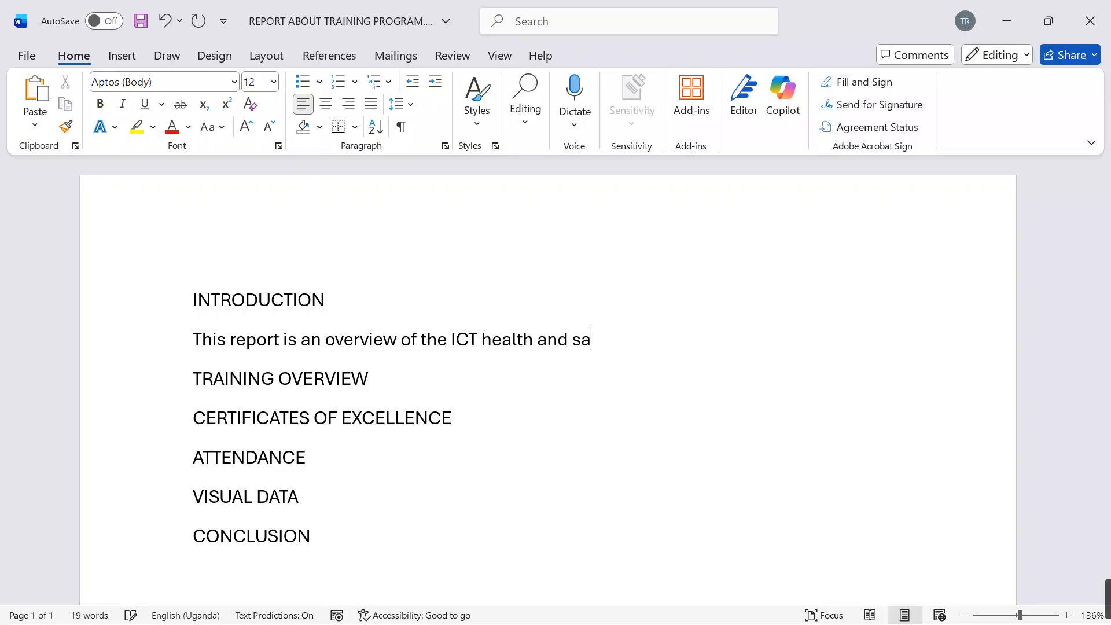
pyautogui.press('BackSpace')
pyautogui.write('y tra')
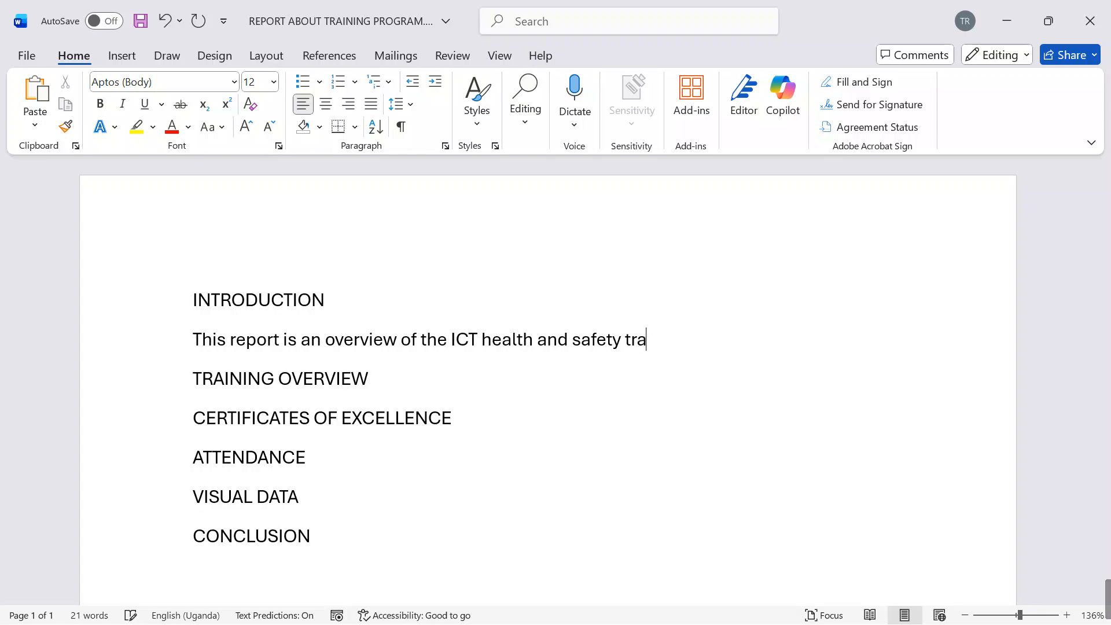
pyautogui.write('ining cond')
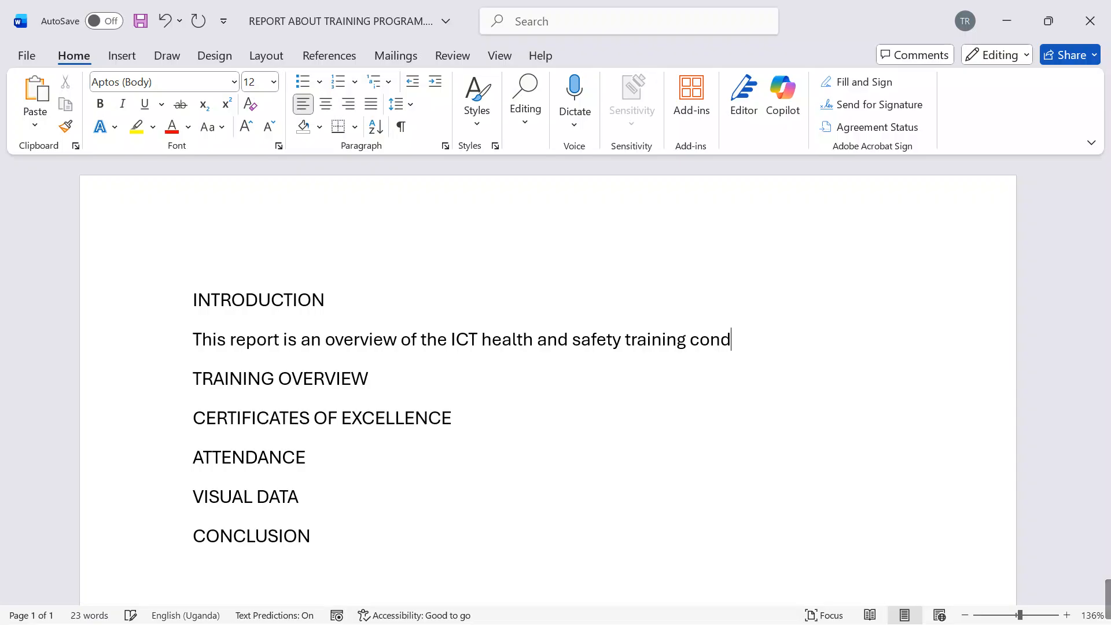
pyautogui.write('ucted by bU')
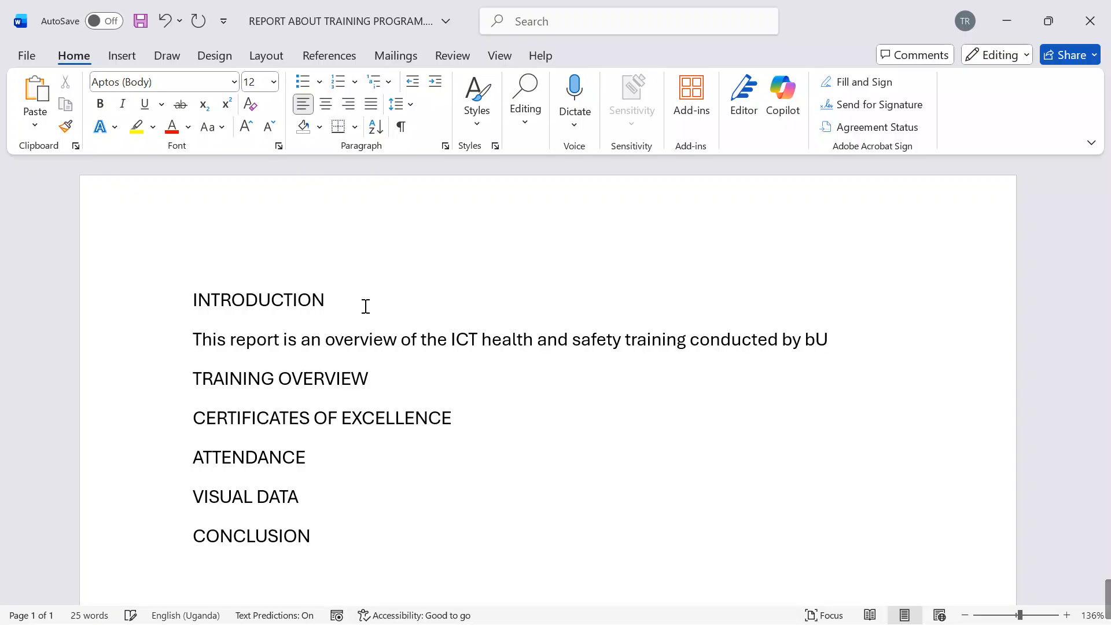
# Step: Extend the introduction sentence with "by Uganda Digital skills foundation" as the training provider
pyautogui.press('BackSpace')
pyautogui.press('BackSpace')
pyautogui.write('Uganfa')
pyautogui.press('BackSpace')
pyautogui.press('BackSpace')
pyautogui.write('da')
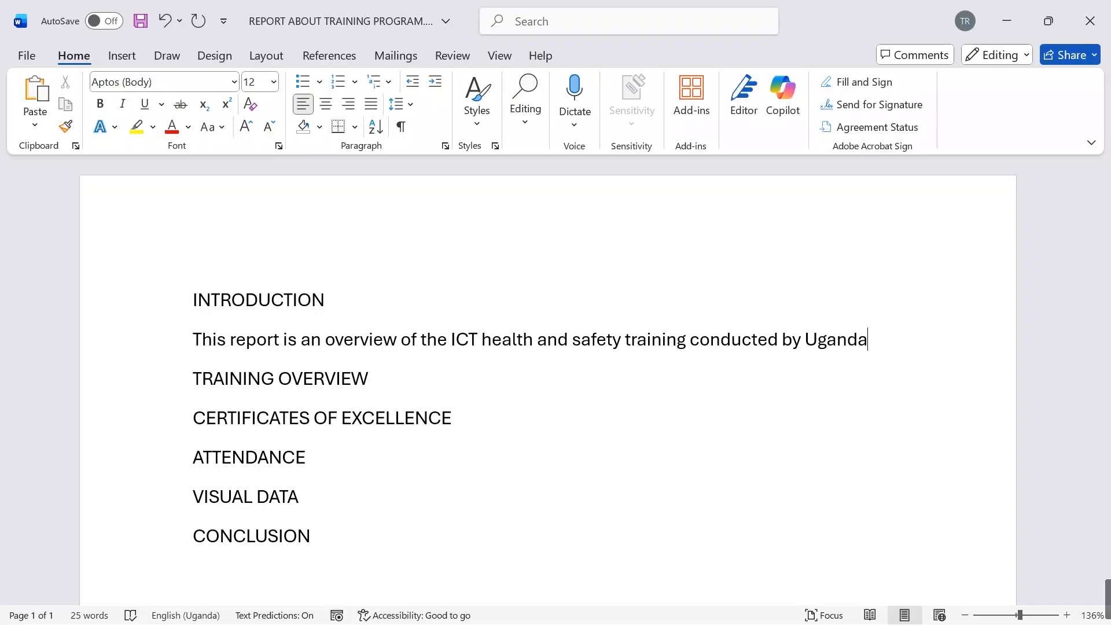
pyautogui.write(' Digital ')
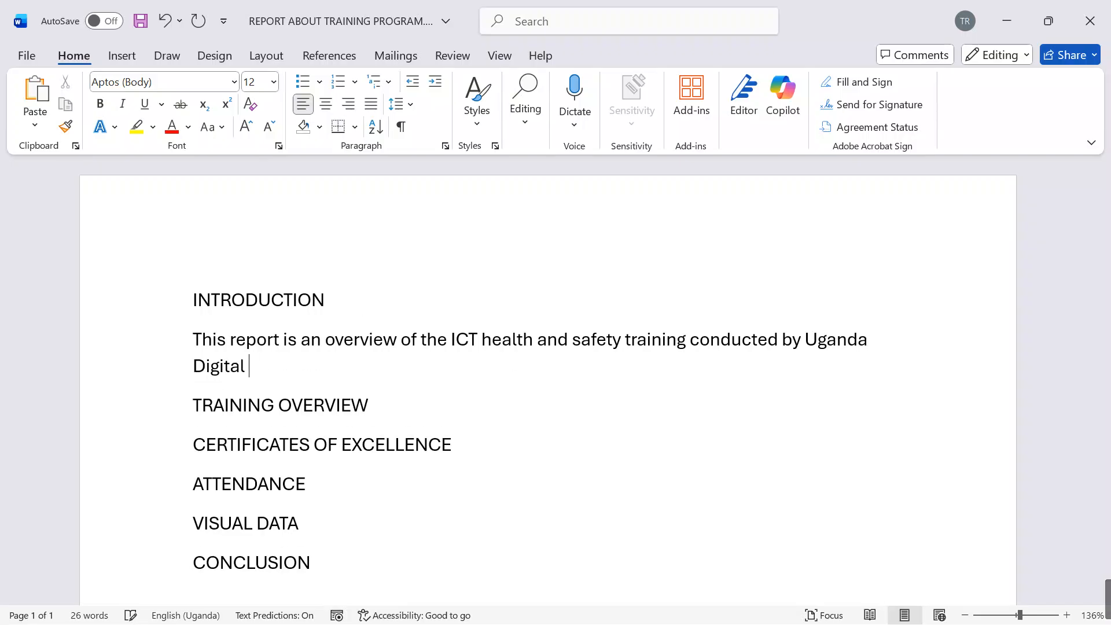
pyautogui.write('skills')
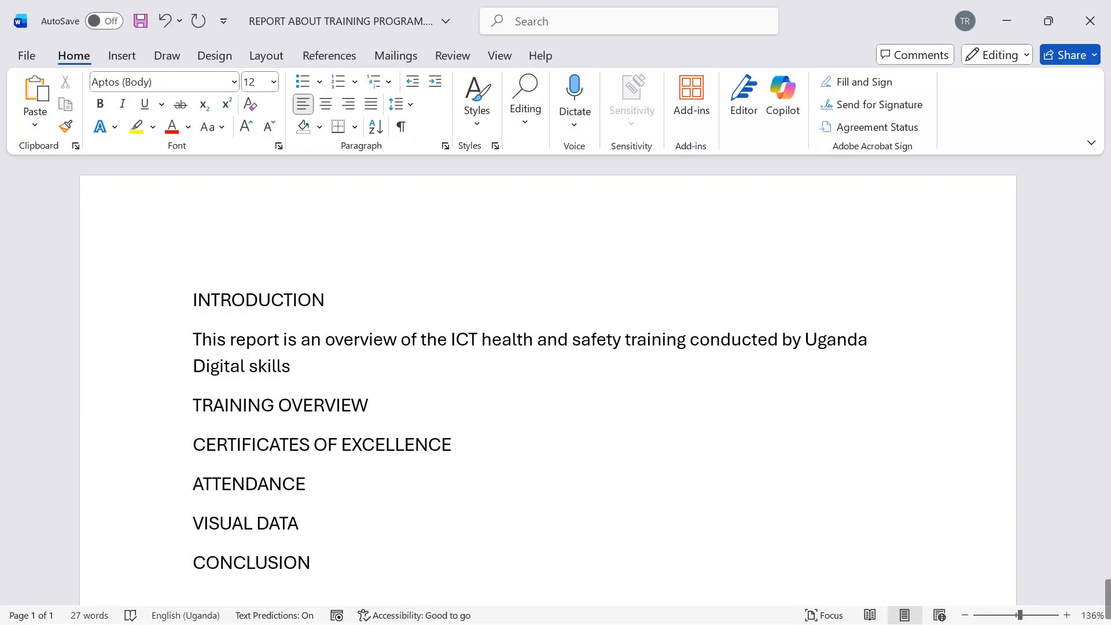
pyautogui.write(' foundat')
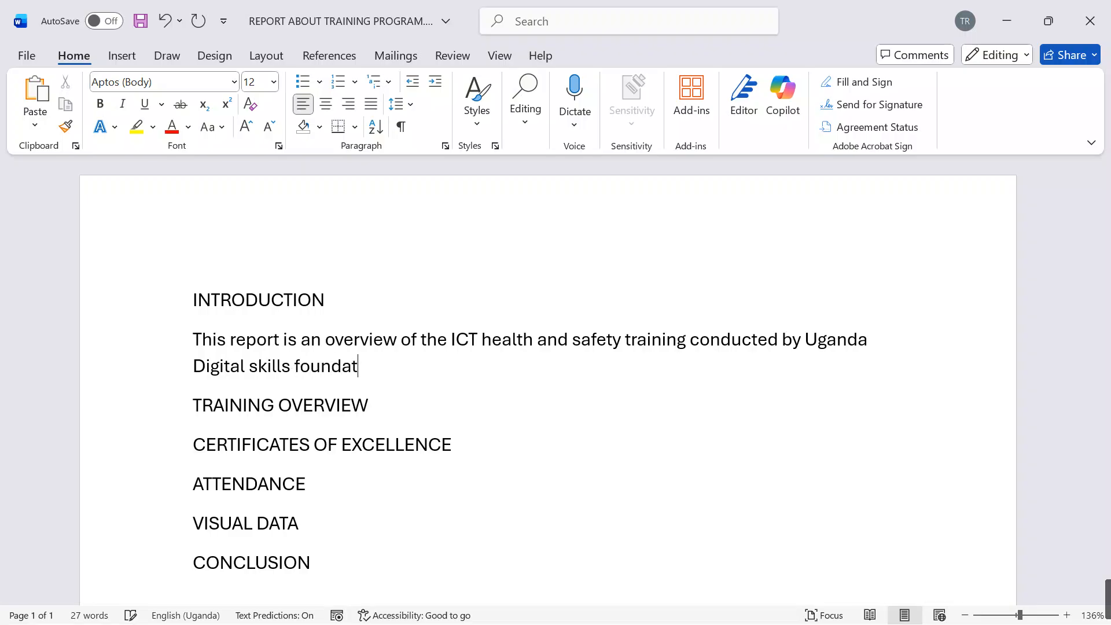
pyautogui.write('ion fo')
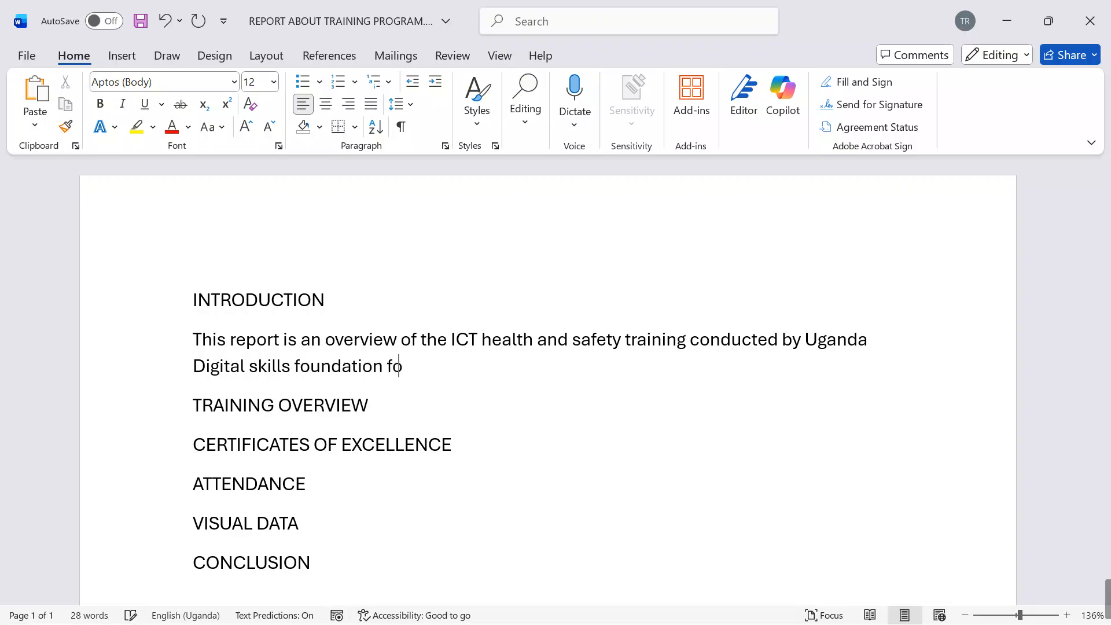
pyautogui.write('r employees')
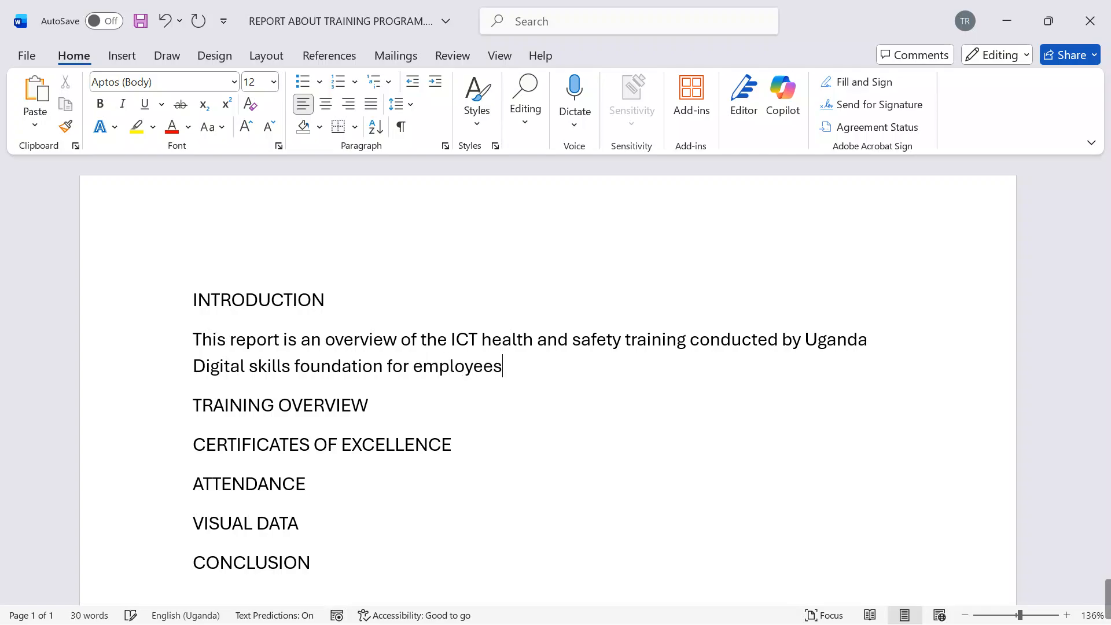
pyautogui.write(' of Ubunt')
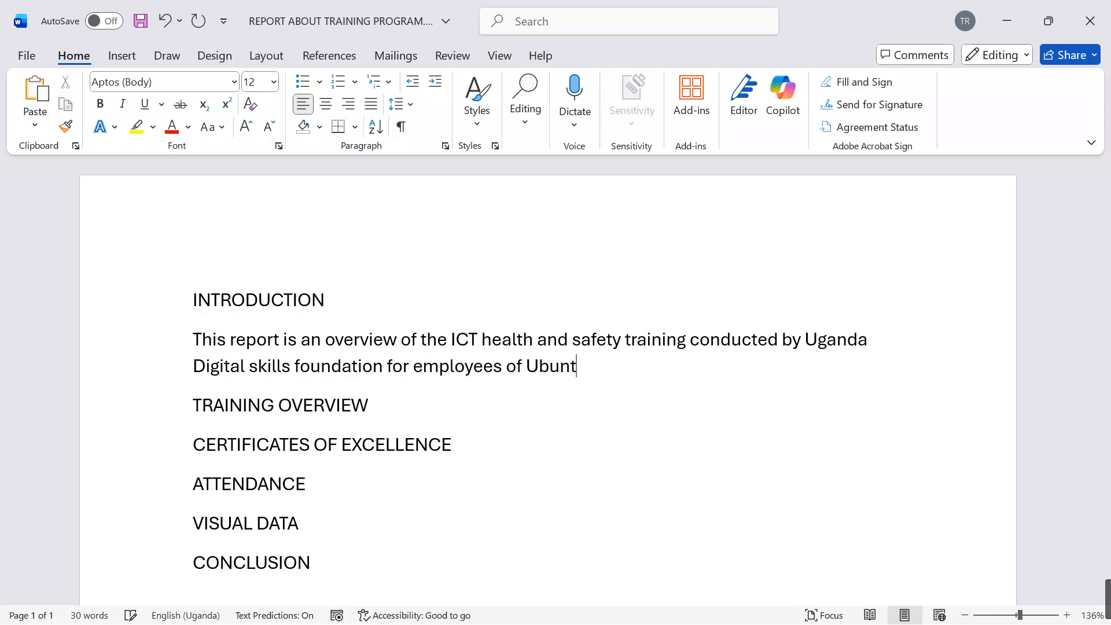
pyautogui.write('u Techb')
# Step: Complete the first introduction sentence with "for employees of Ubuntu Tech Academy"
pyautogui.press('BackSpace')
pyautogui.press('BackSpace')
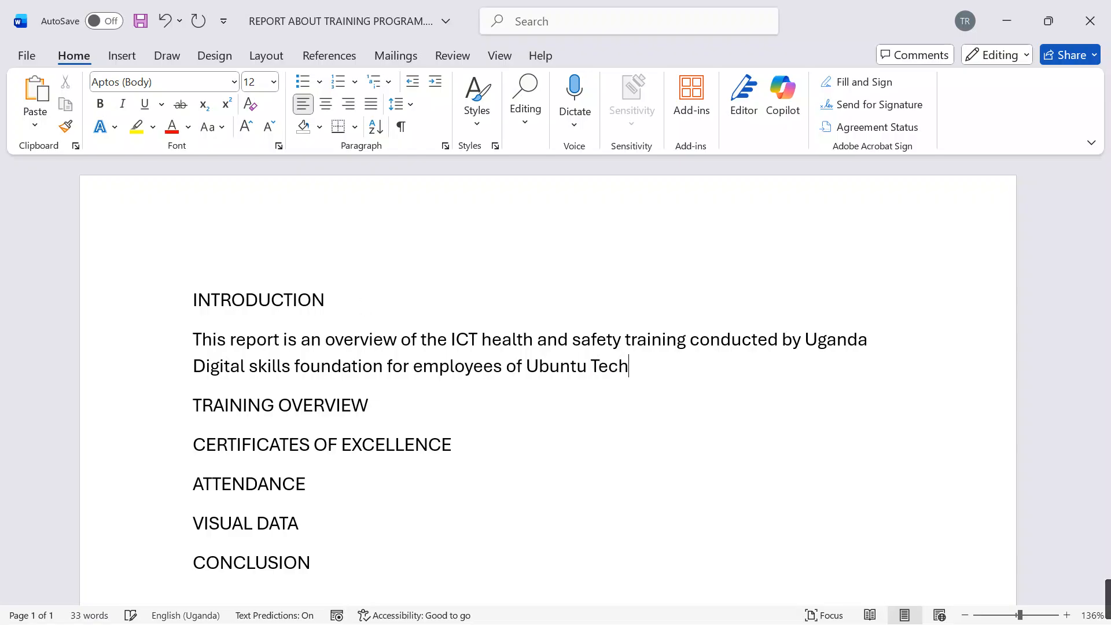
pyautogui.write('Academy')
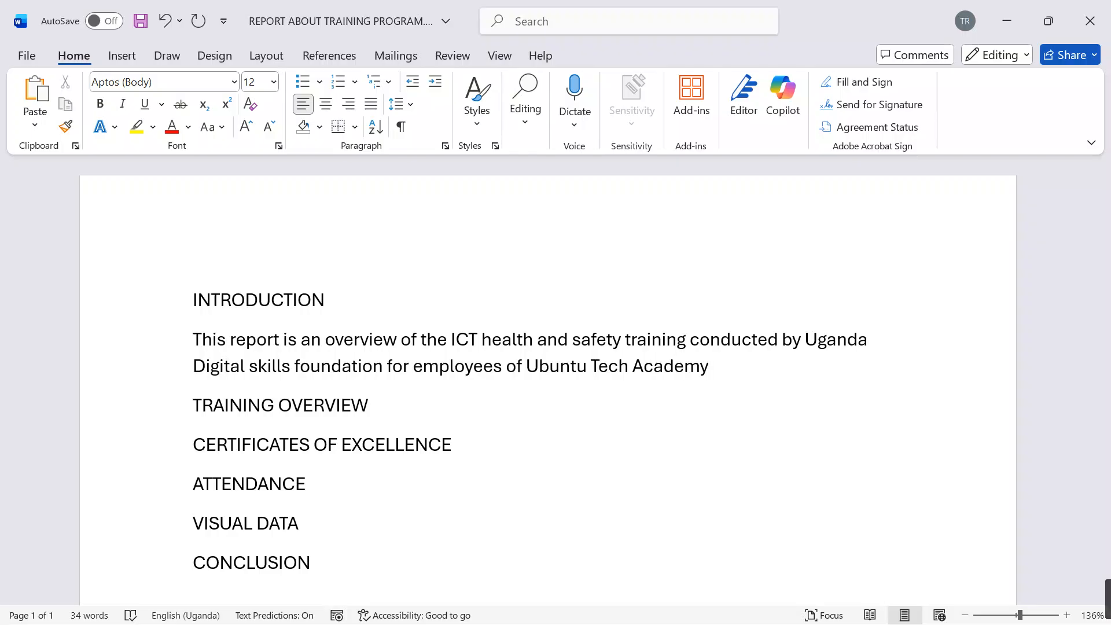
pyautogui.write('. the program ')
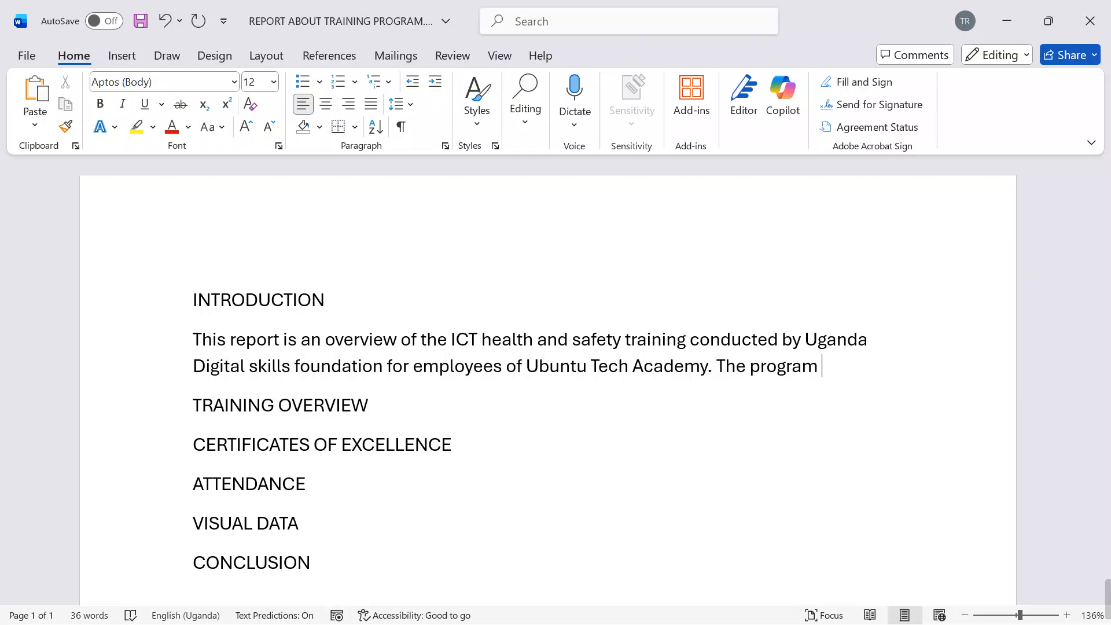
pyautogui.write(', held')
# Step: End the first introduction sentence with a full stop and add "The program, was conducted for five days"
pyautogui.press('BackSpace')
pyautogui.press('BackSpace')
pyautogui.press('BackSpace')
pyautogui.press('BackSpace')
pyautogui.press('BackSpace')
pyautogui.write('was conducted ')
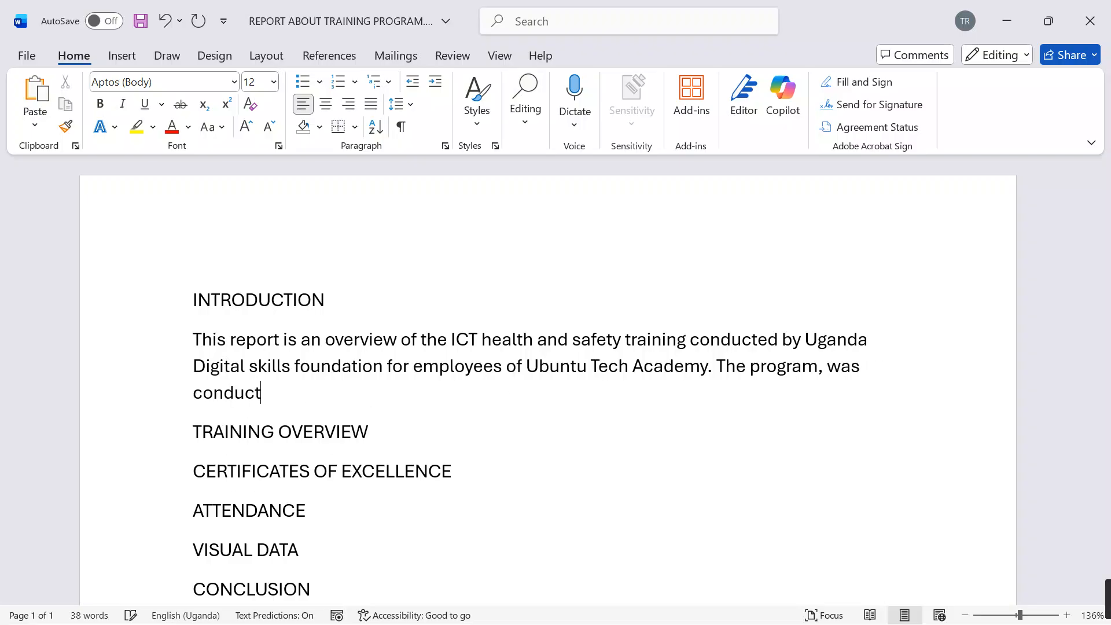
pyautogui.write('for ')
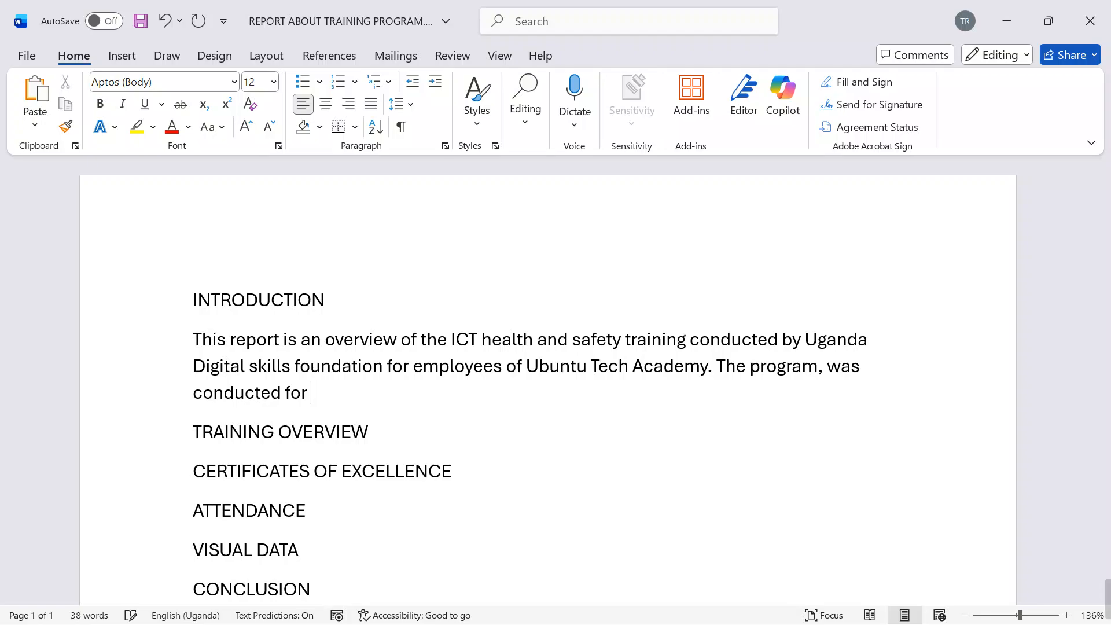
pyautogui.write('five days')
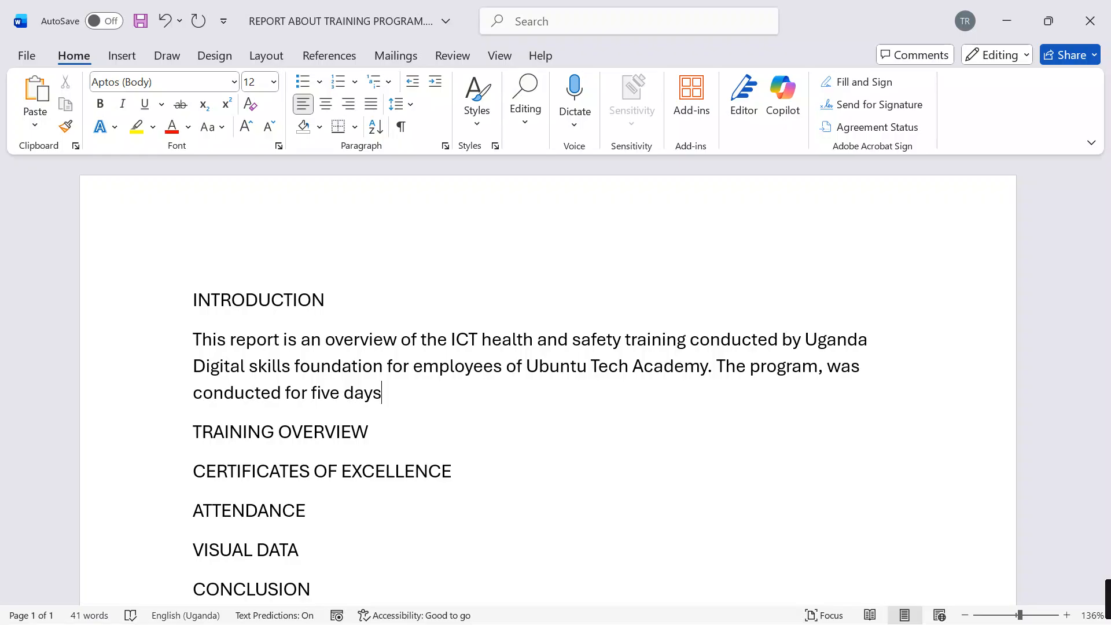
# Step: Start a paragraph under the TRAINING OVERVIEW heading with "The training was structured"
pyautogui.click(396, 440)
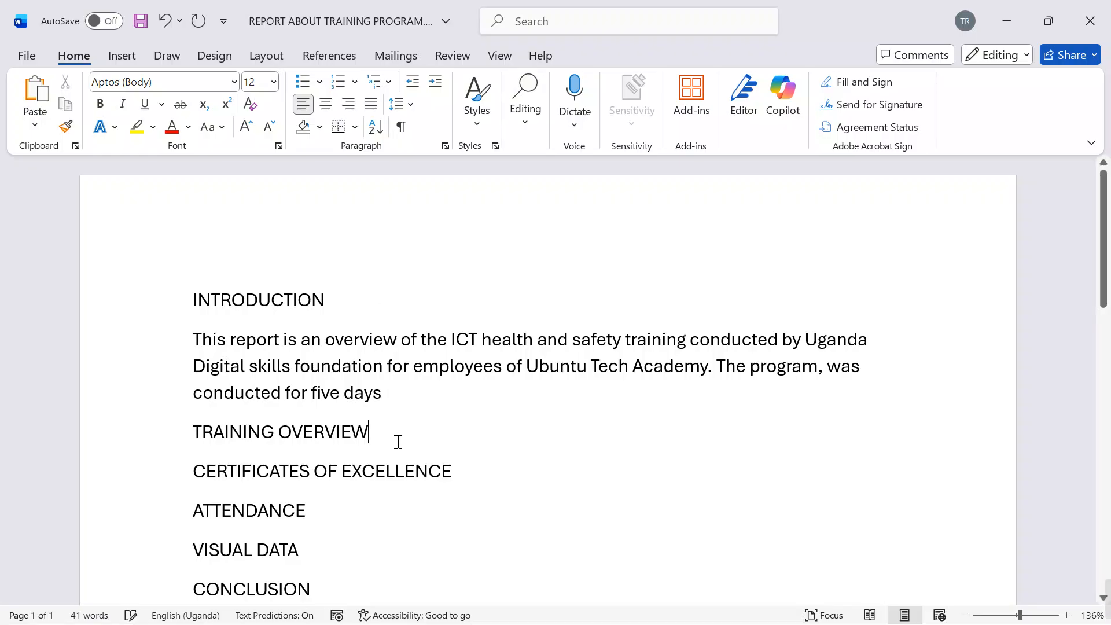
pyautogui.press('Return')
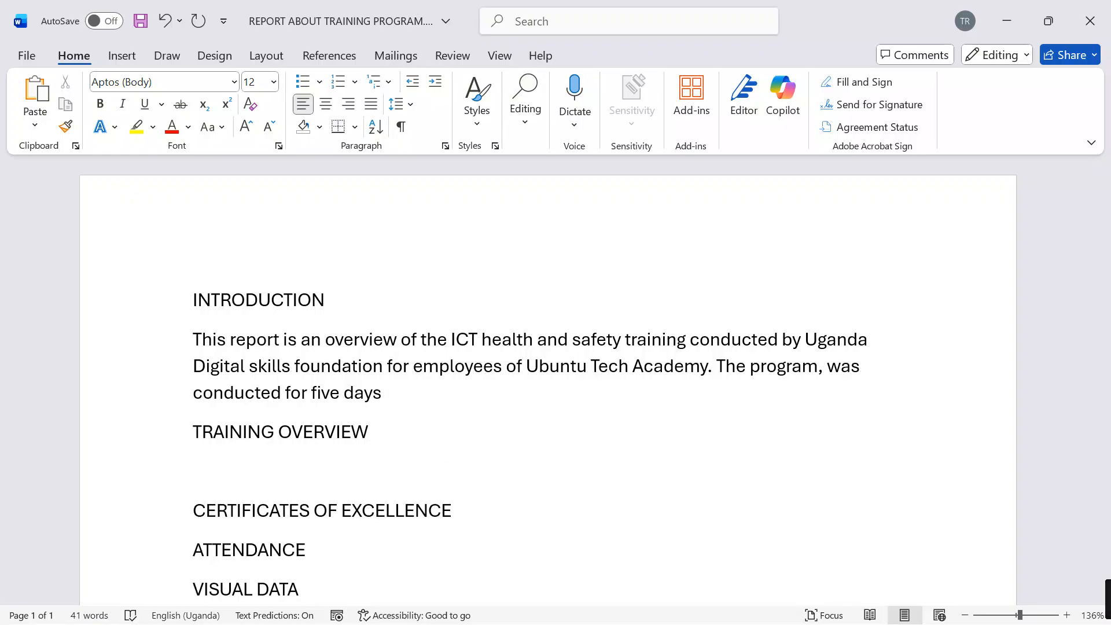
pyautogui.write('The training')
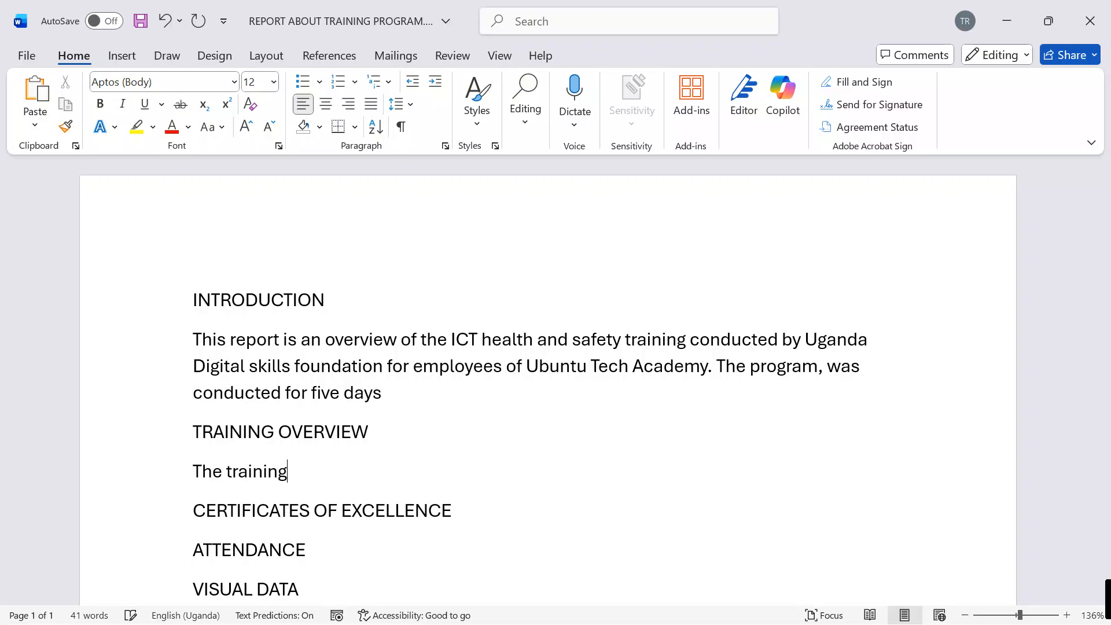
pyautogui.write(' was structured')
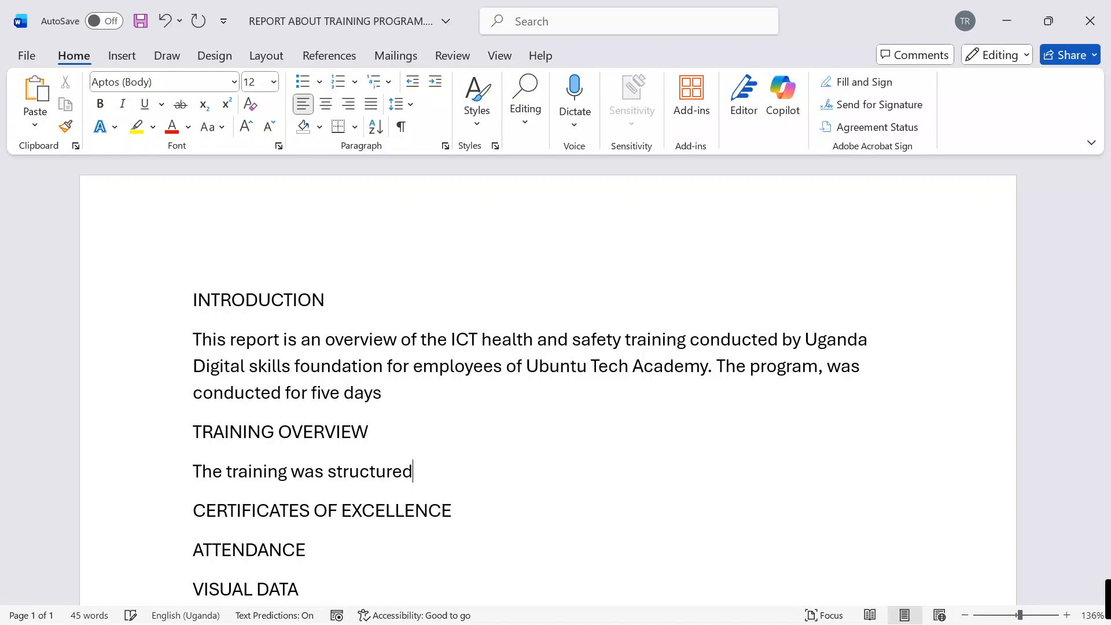
pyautogui.write(' for five da')
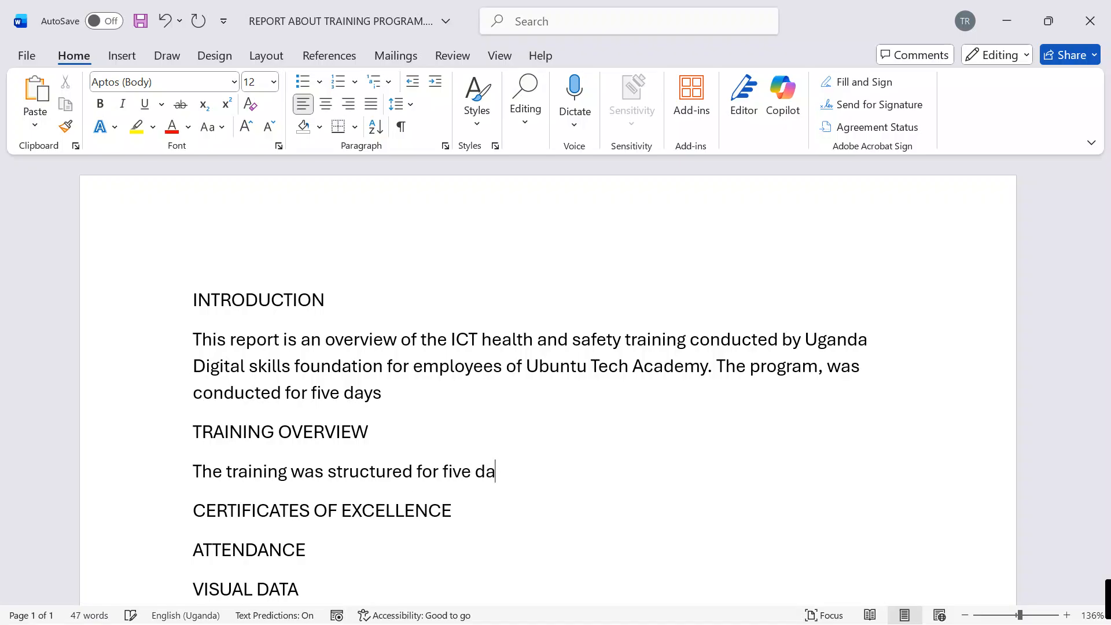
pyautogui.write('yts')
# Step: Continue the training overview sentence with "for five days covering"
pyautogui.press('BackSpace')
pyautogui.press('BackSpace')
pyautogui.write('s cover')
pyautogui.press('BackSpace')
pyautogui.write('vering')
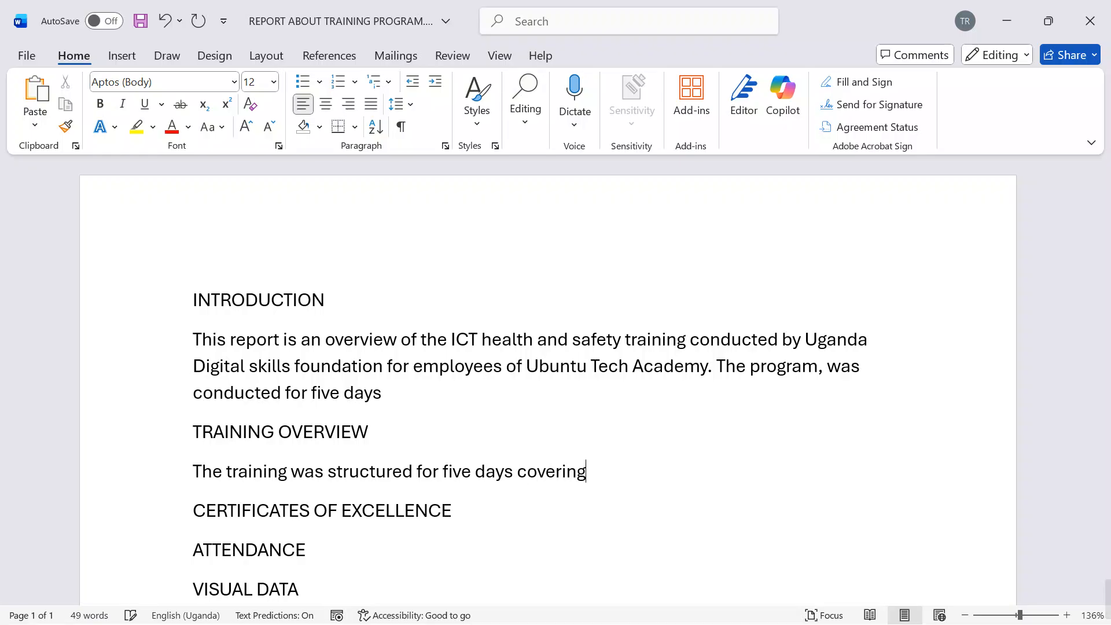
pyautogui.write(' a range of topi')
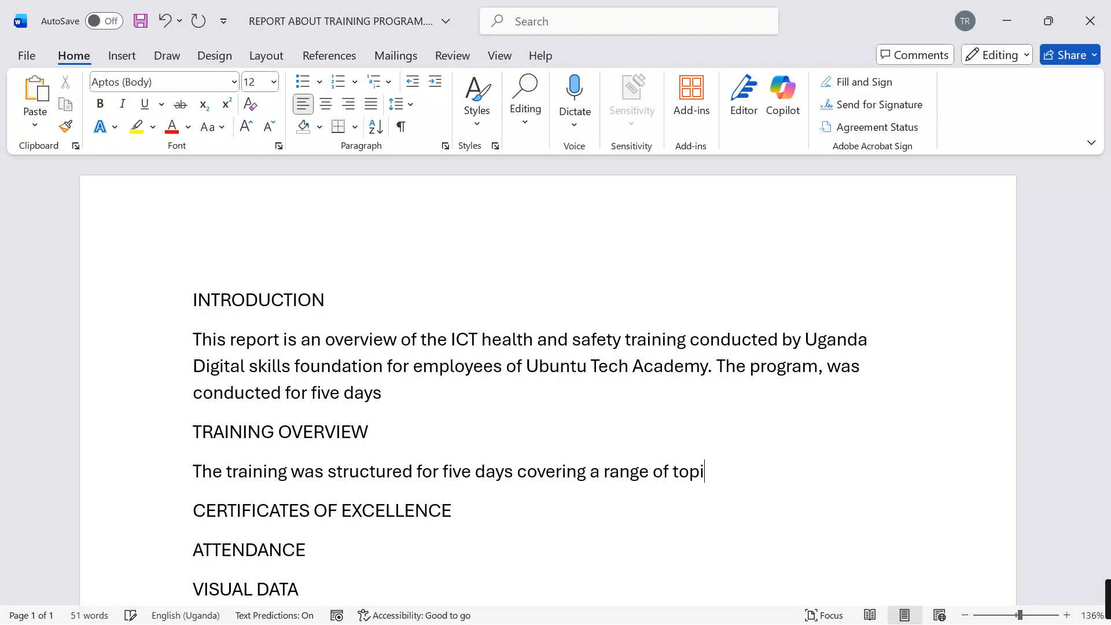
pyautogui.write('cs designed')
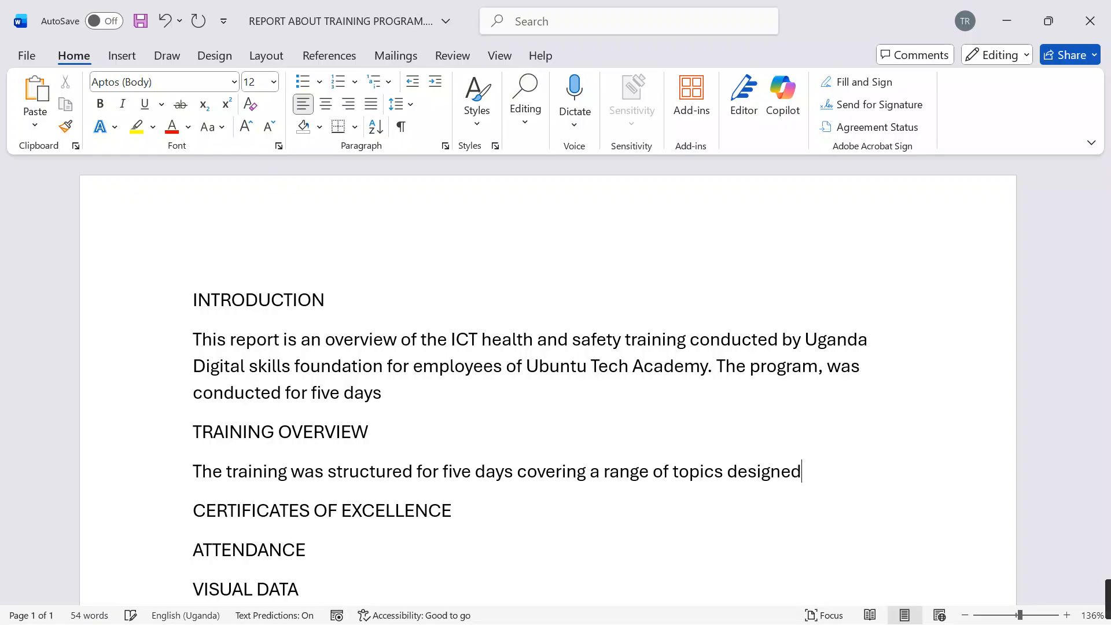
pyautogui.write(' to edu')
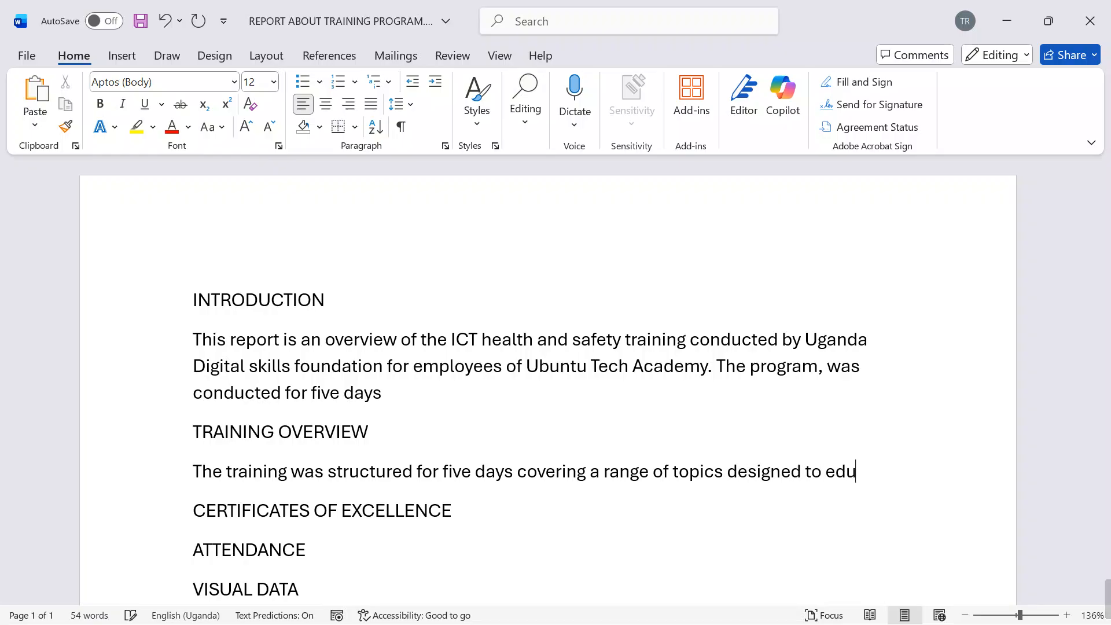
pyautogui.write('cvate')
# Step: Extend the training overview sentence with "to educate participants"
pyautogui.press('BackSpace')
pyautogui.press('BackSpace')
pyautogui.press('BackSpace')
pyautogui.press('BackSpace')
pyautogui.write('ate particip')
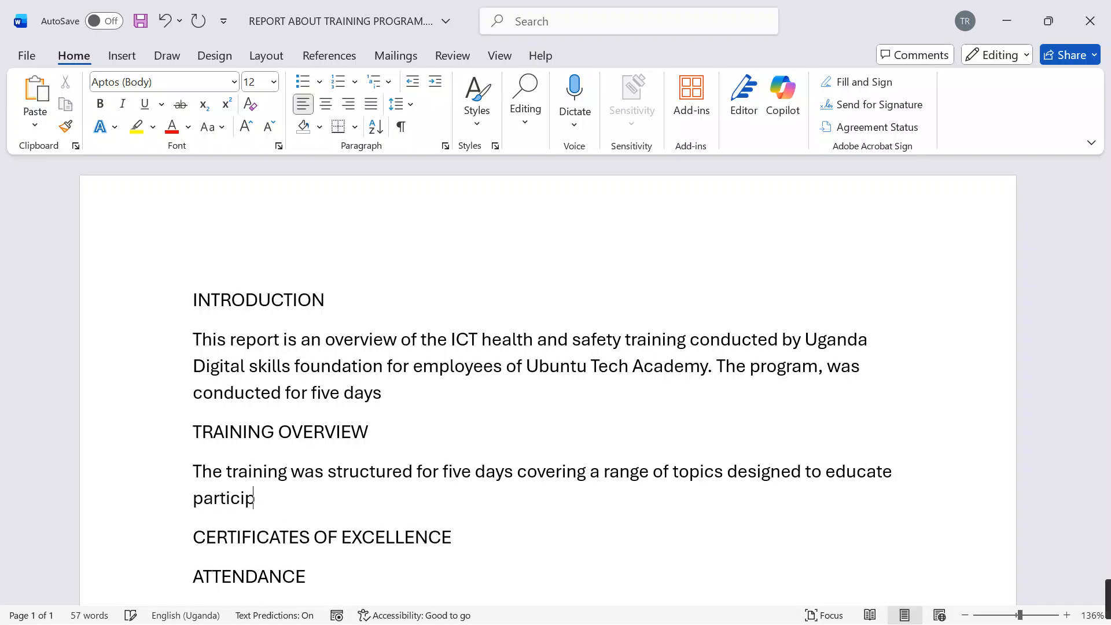
pyautogui.write('ants on safe')
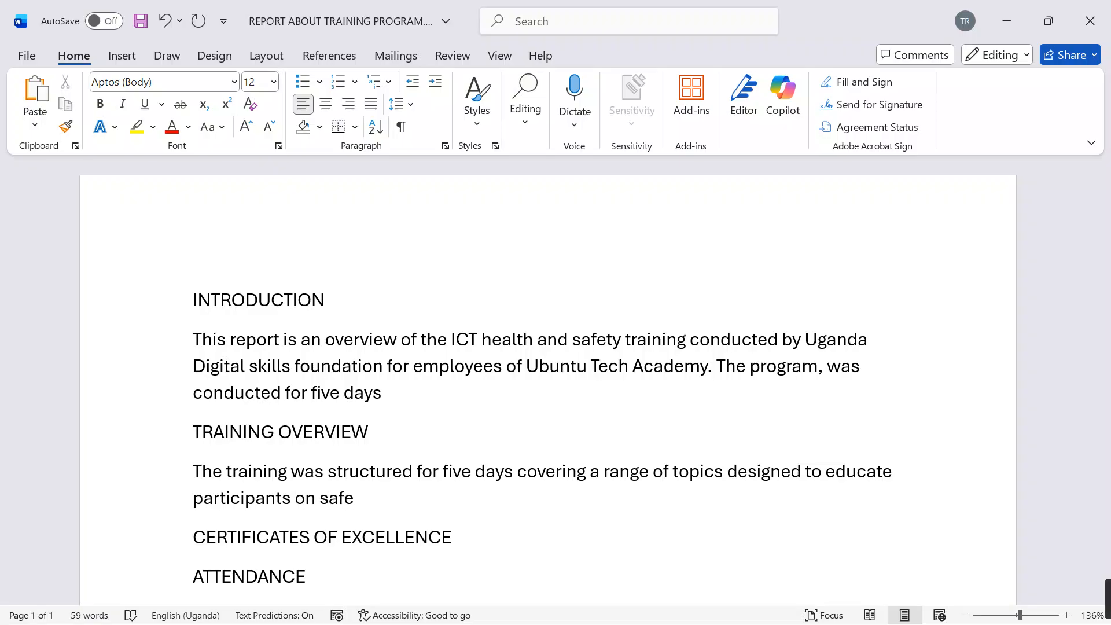
pyautogui.write(' ICT practi')
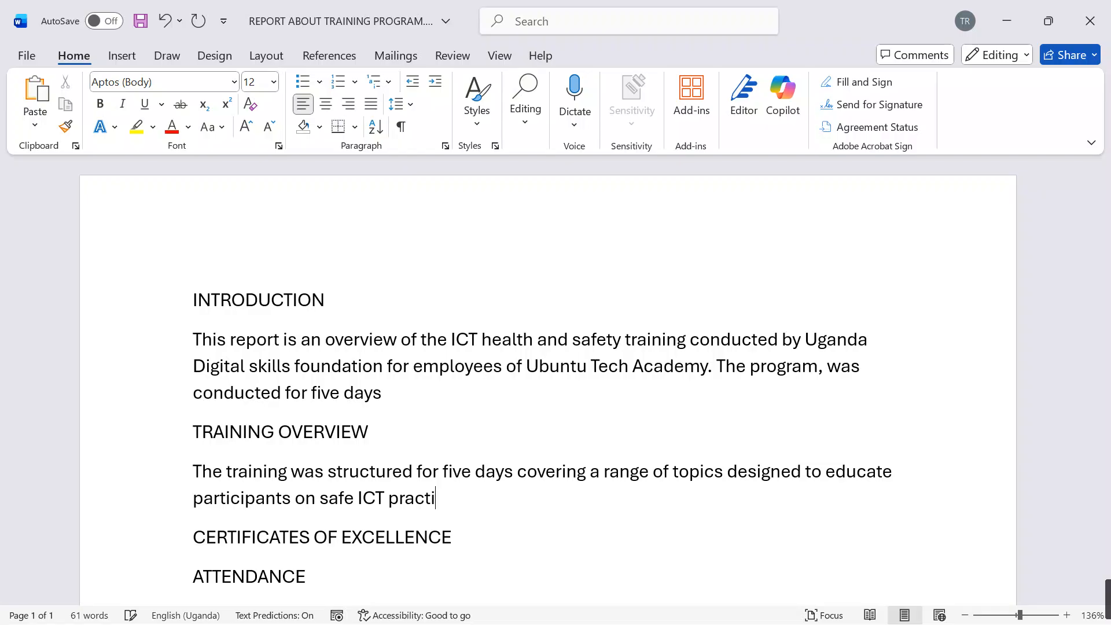
pyautogui.write('cves')
# Step: Finish the training overview sentence with "on safe ICT practices."
pyautogui.press('BackSpace')
pyautogui.press('BackSpace')
pyautogui.press('BackSpace')
pyautogui.write('es.')
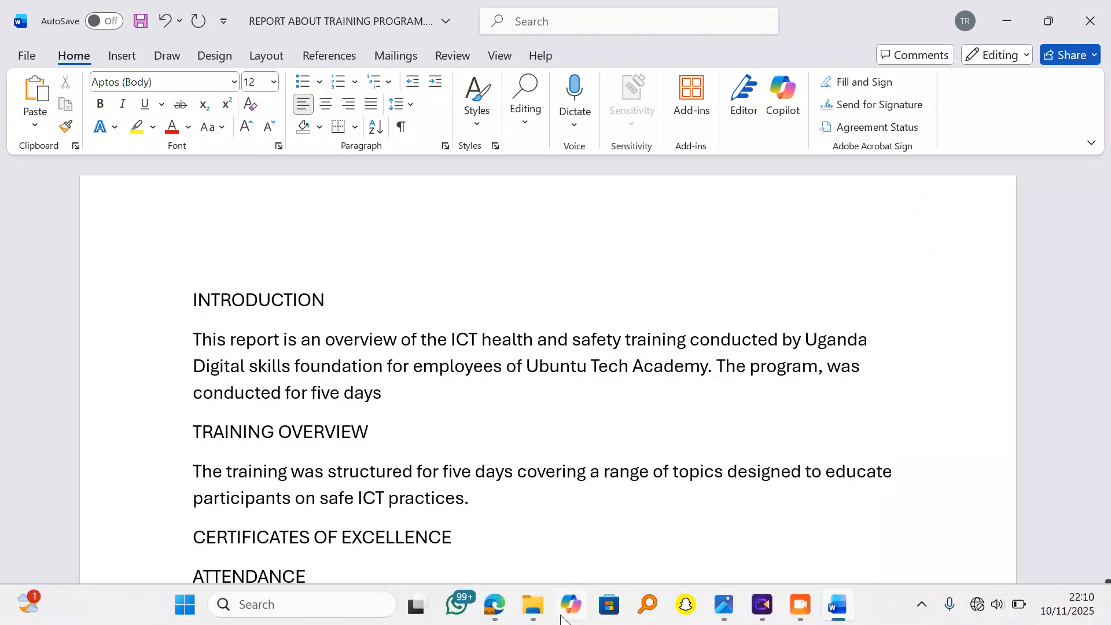
# Step: Switch to the SUPPORT FILES S.3 folder in File Explorer and open Training_Presentation_Content.docx
pyautogui.moveTo(537, 564)
pyautogui.click(556, 541)
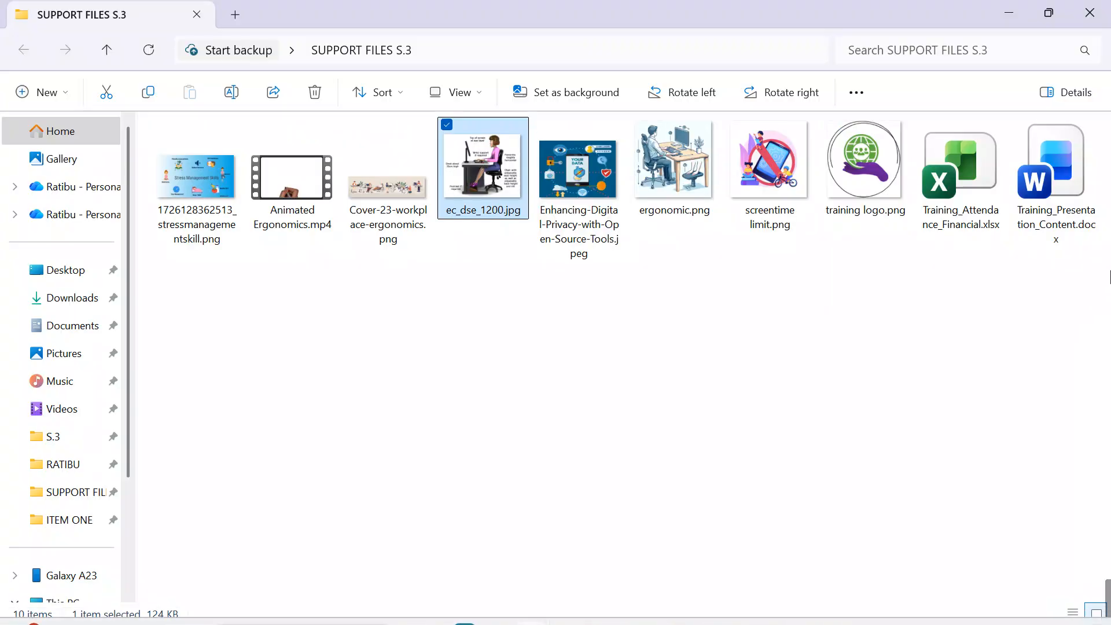
pyautogui.click(946, 313)
pyautogui.doubleClick(1053, 162)
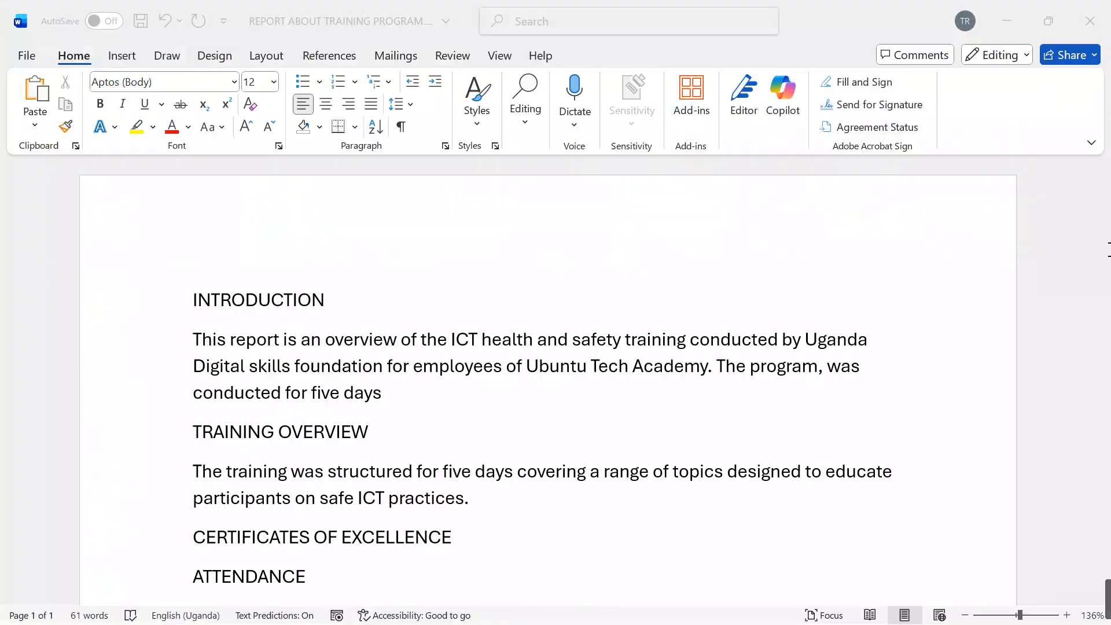
# Step: Copy the four list items under Key Topics Covered, from Workstation Ergonomics to Stress Reduction Techniques
pyautogui.scroll(-2, 560, 425)
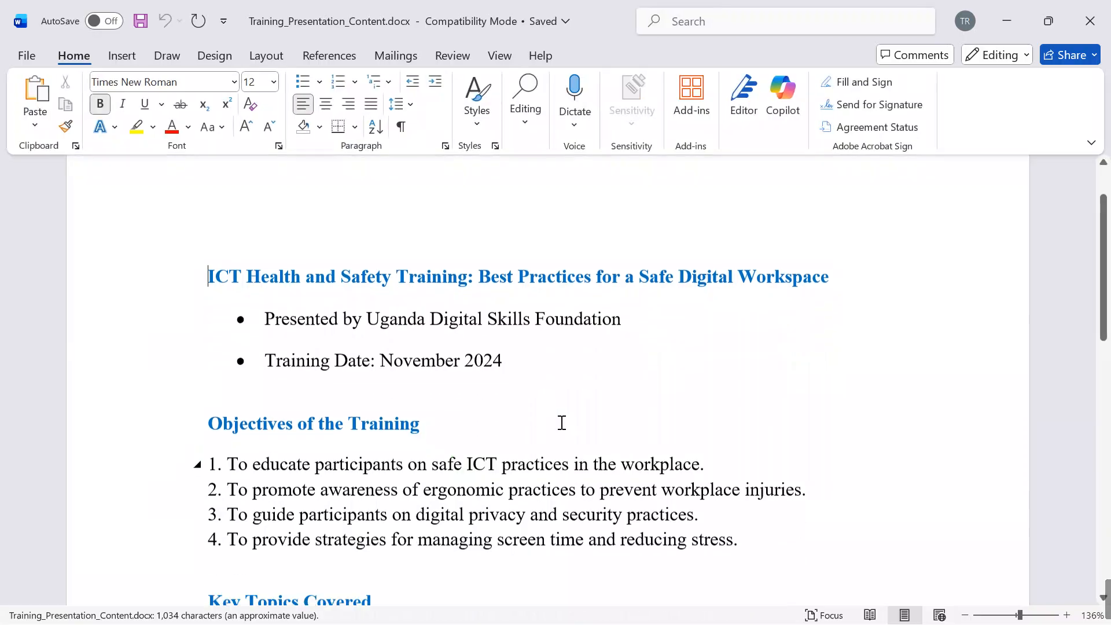
pyautogui.scroll(1, 560, 423)
pyautogui.scroll(-2, 560, 425)
pyautogui.scroll(-2, 559, 425)
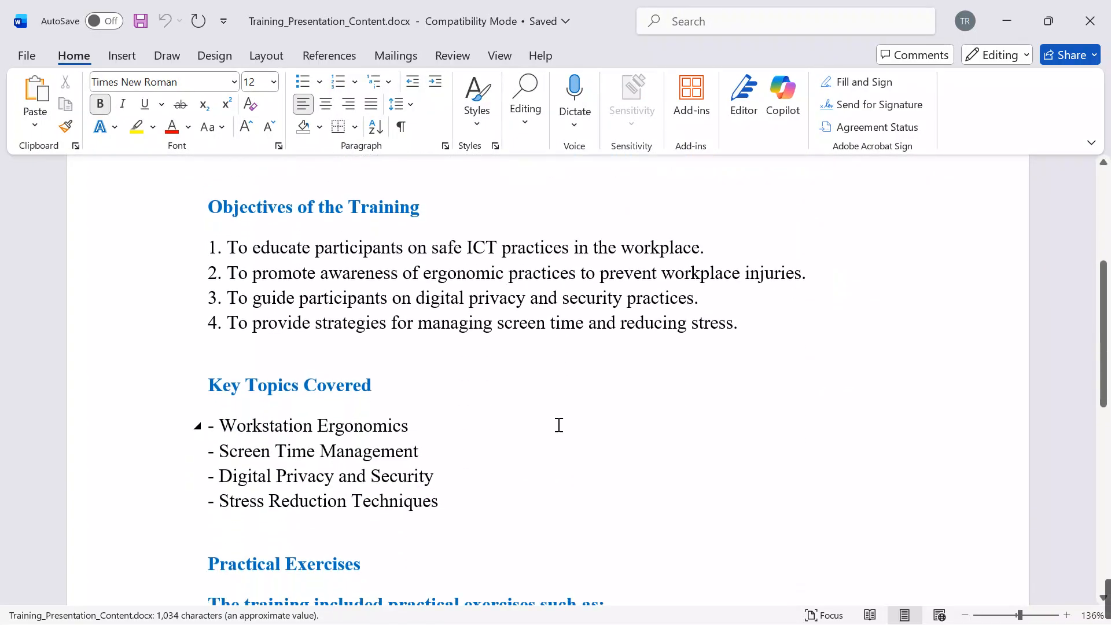
pyautogui.moveTo(446, 501); pyautogui.dragTo(198, 424)
pyautogui.hotkey('ctrl', 'c')
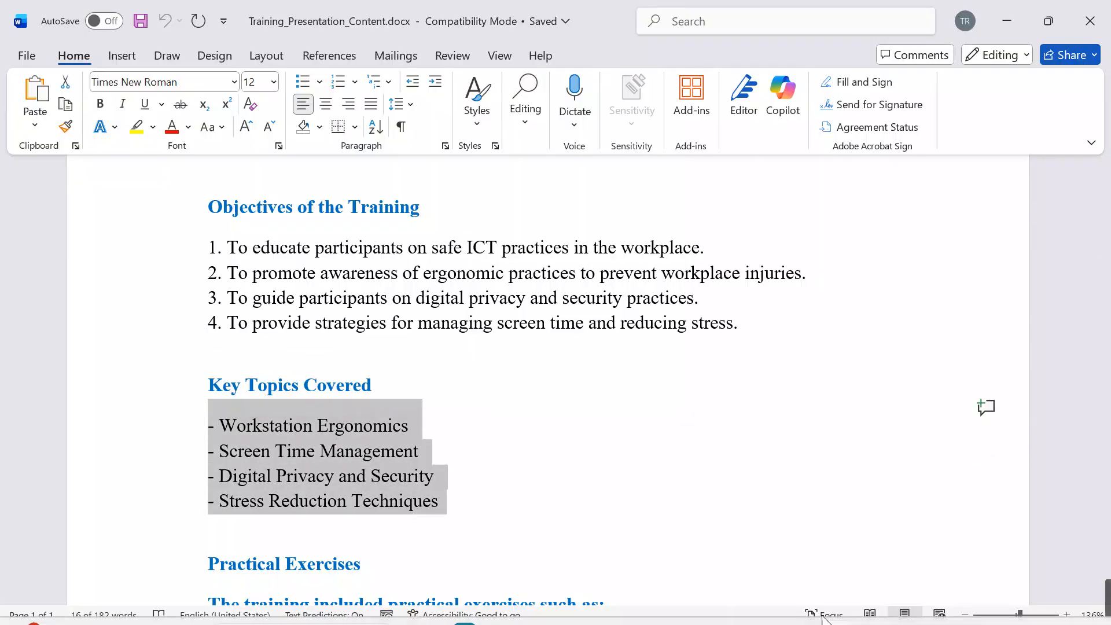
# Step: Return to the training program report and paste the copied topics on a new line below the TRAINING OVERVIEW paragraph
pyautogui.moveTo(845, 604)
pyautogui.click(810, 538)
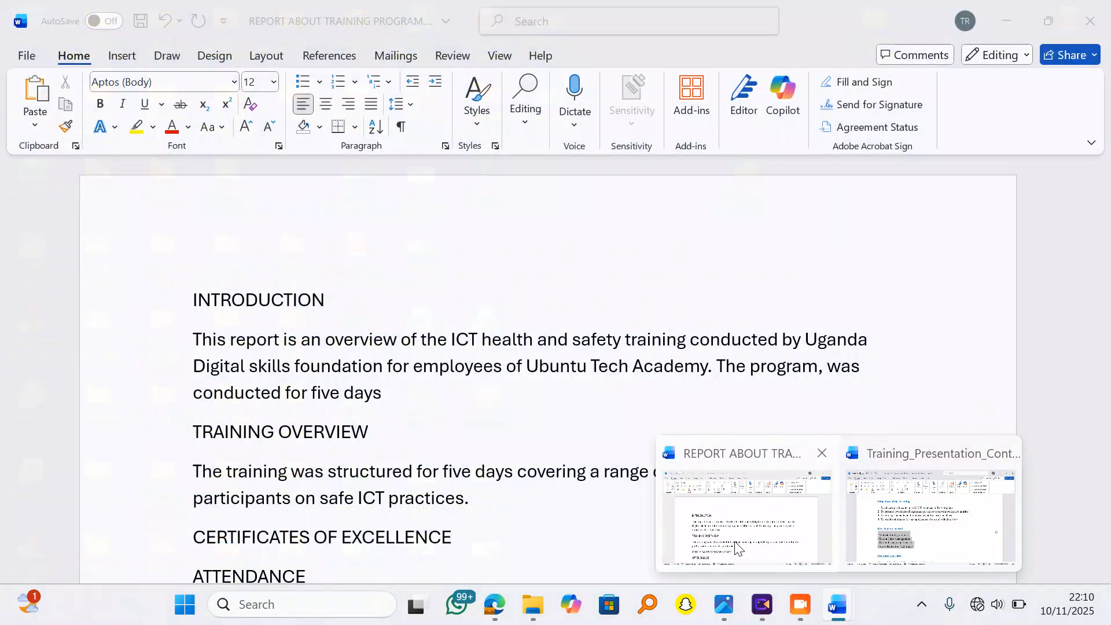
pyautogui.press('Return')
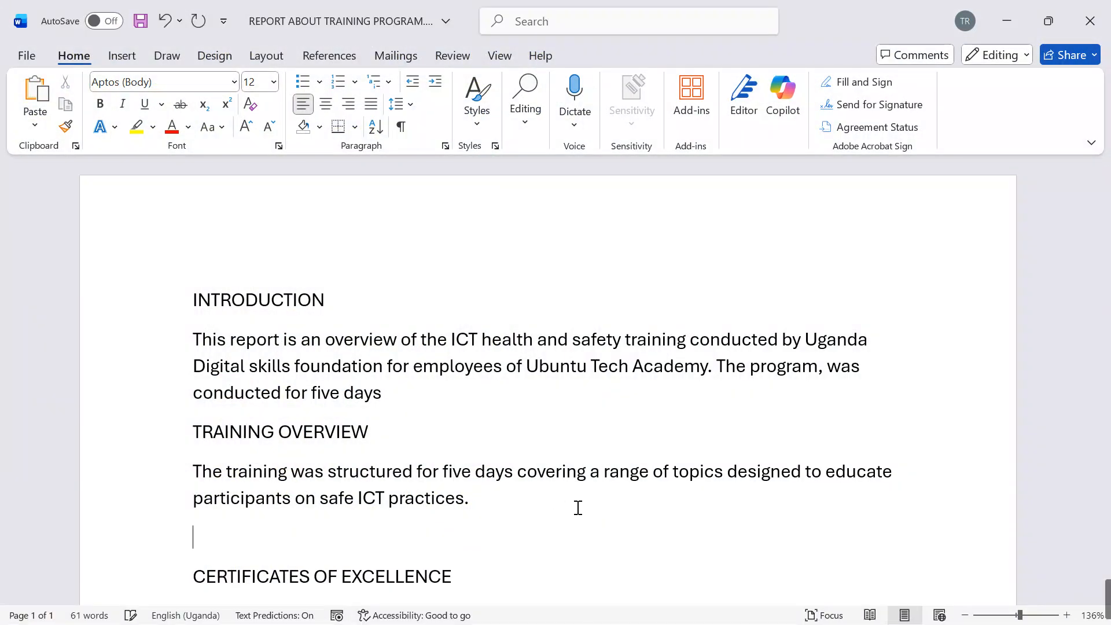
pyautogui.hotkey('ctrl', 'v')
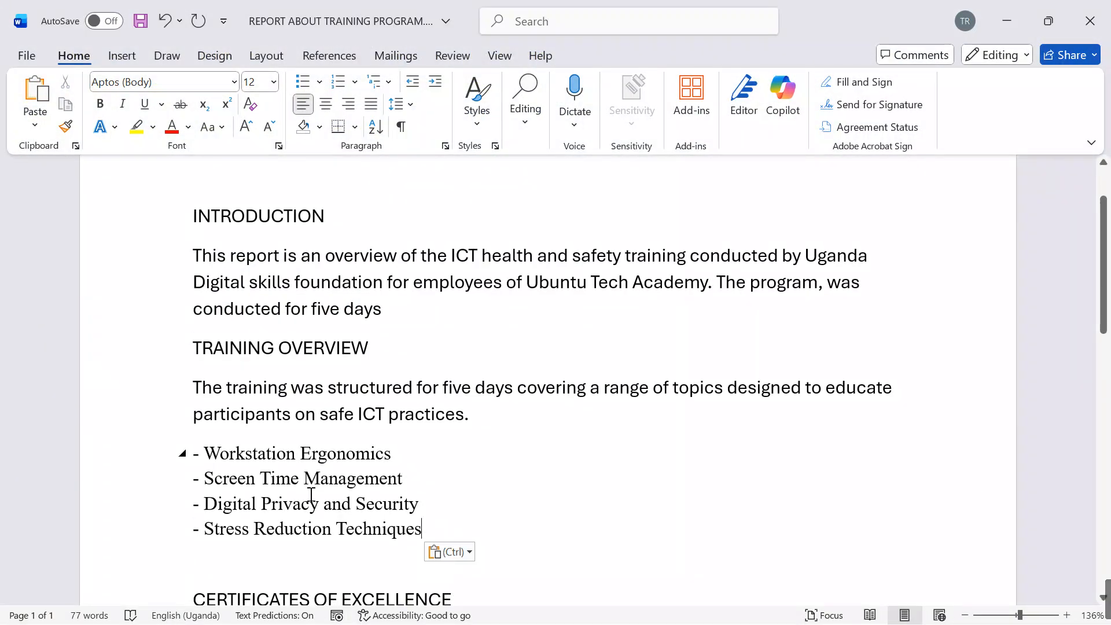
# Step: Format the pasted topic list as a bulleted list with the four-diamond bullet style
pyautogui.moveTo(431, 529); pyautogui.dragTo(200, 453)
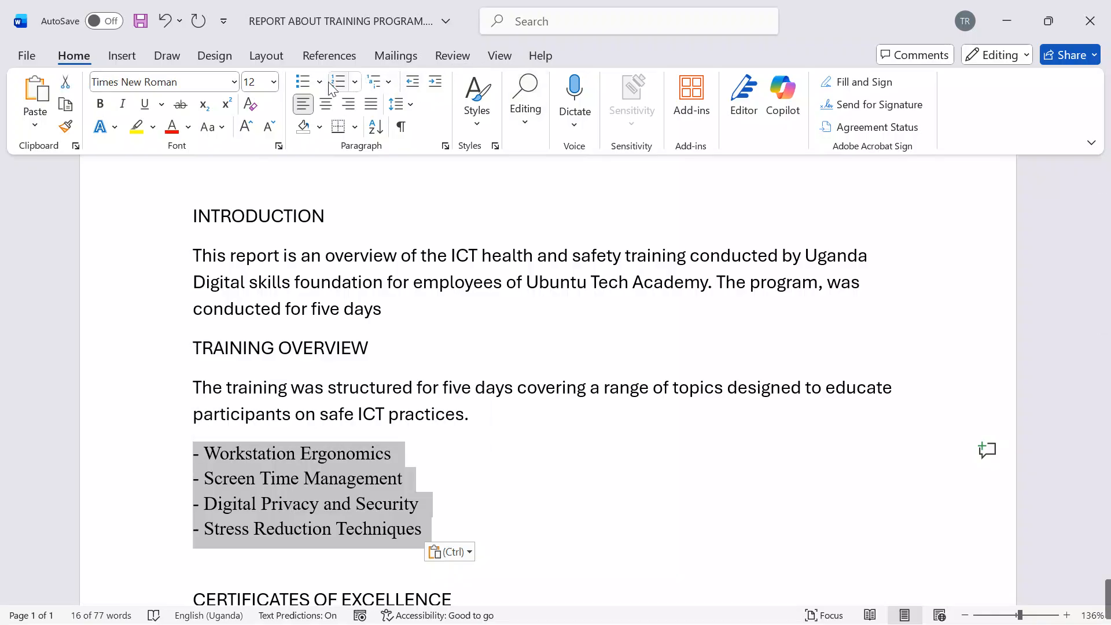
pyautogui.click(306, 85)
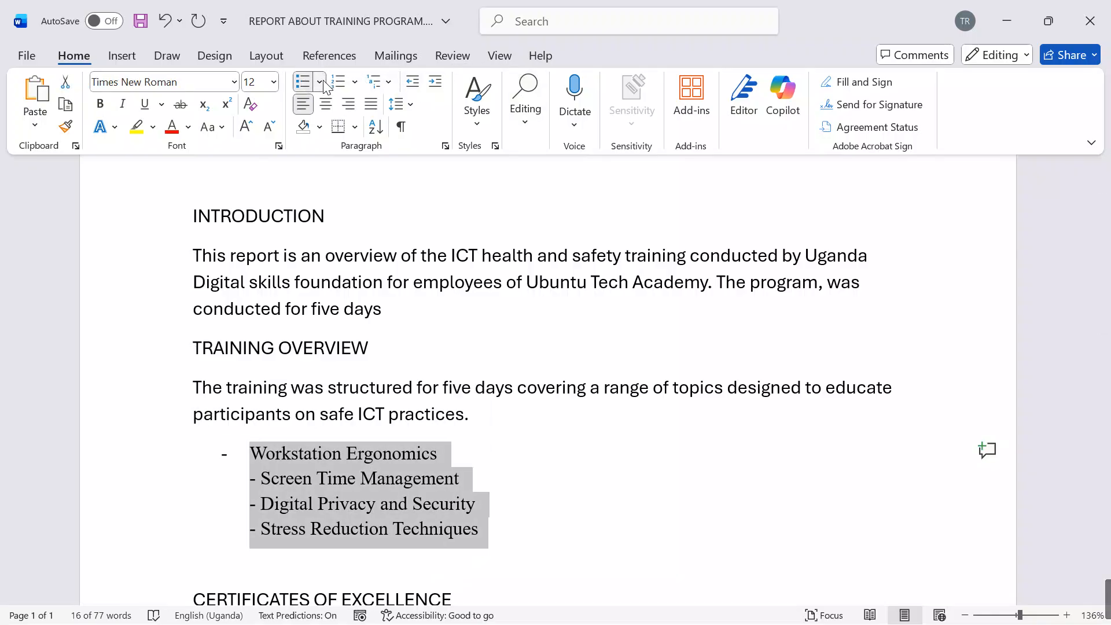
pyautogui.click(320, 83)
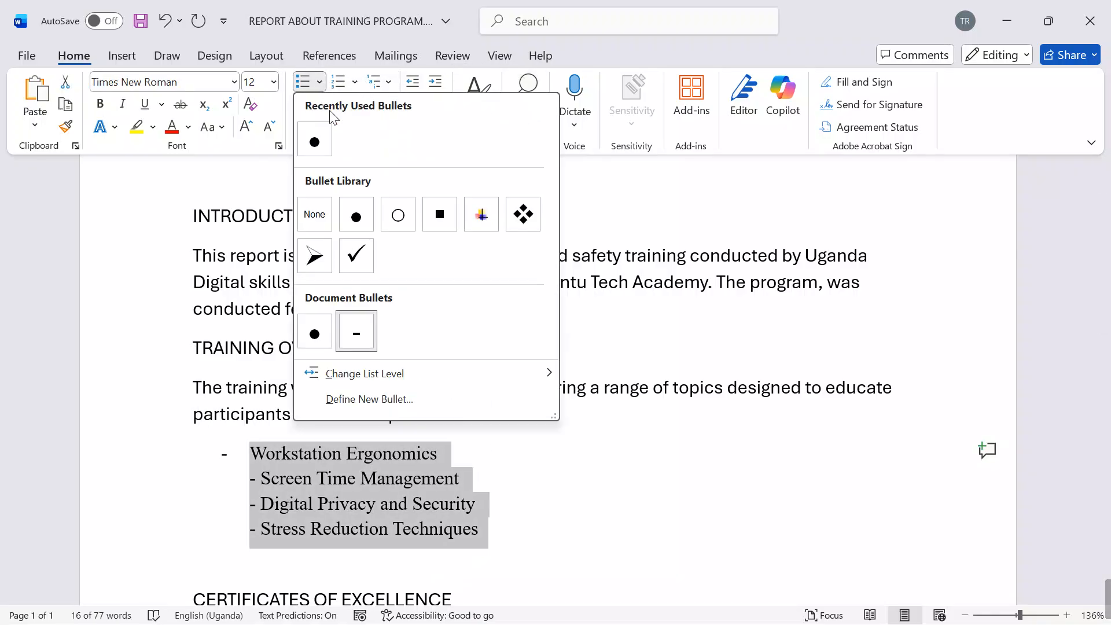
pyautogui.click(522, 215)
# Step: Remove the dash before "Screen Time Management" and make that line a separate bullet
pyautogui.click(261, 480)
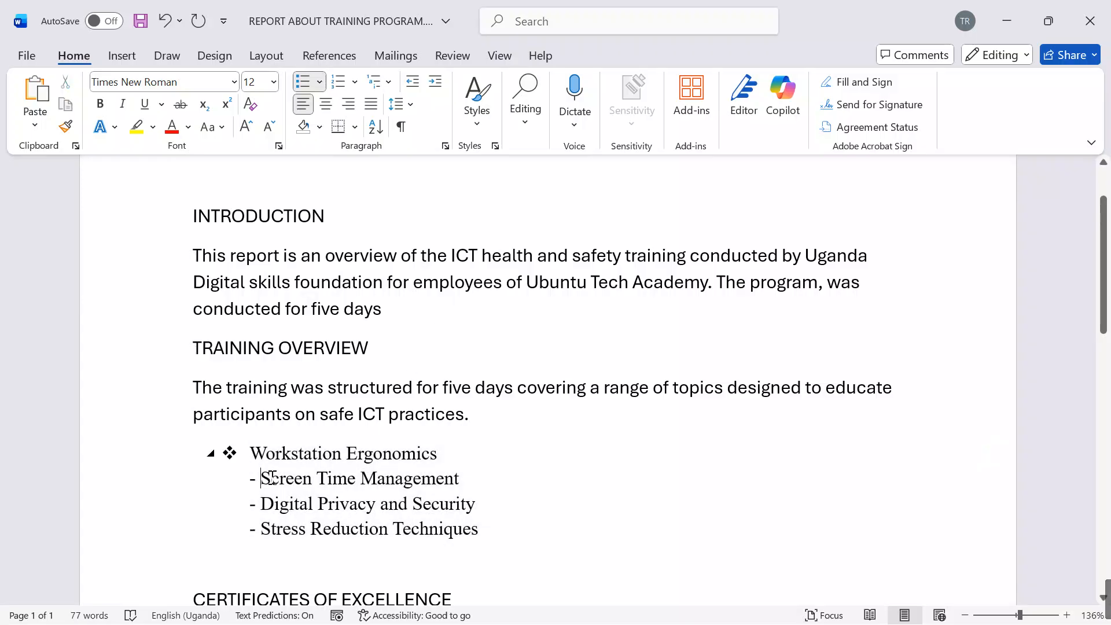
pyautogui.press('BackSpace')
pyautogui.press('BackSpace')
pyautogui.press('BackSpace')
pyautogui.press('Return')
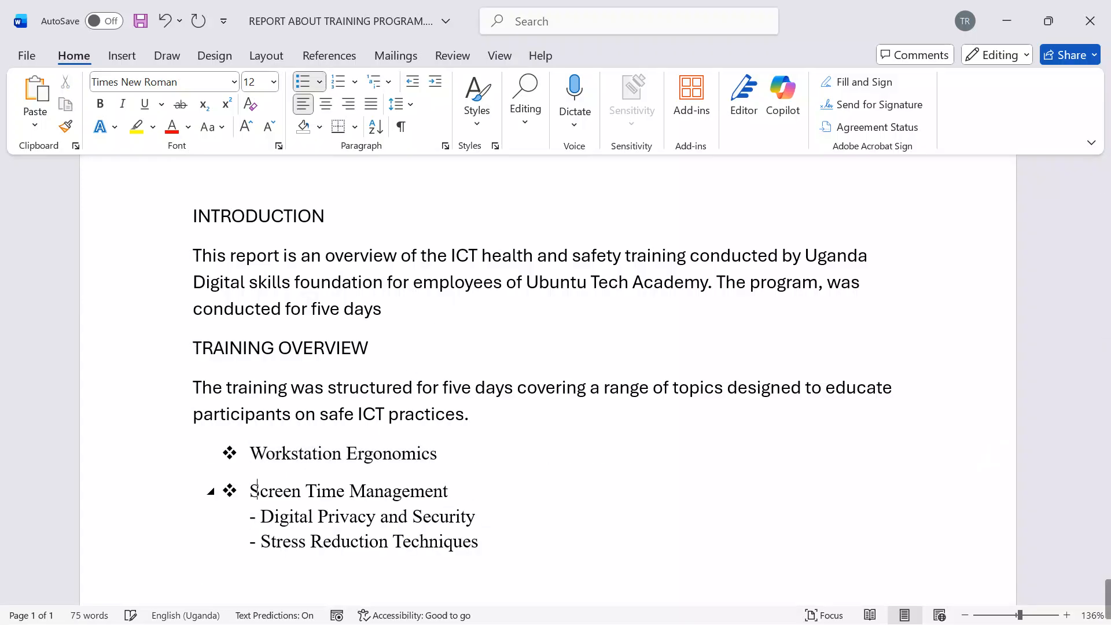
# Step: Replace the dashes before "Digital Privacy and Security" and "Stress Reduction Techniques" by giving each line its own bullet
pyautogui.click(261, 516)
pyautogui.press('BackSpace')
pyautogui.press('BackSpace')
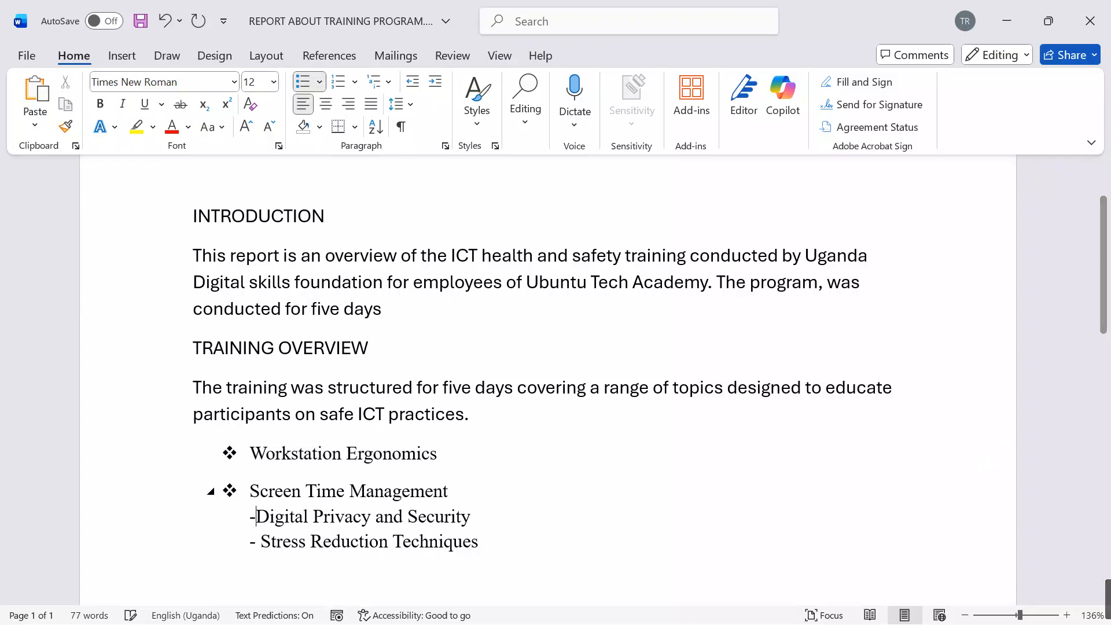
pyautogui.press('BackSpace')
pyautogui.press('Return')
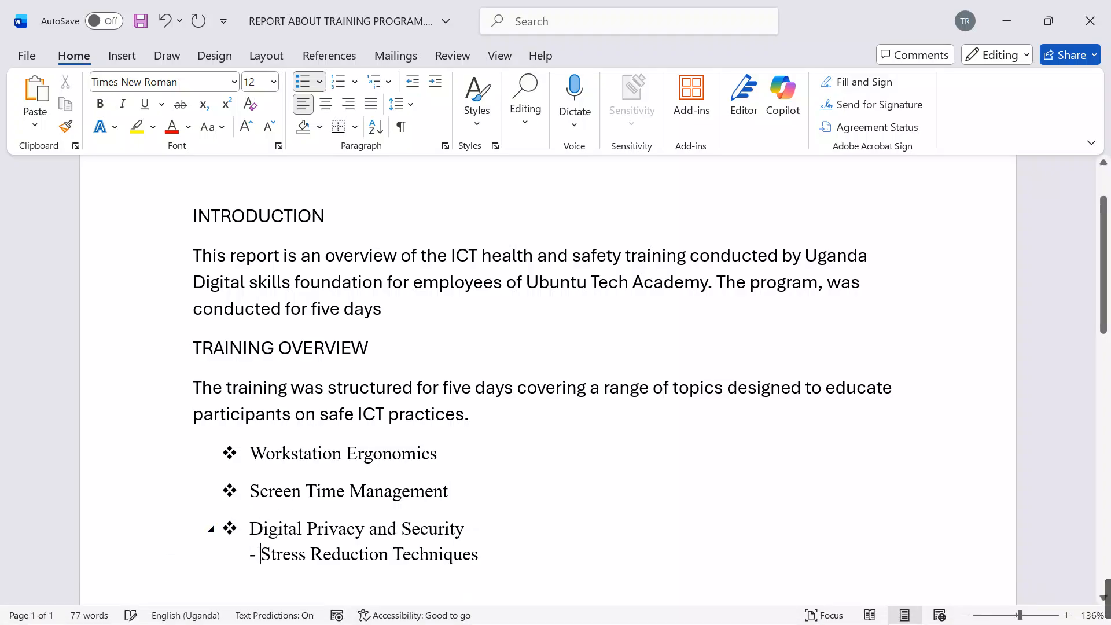
pyautogui.press('BackSpace')
pyautogui.press('BackSpace')
pyautogui.press('BackSpace')
pyautogui.press('Return')
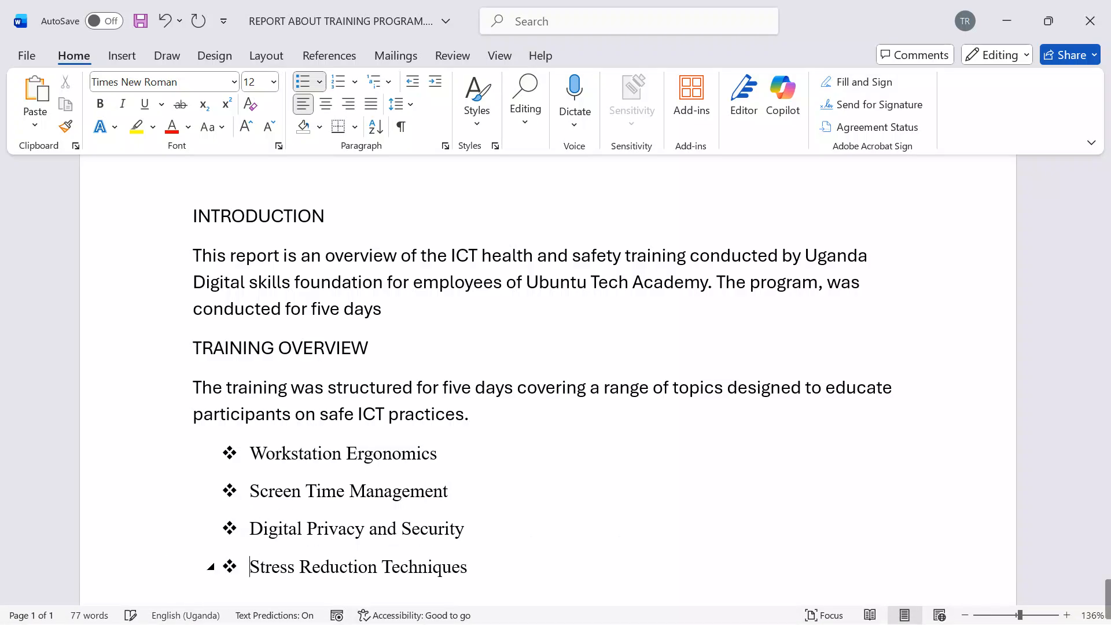
# Step: Start a paragraph under the CERTIFICATES OF EXCELLENCE heading with "Certificates of excellence"
pyautogui.scroll(-3, 450, 470)
pyautogui.scroll(-2, 450, 471)
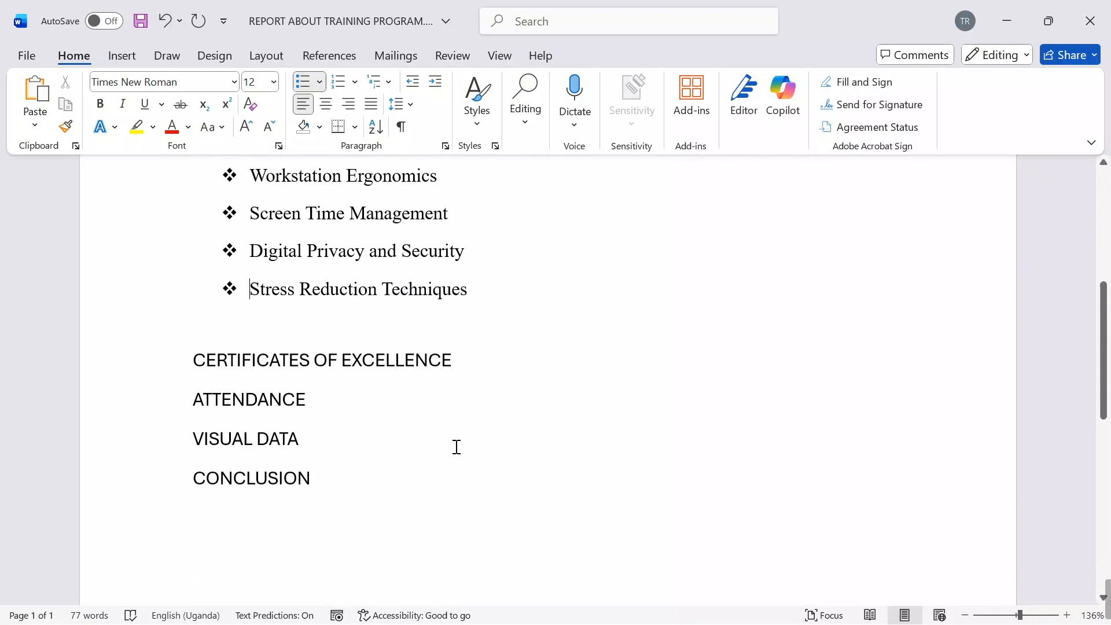
pyautogui.click(473, 377)
pyautogui.press('Return')
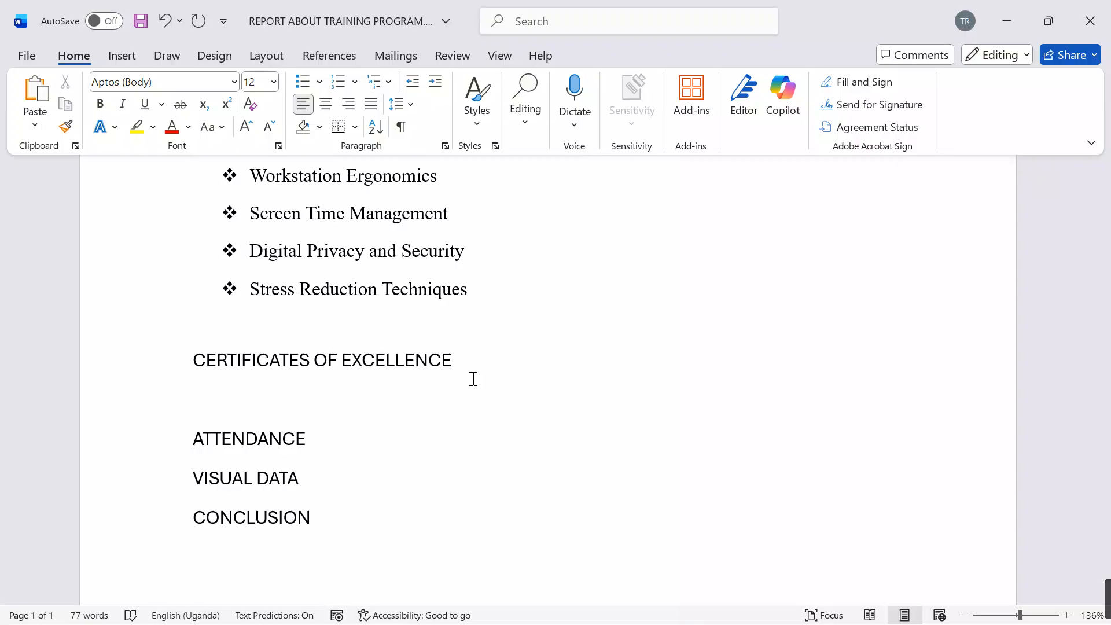
pyautogui.write('Certifi')
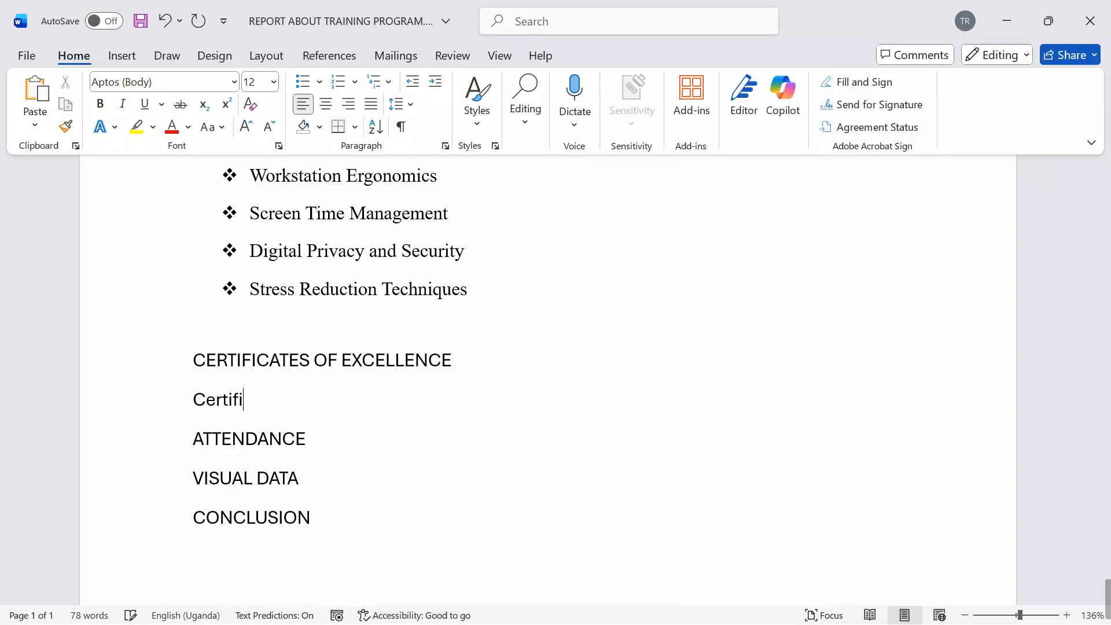
pyautogui.write('ctae')
pyautogui.press('BackSpace')
pyautogui.press('BackSpace')
pyautogui.press('BackSpace')
pyautogui.write('ates of ')
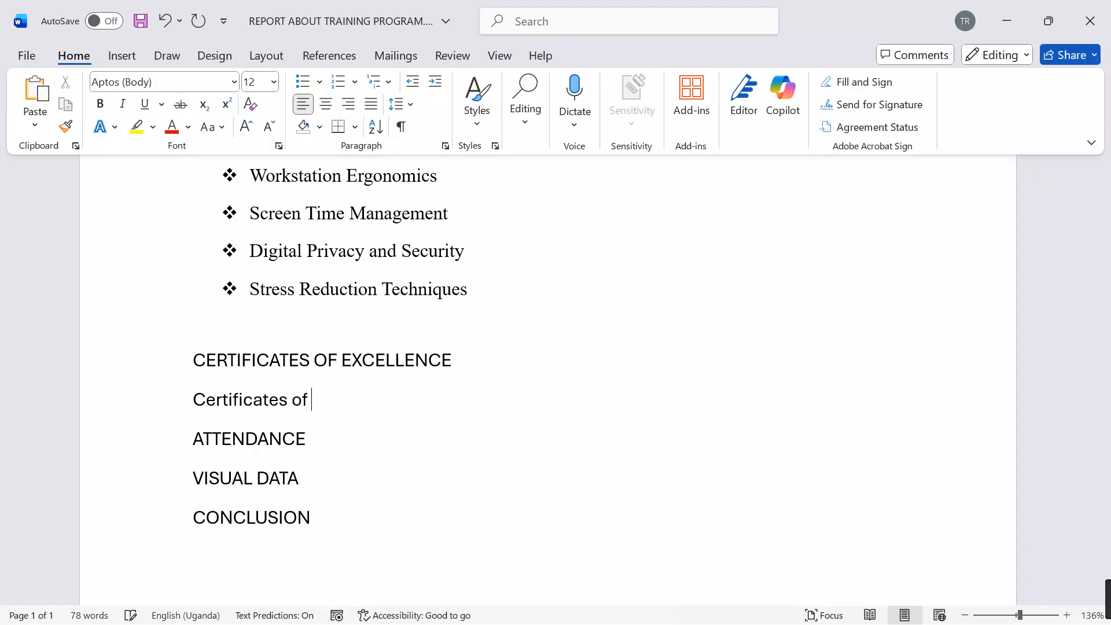
pyautogui.write('excellence')
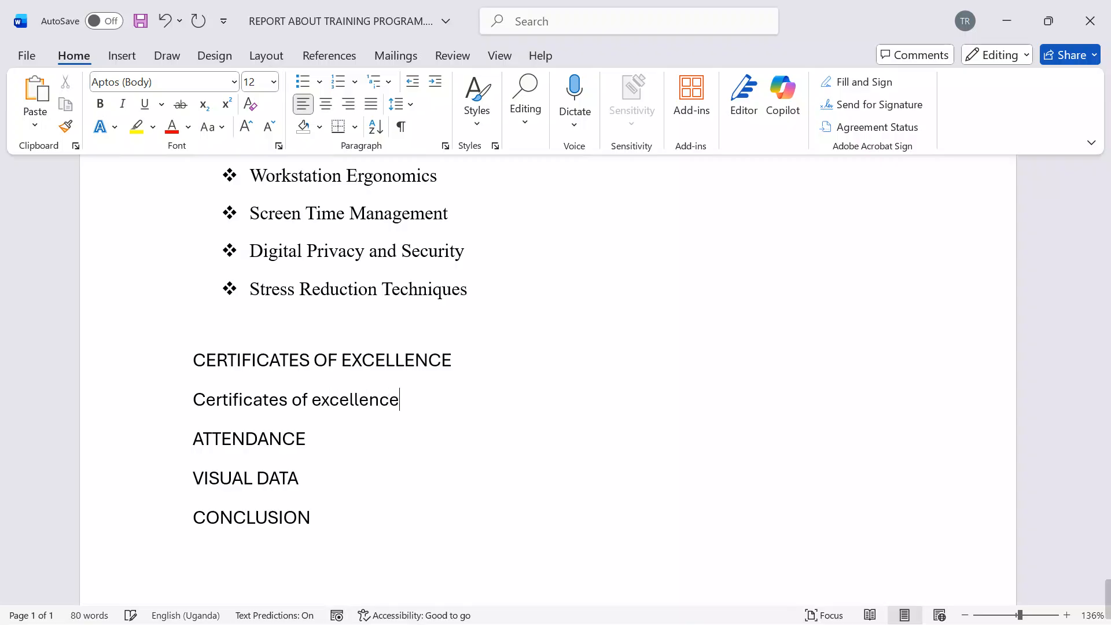
pyautogui.write(' were')
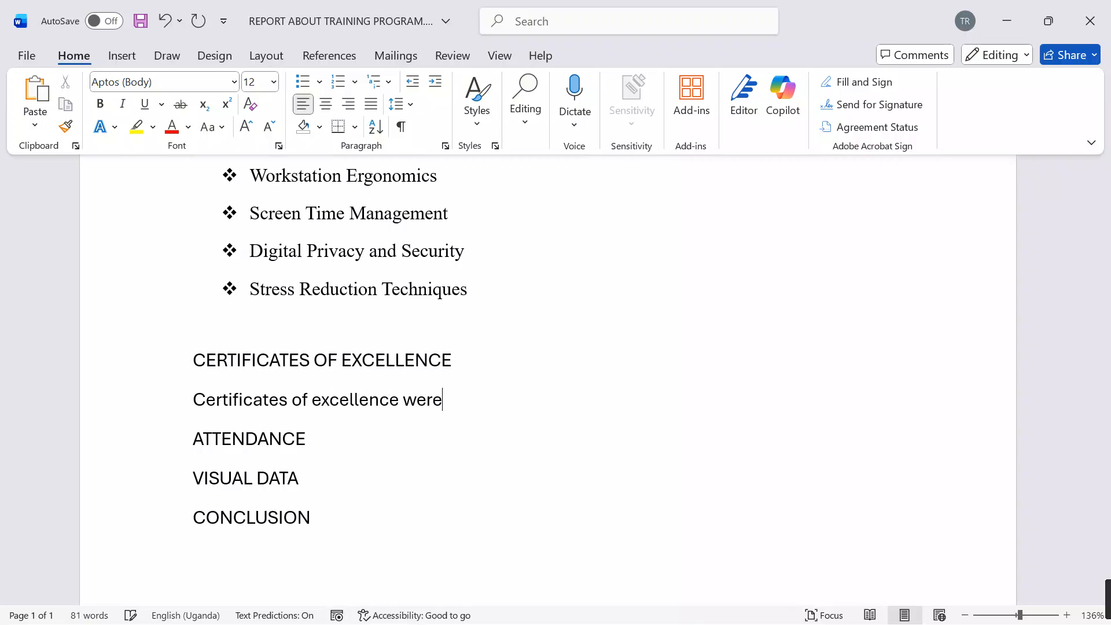
pyautogui.write(' awar')
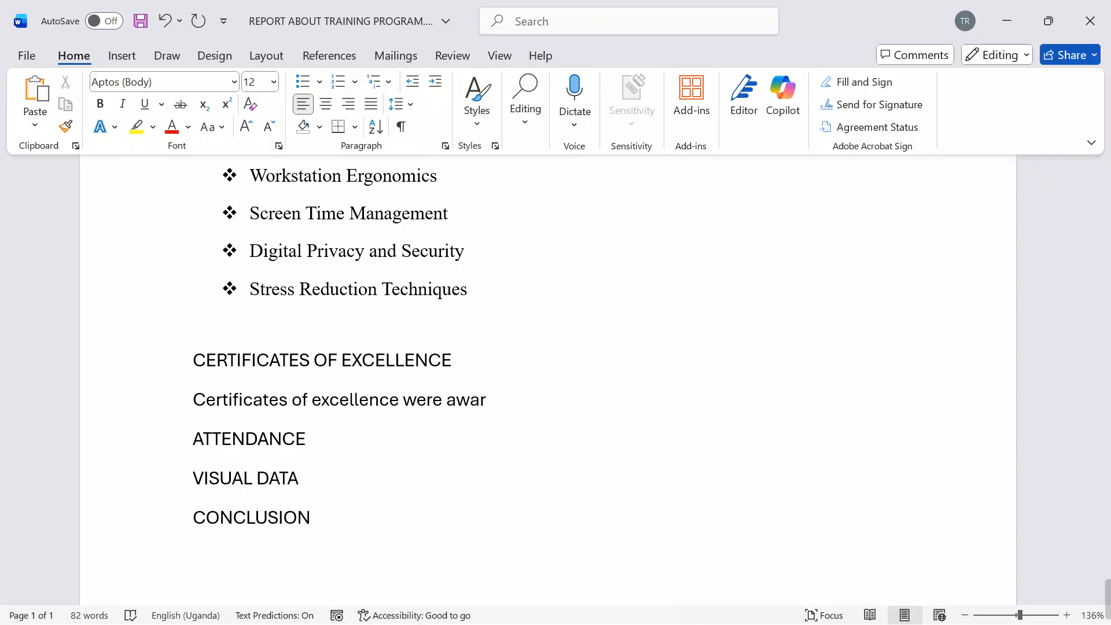
pyautogui.write('ded to the ')
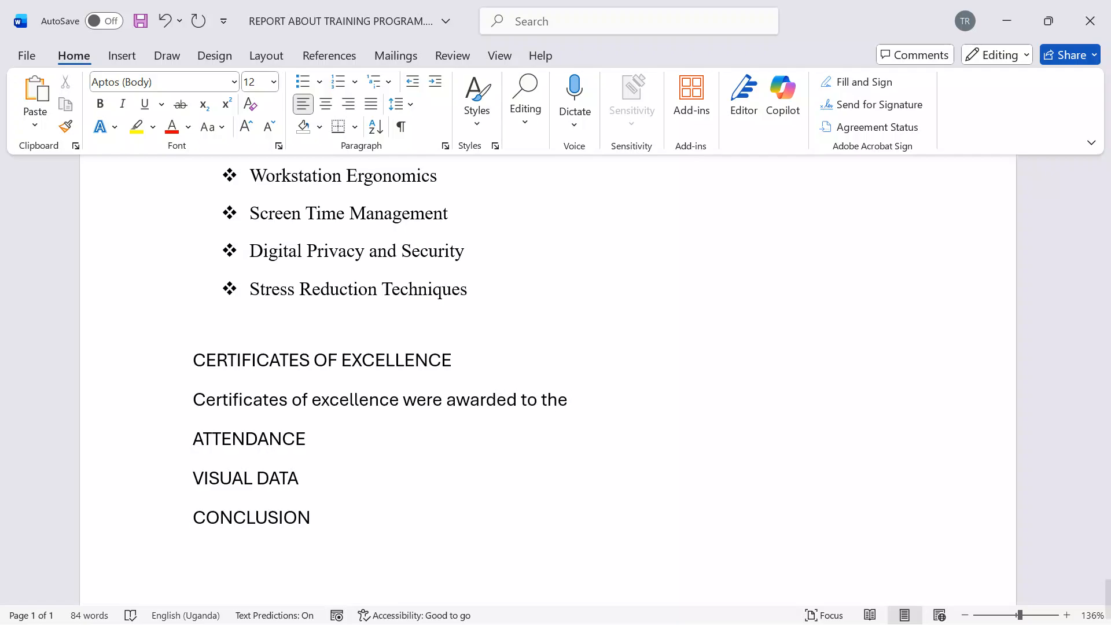
pyautogui.write('top three particip')
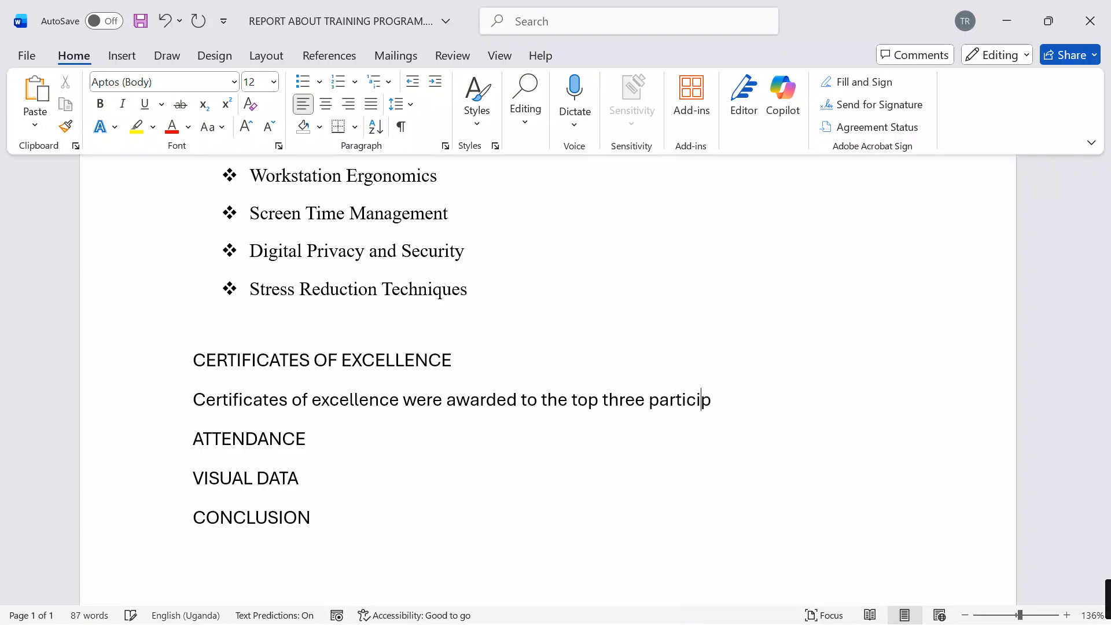
pyautogui.write('ants based on the')
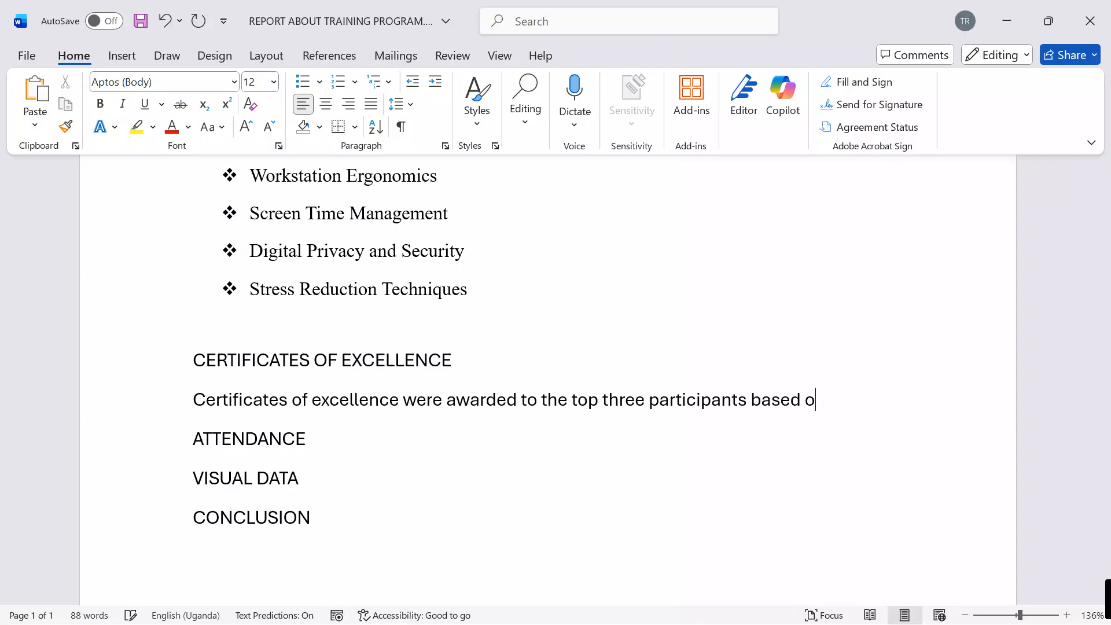
# Step: Finish the certificates sentence with "based on the performance throught the training"
pyautogui.write('p')
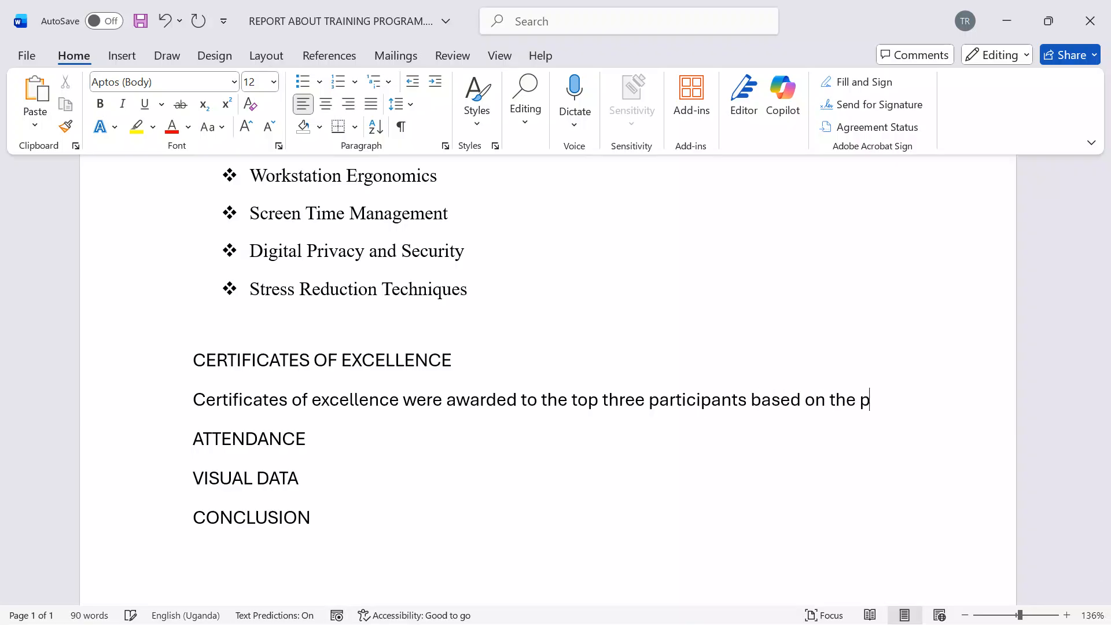
pyautogui.write('erformance thr')
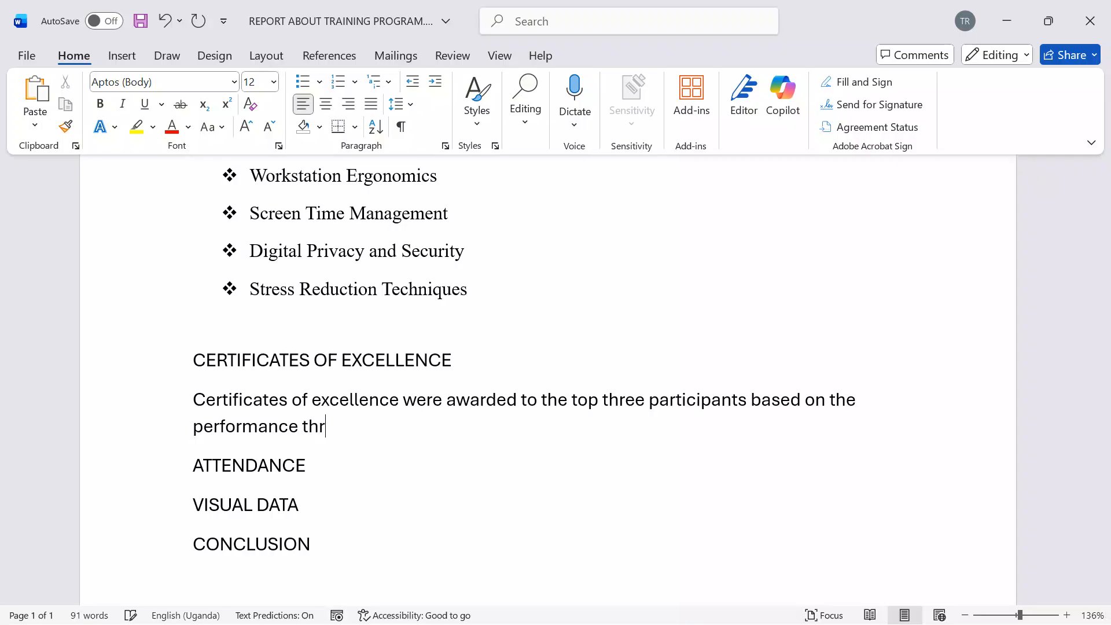
pyautogui.write('ought the')
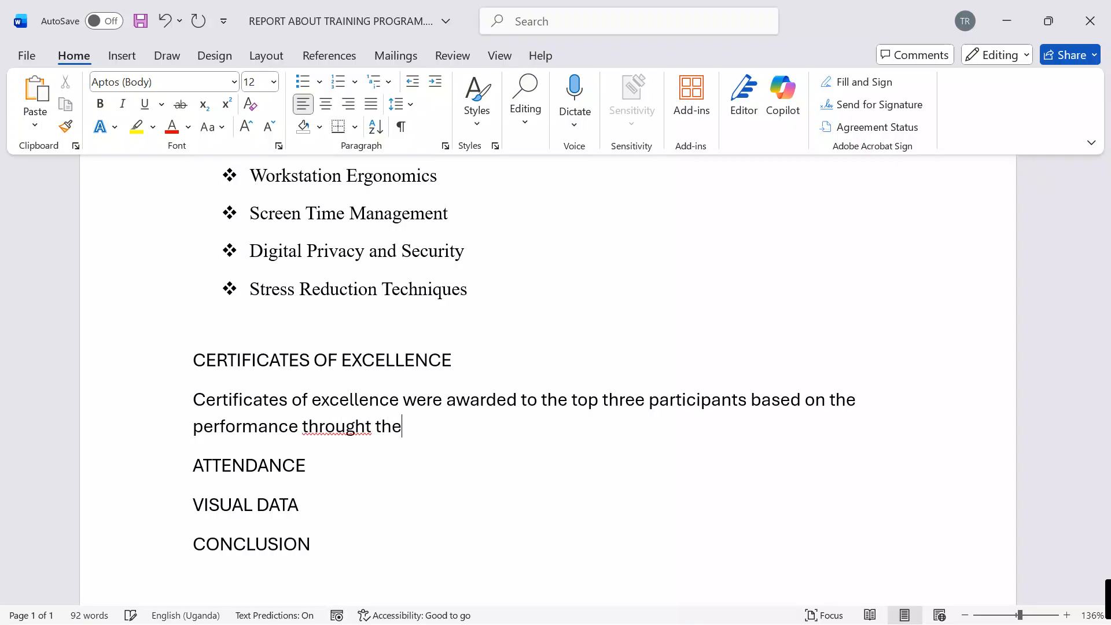
pyautogui.write(' training')
# Step: Start a paragraph under the ATTENDANCE heading with "A total of ten participants"
pyautogui.click(315, 466)
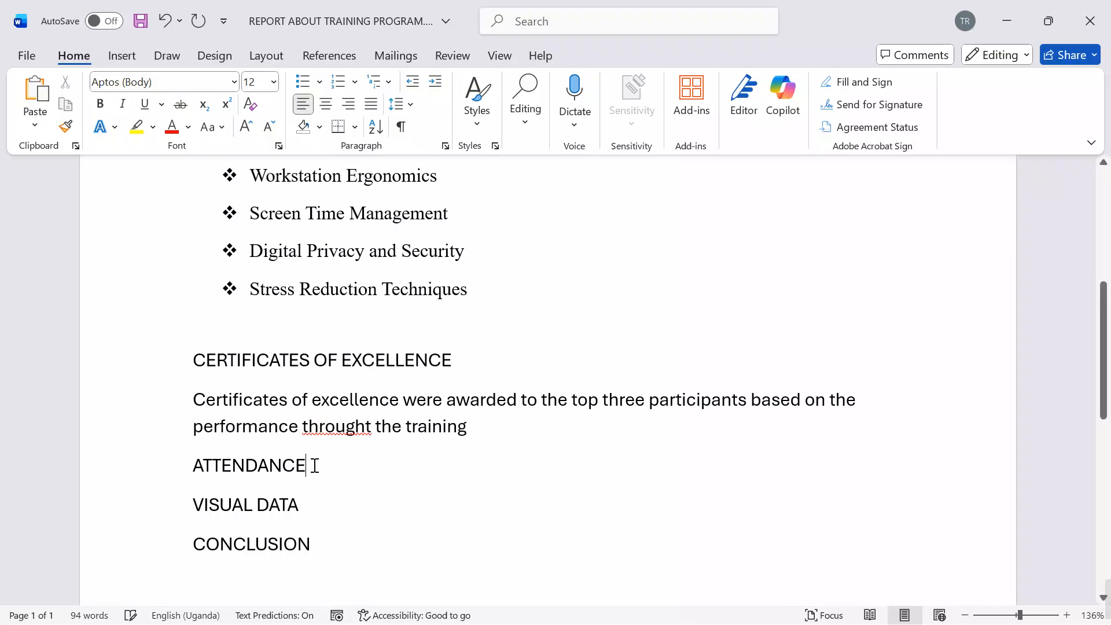
pyautogui.press('Return')
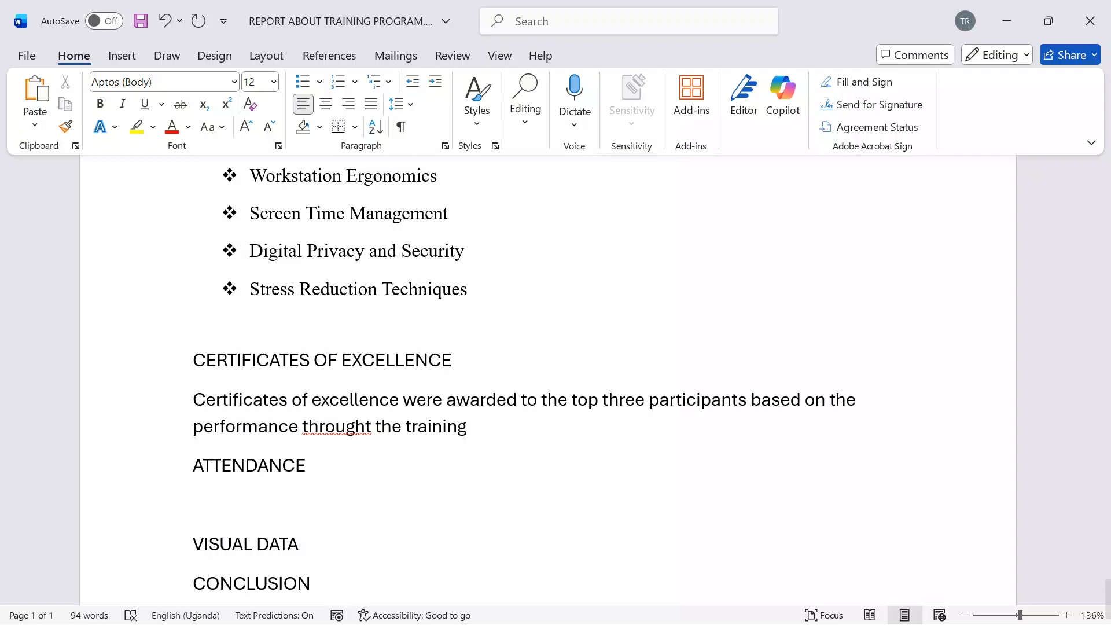
pyautogui.write('A total')
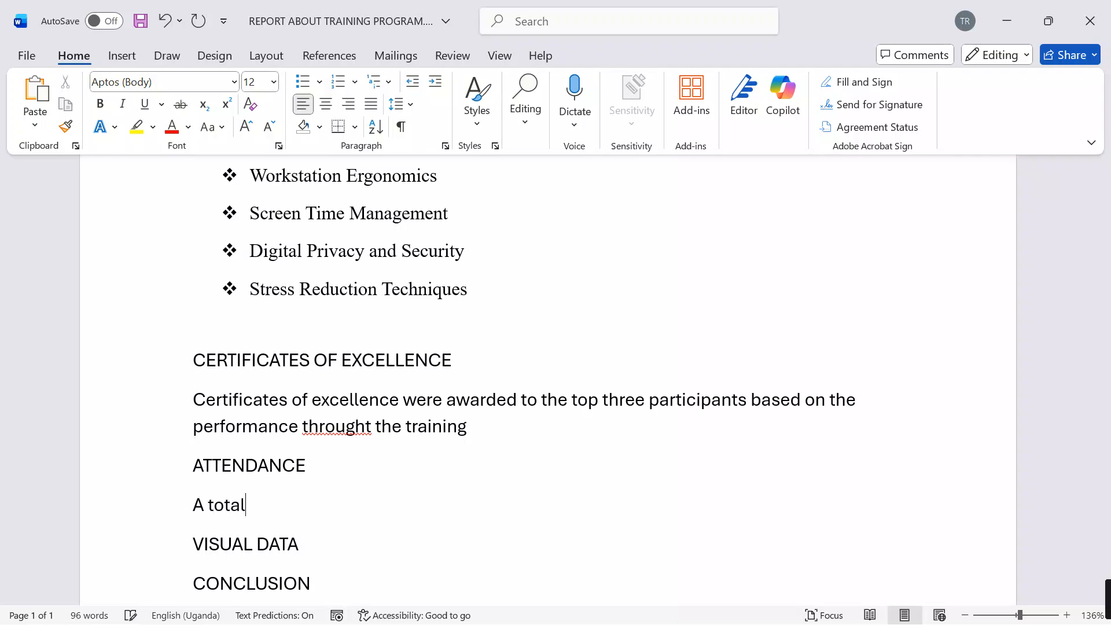
pyautogui.write(' of ten ')
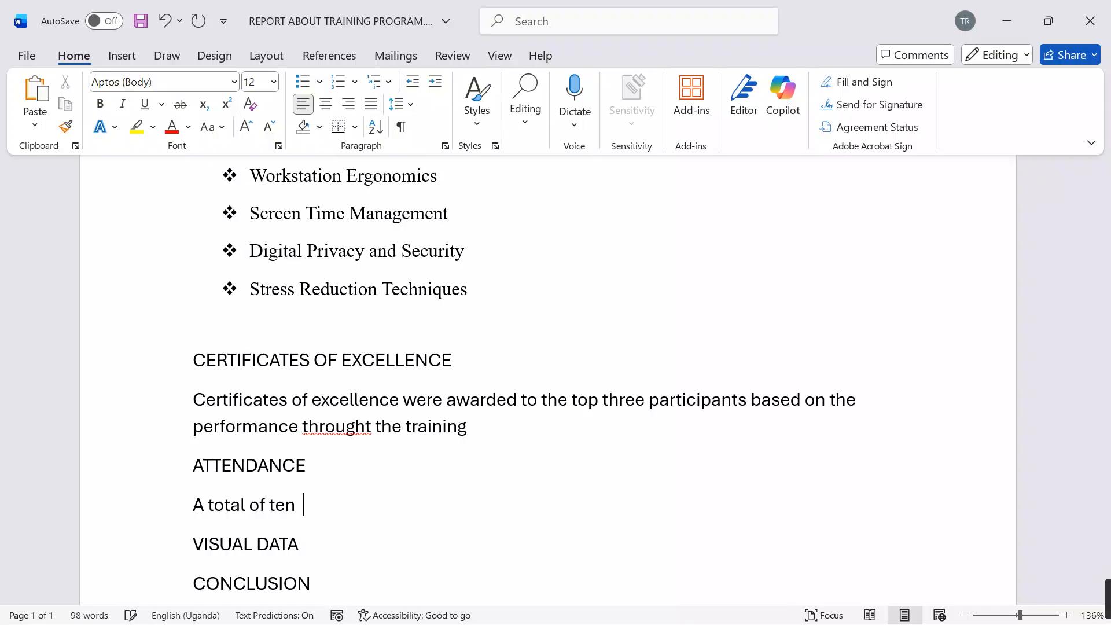
pyautogui.write('participants')
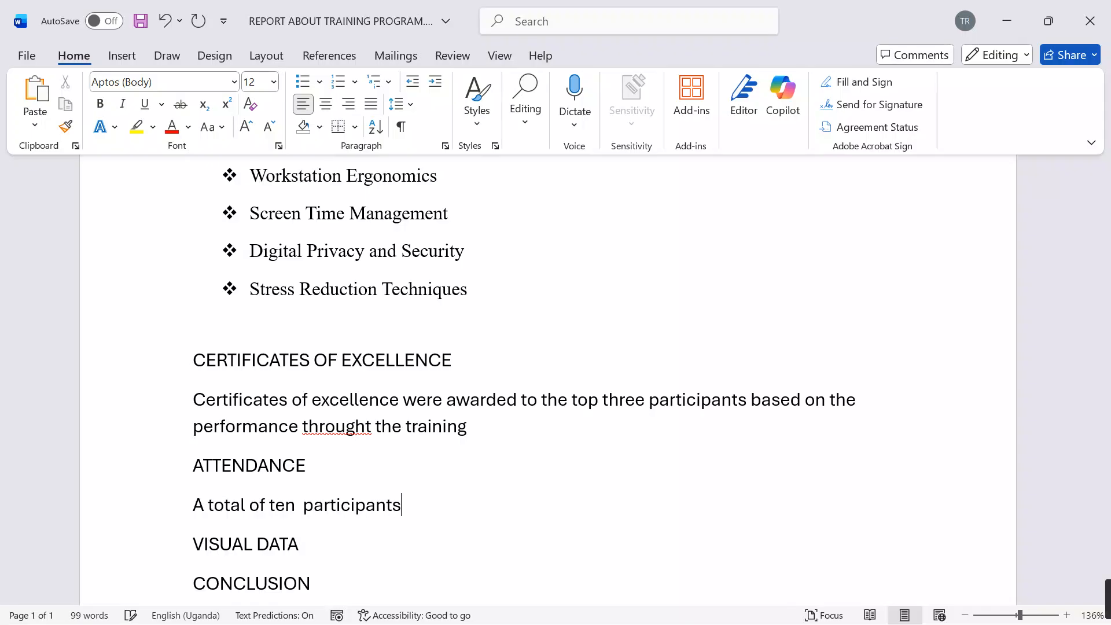
pyautogui.write(' from Ub')
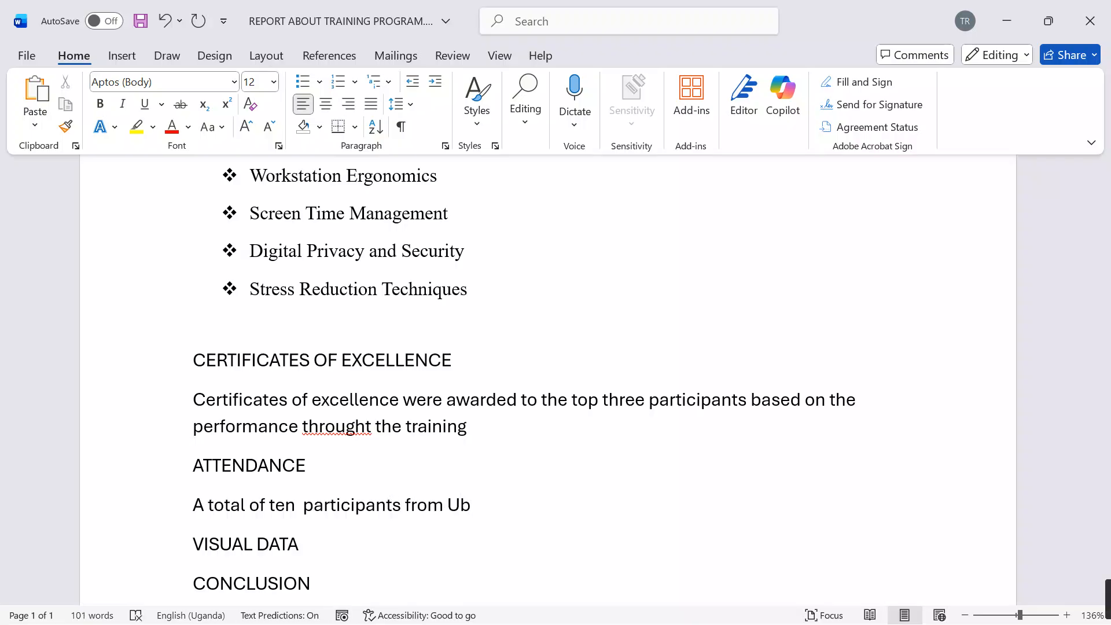
pyautogui.write('ut')
pyautogui.write('n')
pyautogui.write('tu')
pyautogui.write(' Tech ')
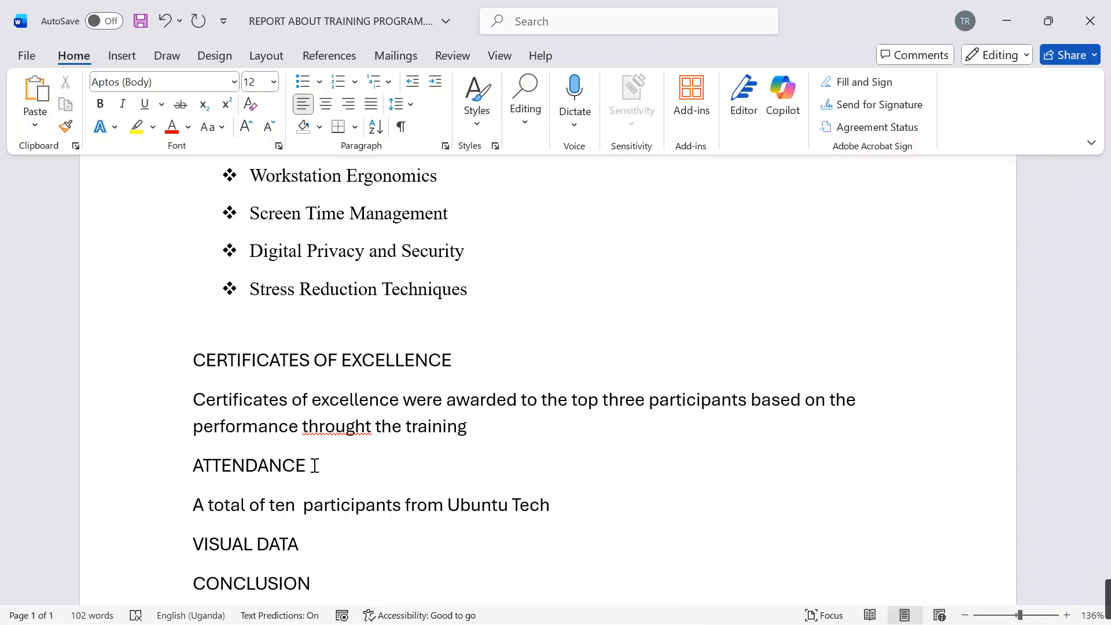
pyautogui.write('Academy')
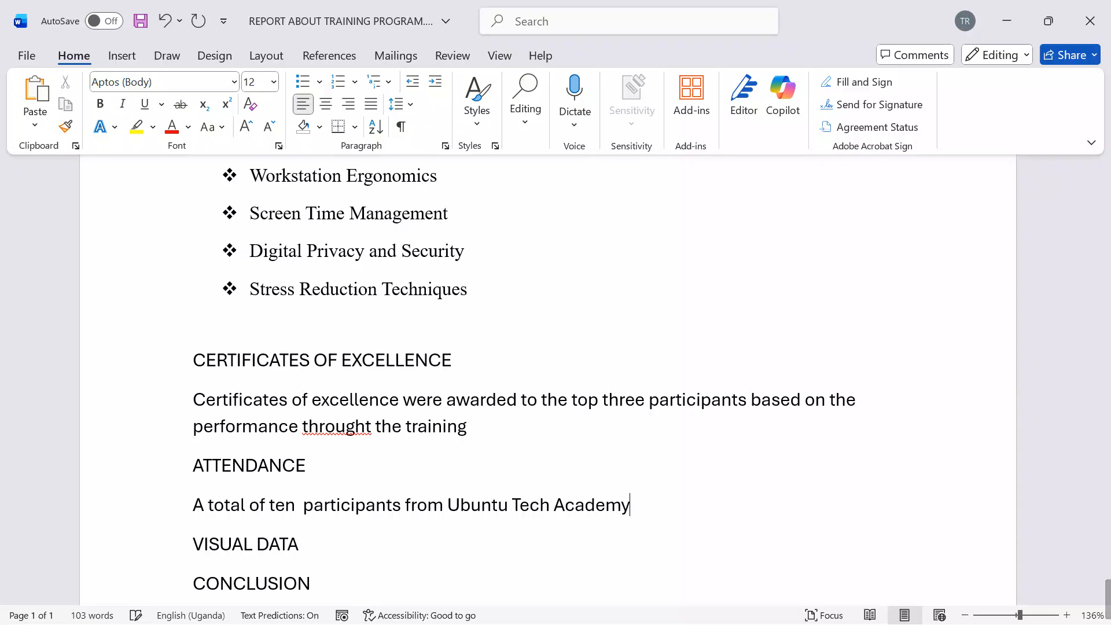
pyautogui.write(' were trained f')
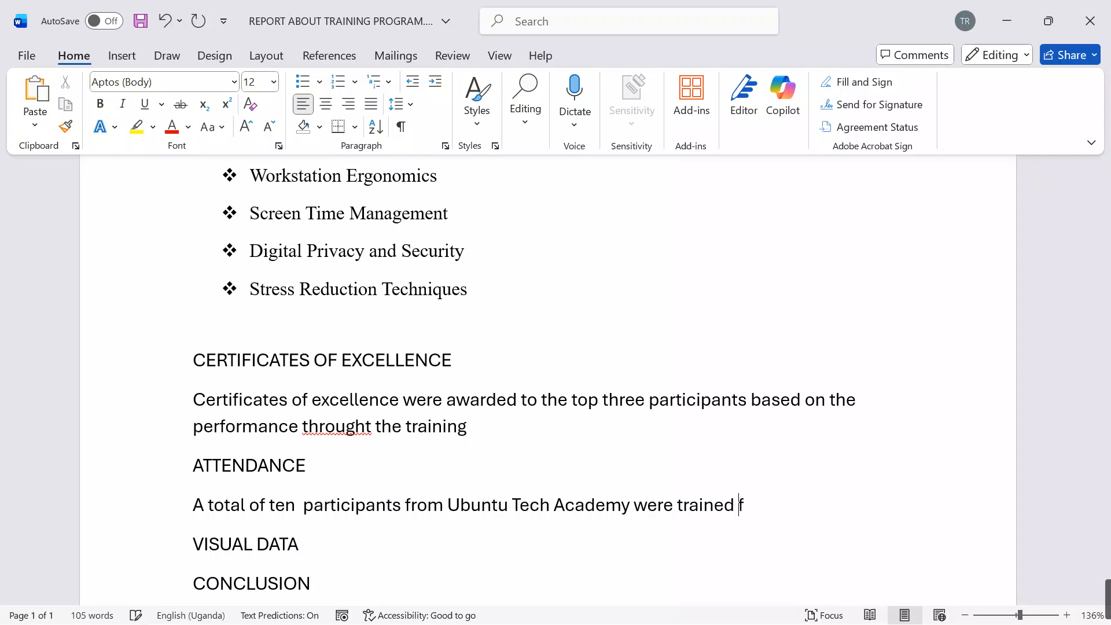
pyautogui.write('ro five dfays')
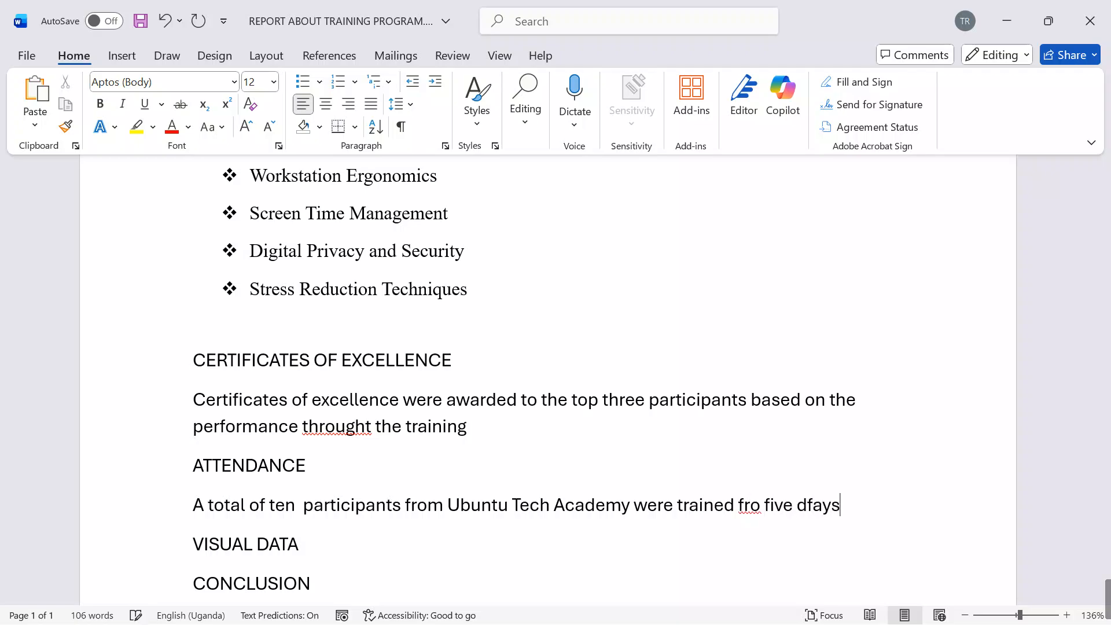
# Step: Complete the attendance sentence with "were trained fro five days"
pyautogui.press('BackSpace')
pyautogui.press('BackSpace')
pyautogui.press('BackSpace')
pyautogui.press('BackSpace')
pyautogui.write('ays')
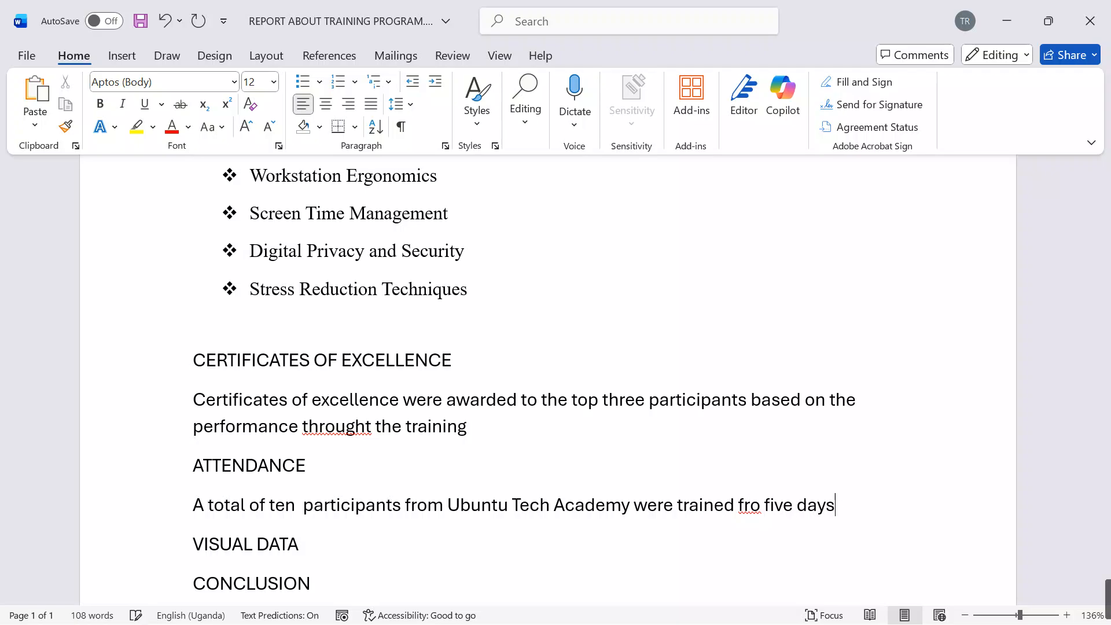
pyautogui.write('. tjough ')
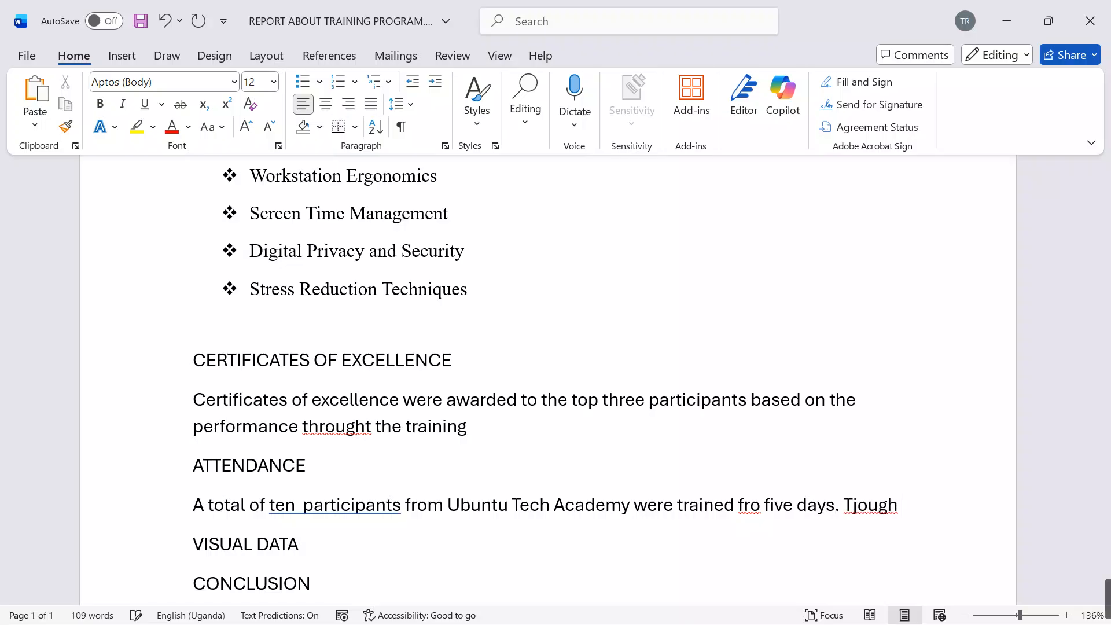
pyautogui.write('some train')
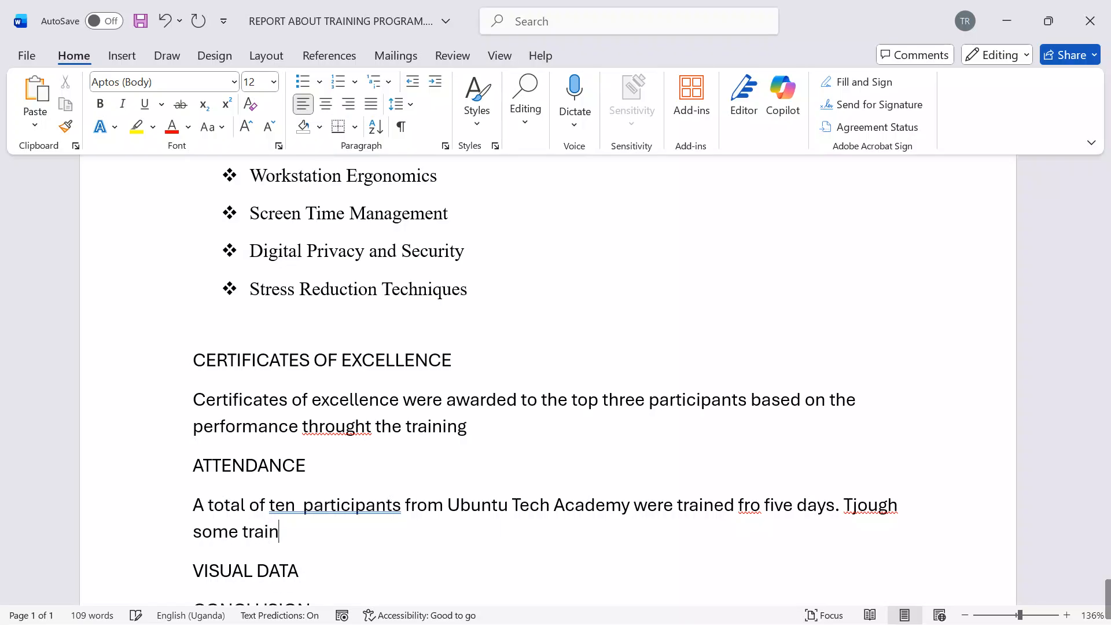
pyautogui.write('ees never')
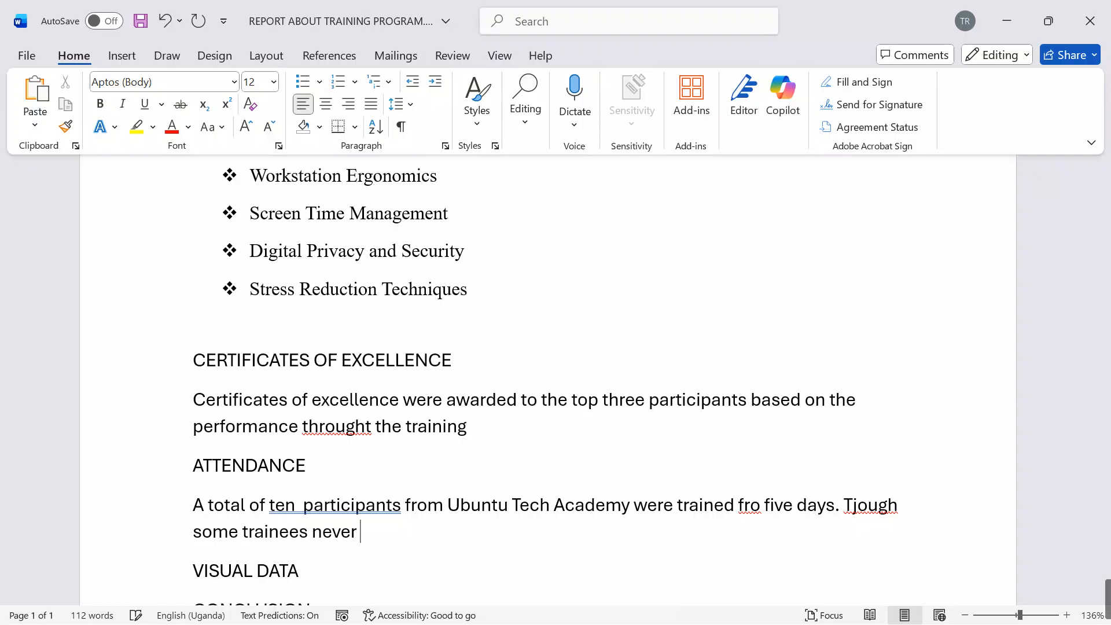
pyautogui.write(' attended')
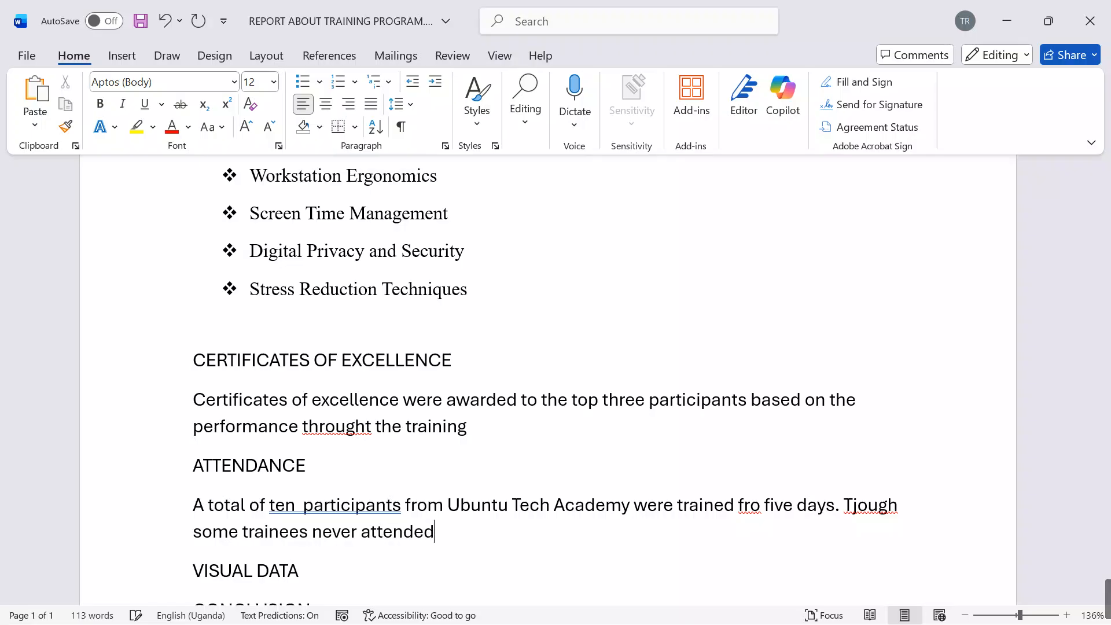
pyautogui.write(' all the fdays')
# Step: End the attendance sentence with a full stop and add "Tjough some trainees never attended all the days"
pyautogui.press('BackSpace')
pyautogui.press('BackSpace')
pyautogui.press('BackSpace')
pyautogui.press('BackSpace')
pyautogui.press('BackSpace')
pyautogui.write('days')
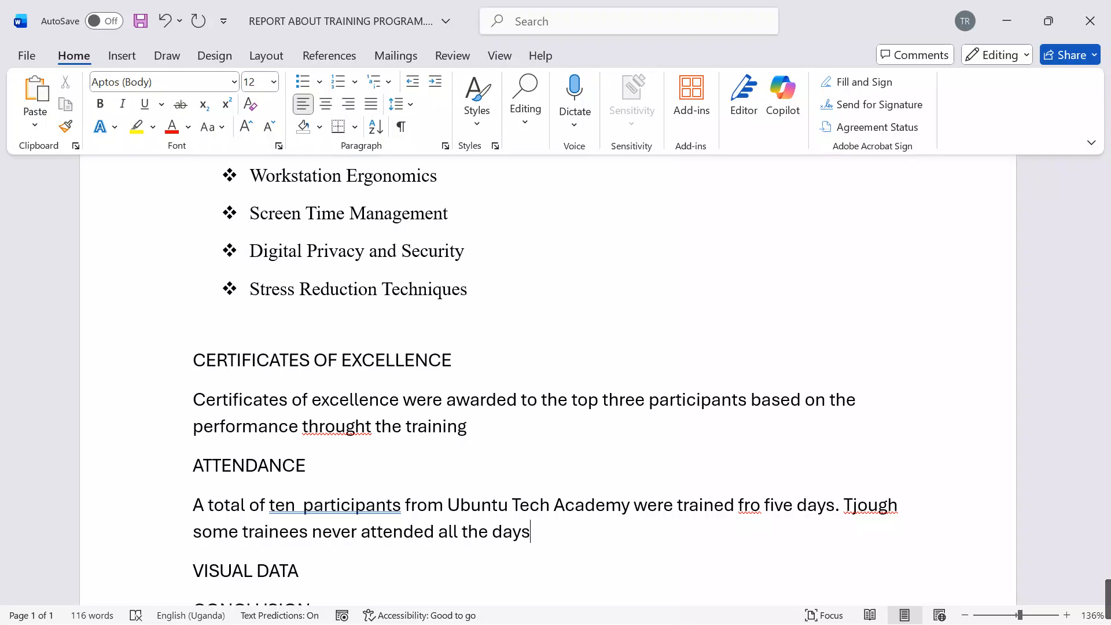
# Step: Insert an empty paragraph under the VISUAL DATA heading and another under the CONCLUSION heading
pyautogui.scroll(-5, 516, 441)
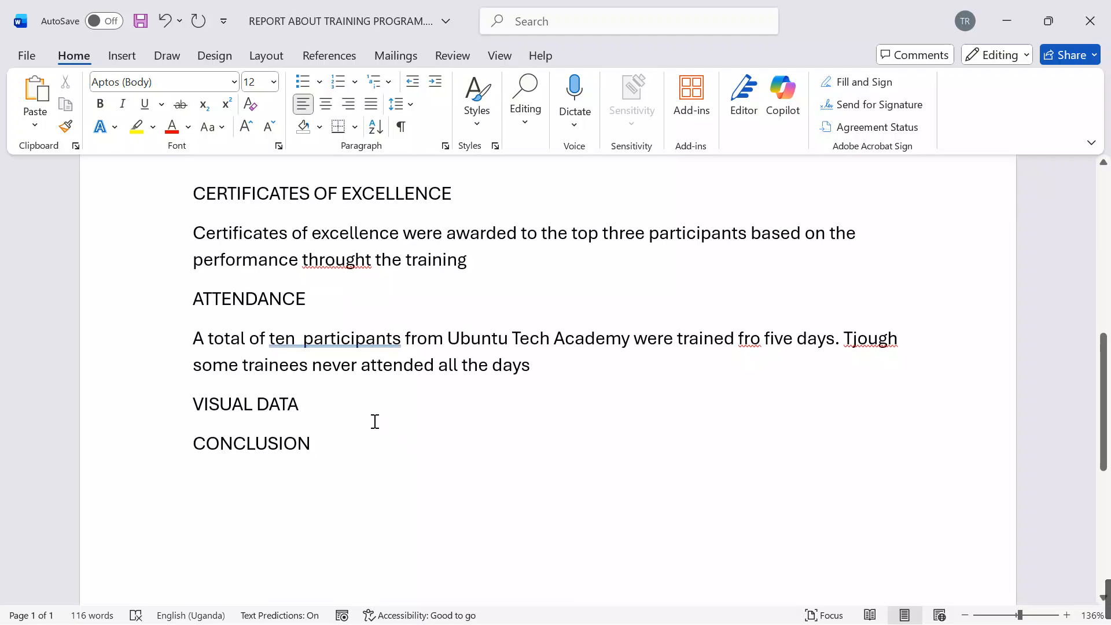
pyautogui.click(375, 421)
pyautogui.press('Return')
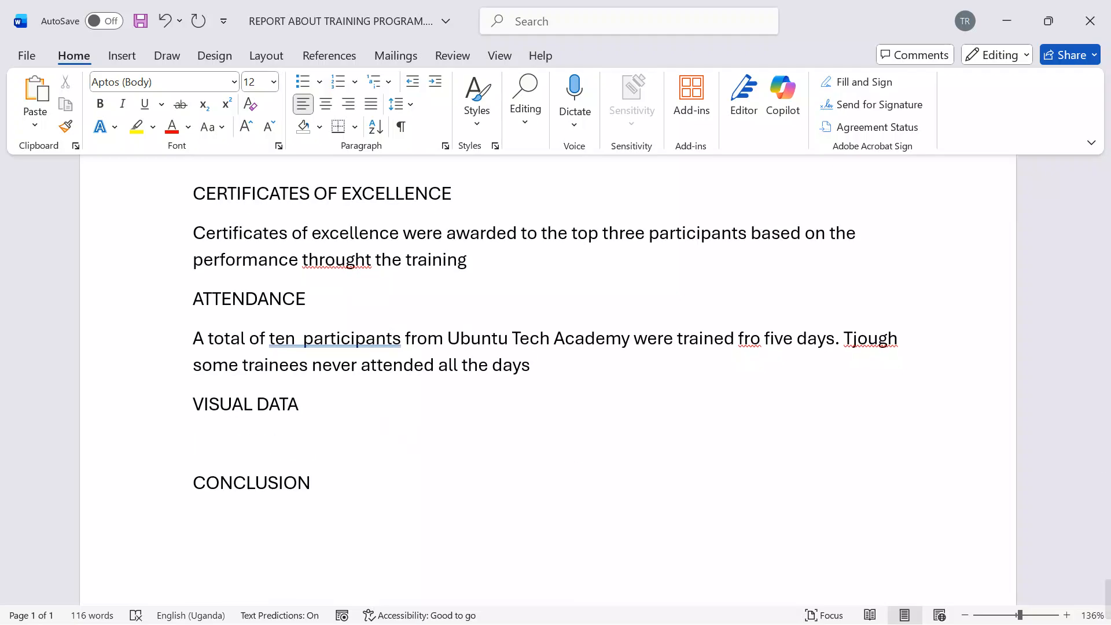
pyautogui.click(342, 507)
pyautogui.press('Return')
# Step: Copy the text below the Summary and Key Takeaways heading in Training_Presentation_Content.docx and paste it under CONCLUSION in the report
pyautogui.moveTo(516, 623)
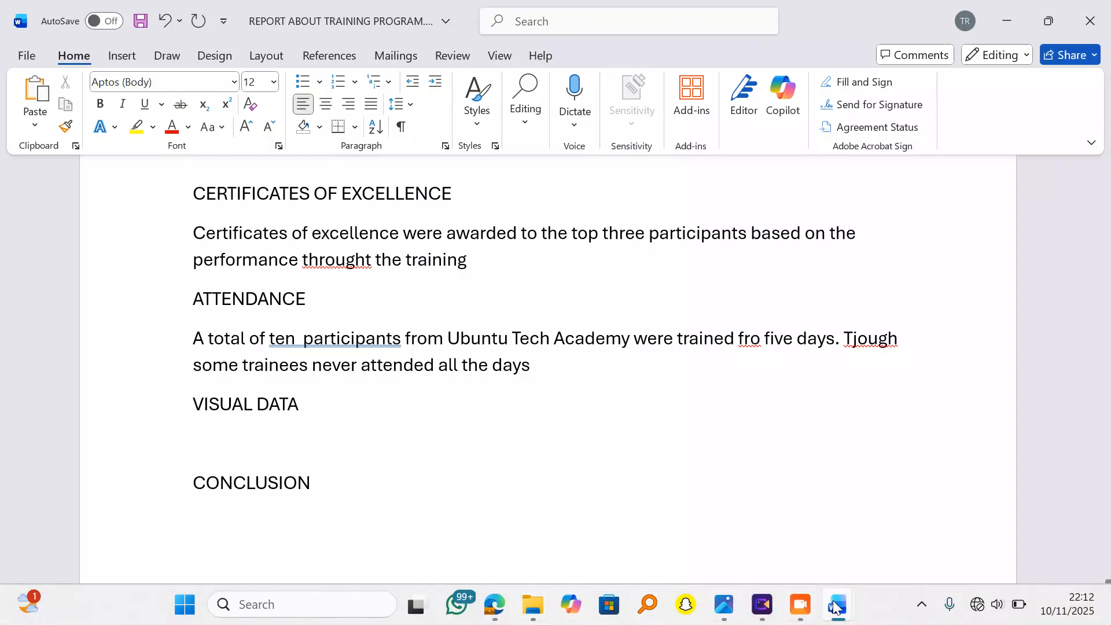
pyautogui.moveTo(837, 604)
pyautogui.click(931, 509)
pyautogui.scroll(-10, 554, 423)
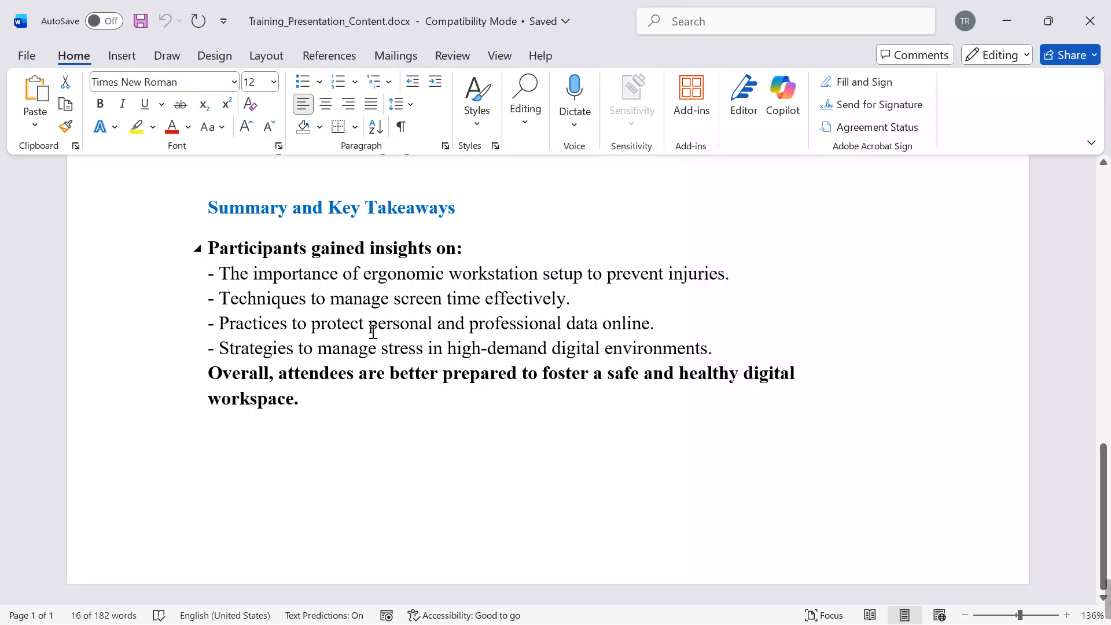
pyautogui.moveTo(328, 403); pyautogui.dragTo(215, 260)
pyautogui.hotkey('ctrl', 'c')
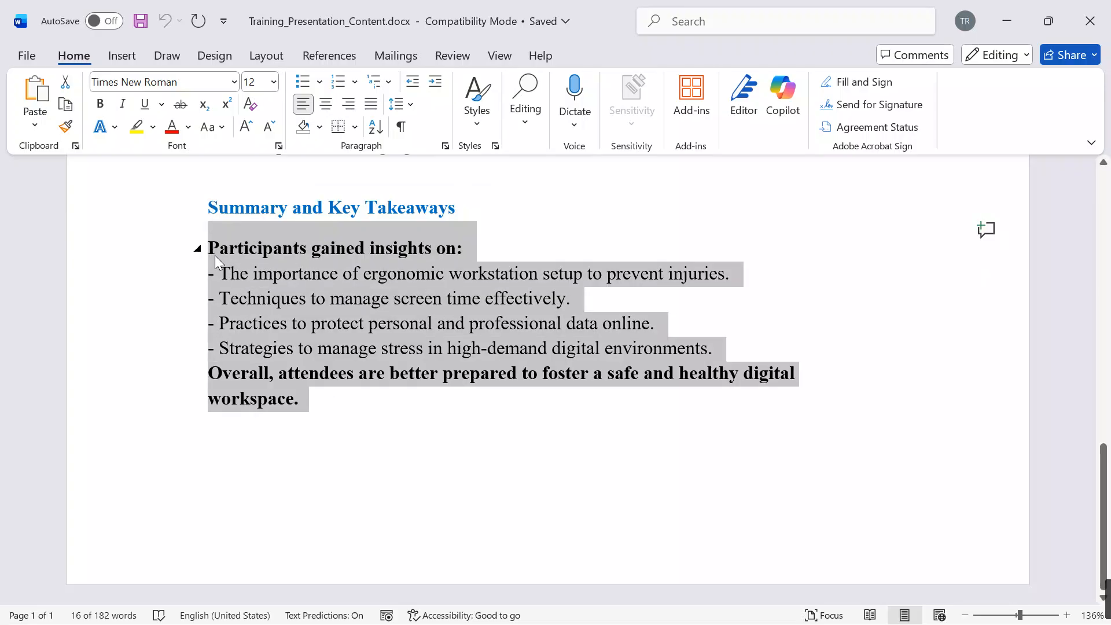
pyautogui.click(1011, 22)
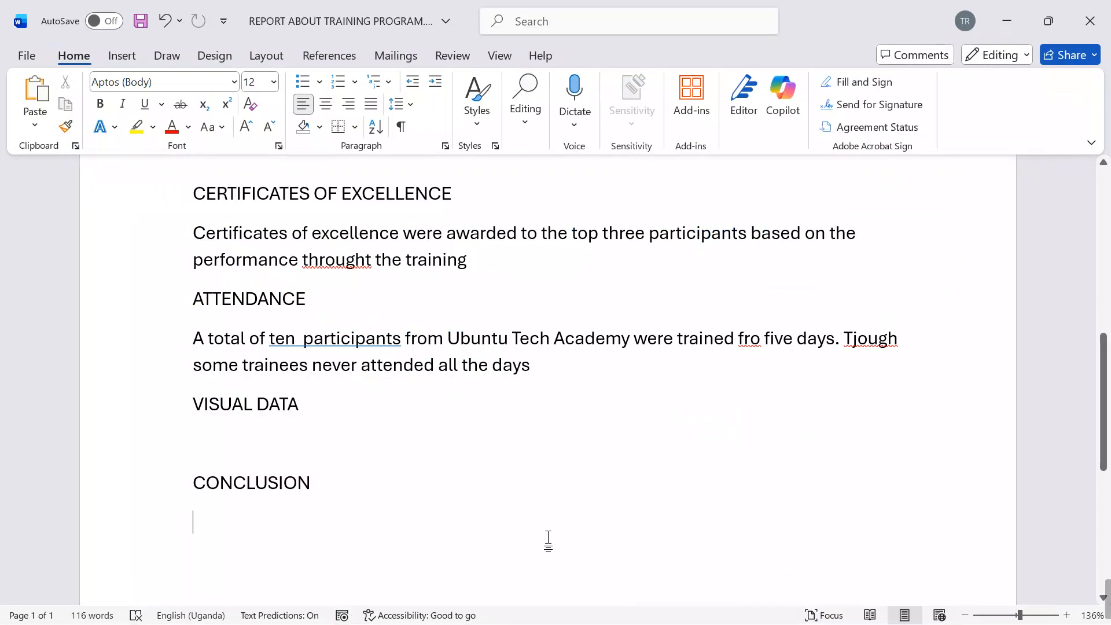
pyautogui.hotkey('ctrl', 'v')
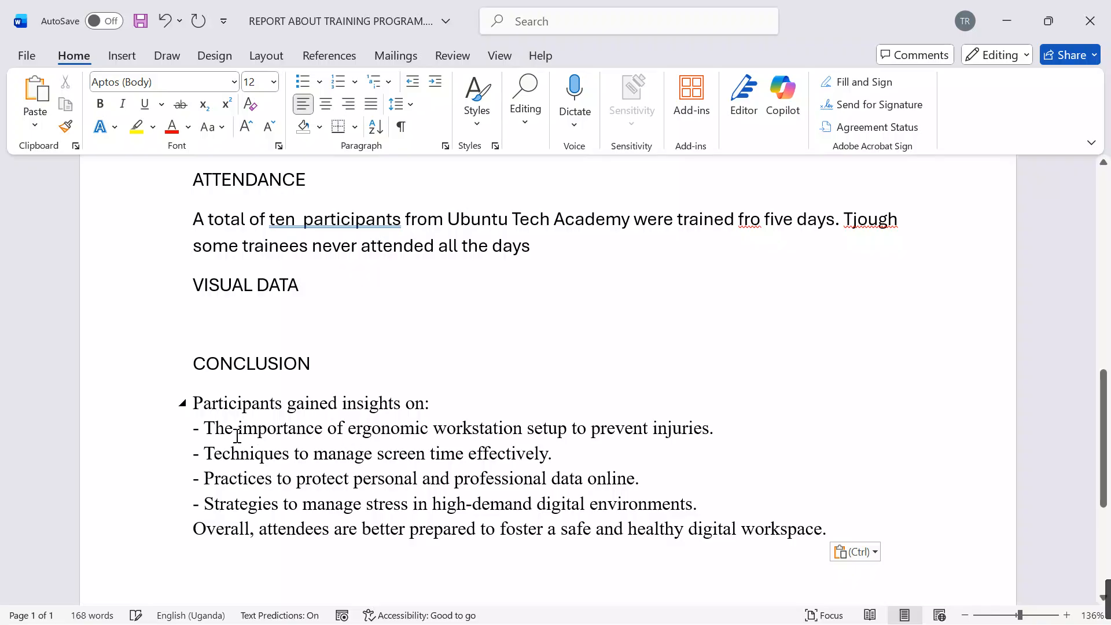
# Step: Set the font of the entire report to Arial Narrow
pyautogui.scroll(10, 645, 411)
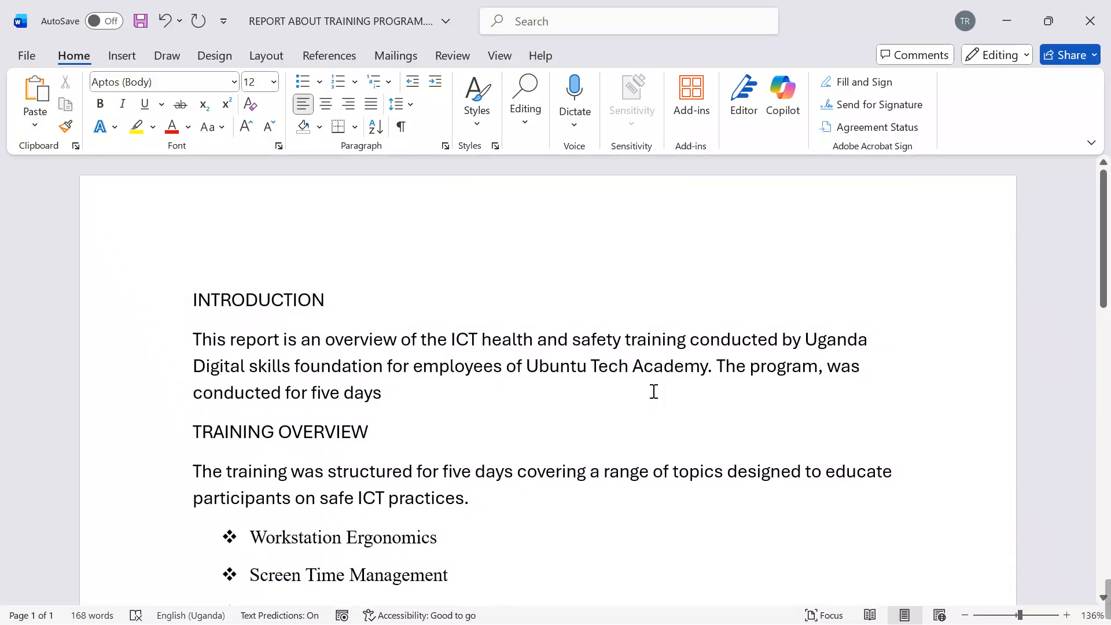
pyautogui.scroll(-10, 654, 391)
pyautogui.scroll(10, 654, 392)
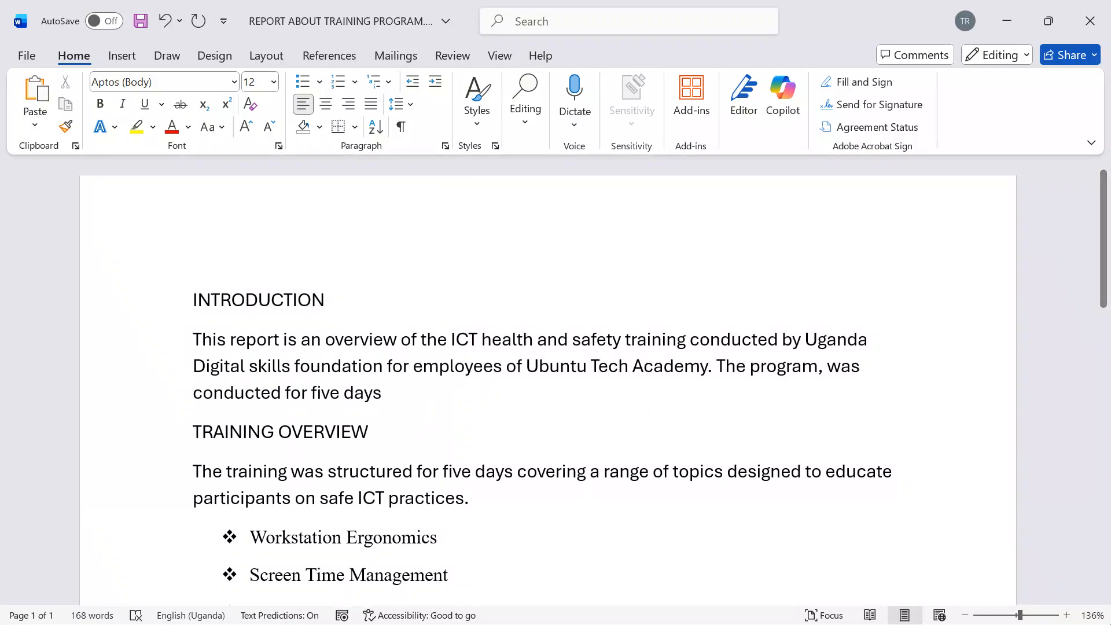
pyautogui.scroll(-4, 507, 416)
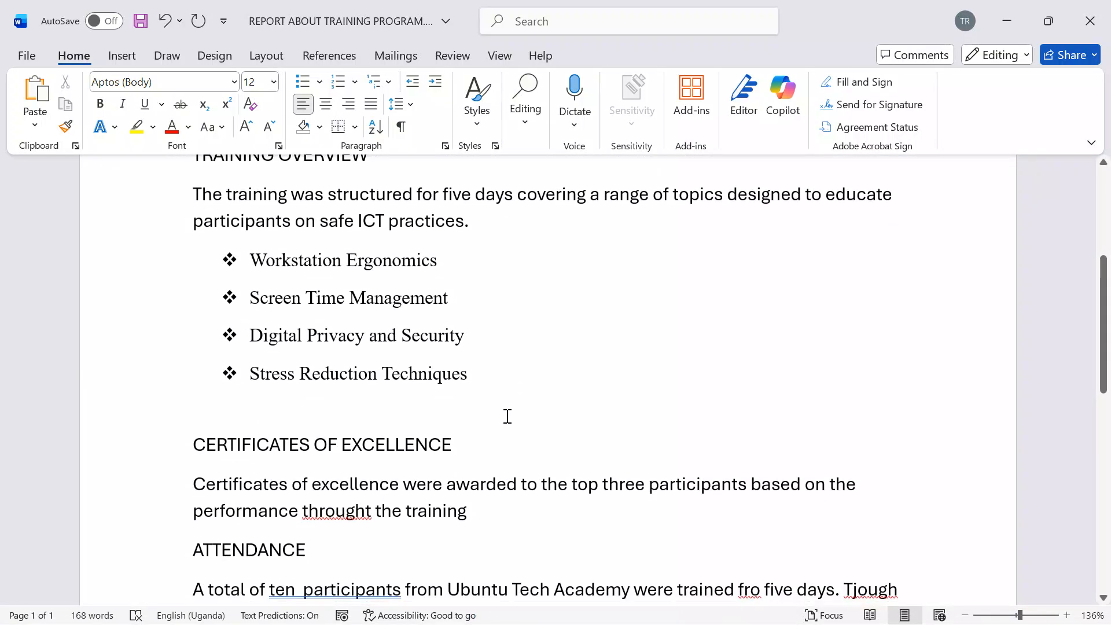
pyautogui.scroll(4, 508, 416)
pyautogui.hotkey('ctrl', 'a')
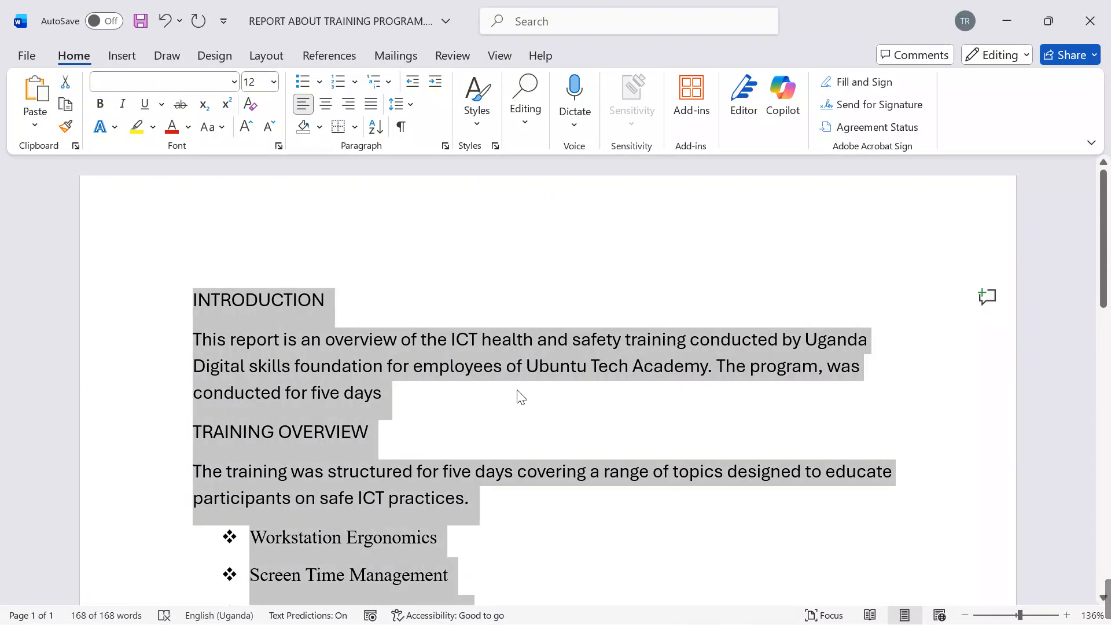
pyautogui.click(171, 87)
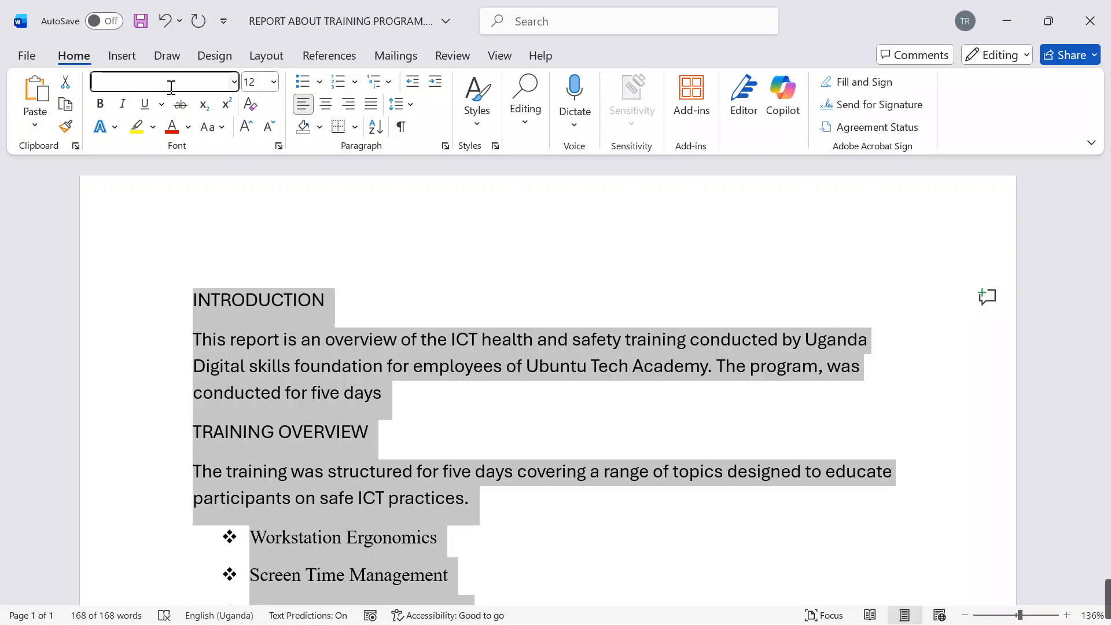
pyautogui.write('Arial Narrow')
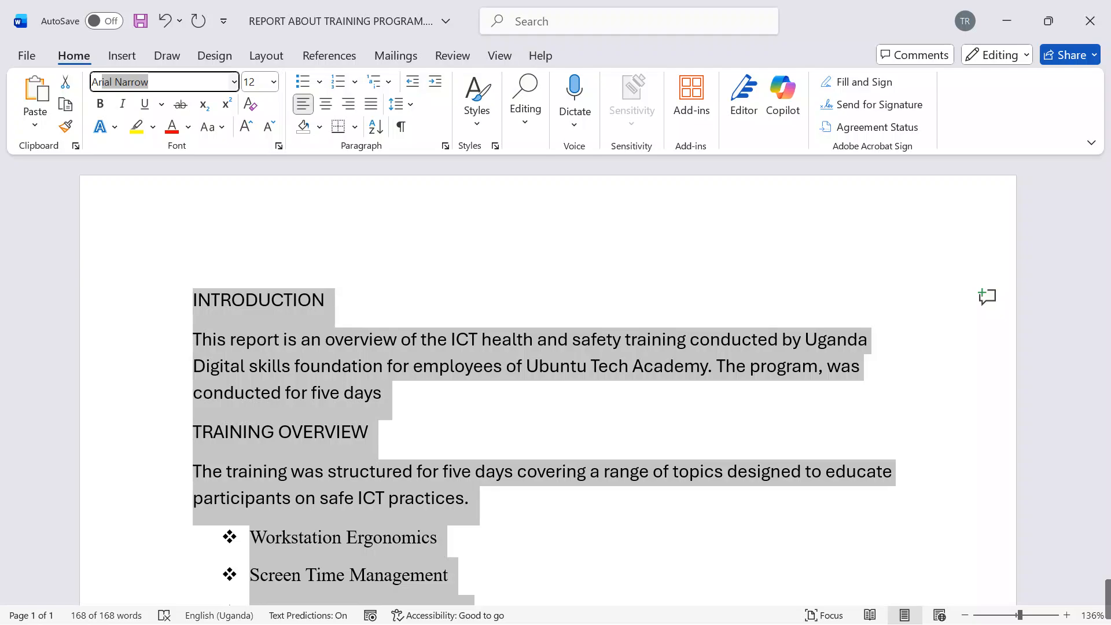
pyautogui.press('Return')
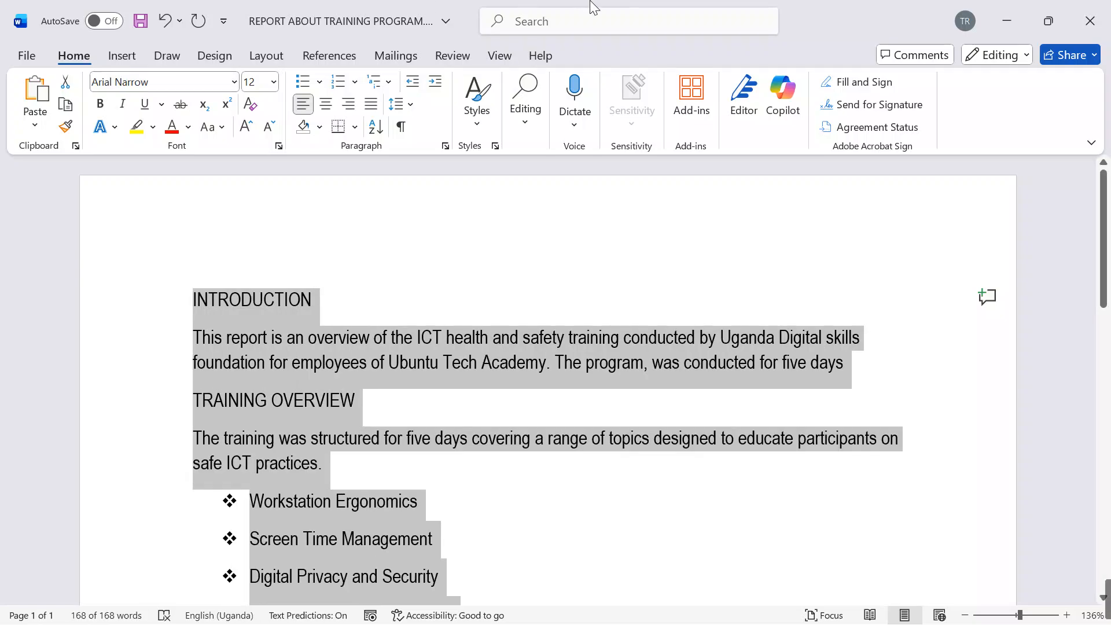
# Step: Set the whole report to font size 12 with 1.5 line spacing
pyautogui.click(262, 81)
pyautogui.write('1')
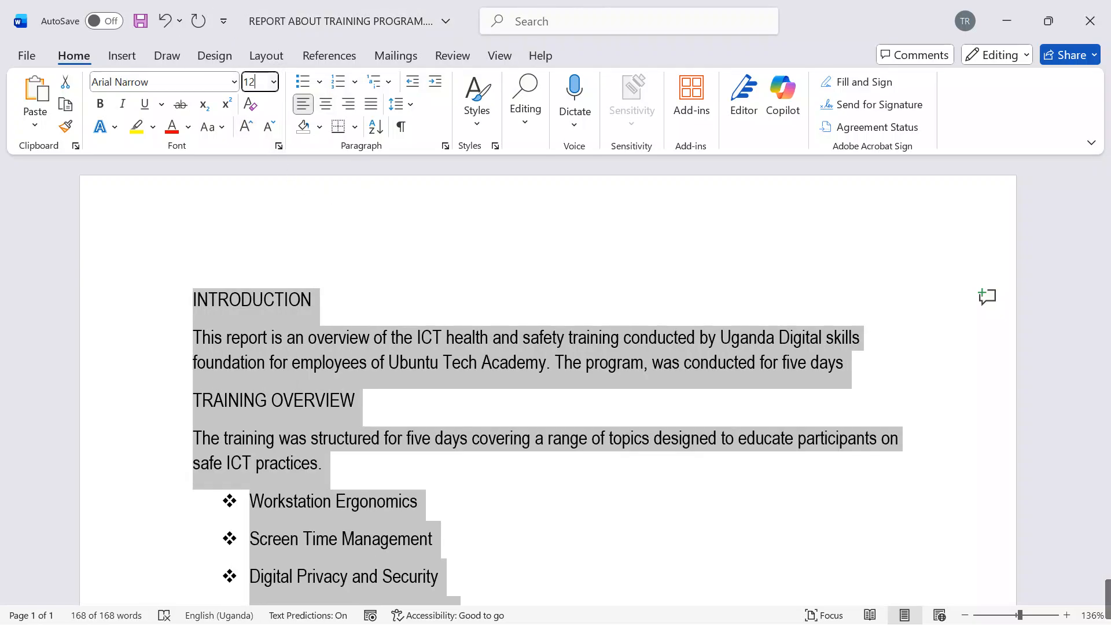
pyautogui.press('Return')
pyautogui.click(408, 105)
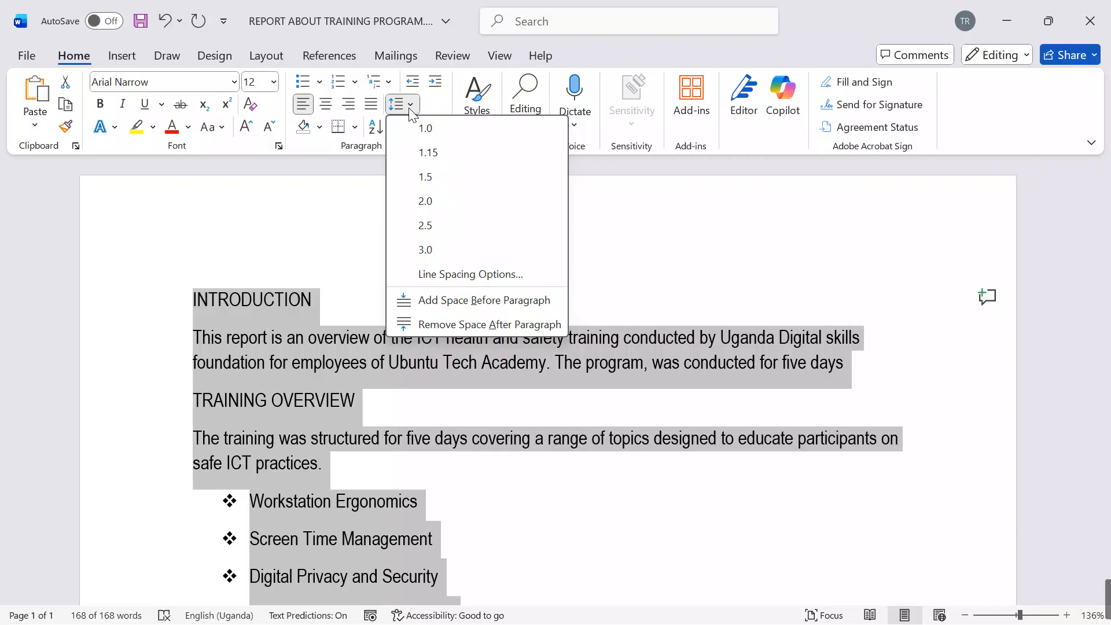
pyautogui.click(428, 177)
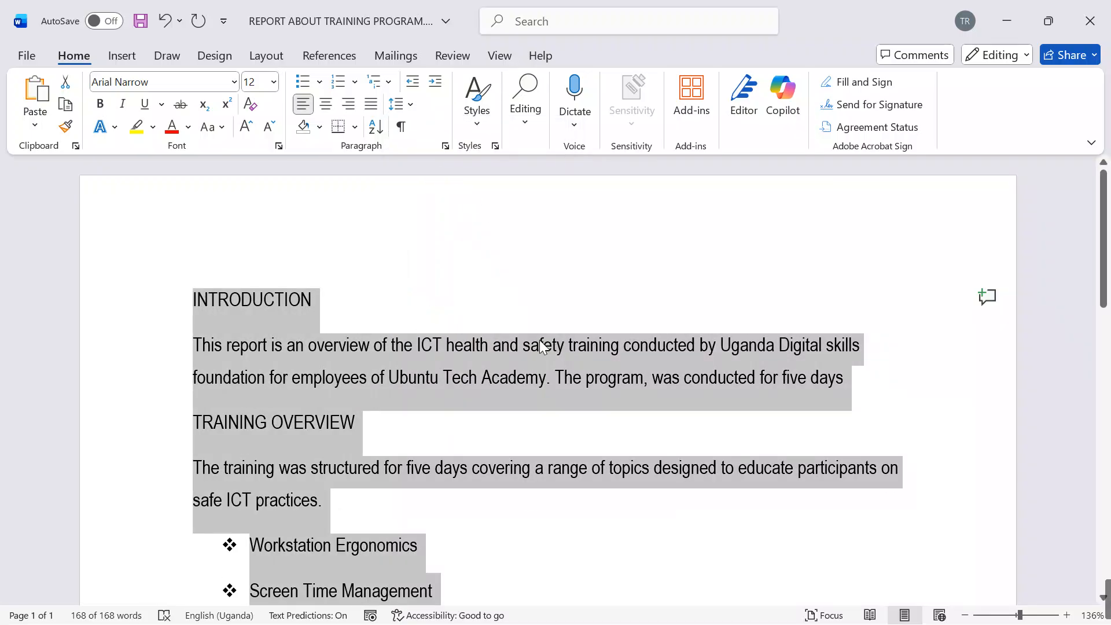
# Step: Remove the empty paragraph between the Stress Reduction Techniques bullet and the CERTIFICATES OF EXCELLENCE heading
pyautogui.scroll(-5, 589, 425)
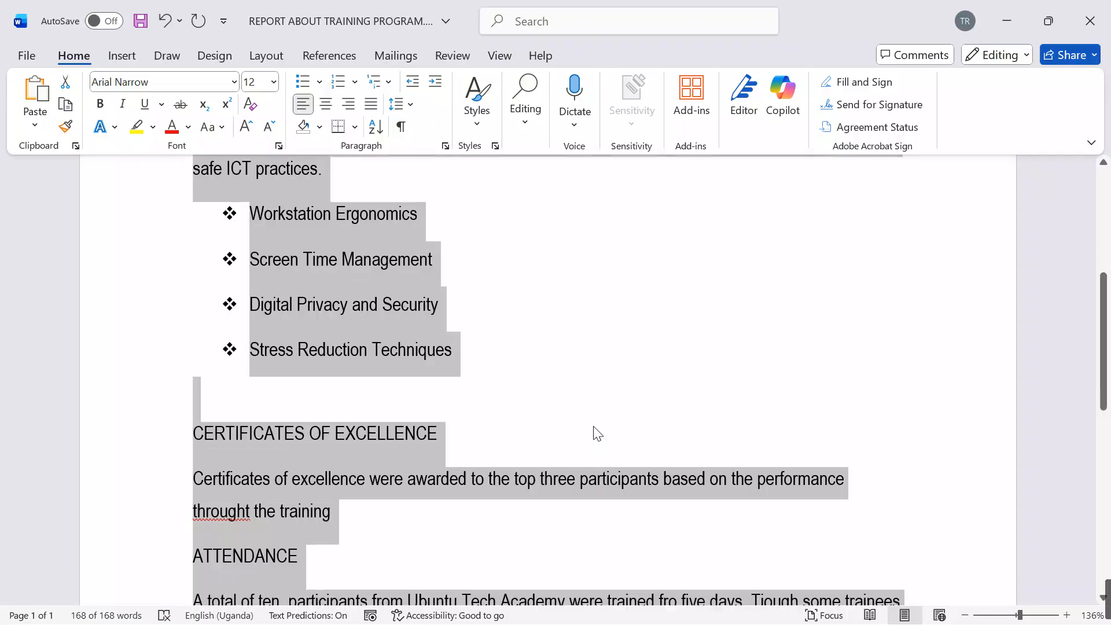
pyautogui.click(295, 403)
pyautogui.press('BackSpace')
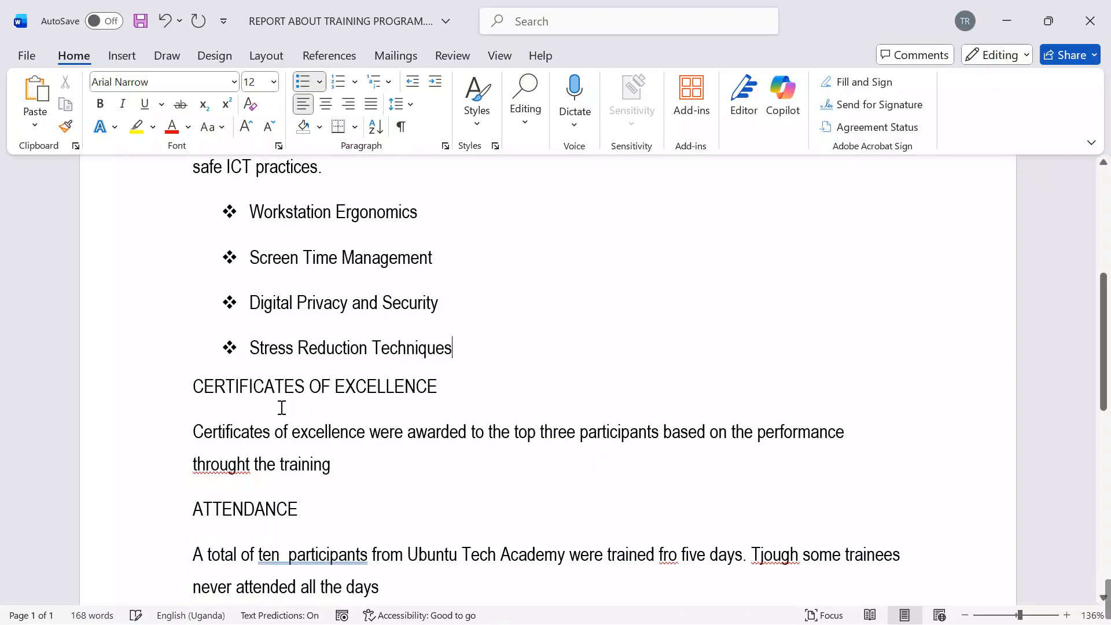
# Step: Open the workbook UPDATED DATA FOR TRAINEES.xlsx from the ITEM ONE folder in File Explorer
pyautogui.scroll(5, 607, 366)
pyautogui.scroll(-10, 517, 373)
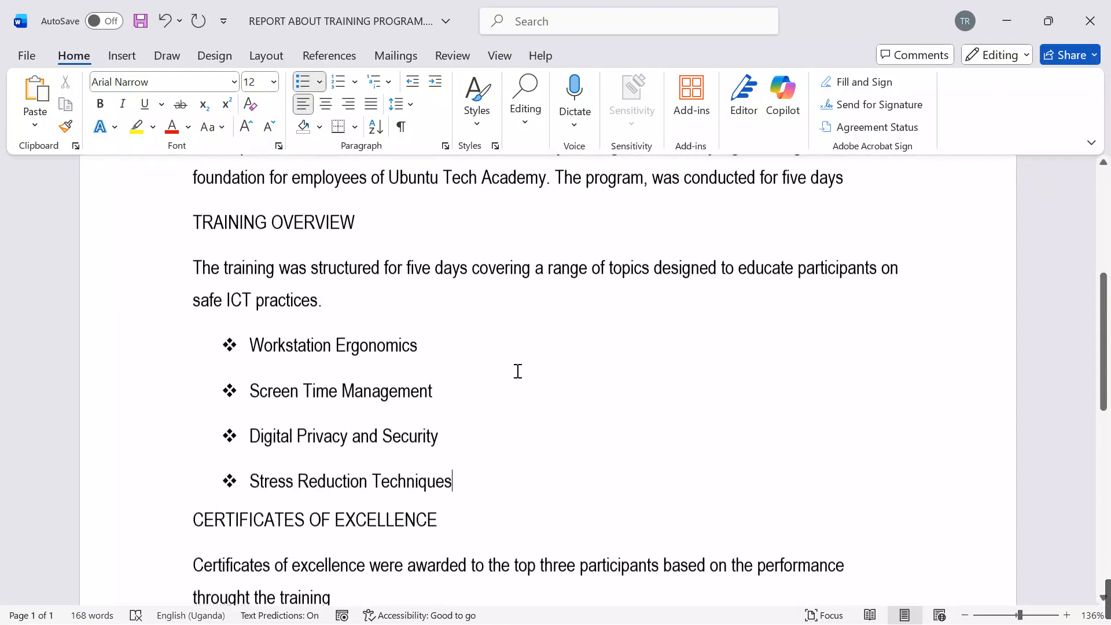
pyautogui.scroll(-4, 521, 375)
pyautogui.scroll(6, 510, 369)
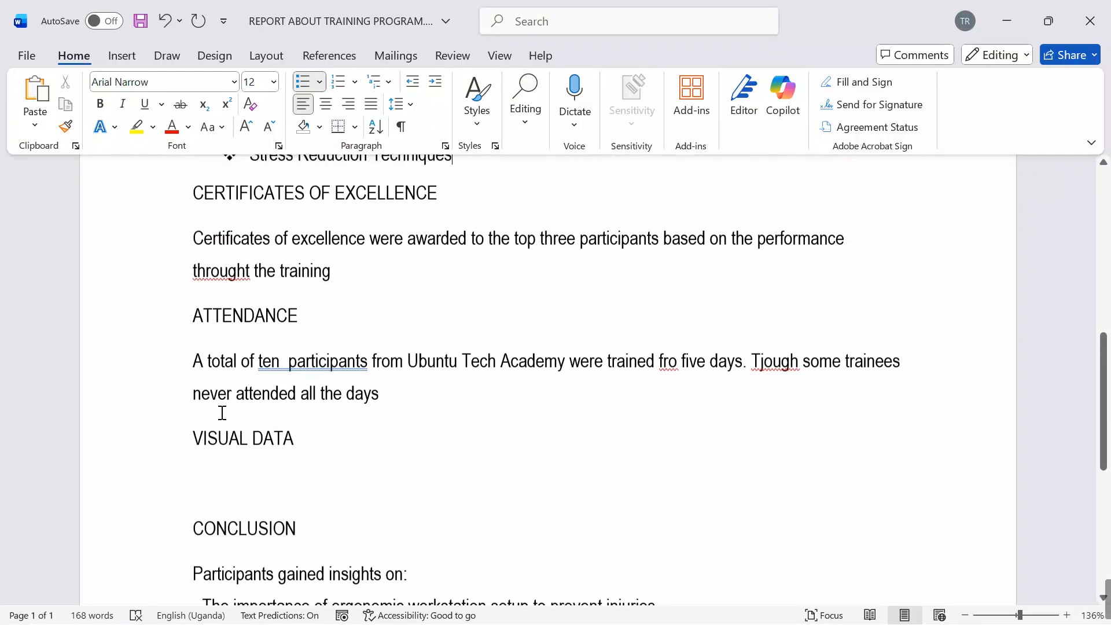
pyautogui.click(204, 495)
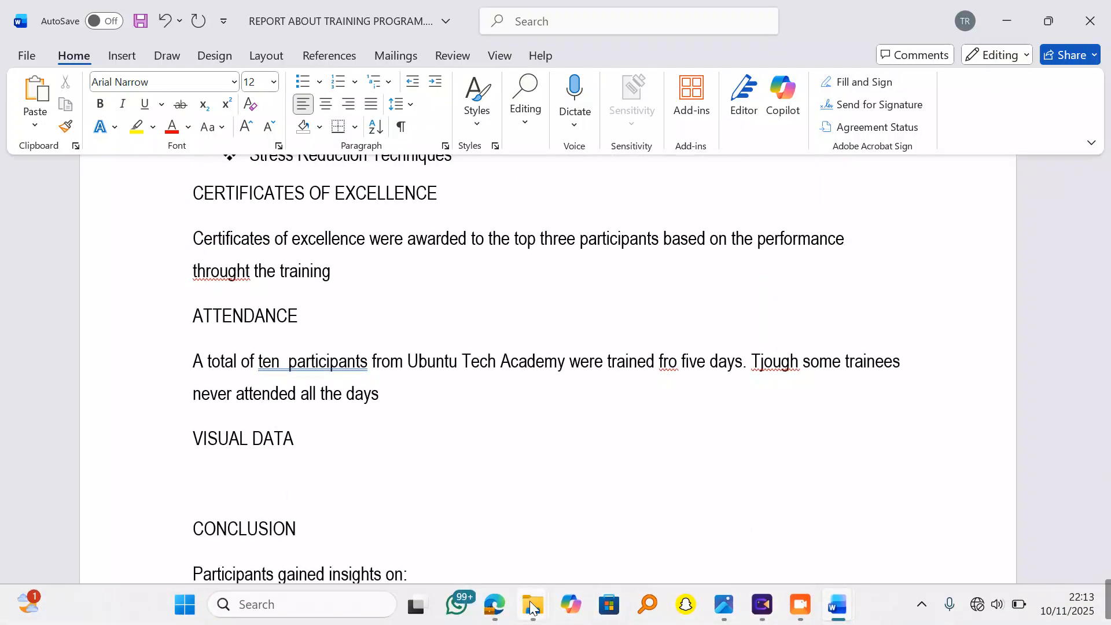
pyautogui.moveTo(532, 607)
pyautogui.click(689, 540)
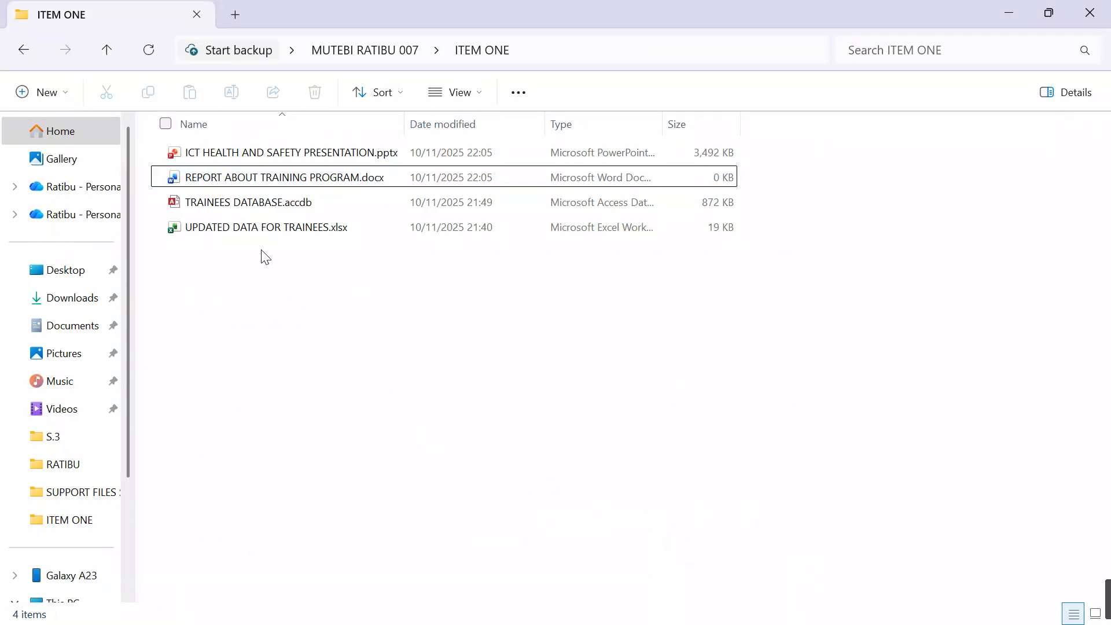
pyautogui.doubleClick(255, 228)
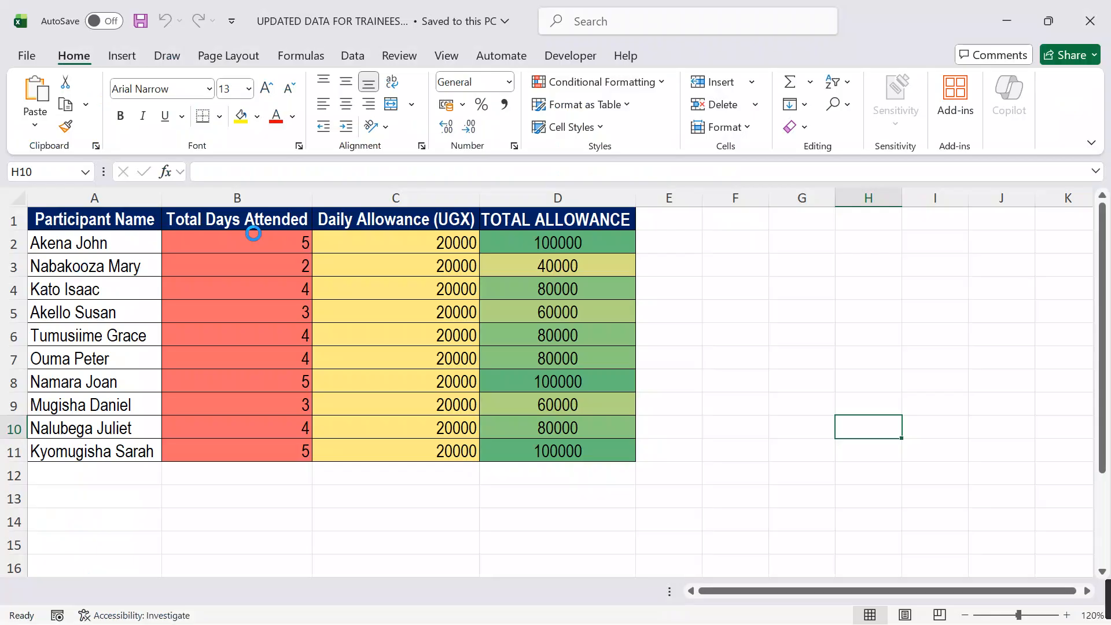
pyautogui.click(367, 537)
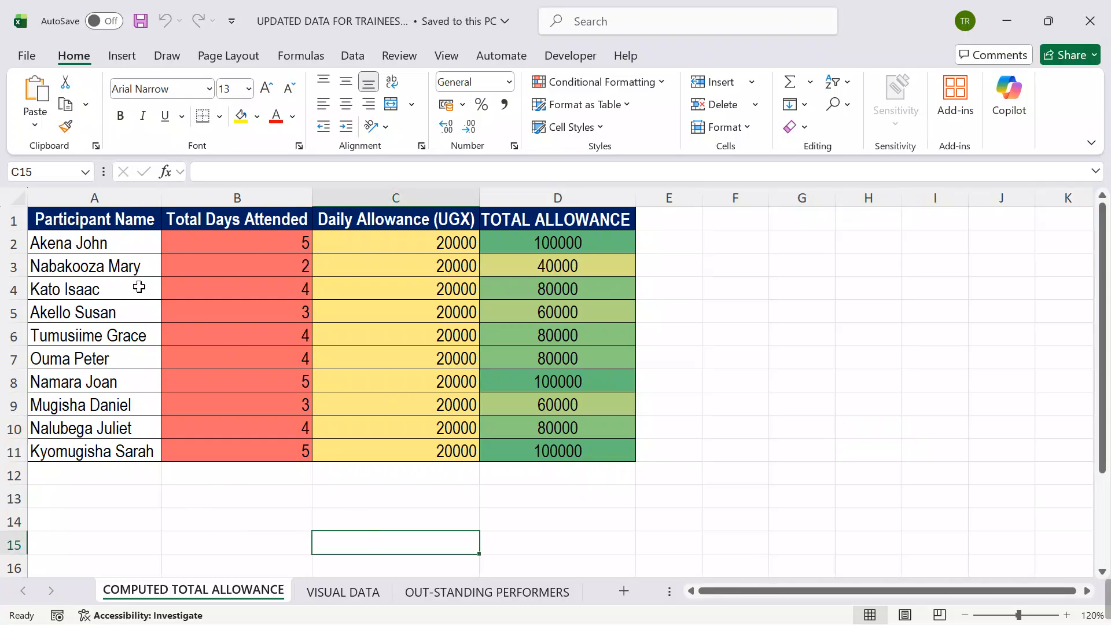
pyautogui.click(742, 380)
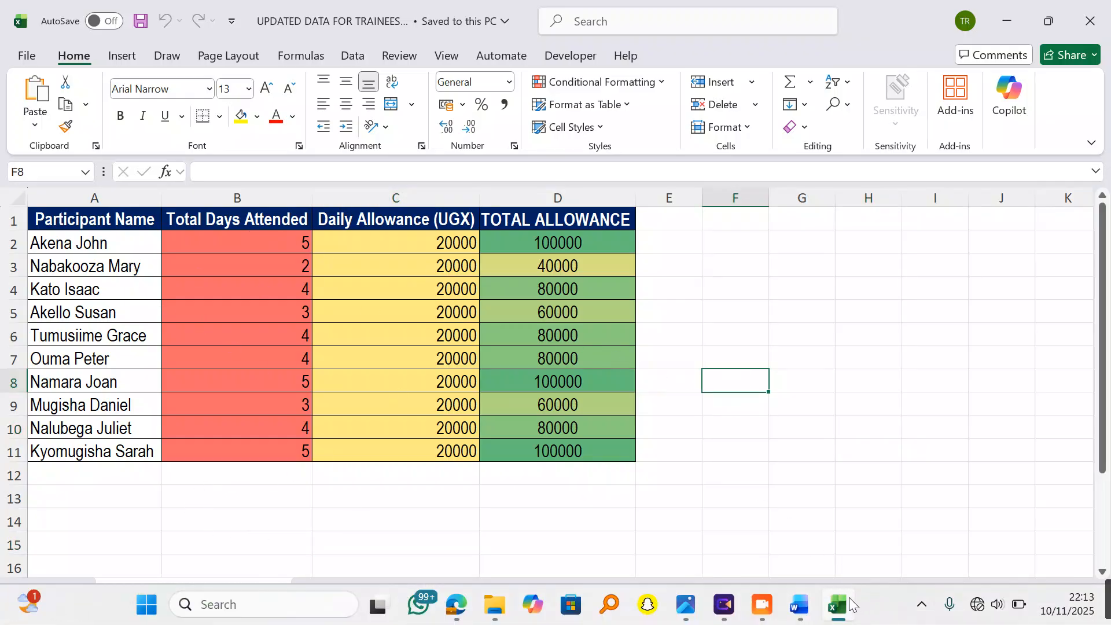
# Step: Copy the table A1:D11 from the COMPUTED TOTAL ALLOWANCE sheet and paste it under VISUAL DATA in the Word report
pyautogui.moveTo(93, 219); pyautogui.dragTo(545, 454)
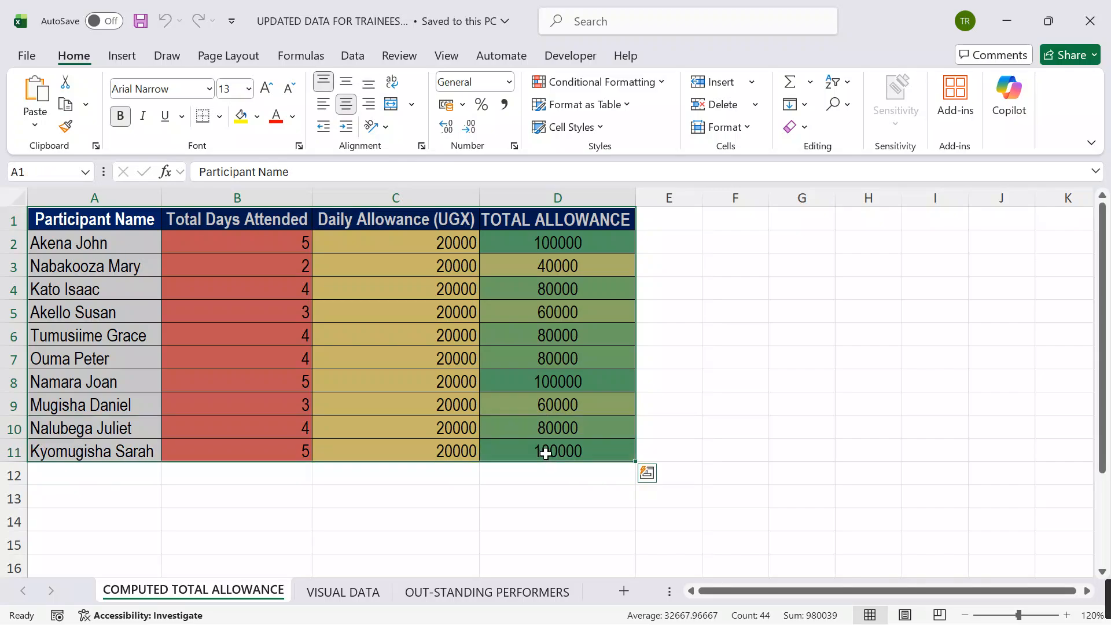
pyautogui.hotkey('ctrl', 'c')
pyautogui.click(1006, 21)
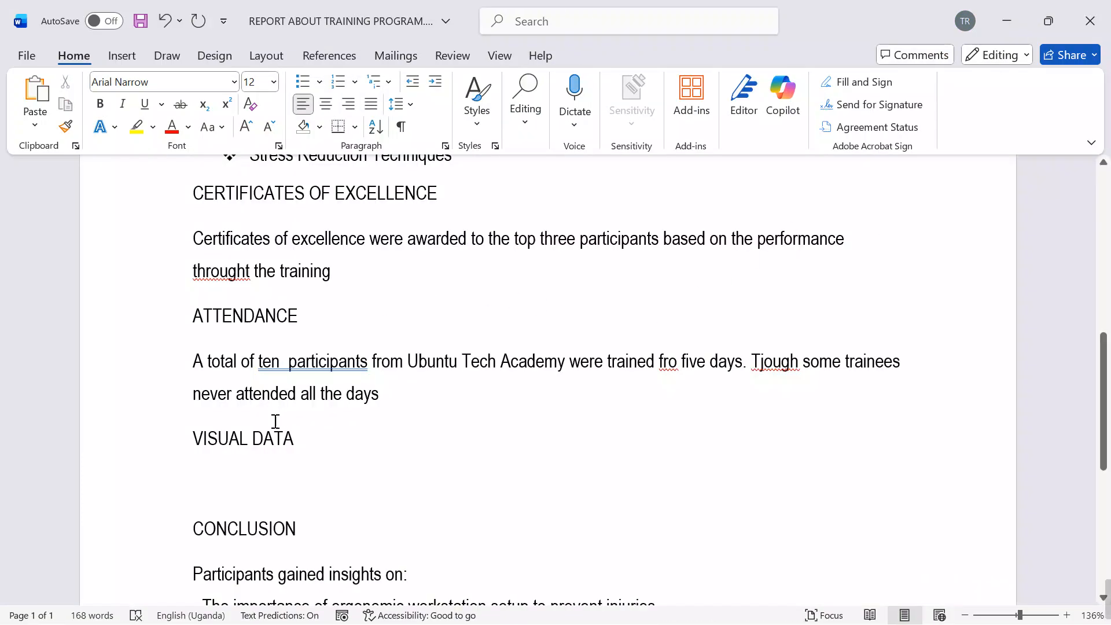
pyautogui.click(244, 470)
pyautogui.hotkey('ctrl', 'v')
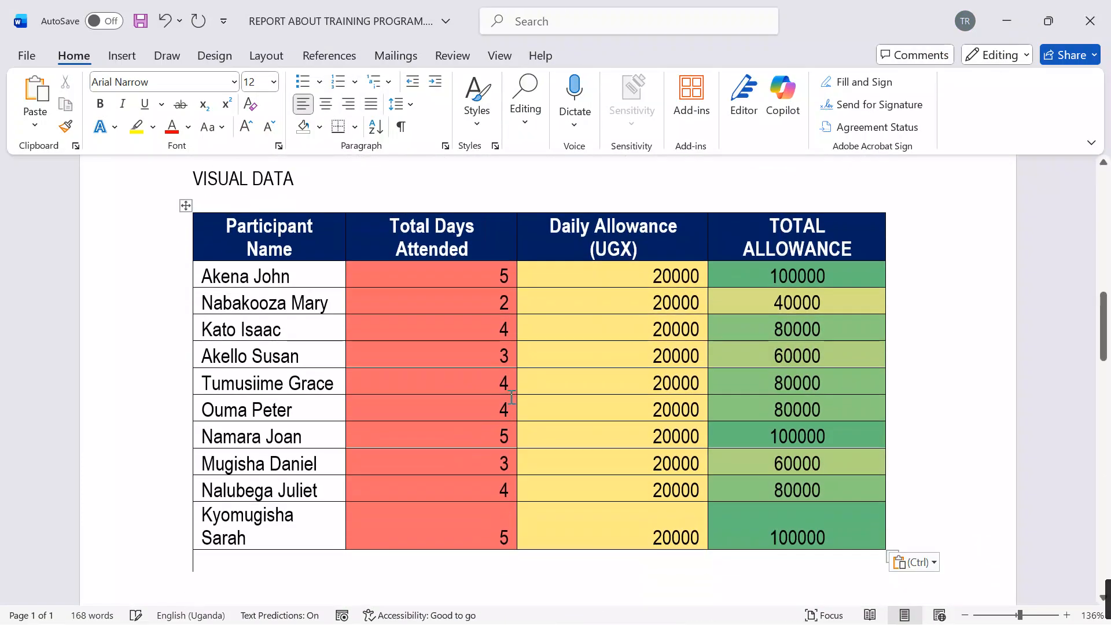
# Step: Insert an empty paragraph under the CERTIFICATES OF EXCELLENCE heading
pyautogui.scroll(5, 399, 376)
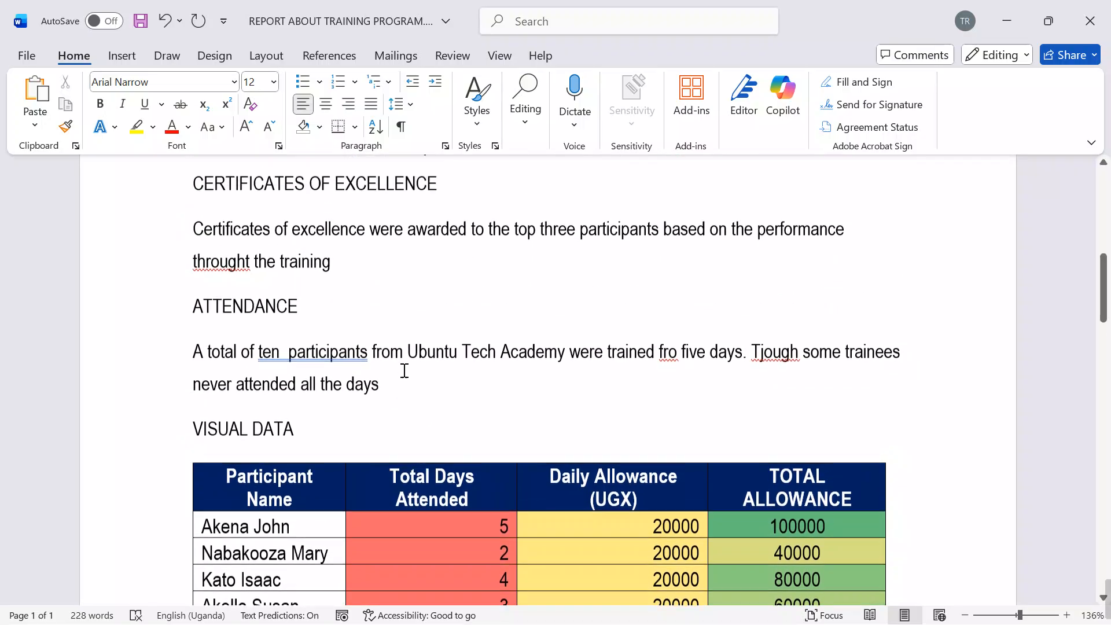
pyautogui.scroll(10, 404, 371)
pyautogui.scroll(-4, 404, 371)
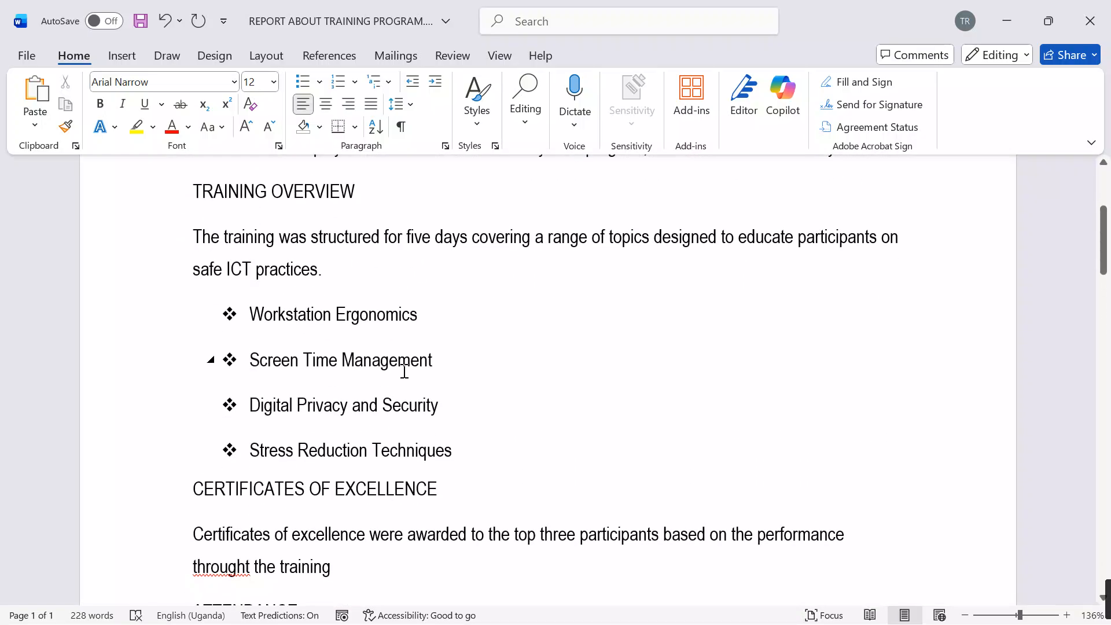
pyautogui.scroll(-3, 404, 371)
pyautogui.scroll(-16, 404, 372)
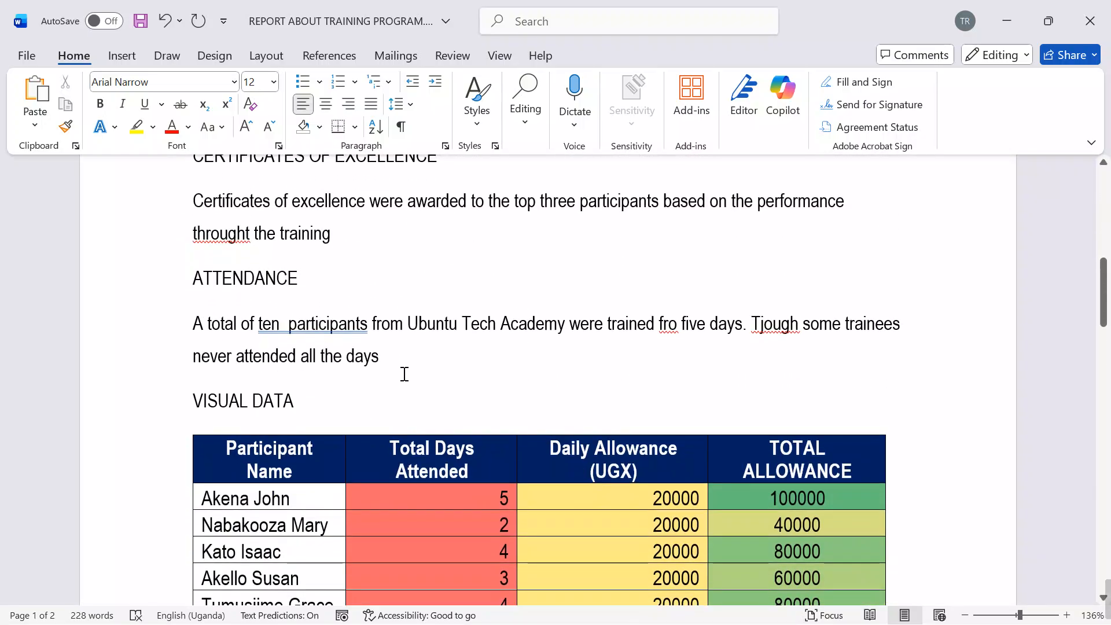
pyautogui.scroll(15, 405, 374)
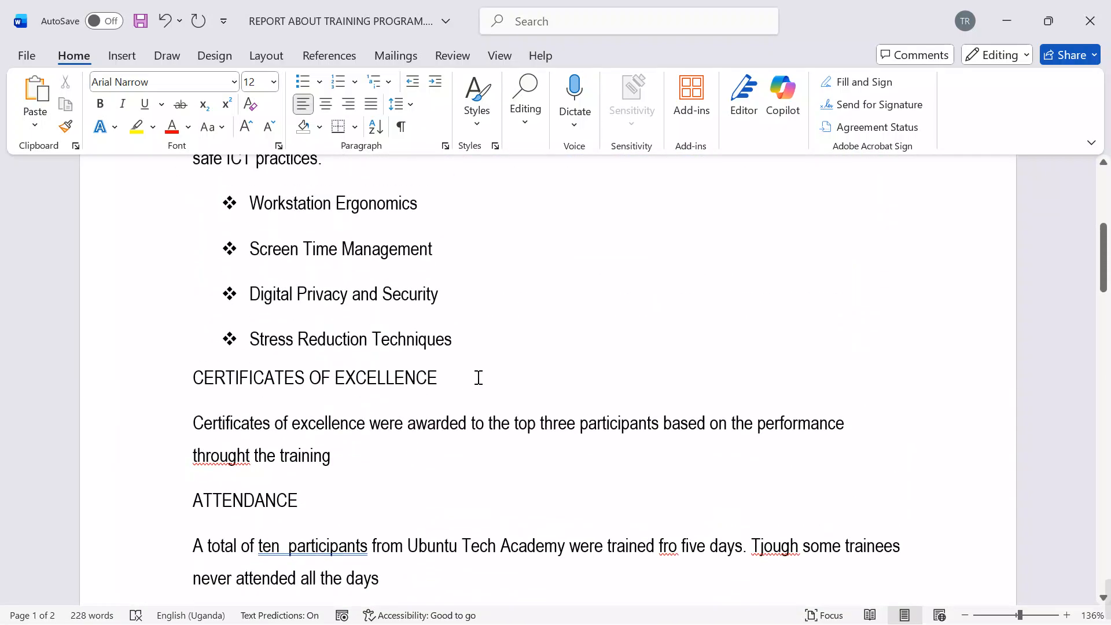
pyautogui.click(479, 377)
pyautogui.press('Return')
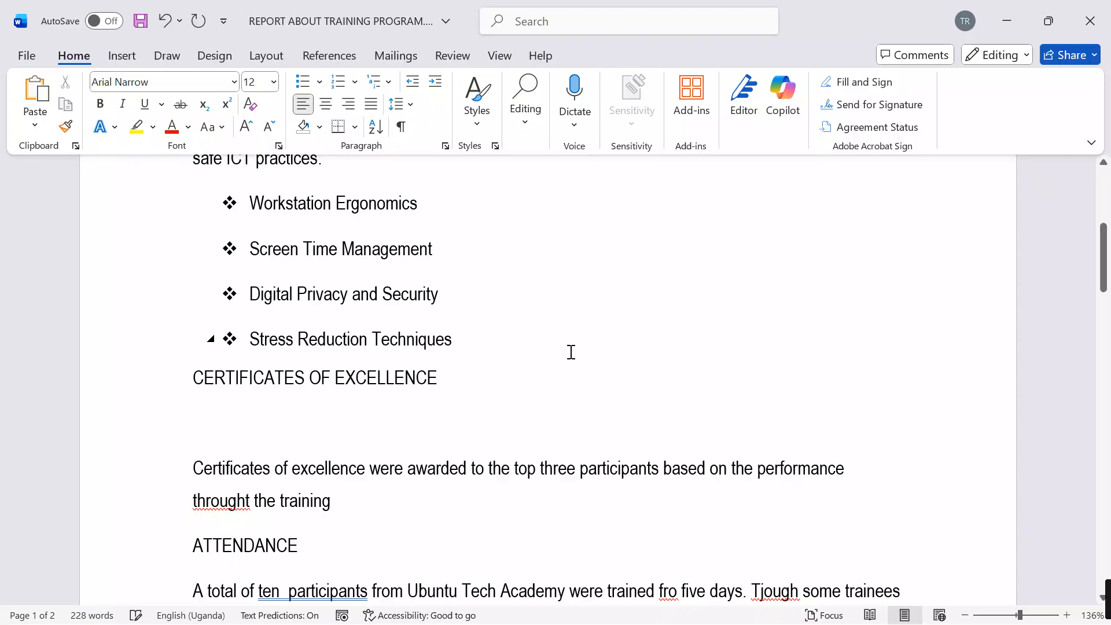
# Step: Copy the titled table from the workbook's OUT-STANDING PERFORMERS sheet in Excel and paste it under CERTIFICATES OF EXCELLENCE in the Word report
pyautogui.moveTo(848, 604)
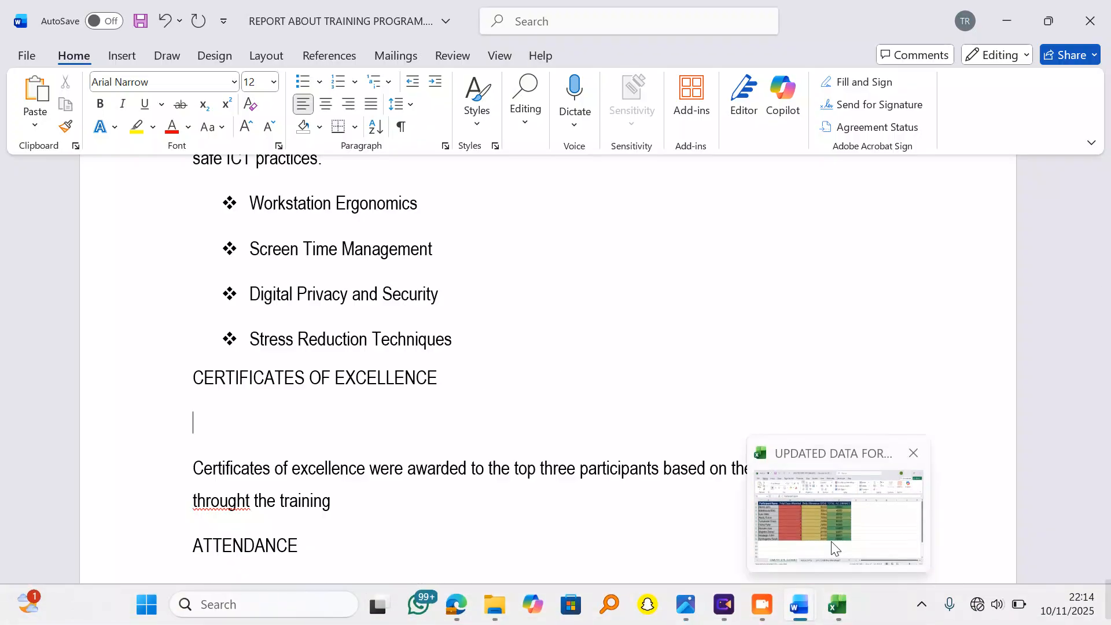
pyautogui.click(846, 541)
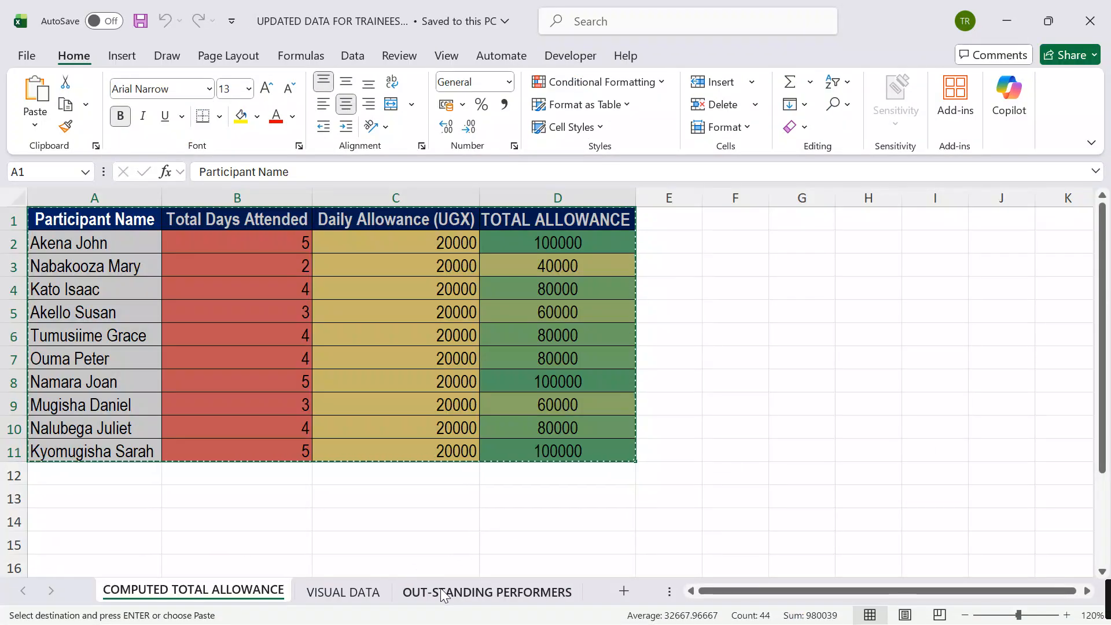
pyautogui.click(441, 594)
pyautogui.moveTo(614, 398); pyautogui.dragTo(576, 382)
pyautogui.moveTo(80, 218); pyautogui.dragTo(468, 296)
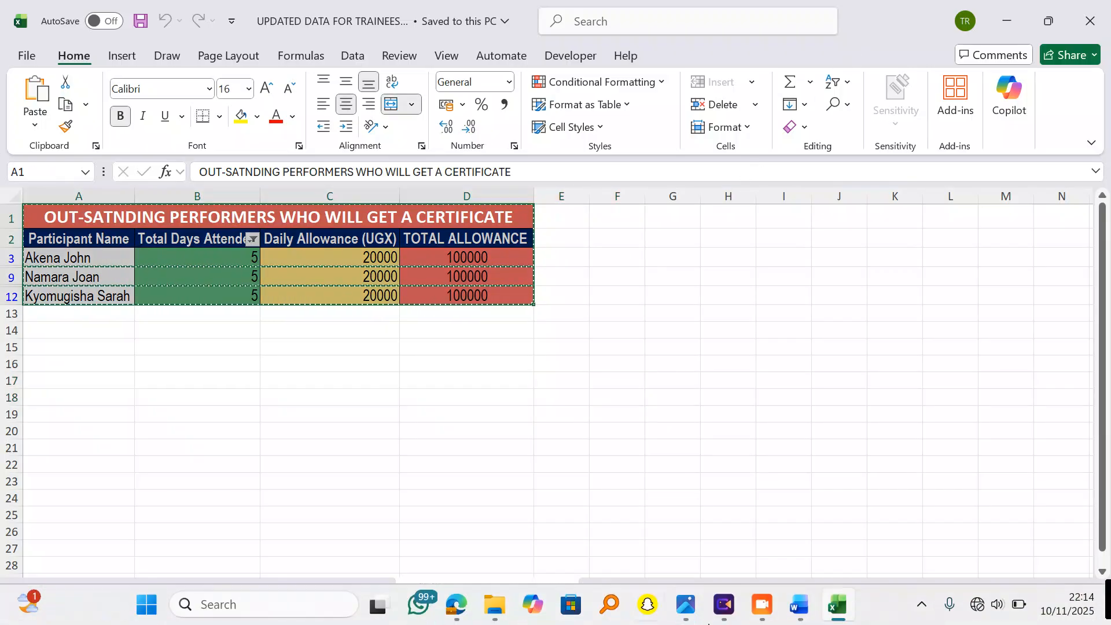
pyautogui.moveTo(808, 612)
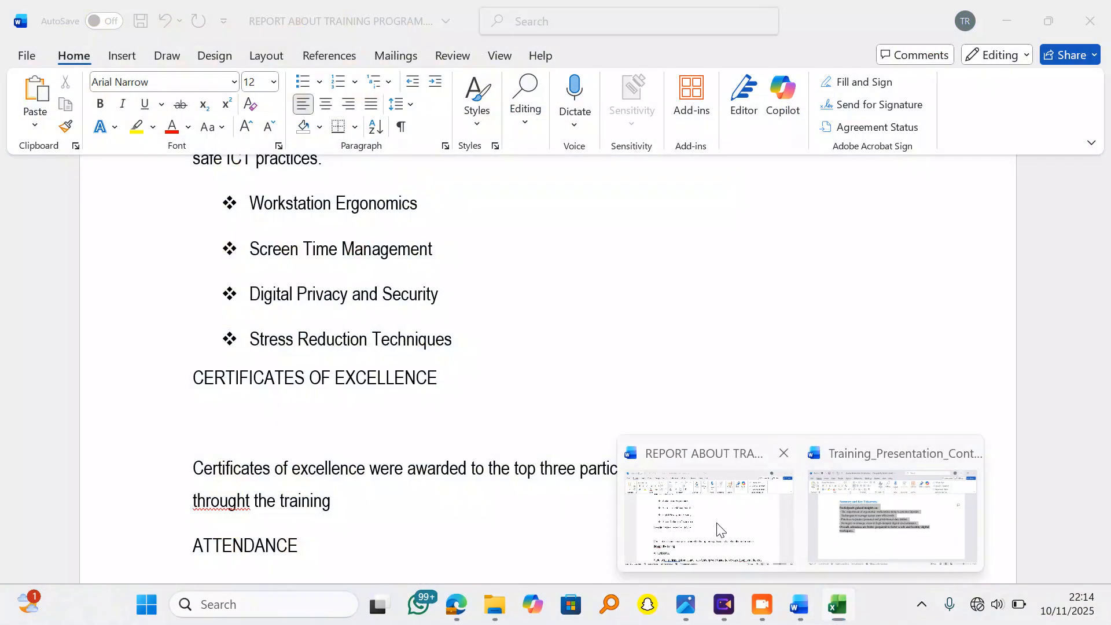
pyautogui.click(718, 526)
pyautogui.hotkey('ctrl', 'v')
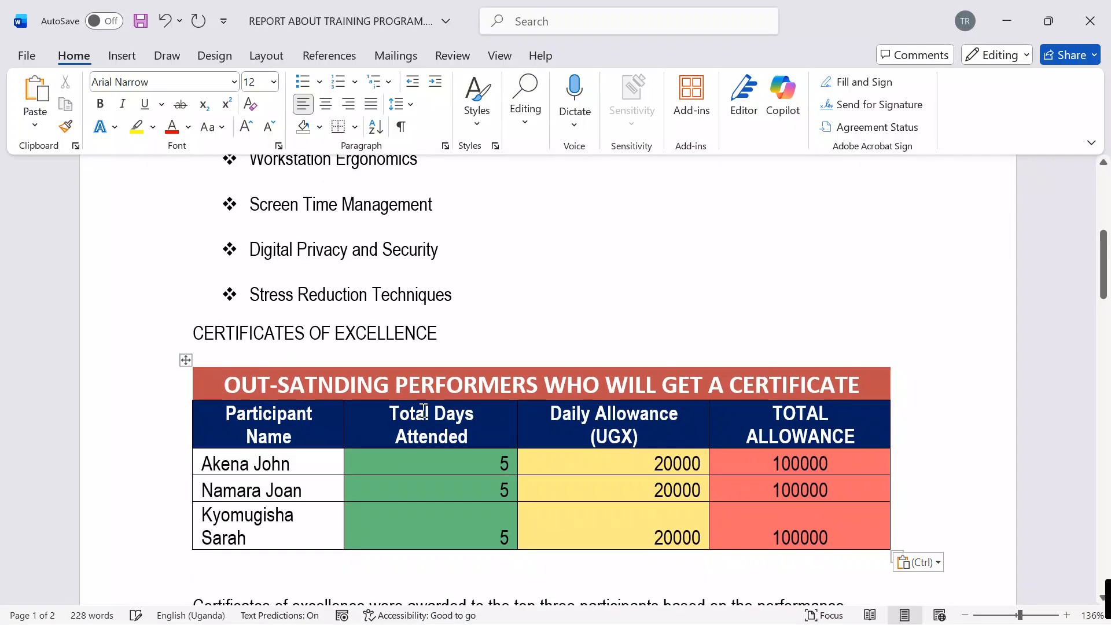
# Step: Review the report's sections and pasted tables from the training overview through the conclusion
pyautogui.scroll(-3, 250, 416)
pyautogui.scroll(7, 250, 417)
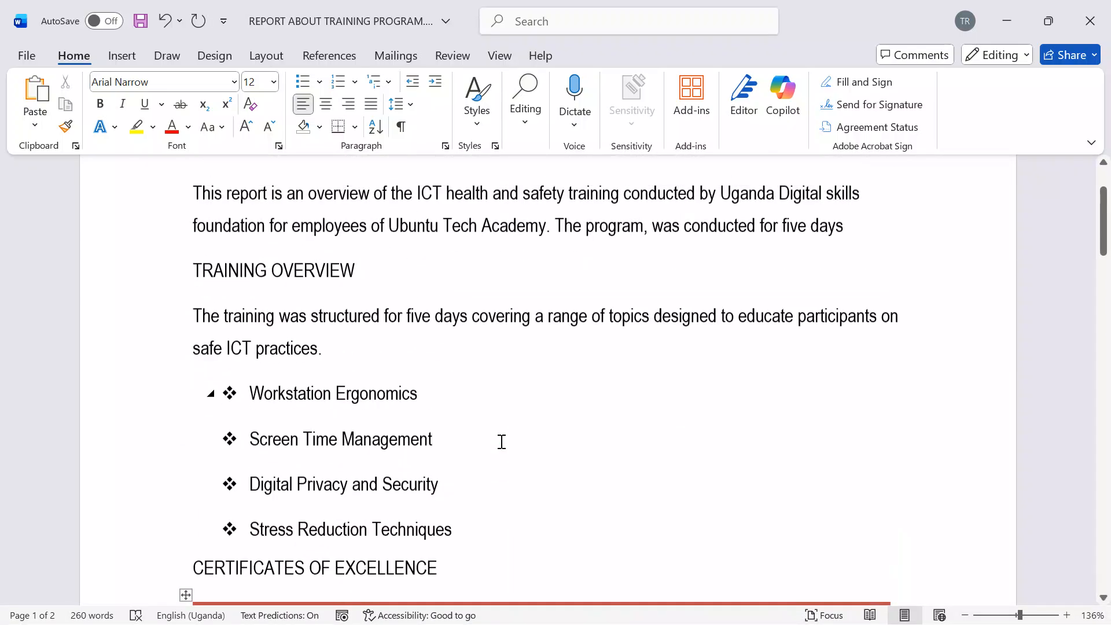
pyautogui.scroll(-12, 503, 427)
pyautogui.scroll(-10, 507, 444)
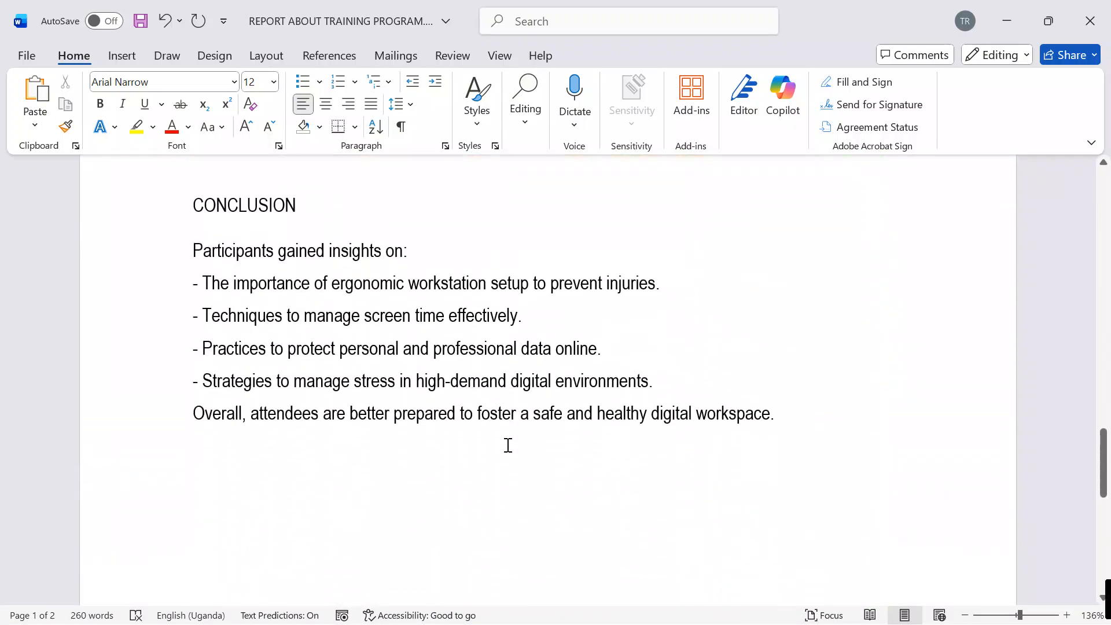
pyautogui.scroll(2, 506, 443)
pyautogui.scroll(3, 356, 366)
pyautogui.scroll(-3, 355, 365)
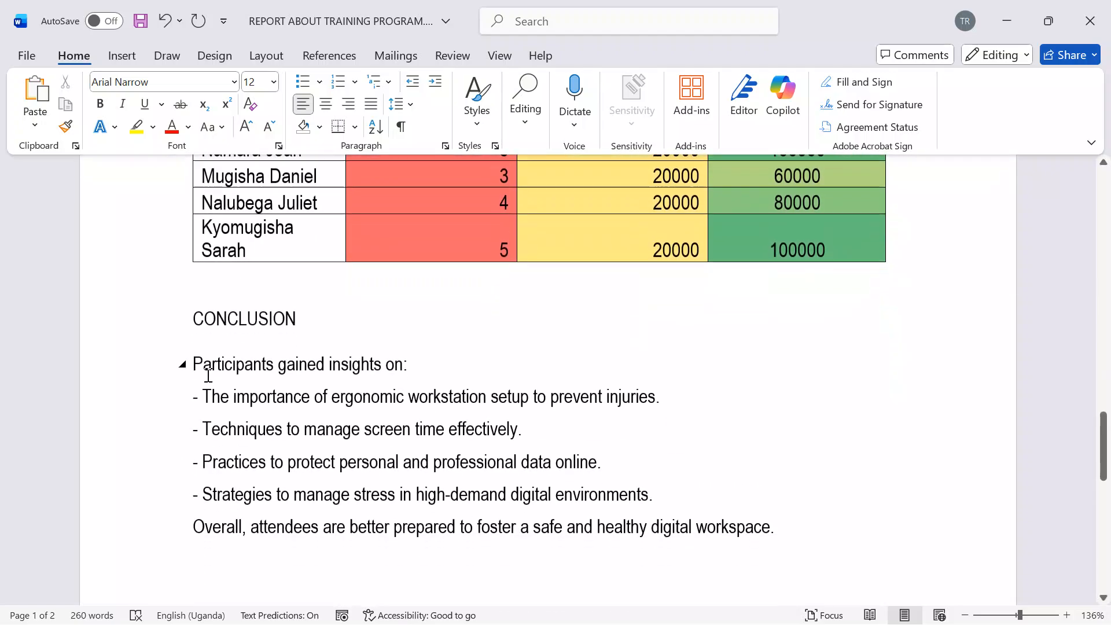
# Step: Insert two empty paragraphs between the allowance table and the CONCLUSION heading
pyautogui.press('Return')
pyautogui.press('Return')
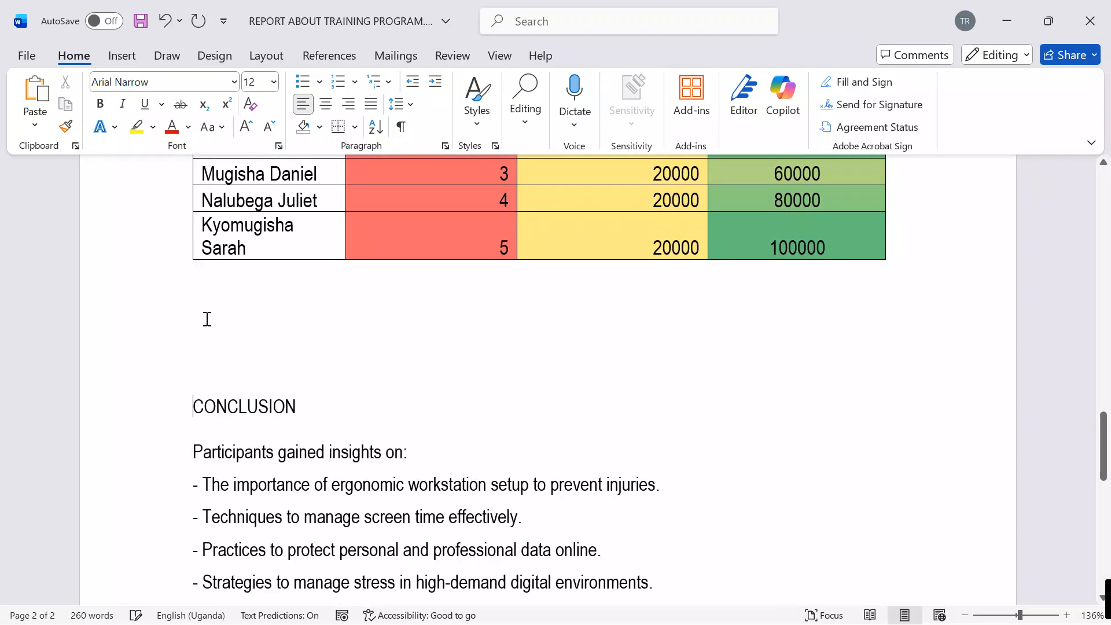
pyautogui.click(278, 332)
# Step: Copy the total allowance column chart from the workbook's VISUAL DATA sheet in Excel and paste it above CONCLUSION in the Word report
pyautogui.moveTo(778, 588)
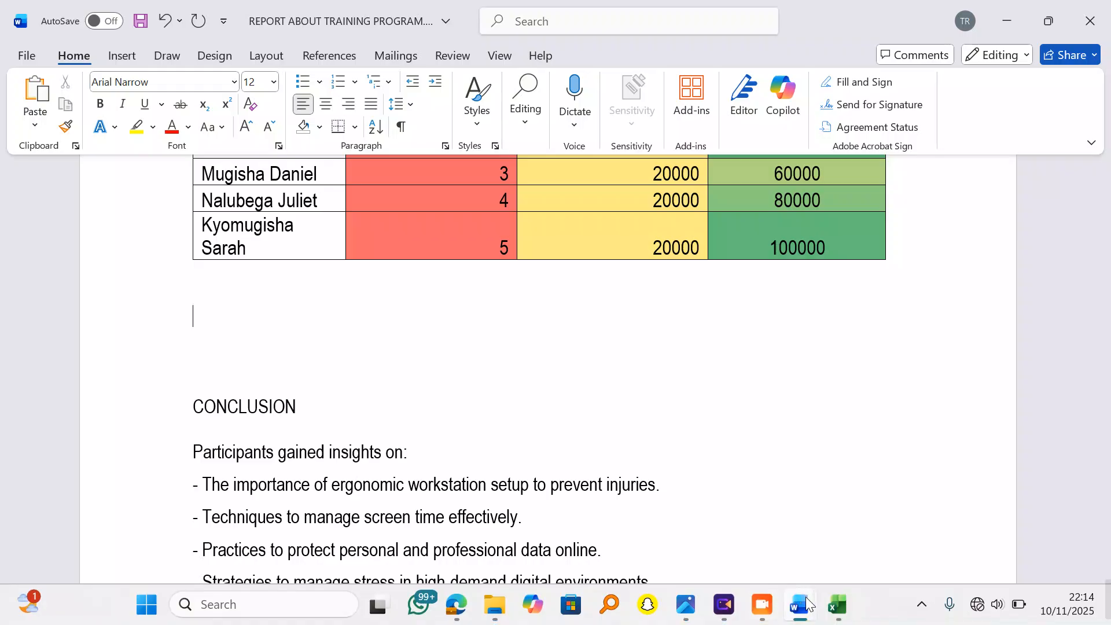
pyautogui.moveTo(836, 604)
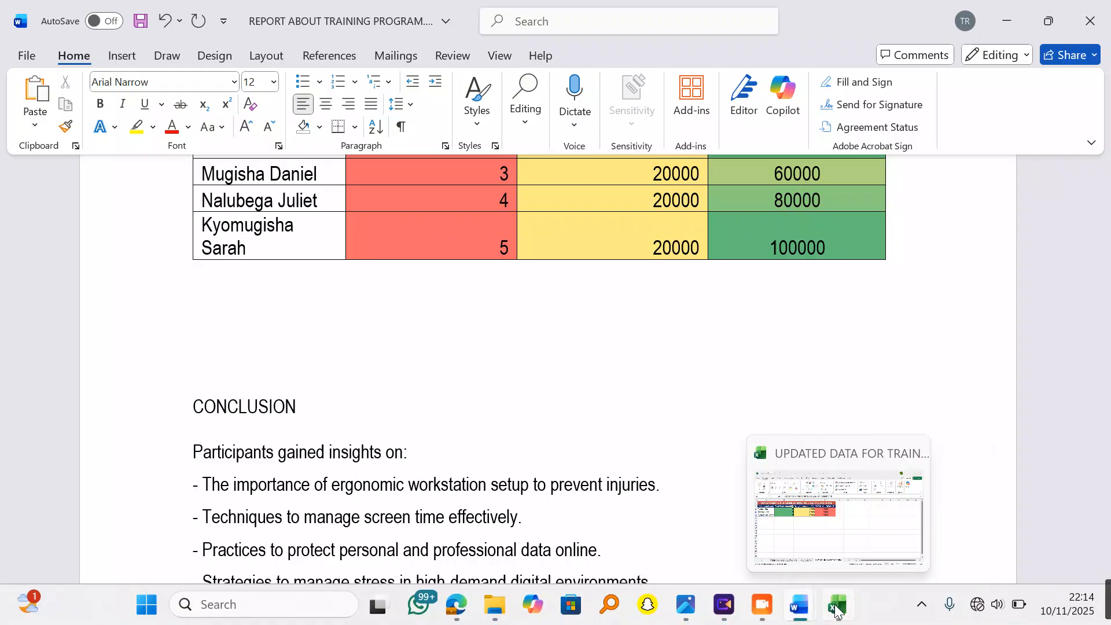
pyautogui.click(831, 530)
pyautogui.click(333, 591)
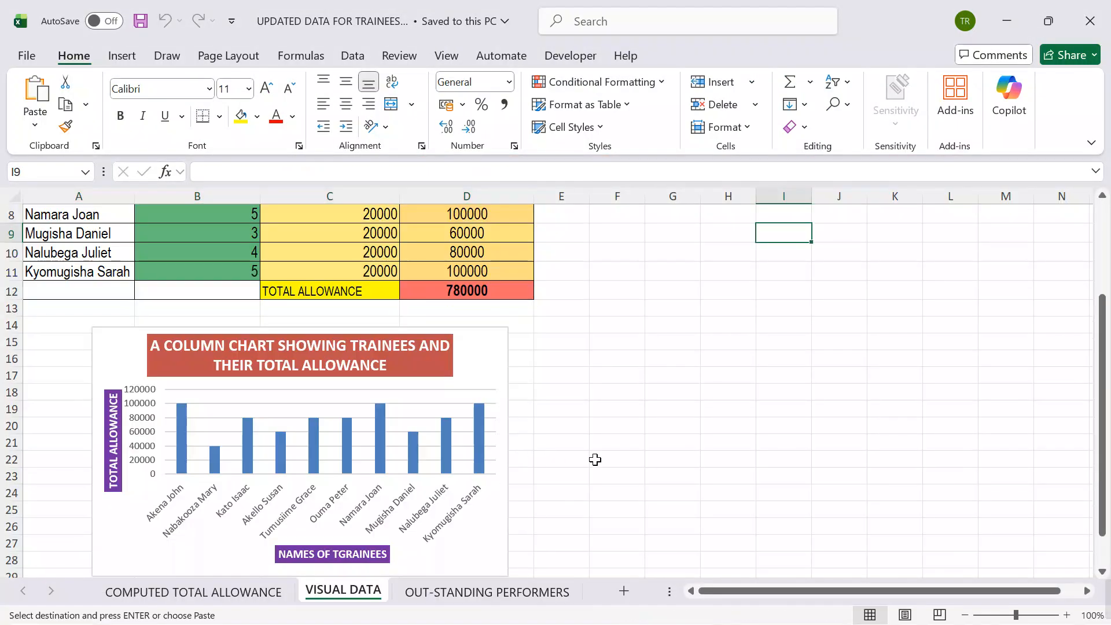
pyautogui.click(498, 358)
pyautogui.click(530, 339)
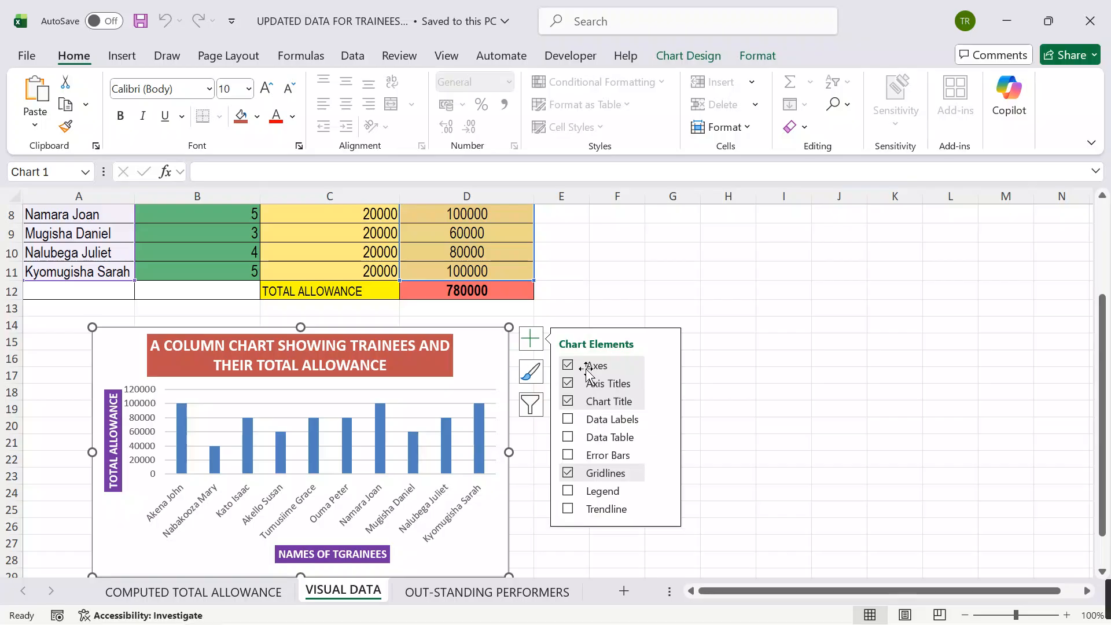
pyautogui.click(1007, 21)
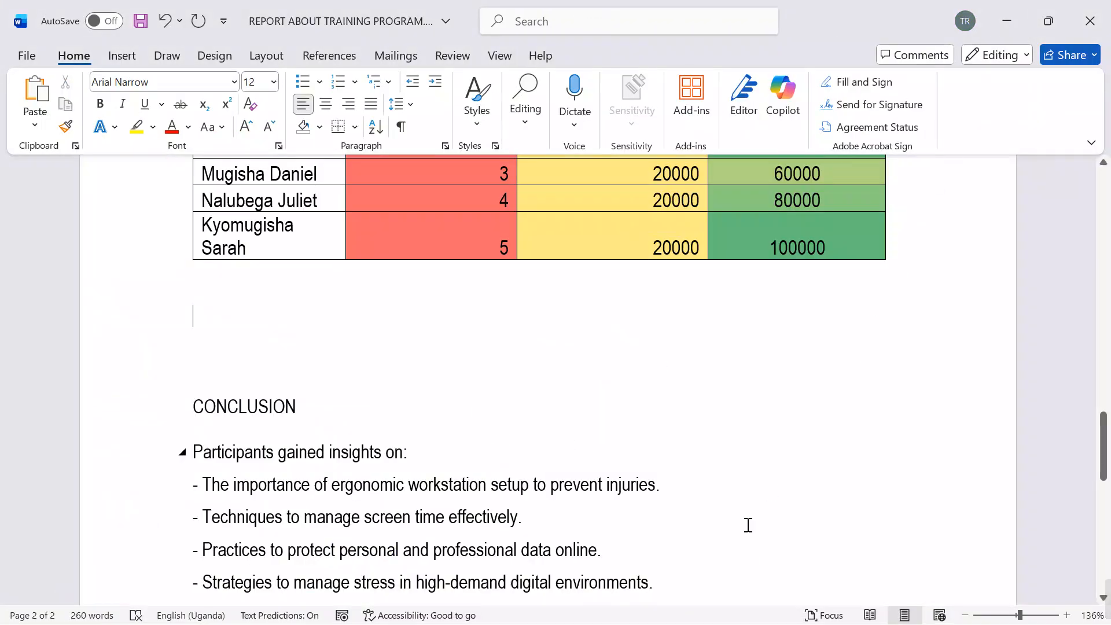
pyautogui.hotkey('ctrl', 'v')
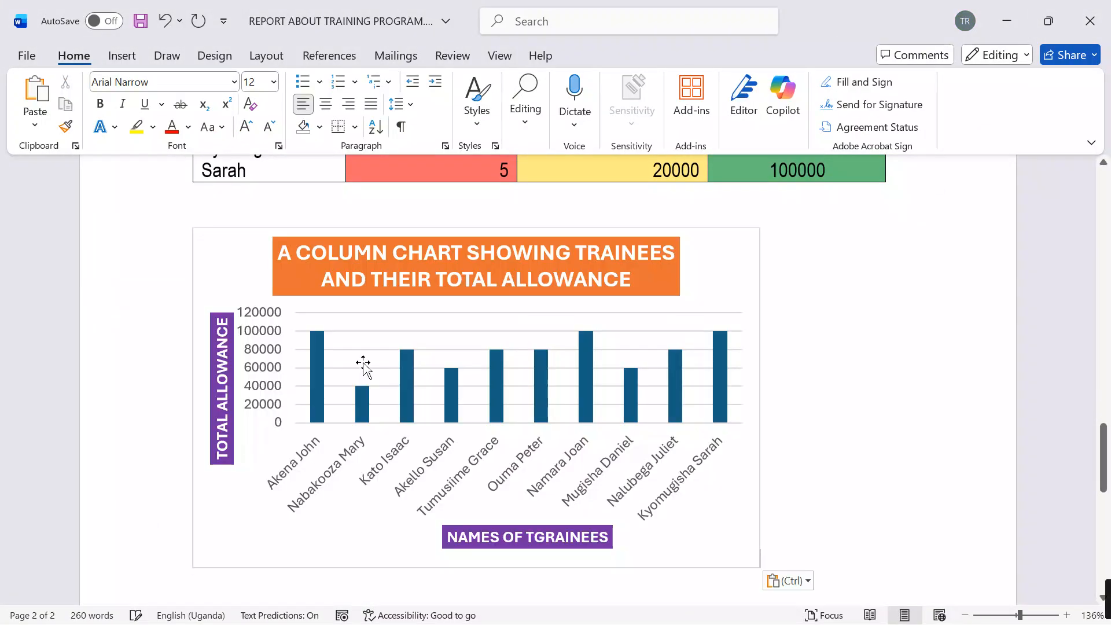
pyautogui.scroll(-5, 889, 370)
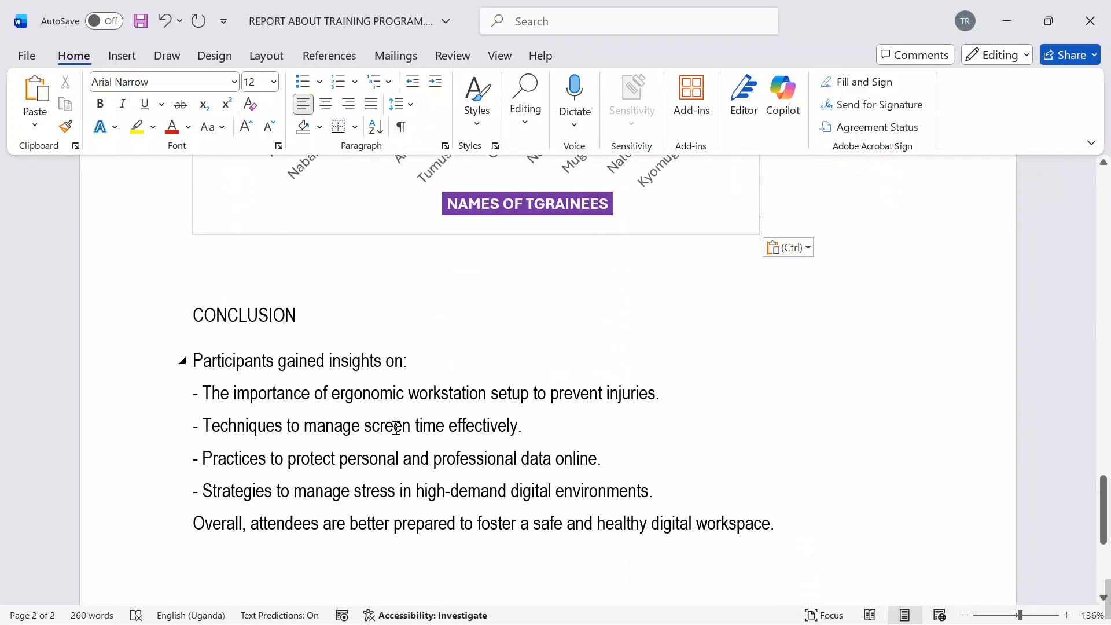
pyautogui.scroll(20, 523, 356)
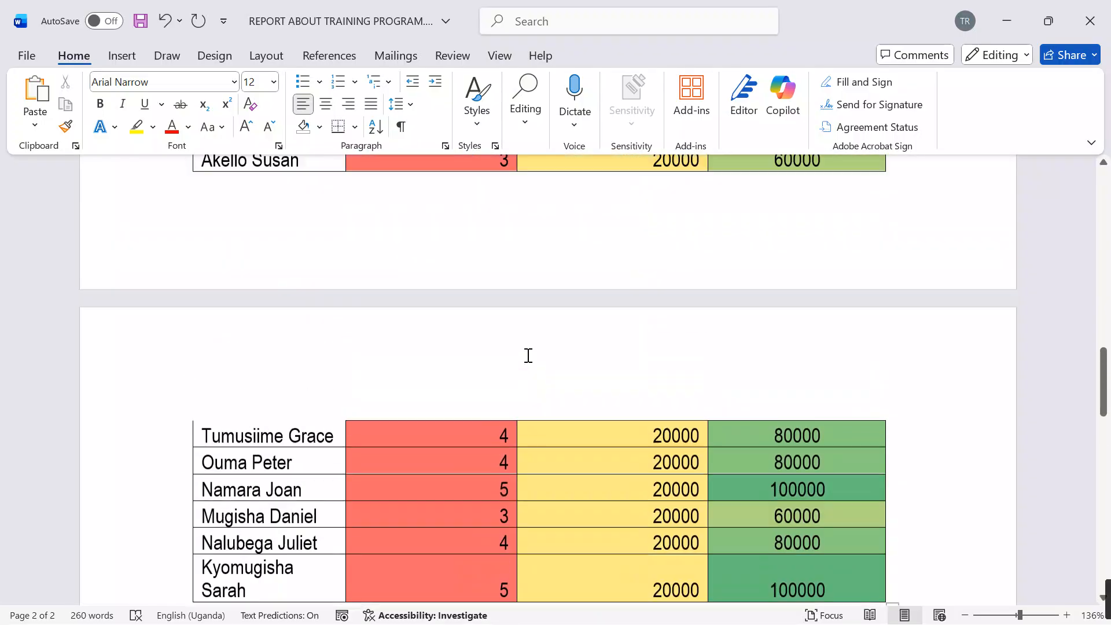
pyautogui.scroll(10, 521, 359)
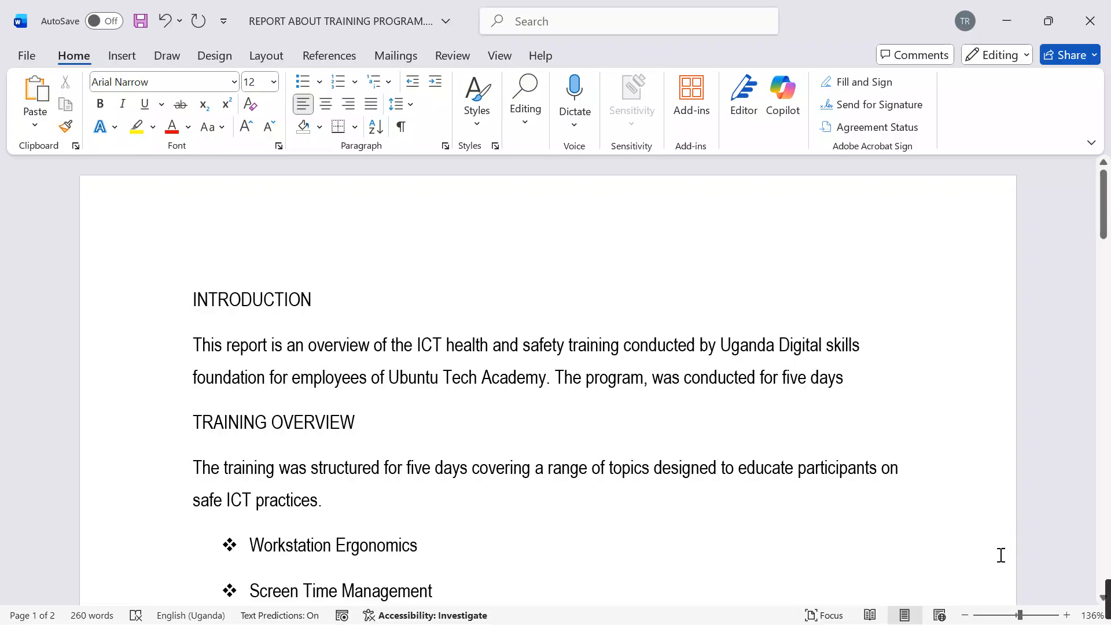
pyautogui.click(965, 614)
pyautogui.click(965, 614)
pyautogui.click(966, 614)
pyautogui.click(965, 615)
pyautogui.click(965, 614)
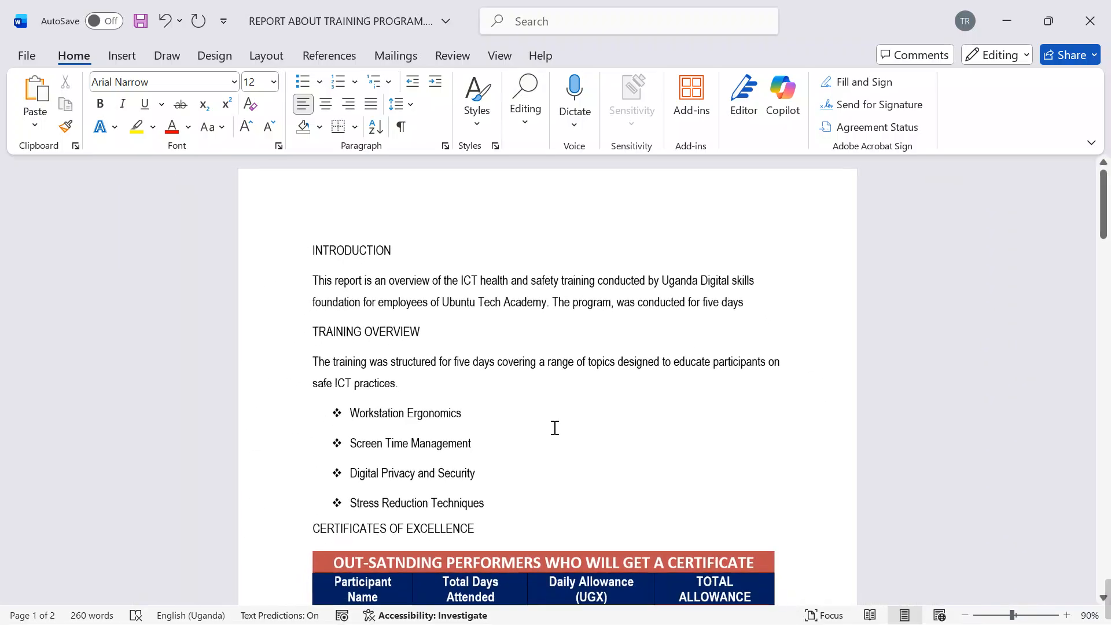
pyautogui.click(534, 391)
pyautogui.moveTo(398, 248); pyautogui.dragTo(305, 248)
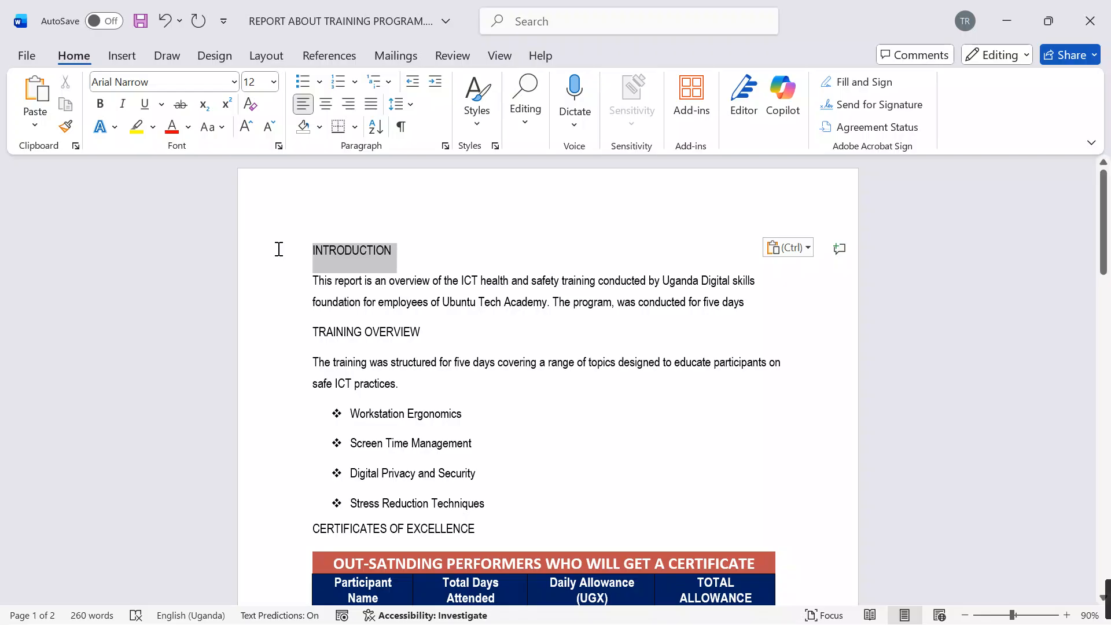
pyautogui.moveTo(429, 331); pyautogui.dragTo(303, 332)
pyautogui.scroll(-3, 542, 385)
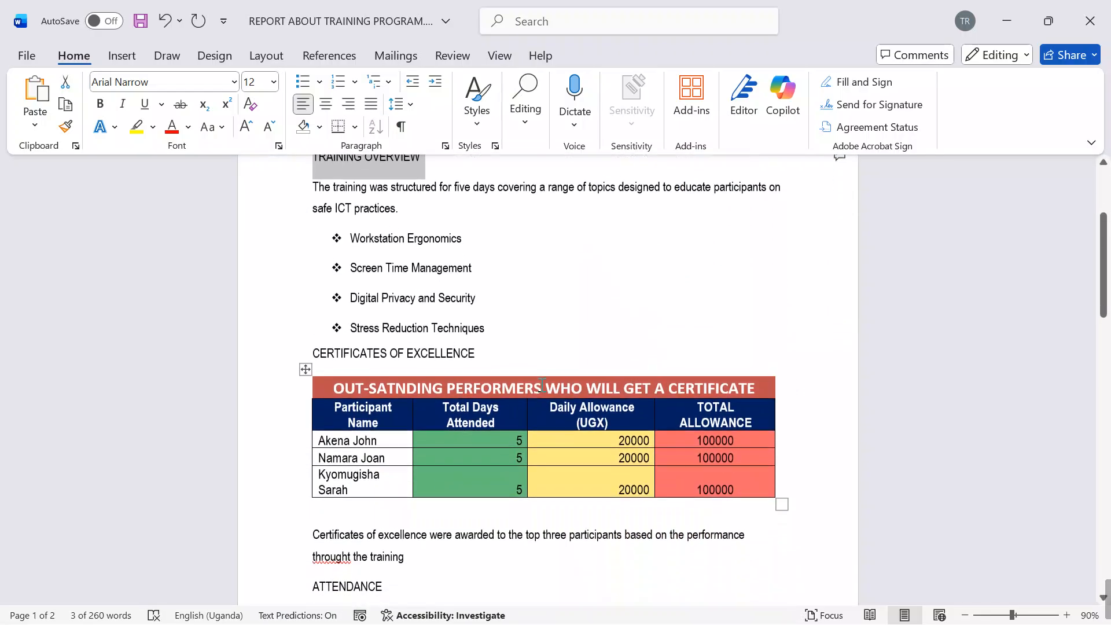
pyautogui.moveTo(474, 346); pyautogui.dragTo(317, 340)
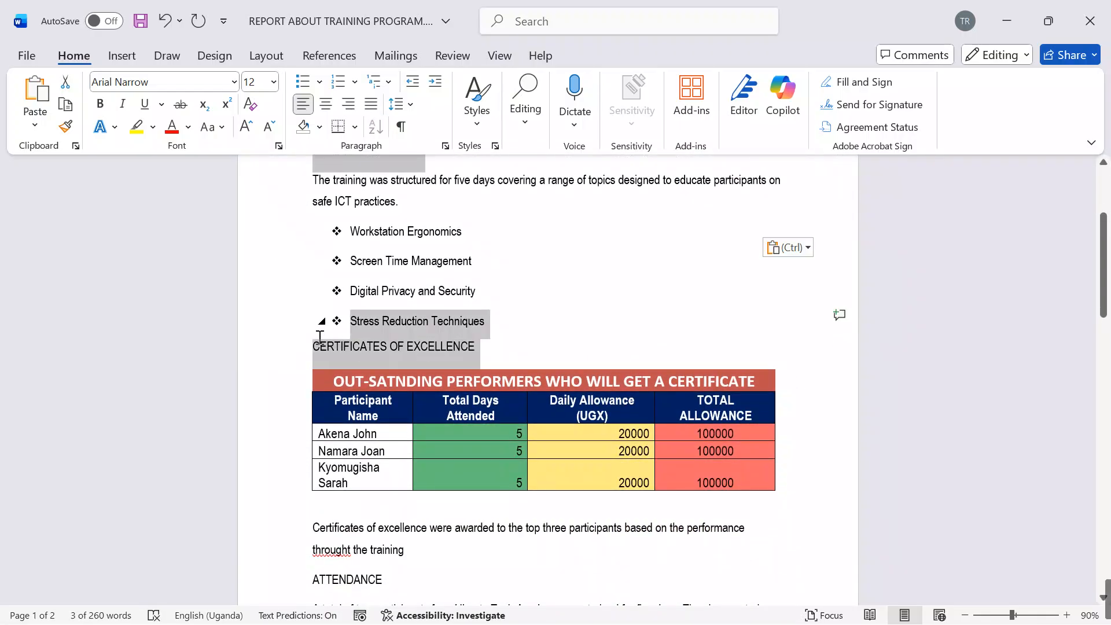
pyautogui.click(502, 347)
pyautogui.moveTo(502, 347); pyautogui.dragTo(312, 346)
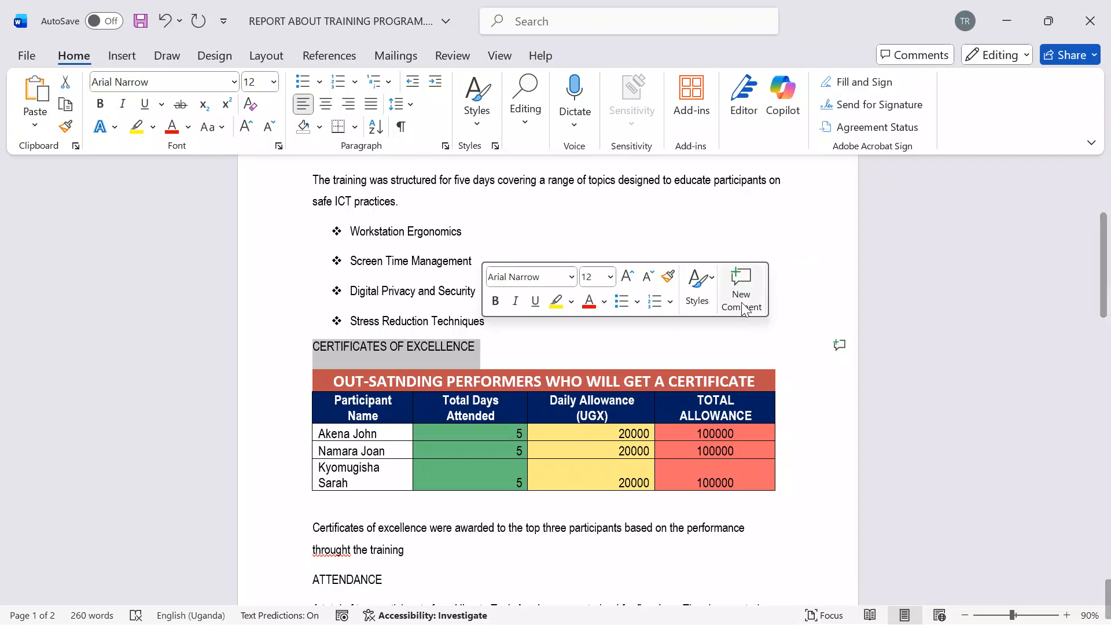
pyautogui.press('Down')
pyautogui.scroll(-4, 645, 283)
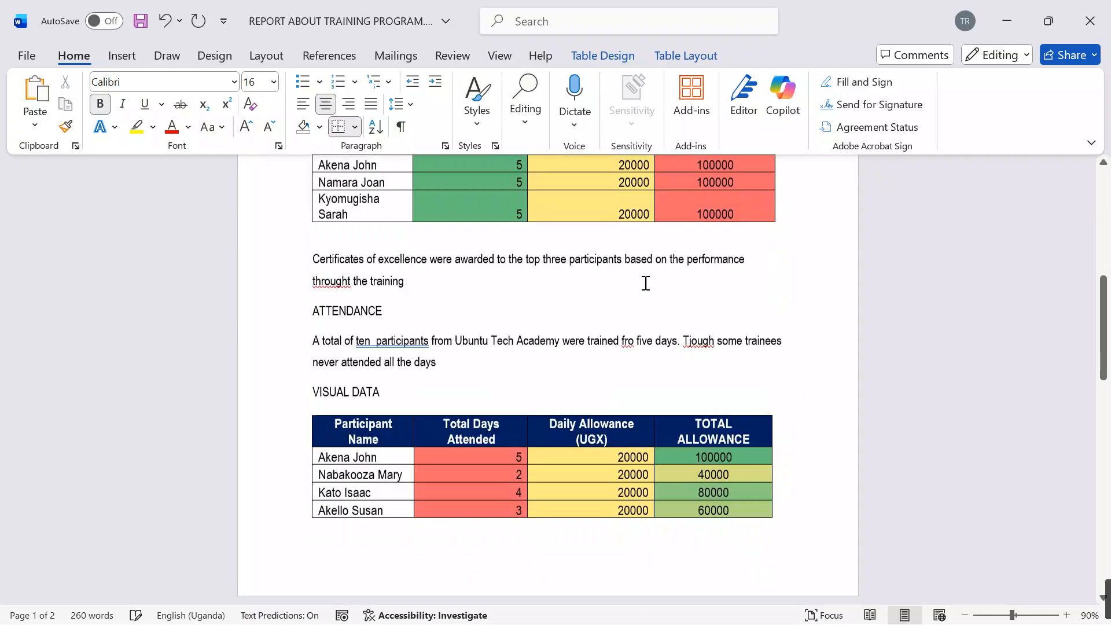
pyautogui.scroll(2, 549, 308)
pyautogui.scroll(1, 549, 308)
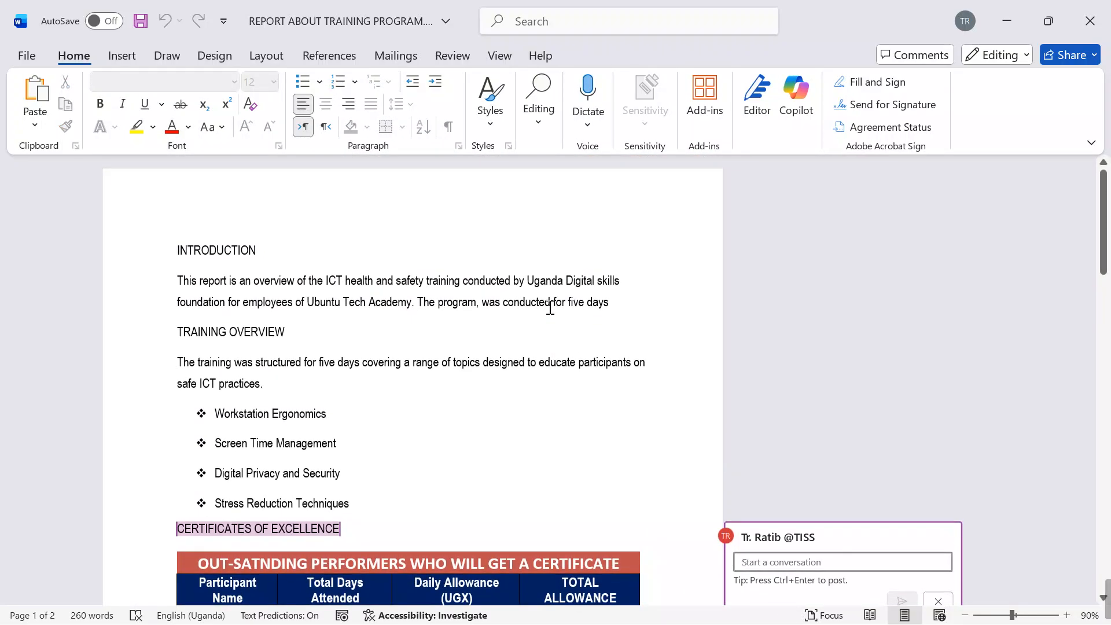
pyautogui.click(937, 603)
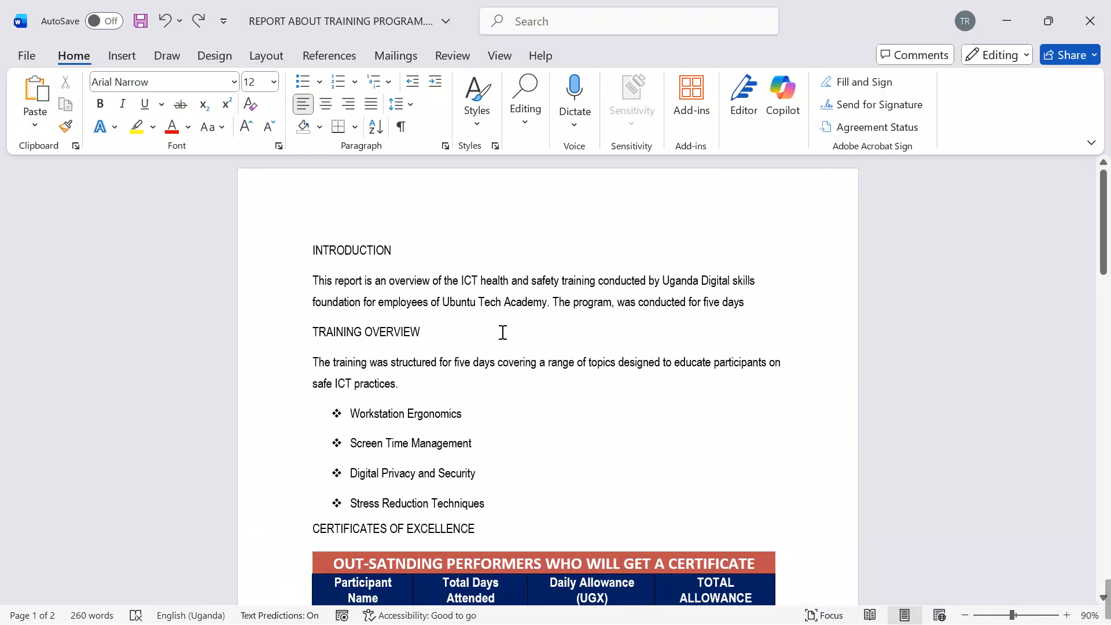
# Step: Apply the Heading 1 style to INTRODUCTION, TRAINING OVERVIEW, CERTIFICATES OF EXCELLENCE, ATTENDANCE, VISUAL DATA and CONCLUSION together
pyautogui.scroll(3, 521, 355)
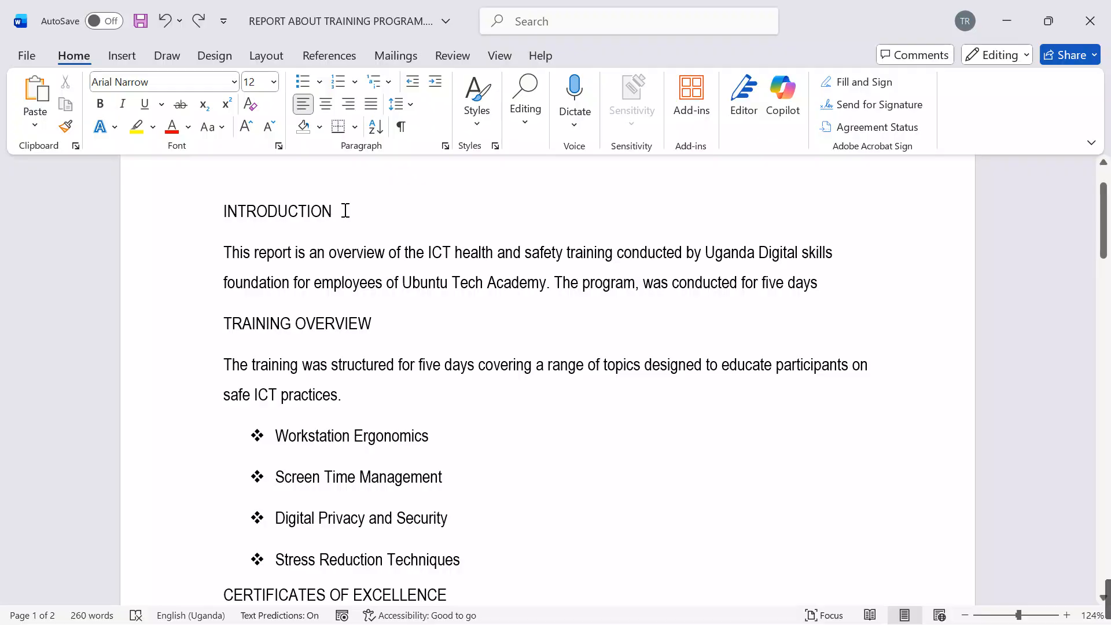
pyautogui.keyDown('ctrl'); pyautogui.click(225, 207); pyautogui.keyUp('ctrl')
pyautogui.keyDown('ctrl'); pyautogui.click(272, 318); pyautogui.keyUp('ctrl')
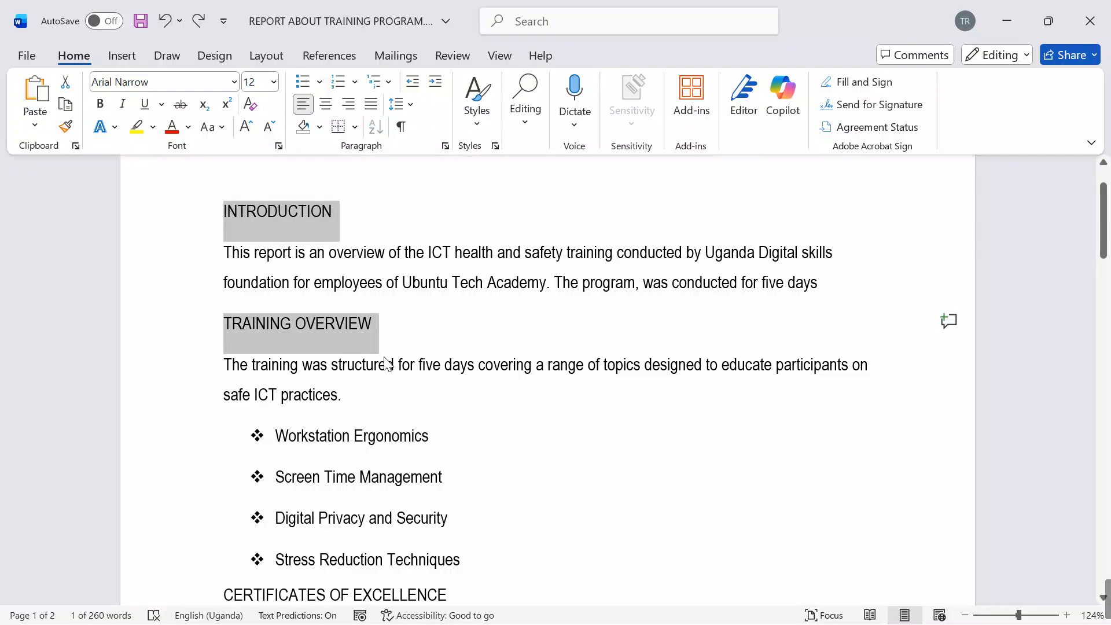
pyautogui.scroll(-4, 597, 415)
pyautogui.moveTo(458, 343); pyautogui.dragTo(240, 334)
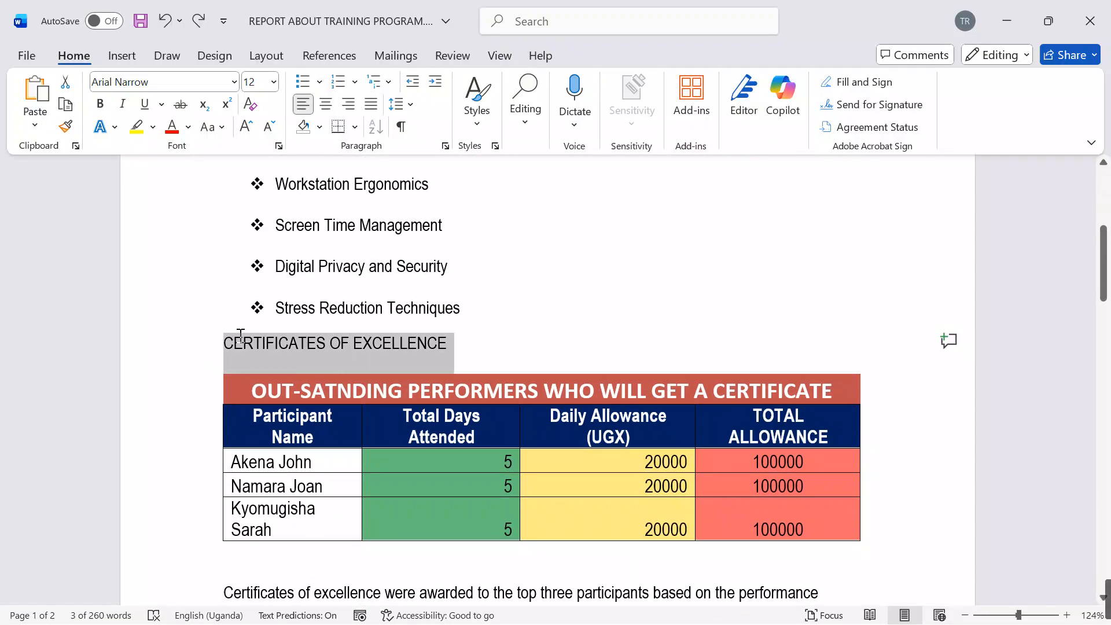
pyautogui.scroll(-5, 377, 353)
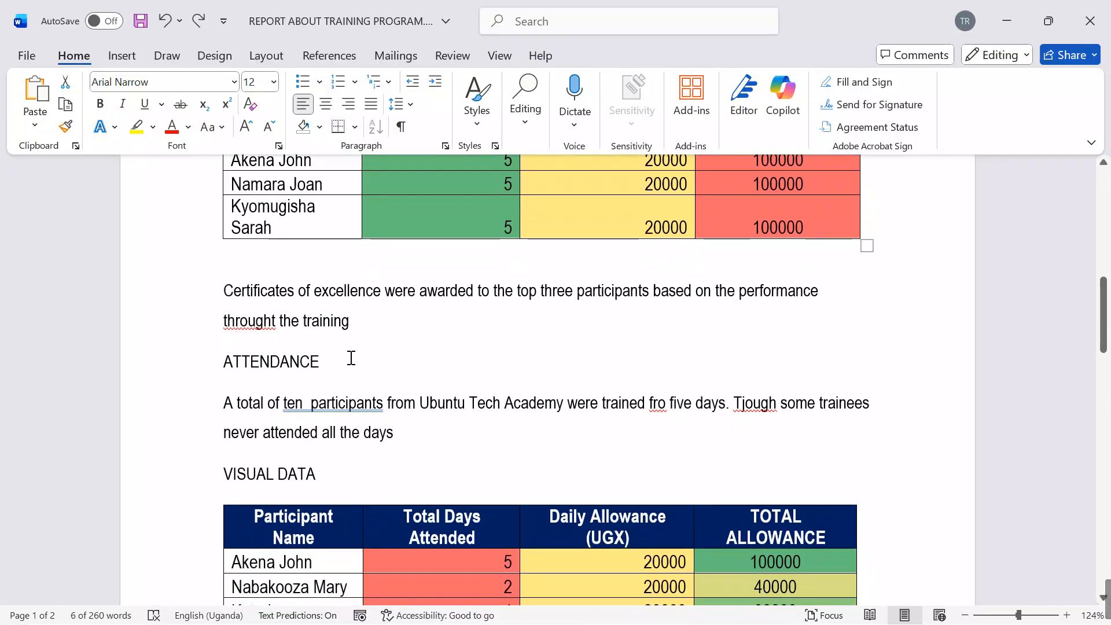
pyautogui.moveTo(350, 358); pyautogui.dragTo(215, 359)
pyautogui.scroll(-3, 358, 318)
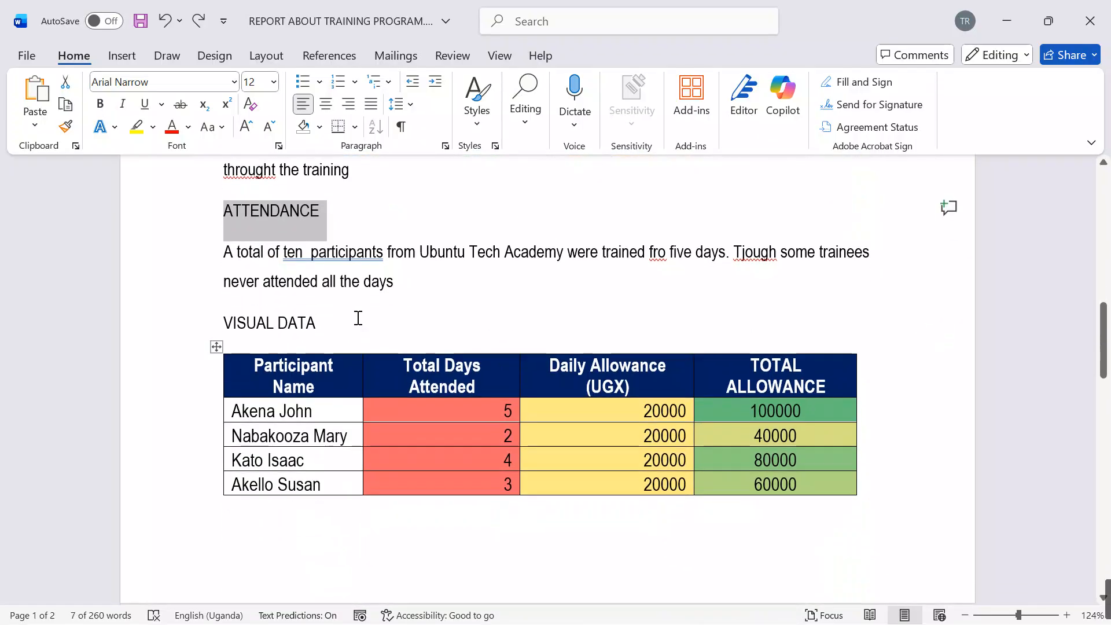
pyautogui.moveTo(358, 318); pyautogui.dragTo(222, 323)
pyautogui.scroll(-9, 686, 432)
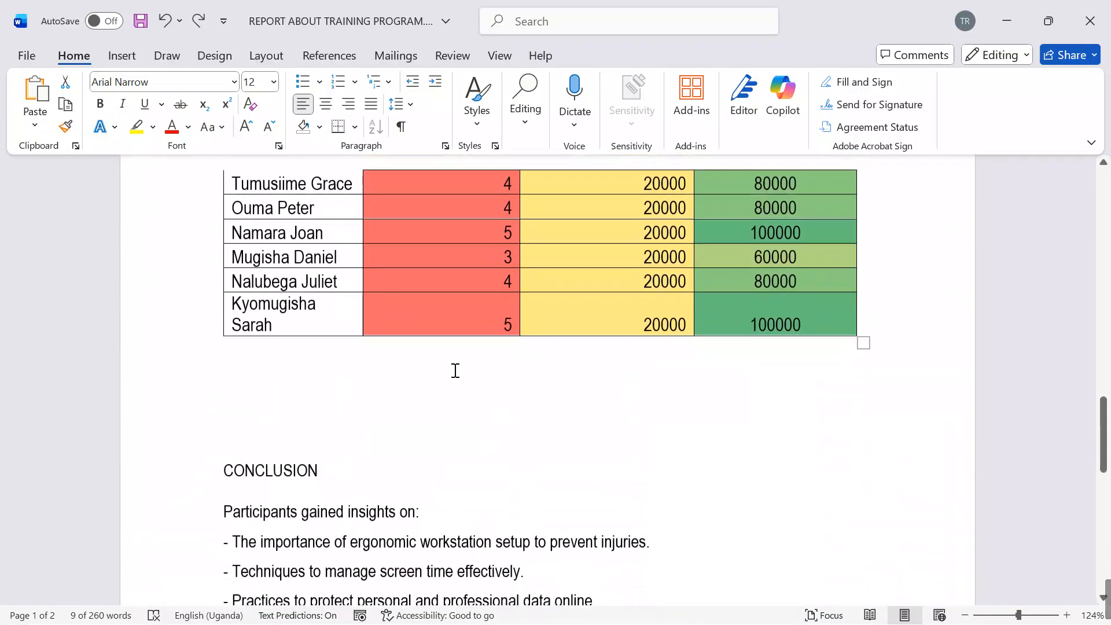
pyautogui.scroll(-3, 343, 341)
pyautogui.moveTo(290, 326); pyautogui.dragTo(223, 325)
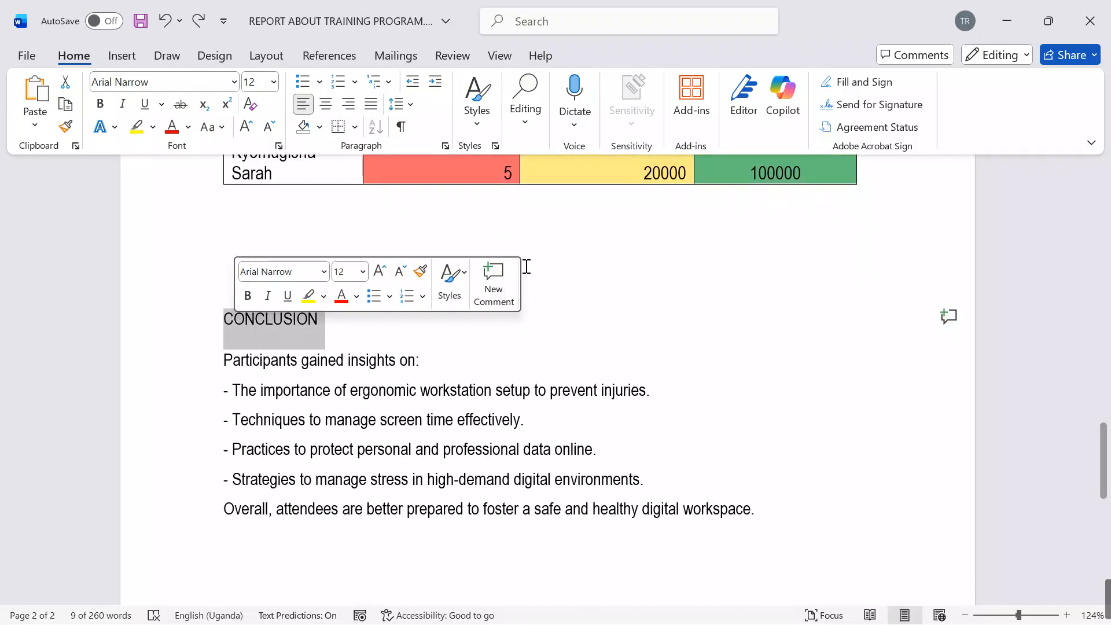
pyautogui.scroll(-1, 630, 338)
pyautogui.scroll(1, 439, 107)
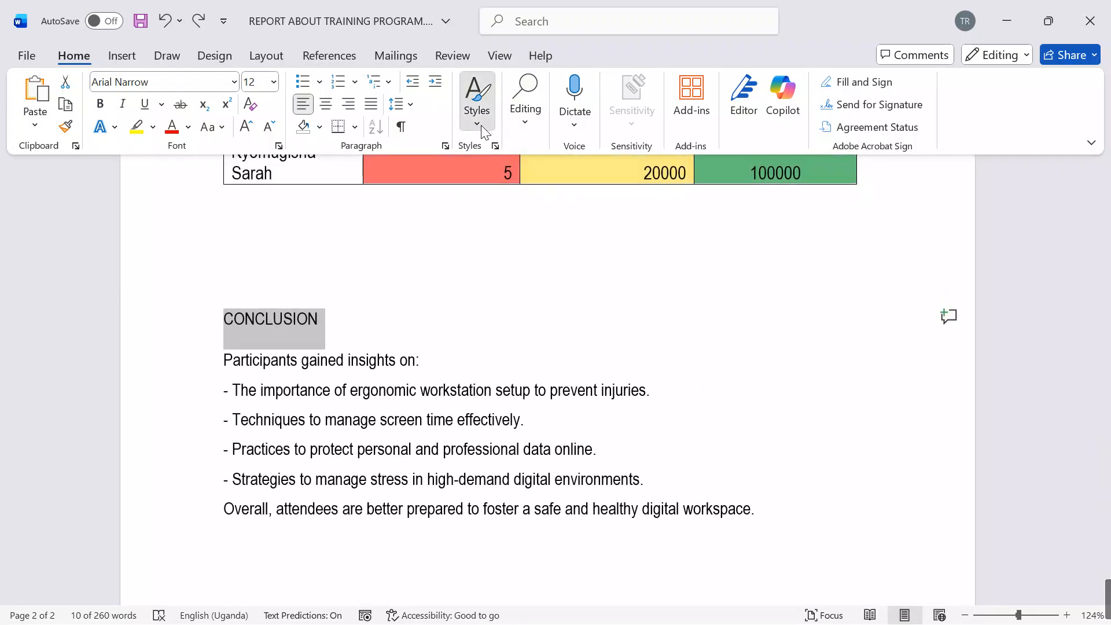
pyautogui.click(480, 123)
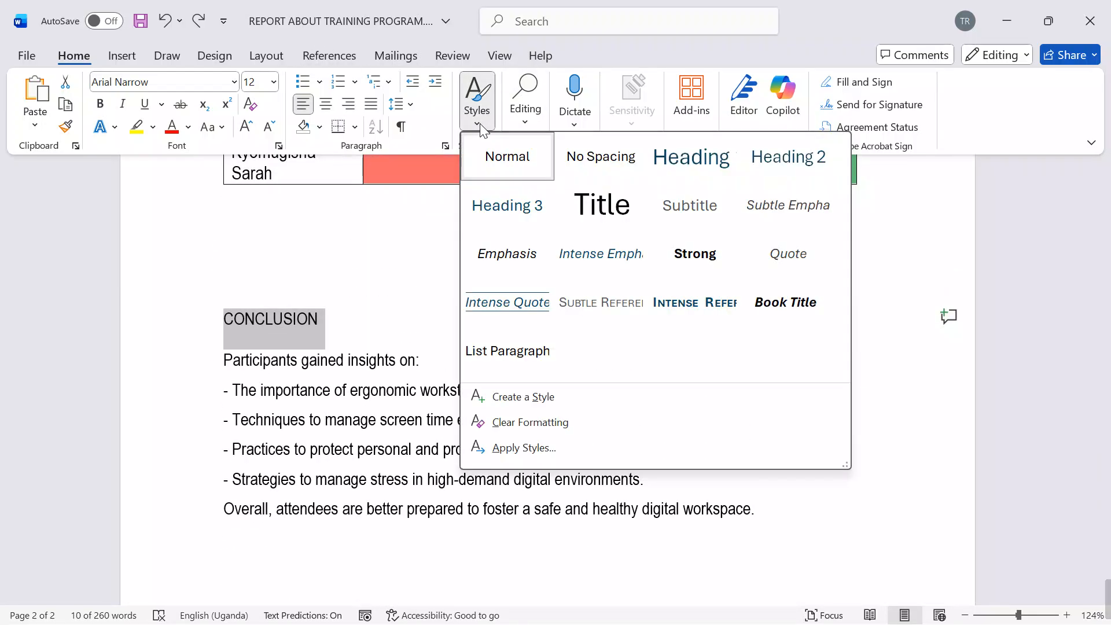
pyautogui.click(699, 174)
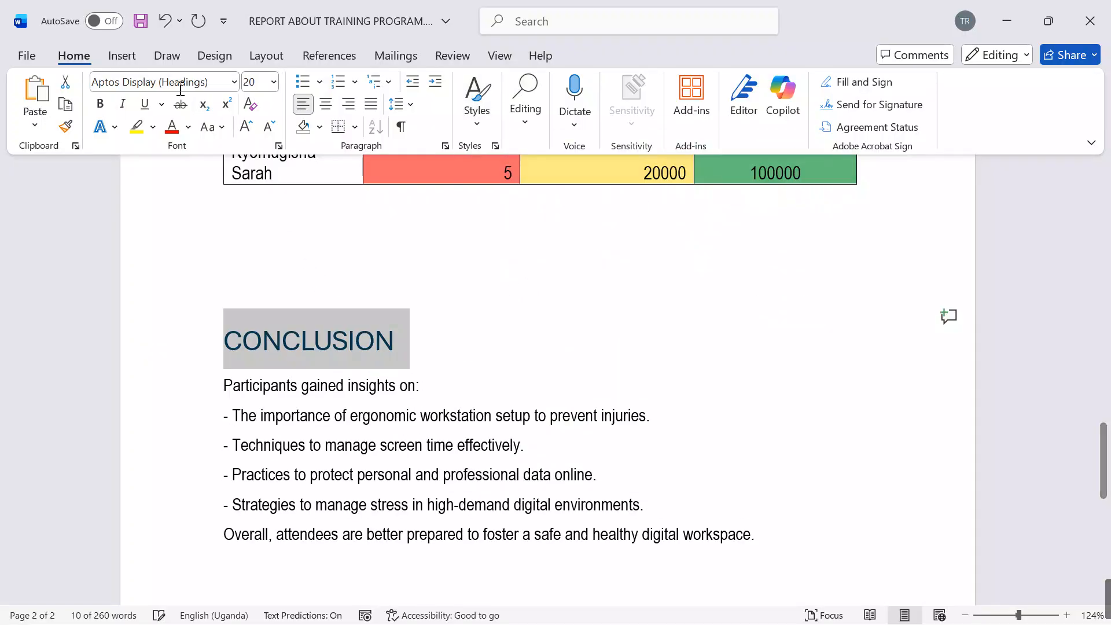
# Step: Format the selected report headings as bold 18-point Roboto text
pyautogui.scroll(3, 106, 107)
pyautogui.click(101, 104)
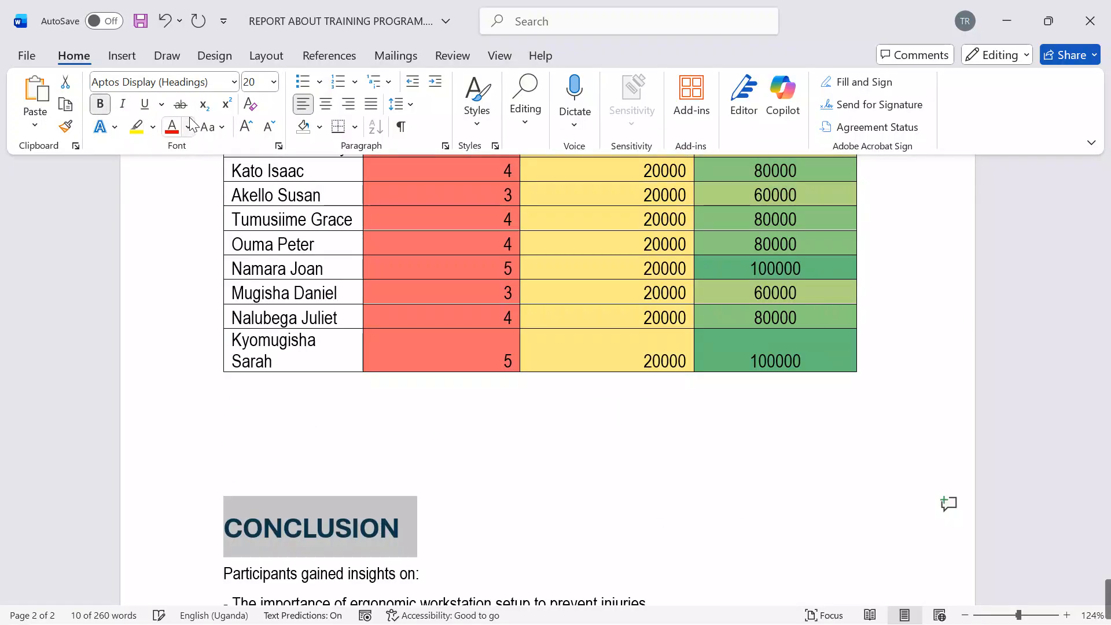
pyautogui.click(267, 83)
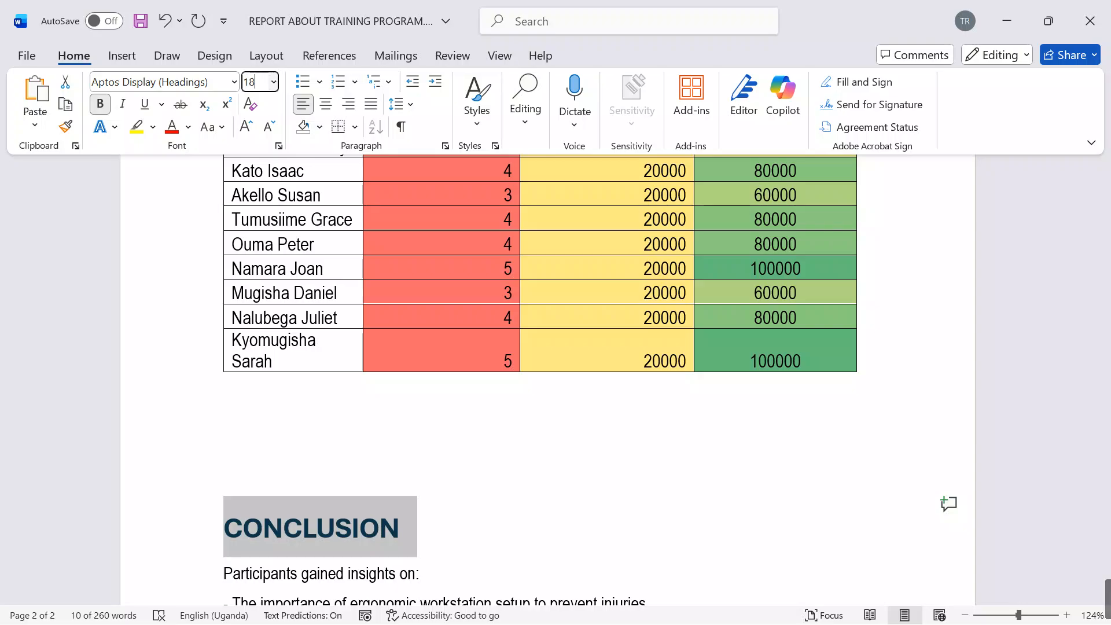
pyautogui.write('18')
pyautogui.press('Return')
pyautogui.scroll(-2, 556, 376)
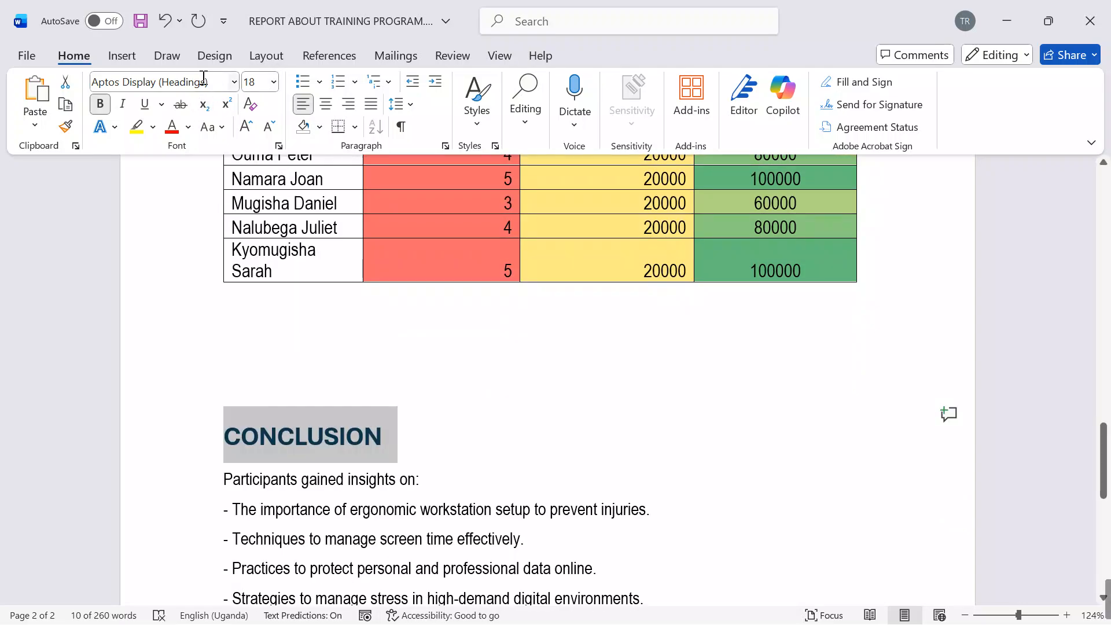
pyautogui.click(204, 79)
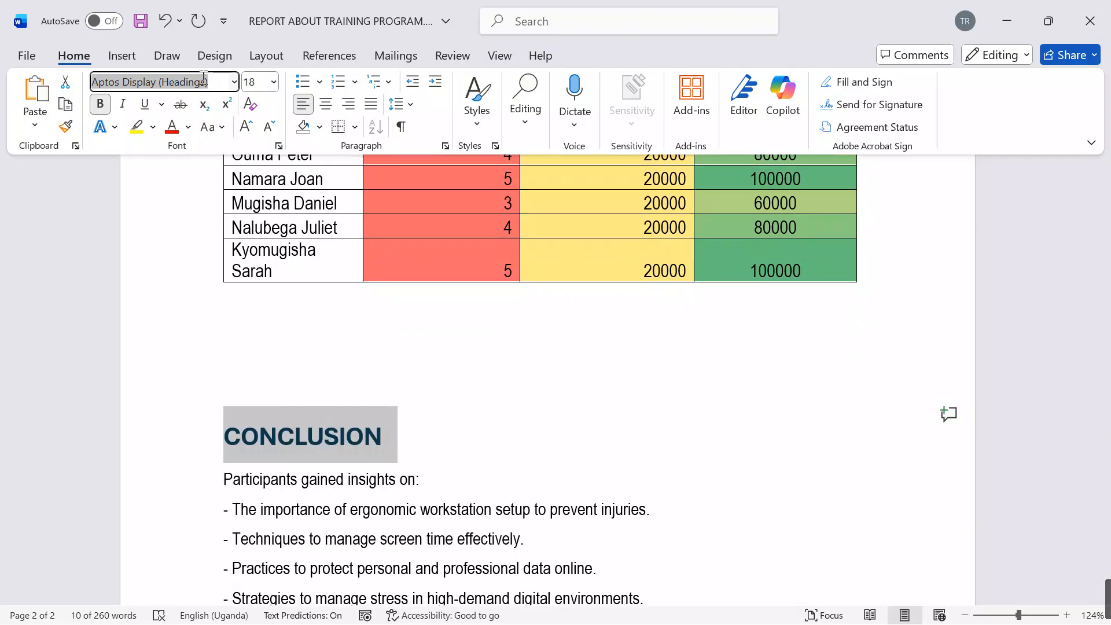
pyautogui.write('Roboto')
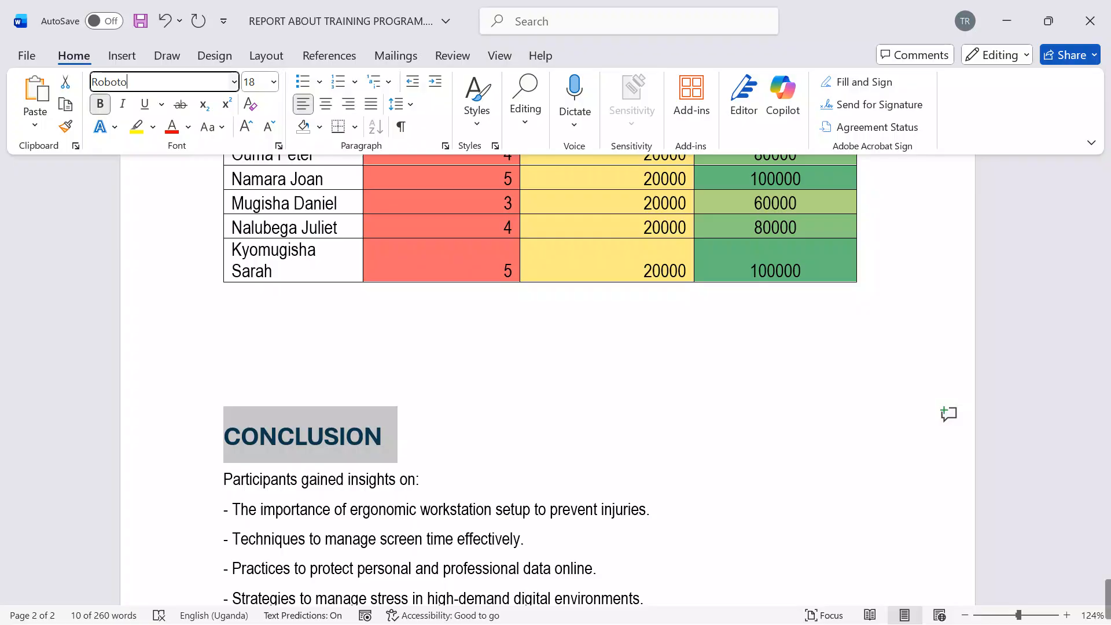
pyautogui.press('Return')
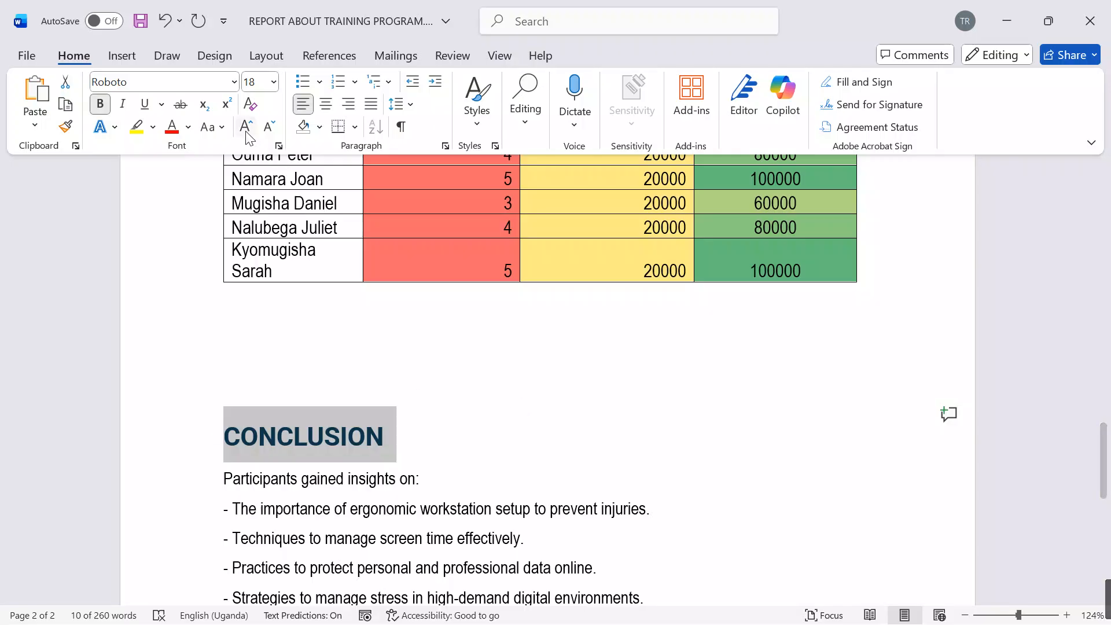
# Step: Set the font colour of the selected report headings to the standard Dark Blue
pyautogui.click(212, 127)
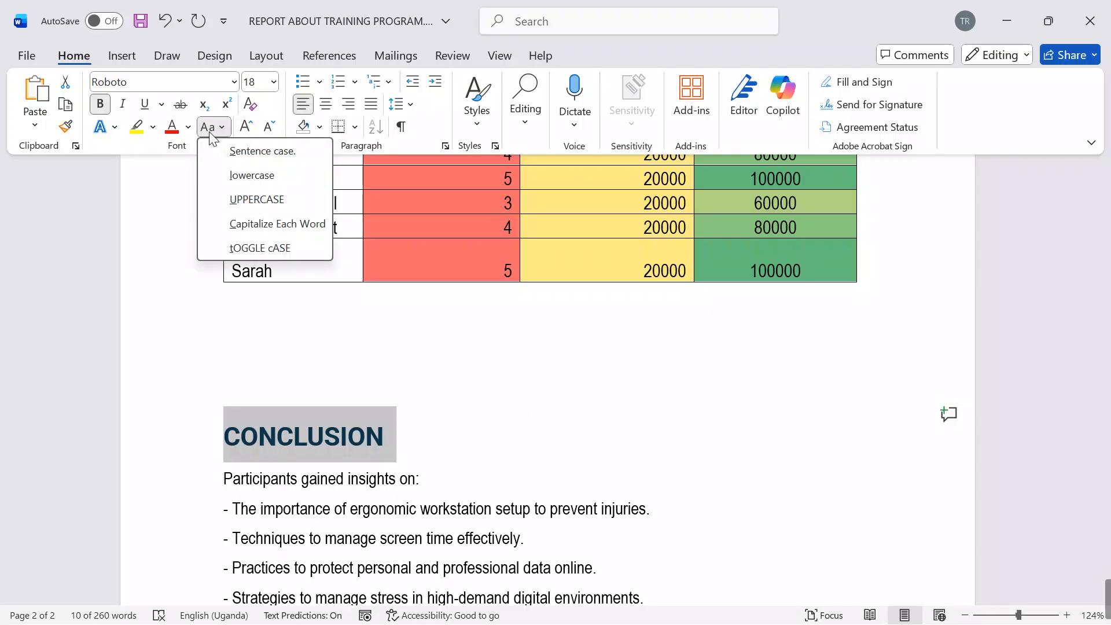
pyautogui.click(188, 127)
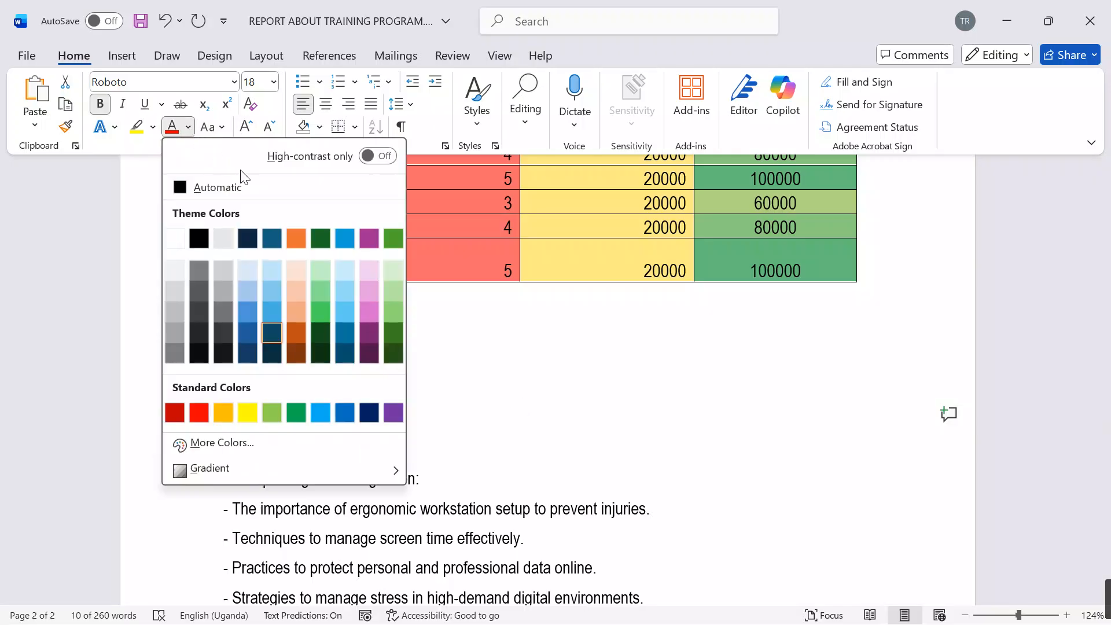
pyautogui.click(369, 412)
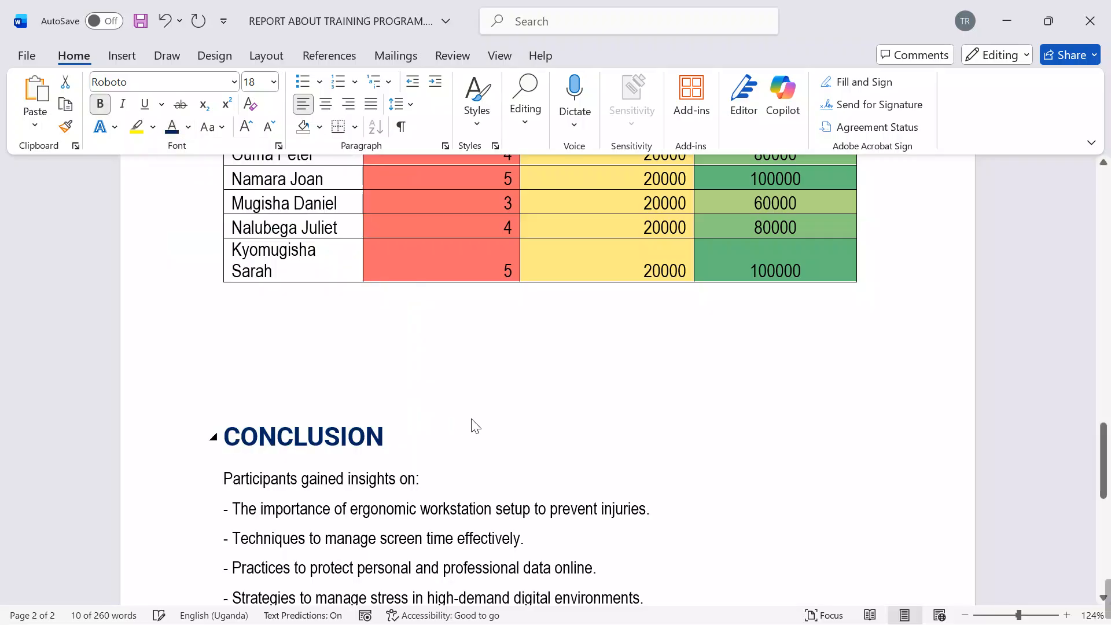
pyautogui.click(498, 439)
# Step: Delete the surplus empty paragraphs between the allowance table and the CONCLUSION heading
pyautogui.click(236, 400)
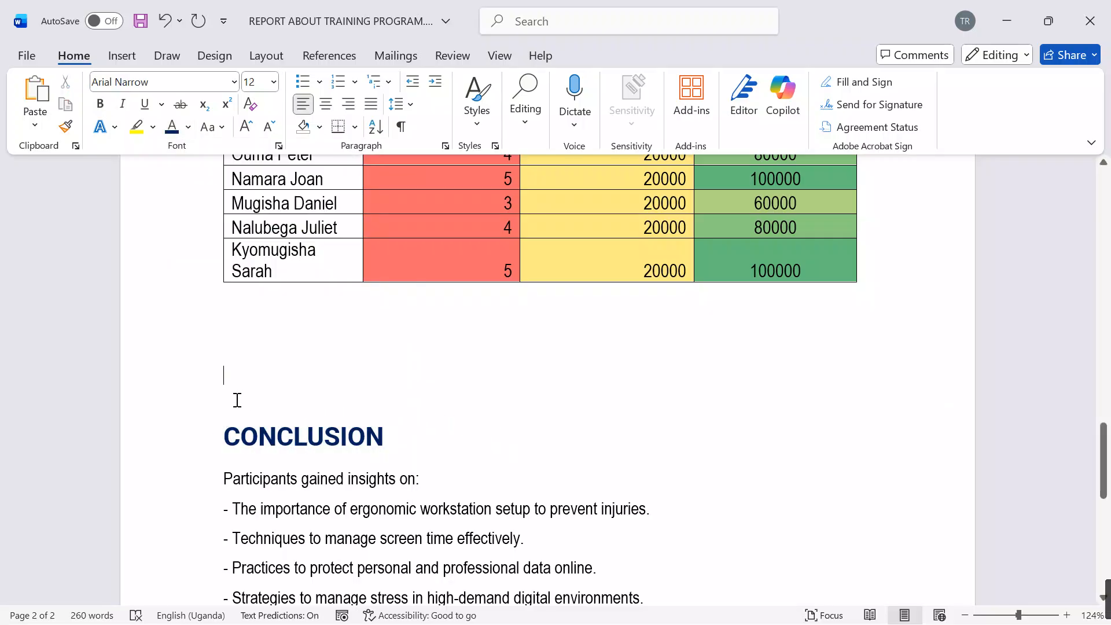
pyautogui.press('BackSpace')
pyautogui.press('BackSpace')
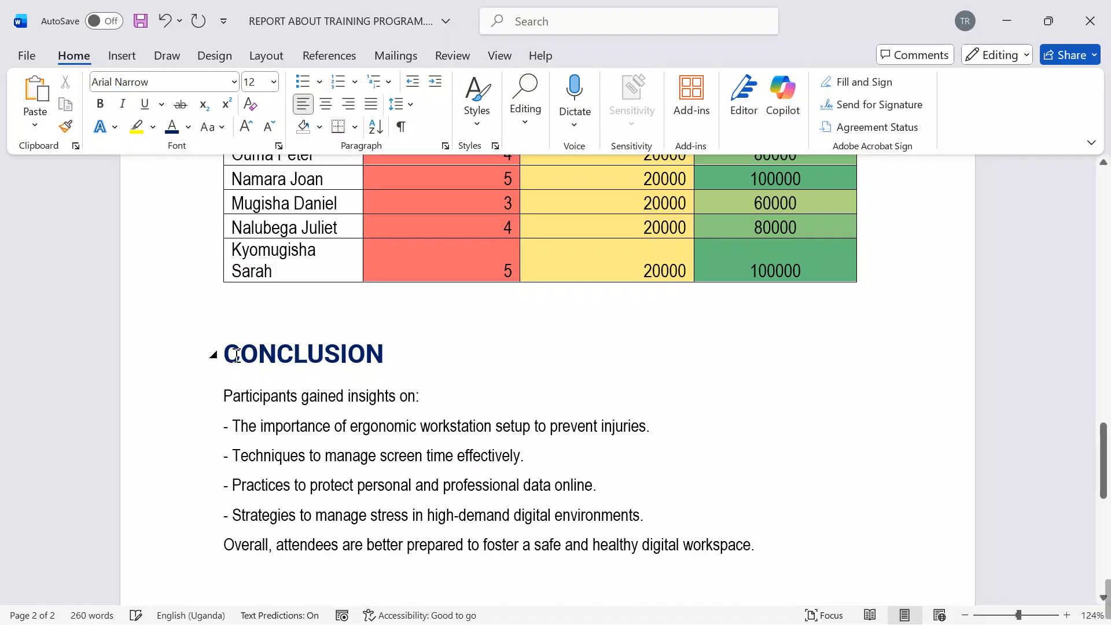
pyautogui.click(229, 354)
pyautogui.press('BackSpace')
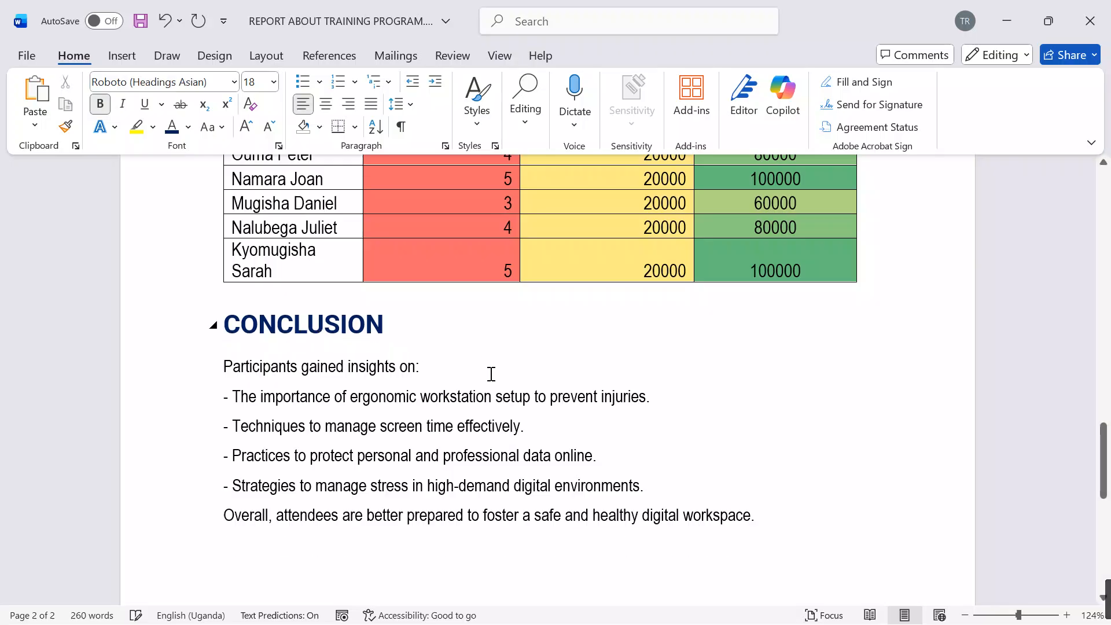
# Step: Insert two page breaks before the INTRODUCTION heading to create two blank pages at the start of the report
pyautogui.scroll(8, 497, 373)
pyautogui.scroll(15, 503, 369)
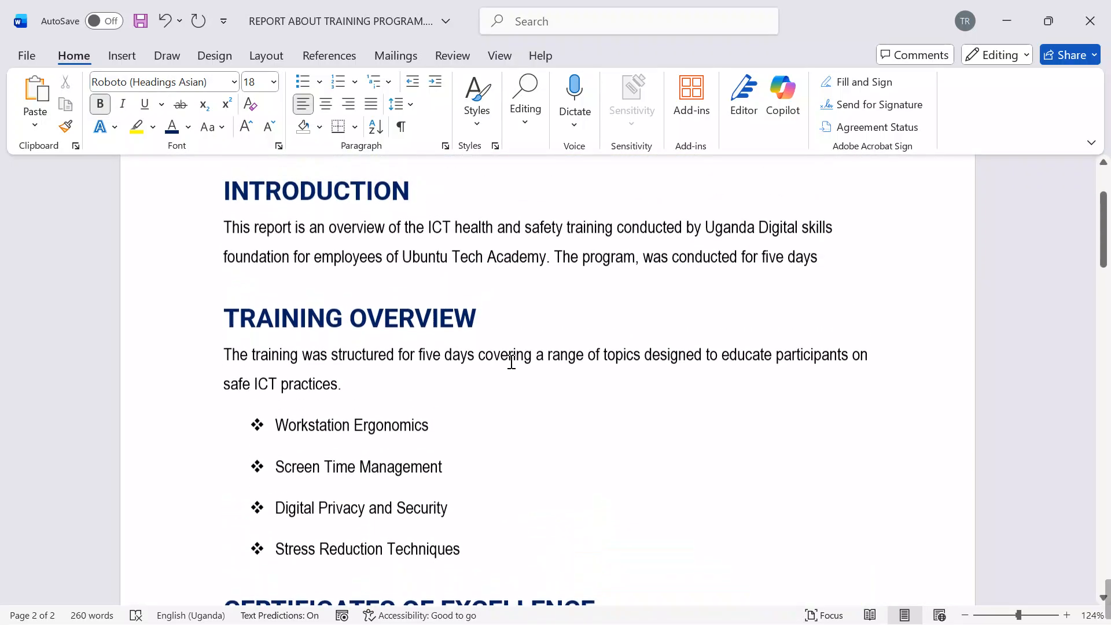
pyautogui.click(227, 312)
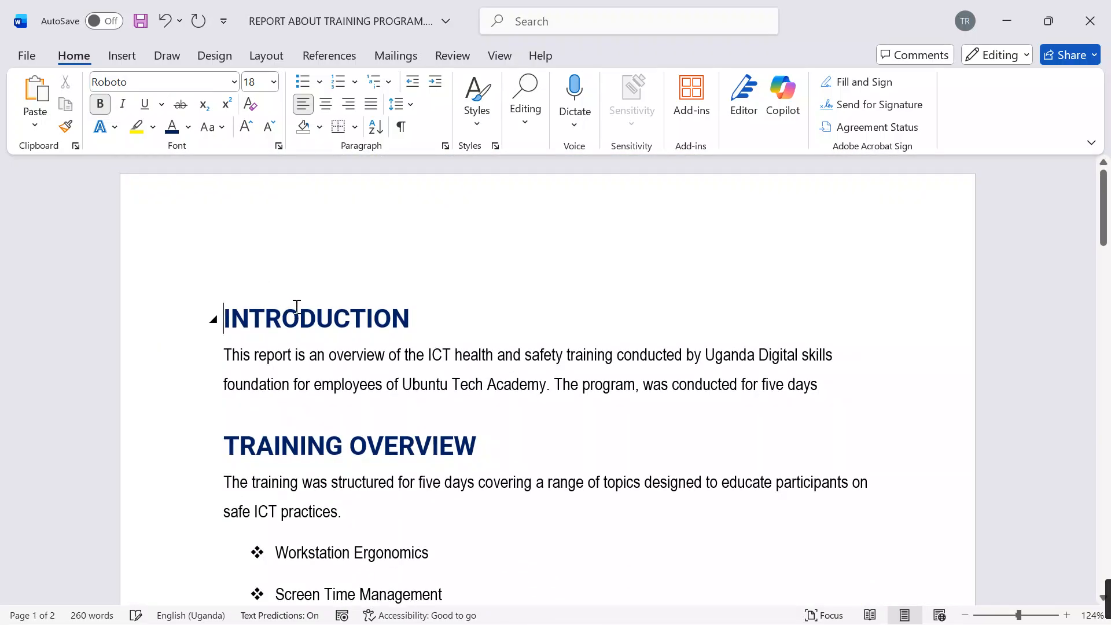
pyautogui.click(121, 56)
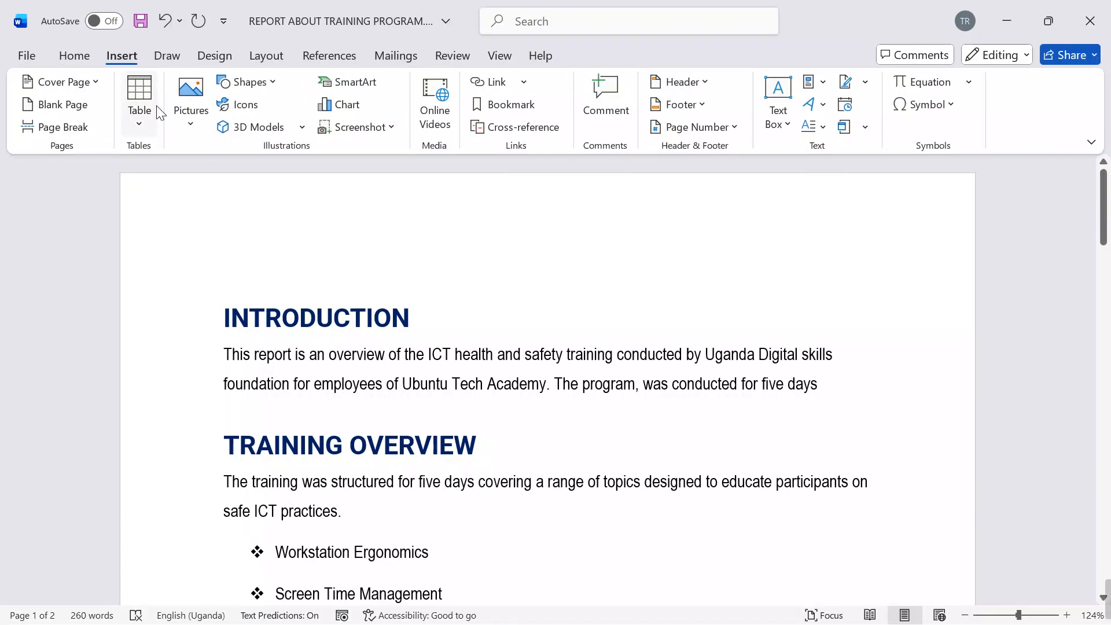
pyautogui.click(75, 127)
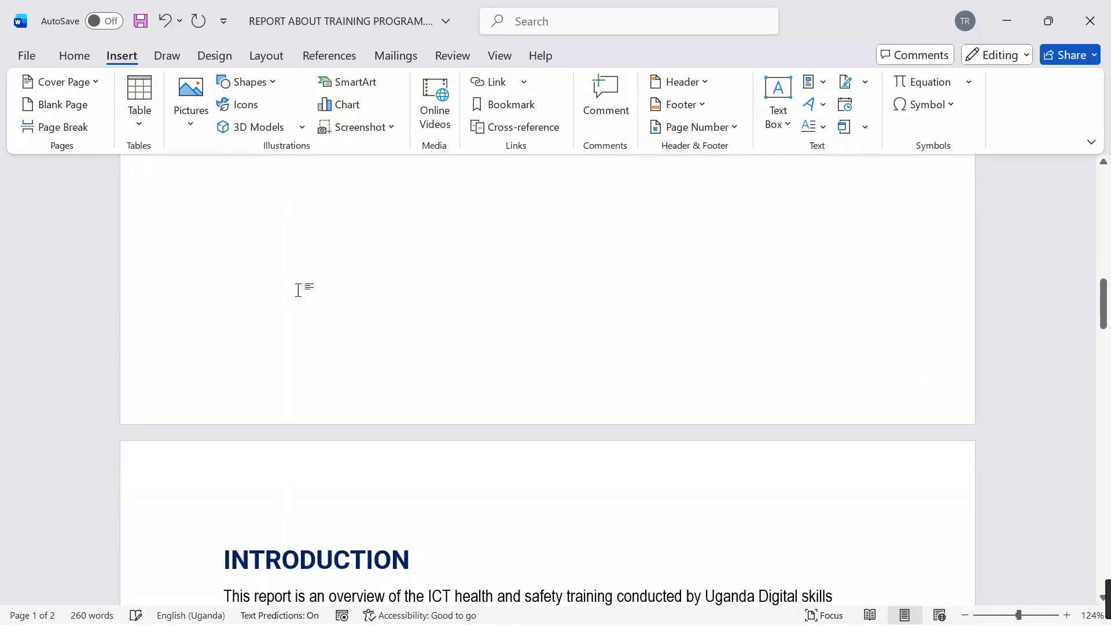
pyautogui.scroll(3, 324, 324)
pyautogui.scroll(3, 338, 334)
pyautogui.scroll(2, 314, 325)
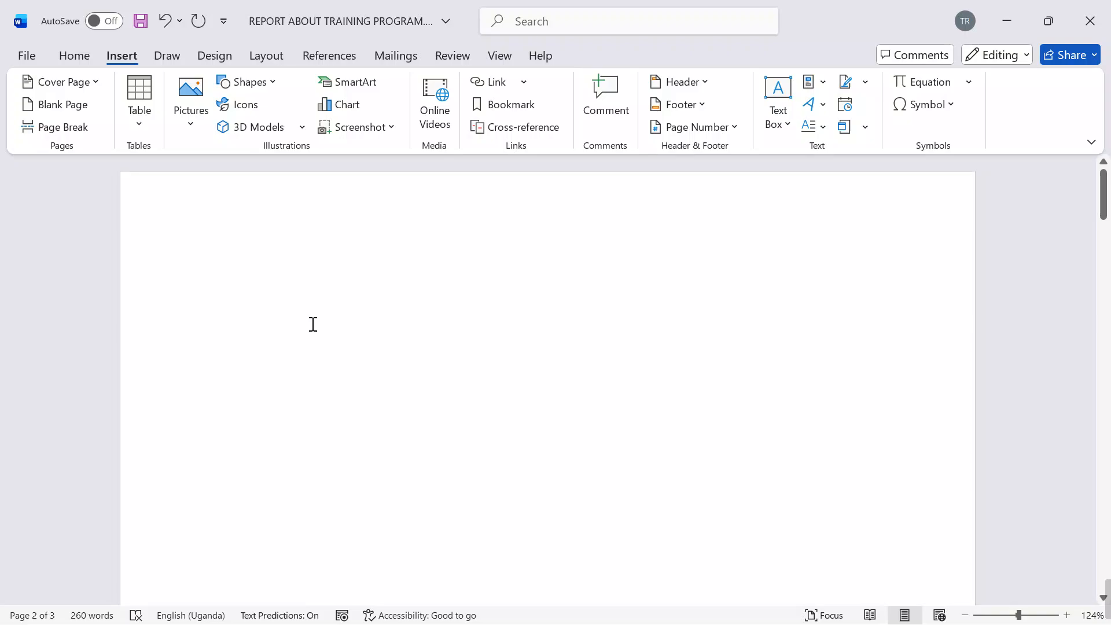
pyautogui.click(65, 130)
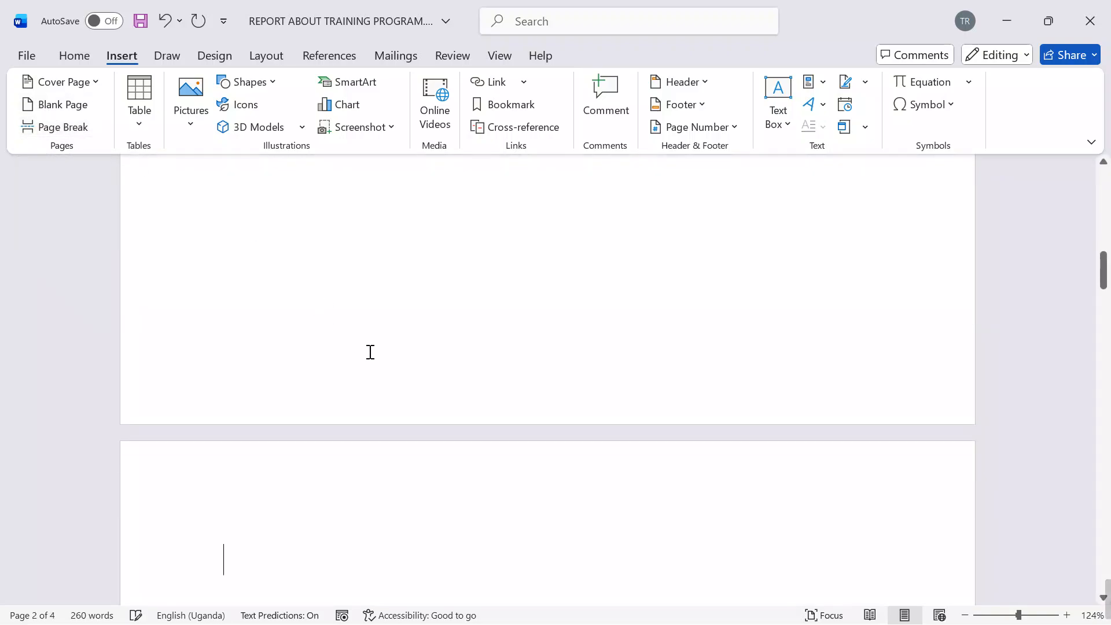
# Step: Zoom the report out to 80% and start inserting a table of contents on the blank second page
pyautogui.click(965, 615)
pyautogui.click(964, 614)
pyautogui.click(964, 615)
pyautogui.click(964, 615)
pyautogui.click(965, 615)
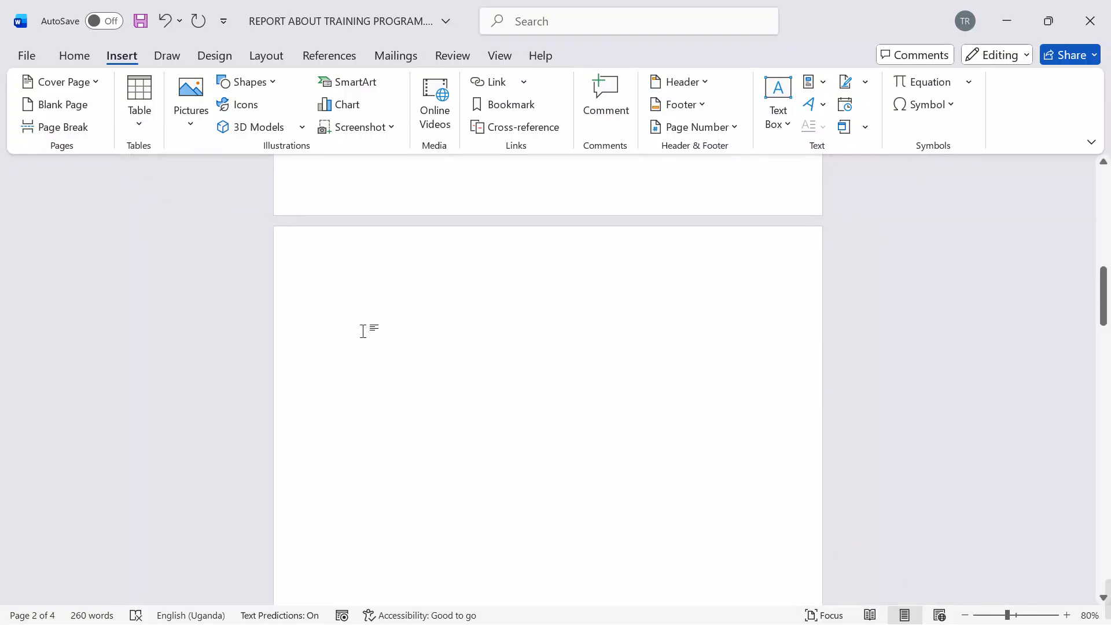
pyautogui.scroll(4, 529, 322)
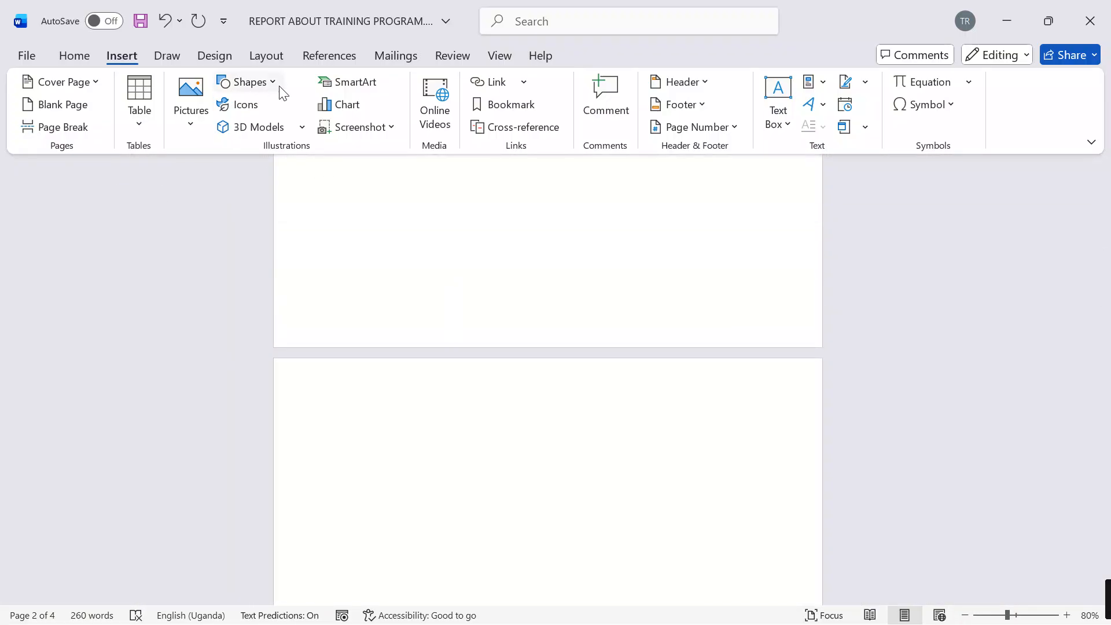
pyautogui.click(324, 55)
pyautogui.click(68, 119)
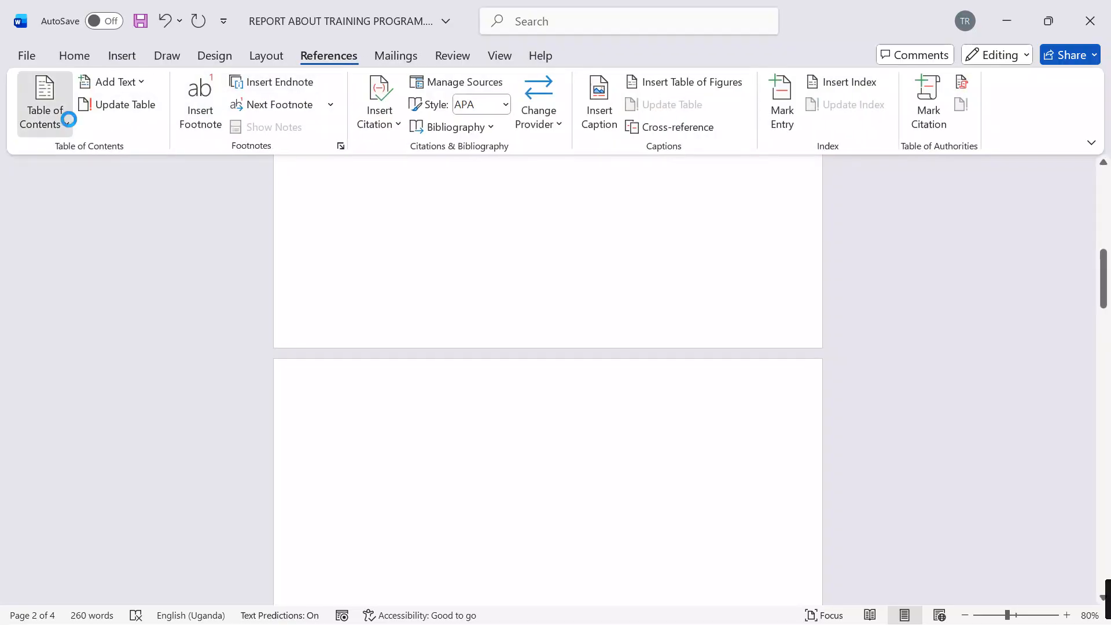
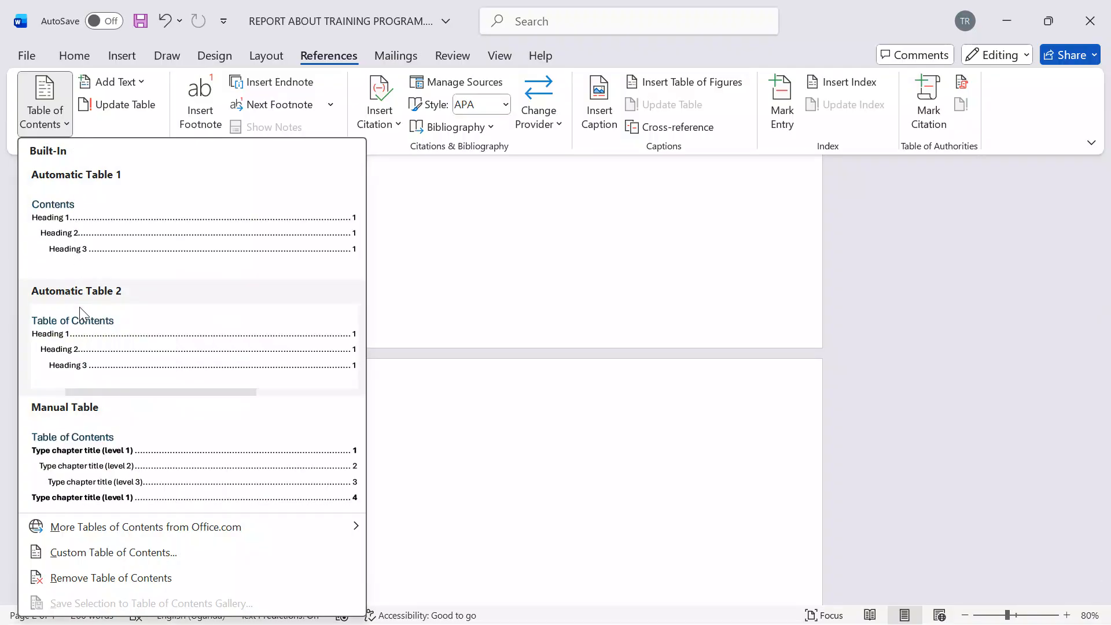
# Step: Insert the Automatic Table 2 table of contents on the second page and delete its multi-line entry of conclusion body text
pyautogui.click(81, 313)
pyautogui.scroll(6, 557, 318)
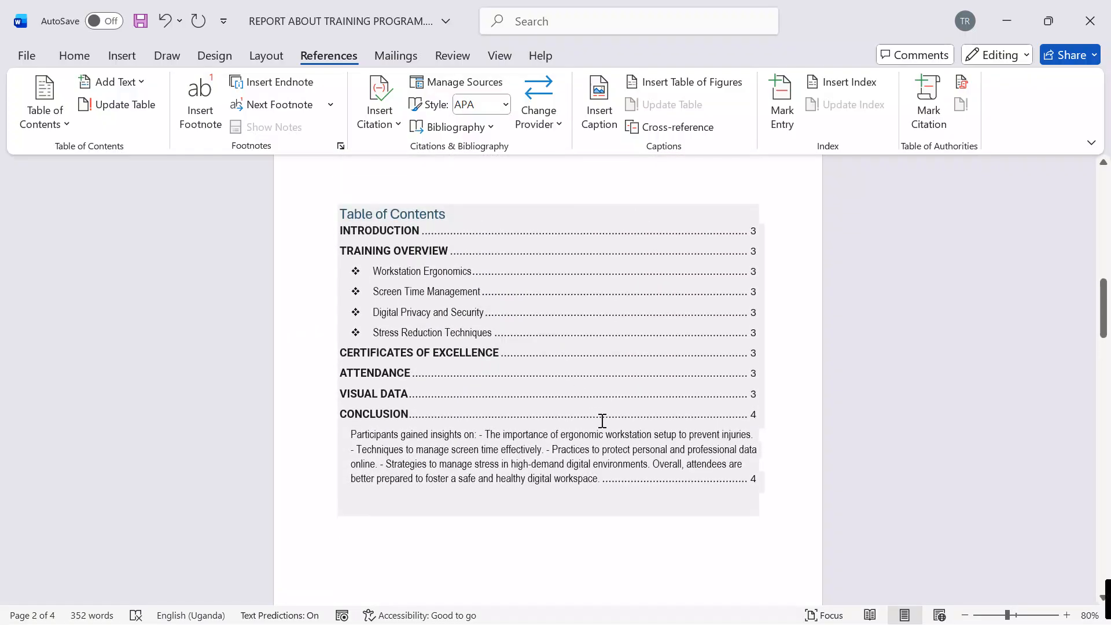
pyautogui.click(749, 483)
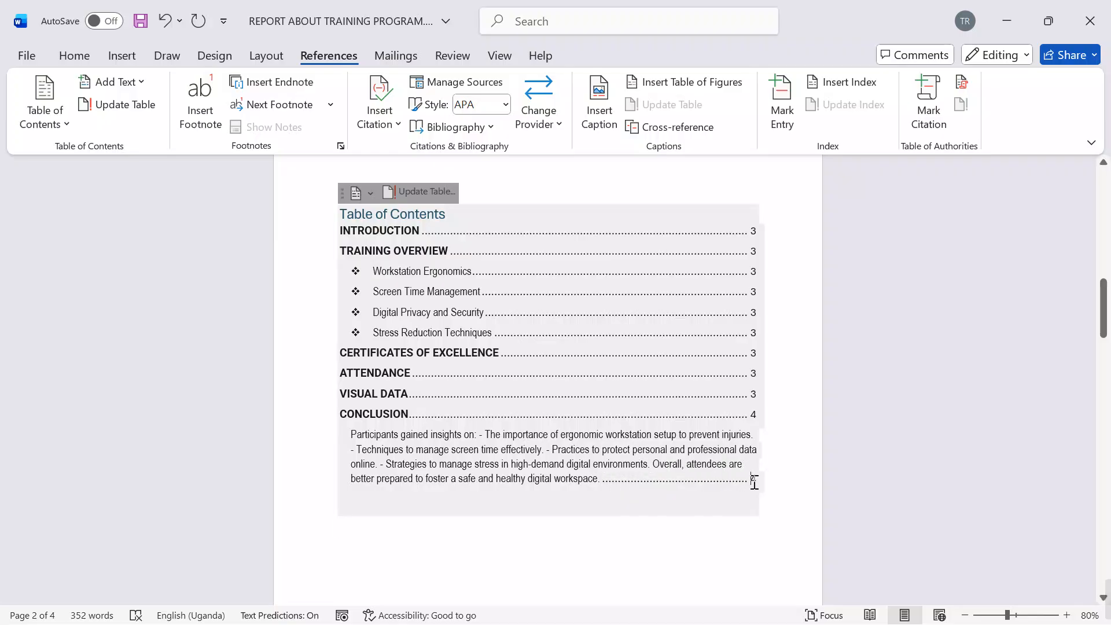
pyautogui.moveTo(749, 483); pyautogui.dragTo(381, 433)
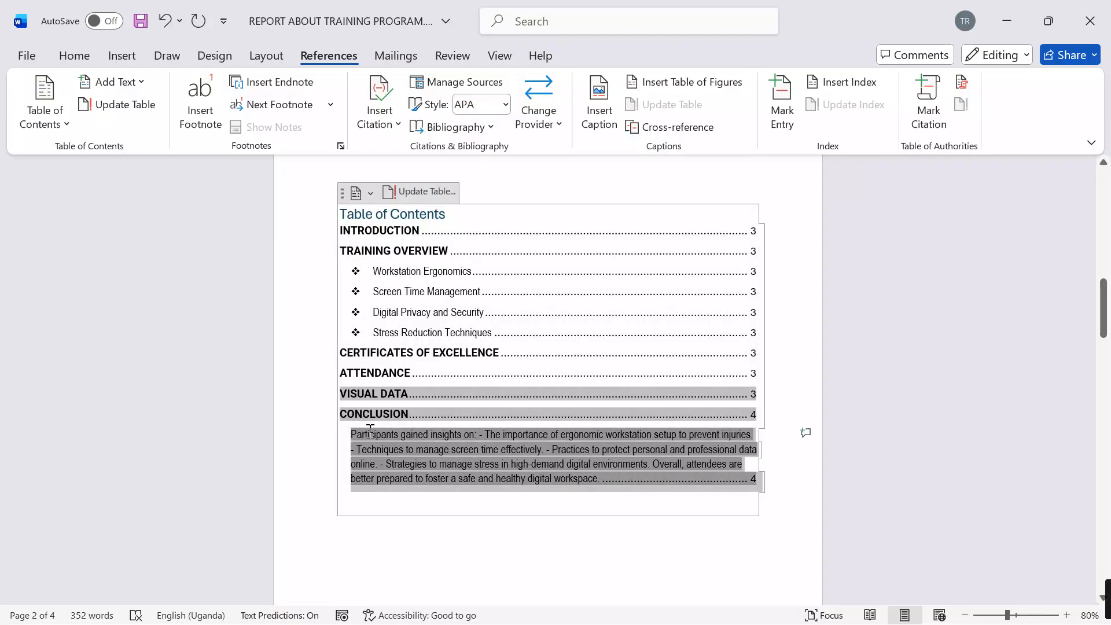
pyautogui.press('Delete')
pyautogui.press('BackSpace')
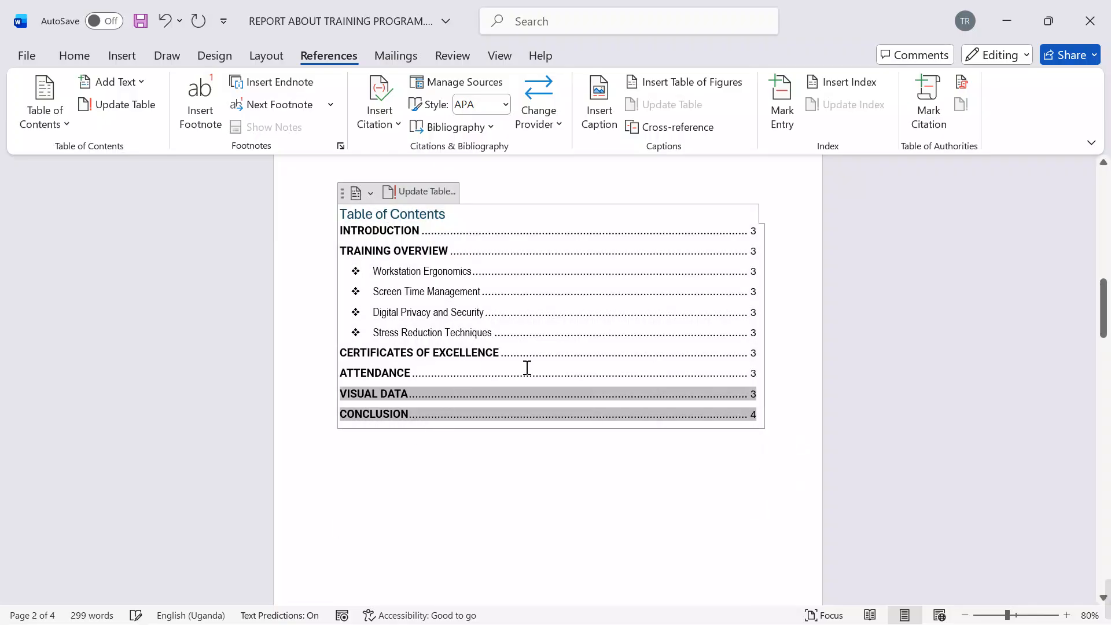
# Step: Delete the four bulleted topic entries, Workstation Ergonomics to Stress Reduction Techniques, from the table of contents
pyautogui.moveTo(675, 321); pyautogui.dragTo(416, 277)
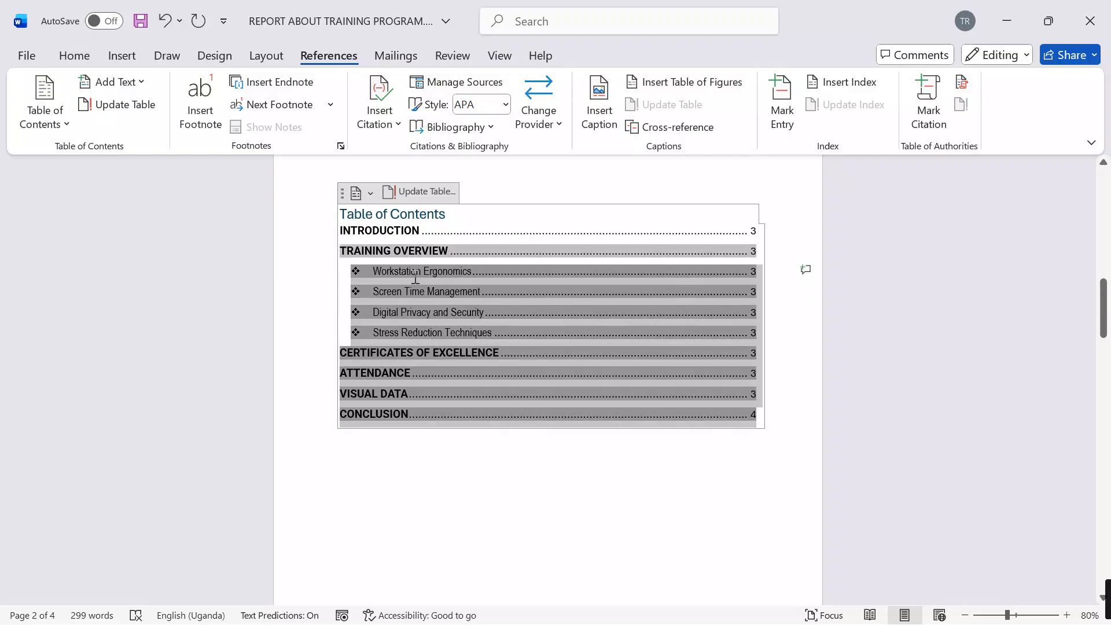
pyautogui.click(438, 313)
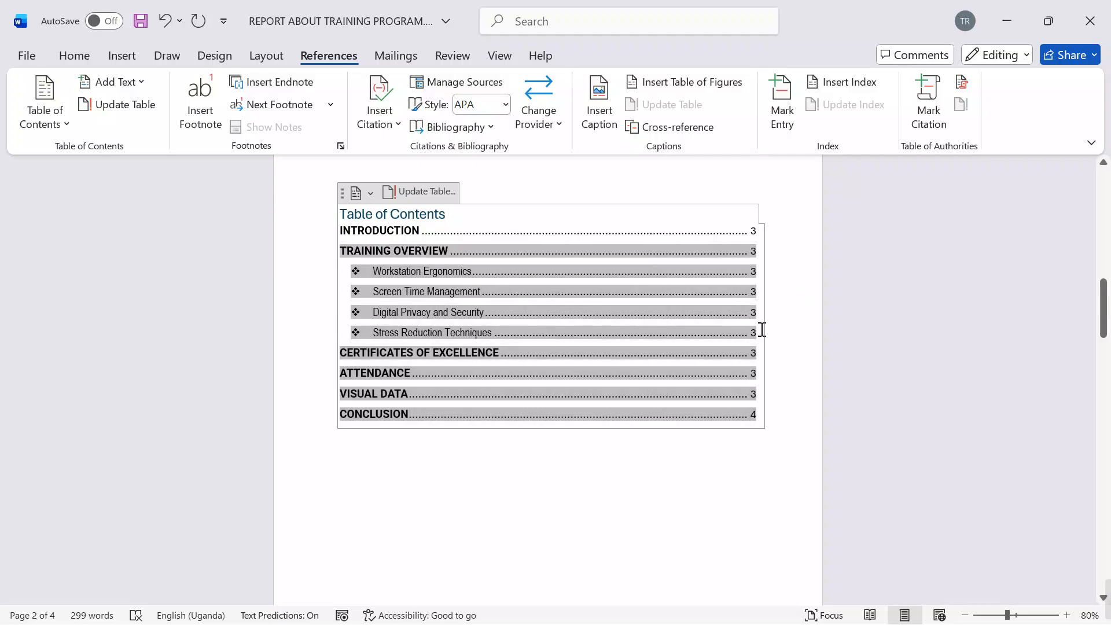
pyautogui.moveTo(762, 329); pyautogui.dragTo(356, 269)
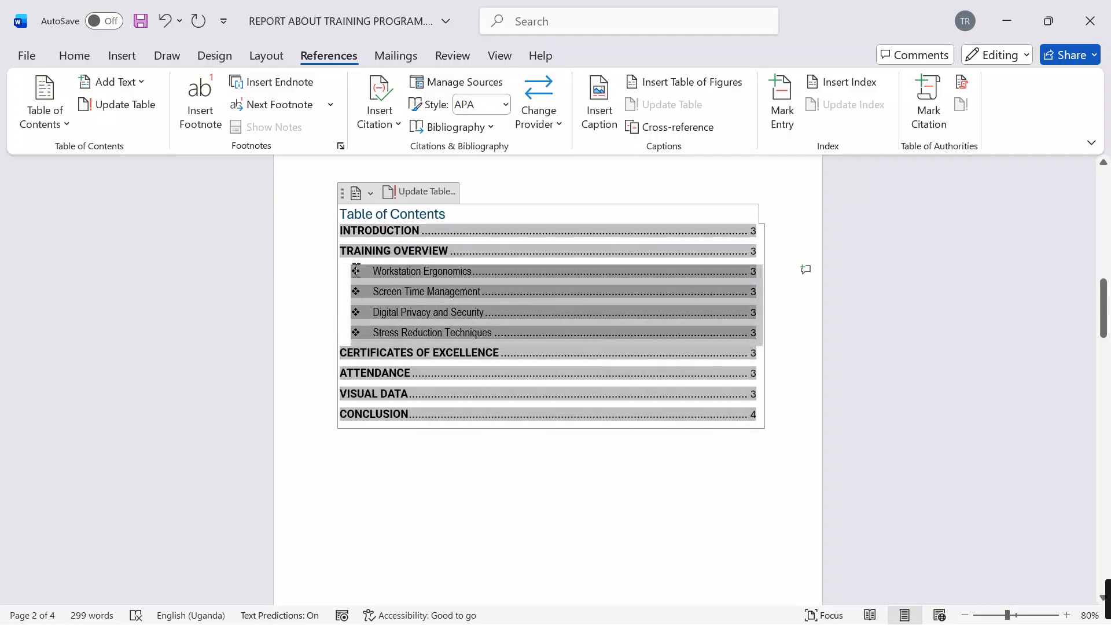
pyautogui.press('BackSpace')
pyautogui.click(492, 434)
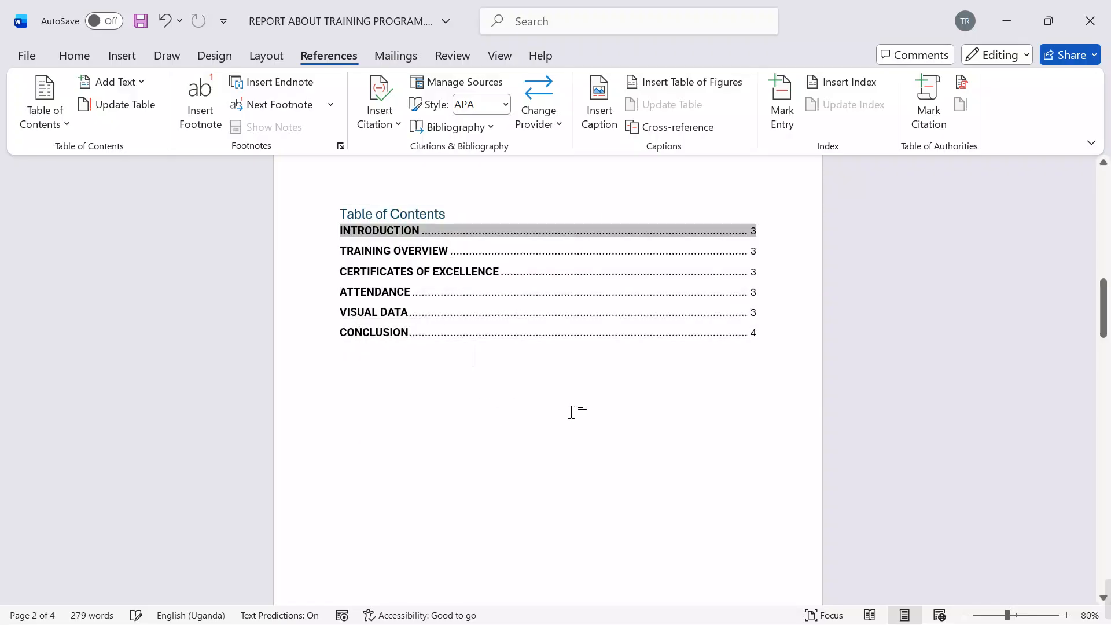
# Step: Centre the Table of Contents title, make it bold and enlarge it to 22 pt
pyautogui.scroll(3, 550, 435)
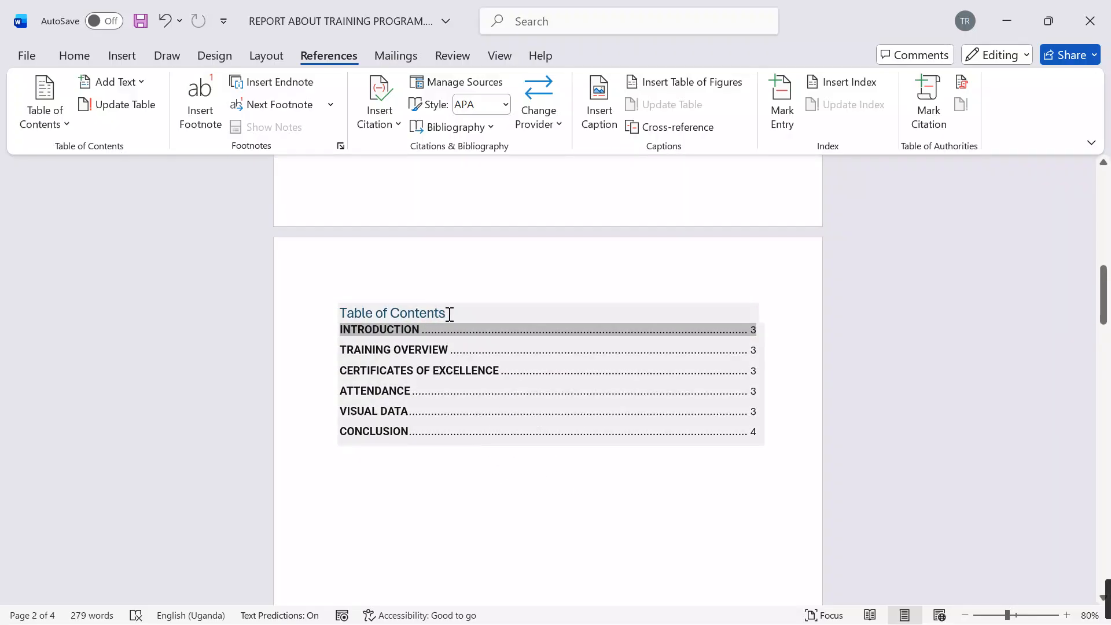
pyautogui.moveTo(449, 314); pyautogui.dragTo(335, 303)
pyautogui.click(74, 55)
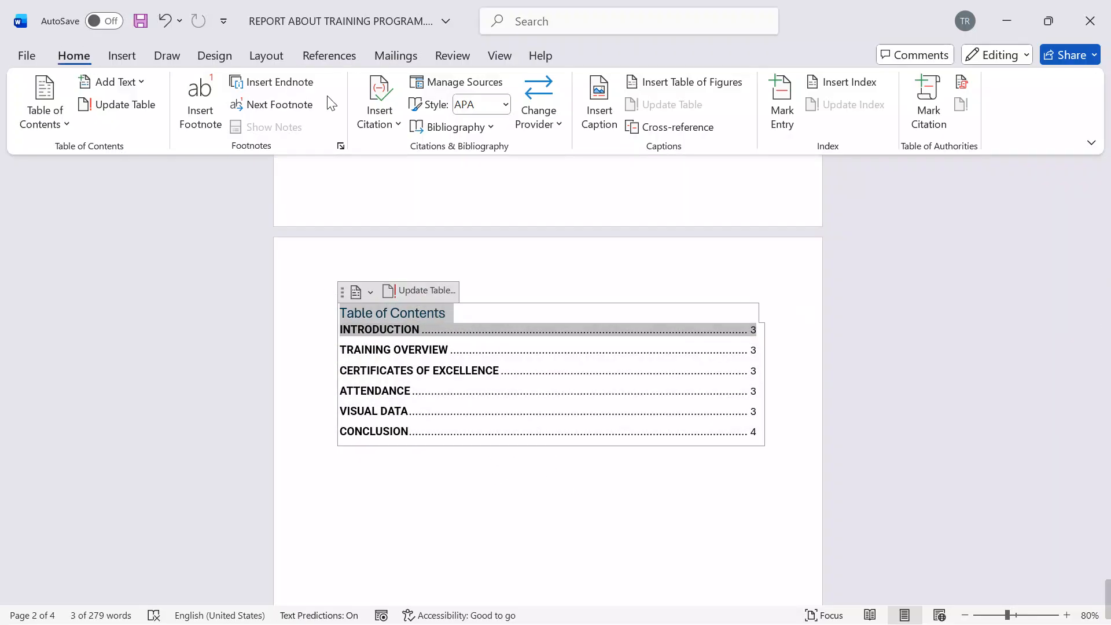
pyautogui.click(334, 104)
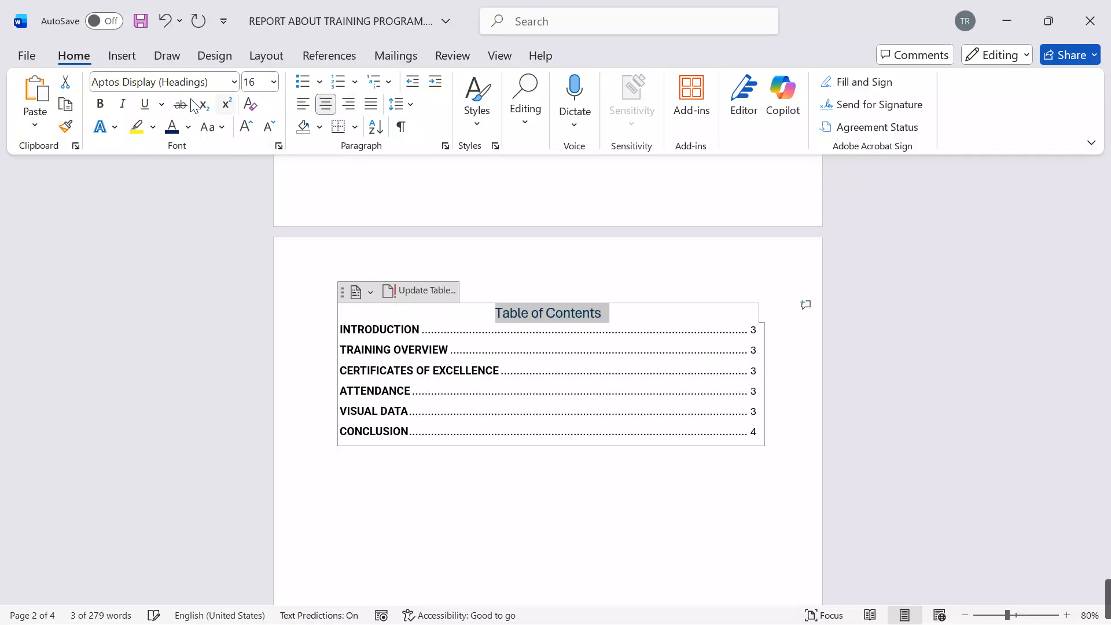
pyautogui.click(99, 104)
pyautogui.click(246, 126)
pyautogui.click(246, 126)
pyautogui.click(246, 127)
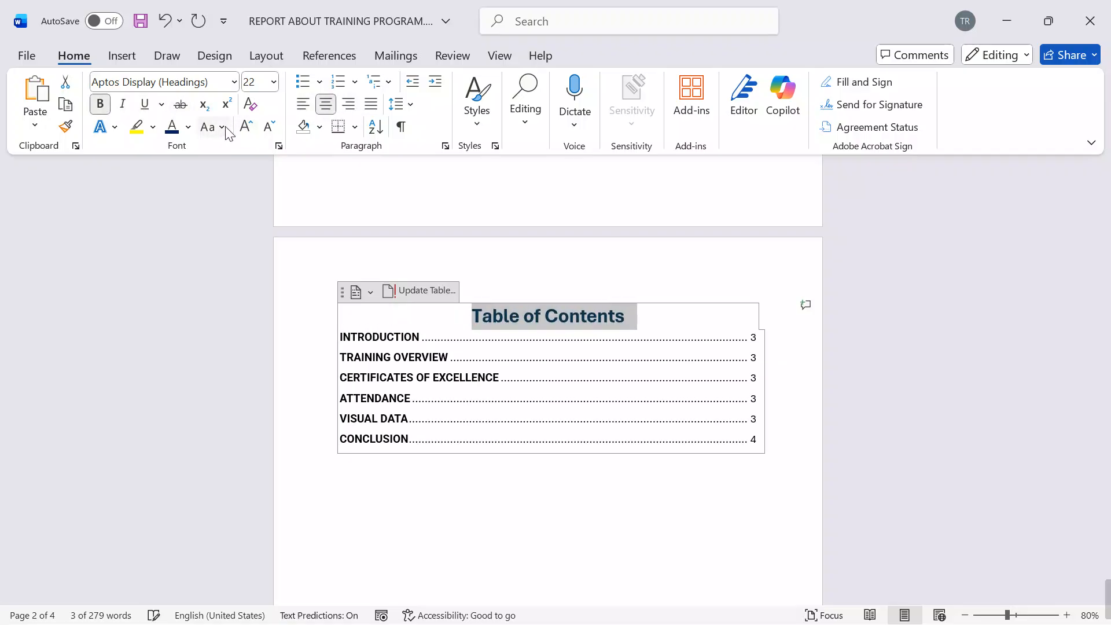
# Step: Colour the Table of Contents title in the standard Dark Red and change it to uppercase
pyautogui.click(188, 127)
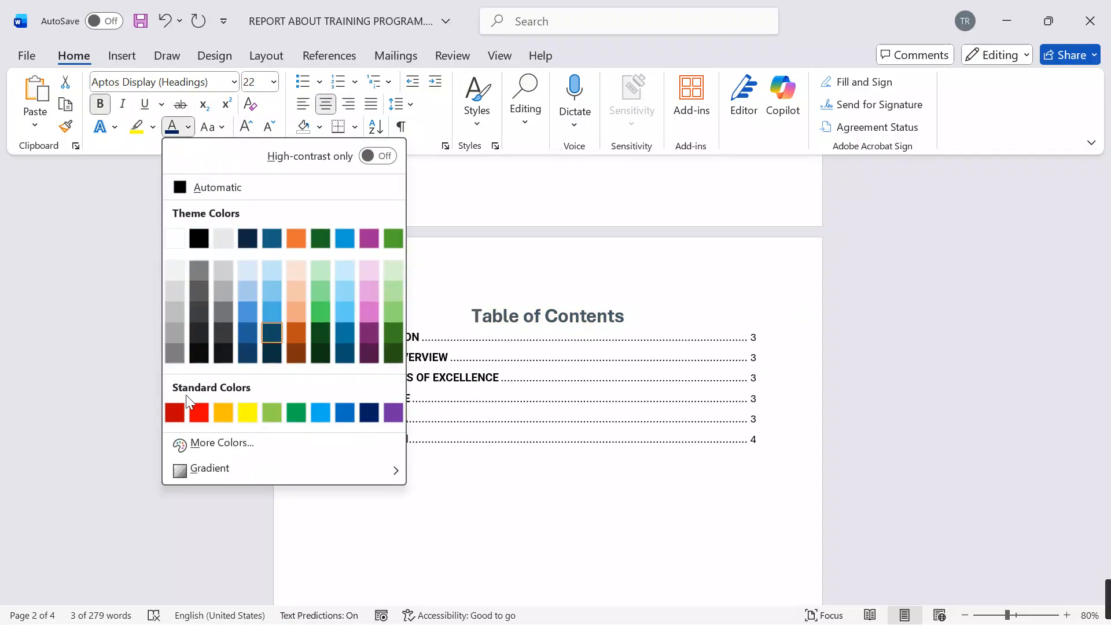
pyautogui.click(175, 408)
pyautogui.click(211, 127)
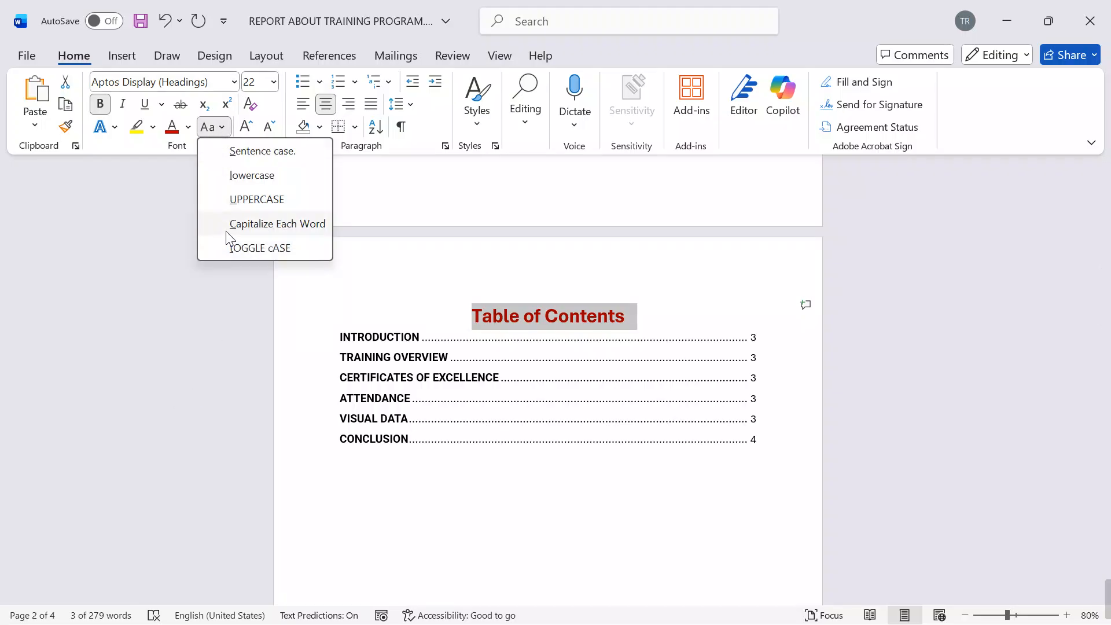
pyautogui.click(233, 198)
pyautogui.click(574, 524)
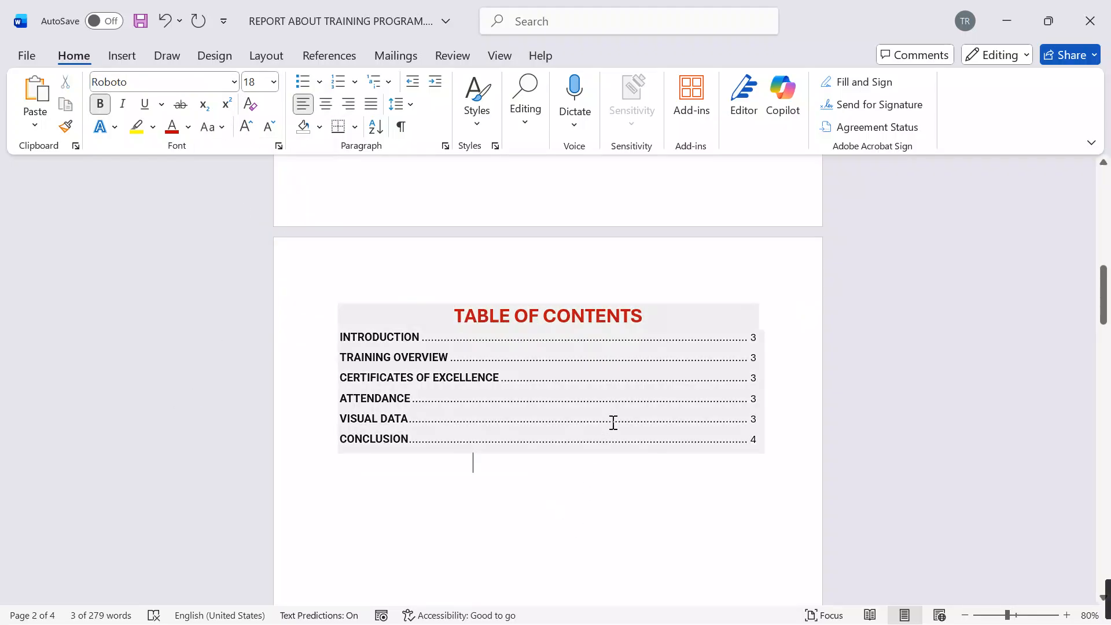
# Step: Push the VISUAL DATA heading onto the next page so it sits with its allowance table
pyautogui.scroll(-3, 612, 423)
pyautogui.scroll(6, 616, 427)
pyautogui.scroll(-15, 606, 430)
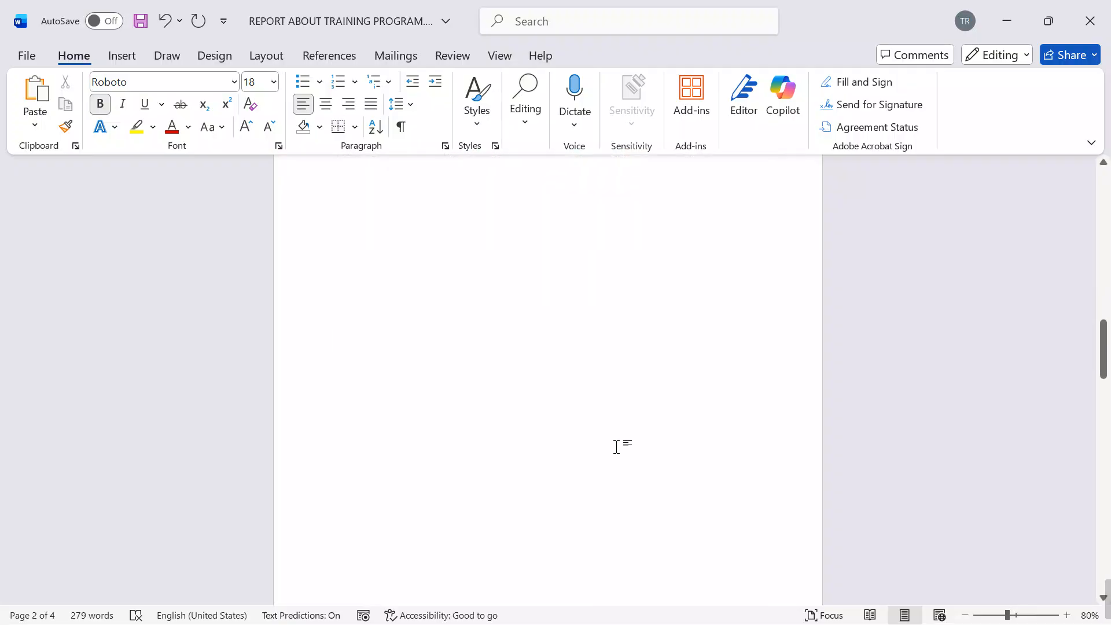
pyautogui.scroll(-15, 616, 439)
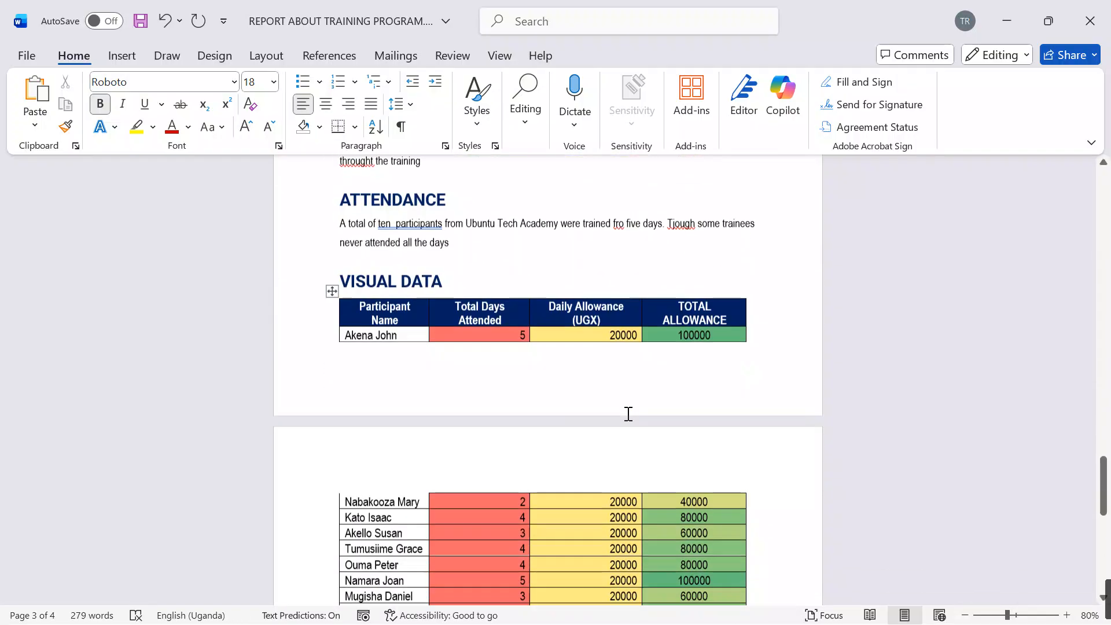
pyautogui.scroll(10, 621, 423)
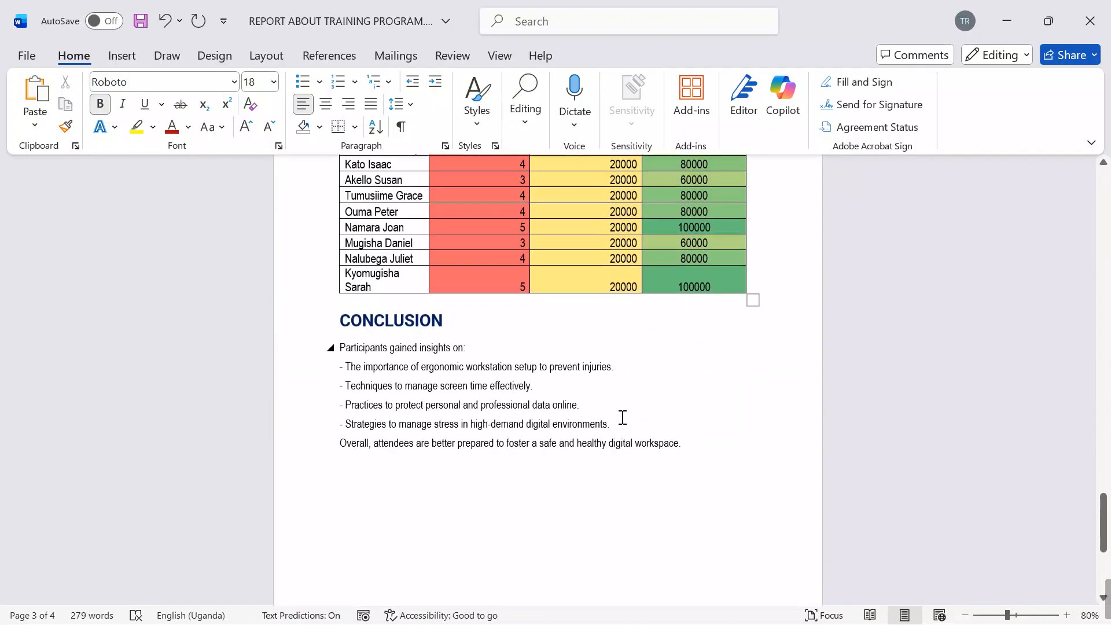
pyautogui.scroll(15, 613, 417)
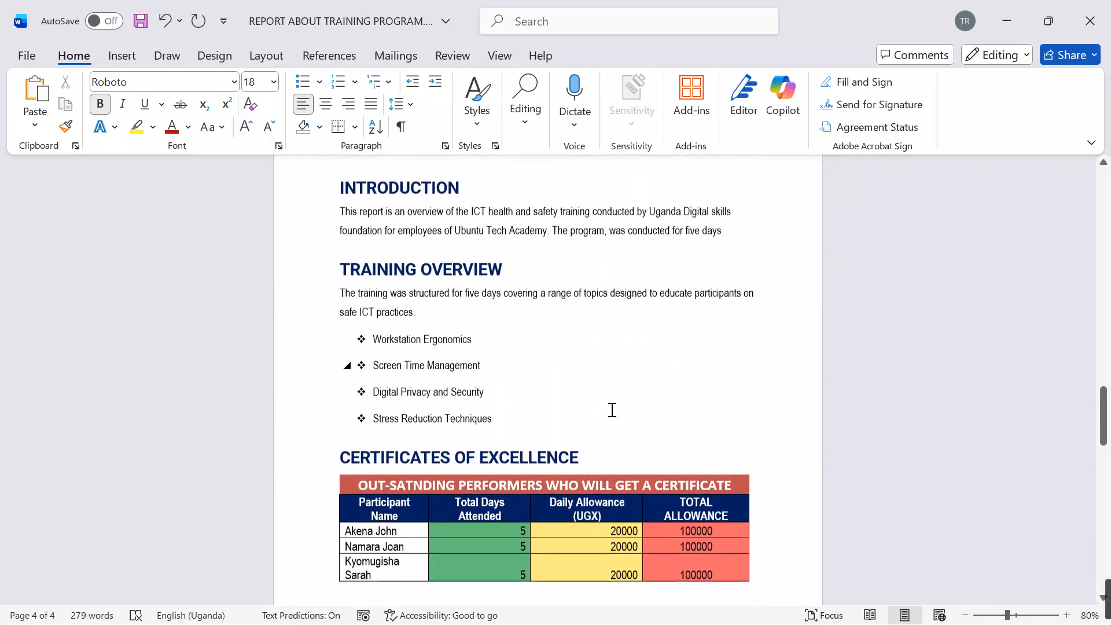
pyautogui.scroll(-5, 613, 416)
pyautogui.scroll(-3, 615, 423)
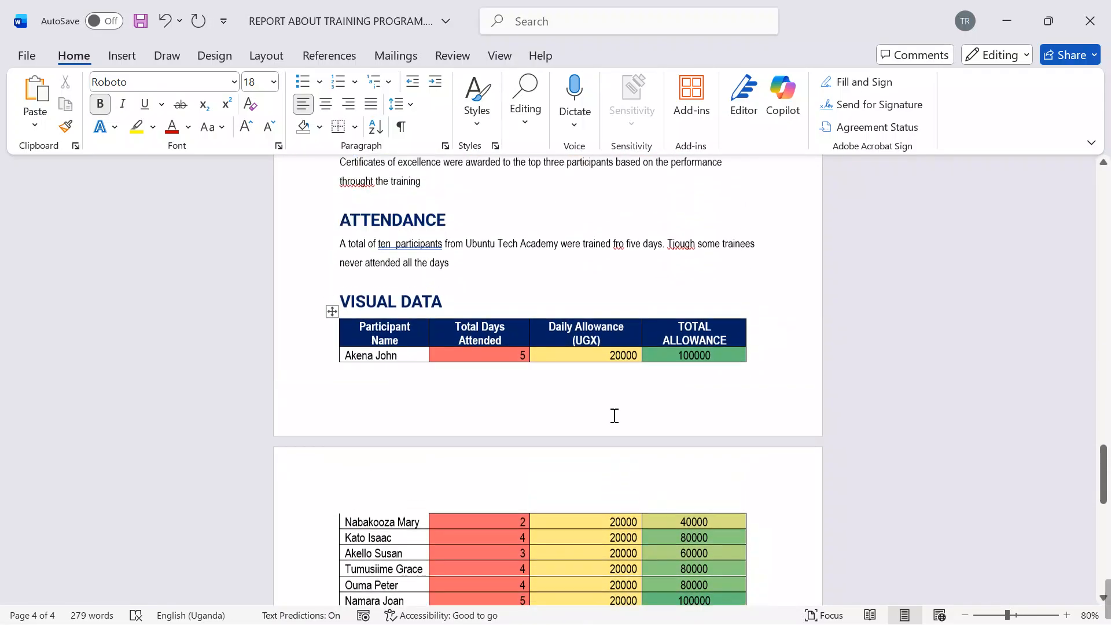
pyautogui.click(483, 296)
pyautogui.press('Return')
# Step: Draw a Moon shape about 6.93 cm high and 5.79 cm wide in the upper part of the blank first page
pyautogui.scroll(12, 543, 304)
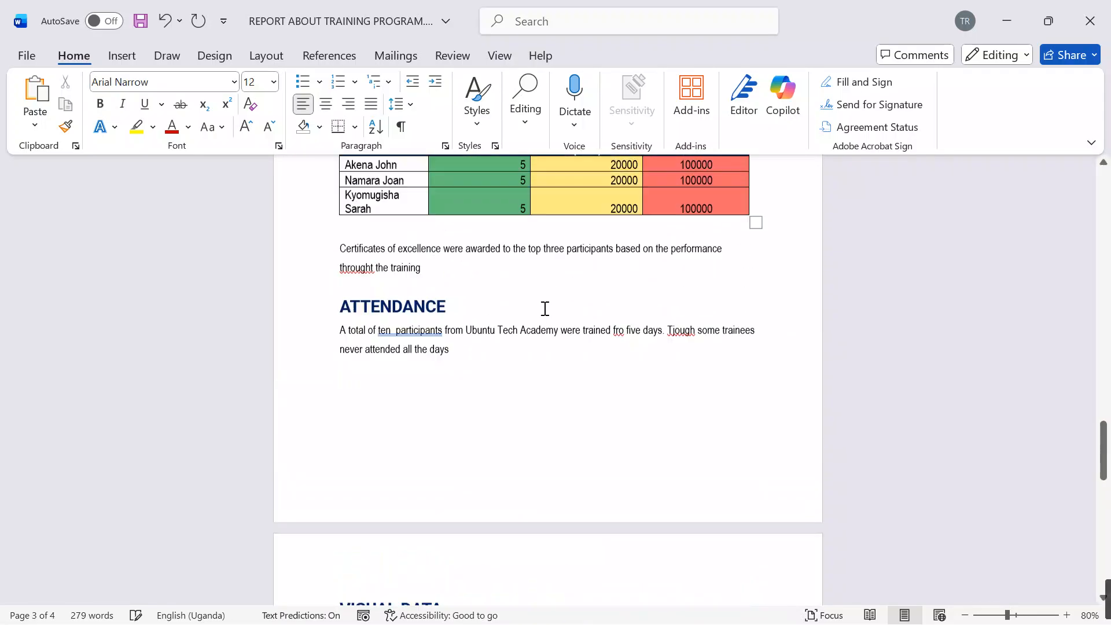
pyautogui.scroll(15, 551, 297)
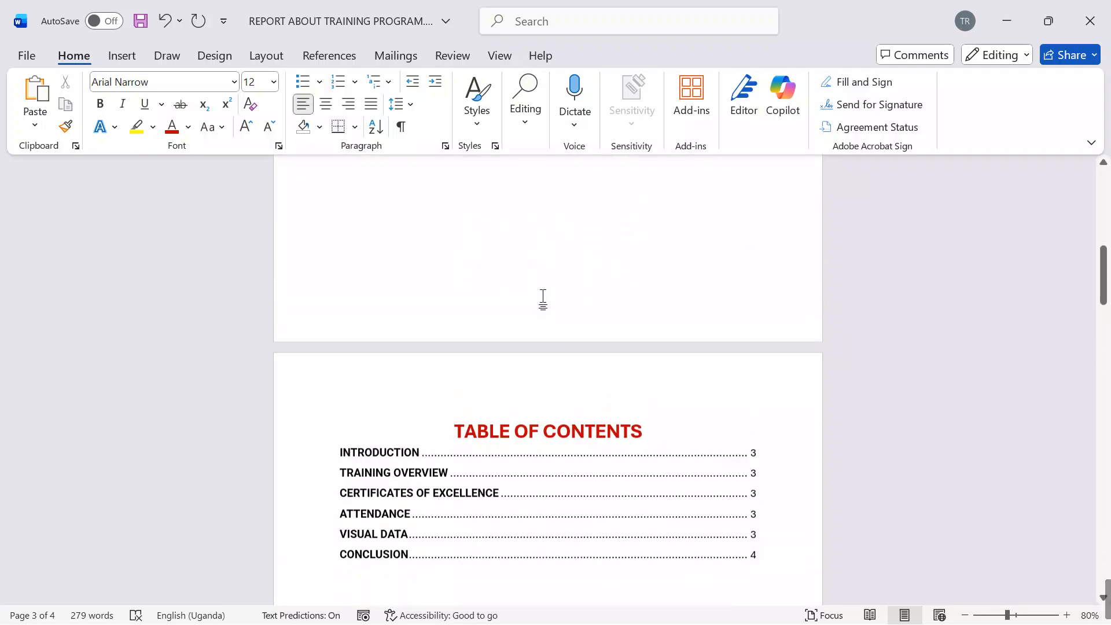
pyautogui.scroll(3, 545, 292)
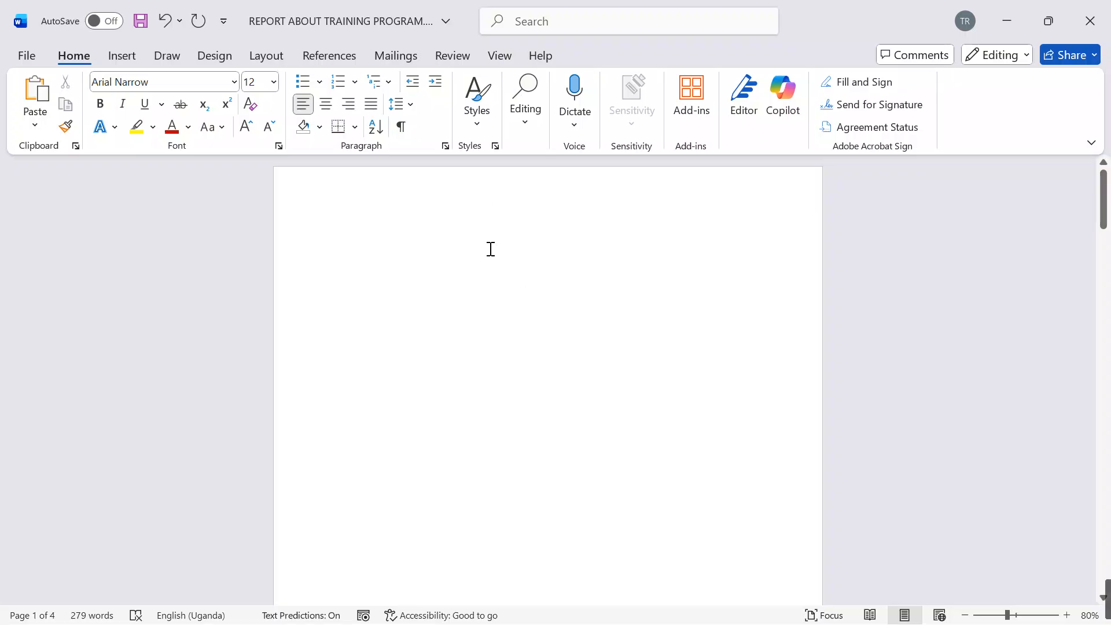
pyautogui.click(125, 58)
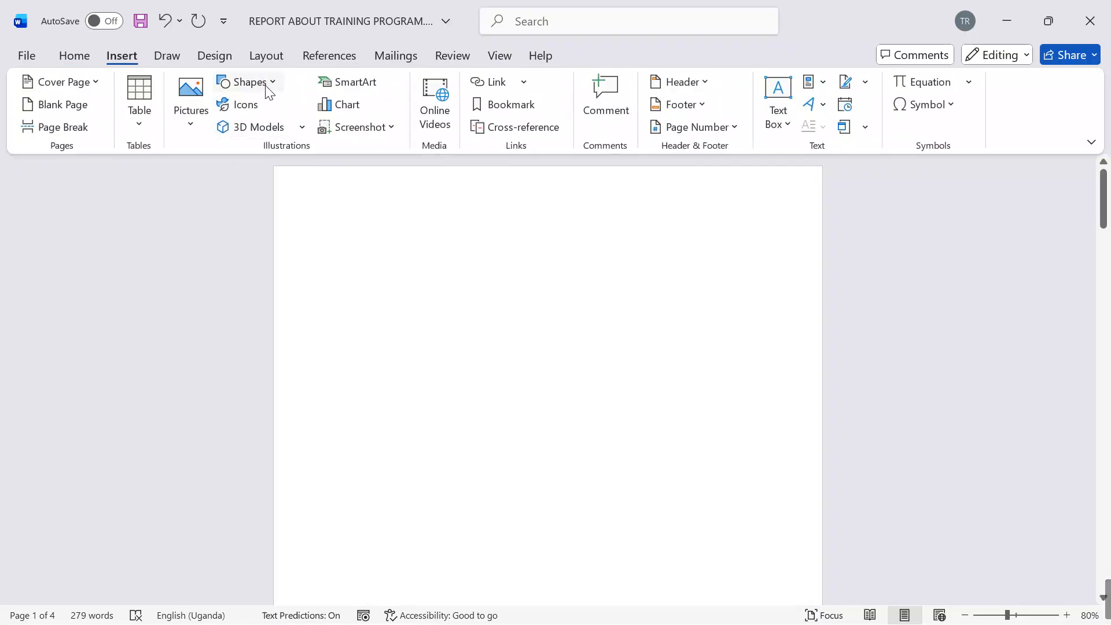
pyautogui.click(267, 87)
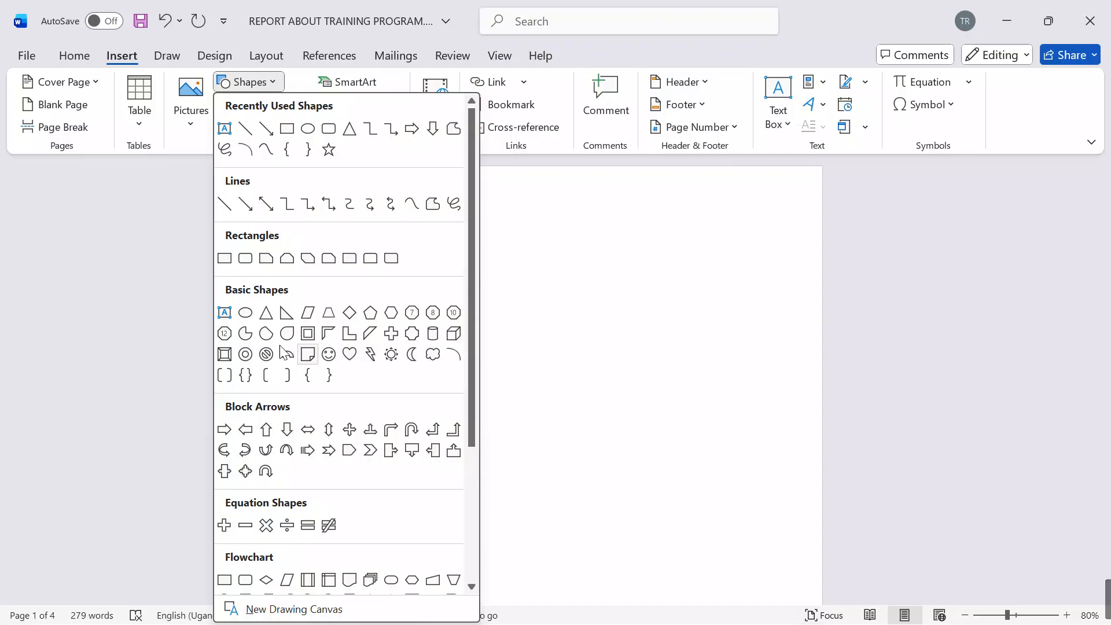
pyautogui.click(412, 355)
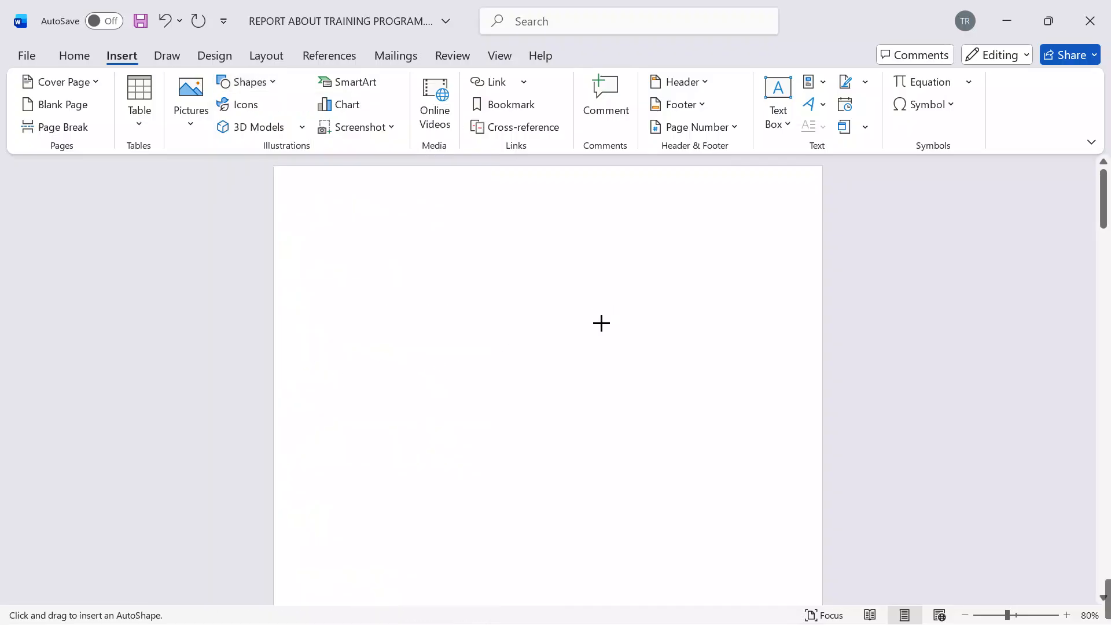
pyautogui.moveTo(527, 206)
pyautogui.mouseDown()
pyautogui.moveTo(377, 367)
pyautogui.moveTo(374, 388)
pyautogui.mouseUp()
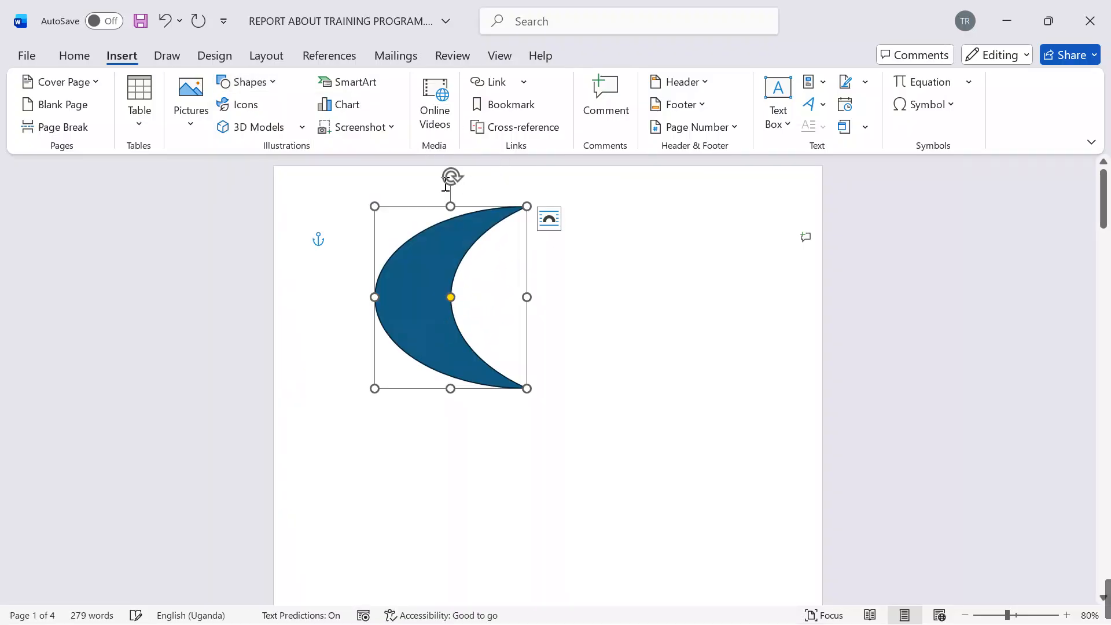
# Step: Tilt the moon shape clockwise and stretch it to about 7.84 cm high, shifted nearer the page's upper-left corner
pyautogui.moveTo(450, 177); pyautogui.dragTo(502, 207)
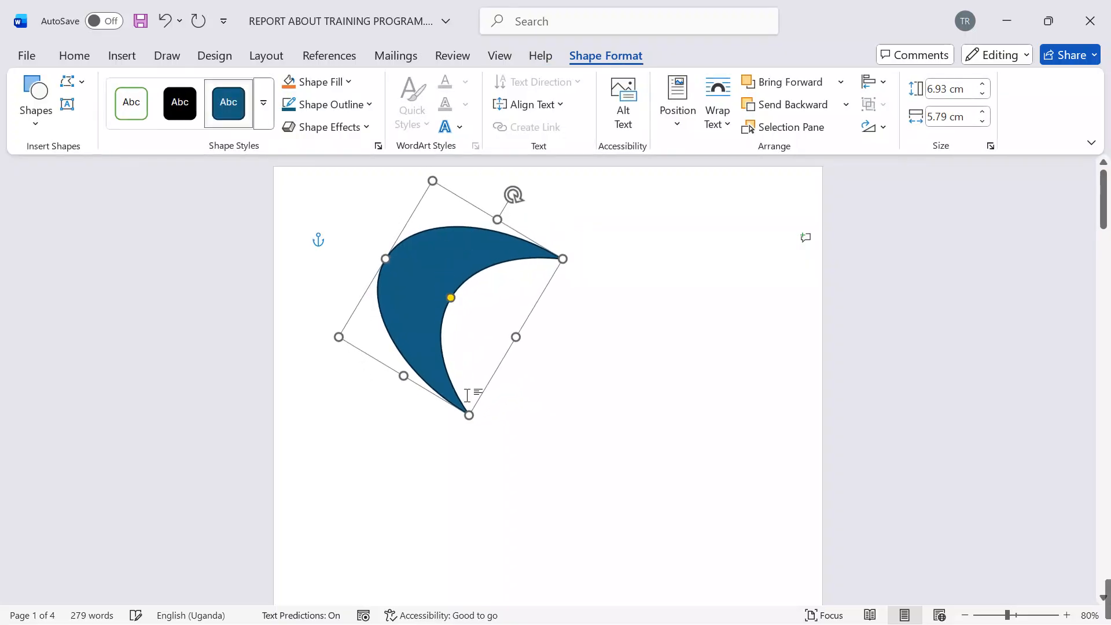
pyautogui.moveTo(404, 377); pyautogui.dragTo(391, 397)
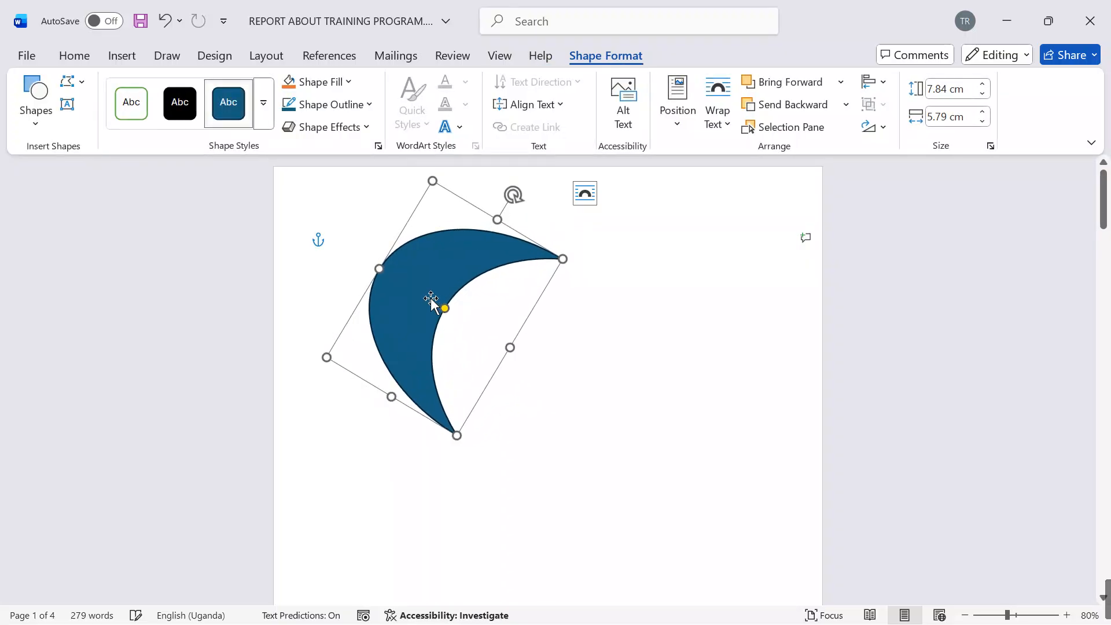
pyautogui.moveTo(431, 299); pyautogui.dragTo(273, 210)
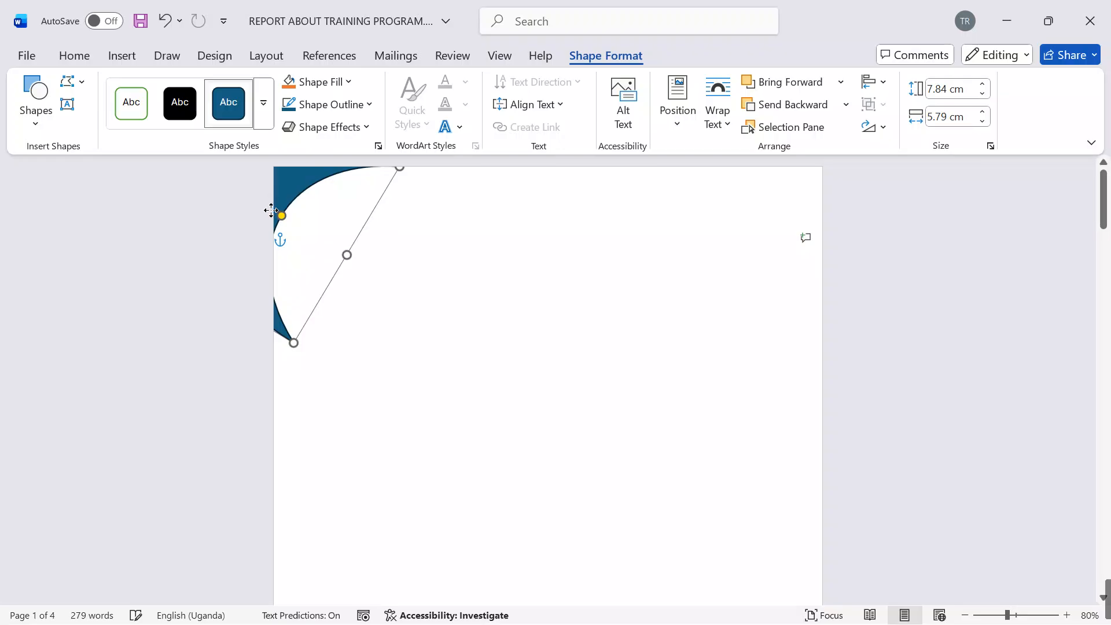
pyautogui.hotkey('ctrl', 'z')
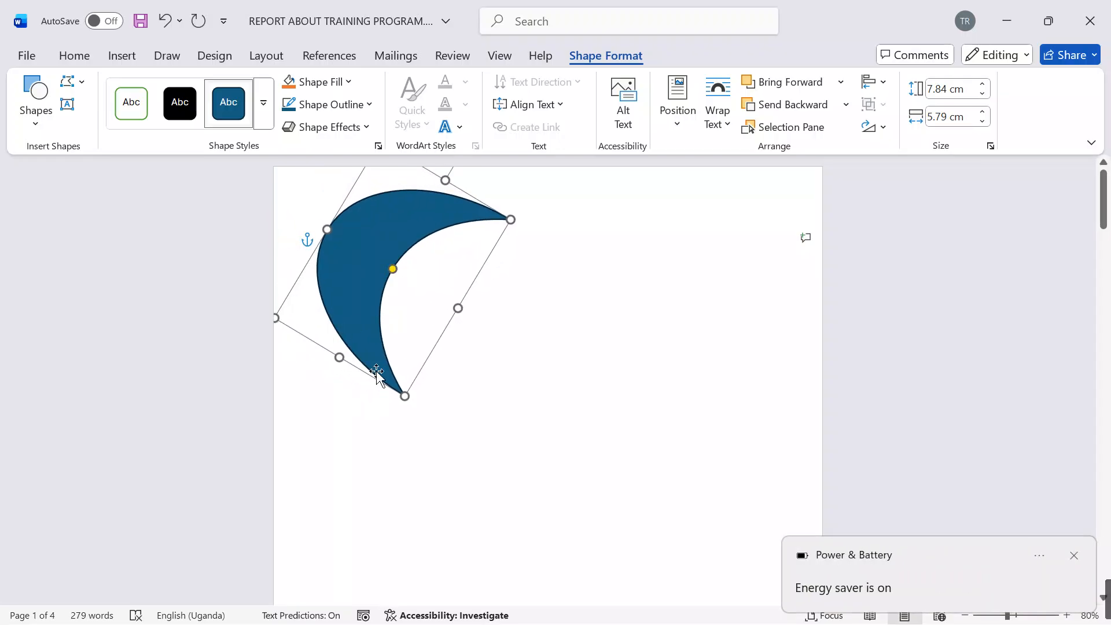
# Step: Enlarge the moon shape to about 14.62 cm high and 8.09 cm wide, positioned to cover only the page's upper-left corner
pyautogui.moveTo(404, 395); pyautogui.dragTo(404, 438)
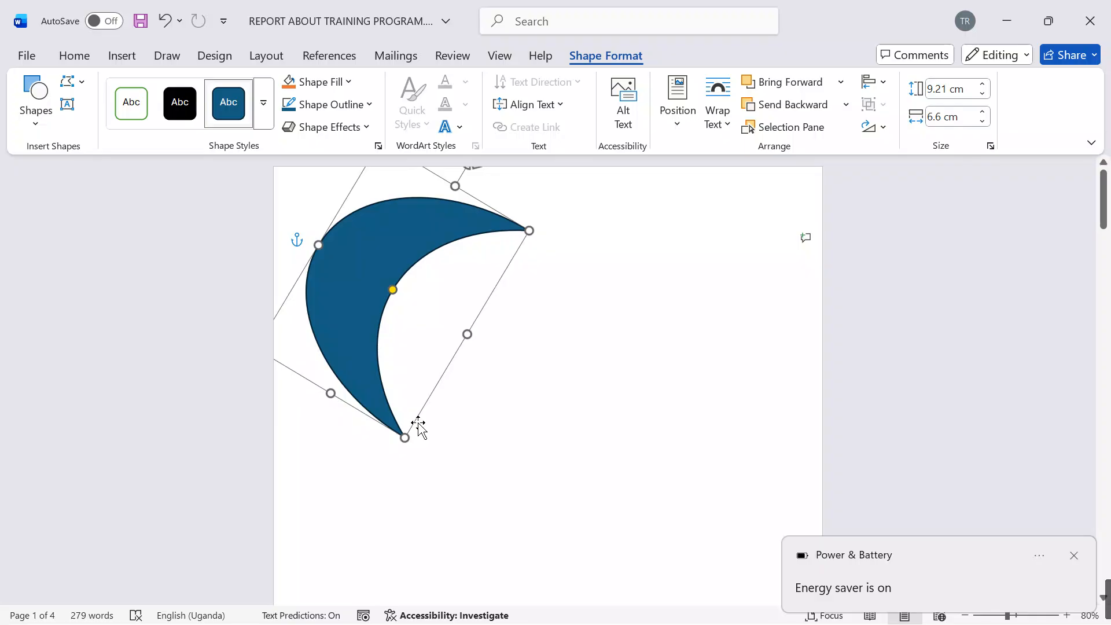
pyautogui.moveTo(330, 392); pyautogui.dragTo(300, 414)
pyautogui.moveTo(310, 347)
pyautogui.mouseDown()
pyautogui.moveTo(236, 275)
pyautogui.moveTo(206, 280)
pyautogui.moveTo(201, 260)
pyautogui.moveTo(208, 293)
pyautogui.moveTo(300, 340)
pyautogui.mouseUp()
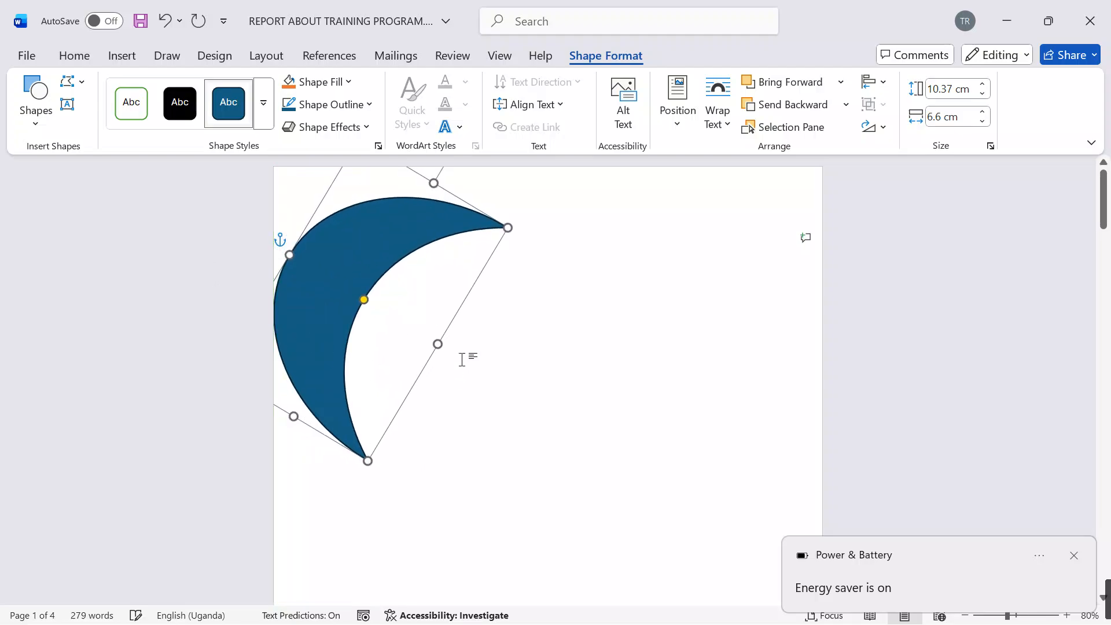
pyautogui.moveTo(438, 344); pyautogui.dragTo(481, 369)
pyautogui.moveTo(318, 305); pyautogui.dragTo(241, 226)
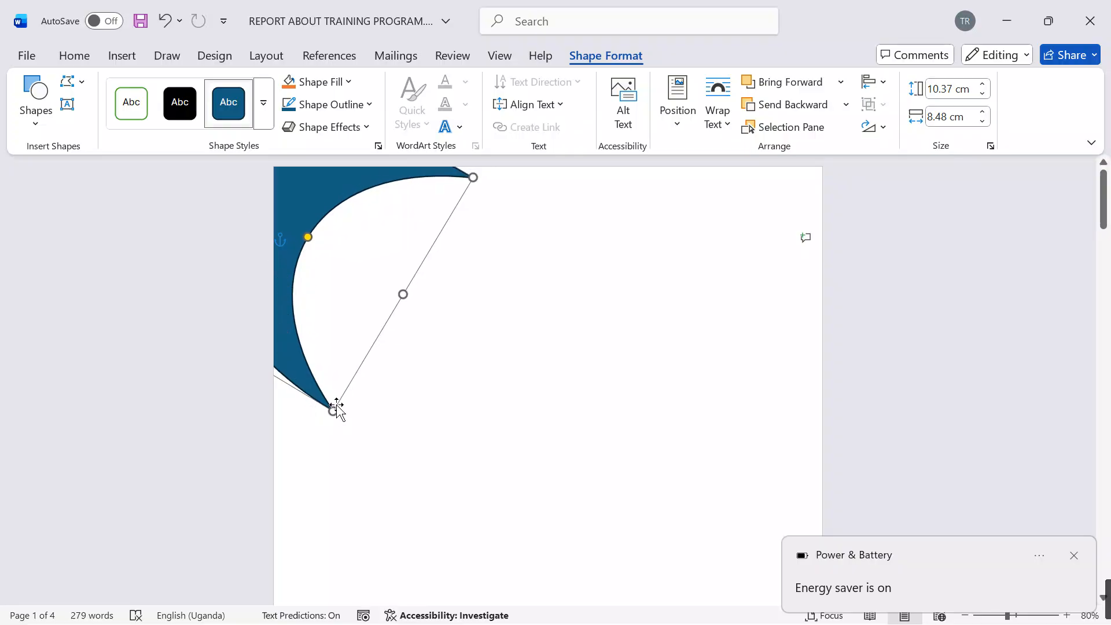
pyautogui.moveTo(336, 408); pyautogui.dragTo(292, 463)
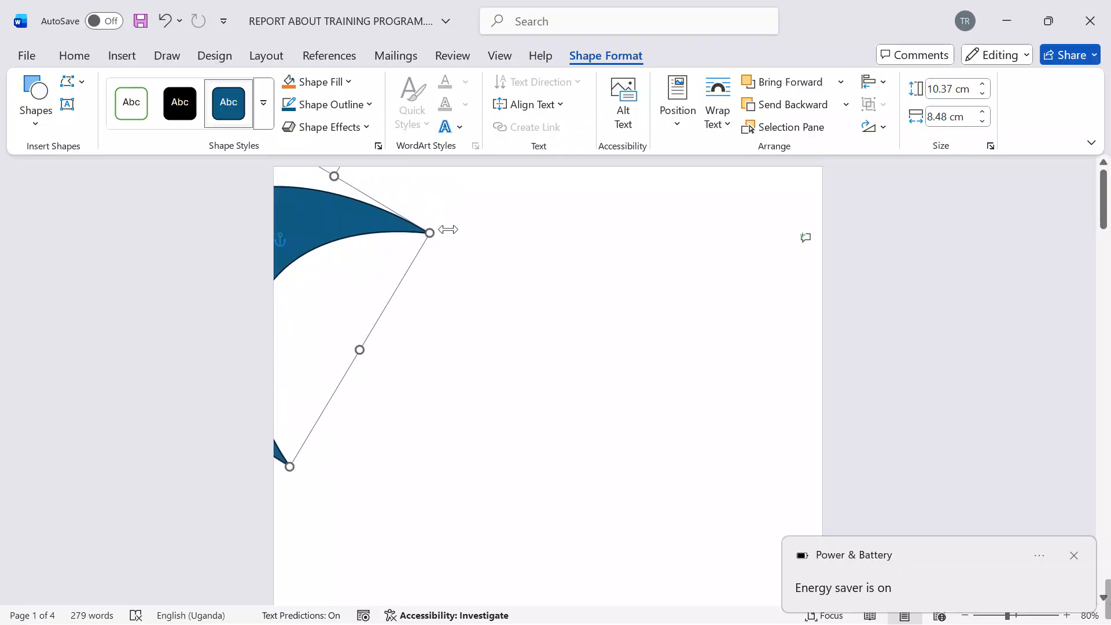
pyautogui.moveTo(448, 229); pyautogui.dragTo(503, 189)
pyautogui.moveTo(305, 211); pyautogui.dragTo(526, 266)
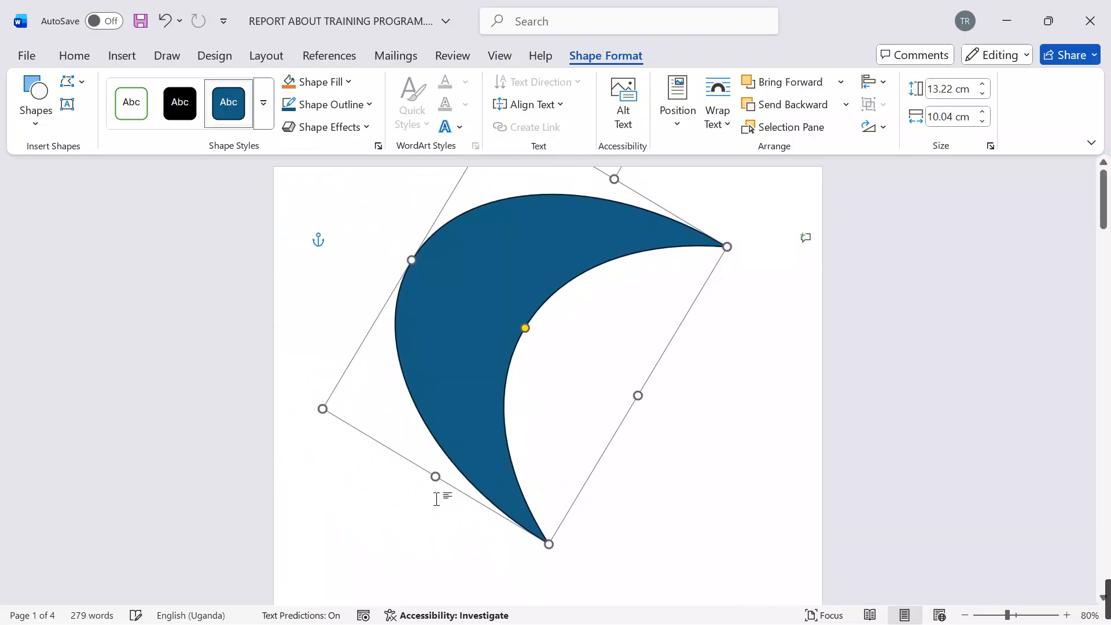
pyautogui.moveTo(435, 476); pyautogui.dragTo(405, 508)
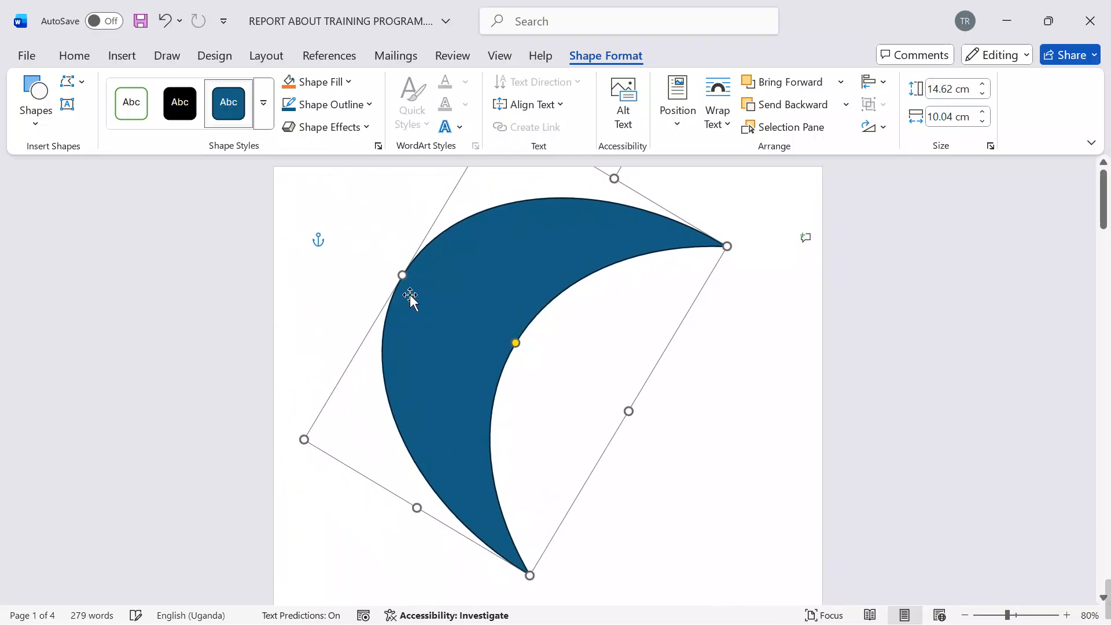
pyautogui.moveTo(412, 282); pyautogui.dragTo(262, 229)
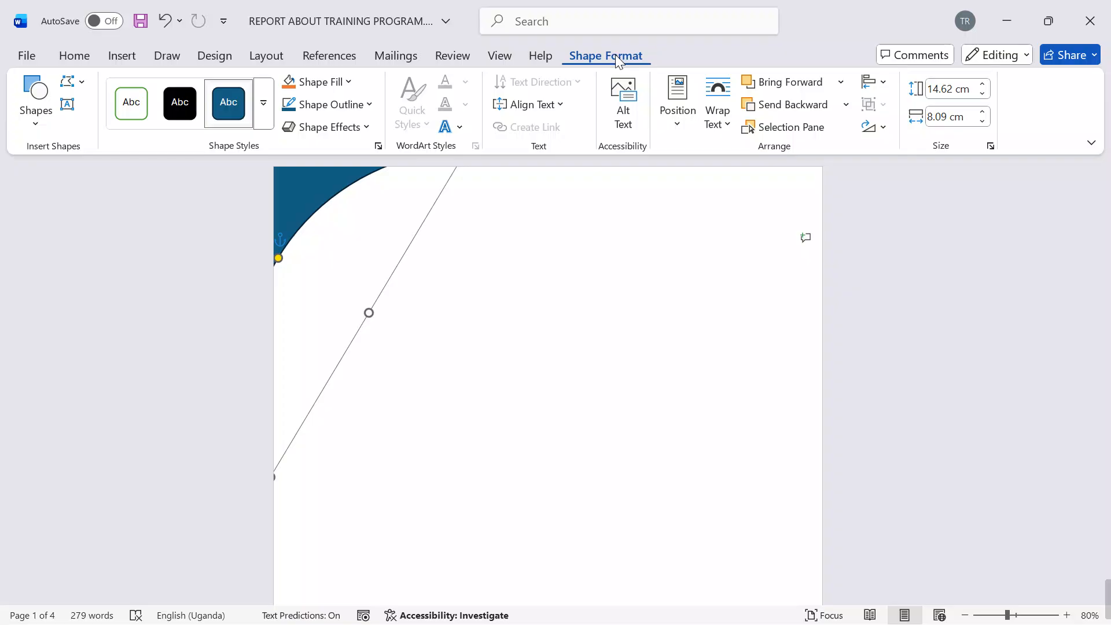
# Step: Set the moon shape's fill and outline to the standard Dark Red
pyautogui.click(350, 83)
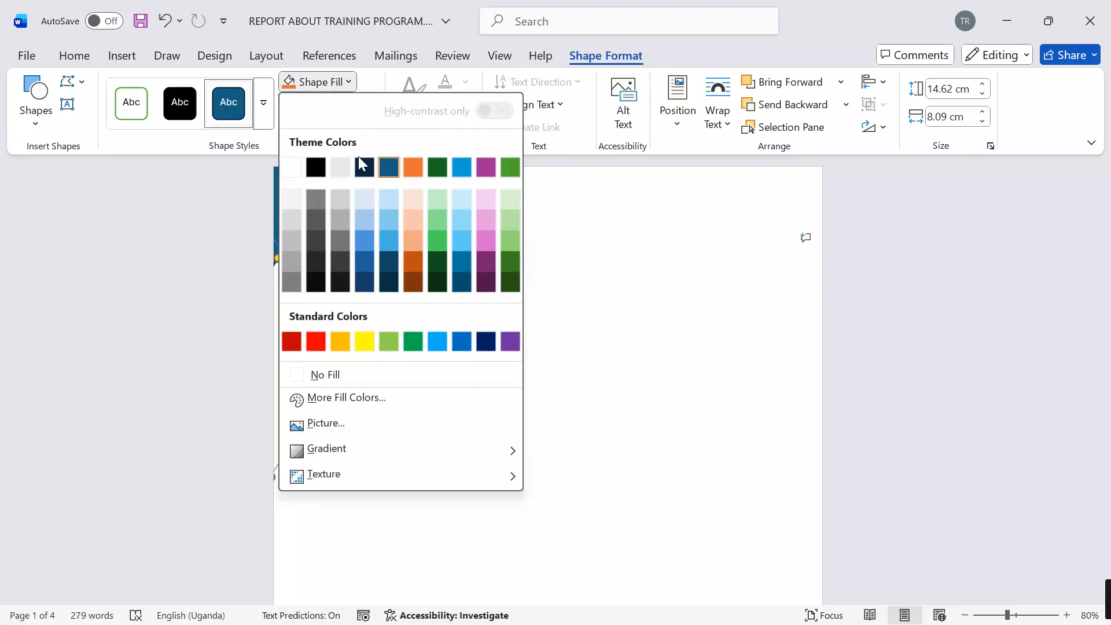
pyautogui.click(289, 341)
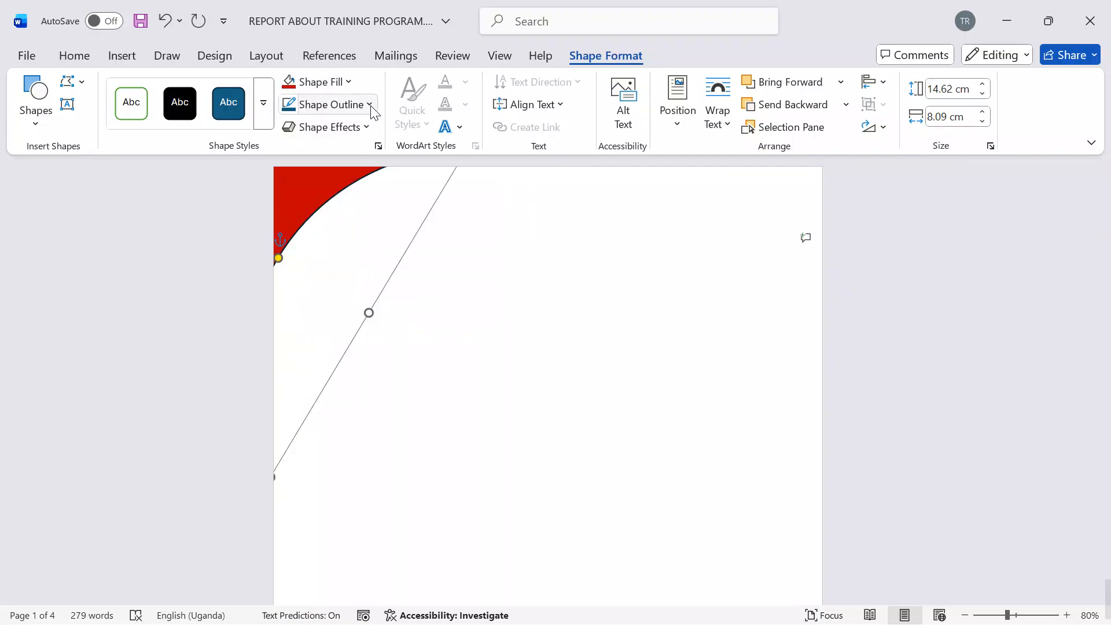
pyautogui.click(369, 105)
pyautogui.click(291, 365)
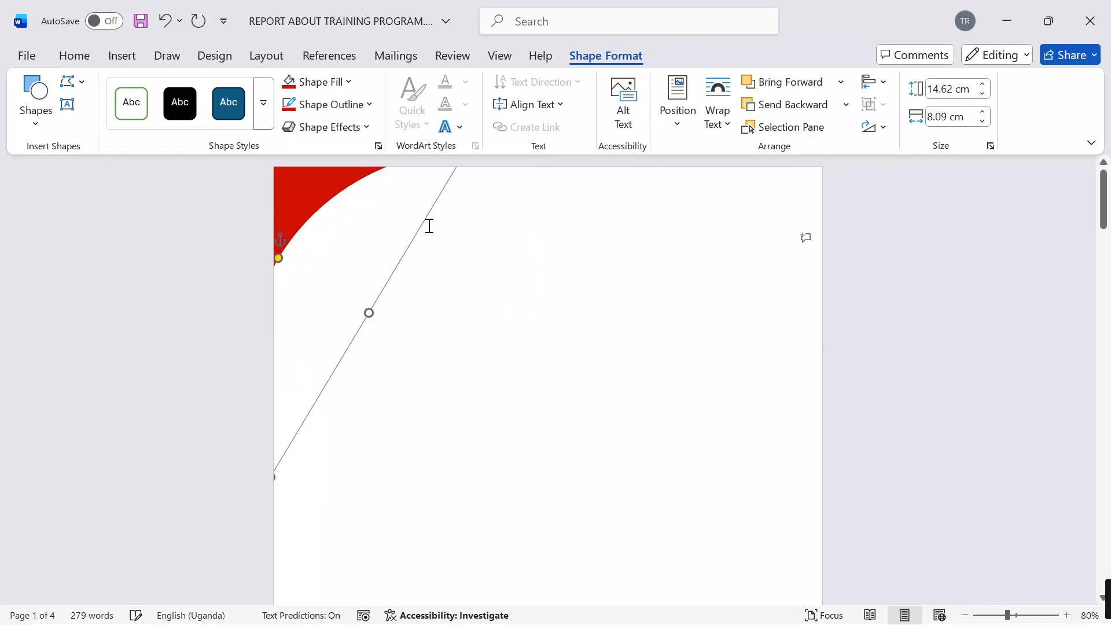
# Step: Paste a copy of the moon behind the original and give it a standard Red fill with no outline
pyautogui.hotkey('ctrl', 'v')
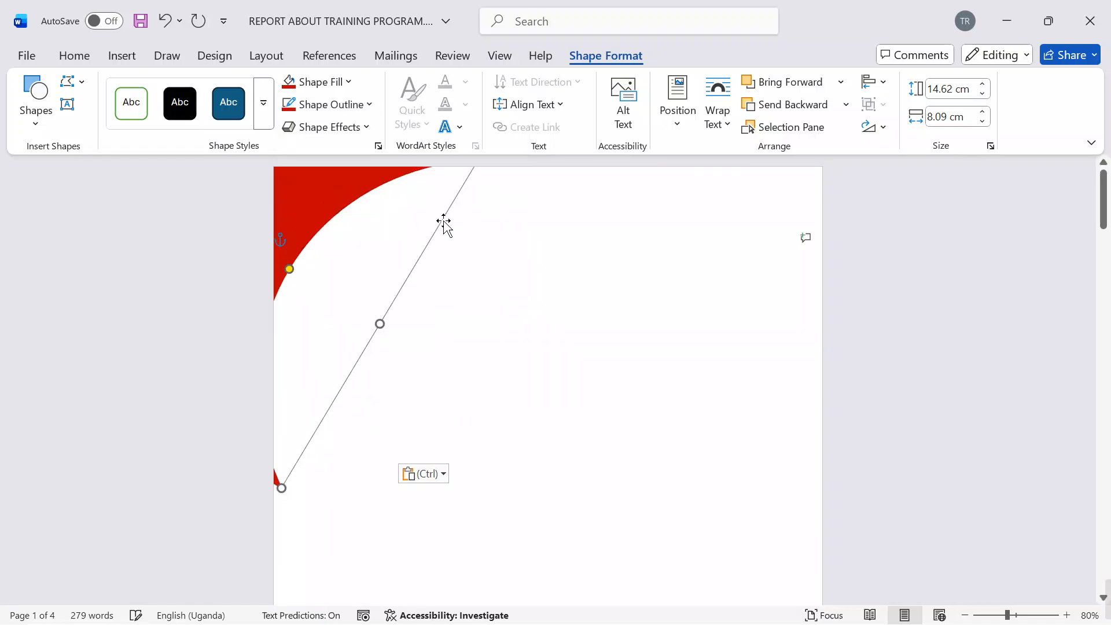
pyautogui.click(755, 104)
pyautogui.click(348, 81)
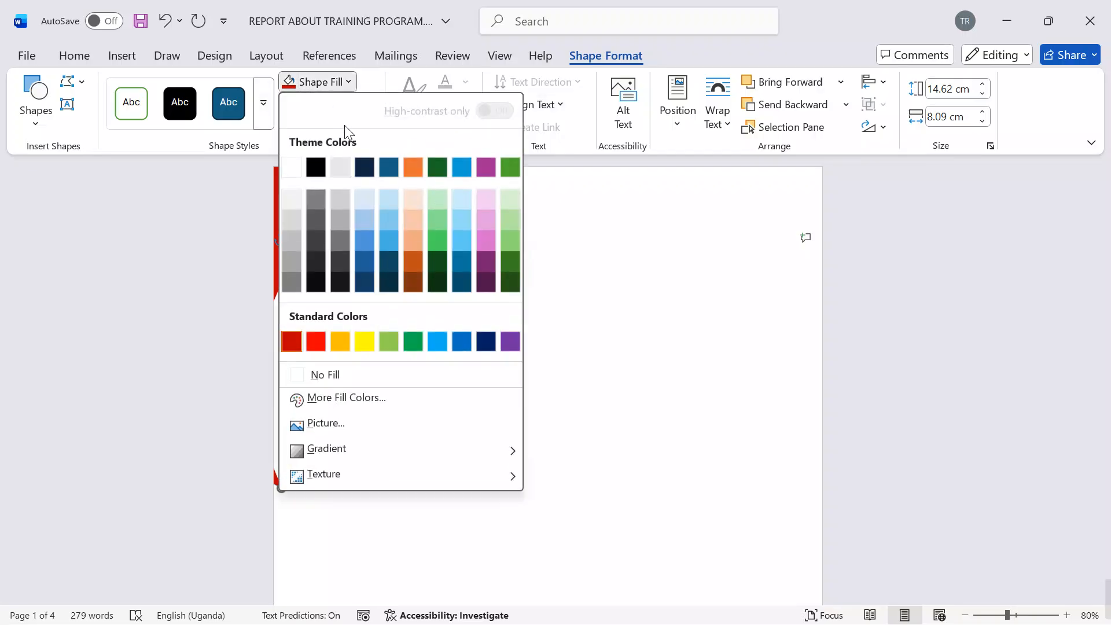
pyautogui.click(313, 339)
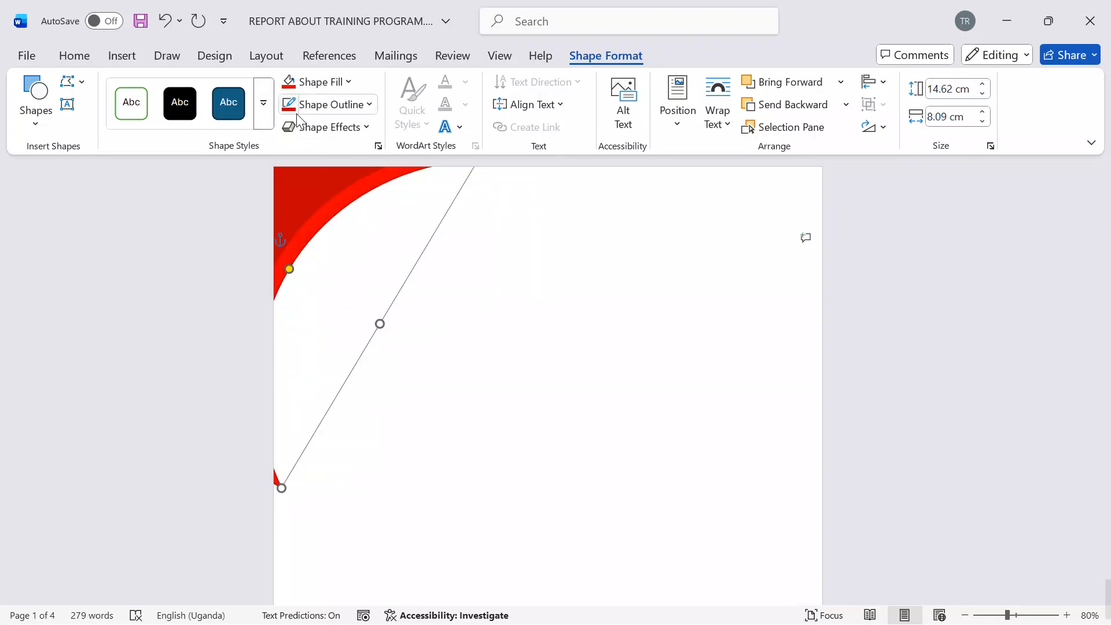
pyautogui.click(340, 107)
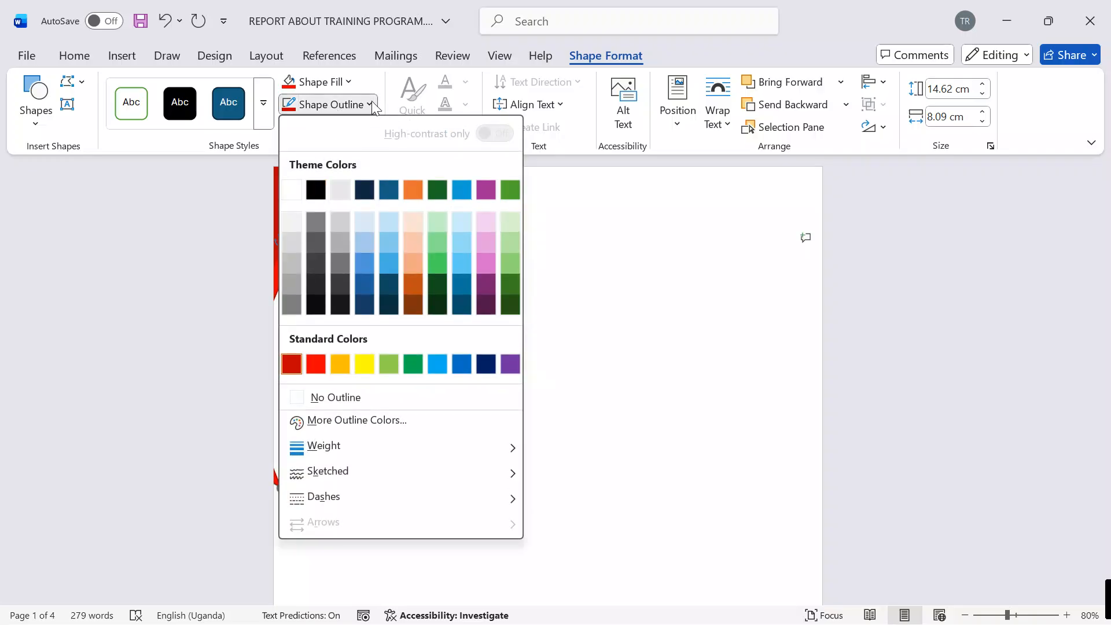
pyautogui.click(295, 397)
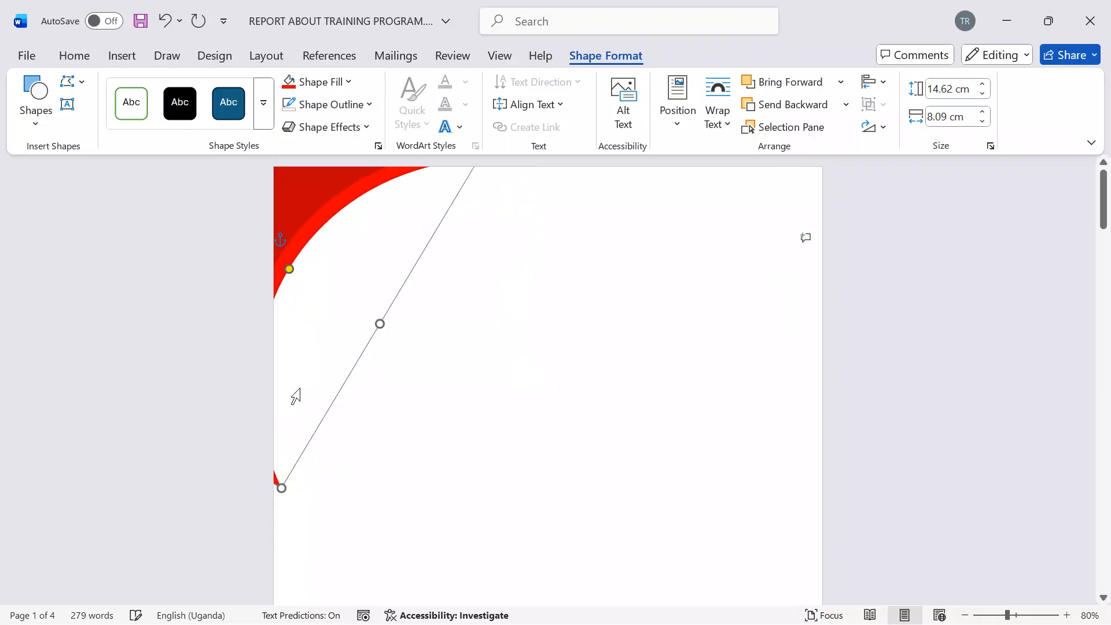
# Step: Nudge the red moon copy slightly left so a narrower red band borders the dark red corner, and deselect it
pyautogui.press('Left')
pyautogui.press('Left')
pyautogui.press('Left')
pyautogui.press('Left')
pyautogui.press('Left')
pyautogui.press('Left')
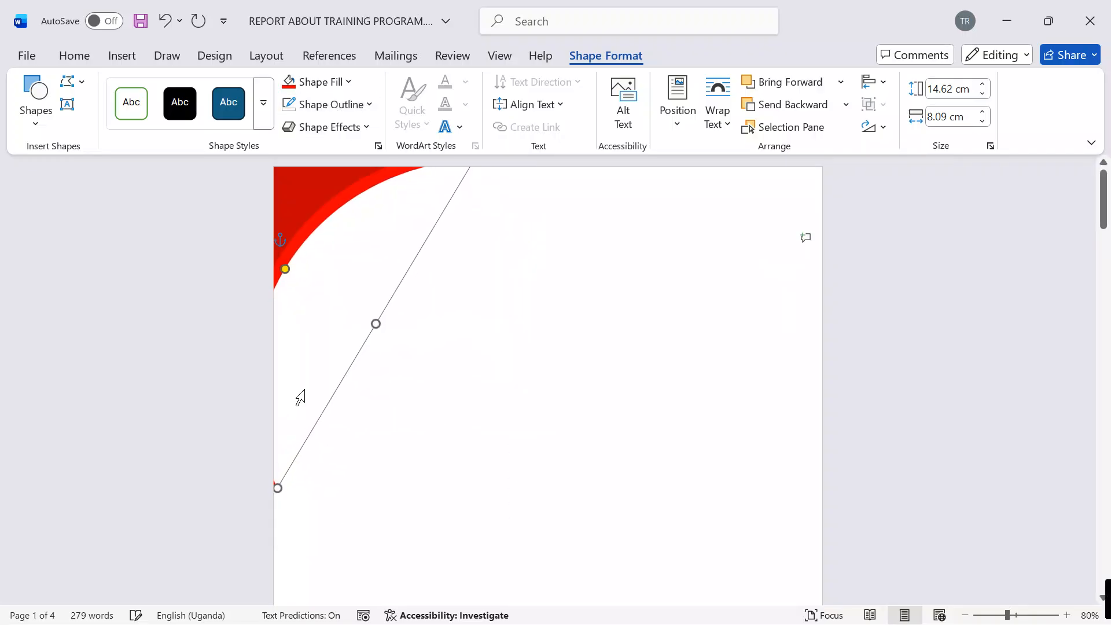
pyautogui.press('Left')
pyautogui.click(577, 336)
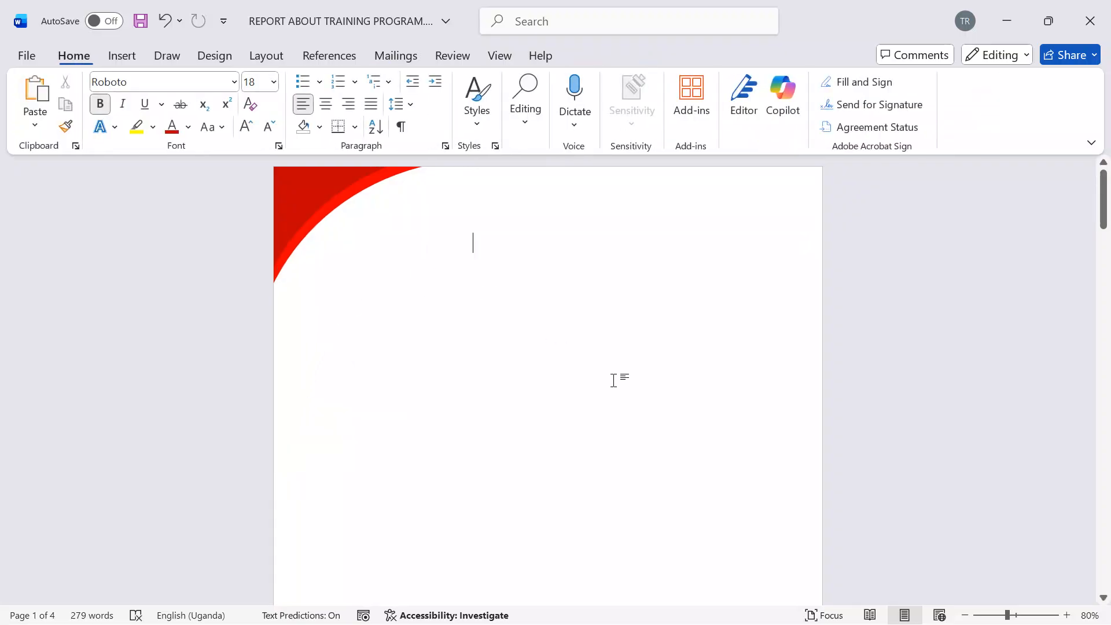
pyautogui.scroll(-8, 615, 379)
pyautogui.scroll(-3, 615, 382)
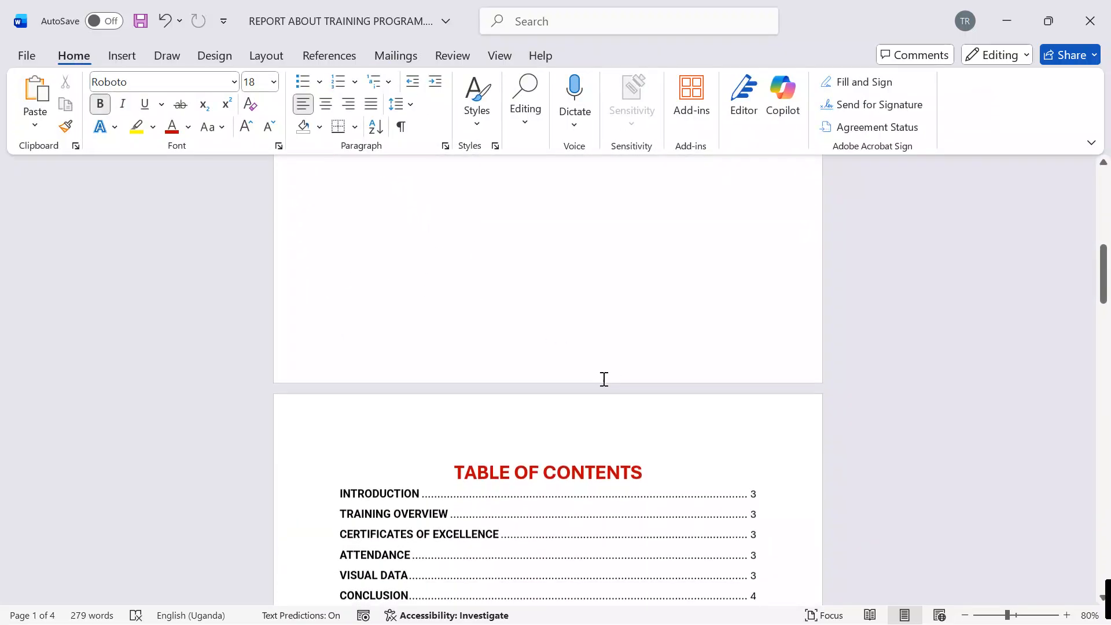
pyautogui.click(121, 56)
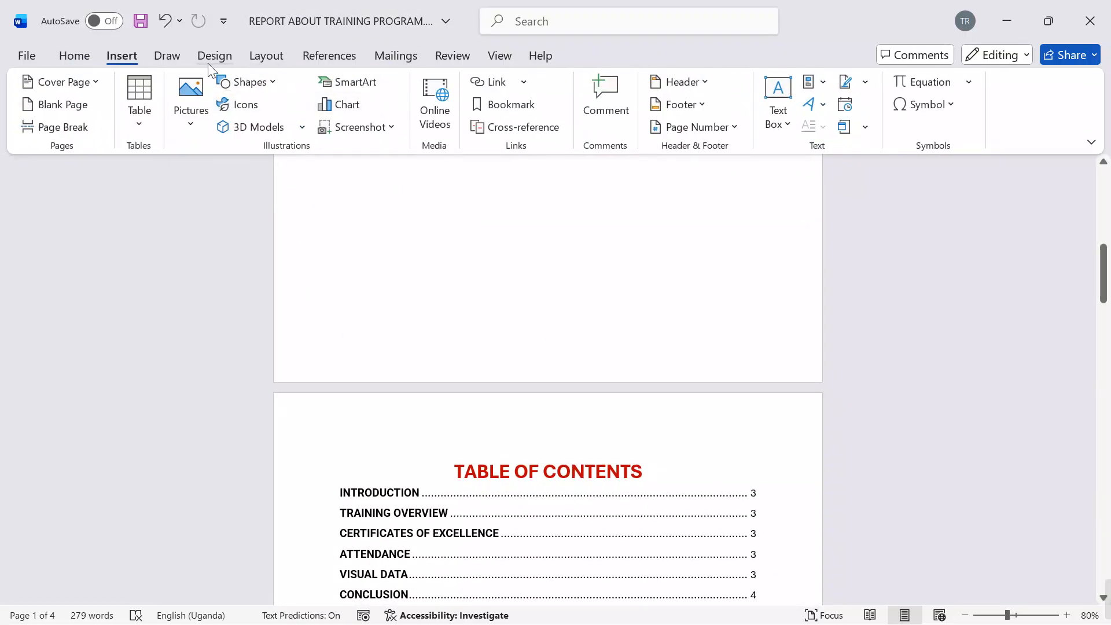
pyautogui.click(247, 81)
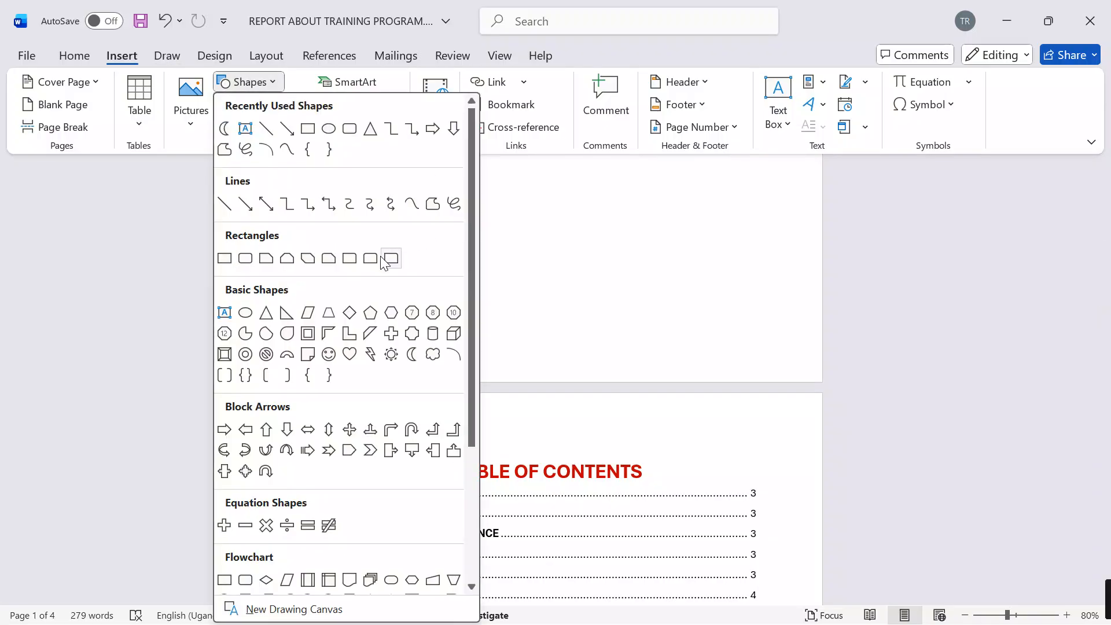
pyautogui.scroll(-3, 387, 492)
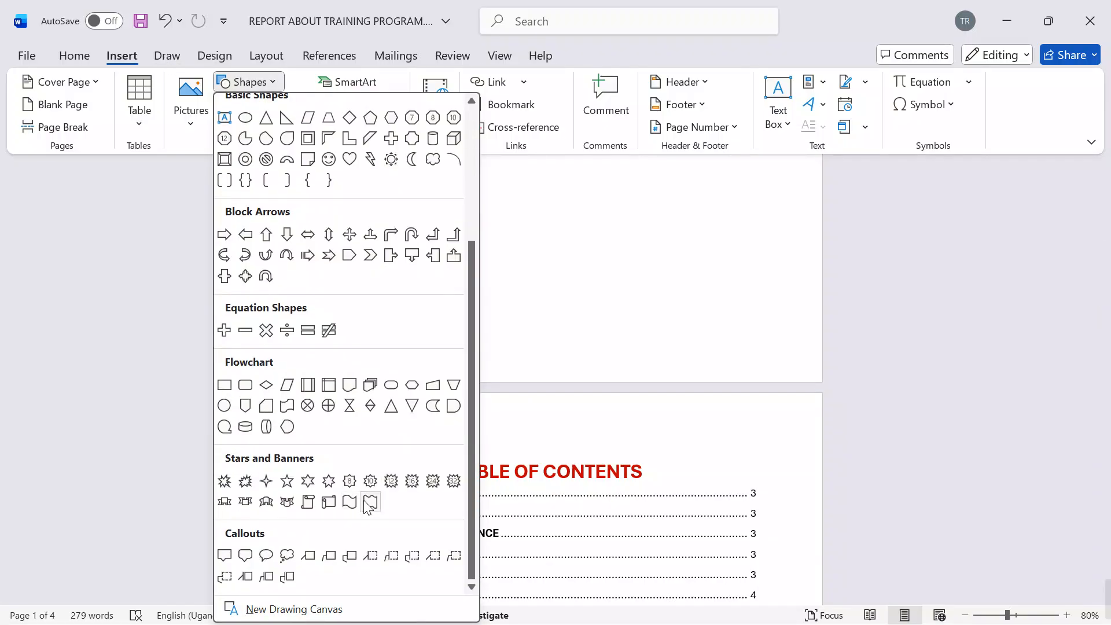
pyautogui.click(349, 502)
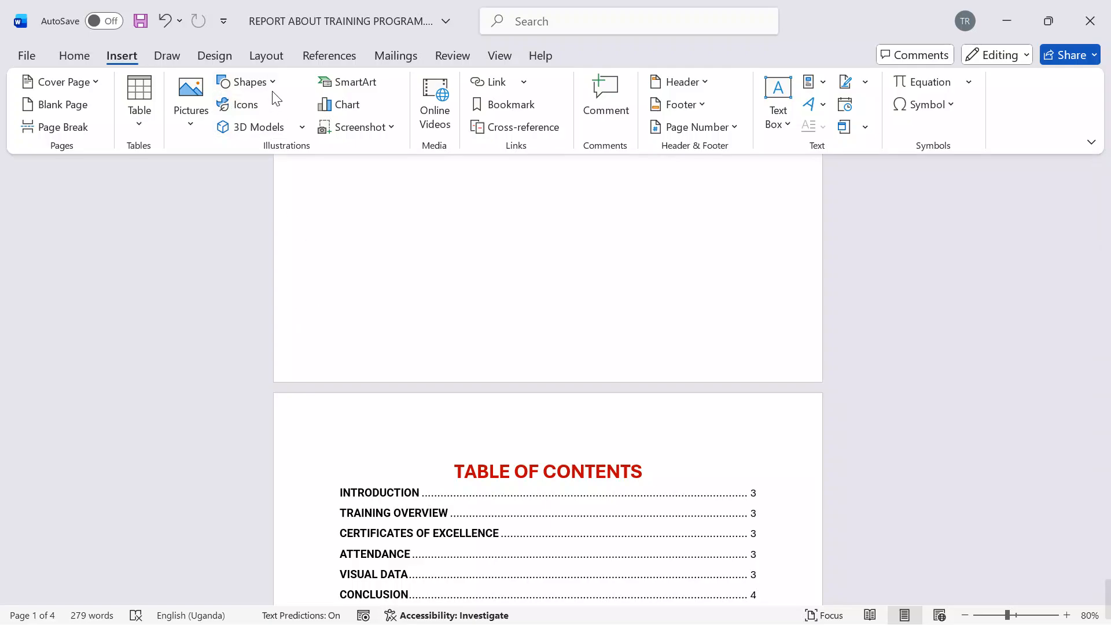
pyautogui.click(248, 82)
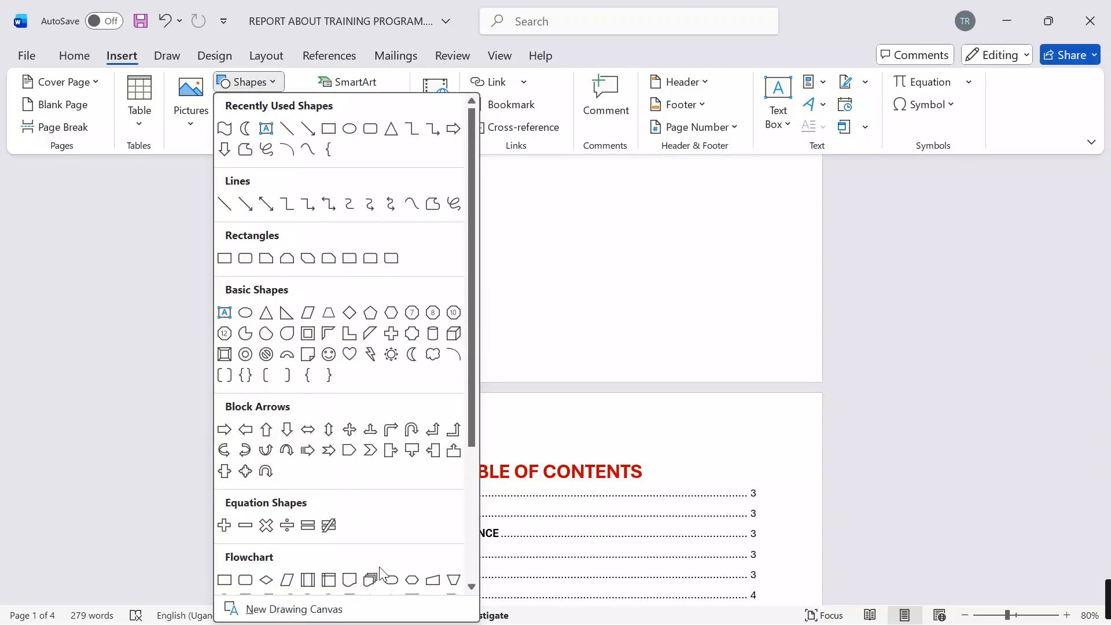
pyautogui.scroll(-1, 382, 571)
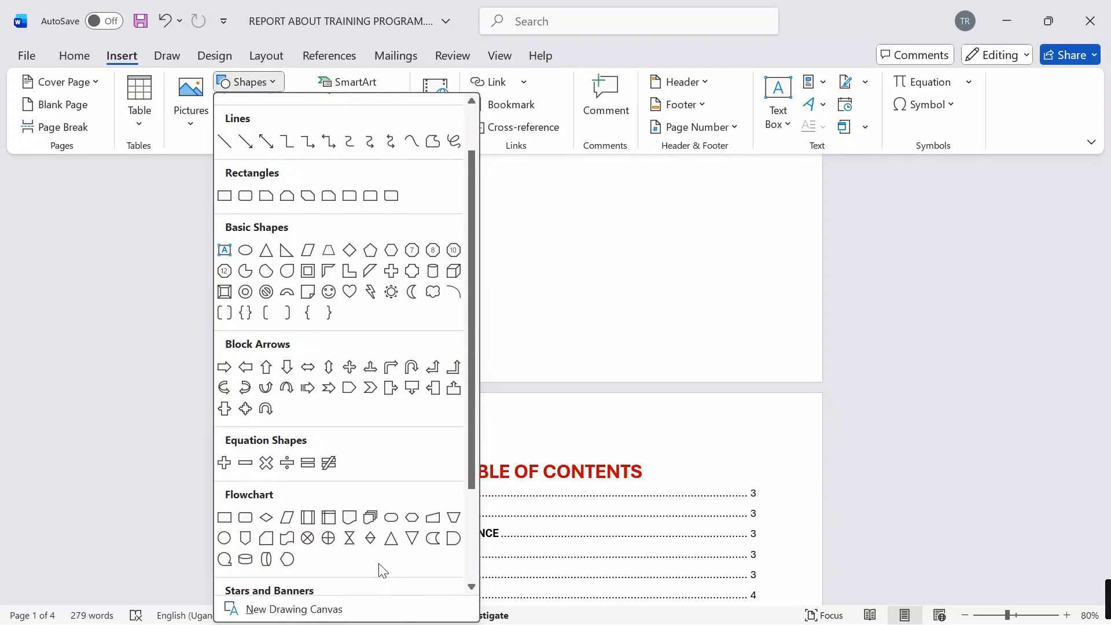
pyautogui.click(293, 542)
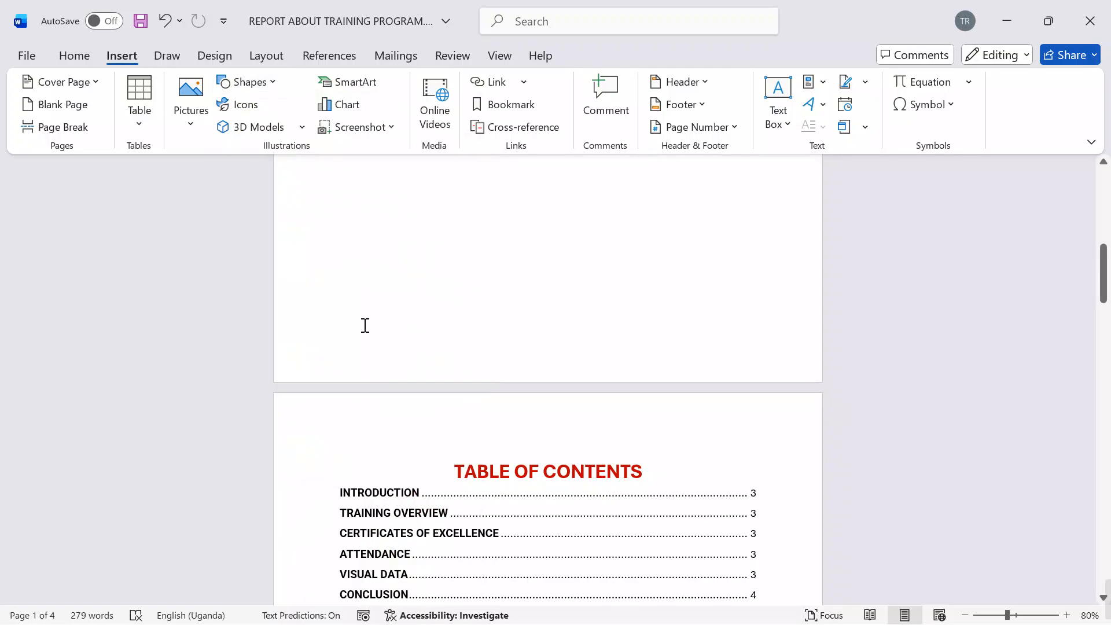
pyautogui.click(247, 82)
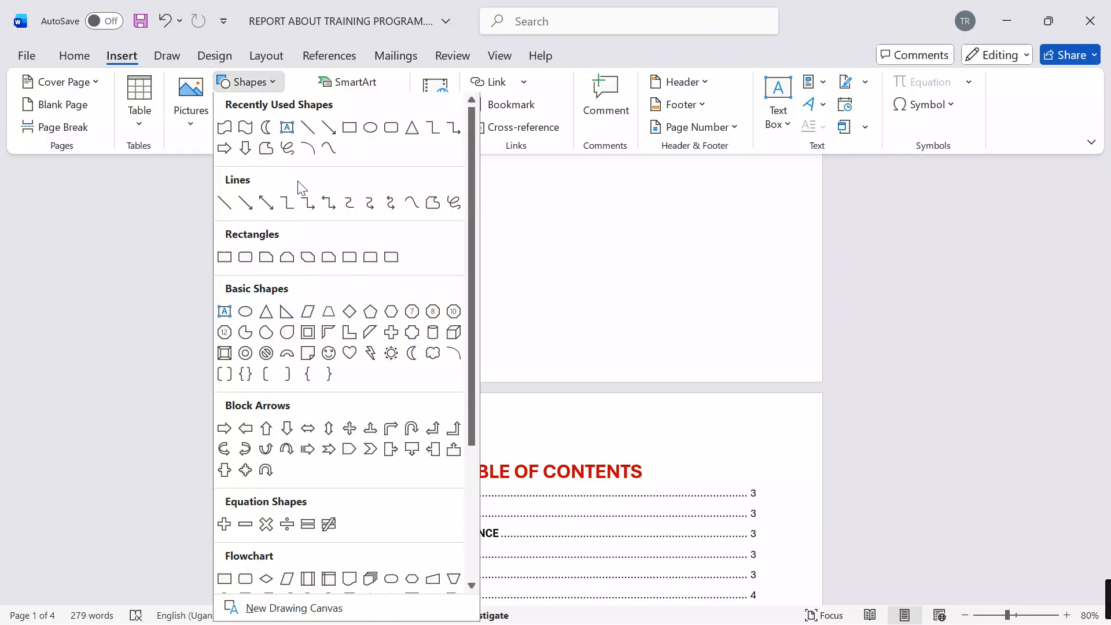
pyautogui.click(353, 578)
pyautogui.scroll(-3, 513, 300)
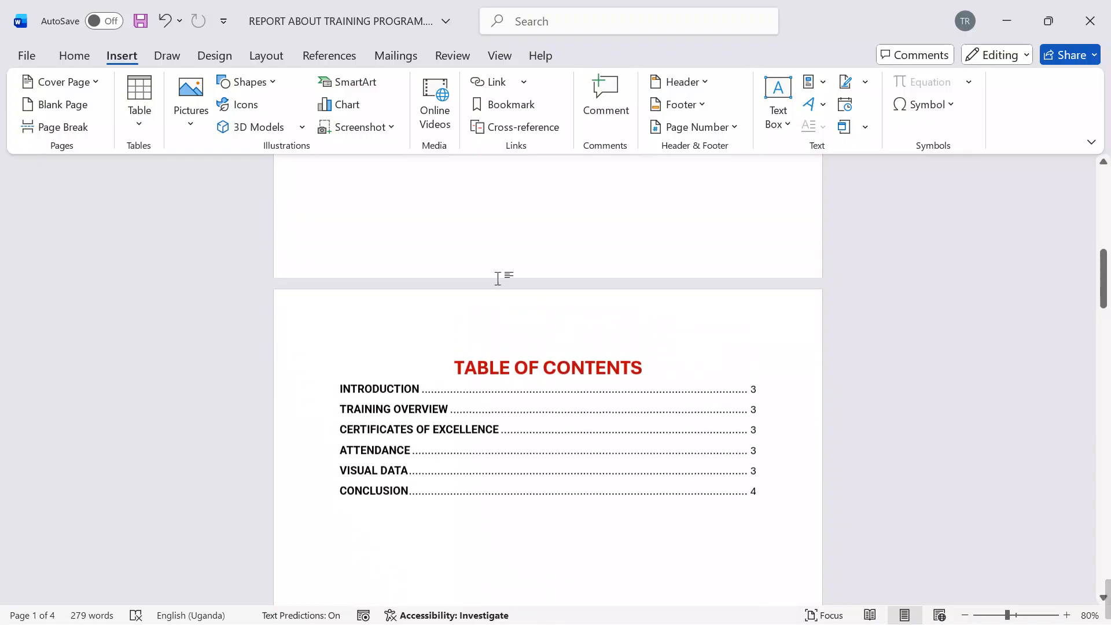
pyautogui.scroll(2, 498, 277)
pyautogui.scroll(10, 506, 224)
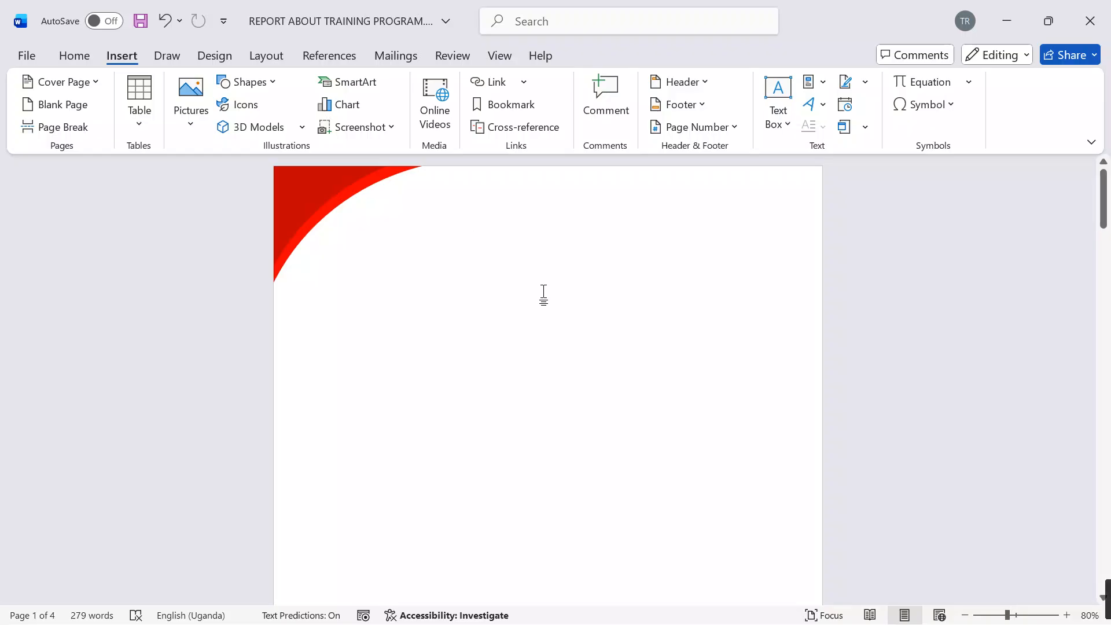
# Step: Draw a Flowchart: Document shape about 3.2 cm high and 13.67 cm wide near the first page's bottom, rotated 180° so its wave faces up
pyautogui.click(248, 82)
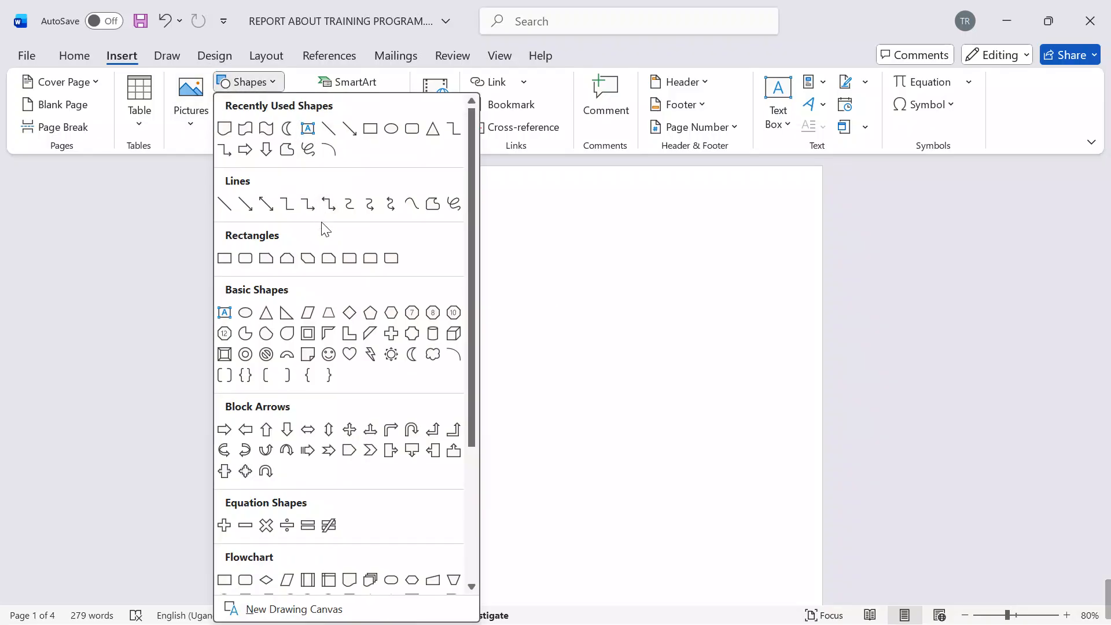
pyautogui.scroll(-1, 363, 528)
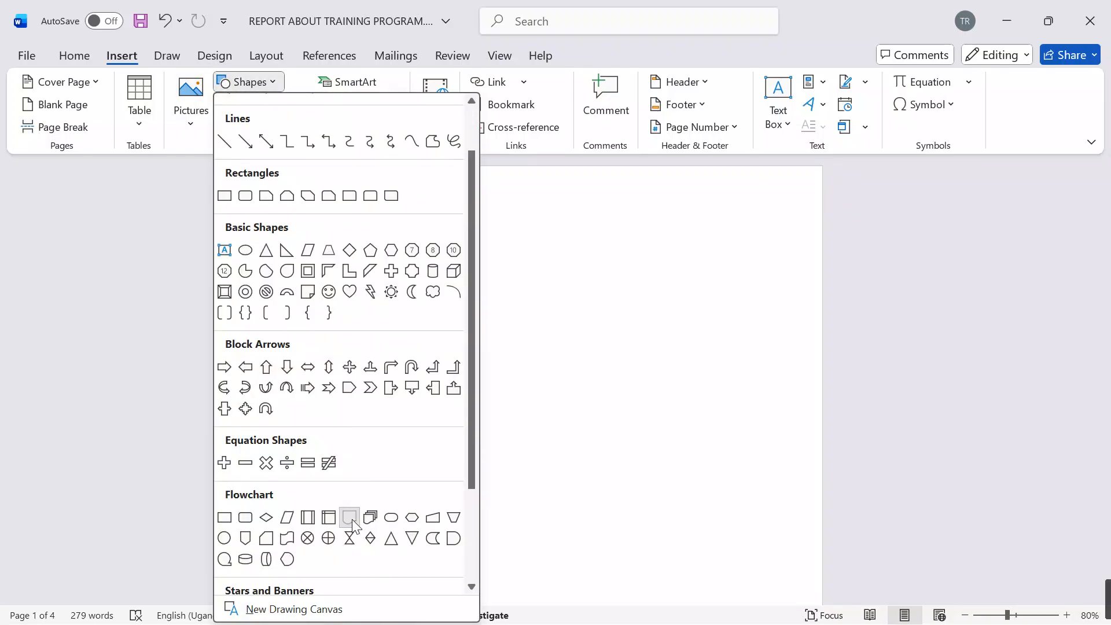
pyautogui.click(349, 519)
pyautogui.scroll(-5, 696, 450)
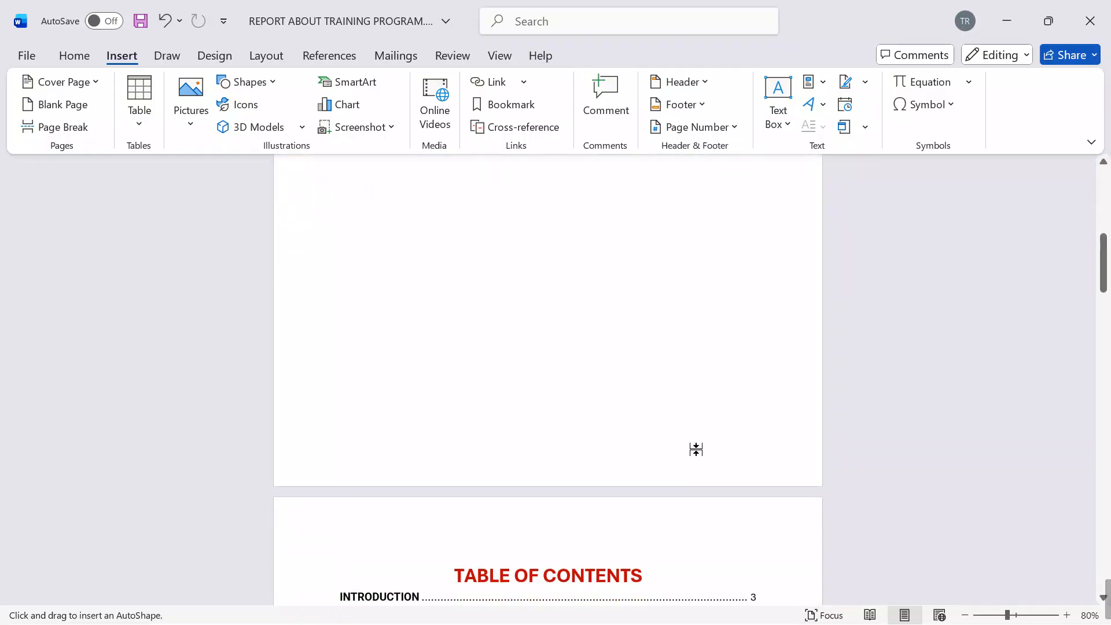
pyautogui.moveTo(323, 335)
pyautogui.mouseDown()
pyautogui.moveTo(494, 387)
pyautogui.moveTo(692, 397)
pyautogui.moveTo(682, 420)
pyautogui.mouseUp()
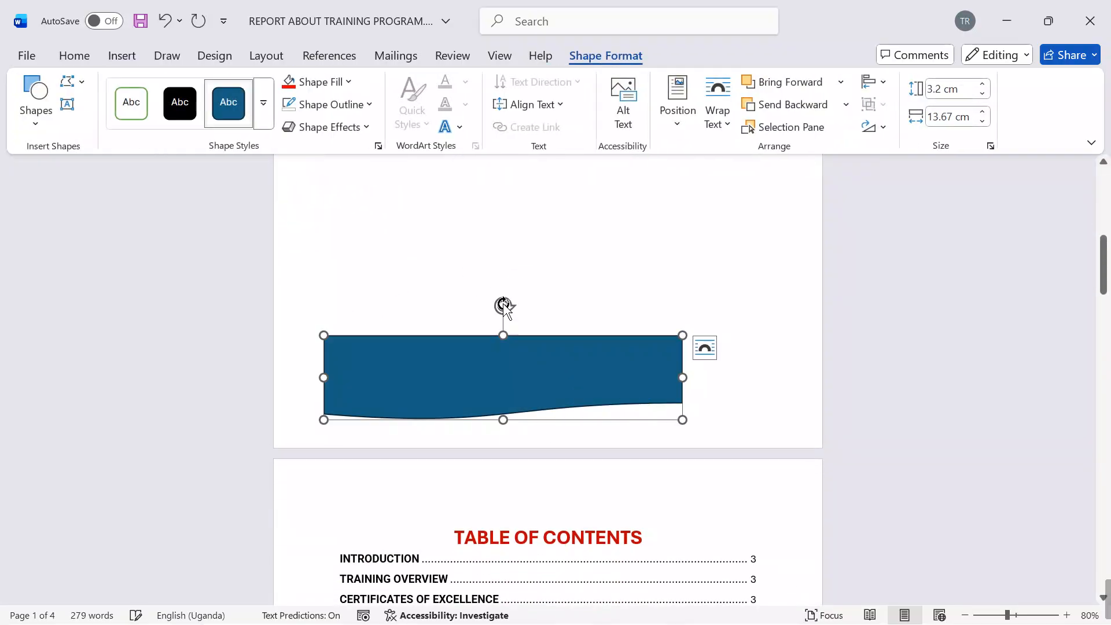
pyautogui.moveTo(504, 305)
pyautogui.mouseDown()
pyautogui.moveTo(605, 319)
pyautogui.moveTo(605, 436)
pyautogui.moveTo(527, 462)
pyautogui.moveTo(504, 433)
pyautogui.mouseUp()
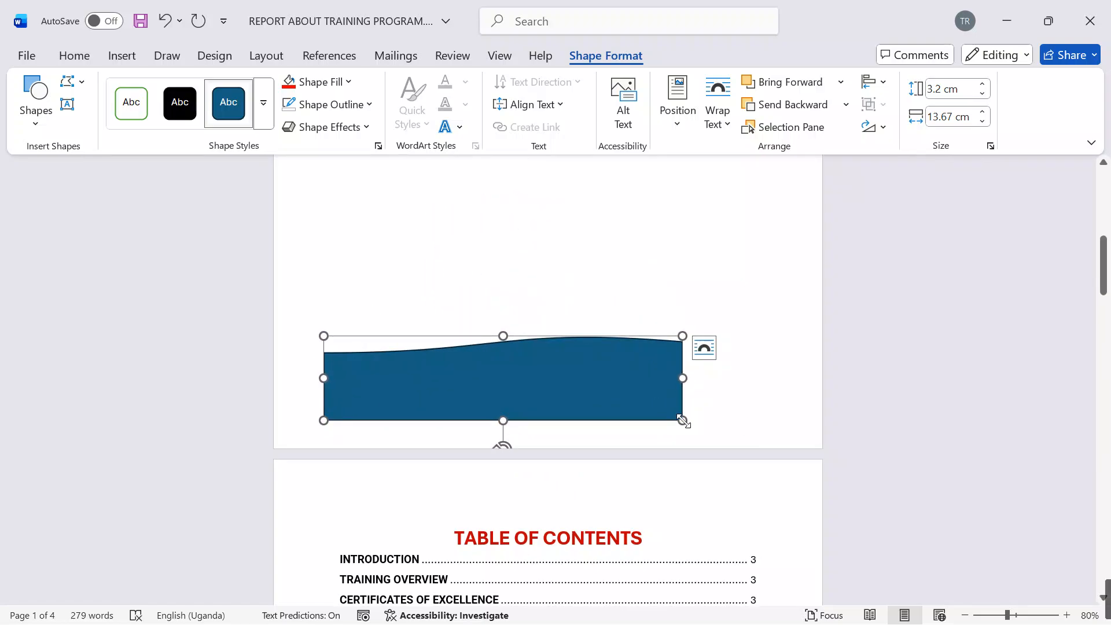
# Step: Stretch the wavy shape across the full page width to about 4.79 by 21.05 cm and lower it partly past the page's bottom edge
pyautogui.moveTo(683, 422)
pyautogui.mouseDown()
pyautogui.moveTo(769, 436)
pyautogui.moveTo(761, 413)
pyautogui.moveTo(821, 447)
pyautogui.mouseUp()
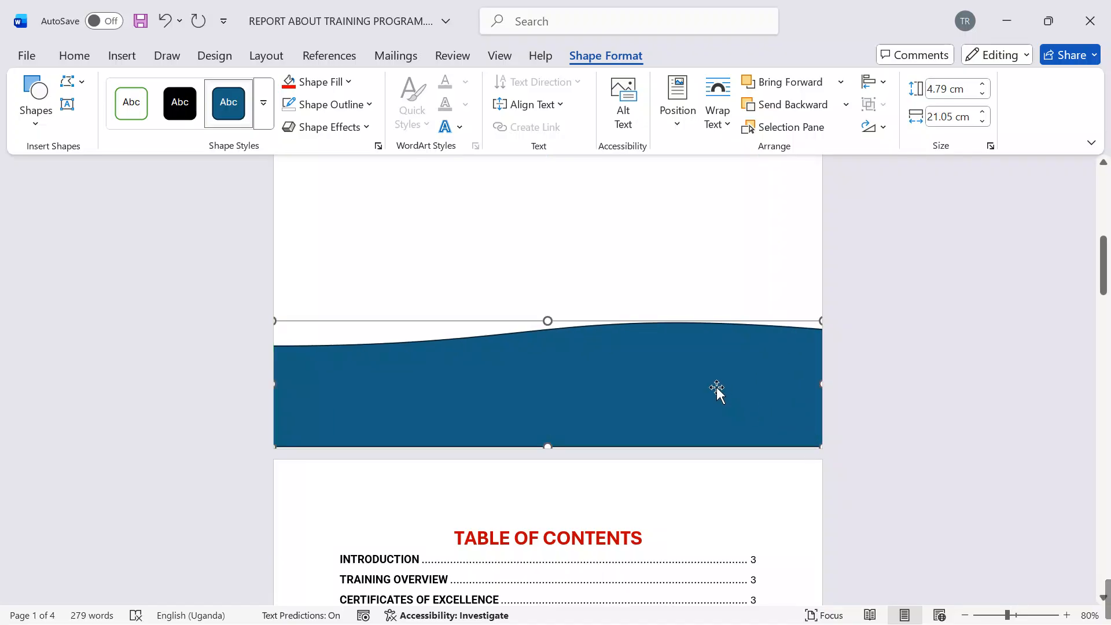
pyautogui.press('Down')
pyautogui.press('Down')
pyautogui.press('Down')
pyautogui.press('Down')
pyautogui.press('Down')
pyautogui.press('Down')
pyautogui.press('Down')
pyautogui.press('Down')
pyautogui.press('Down')
pyautogui.press('Down')
pyautogui.press('Down')
pyautogui.press('Down')
pyautogui.press('Down')
pyautogui.press('Down')
pyautogui.press('Down')
pyautogui.press('Down')
pyautogui.press('Down')
pyautogui.press('Down')
pyautogui.press('Down')
pyautogui.press('Down')
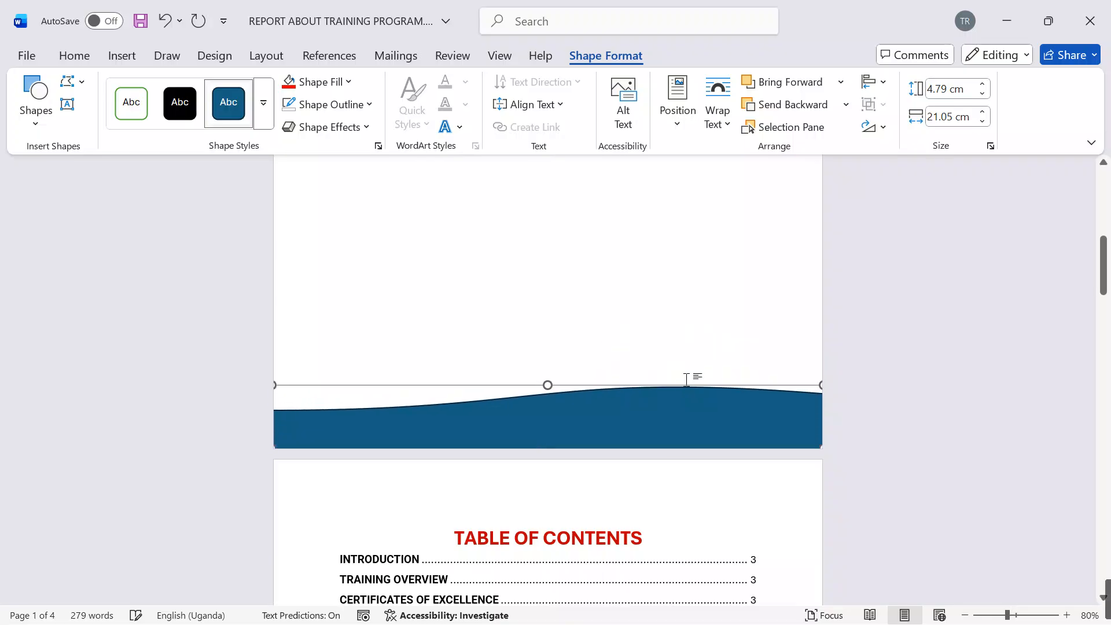
# Step: Lower the full-width wavy shape further past the first page's bottom edge
pyautogui.press('Down')
pyautogui.press('Down')
pyautogui.press('Down')
pyautogui.press('Down')
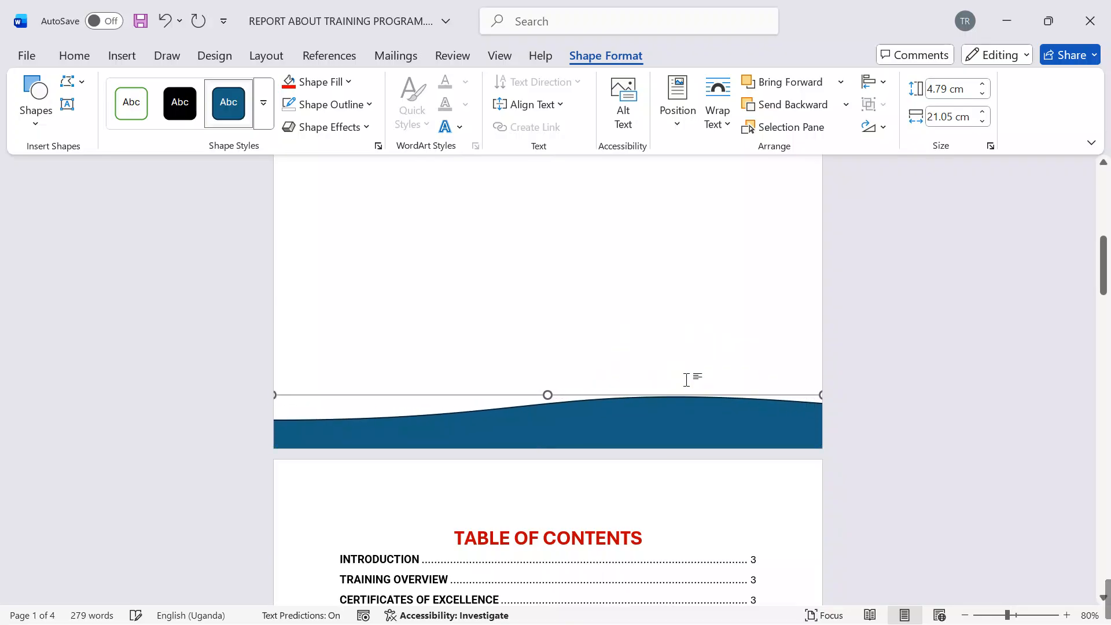
pyautogui.press('Down')
pyautogui.press('Down')
pyautogui.press('Down')
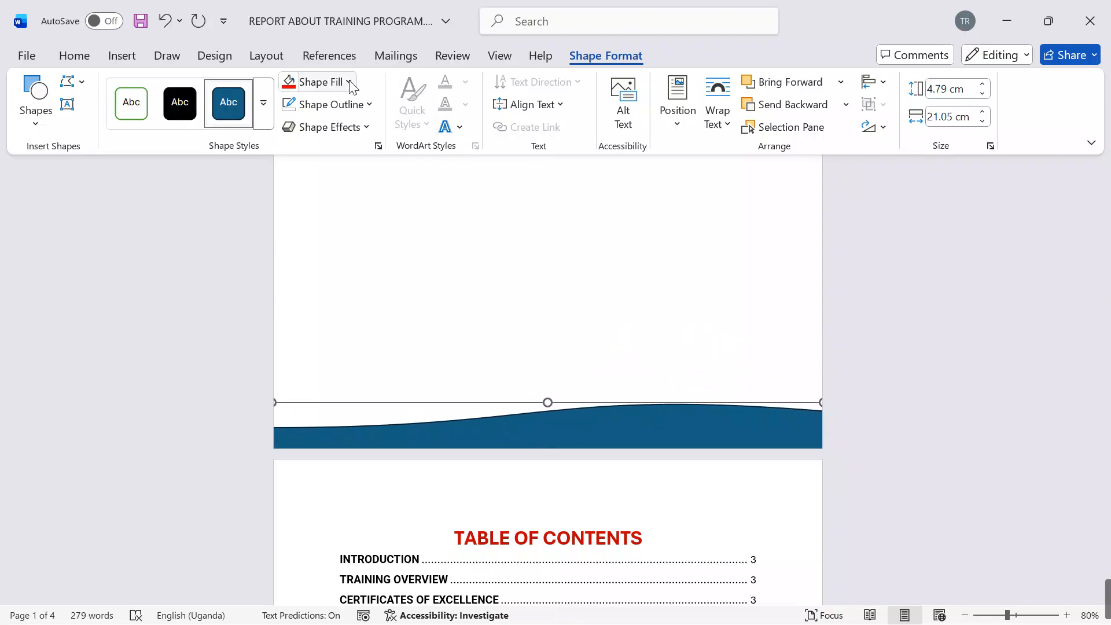
# Step: Give the wavy shape a standard Dark Blue fill with no outline
pyautogui.click(349, 82)
pyautogui.click(485, 340)
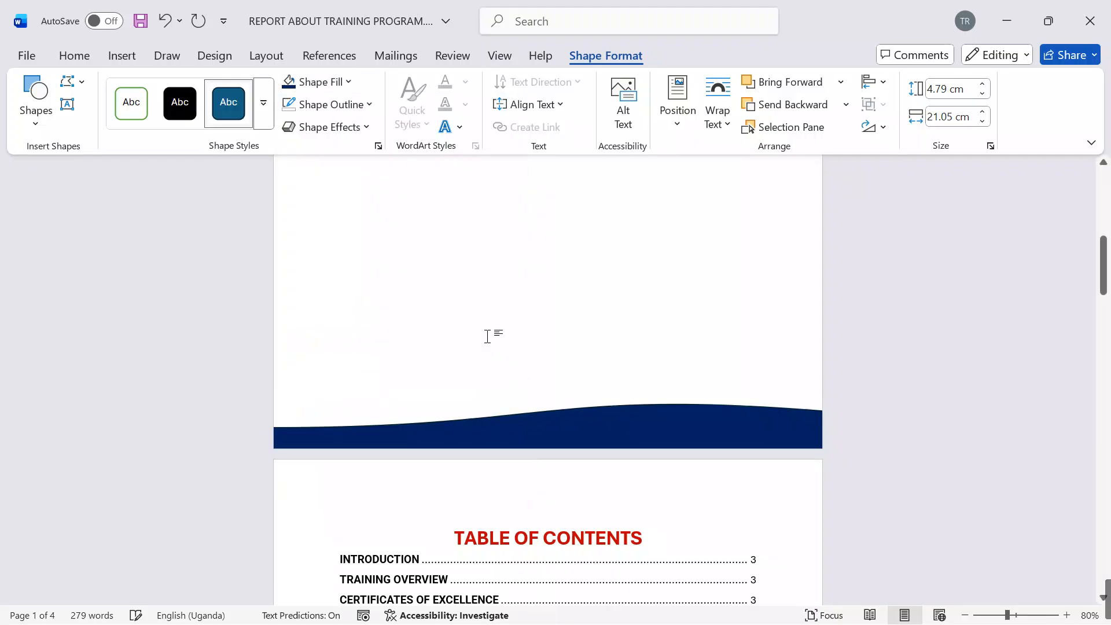
pyautogui.click(368, 105)
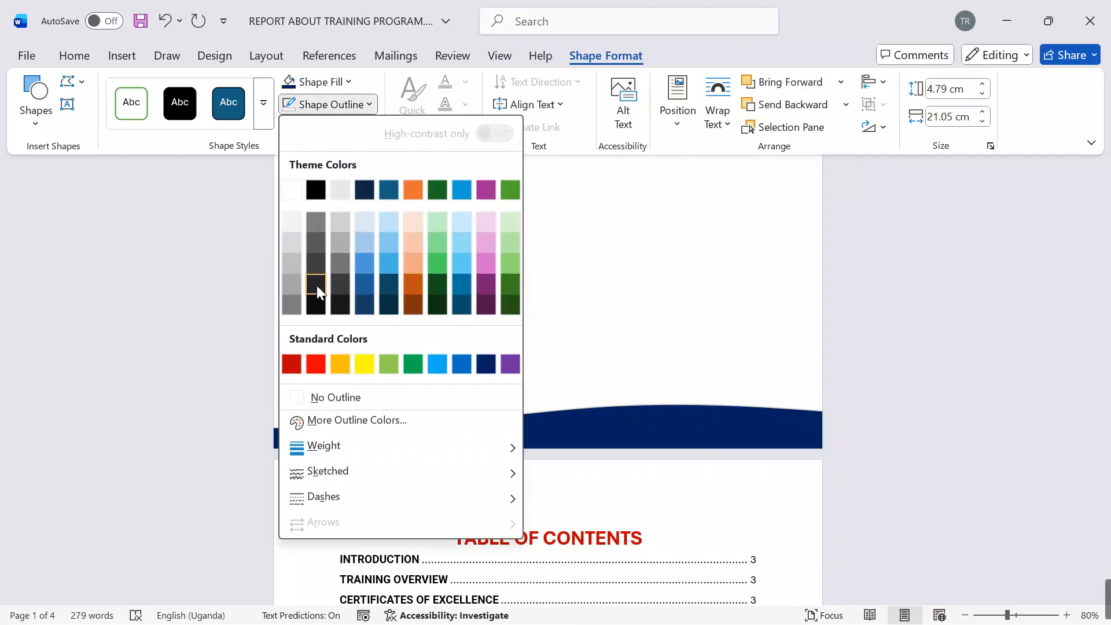
pyautogui.click(310, 398)
# Step: Paste a copy of the dark blue wave and place it slightly above the original, aligned across the page width
pyautogui.hotkey('ctrl', 'v')
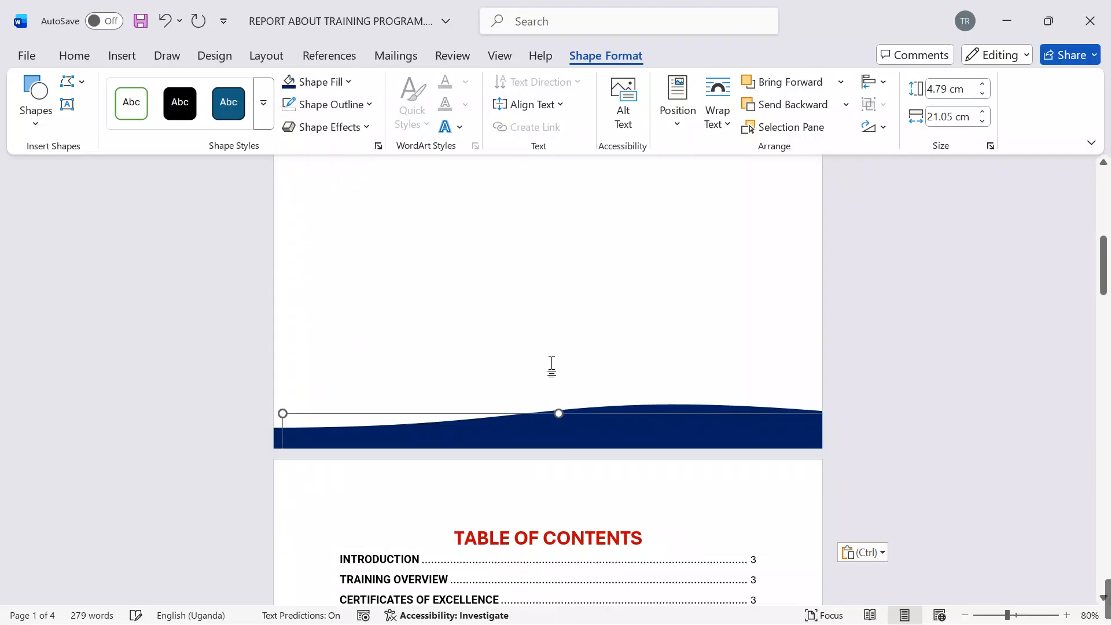
pyautogui.press('Up')
pyautogui.press('Up')
pyautogui.press('Up')
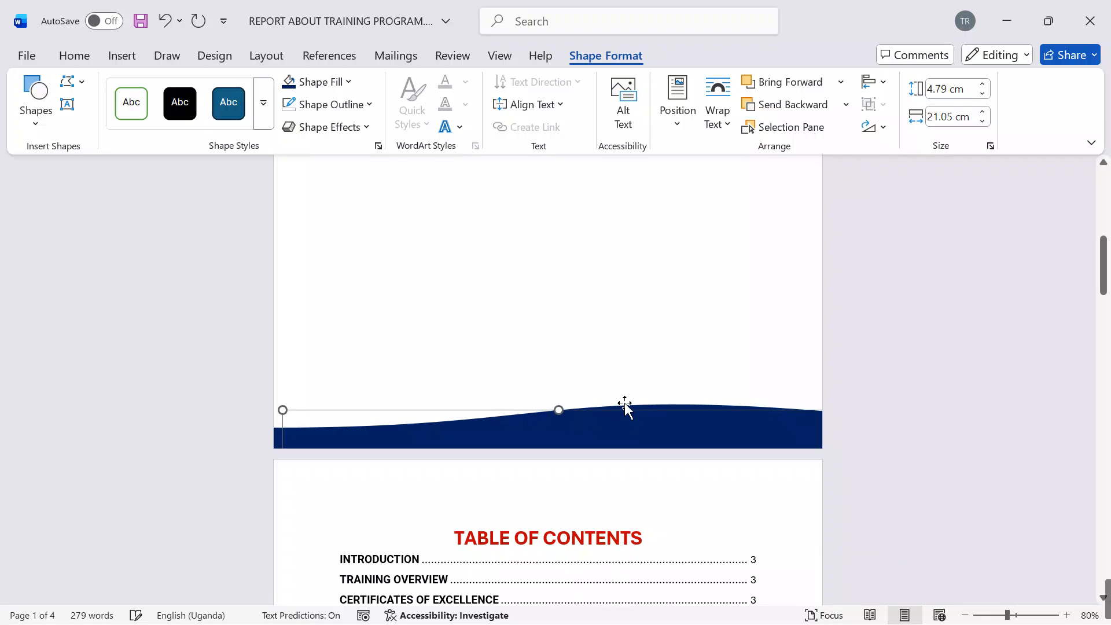
pyautogui.press('Up')
pyautogui.press('Up')
pyautogui.press('Up')
pyautogui.press('Up')
pyautogui.press('Up')
pyautogui.press('Up')
pyautogui.press('Up')
pyautogui.press('Up')
pyautogui.press('Left')
pyautogui.press('Left')
pyautogui.press('Left')
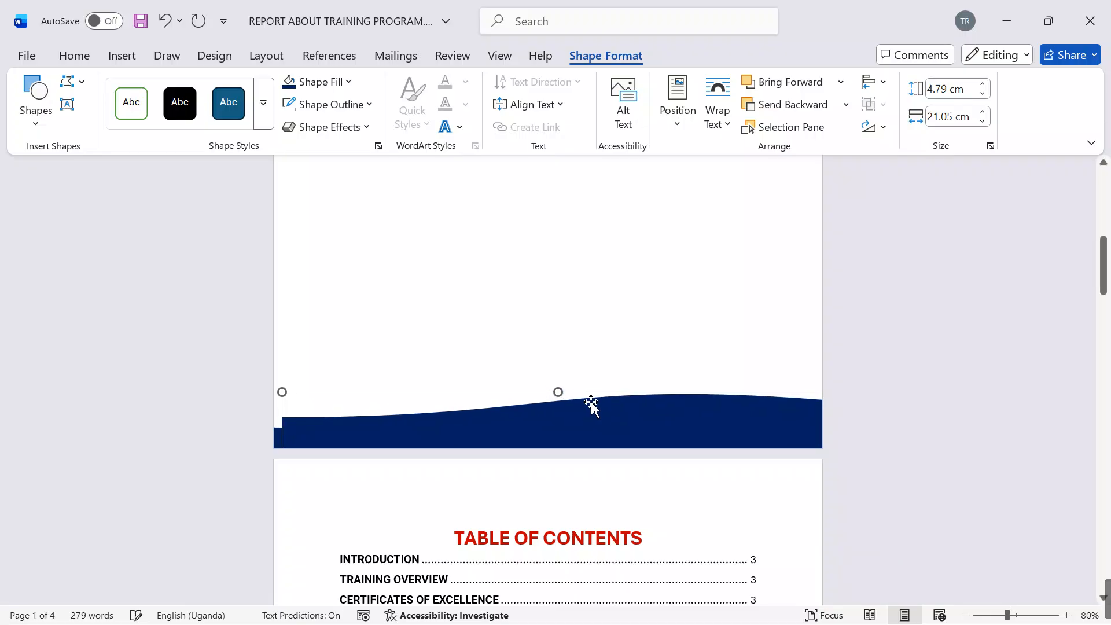
pyautogui.press('Left')
pyautogui.press('Left')
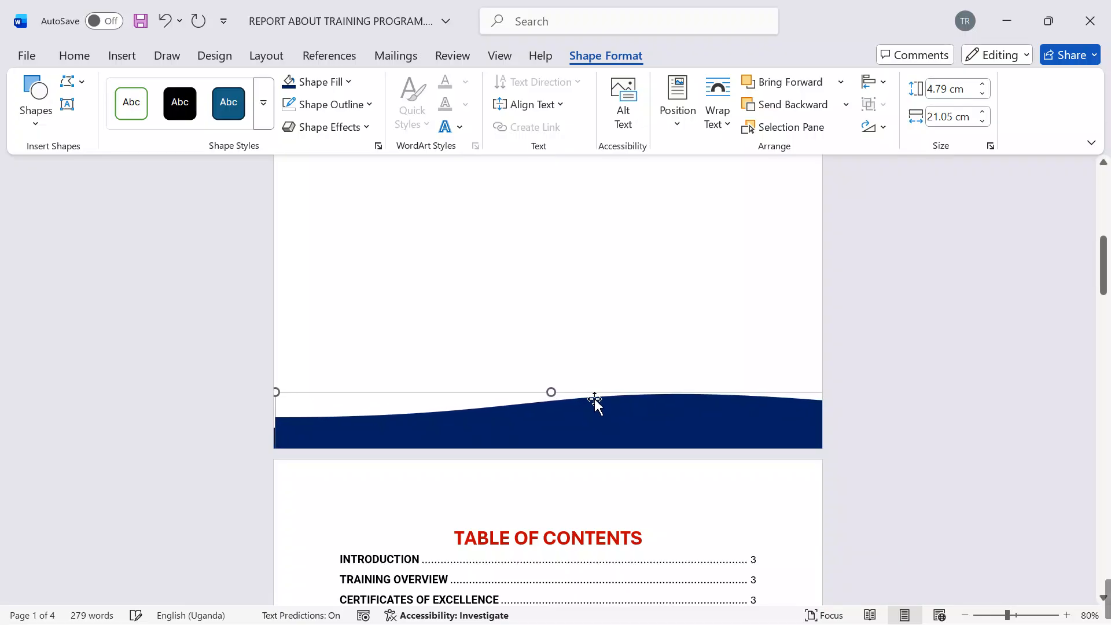
# Step: Give the copied wave a White outline so a thin white line follows its crest
pyautogui.click(361, 104)
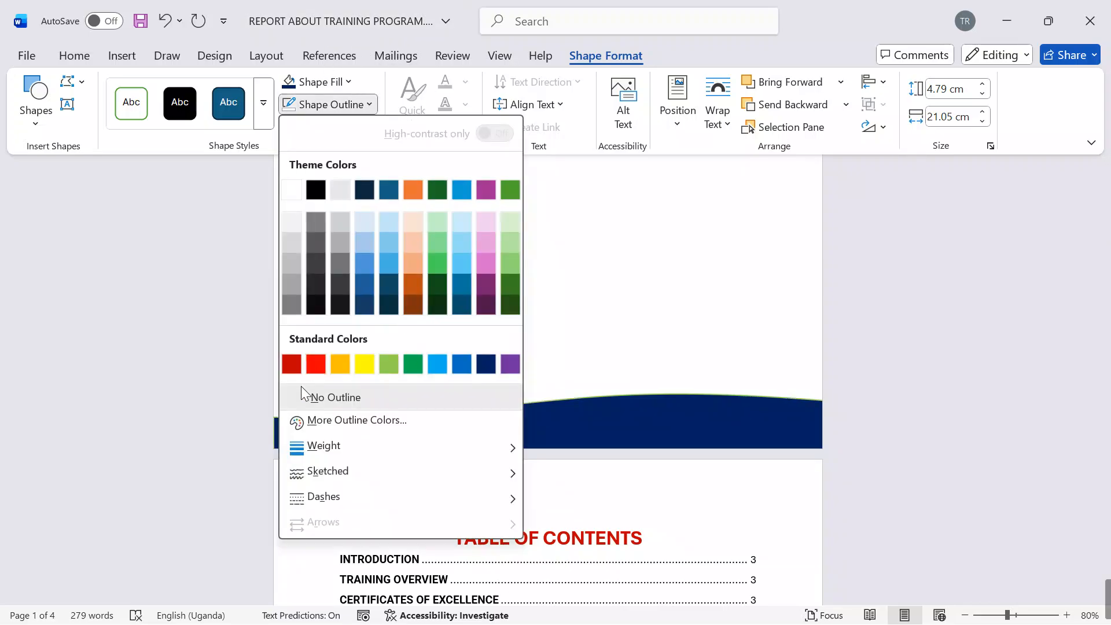
pyautogui.click(301, 393)
pyautogui.click(359, 104)
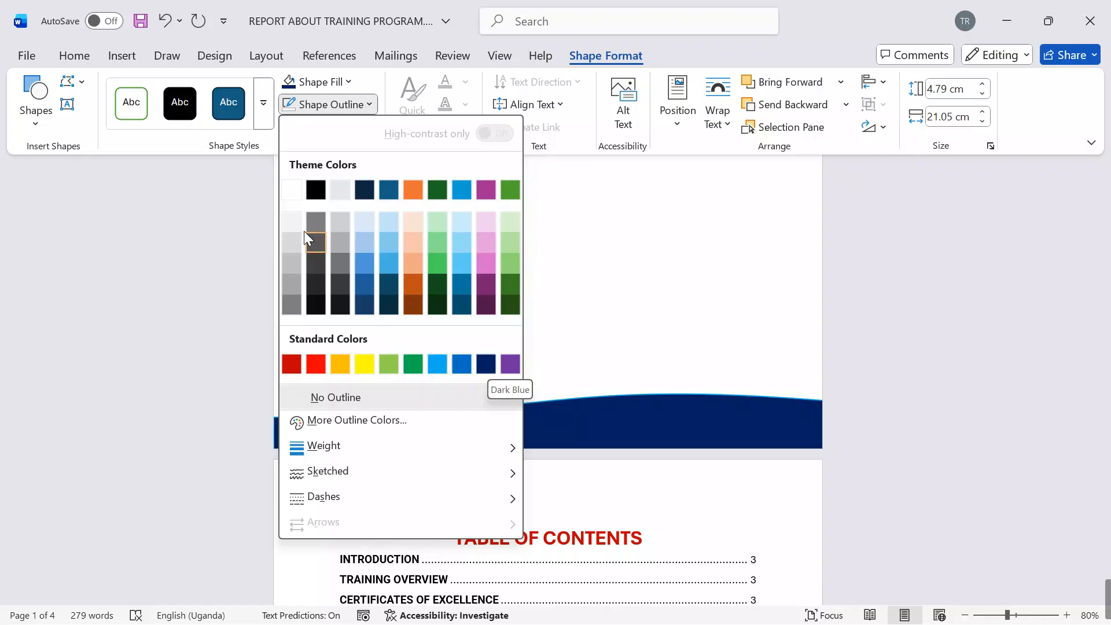
pyautogui.click(292, 190)
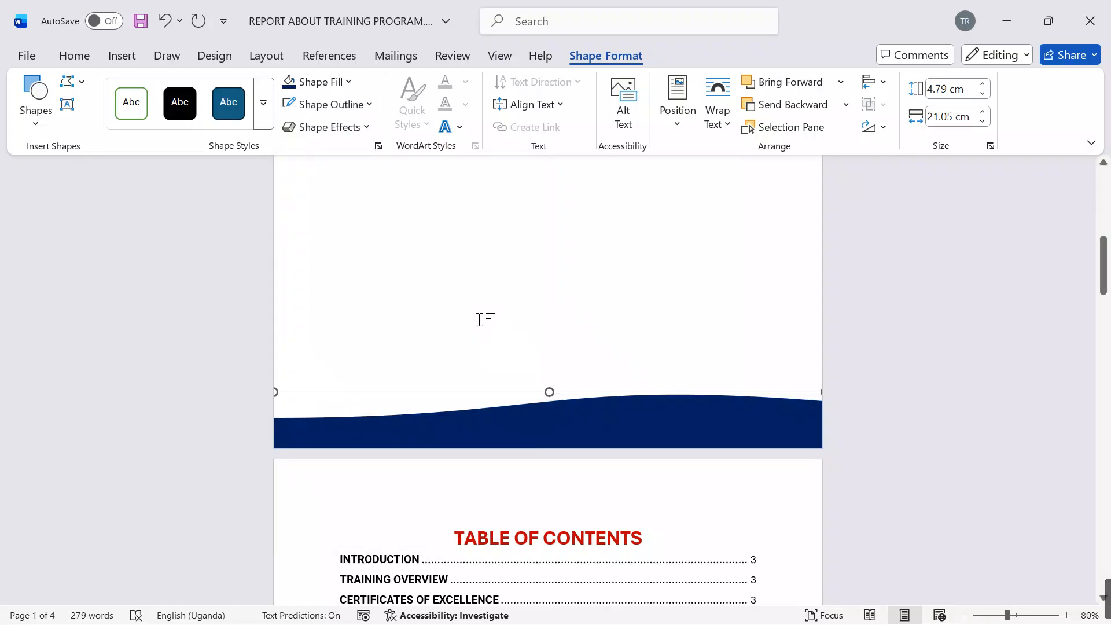
# Step: Paste another copy of the wave, raise it above the white-outlined one and align it with the page's sides
pyautogui.hotkey('ctrl', 'v')
pyautogui.press('Up')
pyautogui.press('Up')
pyautogui.press('Up')
pyautogui.press('Up')
pyautogui.press('Up')
pyautogui.press('Up')
pyautogui.press('Up')
pyautogui.press('Up')
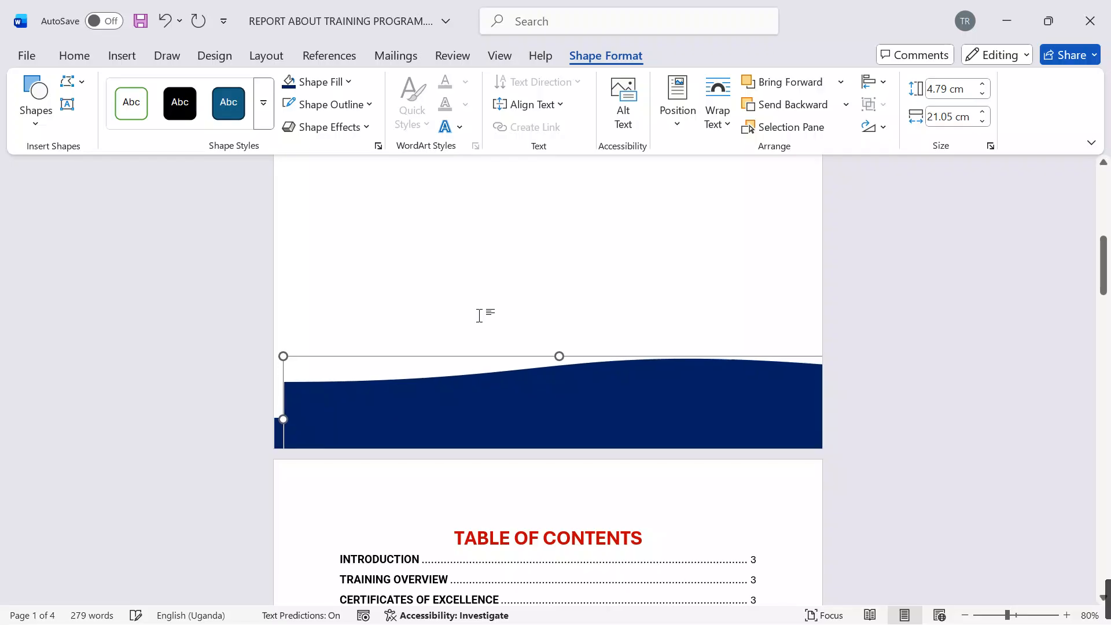
pyautogui.press('Left')
pyautogui.press('Left')
pyautogui.press('Left')
pyautogui.press('Right')
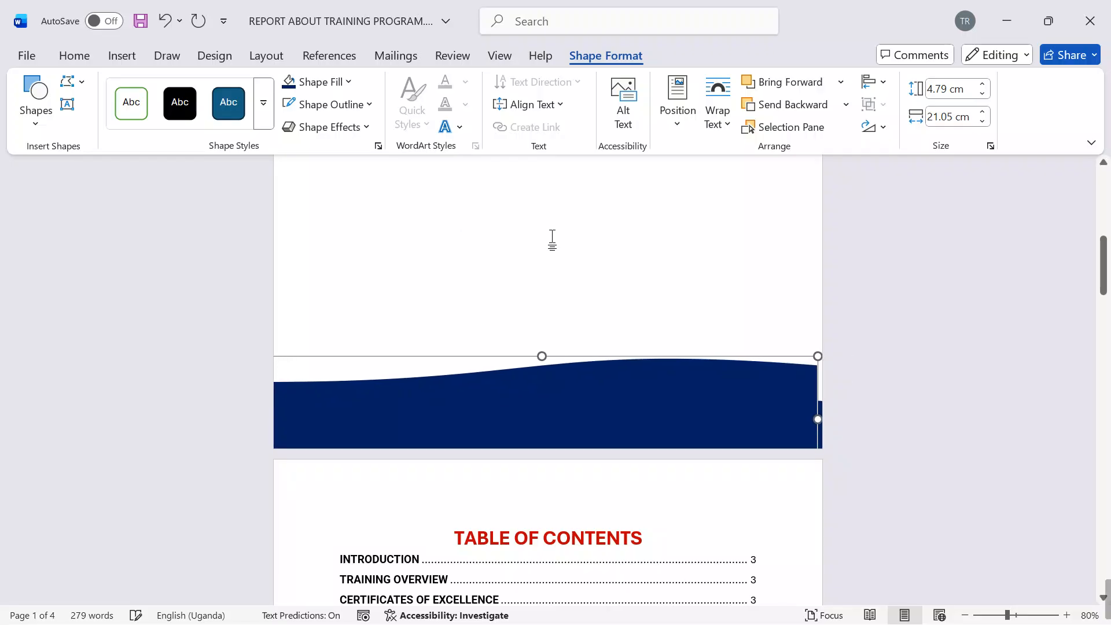
# Step: Send the newest wave copy behind the white-outlined wave and fill it Black
pyautogui.click(752, 106)
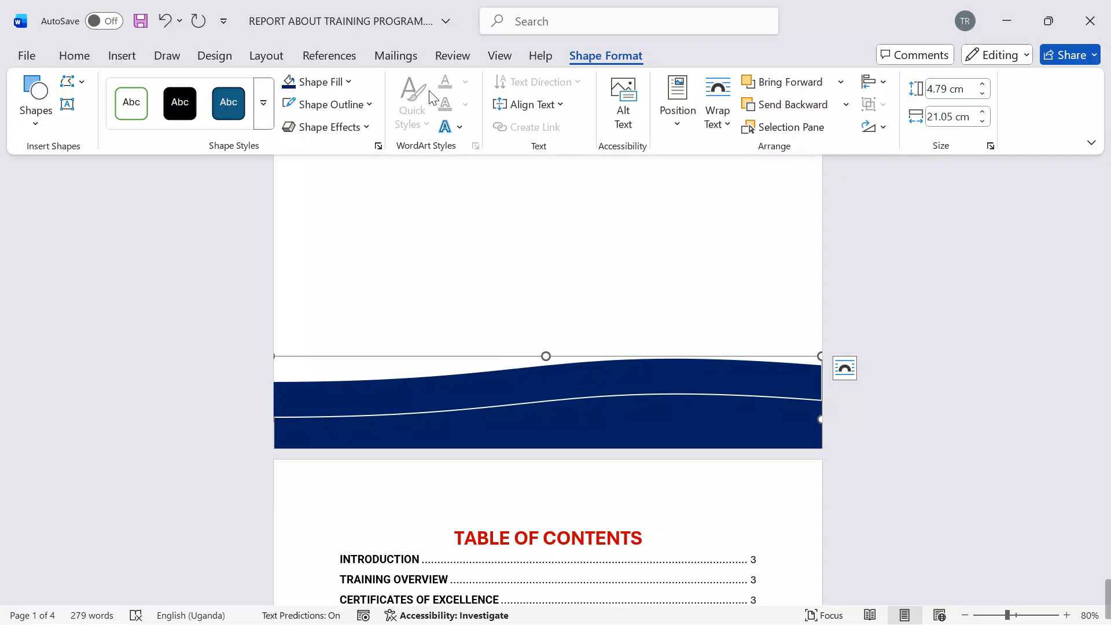
pyautogui.click(349, 83)
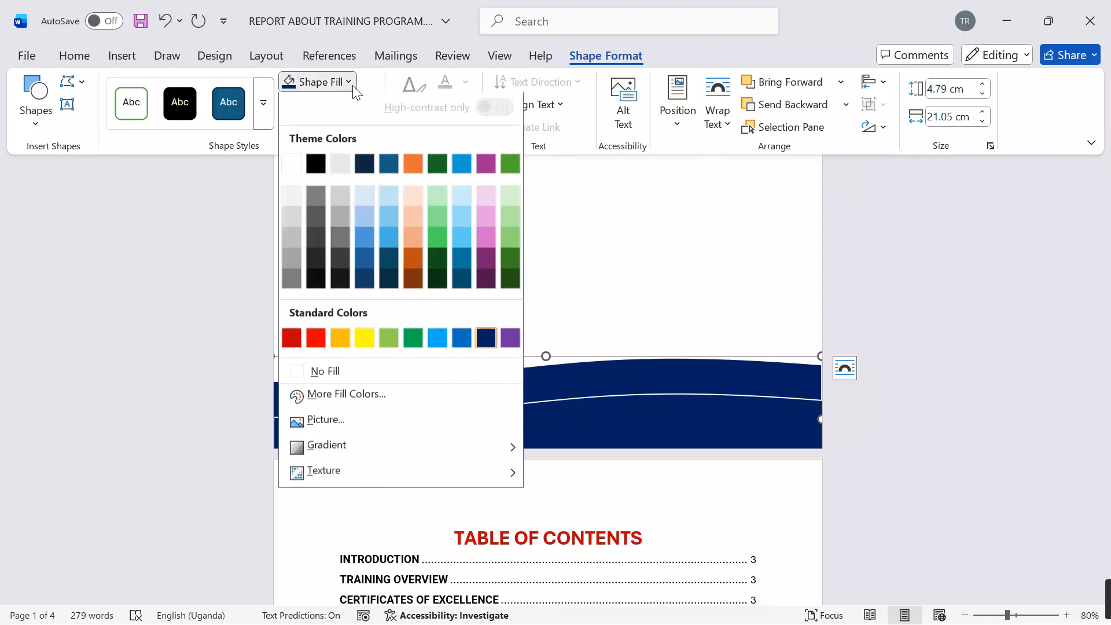
pyautogui.click(314, 165)
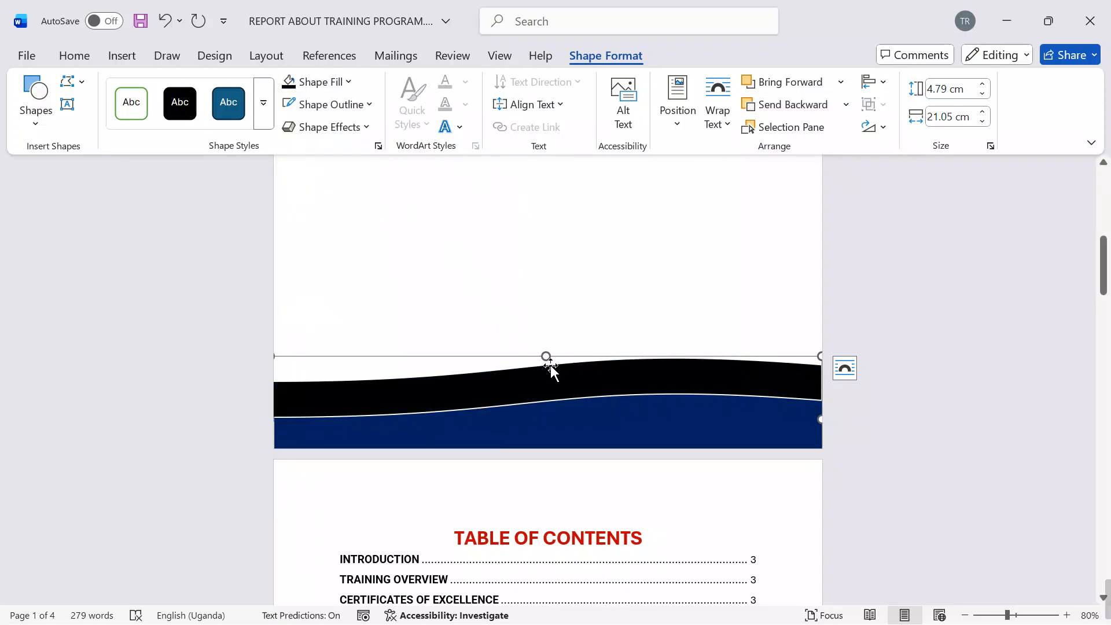
# Step: Shorten the black wave to about 4.04 cm high and the white-outlined wave to about 4.13 cm high
pyautogui.moveTo(548, 356); pyautogui.dragTo(562, 395)
pyautogui.click(578, 393)
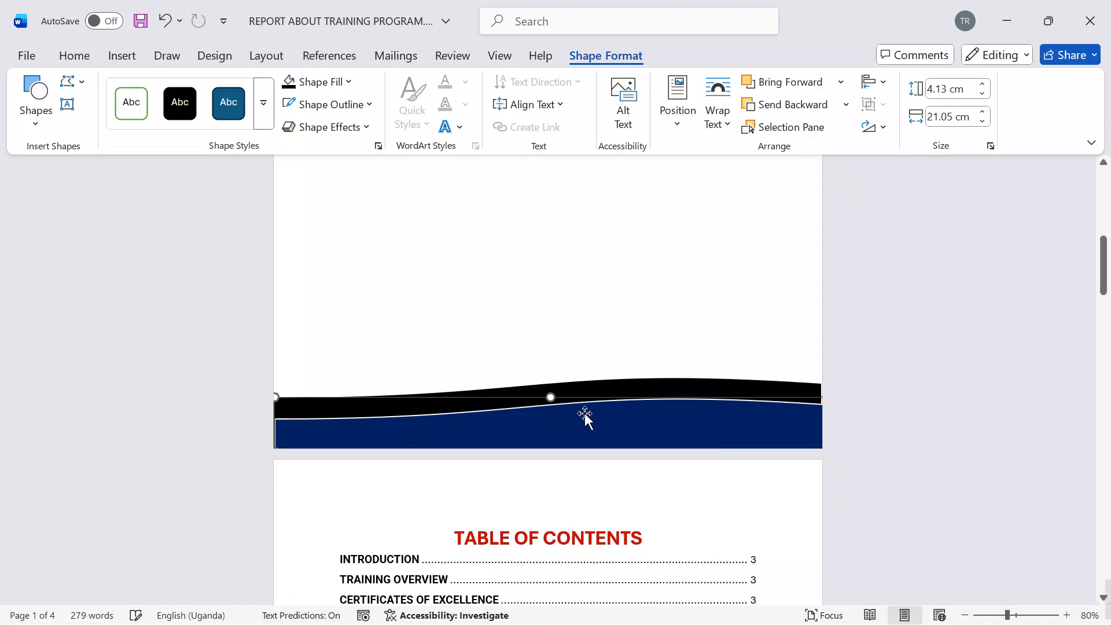
pyautogui.click(854, 436)
pyautogui.scroll(-5, 864, 422)
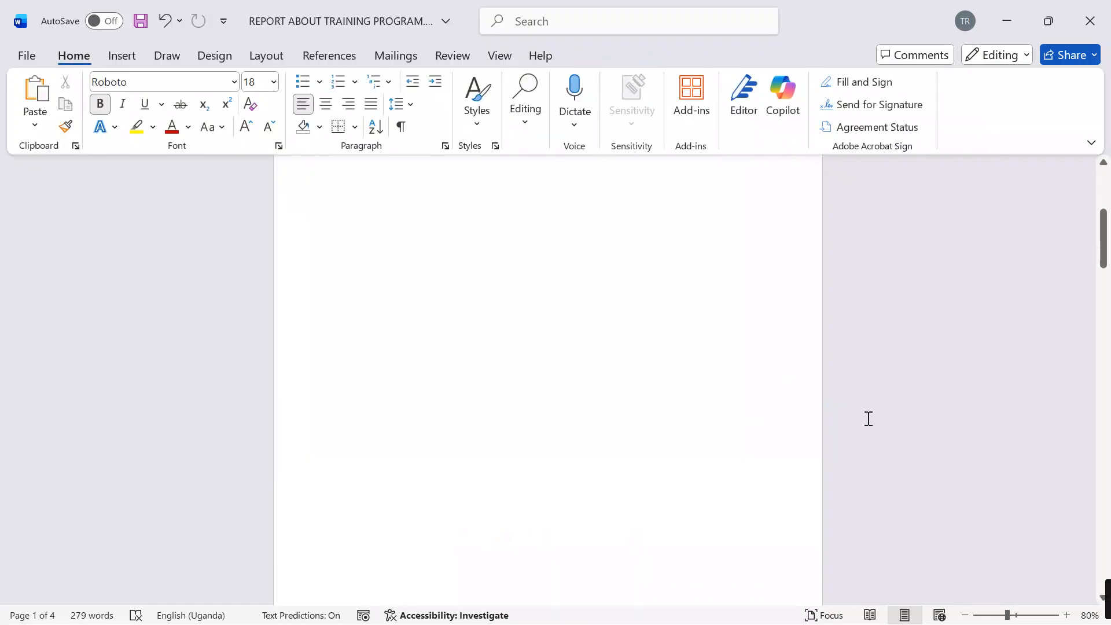
# Step: Lower the white-outlined wave's upper edge further to expose a wider black band above it
pyautogui.click(656, 296)
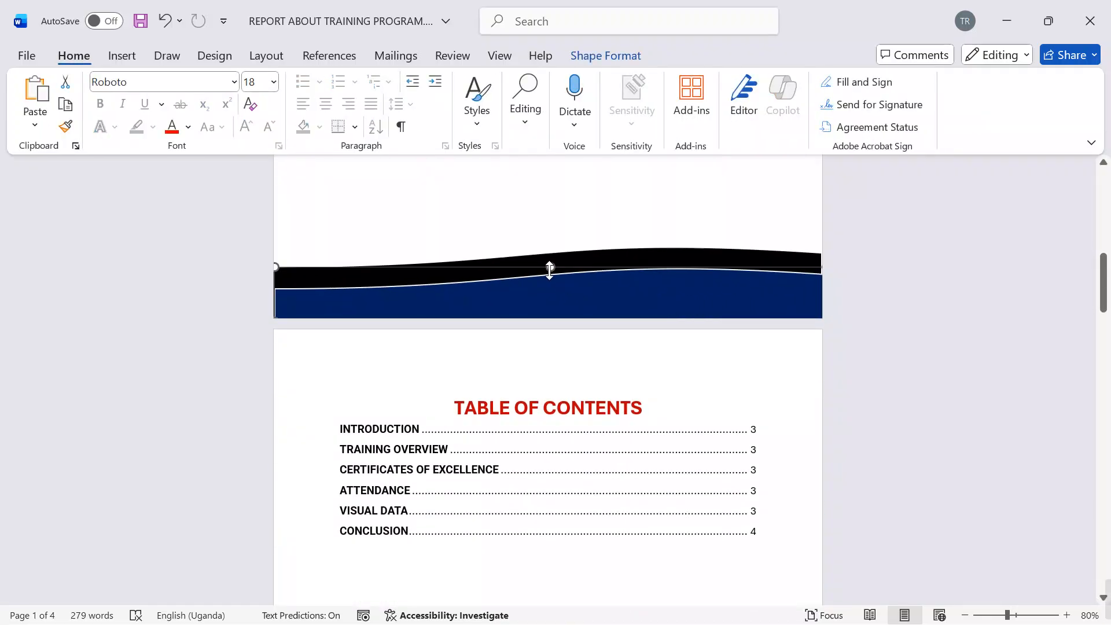
pyautogui.moveTo(550, 267); pyautogui.dragTo(552, 289)
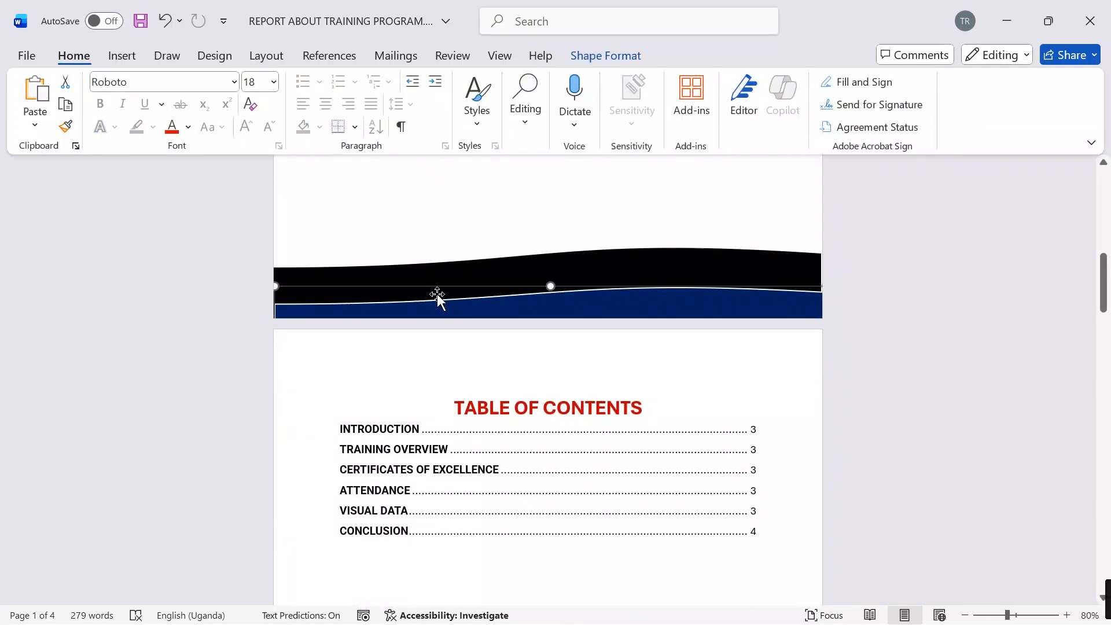
pyautogui.hotkey('ctrl', 'z')
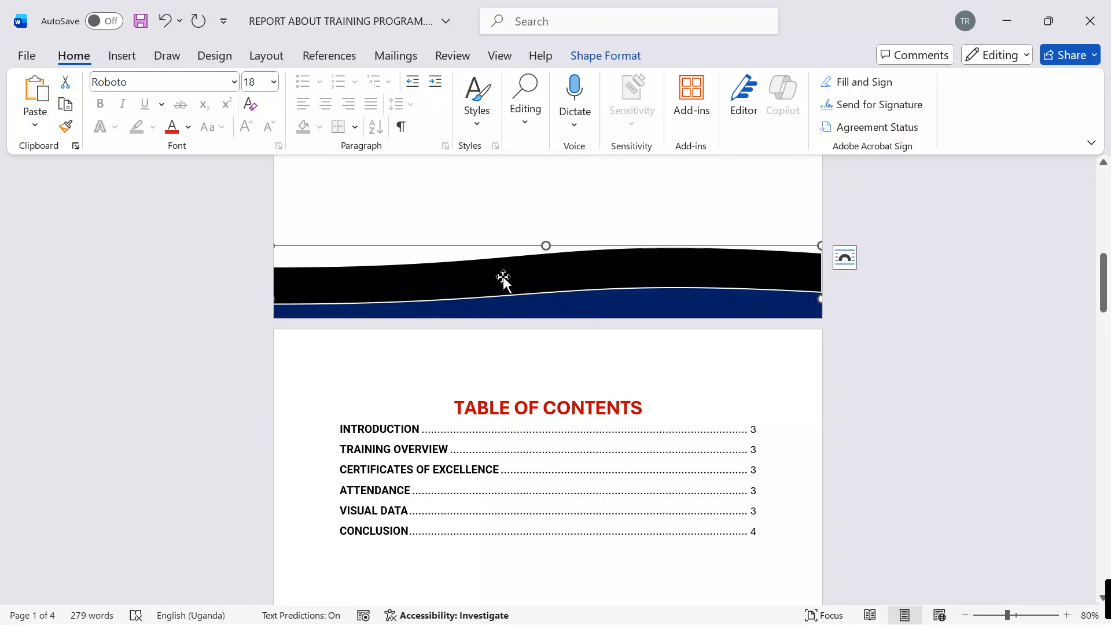
# Step: Move the black wave up the page, and fill another full-width wave copy placed below it White
pyautogui.moveTo(505, 276)
pyautogui.mouseDown()
pyautogui.moveTo(511, 197)
pyautogui.moveTo(514, 275)
pyautogui.moveTo(519, 262)
pyautogui.mouseUp()
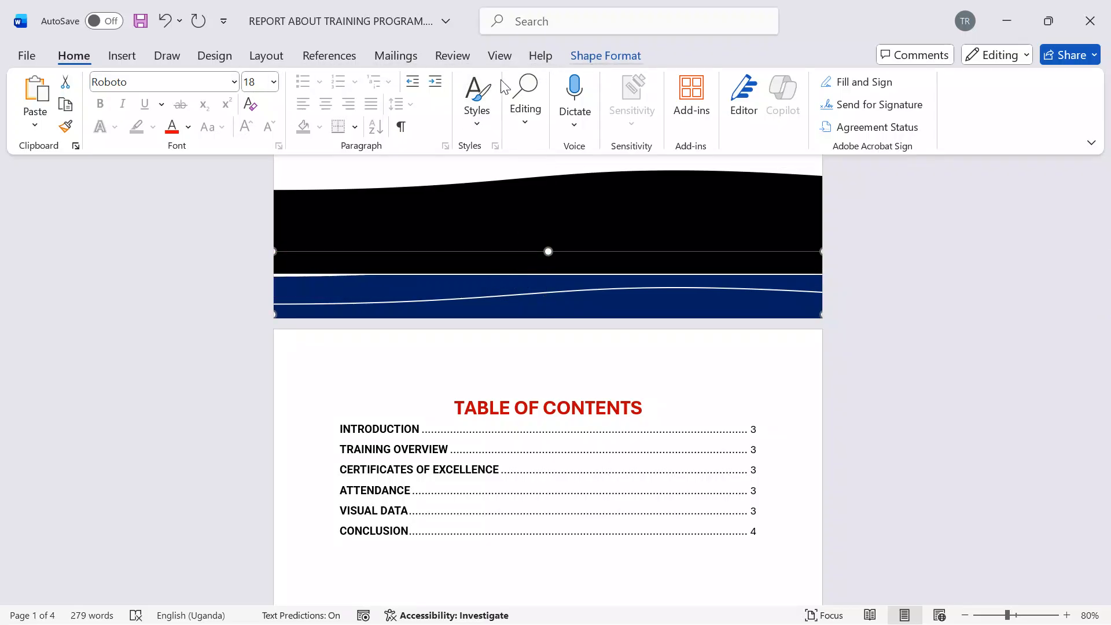
pyautogui.click(605, 55)
pyautogui.click(341, 81)
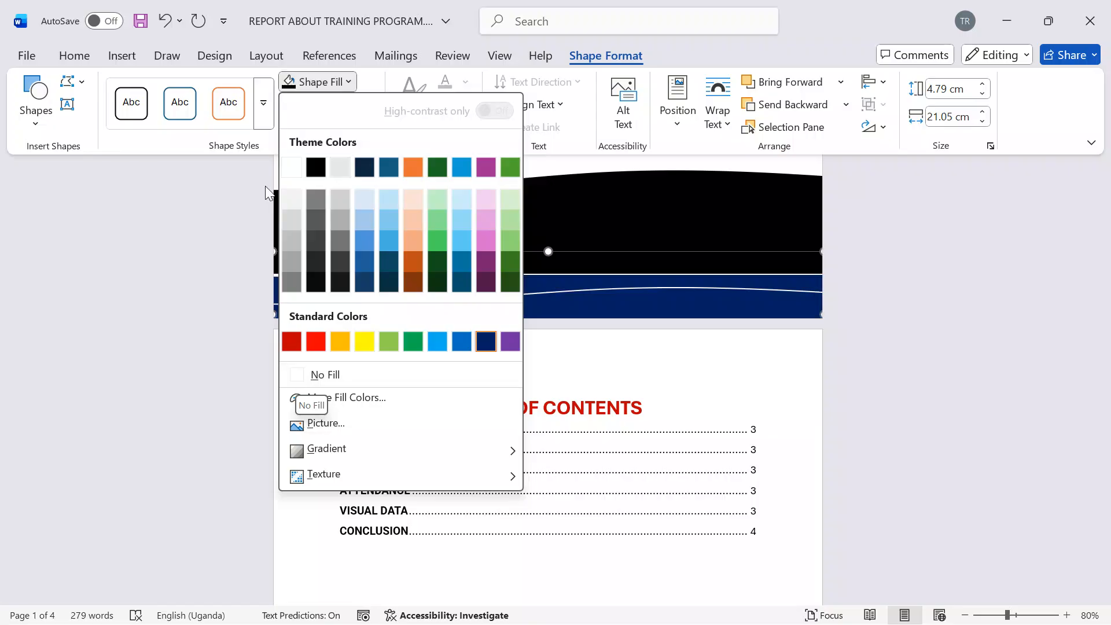
pyautogui.click(293, 168)
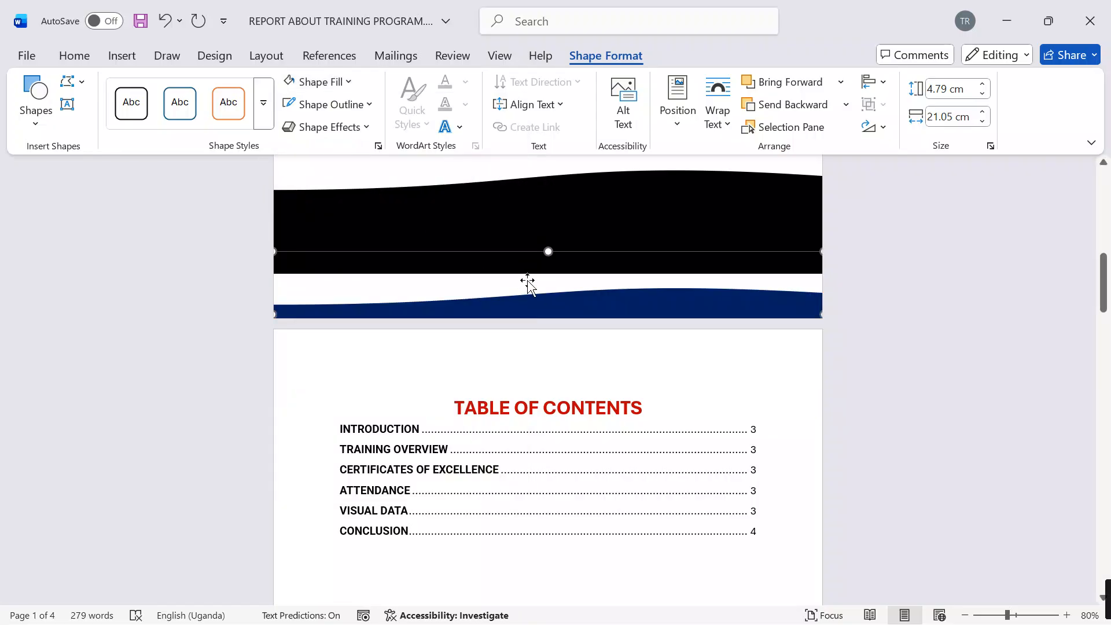
# Step: Lower the white wave until only a narrow white band remains above the dark blue wave
pyautogui.press('Down')
pyautogui.press('Down')
pyautogui.press('Down')
pyautogui.press('Down')
pyautogui.press('Down')
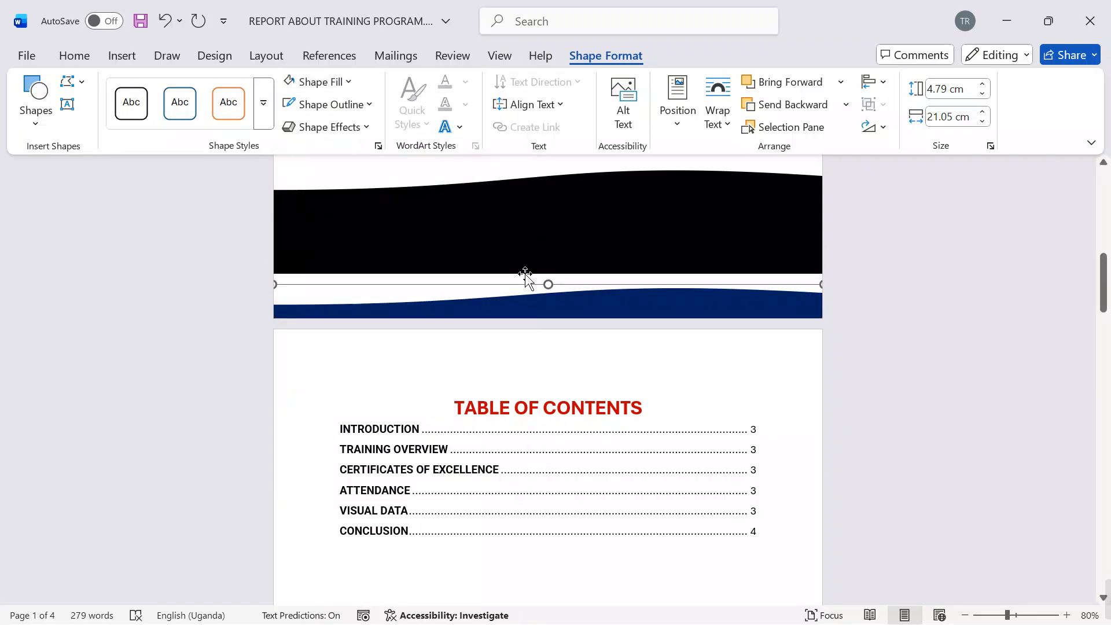
pyautogui.press('Up')
# Step: Move the black wave down behind the white one so a slim black band follows its crest, and deselect it
pyautogui.moveTo(507, 245)
pyautogui.mouseDown()
pyautogui.moveTo(506, 260)
pyautogui.moveTo(509, 252)
pyautogui.mouseUp()
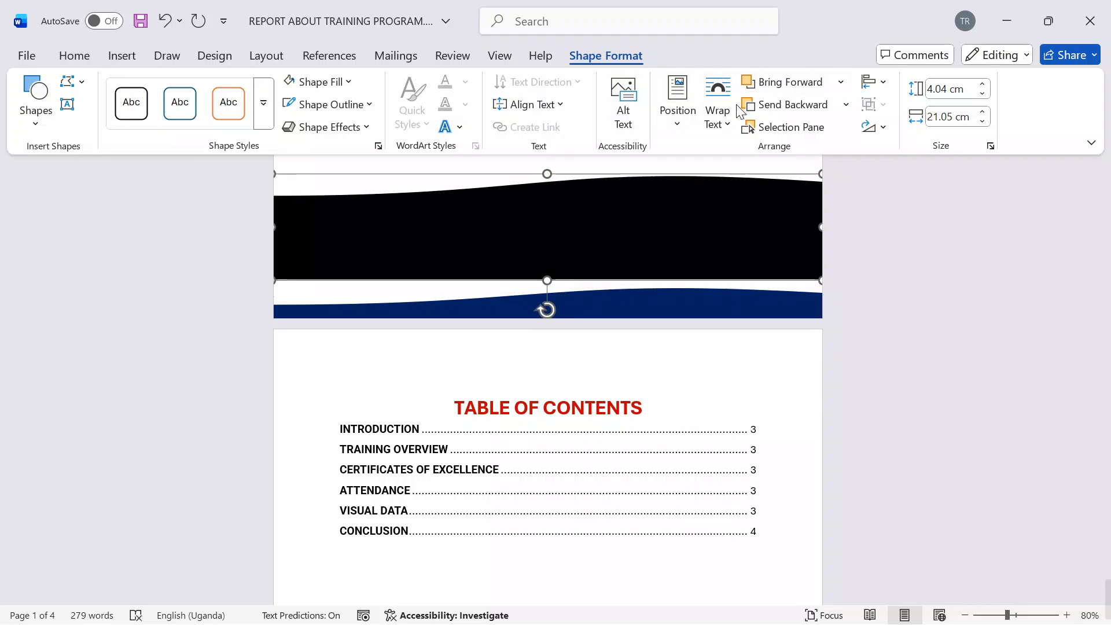
pyautogui.moveTo(593, 202); pyautogui.dragTo(599, 298)
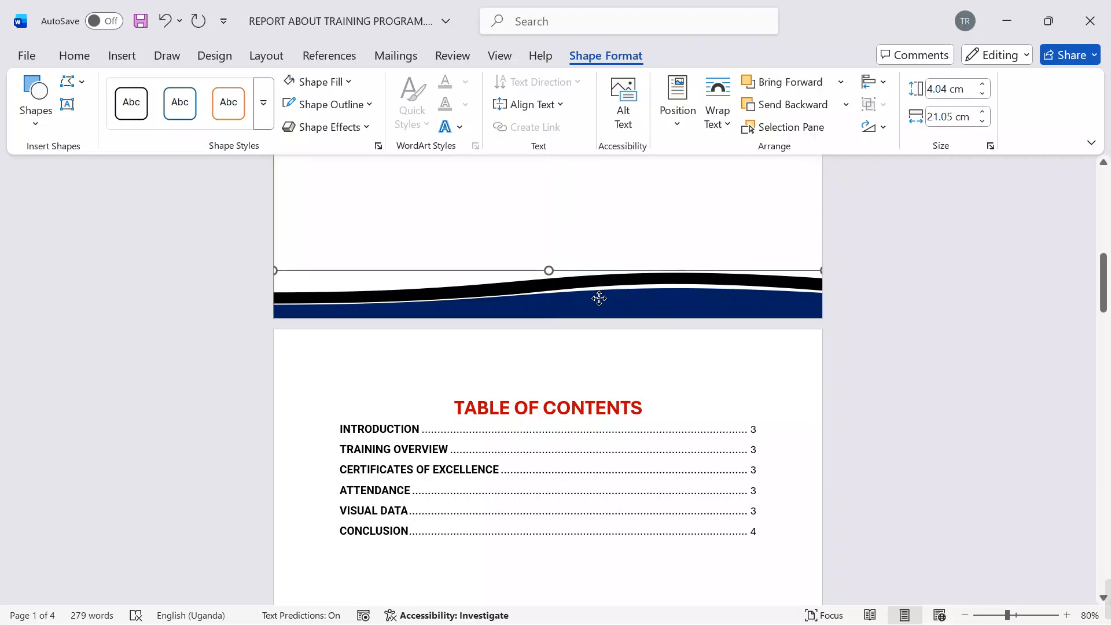
pyautogui.click(943, 384)
# Step: Review the cover page's corner and wave decorations, with several report pages shown side by side
pyautogui.scroll(4, 939, 386)
pyautogui.scroll(-1, 939, 388)
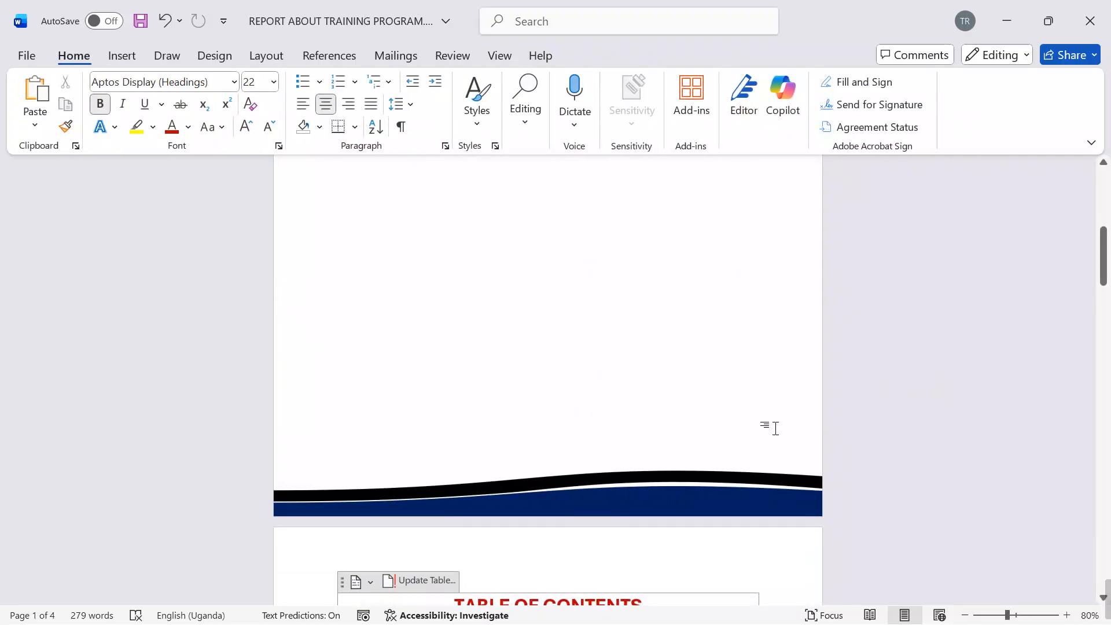
pyautogui.scroll(5, 939, 374)
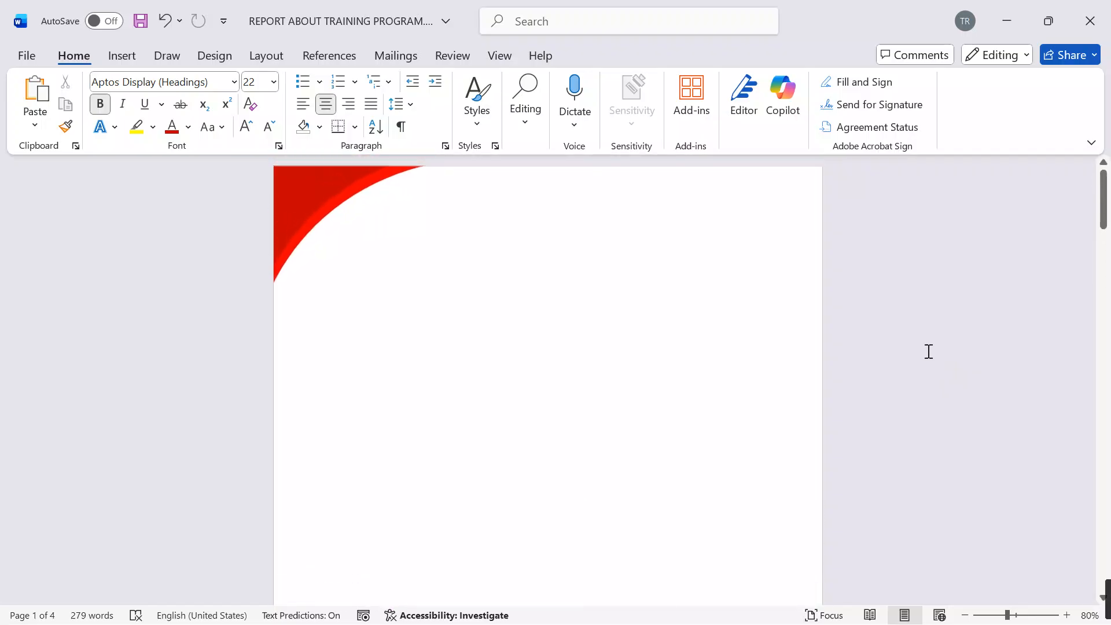
pyautogui.keyDown('ctrl'); pyautogui.scroll(-3, 924, 357); pyautogui.keyUp('ctrl')
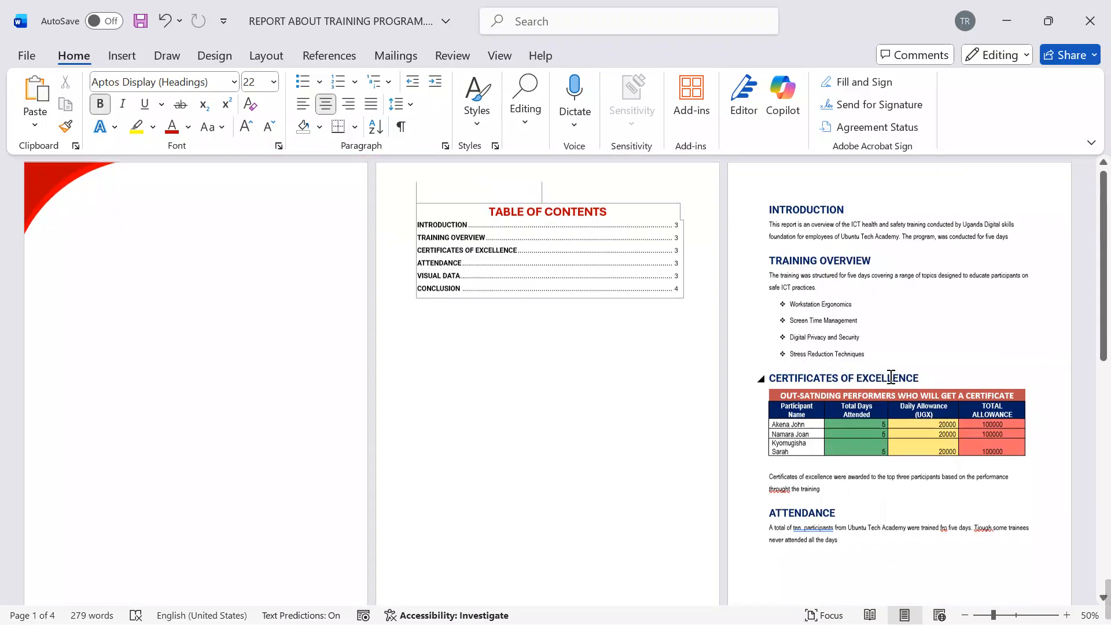
pyautogui.scroll(-3, 241, 330)
pyautogui.scroll(1, 240, 335)
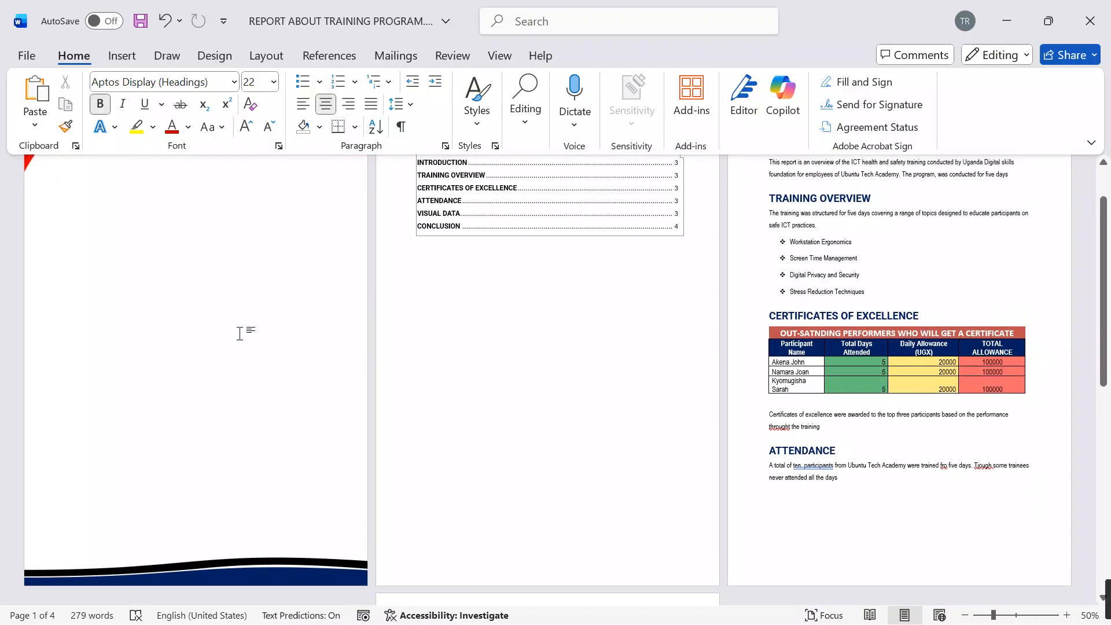
pyautogui.scroll(2, 253, 376)
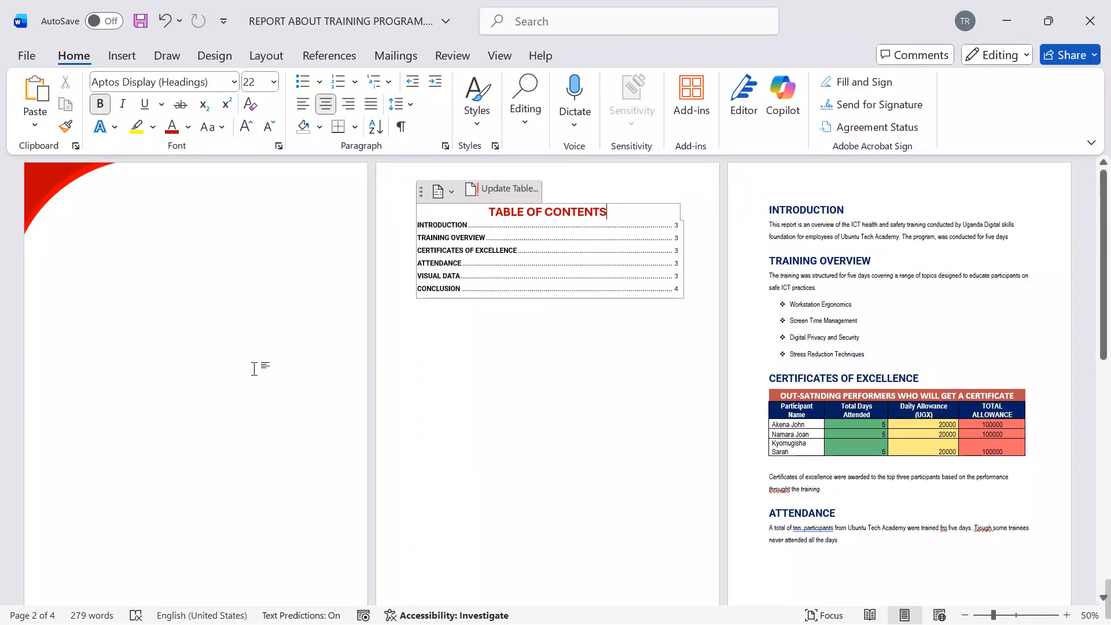
pyautogui.click(122, 56)
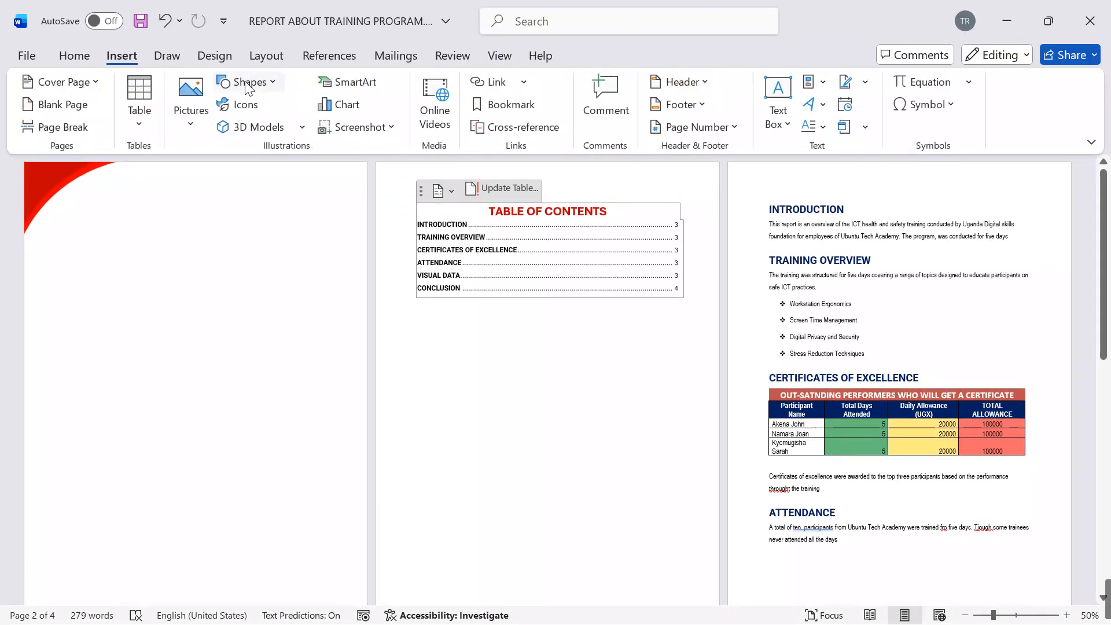
pyautogui.click(279, 89)
pyautogui.click(177, 295)
pyautogui.click(269, 86)
pyautogui.click(307, 130)
pyautogui.click(272, 82)
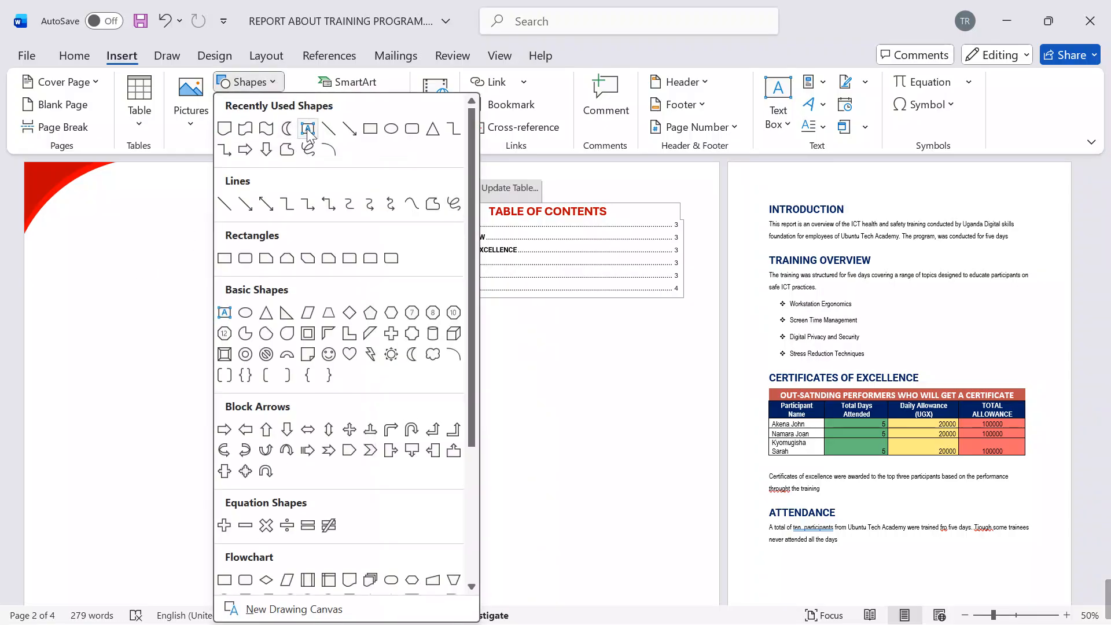
pyautogui.click(308, 131)
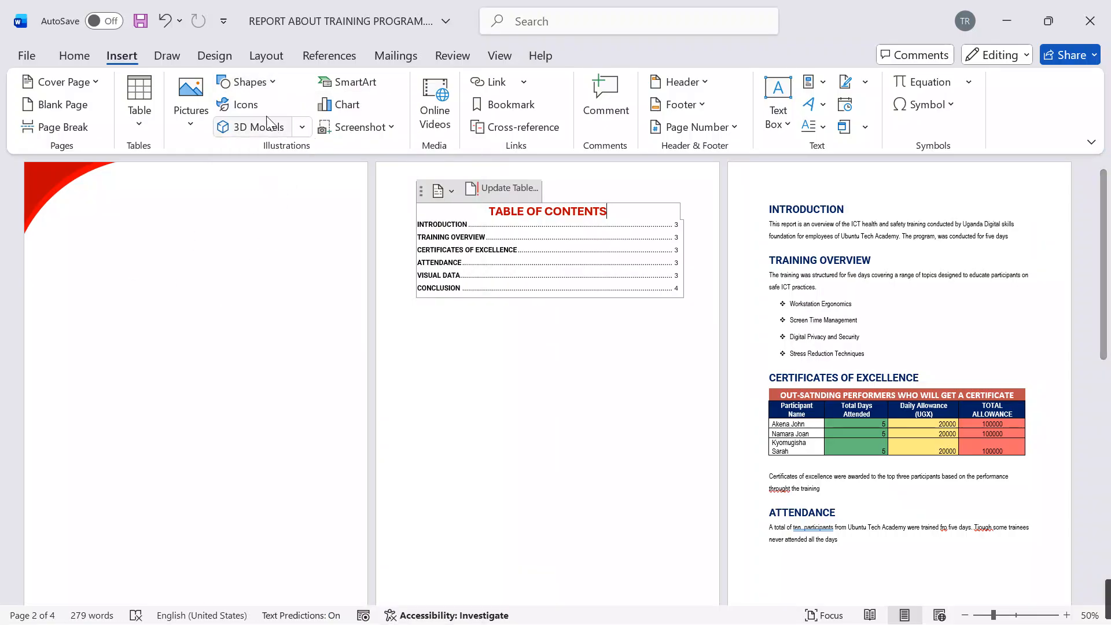
pyautogui.click(271, 83)
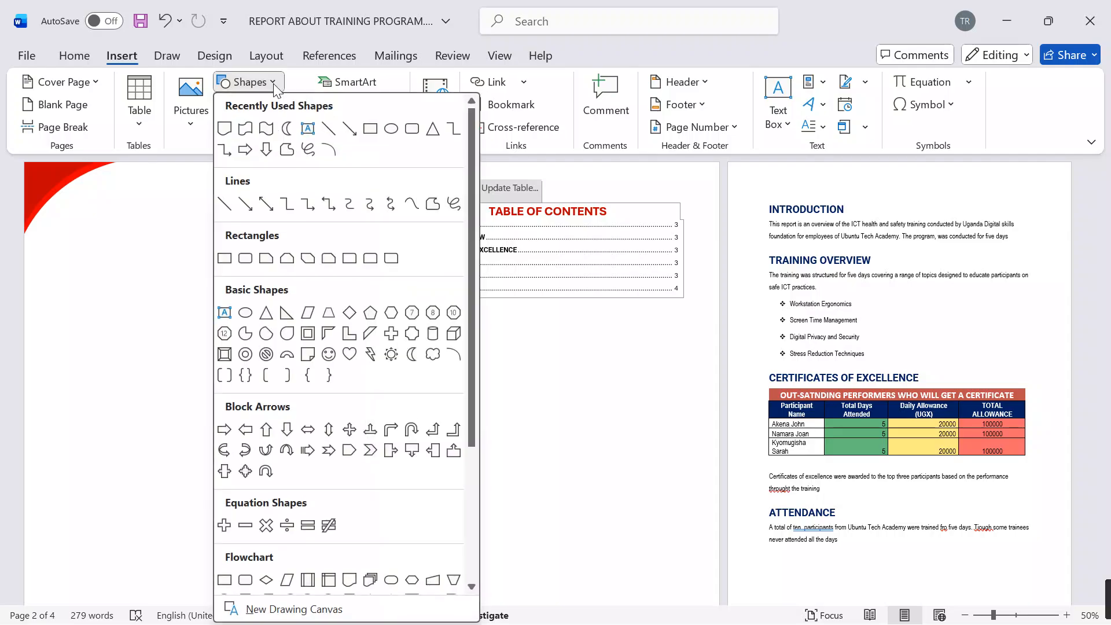
pyautogui.click(308, 131)
pyautogui.click(145, 255)
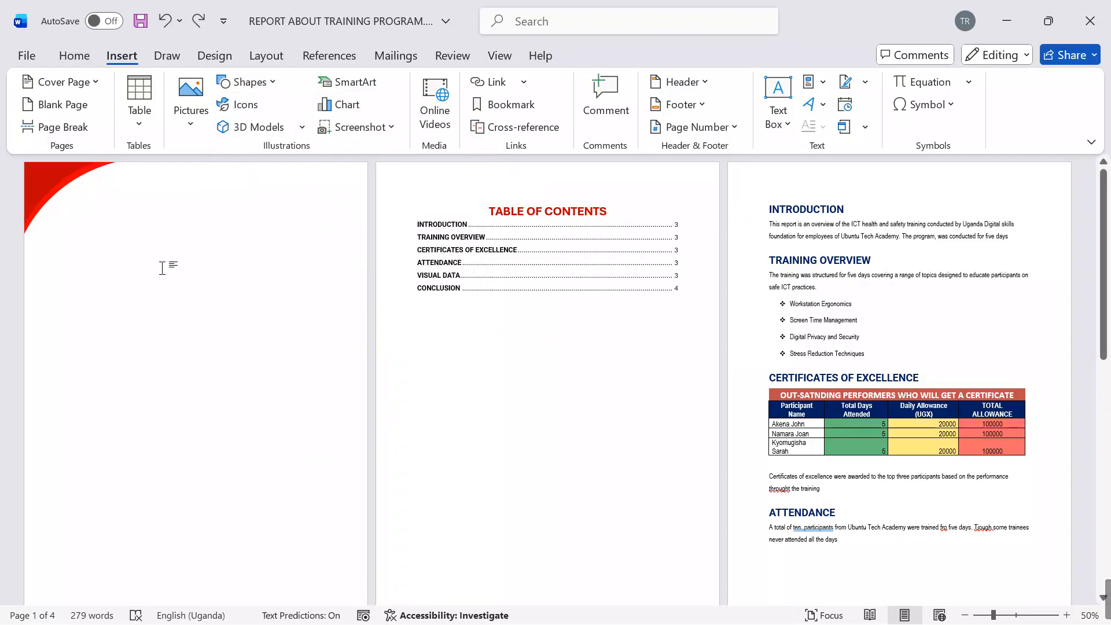
# Step: Write the title TRAINING REPORT on the first line of the cover page, and end the line
pyautogui.write('TRAININ')
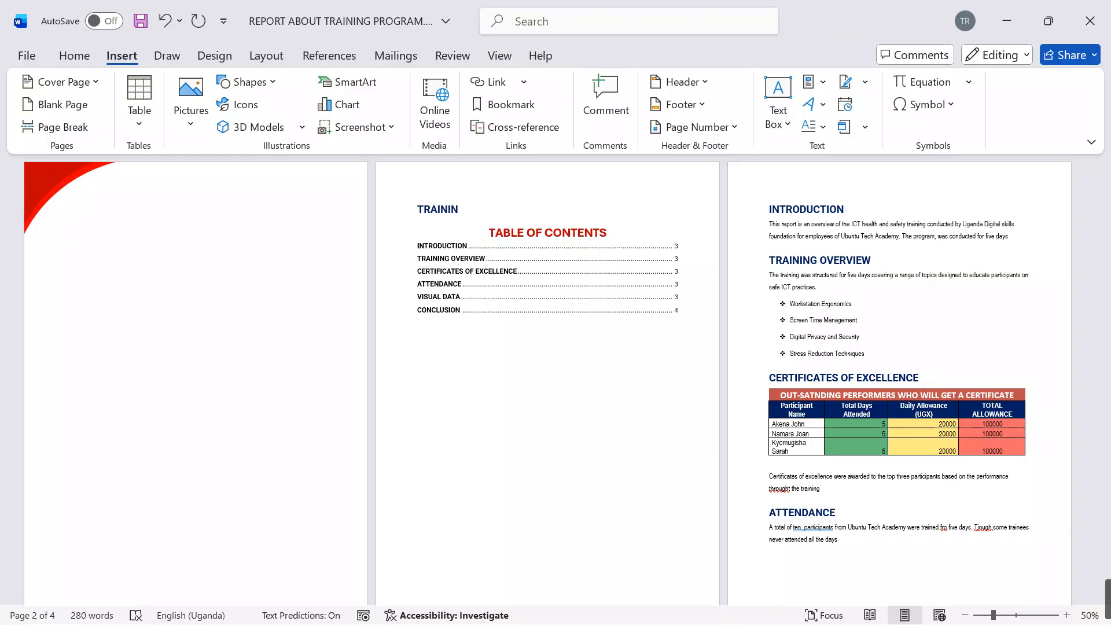
pyautogui.tripleClick(158, 221)
pyautogui.click(159, 221)
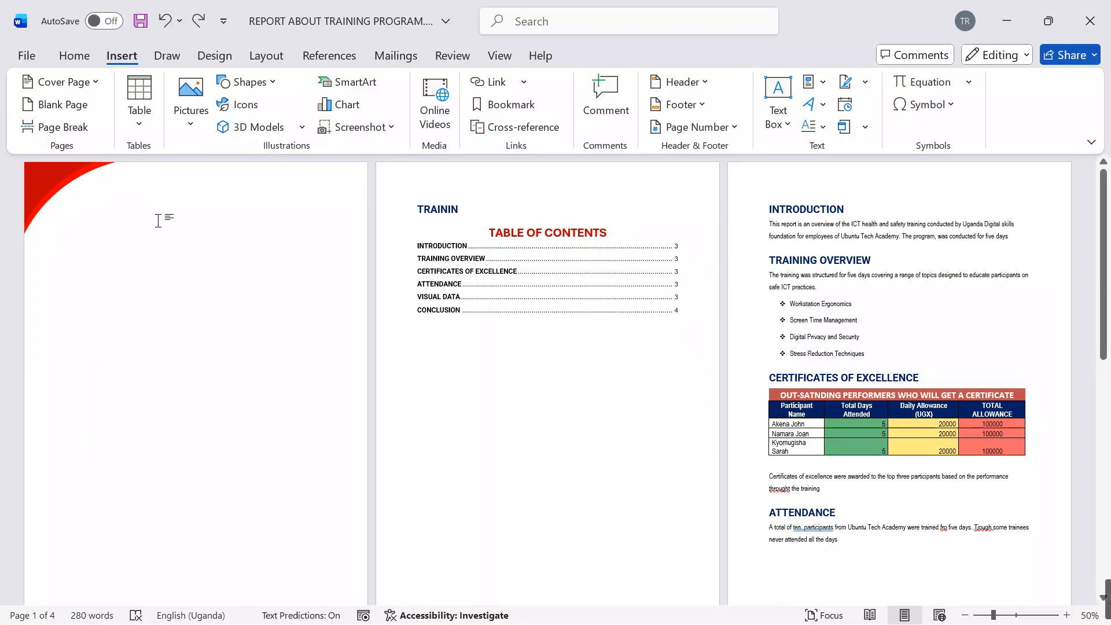
pyautogui.write('F')
pyautogui.press('BackSpace')
pyautogui.hotkey('ctrl', 'z')
pyautogui.hotkey('ctrl', 'z')
pyautogui.doubleClick(165, 218)
pyautogui.write('T')
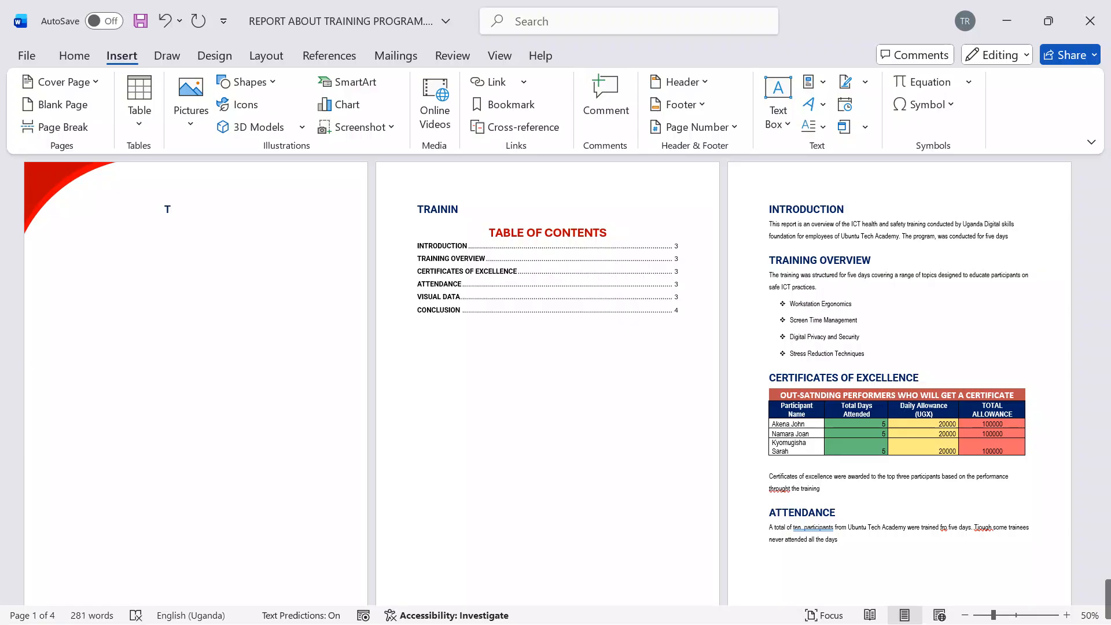
pyautogui.write('RAINING REPORT')
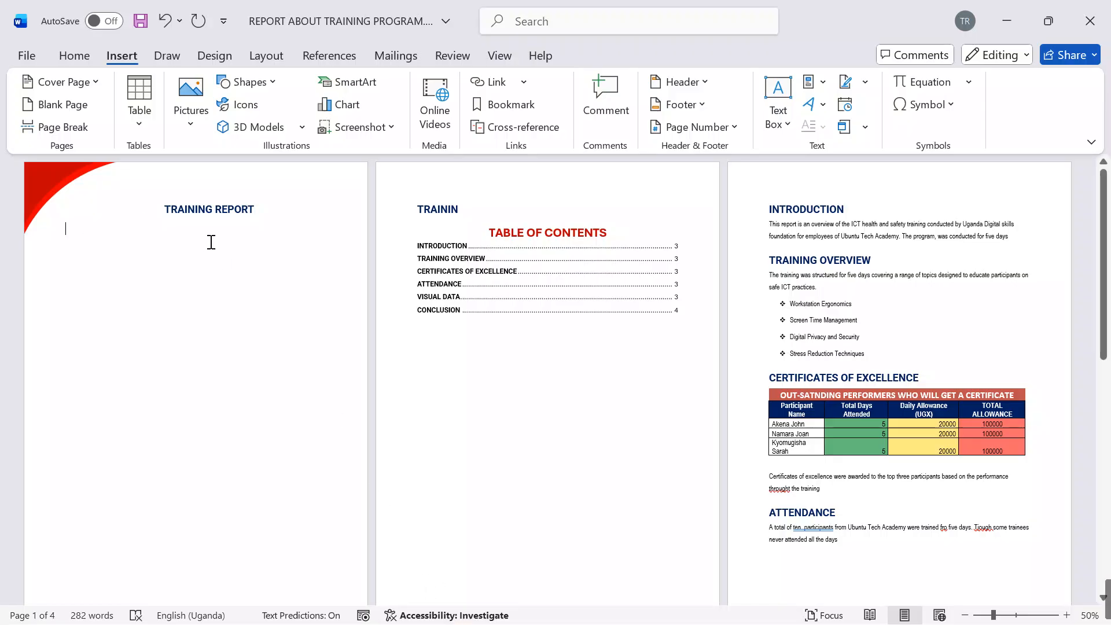
# Step: Enlarge the cover title TRAINING REPORT to font size 36
pyautogui.moveTo(258, 208); pyautogui.dragTo(147, 210)
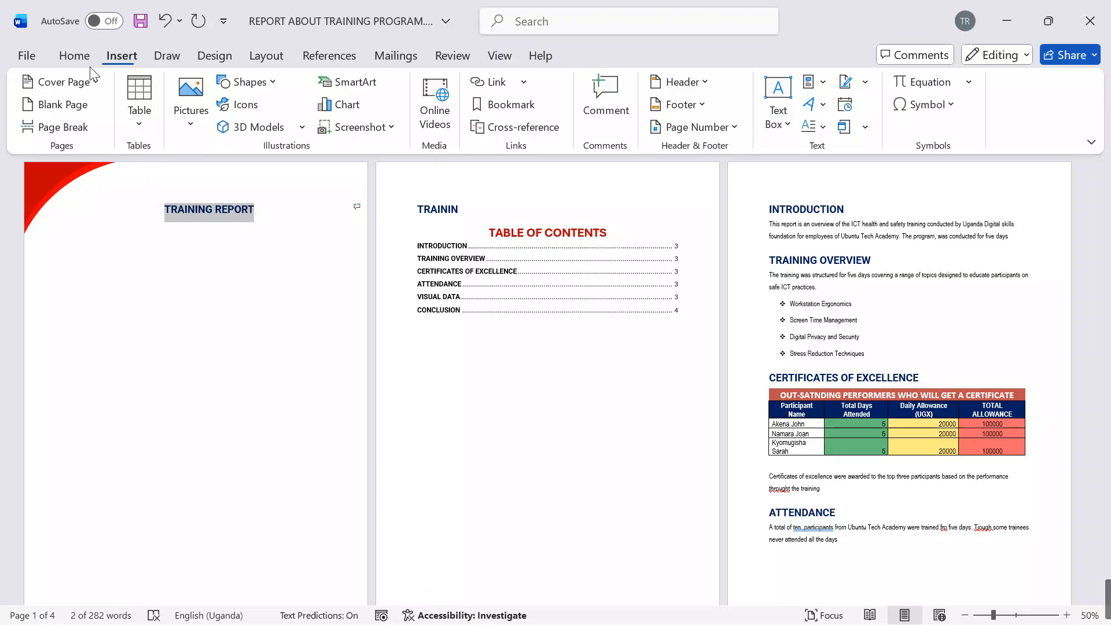
pyautogui.click(75, 54)
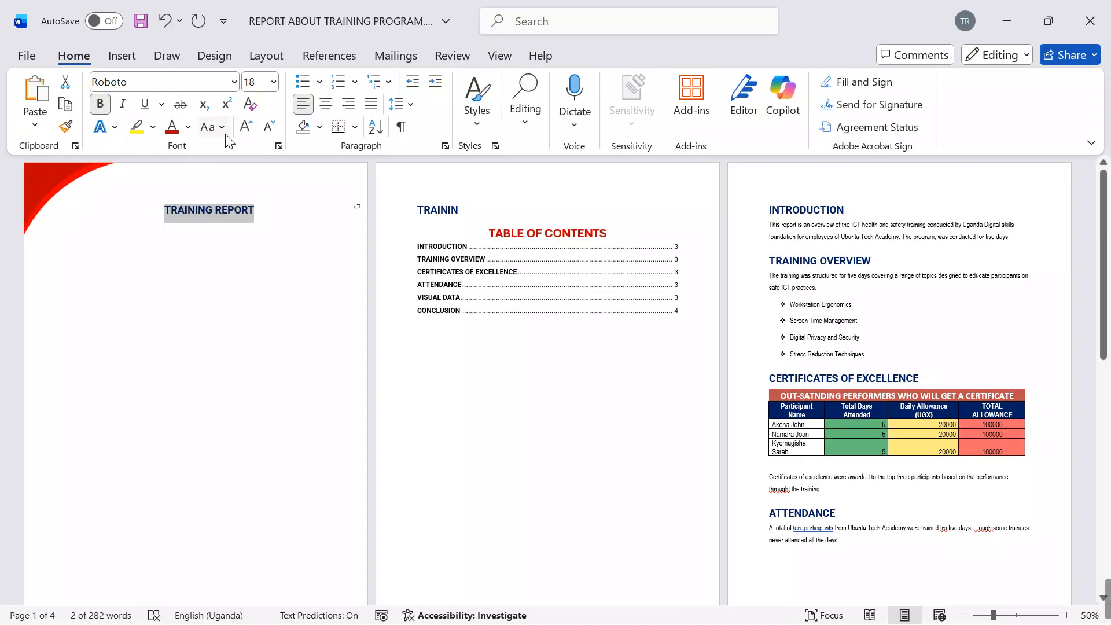
pyautogui.click(246, 130)
pyautogui.click(245, 129)
pyautogui.click(244, 128)
pyautogui.click(242, 128)
pyautogui.click(242, 129)
pyautogui.click(243, 129)
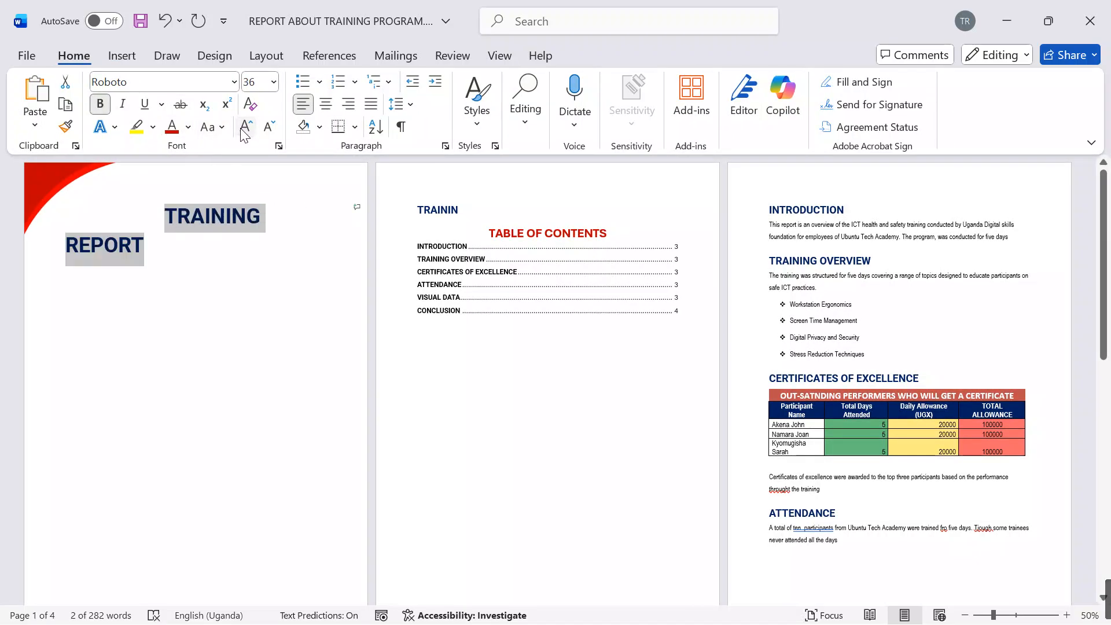
# Step: Remove the indent before the cover title so it starts at the page margin, and enlarge it to font size 48
pyautogui.click(162, 222)
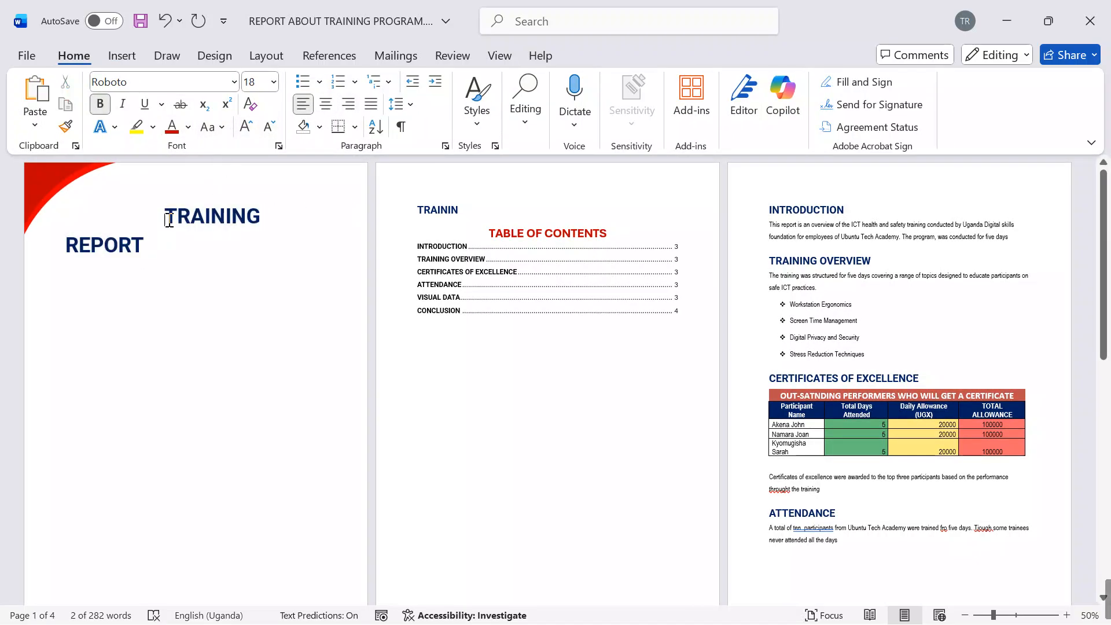
pyautogui.press('BackSpace')
pyautogui.moveTo(266, 213); pyautogui.dragTo(88, 219)
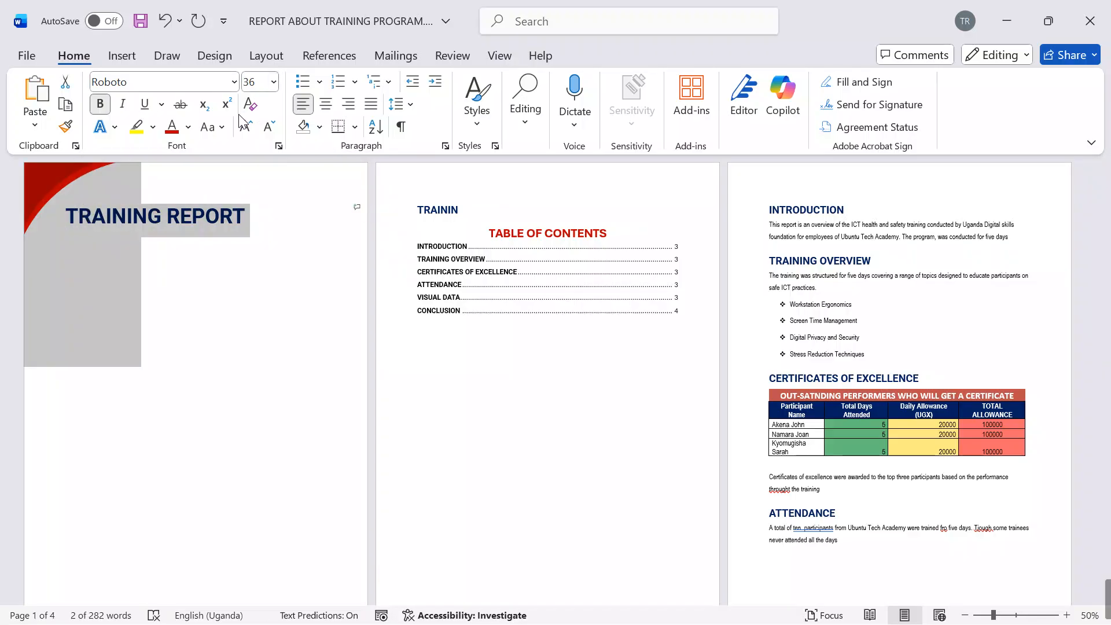
pyautogui.click(245, 129)
pyautogui.click(243, 129)
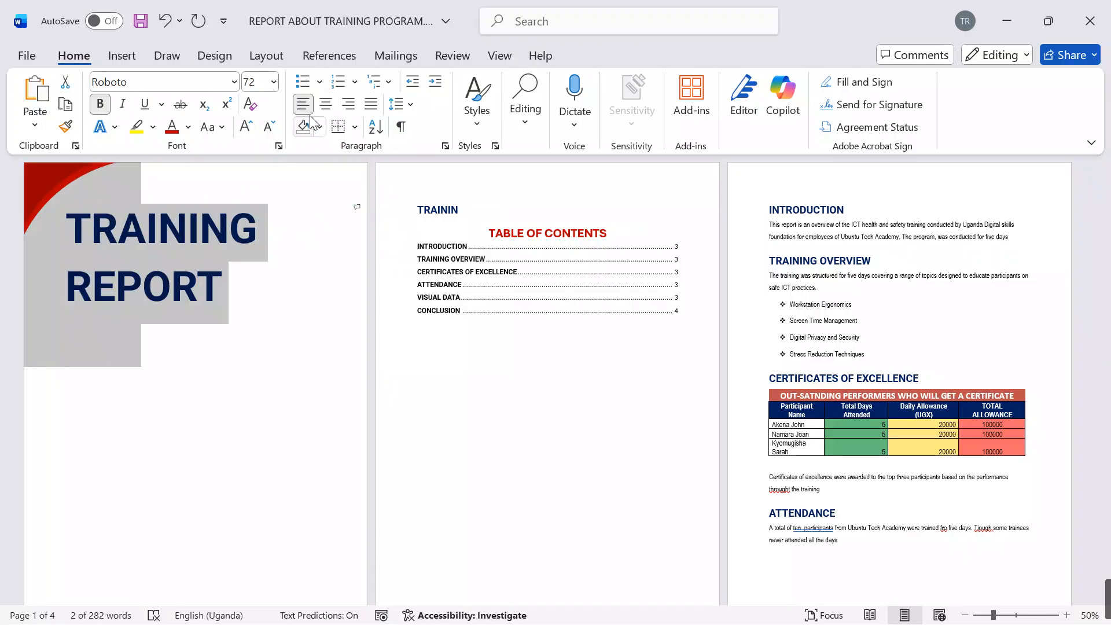
pyautogui.click(269, 127)
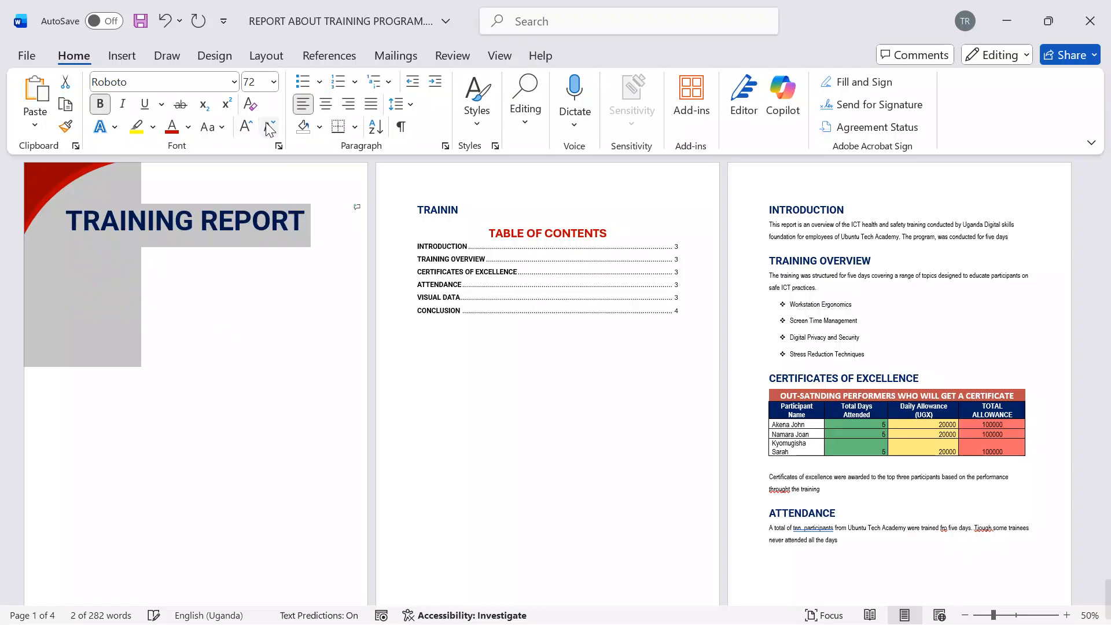
# Step: Copy "Uganda Digital Skills Foundation" from Training_Presentation_Content.docx onto the line below the report's cover title
pyautogui.click(279, 267)
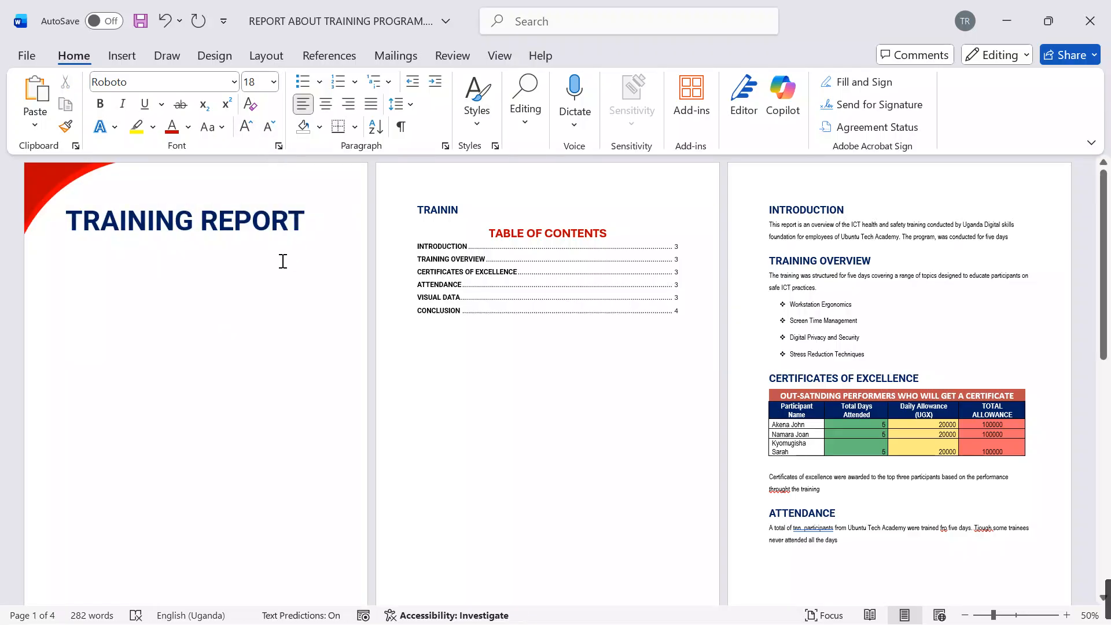
pyautogui.click(226, 272)
pyautogui.click(173, 258)
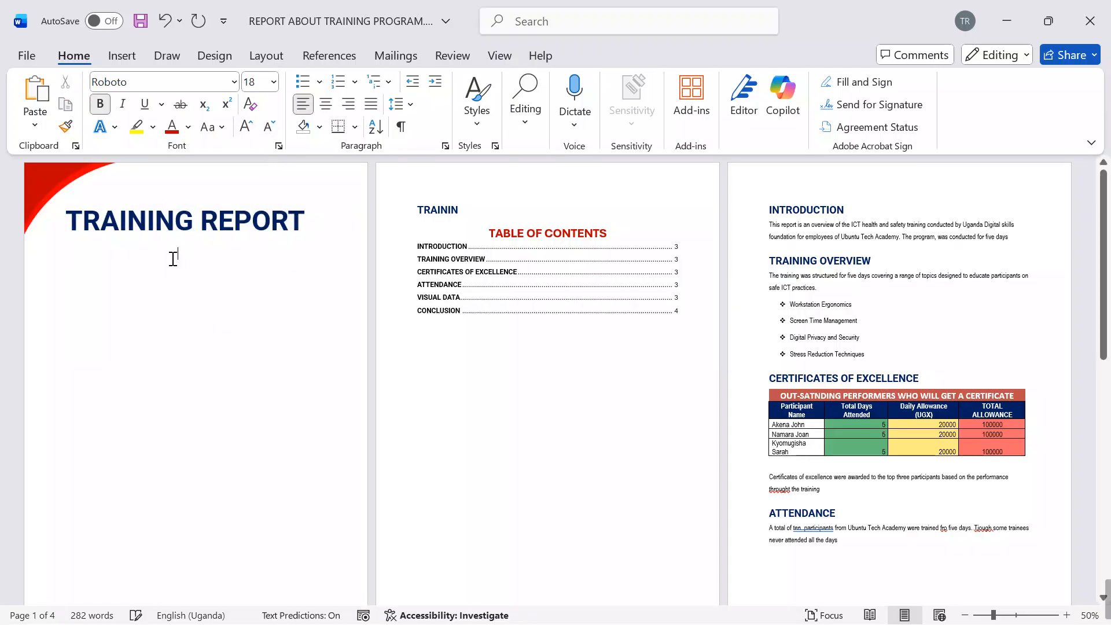
pyautogui.moveTo(731, 616)
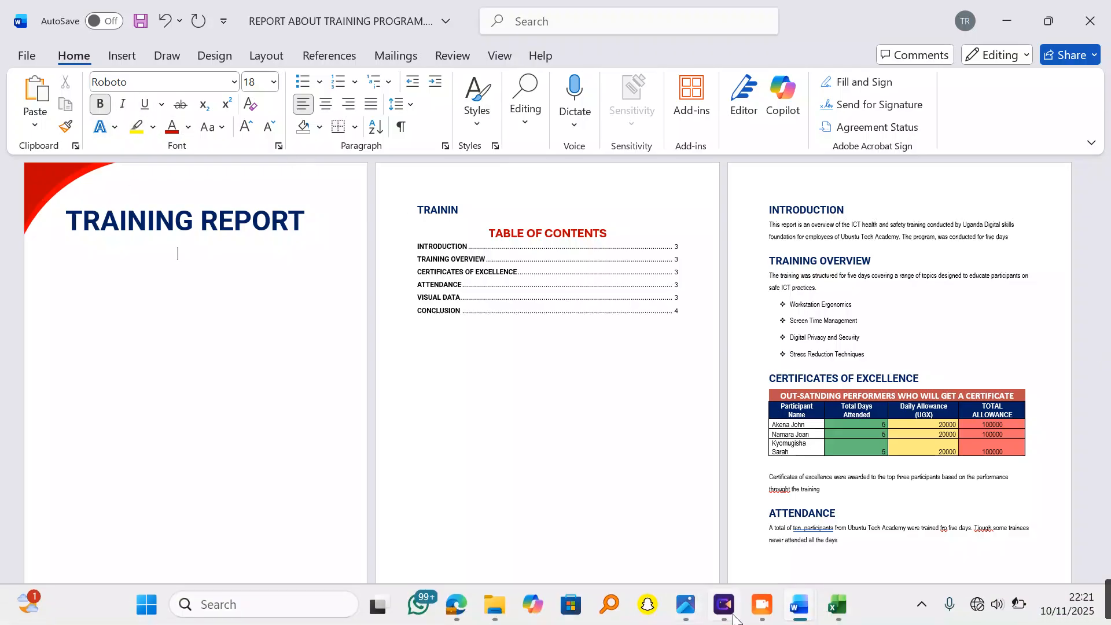
pyautogui.moveTo(797, 608)
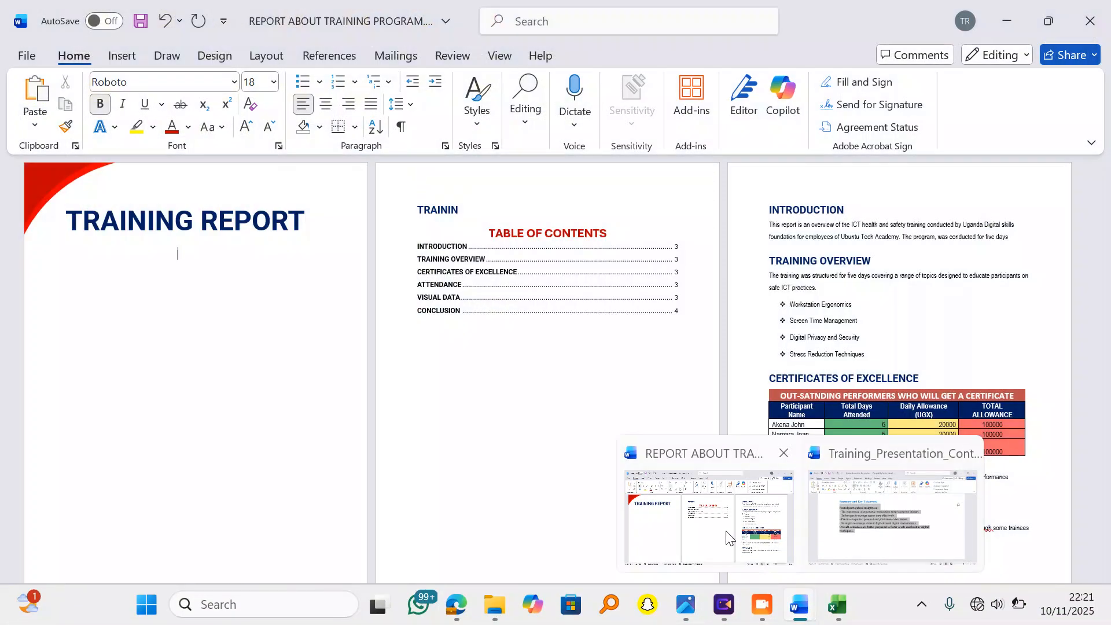
pyautogui.click(827, 520)
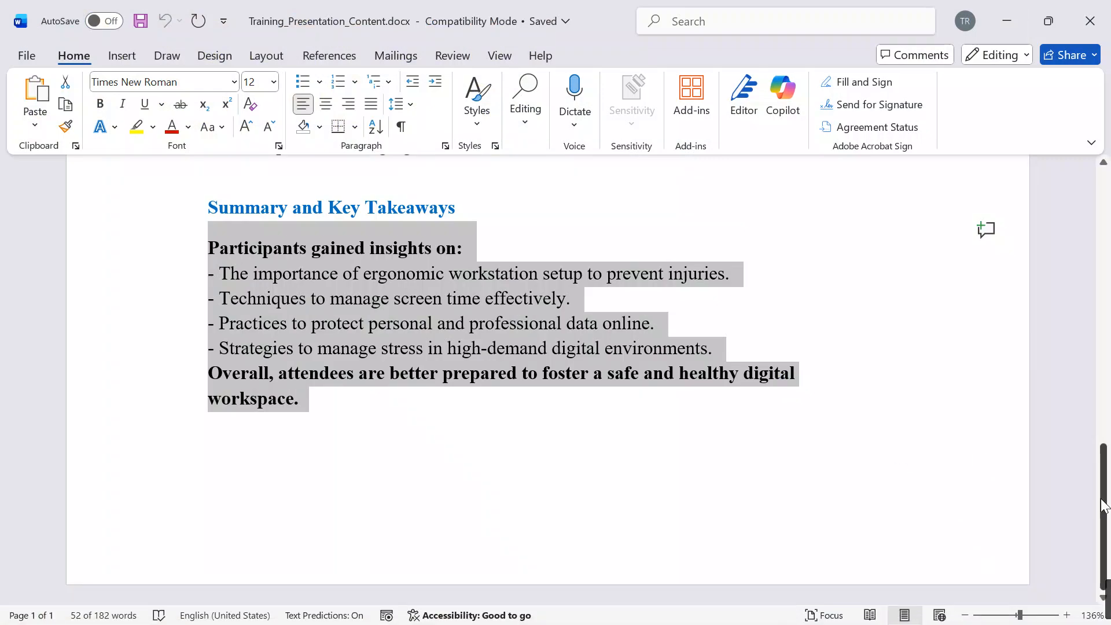
pyautogui.moveTo(1104, 505); pyautogui.dragTo(1103, 228)
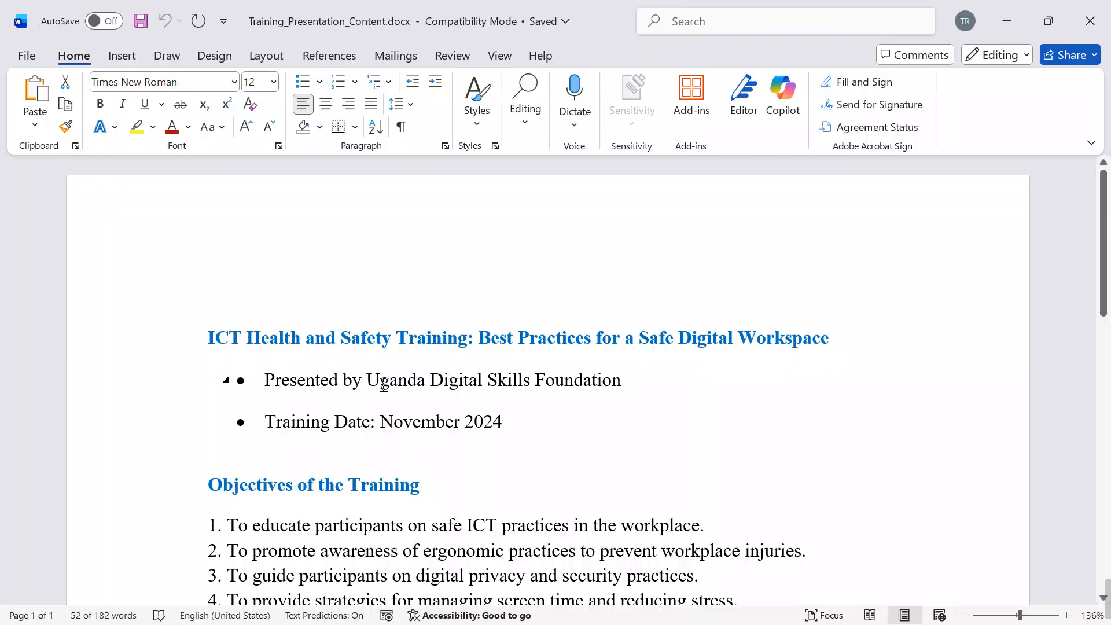
pyautogui.moveTo(368, 381); pyautogui.dragTo(619, 387)
pyautogui.hotkey('ctrl', 'c')
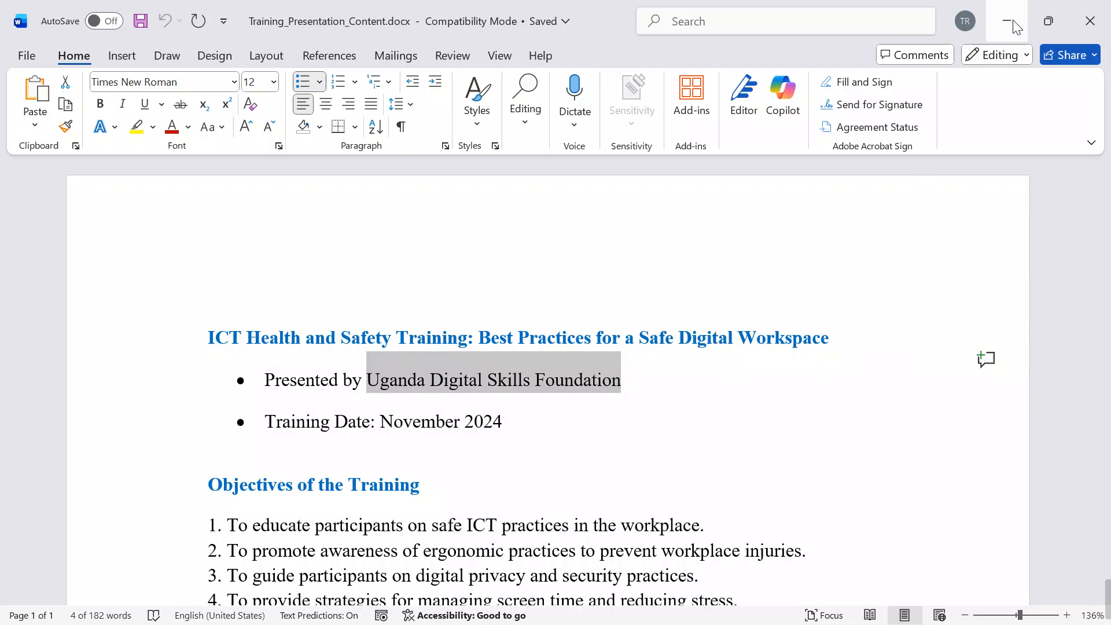
pyautogui.click(1006, 21)
pyautogui.hotkey('ctrl', 'v')
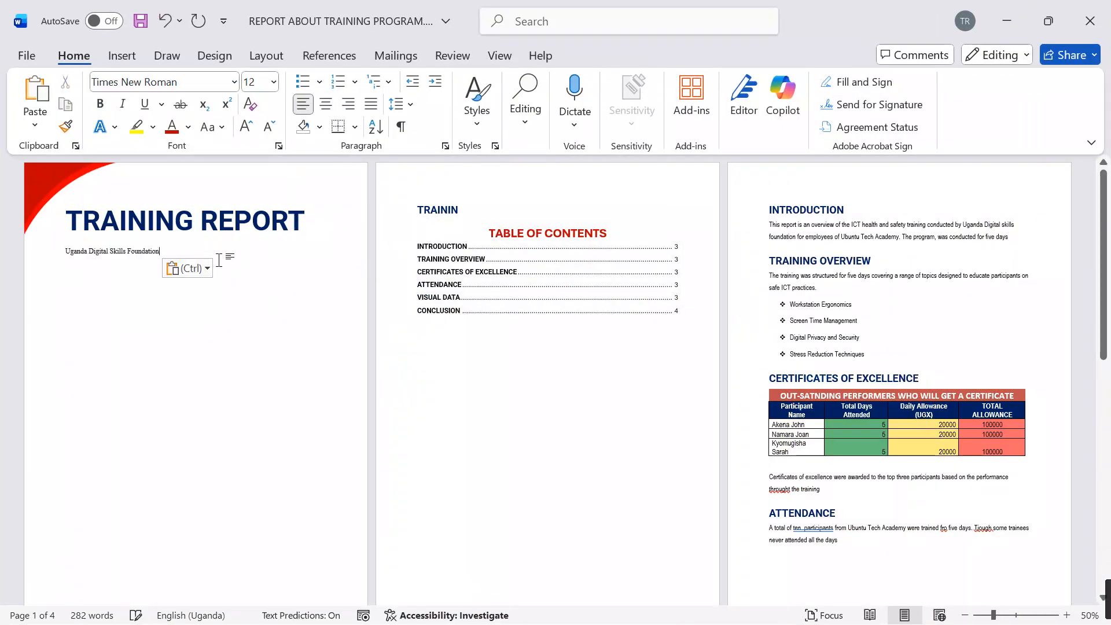
# Step: Convert the foundation's name under the title to uppercase, centre it, and set its font size to 22
pyautogui.click(45, 255)
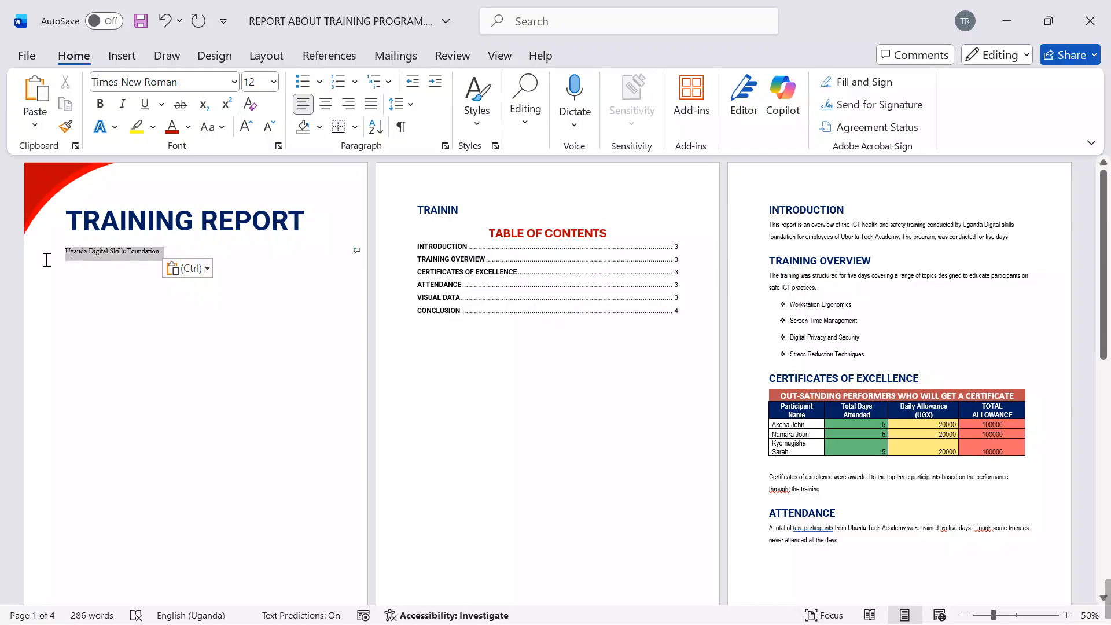
pyautogui.click(209, 127)
pyautogui.click(246, 198)
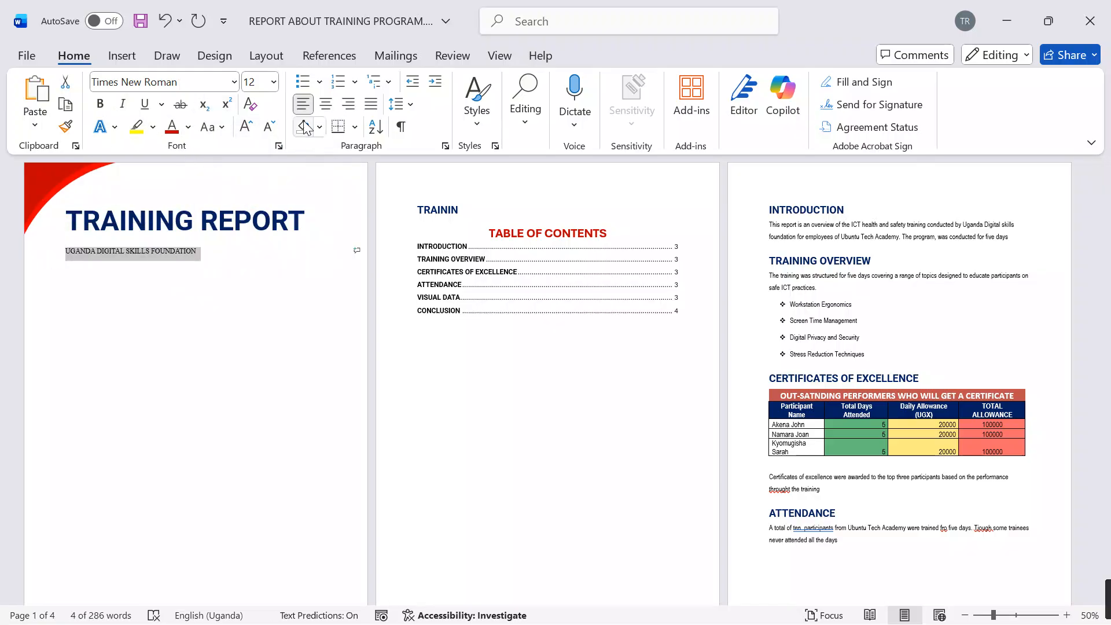
pyautogui.click(325, 106)
pyautogui.click(246, 127)
pyautogui.click(246, 127)
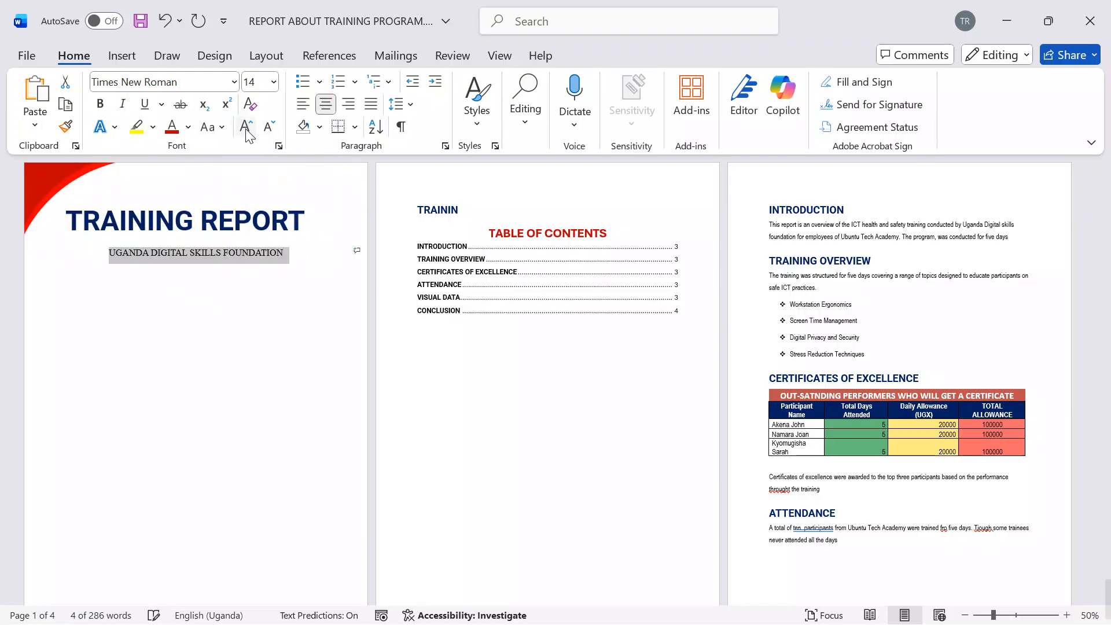
pyautogui.click(245, 127)
pyautogui.click(246, 126)
pyautogui.click(246, 127)
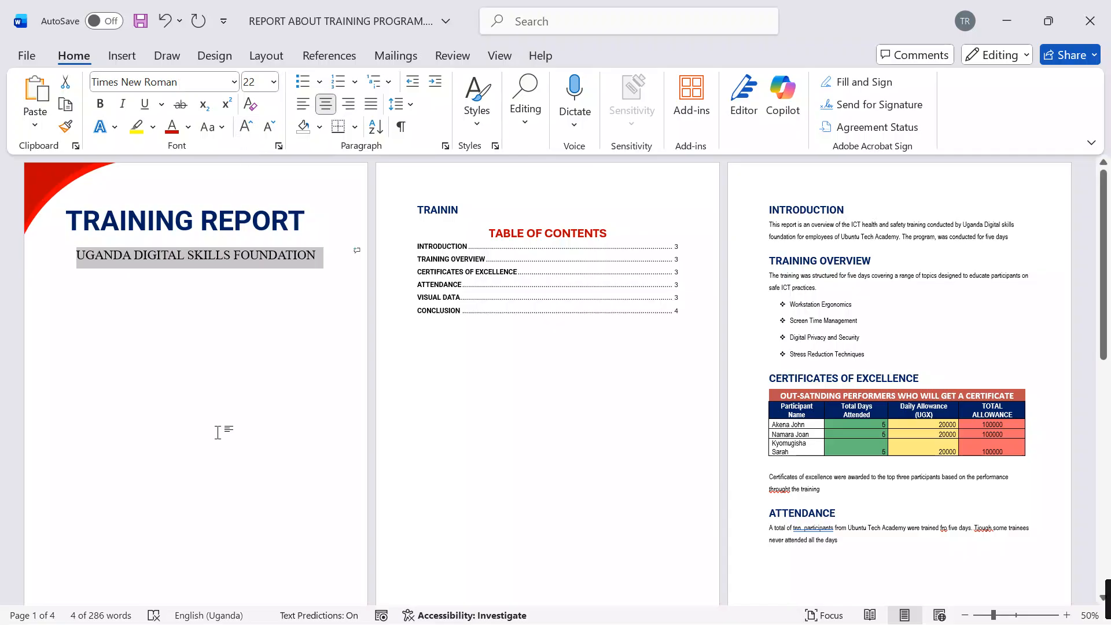
pyautogui.click(215, 319)
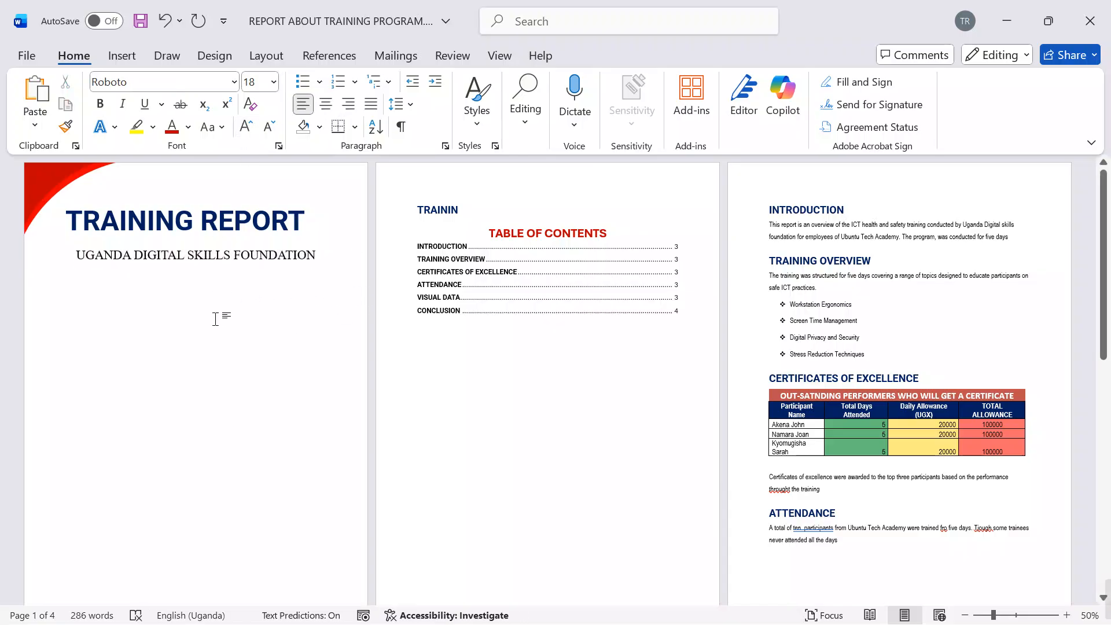
# Step: Push the title and the foundation's name down the cover page with three blank lines above them
pyautogui.click(64, 219)
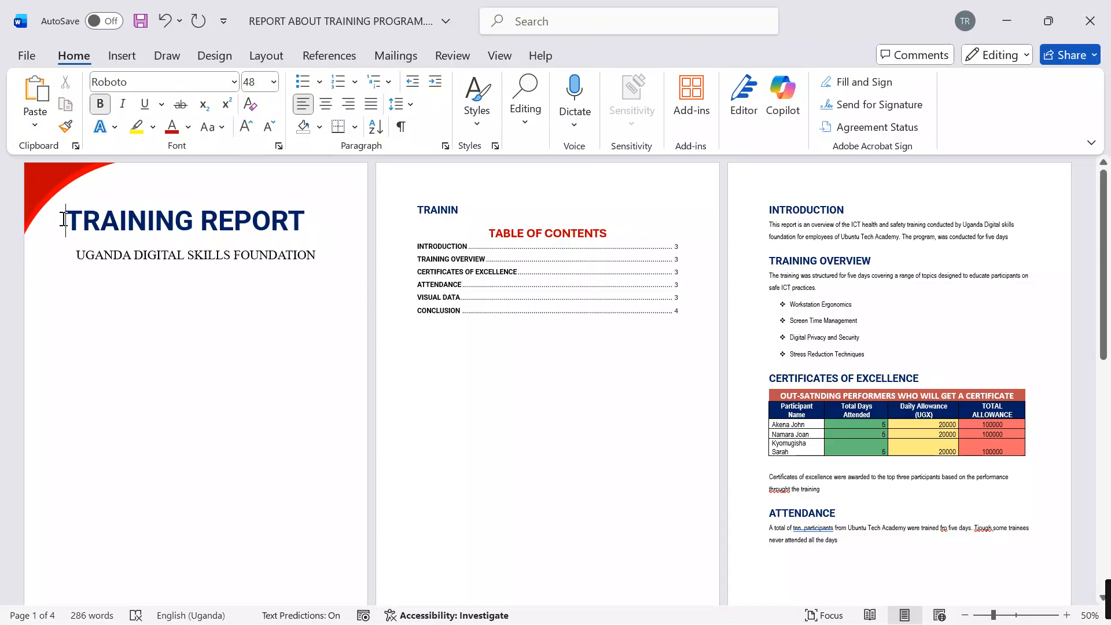
pyautogui.press('Return')
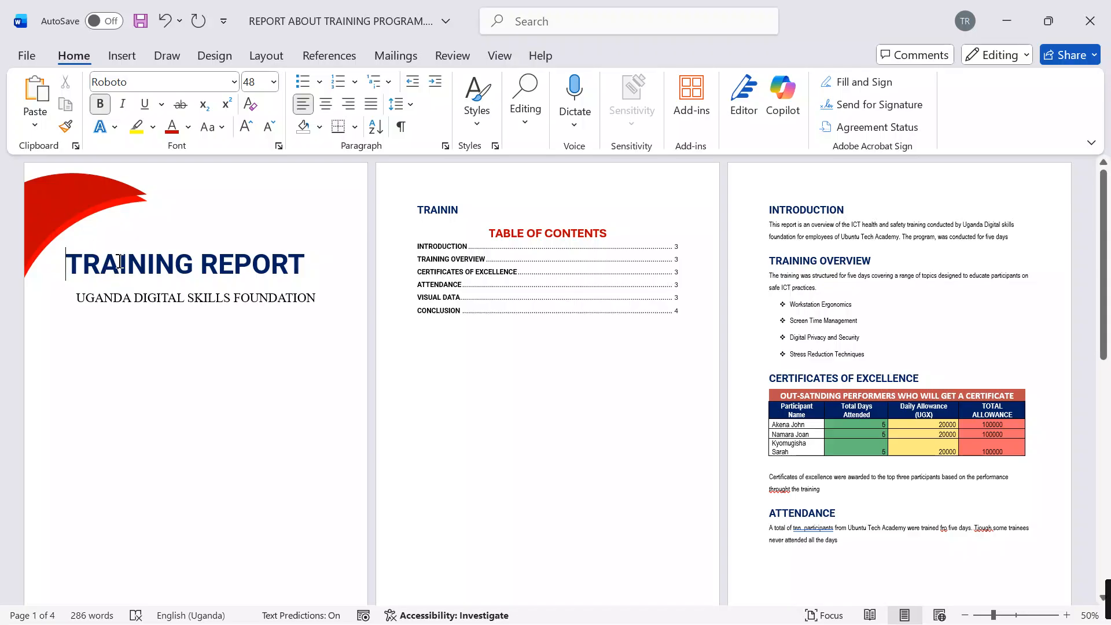
pyautogui.press('BackSpace')
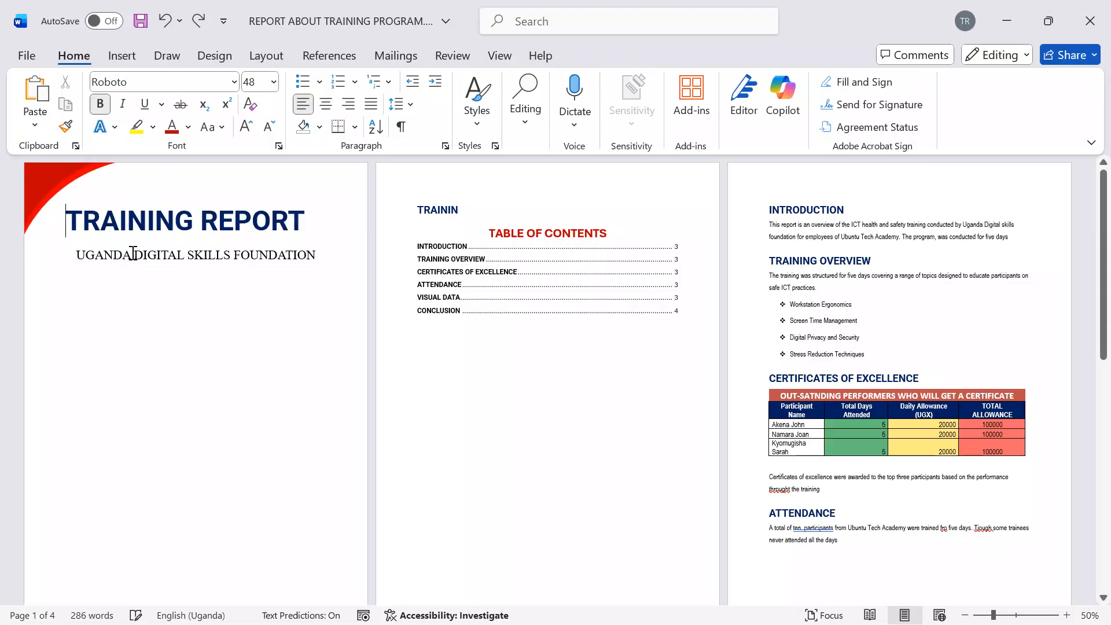
pyautogui.press('Return')
pyautogui.press('Return')
pyautogui.press('Return')
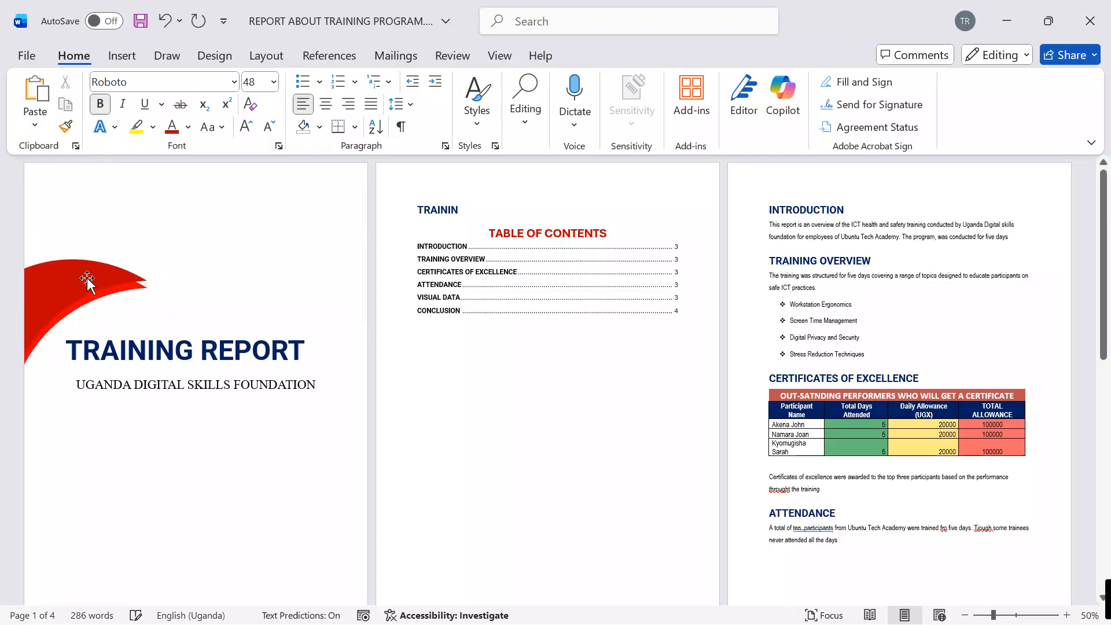
# Step: Move both red curved shapes together back up into the cover page's upper-left corner
pyautogui.click(87, 277)
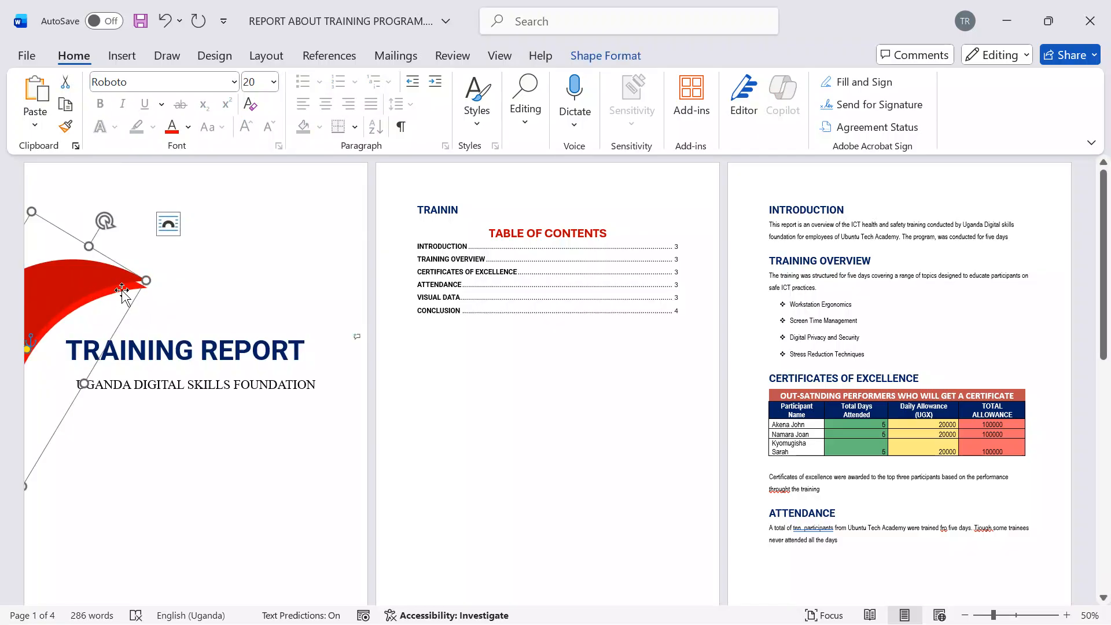
pyautogui.moveTo(122, 289); pyautogui.dragTo(47, 156)
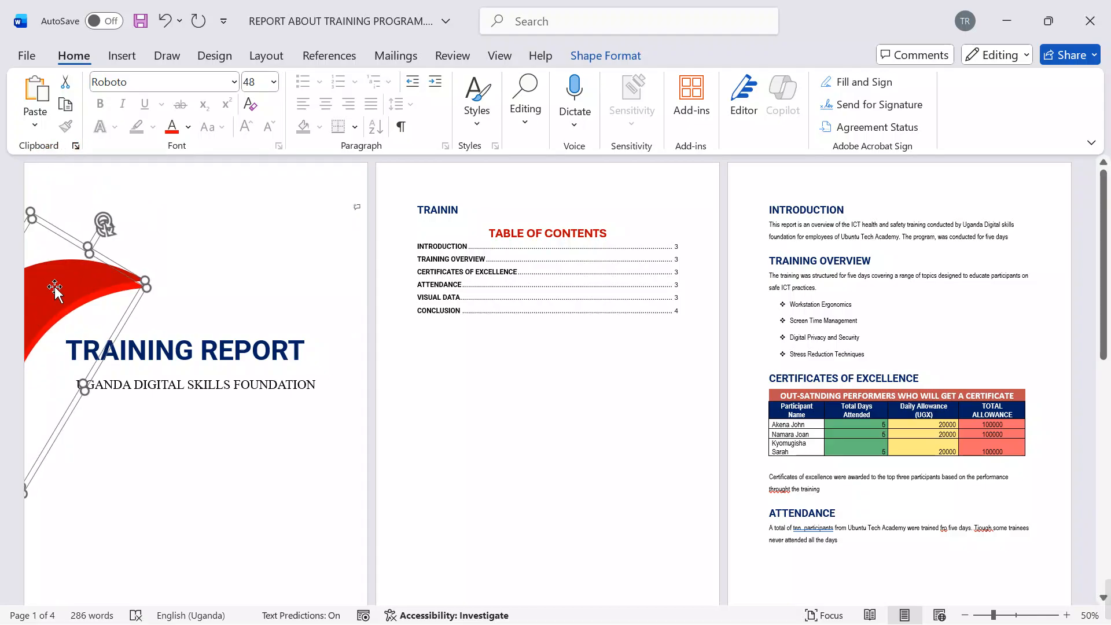
pyautogui.moveTo(54, 285); pyautogui.dragTo(58, 157)
pyautogui.click(202, 240)
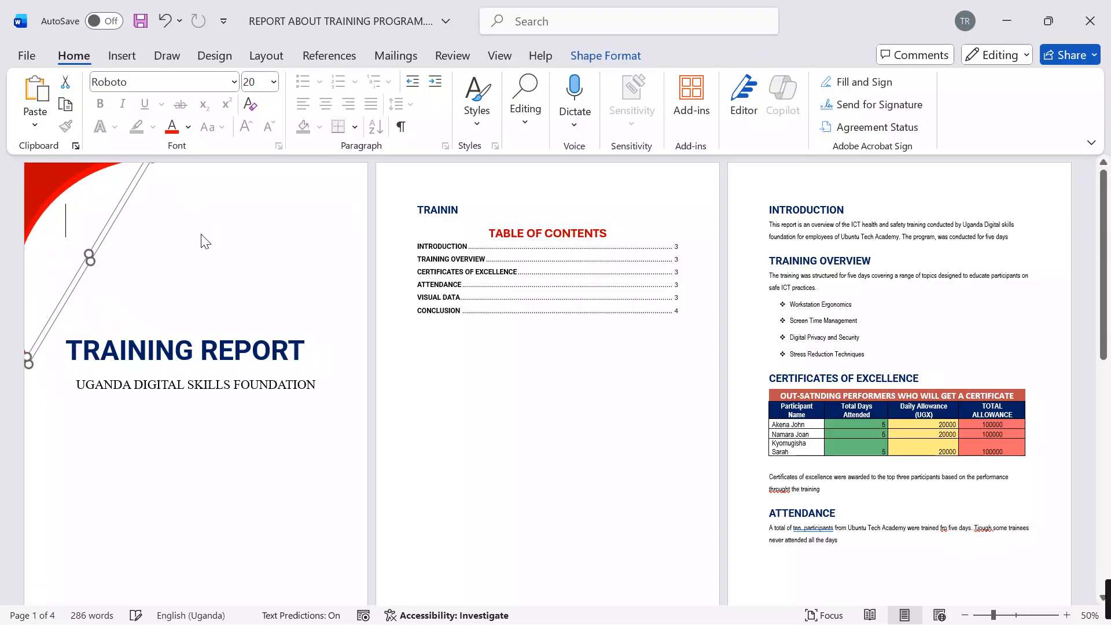
# Step: Copy training logo.png from the SUPPORT FILES S.3 folder and paste it above the title on the report's cover page
pyautogui.click(204, 243)
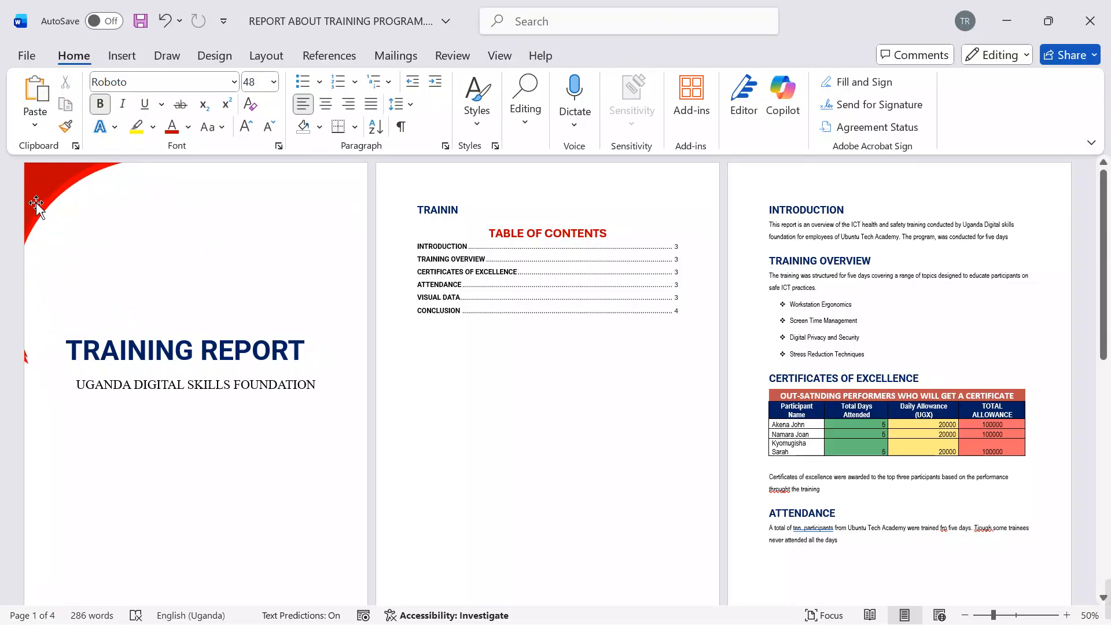
pyautogui.scroll(-3, 265, 514)
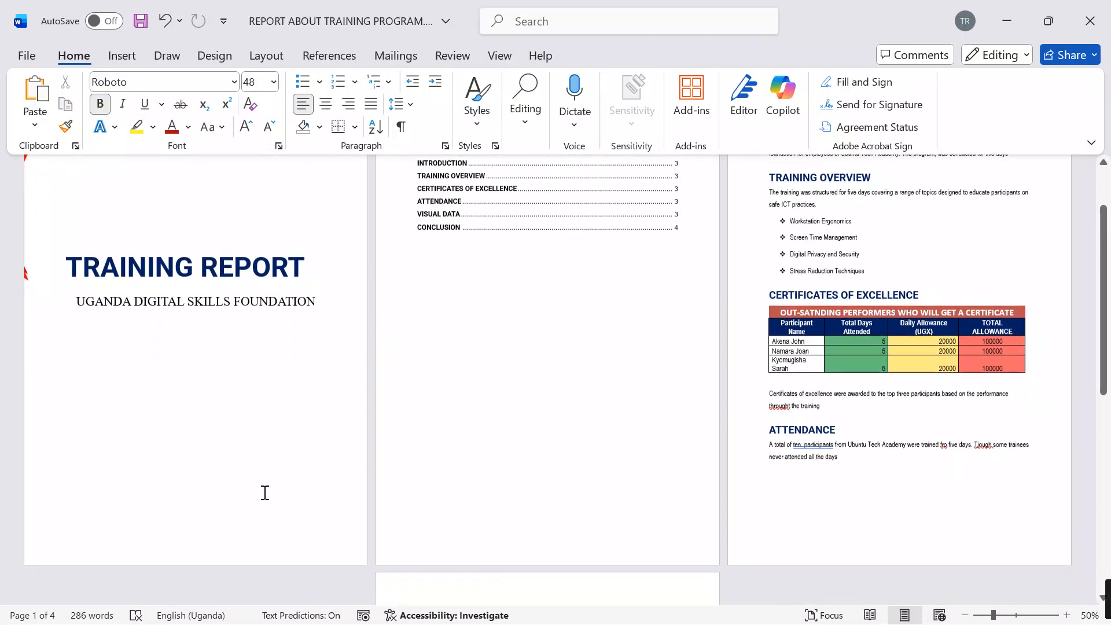
pyautogui.moveTo(567, 623)
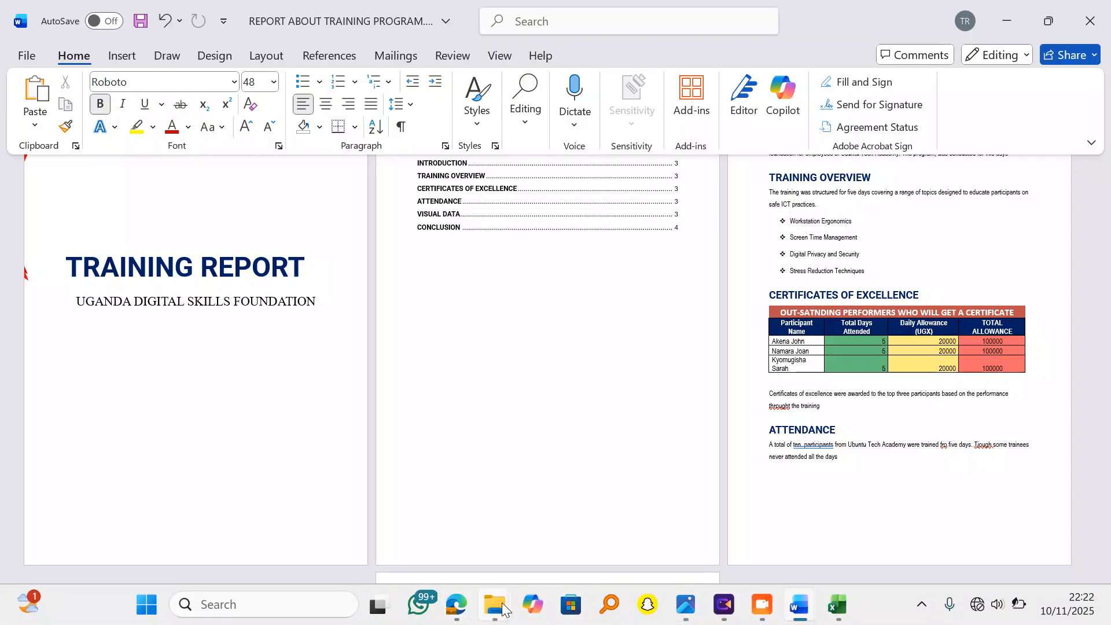
pyautogui.moveTo(498, 604)
pyautogui.click(498, 545)
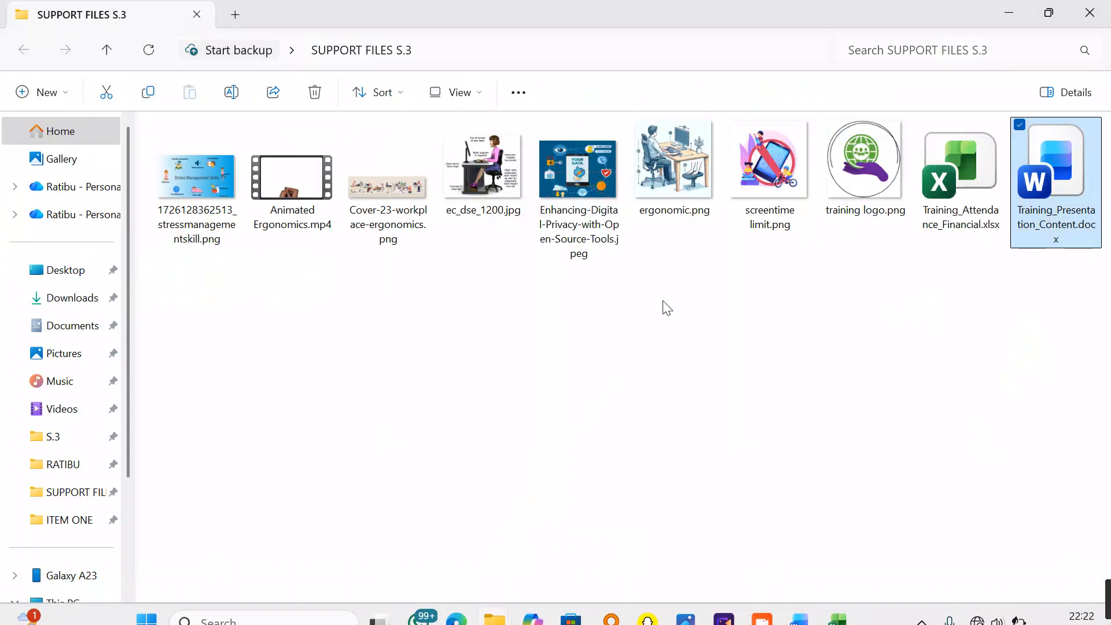
pyautogui.click(851, 166)
pyautogui.click(1000, 8)
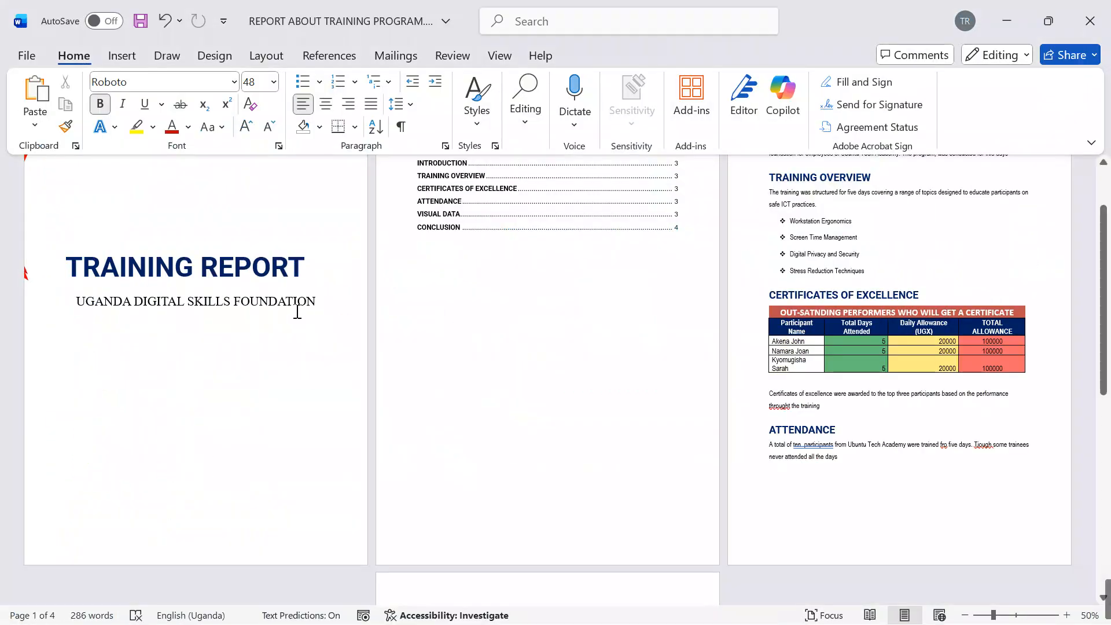
pyautogui.scroll(3, 213, 347)
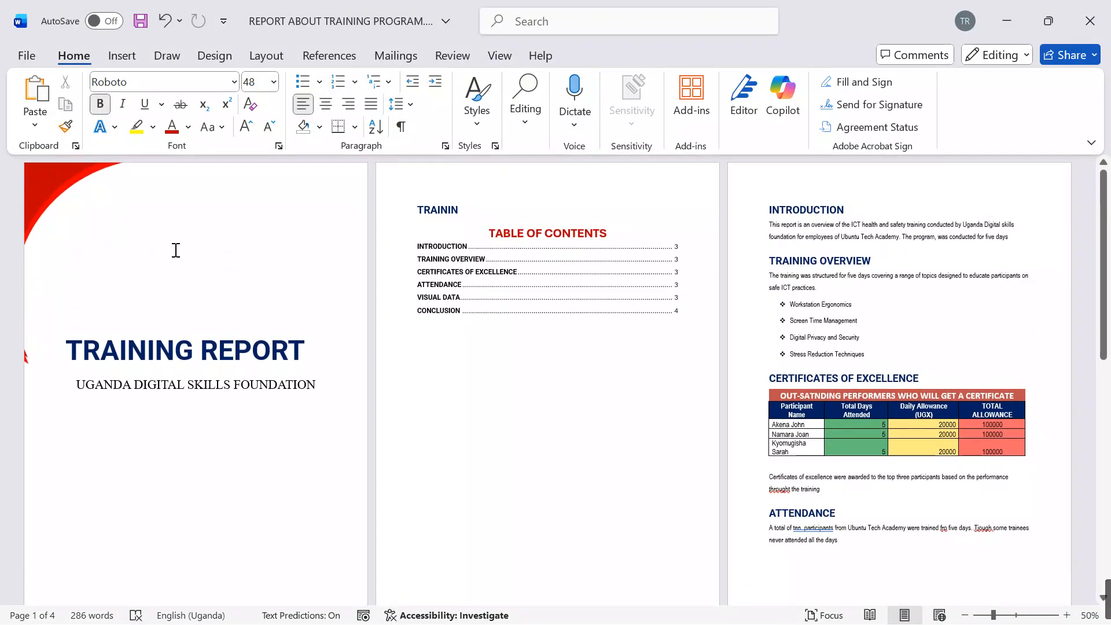
pyautogui.hotkey('ctrl', 'v')
pyautogui.click(168, 292)
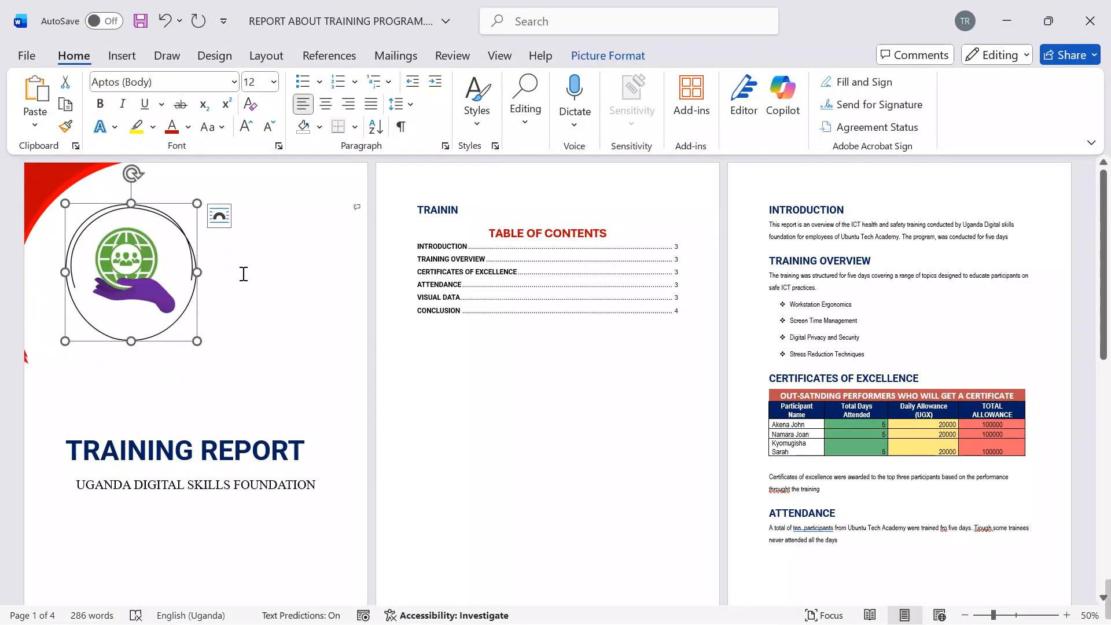
# Step: Change the logo's text wrapping so it floats freely, shrink it slightly, and place it centrally above the TRAINING REPORT title
pyautogui.click(219, 216)
pyautogui.click(342, 381)
pyautogui.moveTo(153, 269); pyautogui.dragTo(229, 248)
pyautogui.moveTo(273, 319)
pyautogui.mouseDown()
pyautogui.moveTo(247, 295)
pyautogui.moveTo(267, 316)
pyautogui.mouseUp()
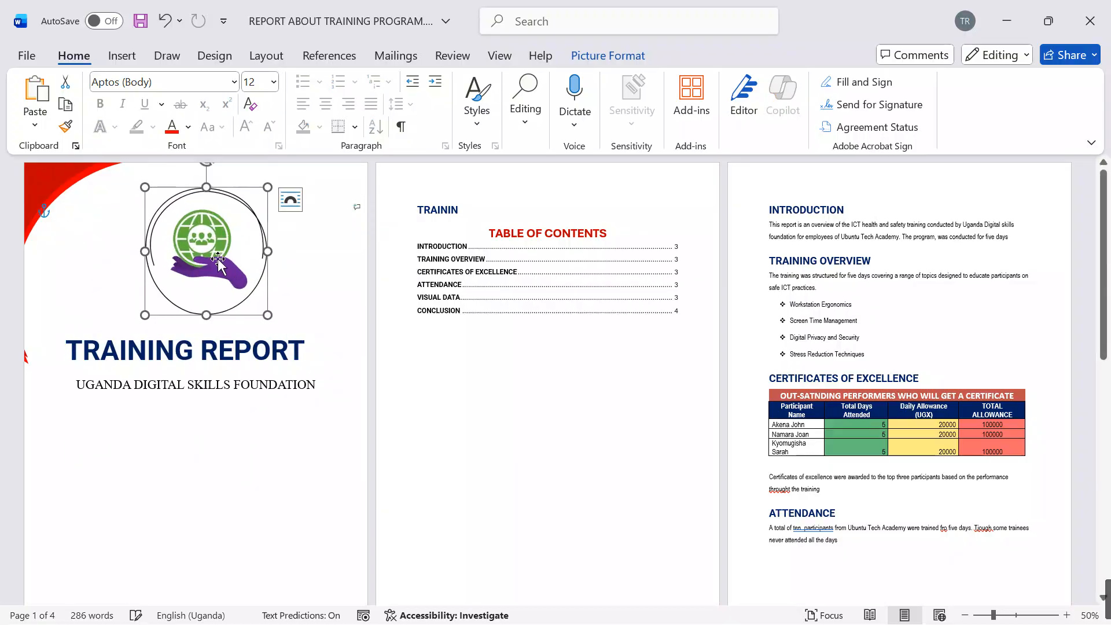
pyautogui.click(229, 463)
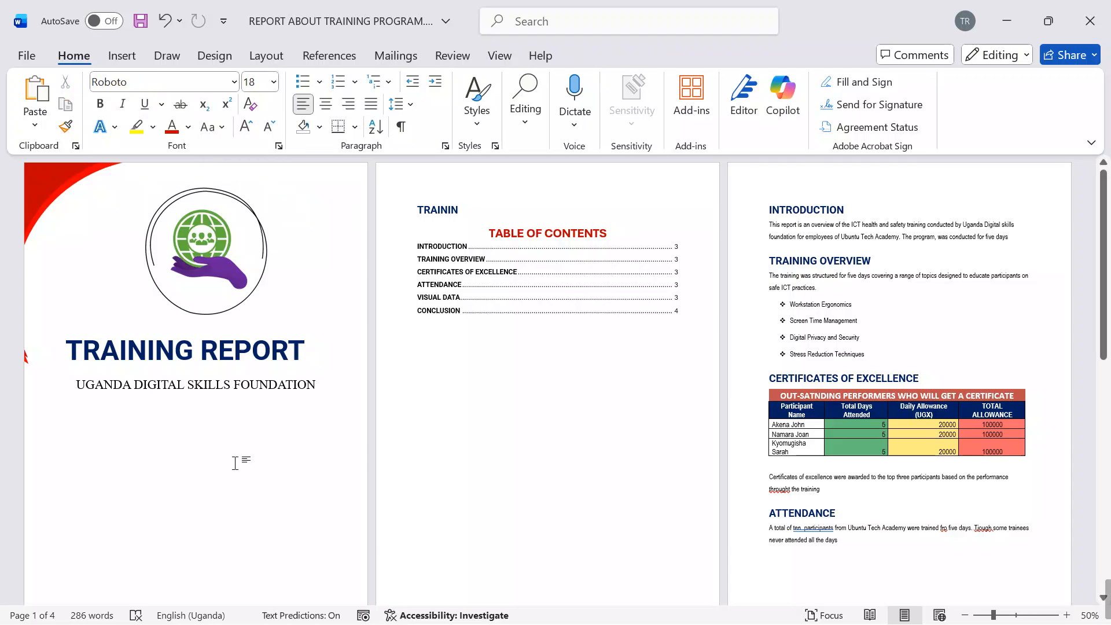
# Step: Add the lines "REPORT DATE:" and "21ST NOVEMBER 2025" below the foundation's name on the cover page, and centre both
pyautogui.scroll(-1, 234, 462)
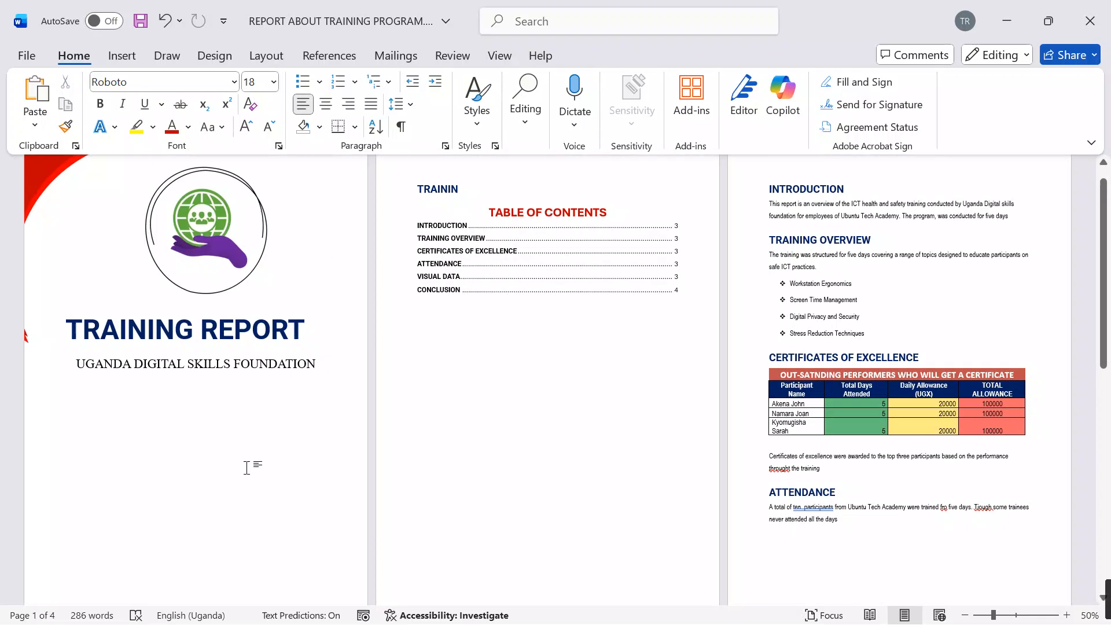
pyautogui.doubleClick(190, 423)
pyautogui.write('RE')
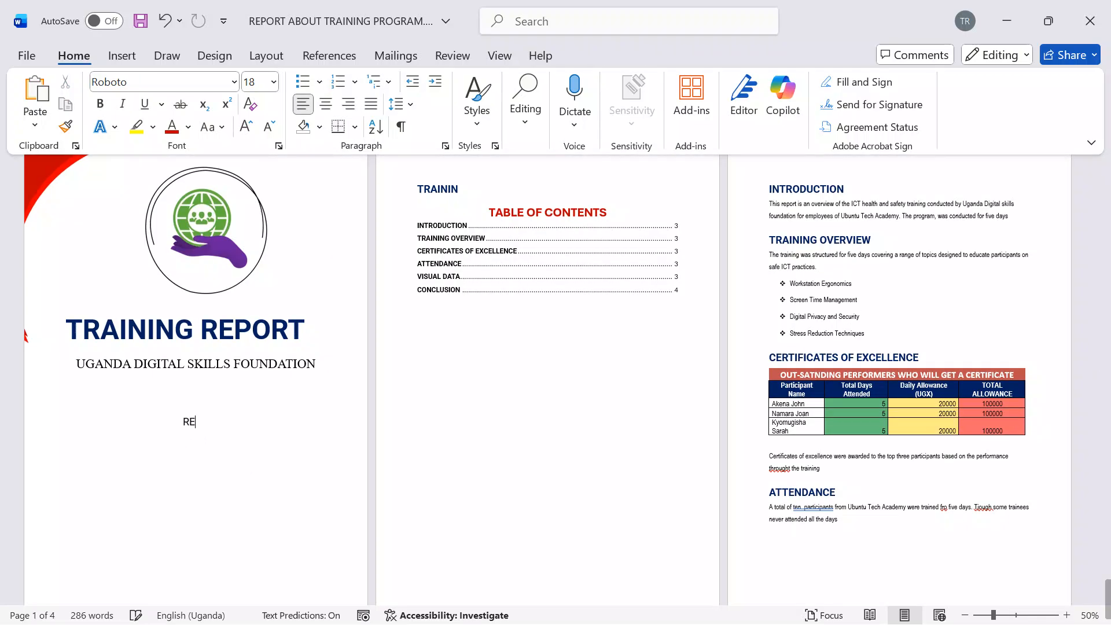
pyautogui.write('PORT DATE:')
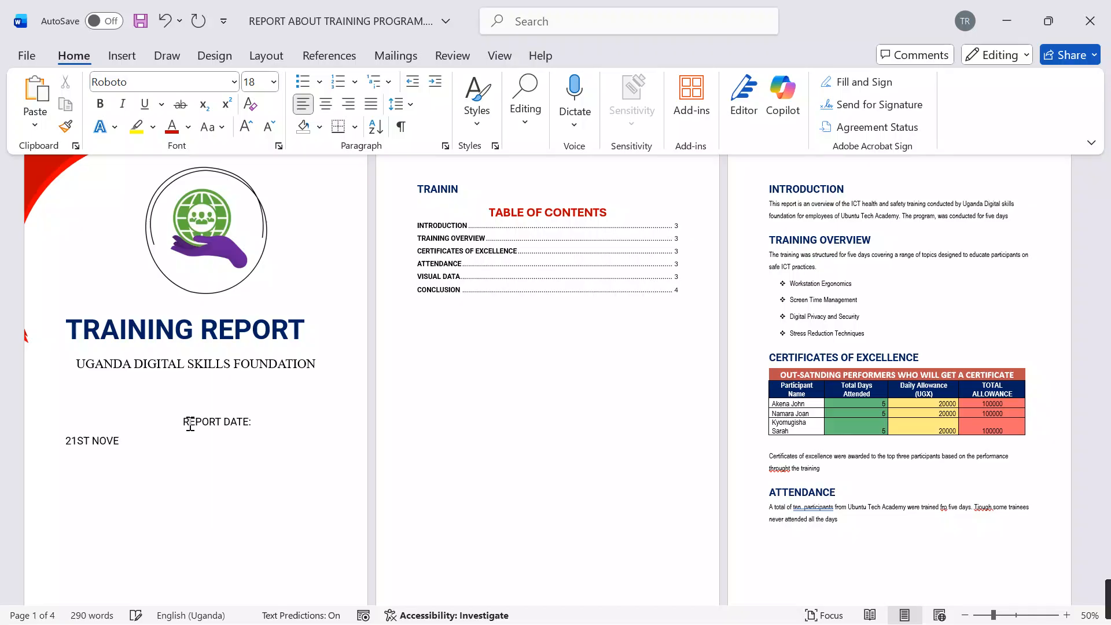
pyautogui.write('MBER 2025')
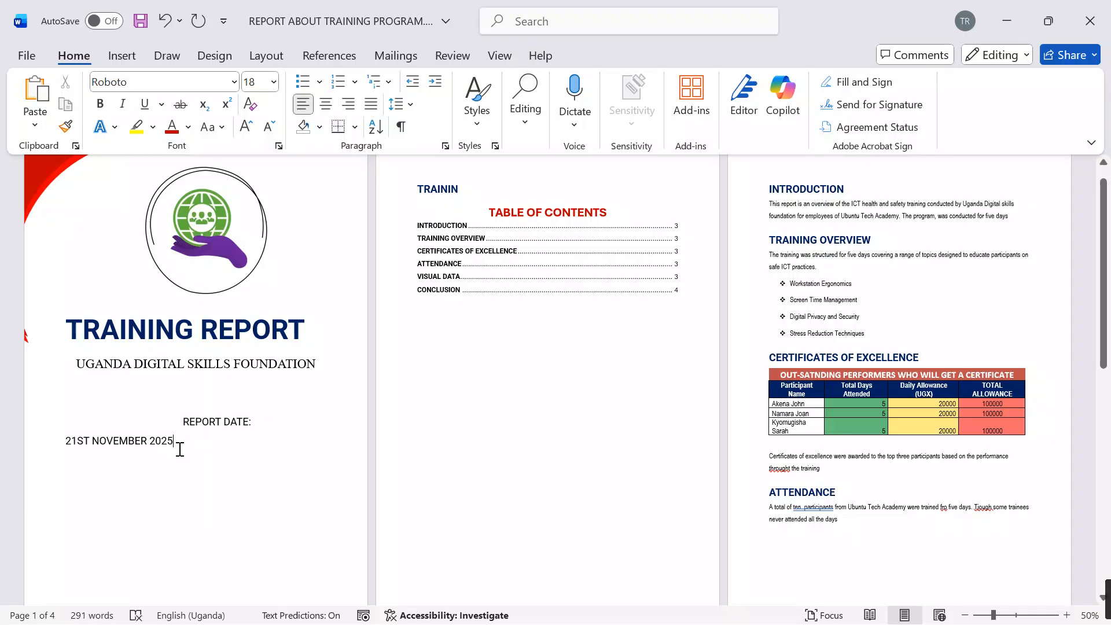
pyautogui.moveTo(179, 448); pyautogui.dragTo(134, 426)
pyautogui.click(326, 104)
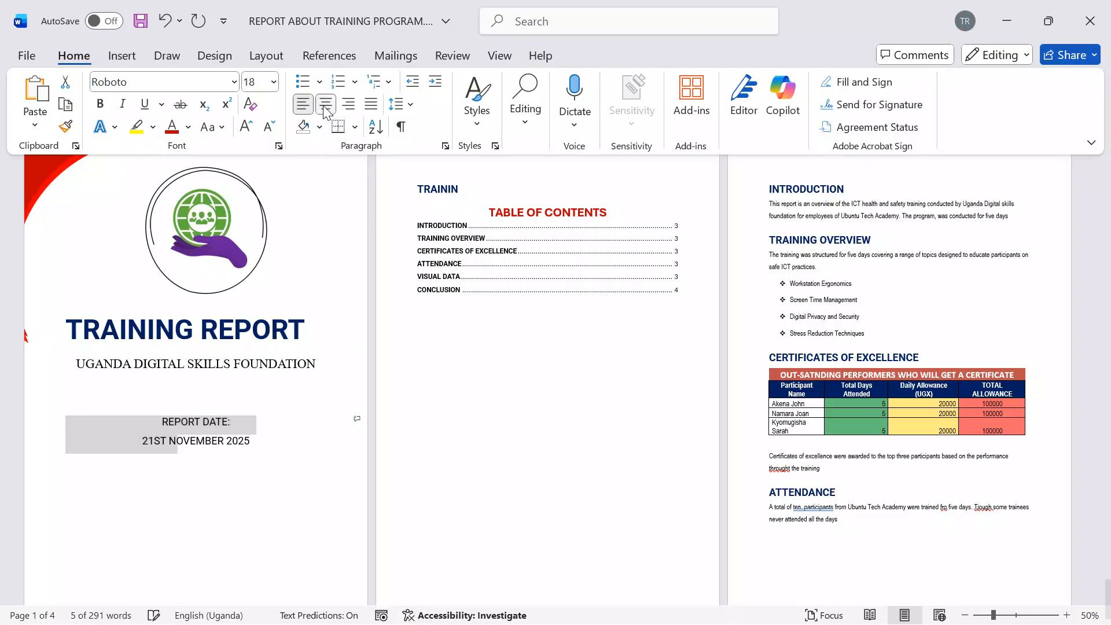
# Step: Below the report date, add a "COMPILED BY" line followed by a line with the compiler's full name and number
pyautogui.click(283, 435)
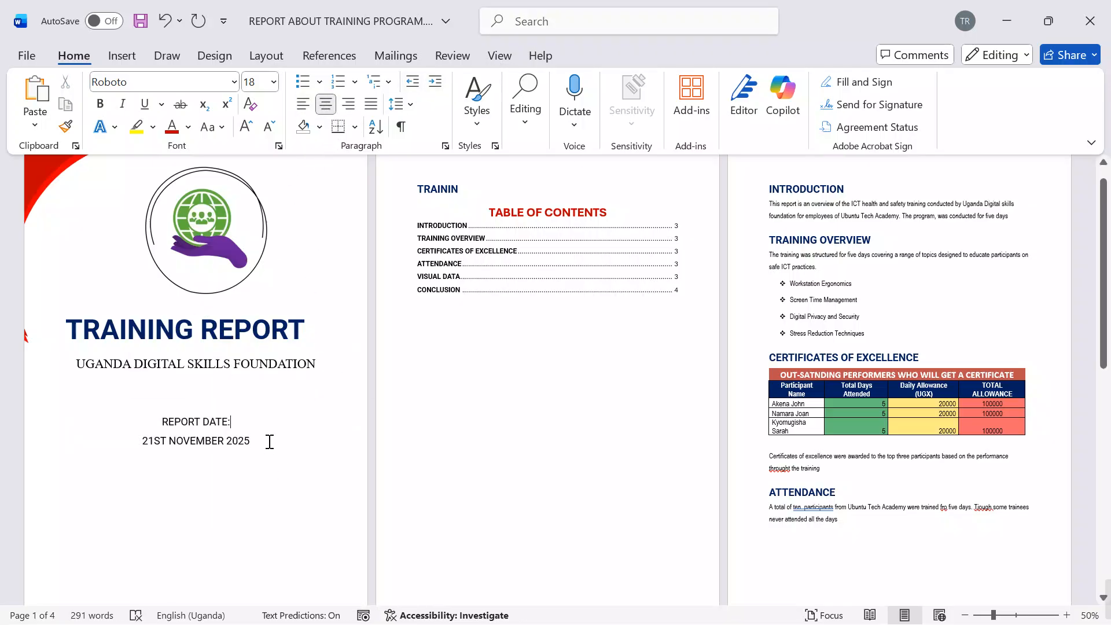
pyautogui.press('Return')
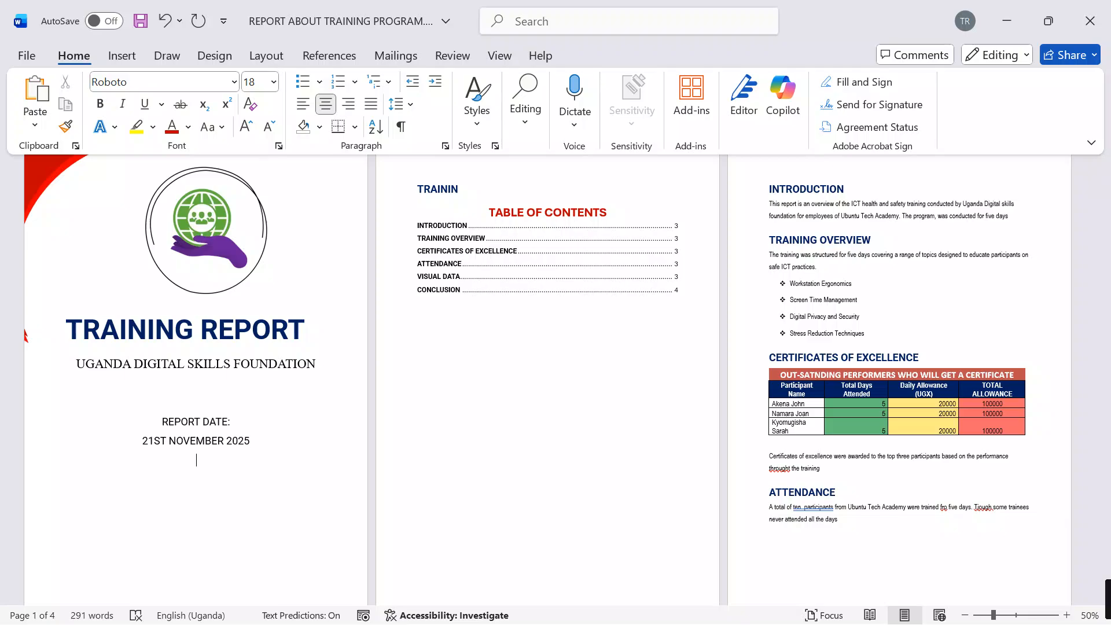
pyautogui.write('COMPILE')
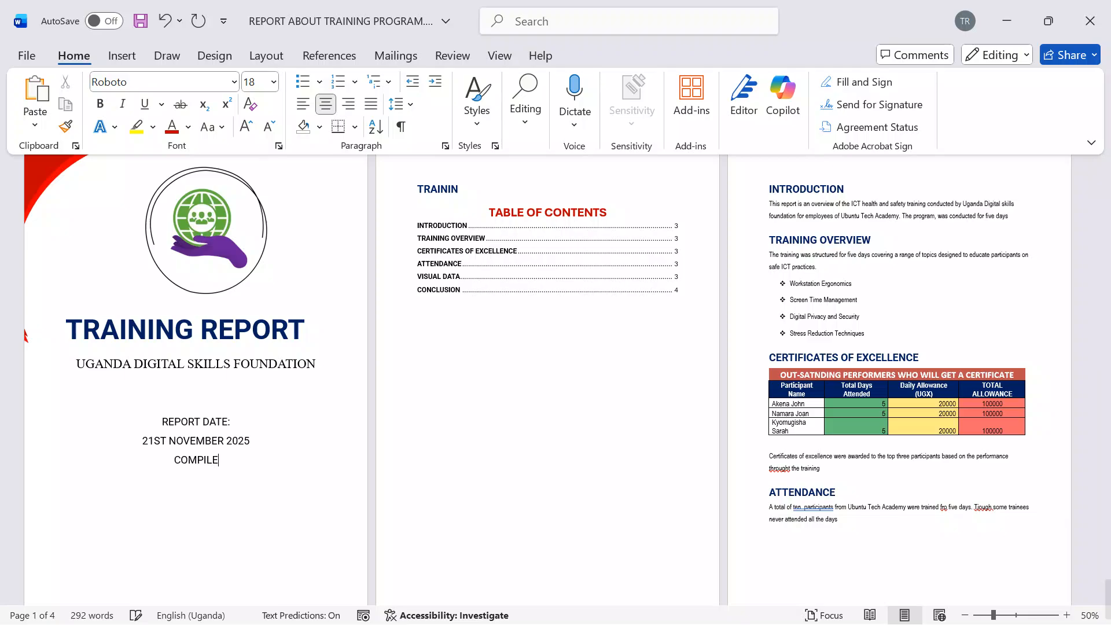
pyautogui.write('D VY')
pyautogui.press('BackSpace')
pyautogui.press('BackSpace')
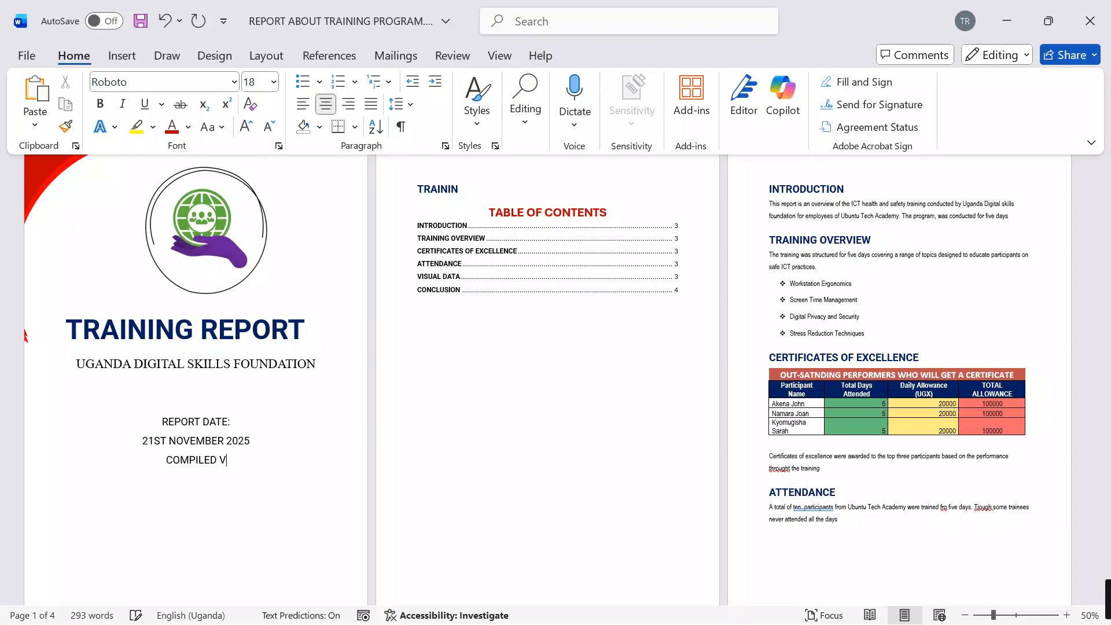
pyautogui.write('BY ')
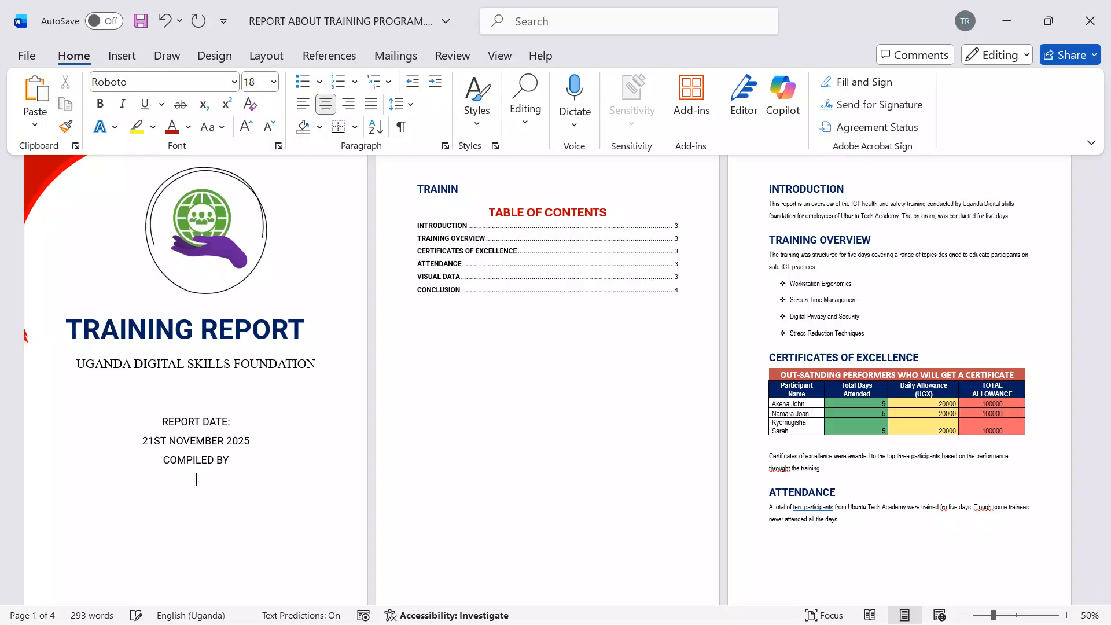
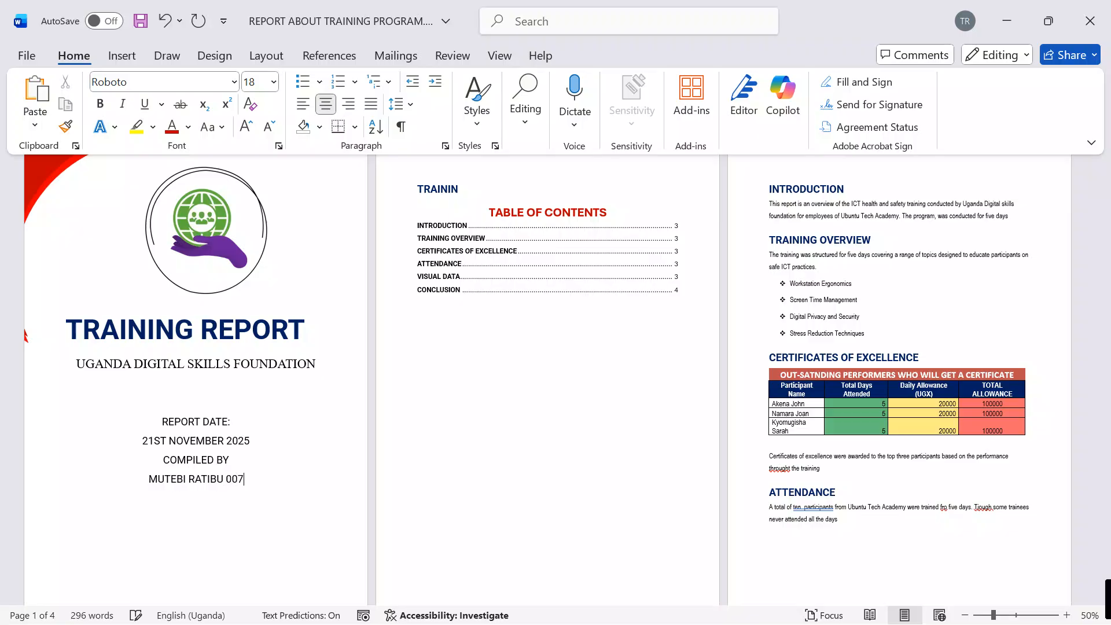
# Step: Set the font size of the four report date and compiler lines on the cover page to 22
pyautogui.moveTo(251, 470); pyautogui.dragTo(162, 418)
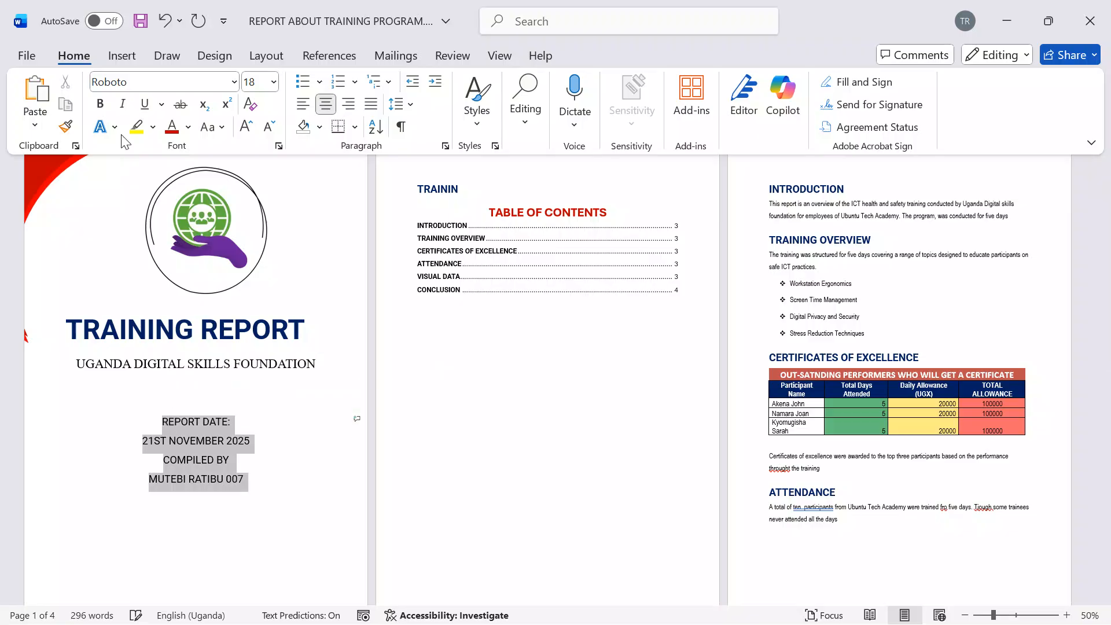
pyautogui.click(246, 126)
pyautogui.click(246, 126)
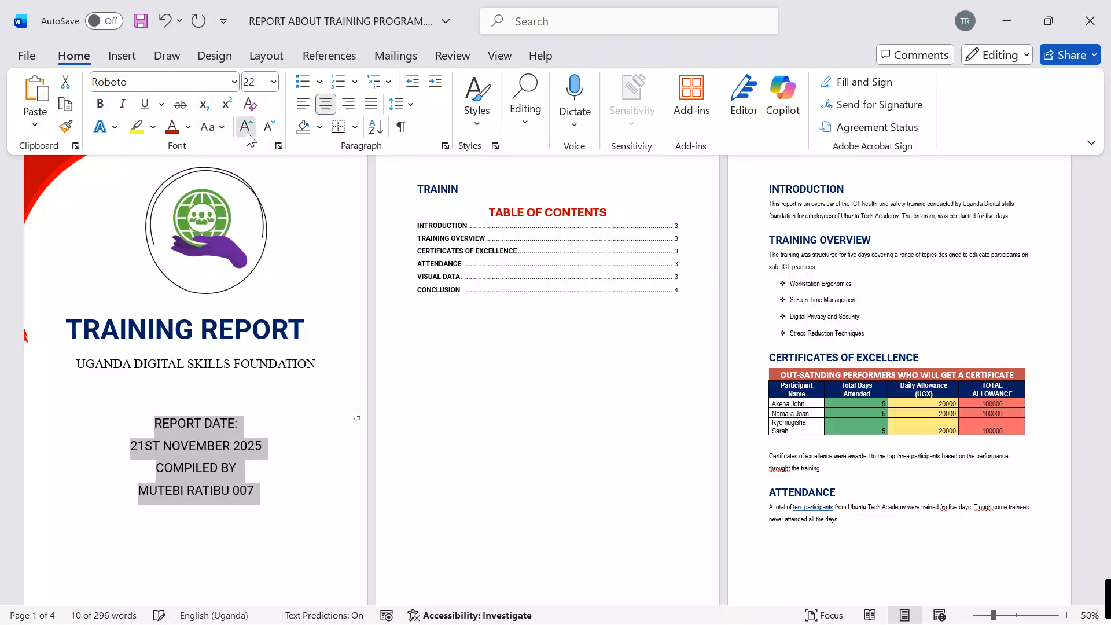
pyautogui.click(246, 126)
pyautogui.click(246, 126)
pyautogui.click(246, 126)
pyautogui.scroll(-3, 247, 488)
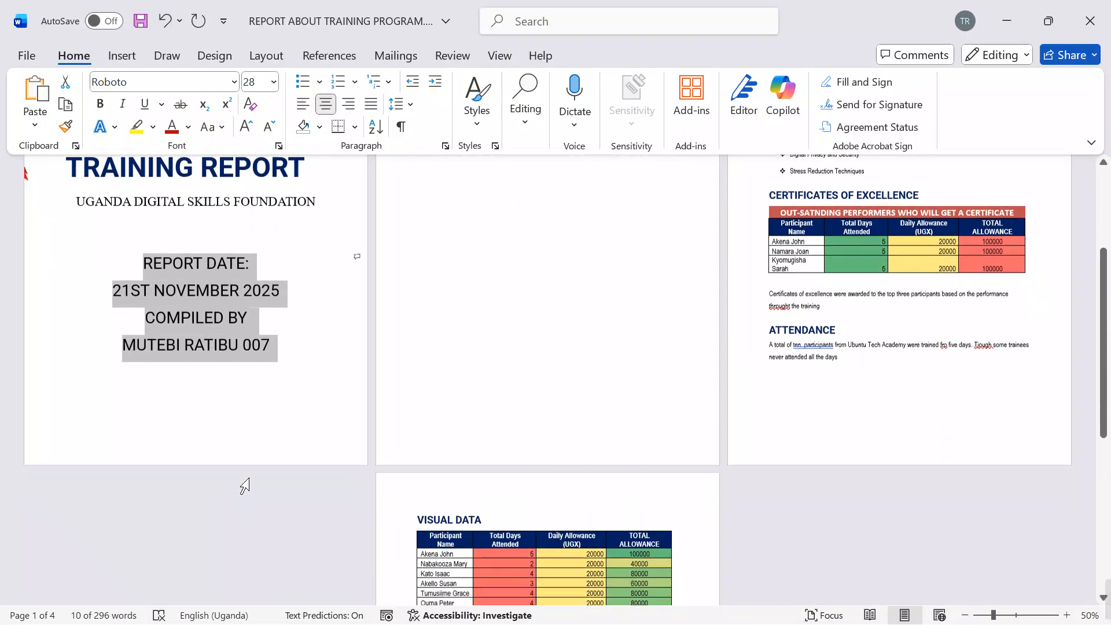
pyautogui.scroll(3, 255, 471)
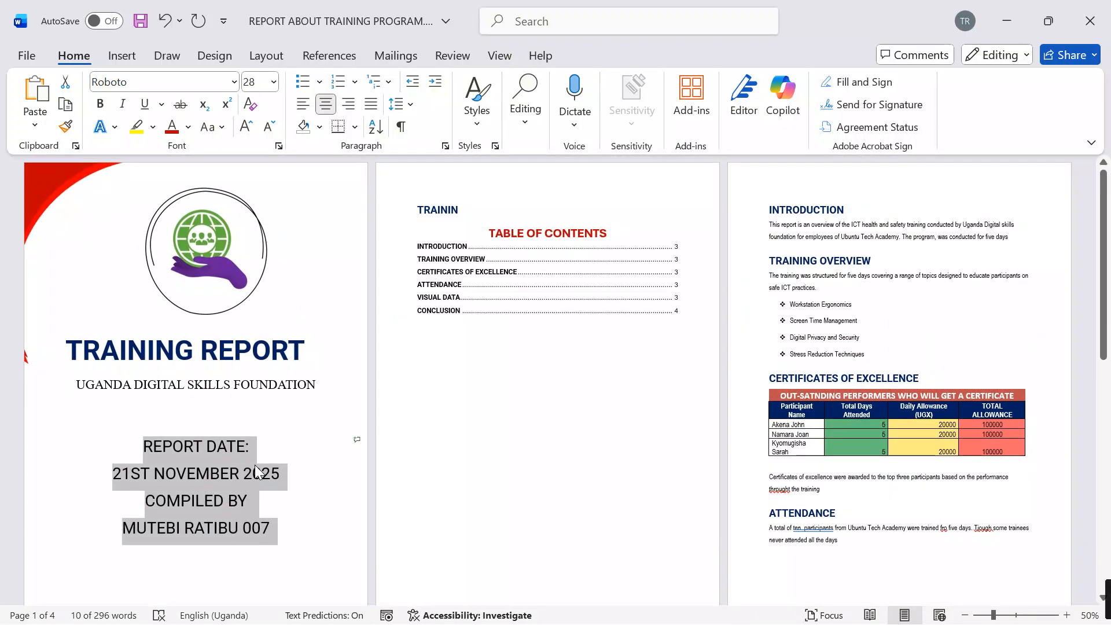
pyautogui.scroll(-3, 255, 464)
pyautogui.click(269, 127)
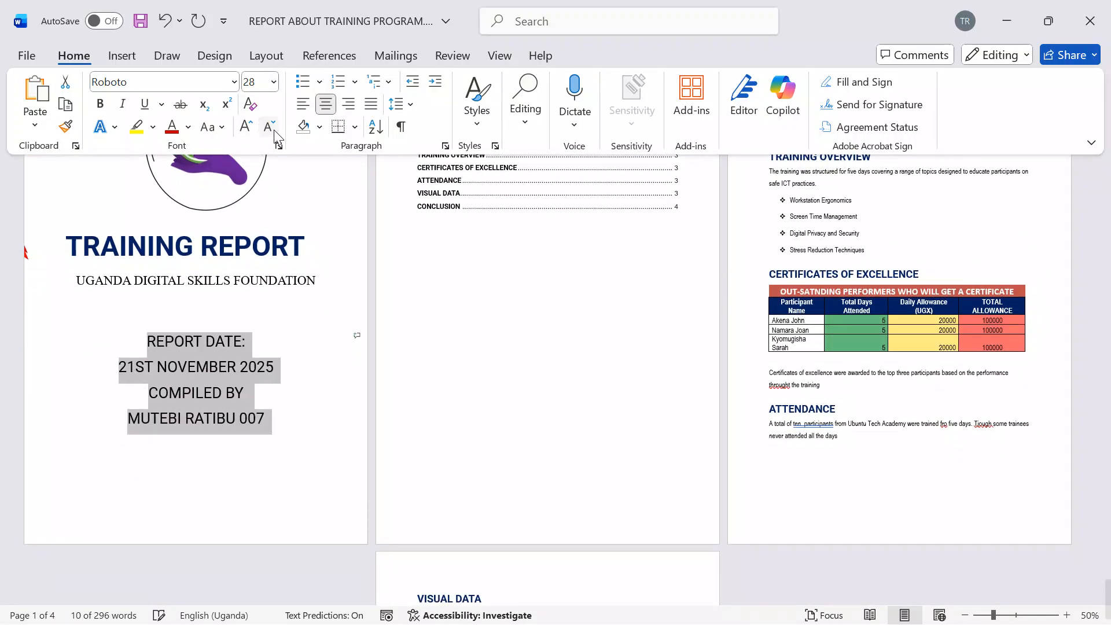
pyautogui.click(269, 127)
pyautogui.click(269, 127)
pyautogui.click(261, 441)
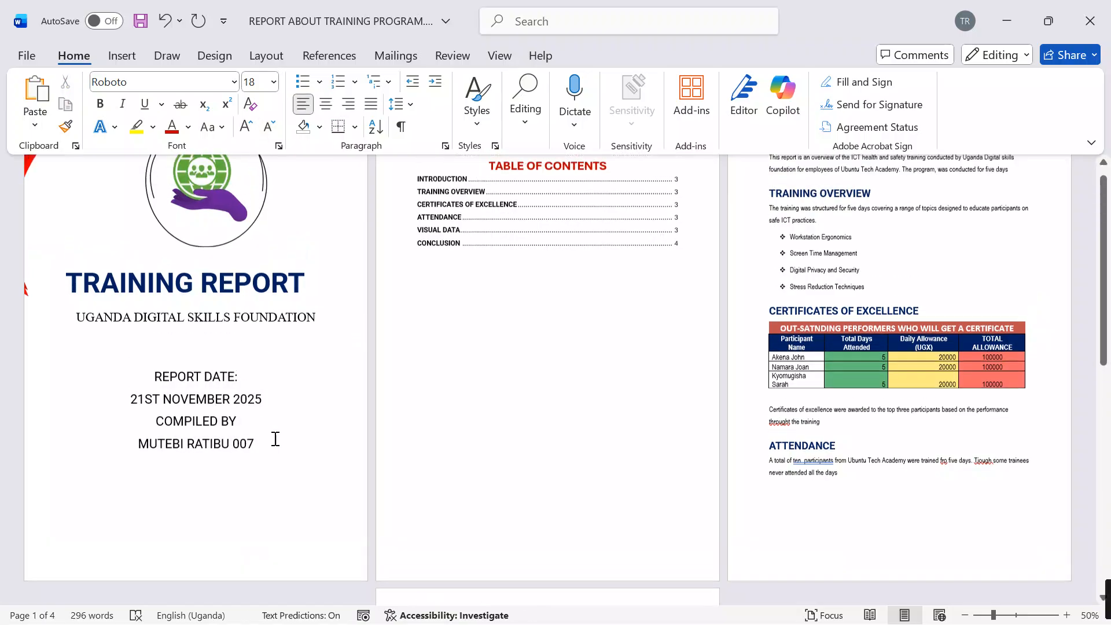
# Step: Adjust the position of the front red curved shape so it fits into the cover page's upper-left corner
pyautogui.scroll(3, 276, 440)
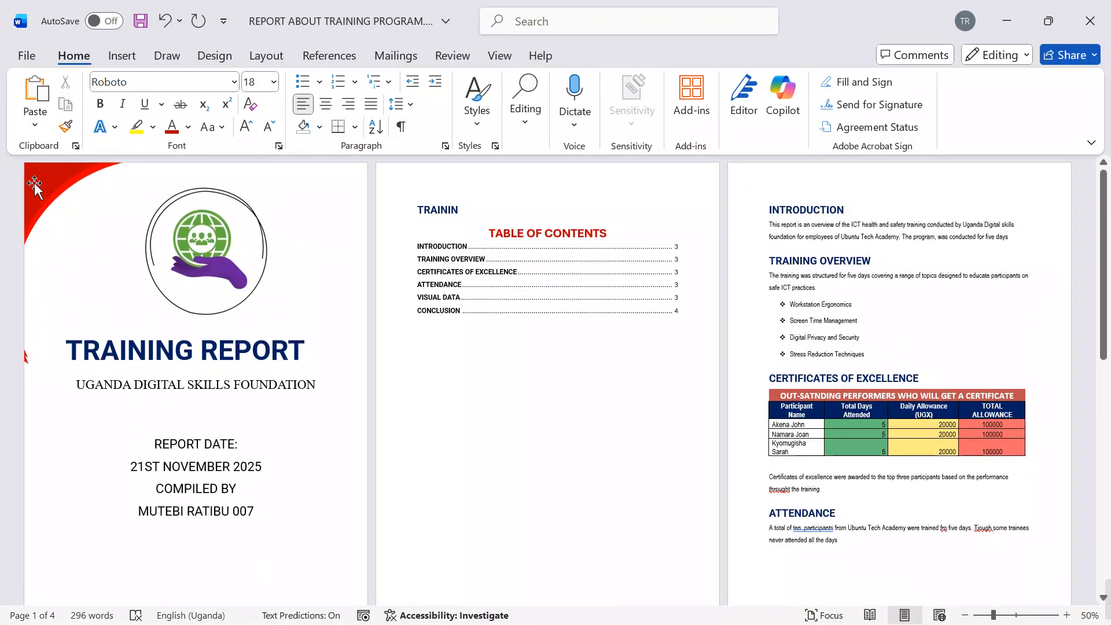
pyautogui.click(58, 207)
pyautogui.click(56, 202)
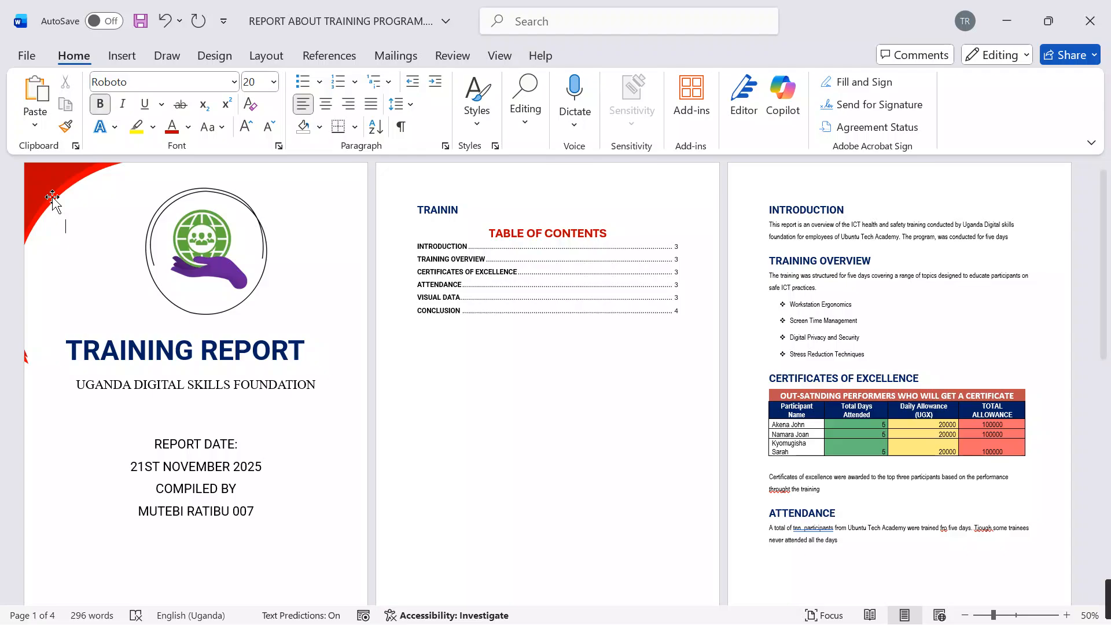
pyautogui.click(53, 197)
pyautogui.press('Down')
pyautogui.press('Left')
pyautogui.press('Left')
pyautogui.press('Left')
pyautogui.press('Left')
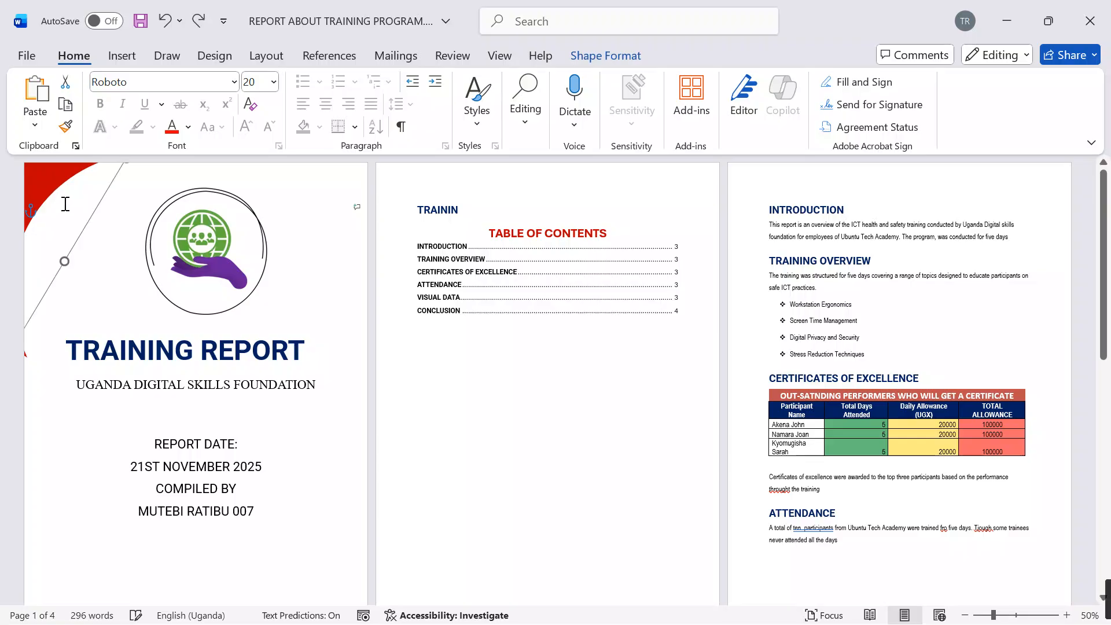
pyautogui.press('Right')
pyautogui.press('Right')
pyautogui.press('Right')
pyautogui.press('Right')
pyautogui.press('Right')
pyautogui.press('Right')
pyautogui.press('Right')
pyautogui.press('Right')
pyautogui.press('Right')
pyautogui.press('Right')
pyautogui.press('Right')
pyautogui.press('Right')
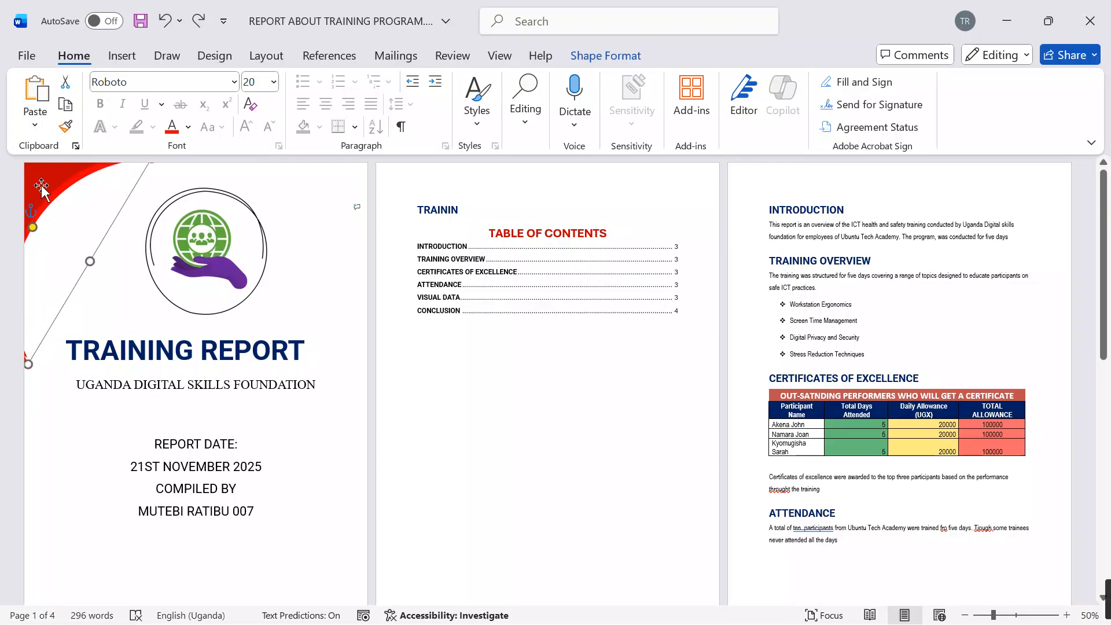
pyautogui.moveTo(41, 185); pyautogui.dragTo(39, 178)
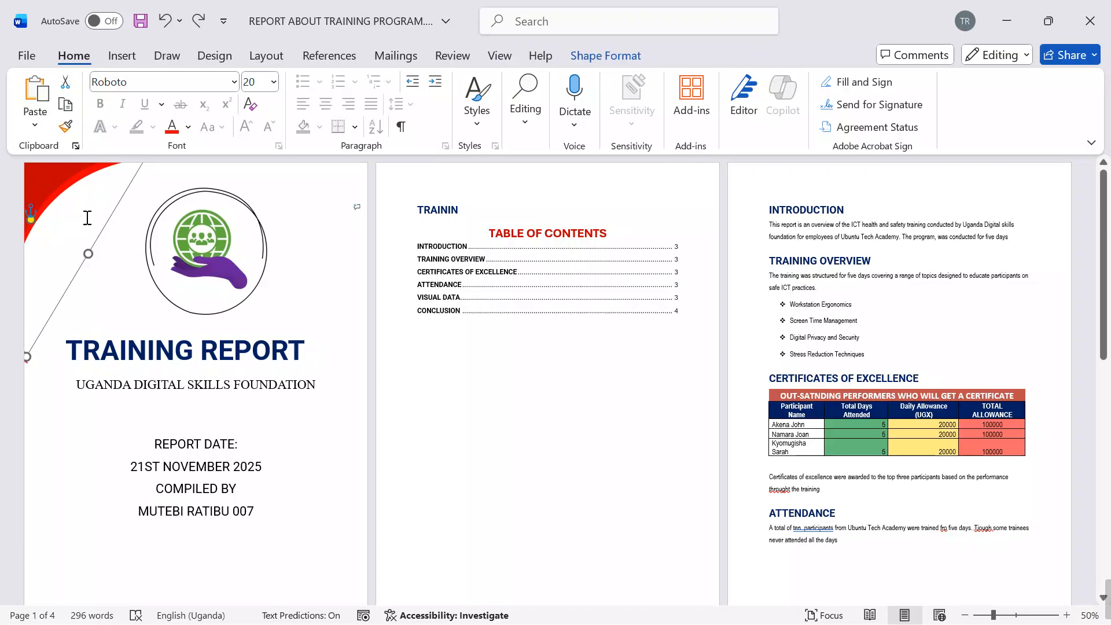
pyautogui.click(462, 408)
# Step: Enter the compiler's full name and number in the header of the report's pages
pyautogui.scroll(-2, 465, 404)
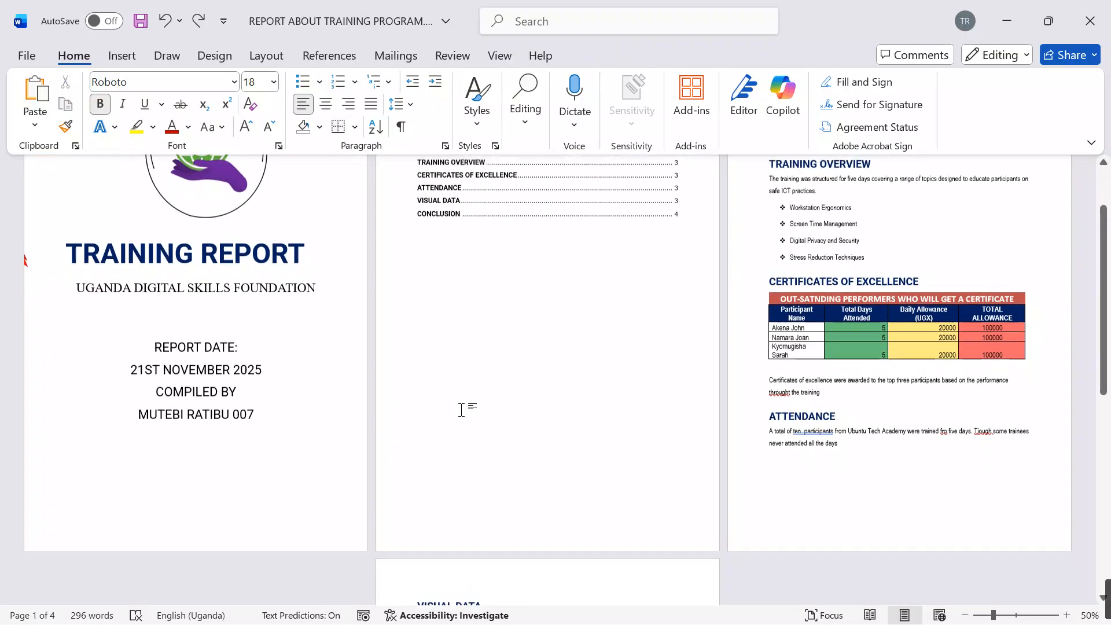
pyautogui.scroll(2, 469, 399)
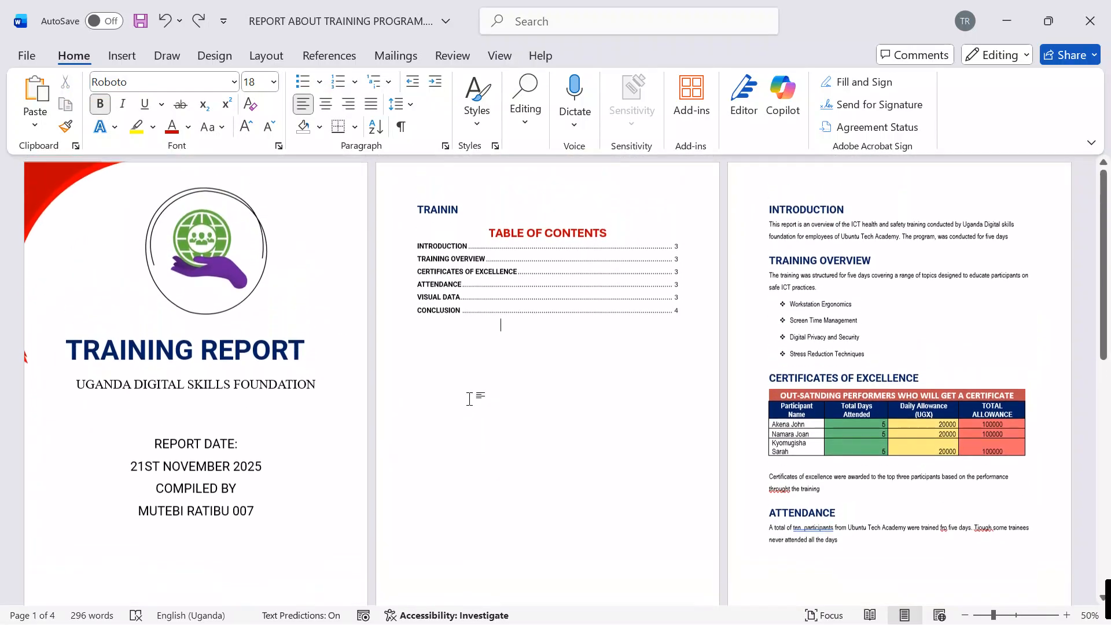
pyautogui.doubleClick(560, 178)
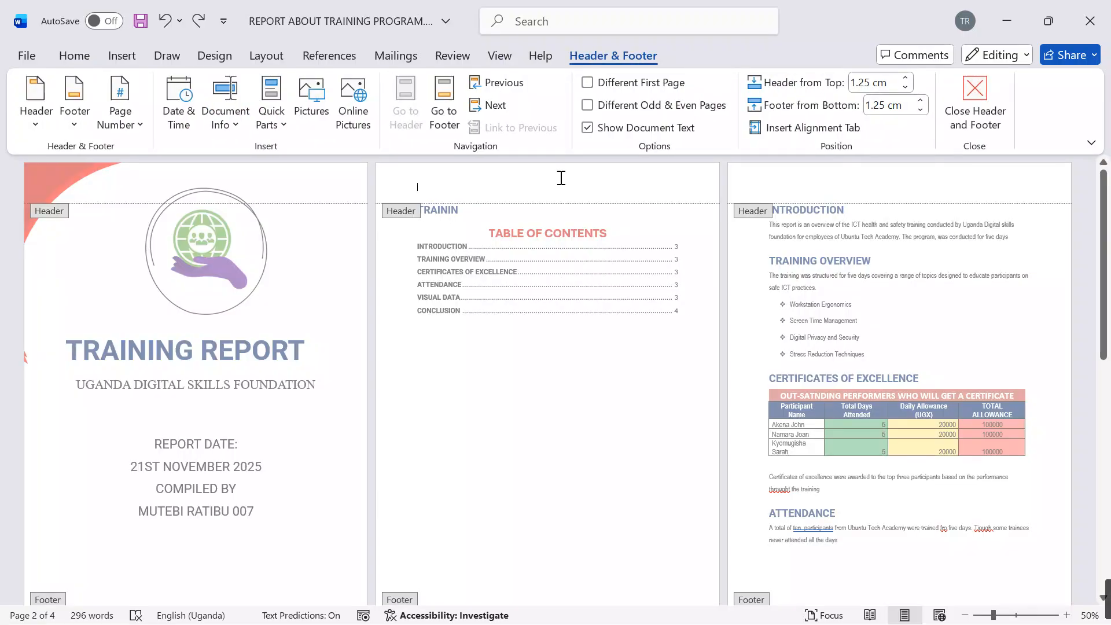
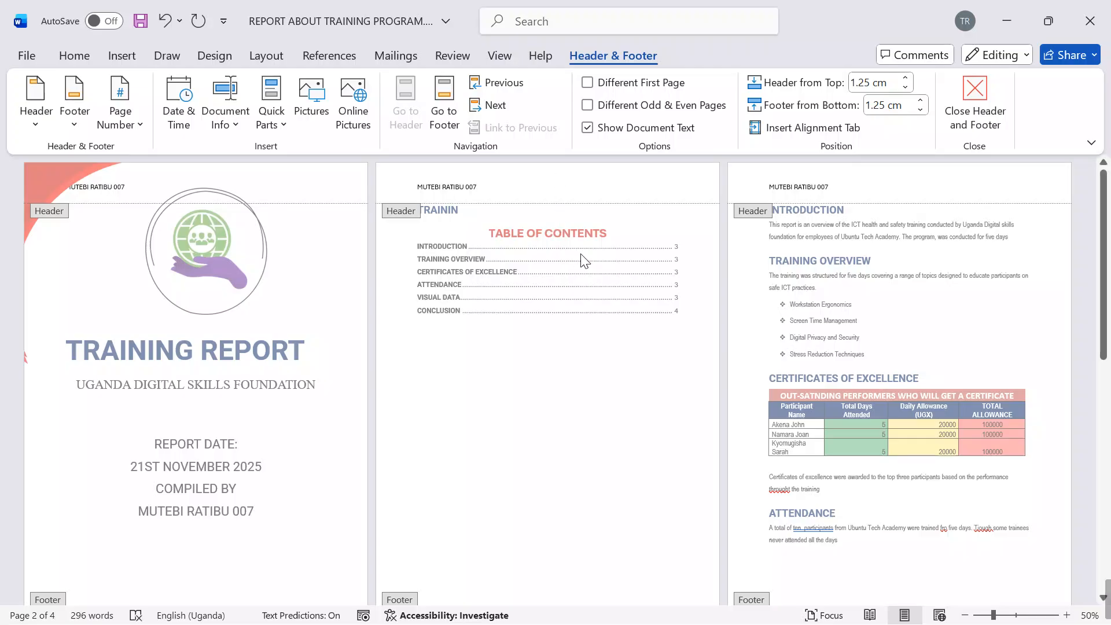
# Step: Leave header editing and set up a custom picture watermark for the report
pyautogui.doubleClick(524, 382)
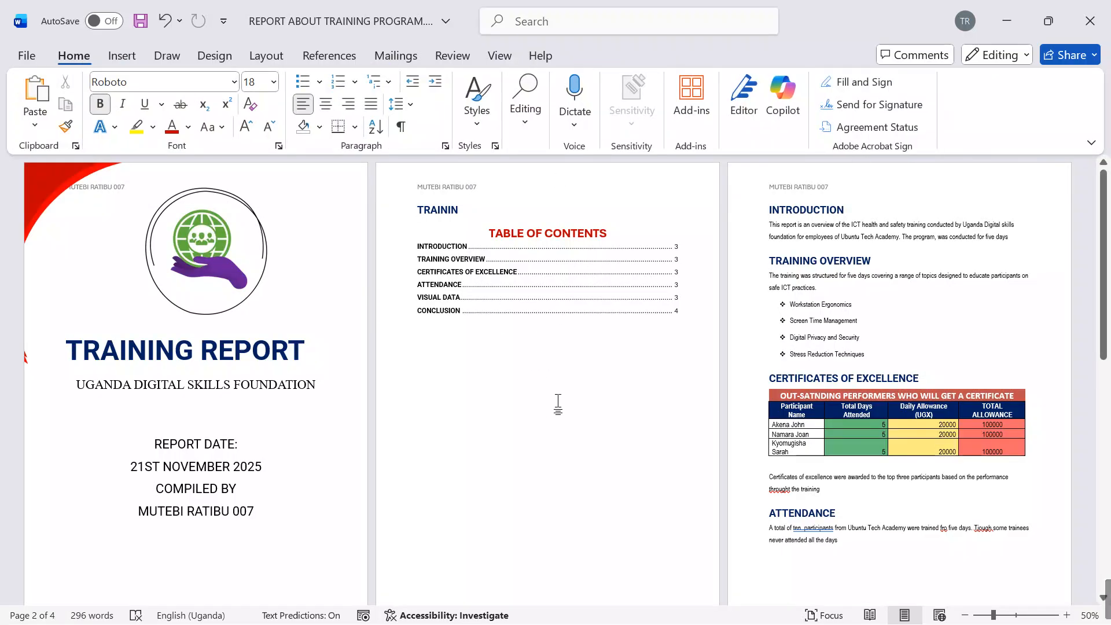
pyautogui.click(230, 56)
pyautogui.click(951, 99)
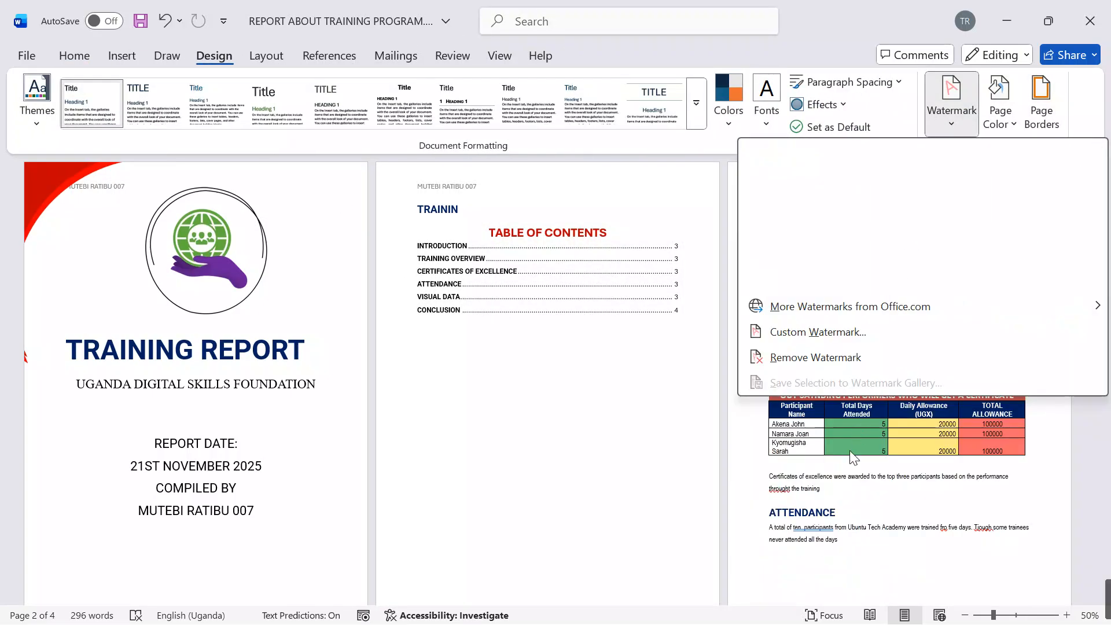
pyautogui.click(820, 332)
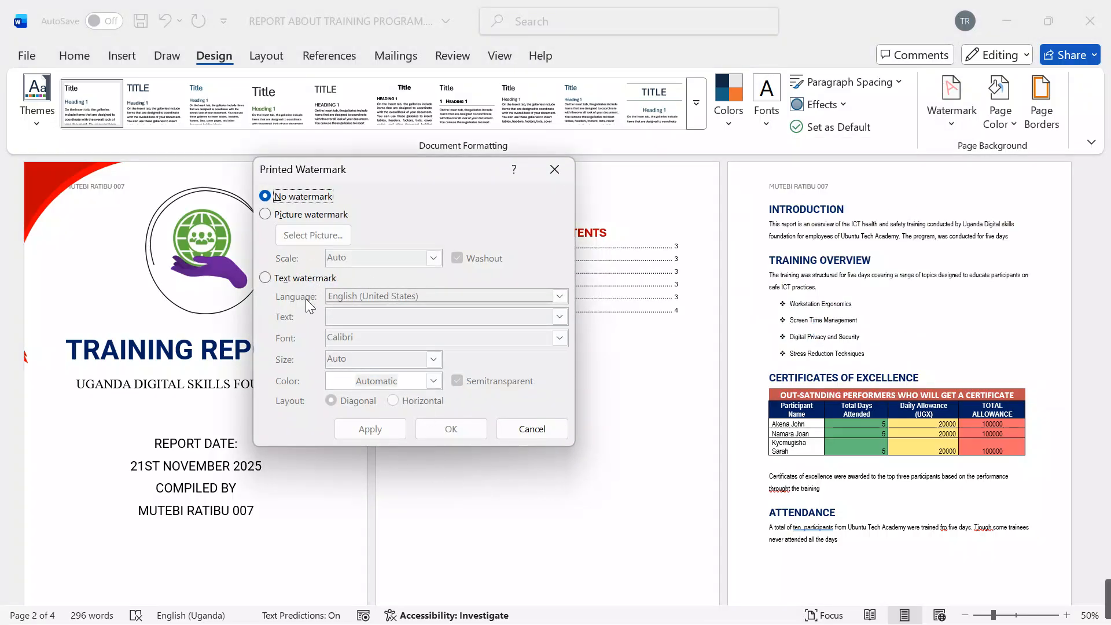
pyautogui.click(267, 215)
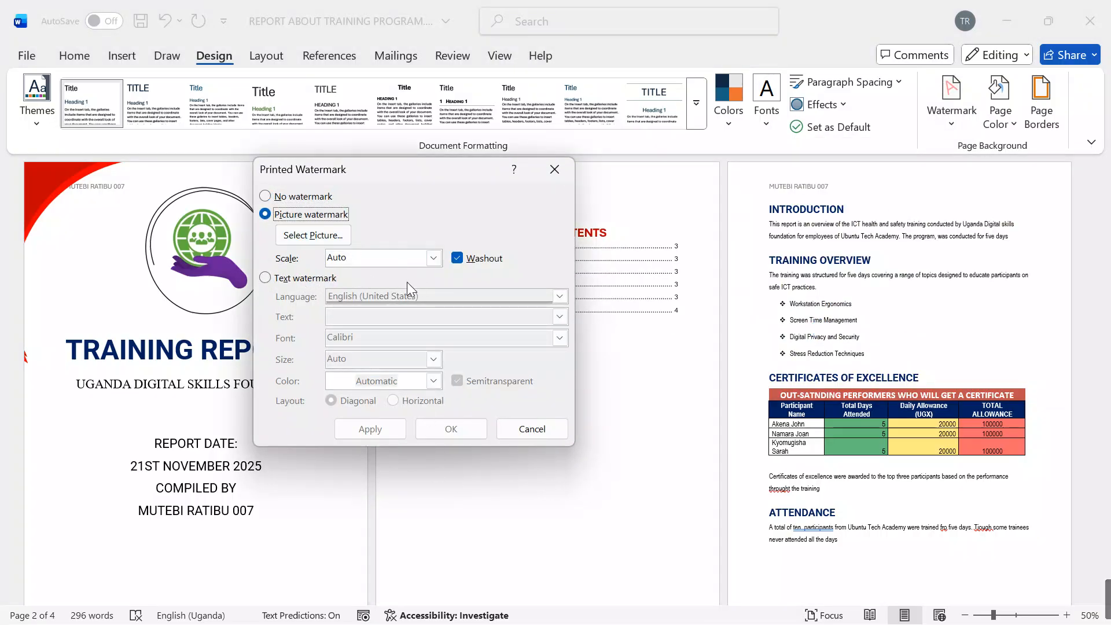
# Step: Apply "training logo.png" from the desktop folder SUPPORT FILES S.3 as the washout watermark, with scale Auto
pyautogui.click(313, 235)
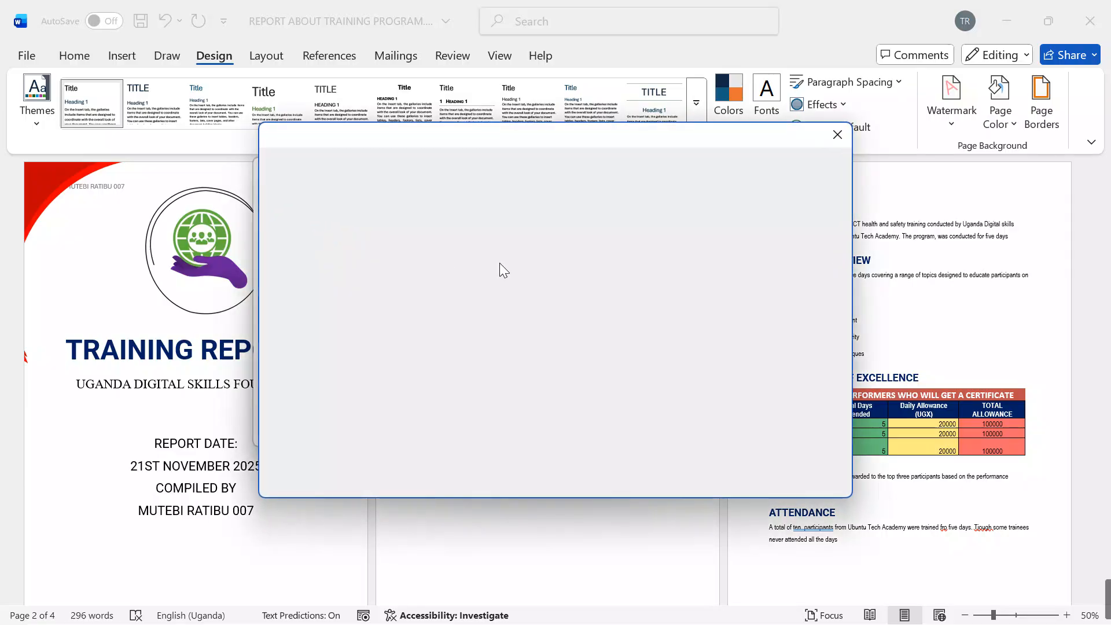
pyautogui.click(533, 352)
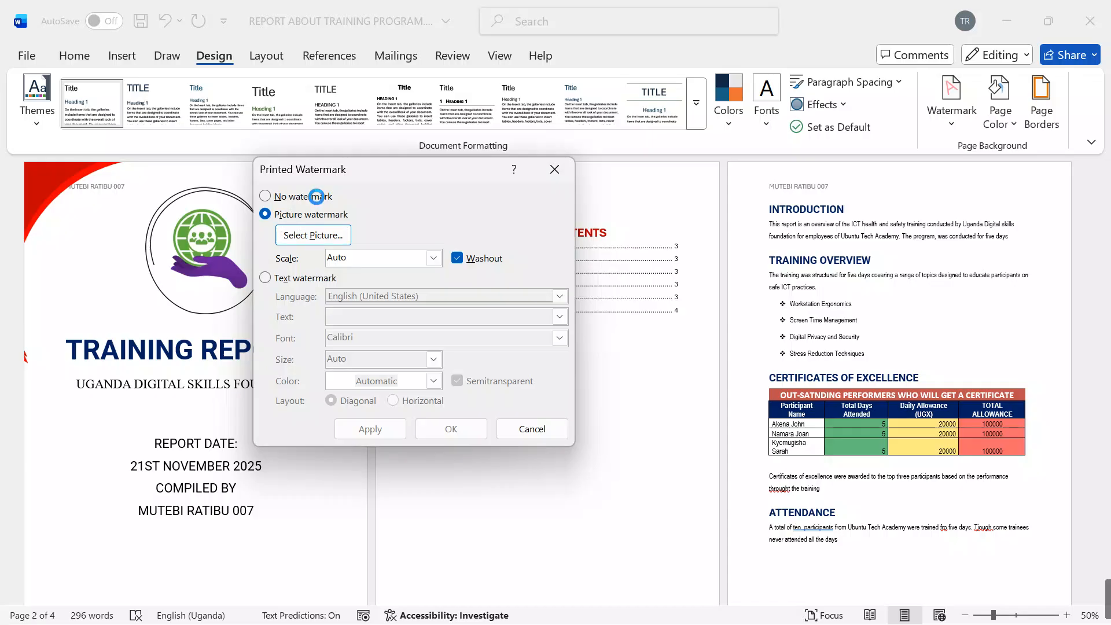
pyautogui.scroll(-3, 369, 271)
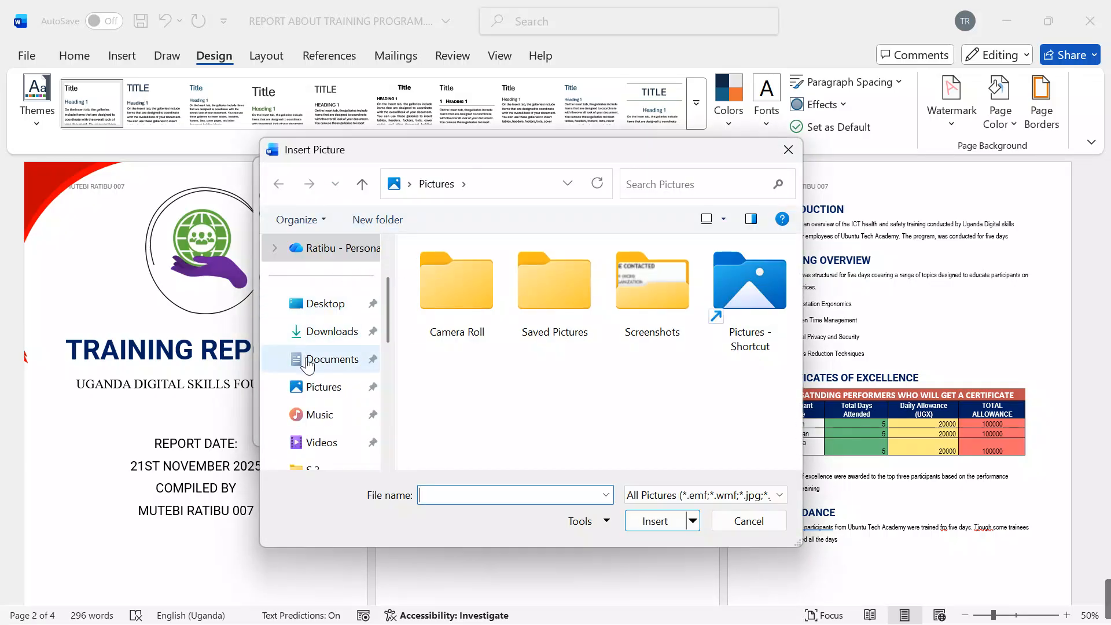
pyautogui.click(324, 304)
pyautogui.moveTo(790, 276); pyautogui.dragTo(801, 384)
pyautogui.doubleClick(572, 365)
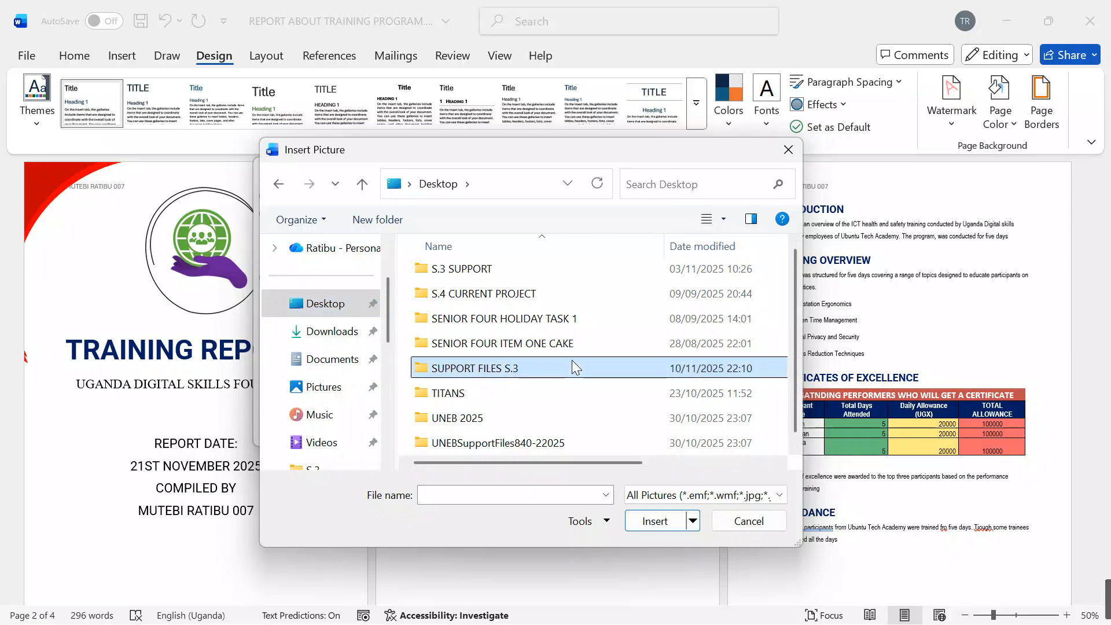
pyautogui.click(643, 427)
pyautogui.click(654, 520)
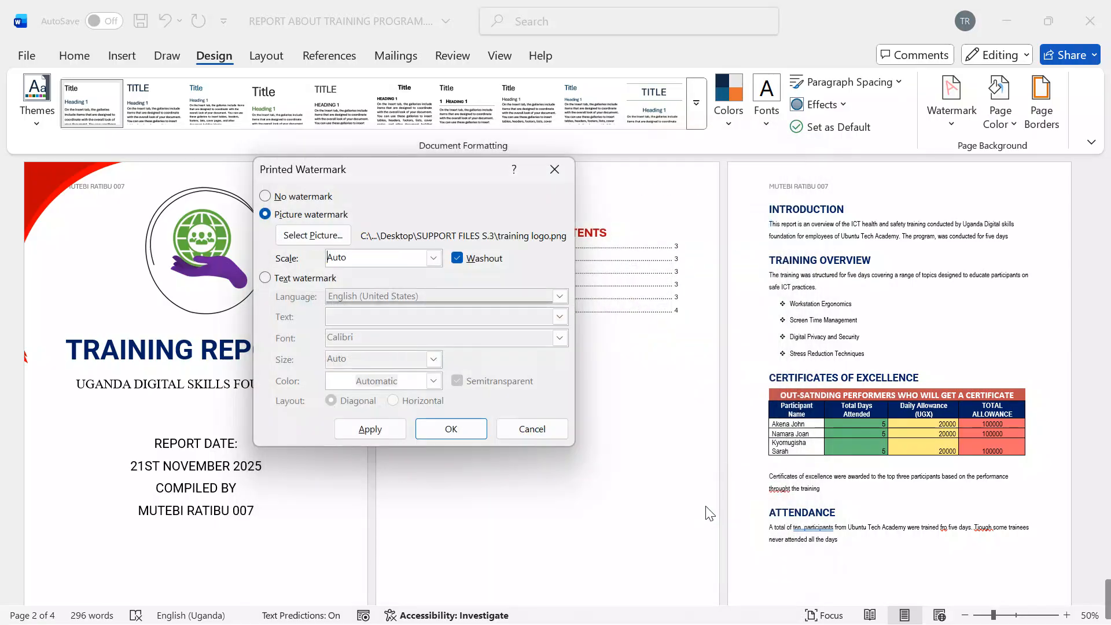
pyautogui.click(451, 430)
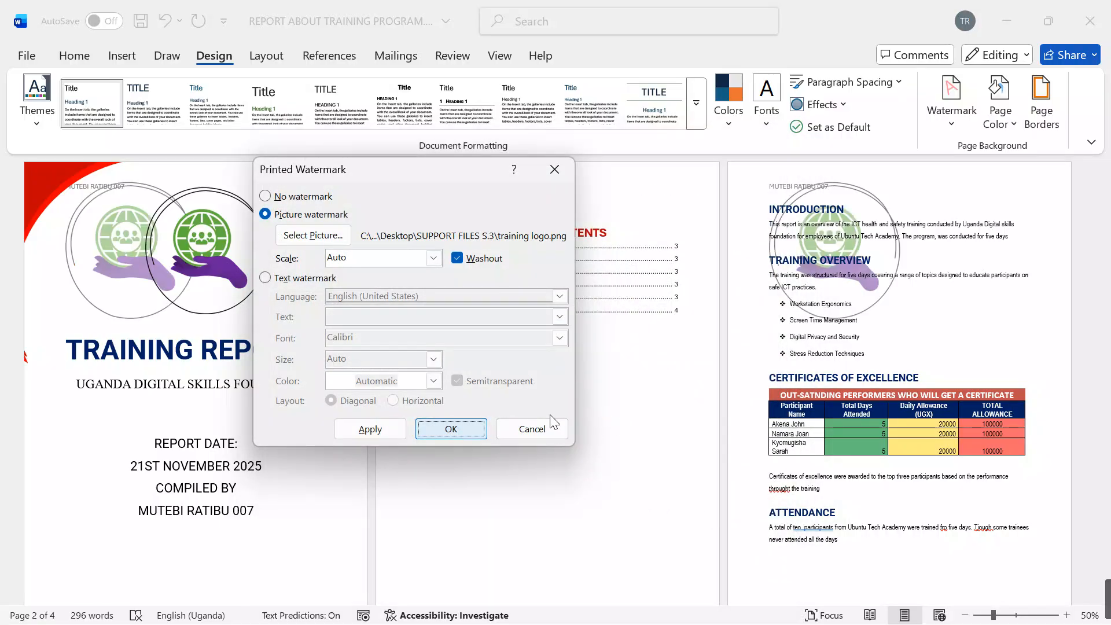
pyautogui.scroll(-5, 758, 353)
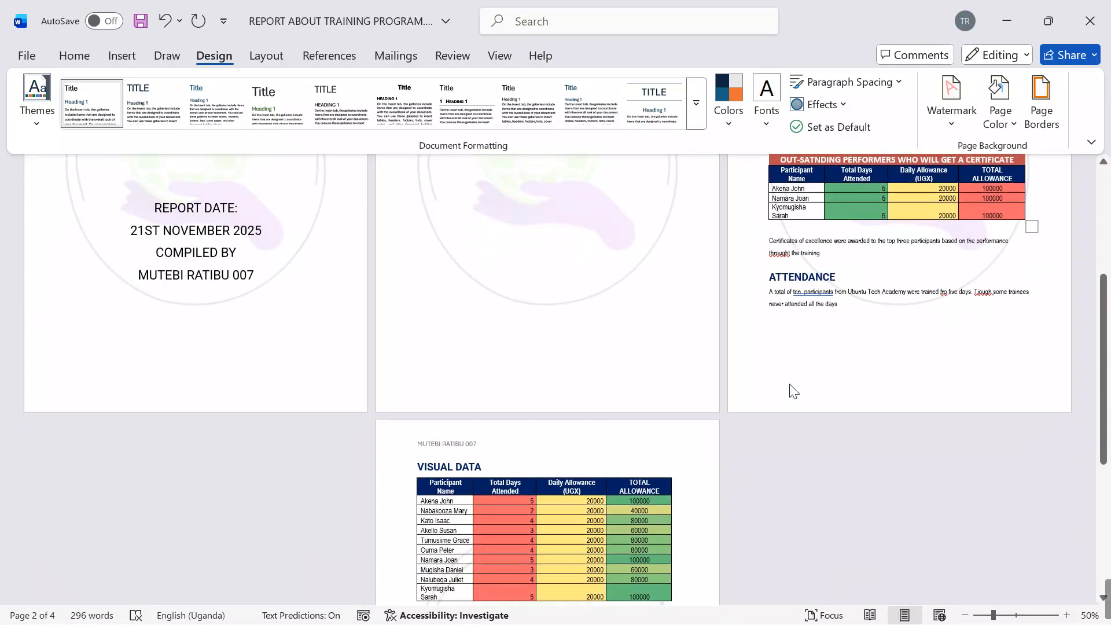
pyautogui.scroll(4, 792, 393)
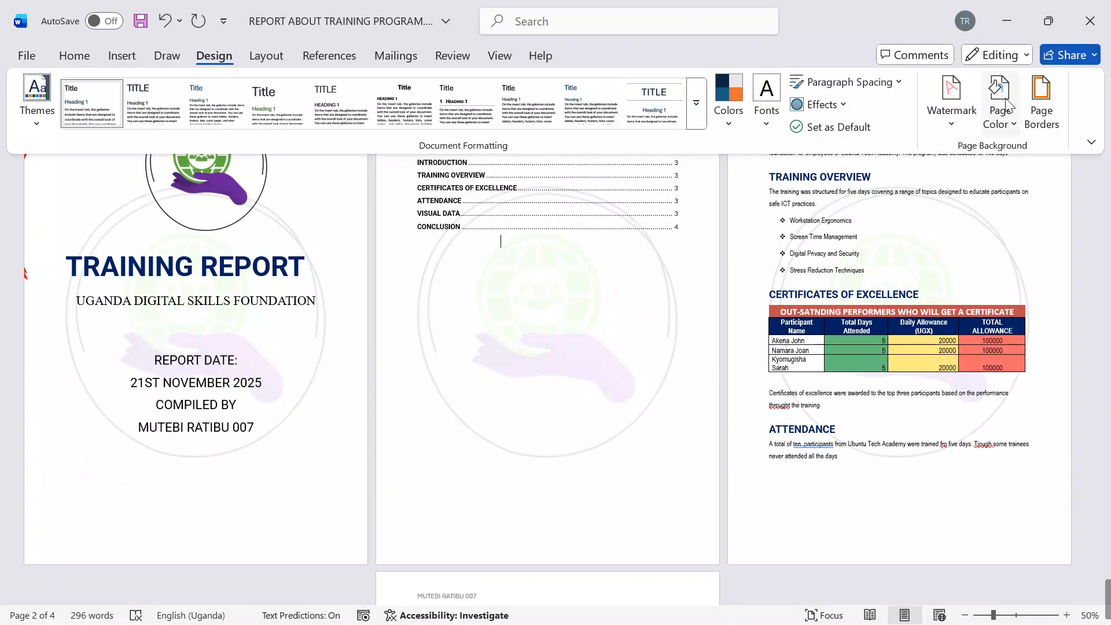
# Step: Set up a box page border for the whole document with a heavy line style and a width of 6 pt
pyautogui.click(1040, 104)
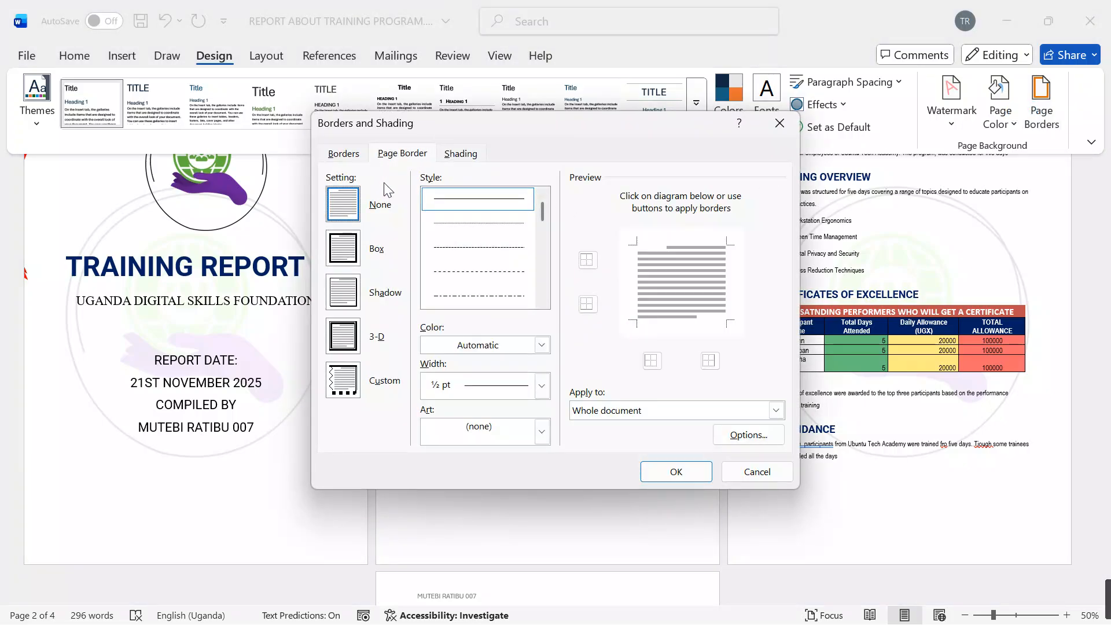
pyautogui.click(342, 247)
pyautogui.click(542, 301)
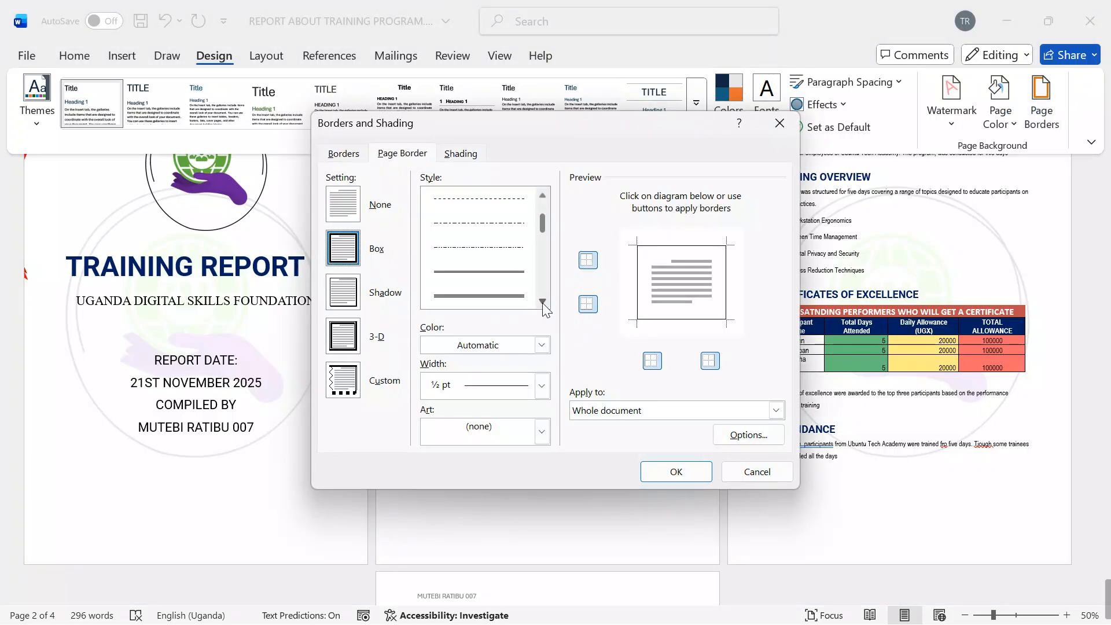
pyautogui.click(542, 301)
pyautogui.click(507, 298)
pyautogui.click(542, 385)
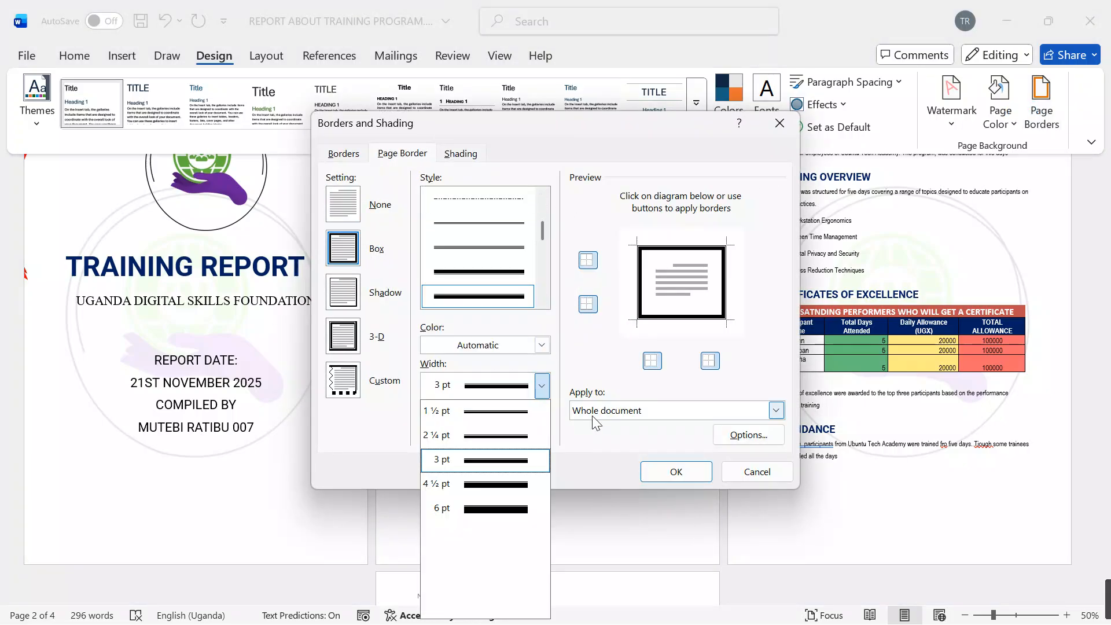
pyautogui.click(509, 508)
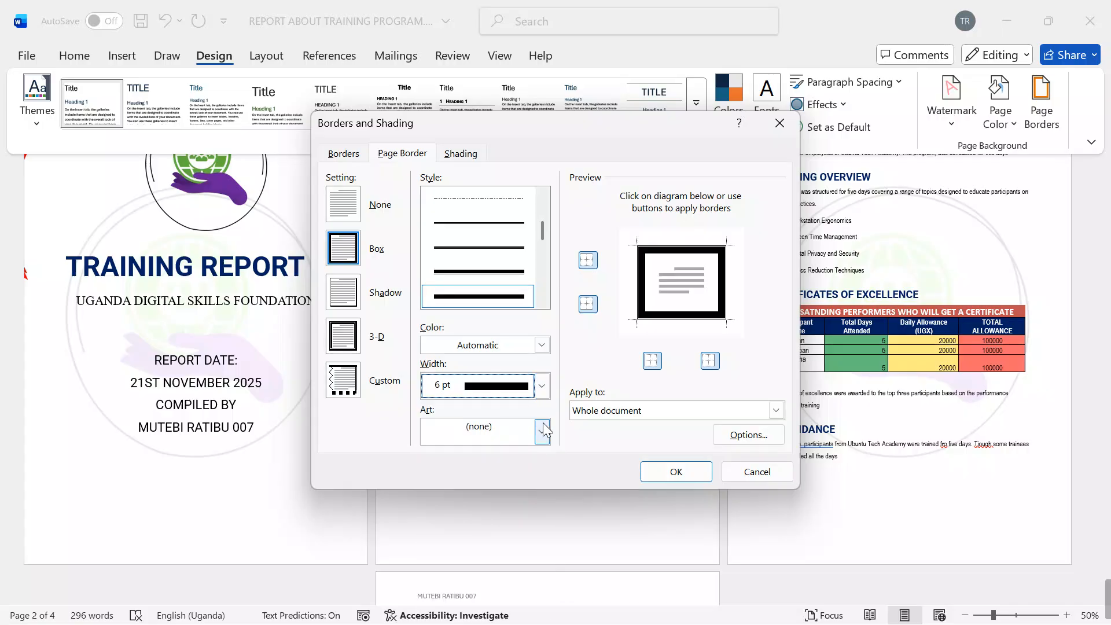
# Step: Set the page border colour to dark blue and apply the border to the whole document
pyautogui.click(542, 345)
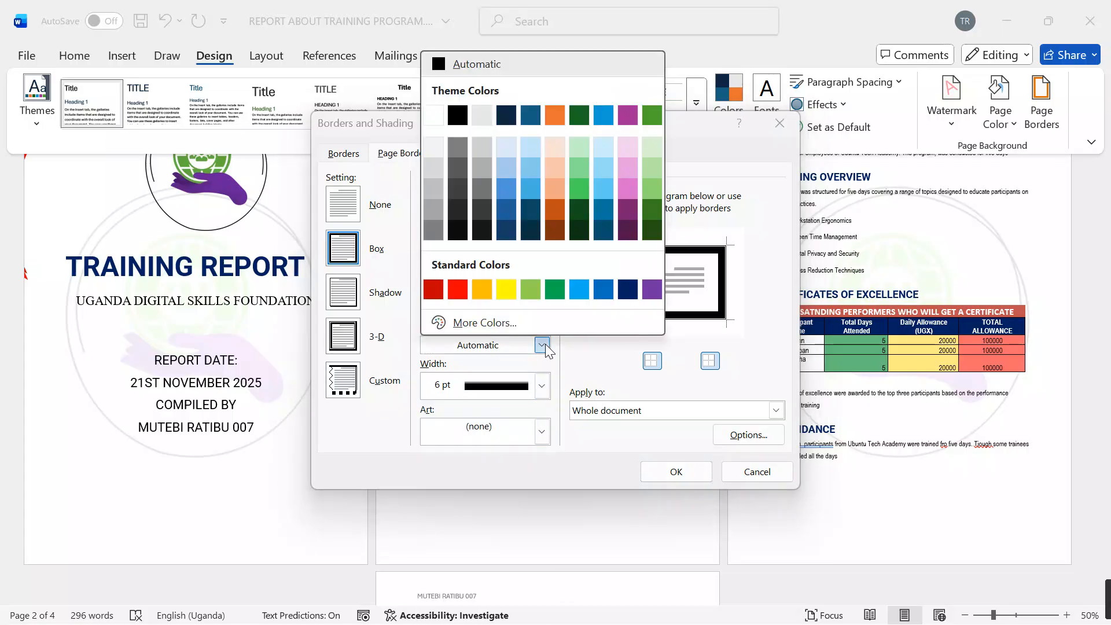
pyautogui.click(627, 288)
pyautogui.click(676, 472)
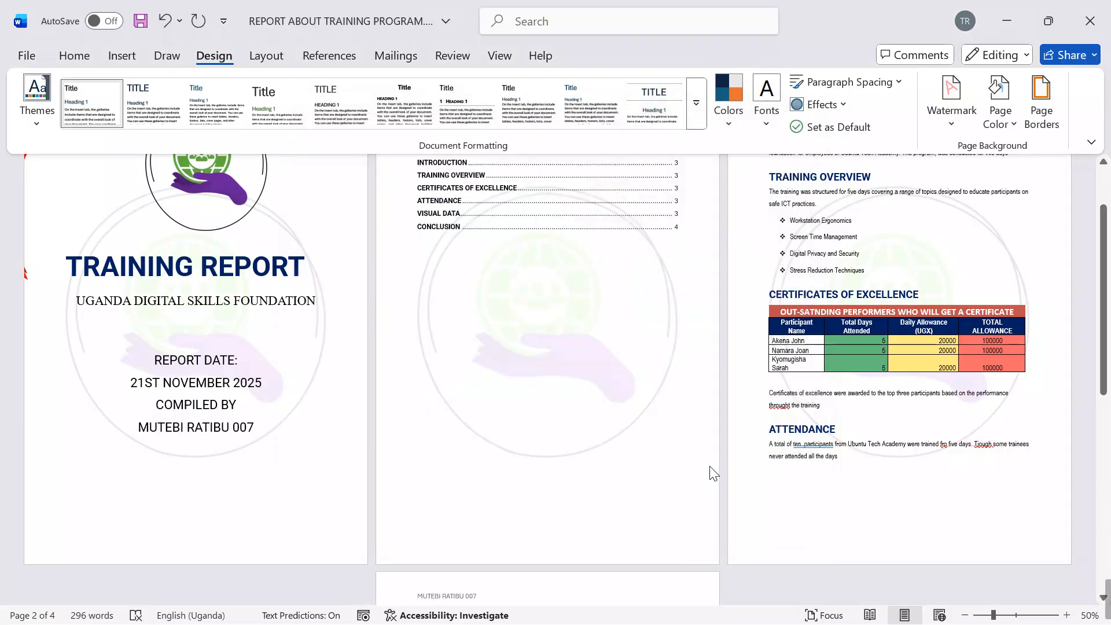
pyautogui.scroll(-8, 620, 457)
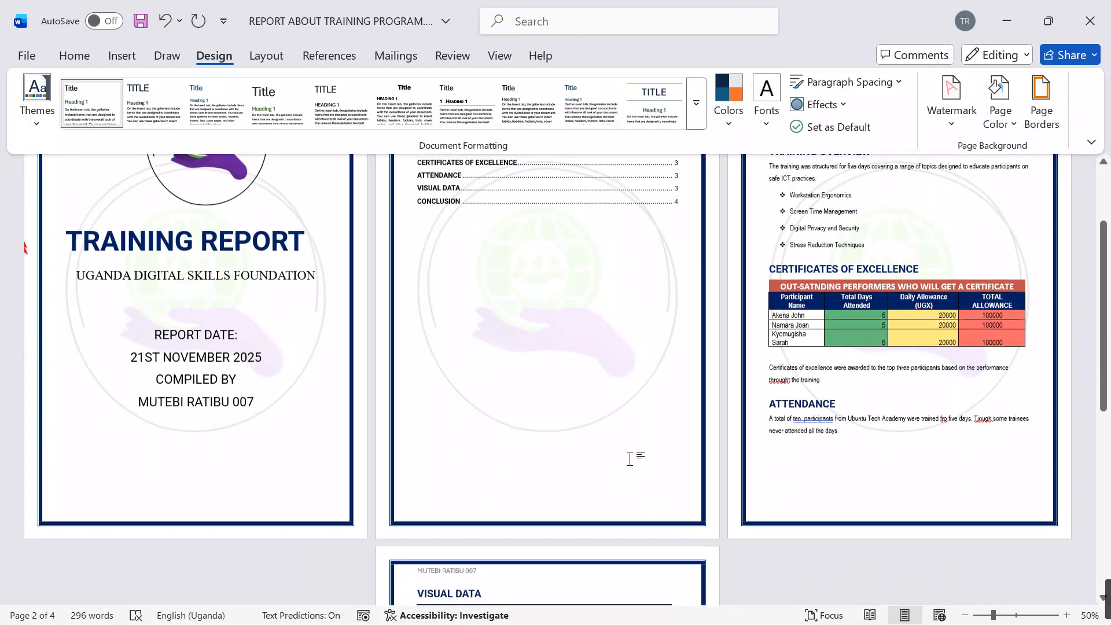
pyautogui.scroll(-6, 625, 450)
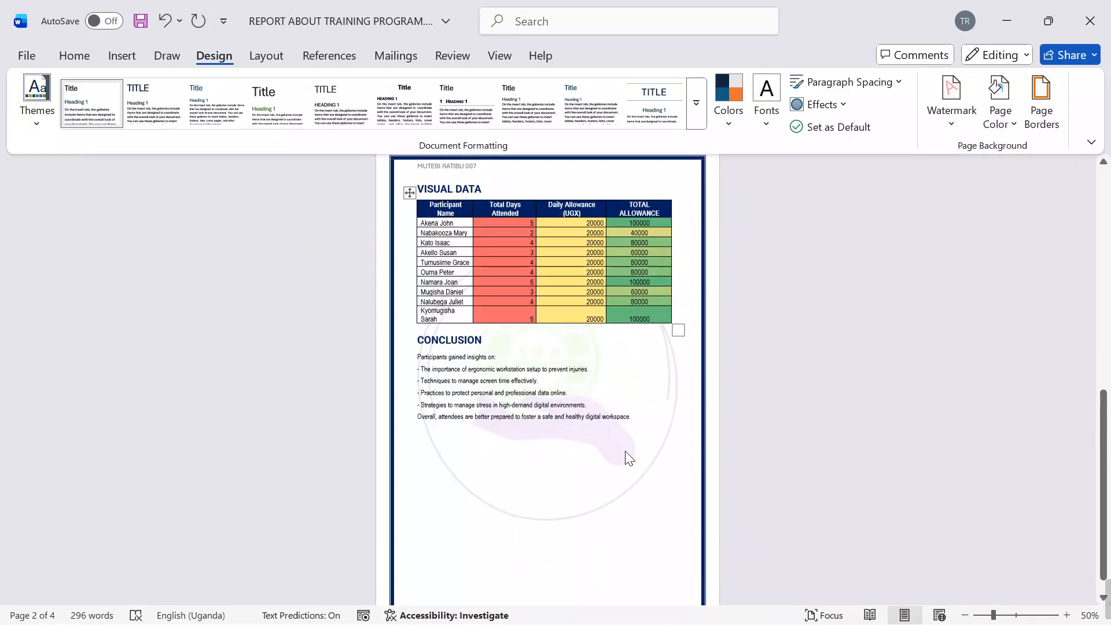
pyautogui.scroll(13, 629, 456)
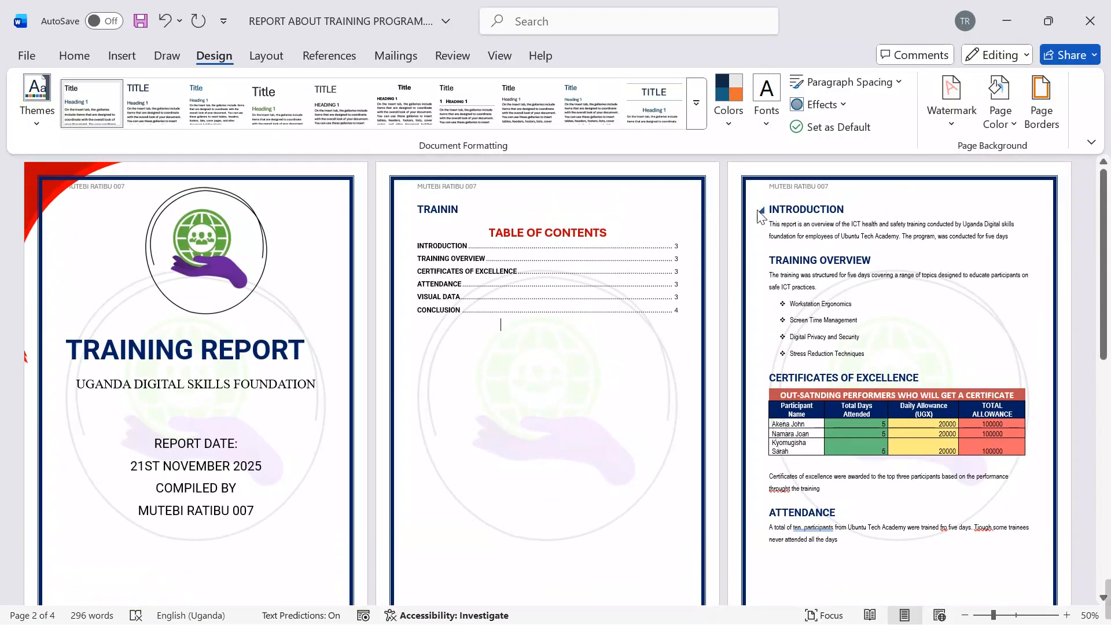
# Step: Turn the initial "T" of the Introduction paragraph into an in-margin drop cap and colour it red
pyautogui.click(770, 224)
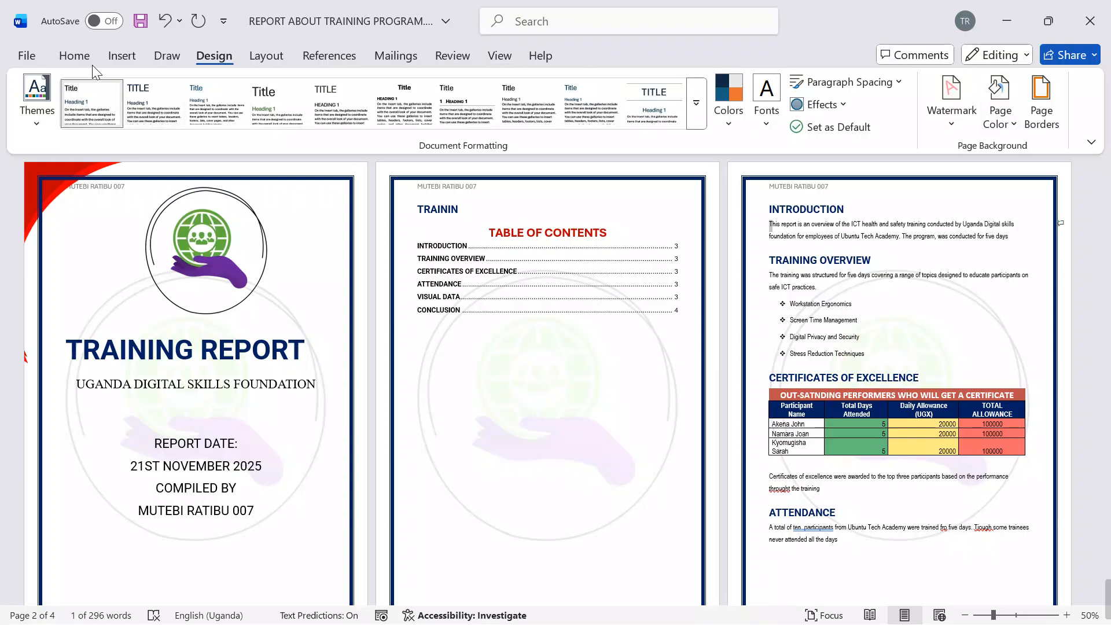
pyautogui.click(74, 56)
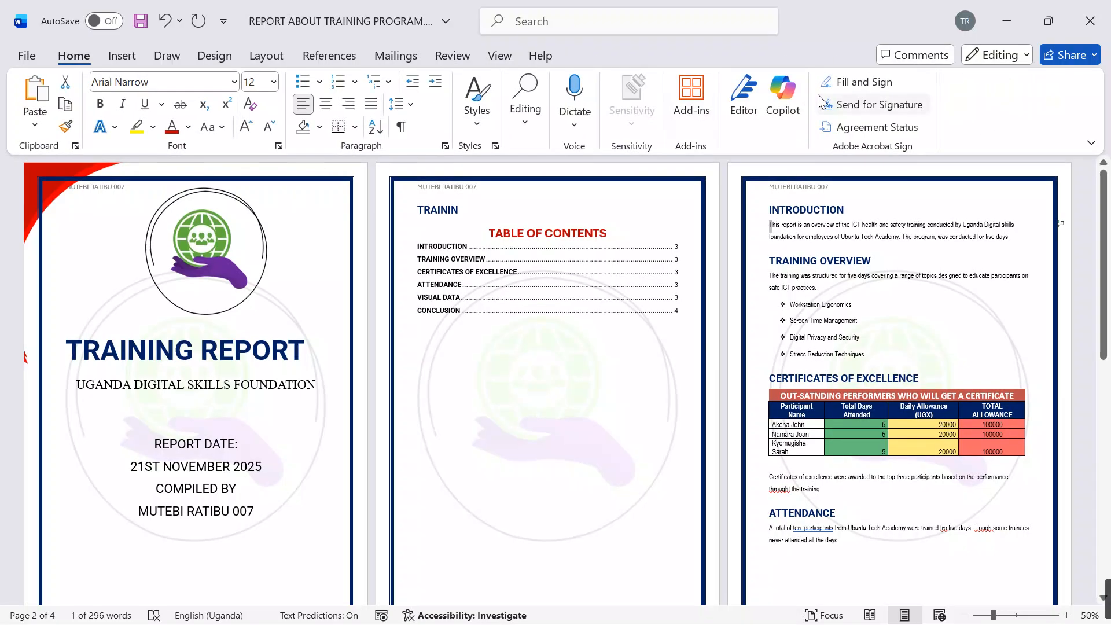
pyautogui.click(123, 57)
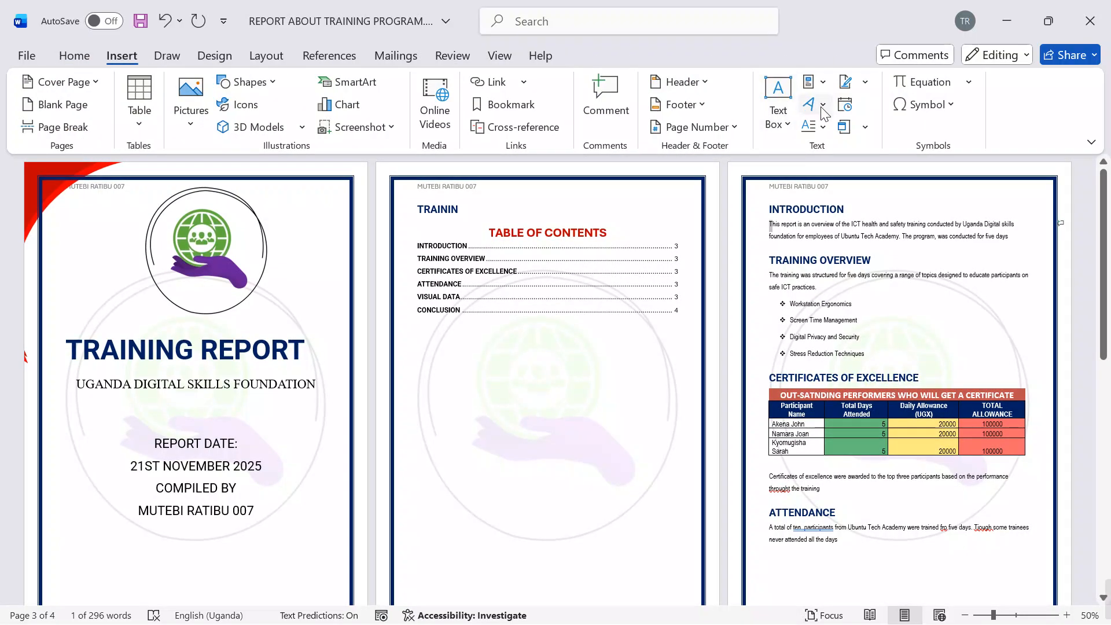
pyautogui.click(815, 126)
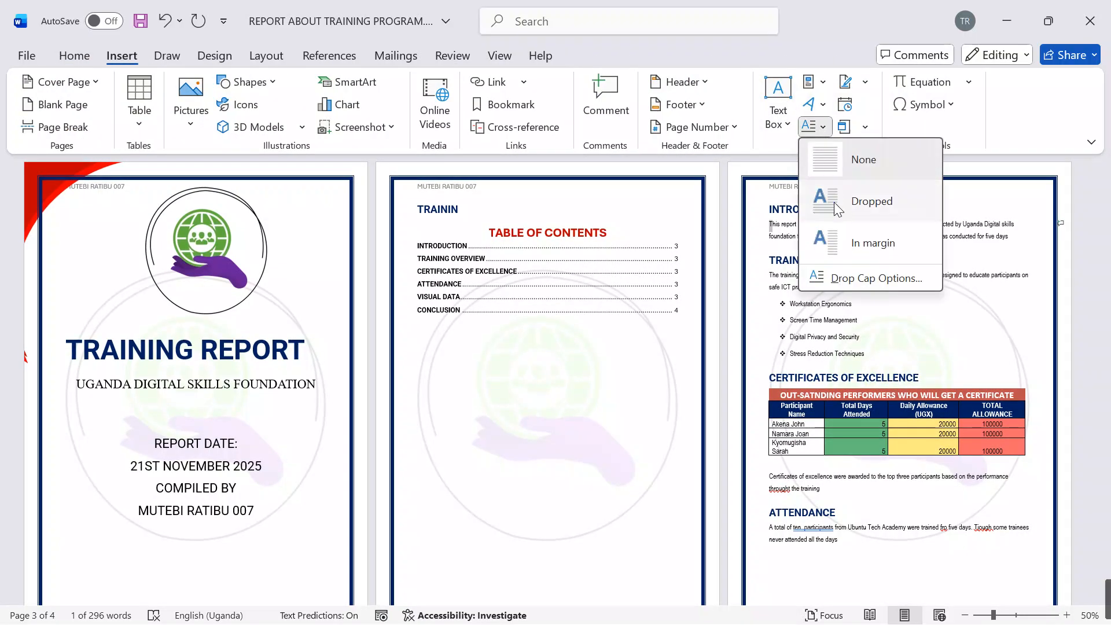
pyautogui.click(828, 237)
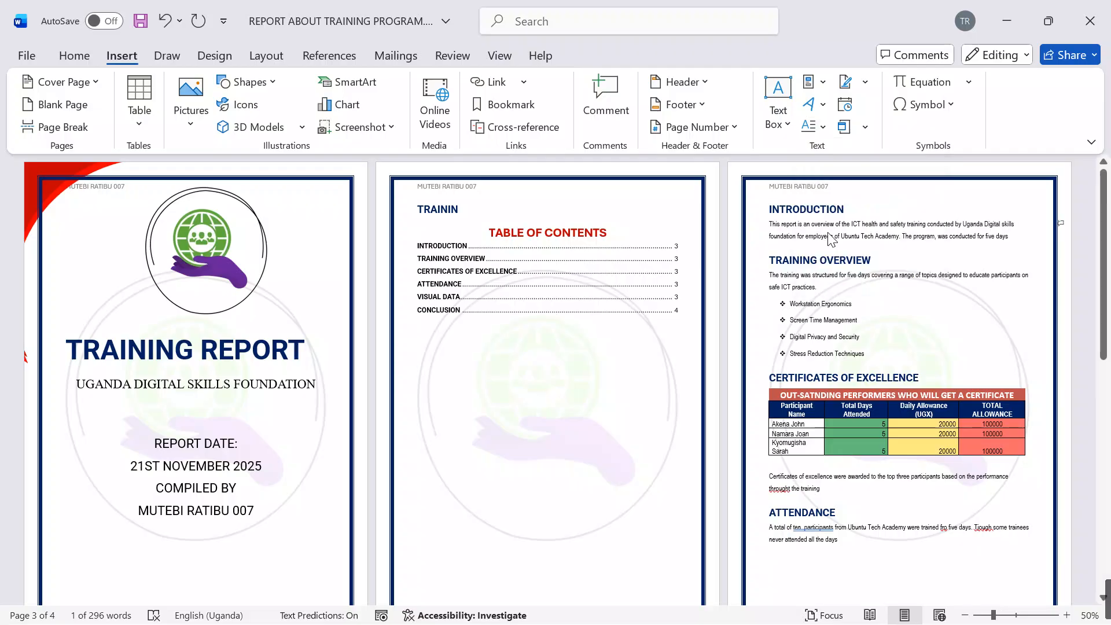
pyautogui.click(74, 56)
pyautogui.click(172, 132)
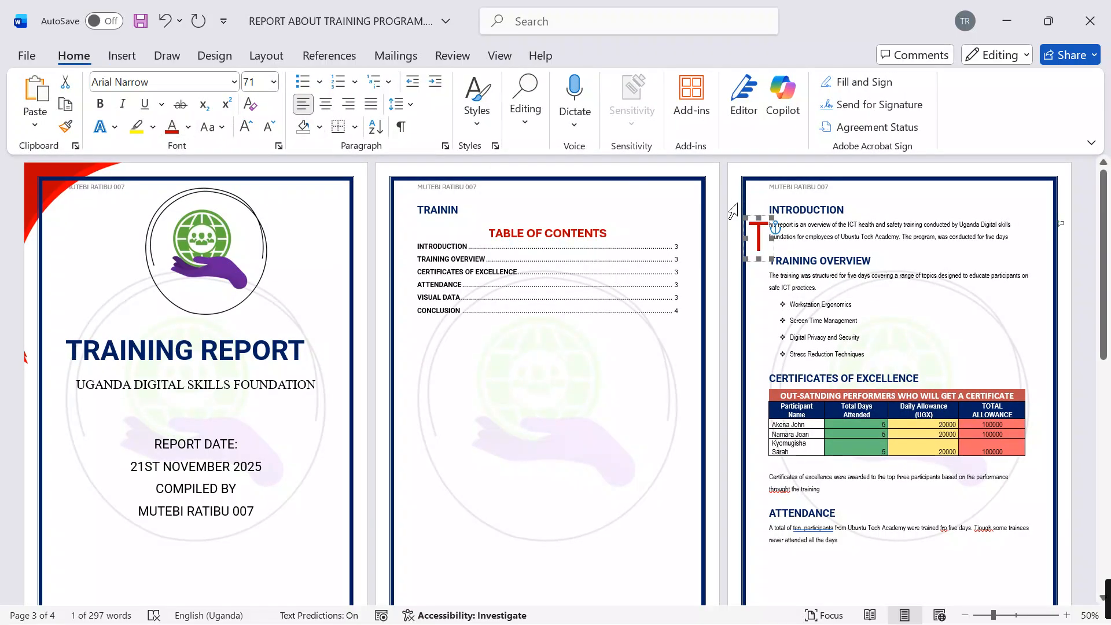
pyautogui.click(910, 238)
# Step: Try laying out the body text under CONCLUSION in two columns, and undo the column change
pyautogui.scroll(-3, 937, 241)
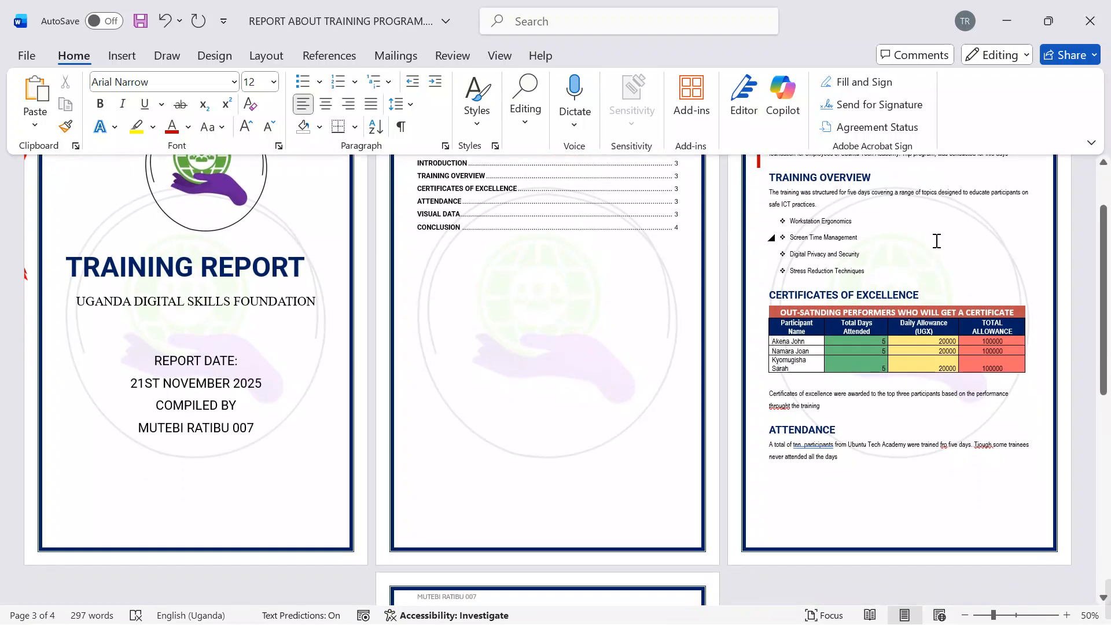
pyautogui.scroll(-8, 937, 241)
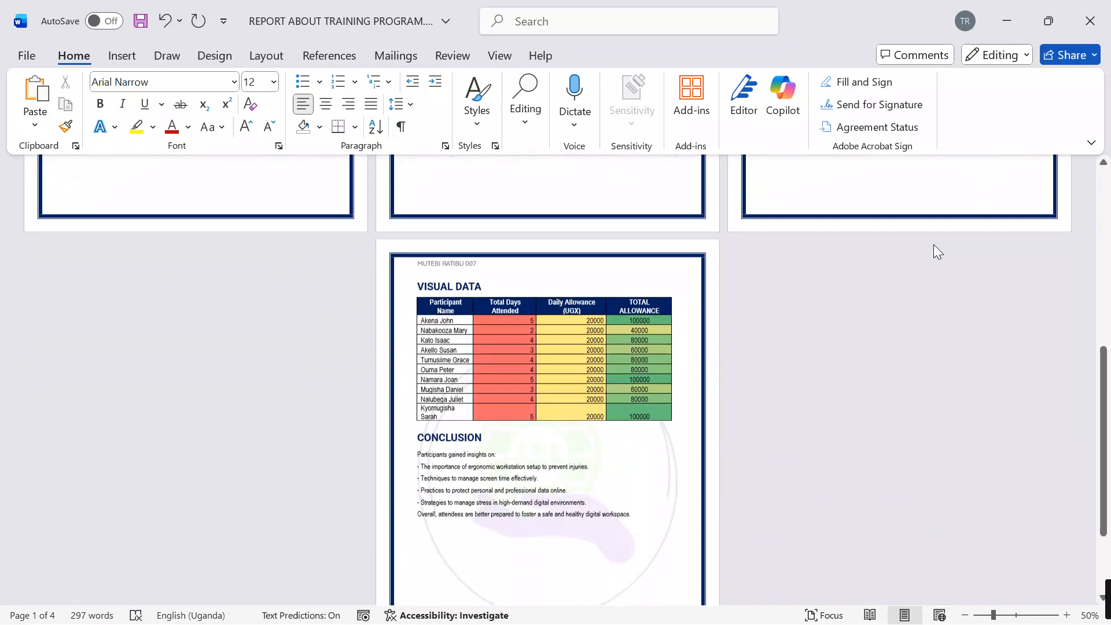
pyautogui.moveTo(618, 446); pyautogui.dragTo(411, 391)
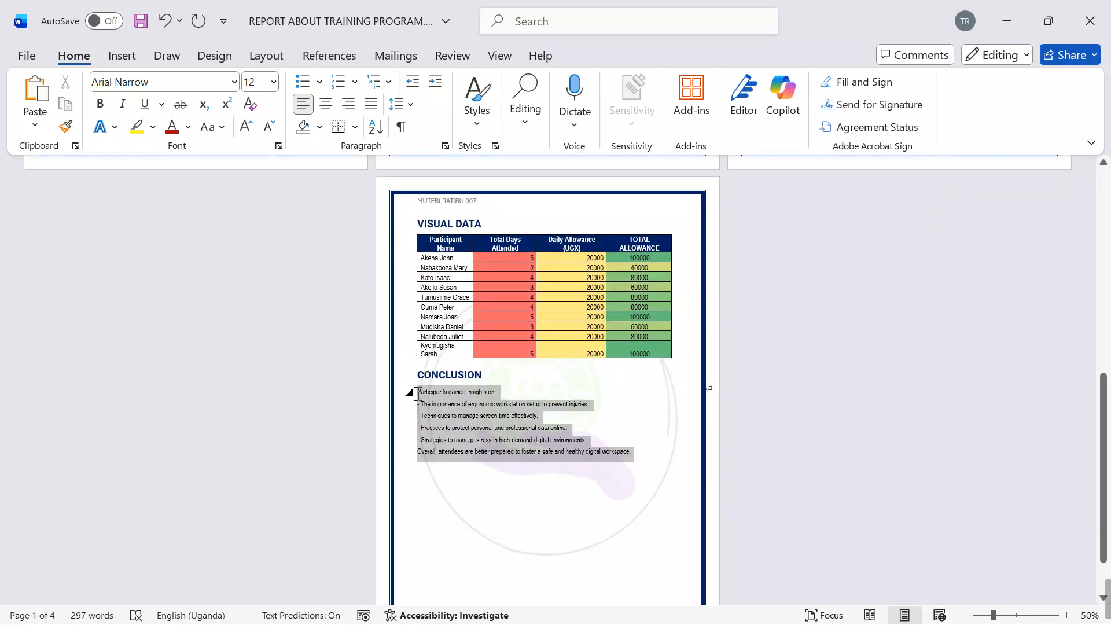
pyautogui.click(264, 56)
pyautogui.click(179, 107)
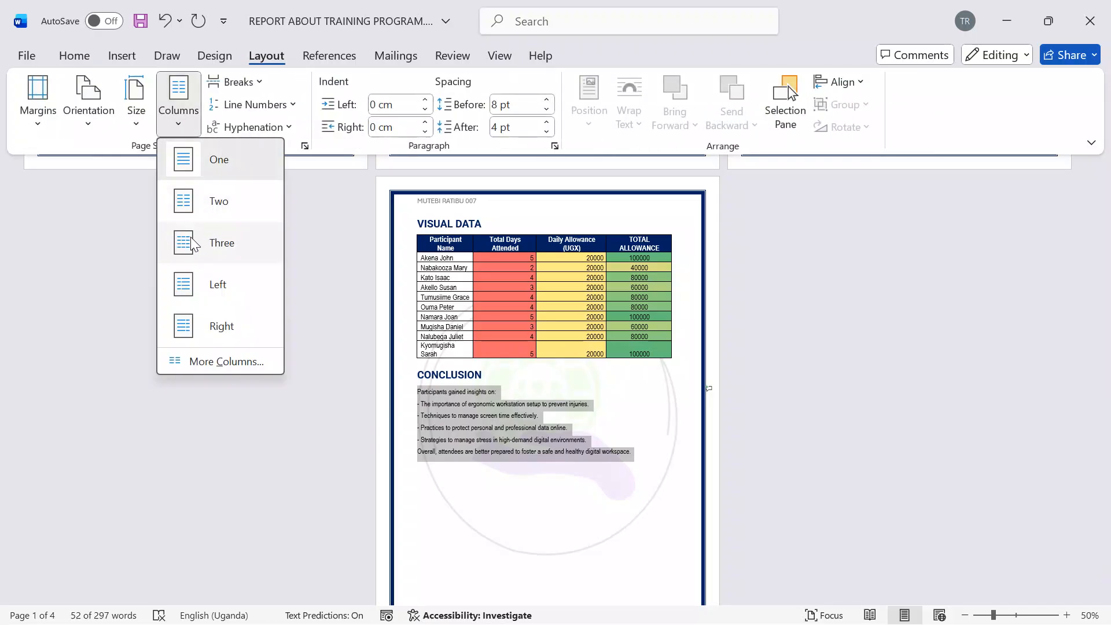
pyautogui.click(191, 201)
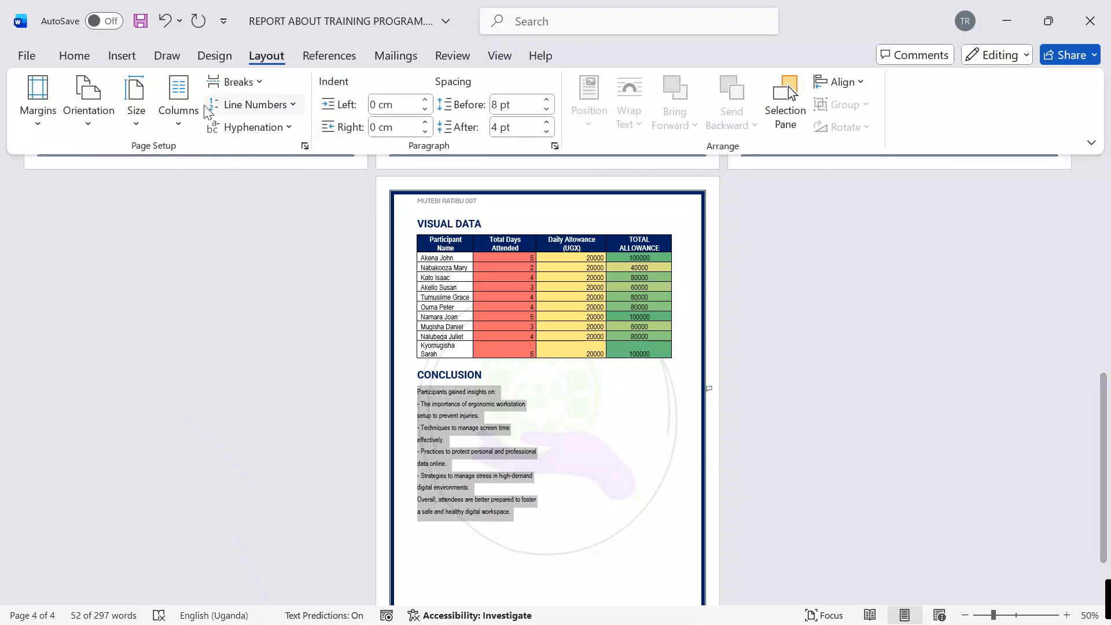
pyautogui.click(180, 120)
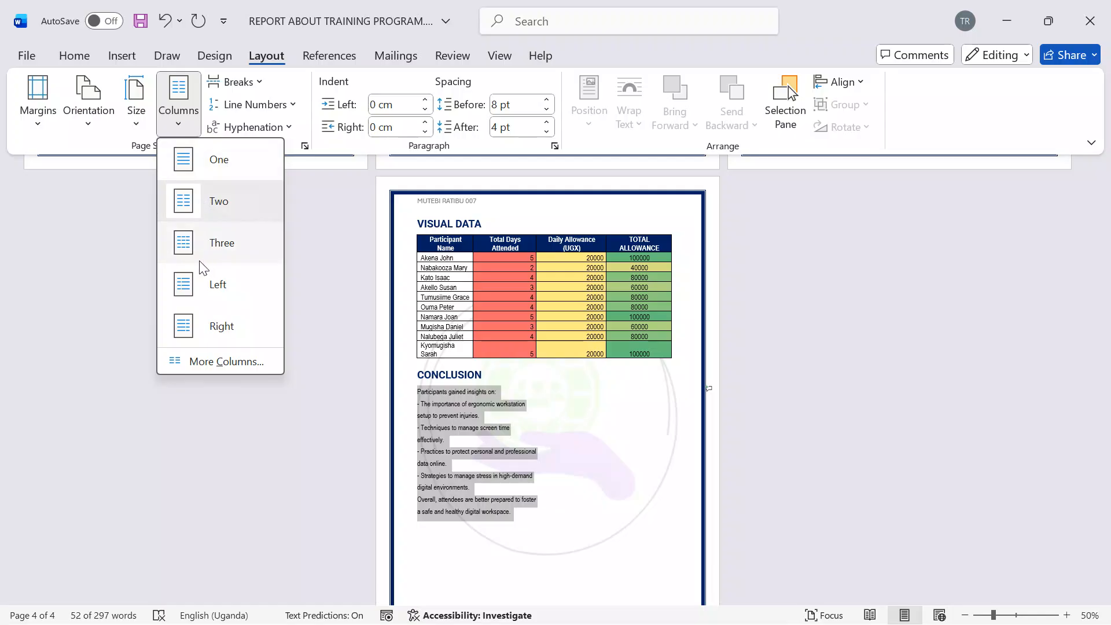
pyautogui.press('Escape')
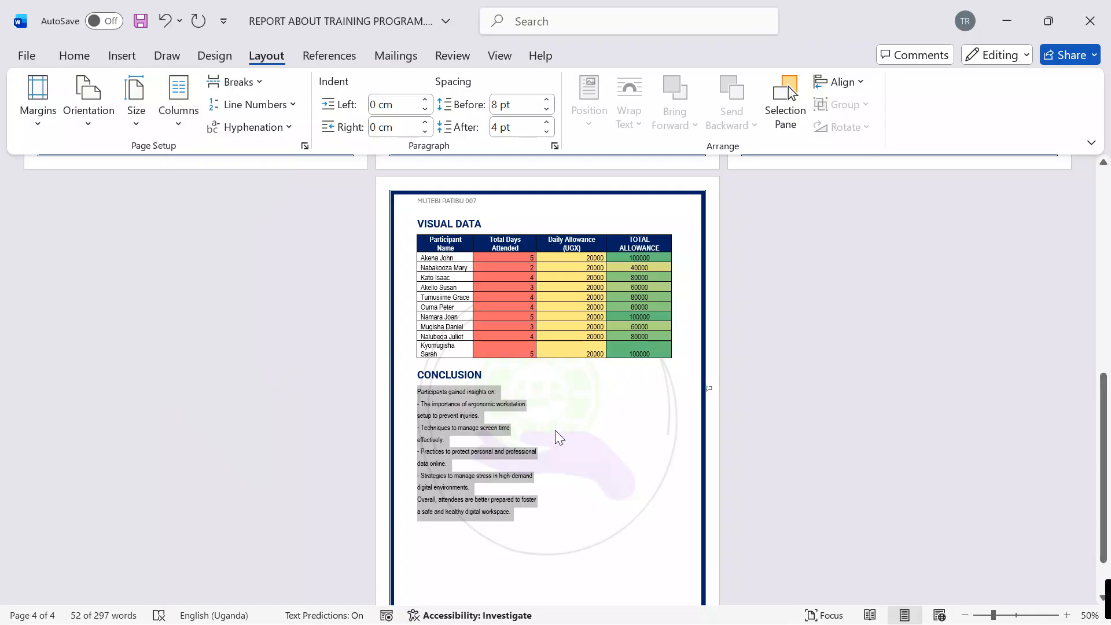
pyautogui.hotkey('ctrl', 'z')
pyautogui.scroll(5, 607, 460)
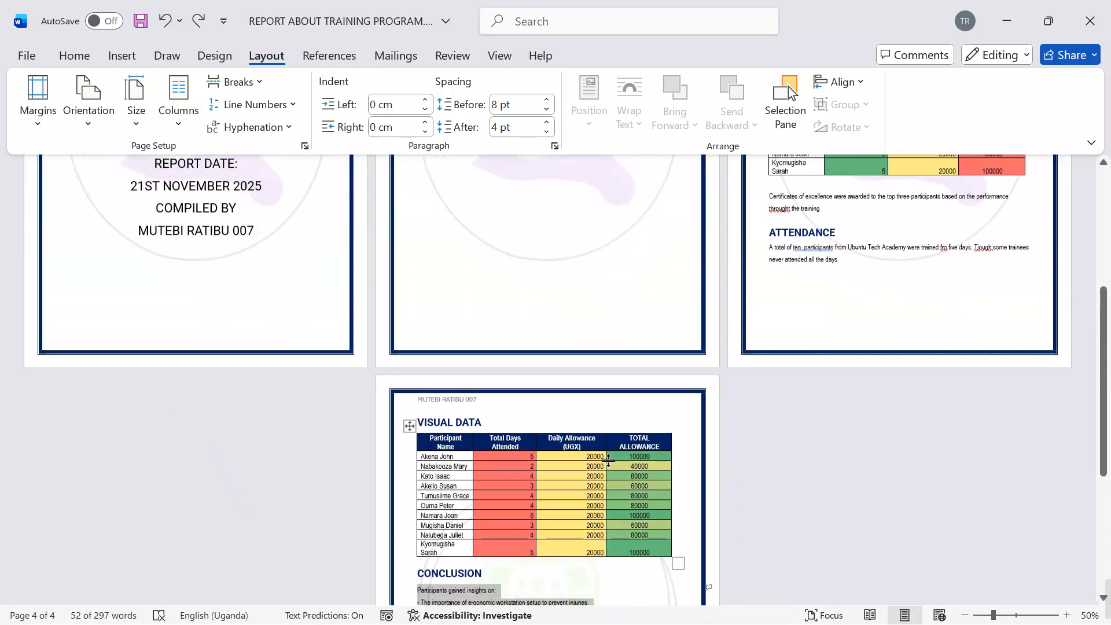
# Step: Lay out the body paragraph under the ATTENDANCE heading in two columns
pyautogui.moveTo(837, 352); pyautogui.dragTo(776, 343)
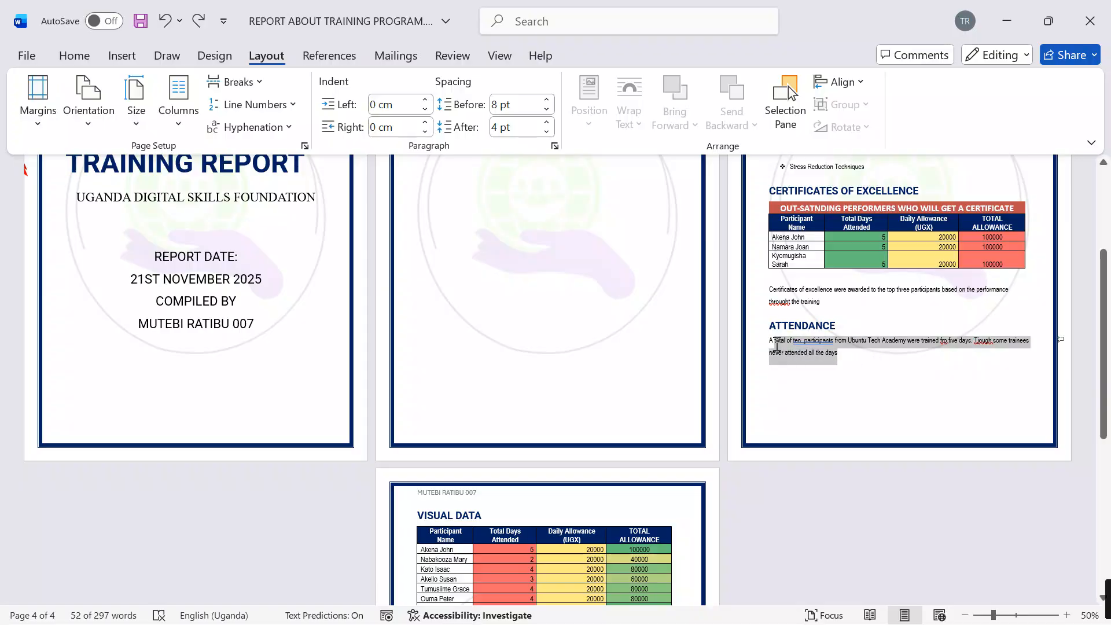
pyautogui.click(178, 98)
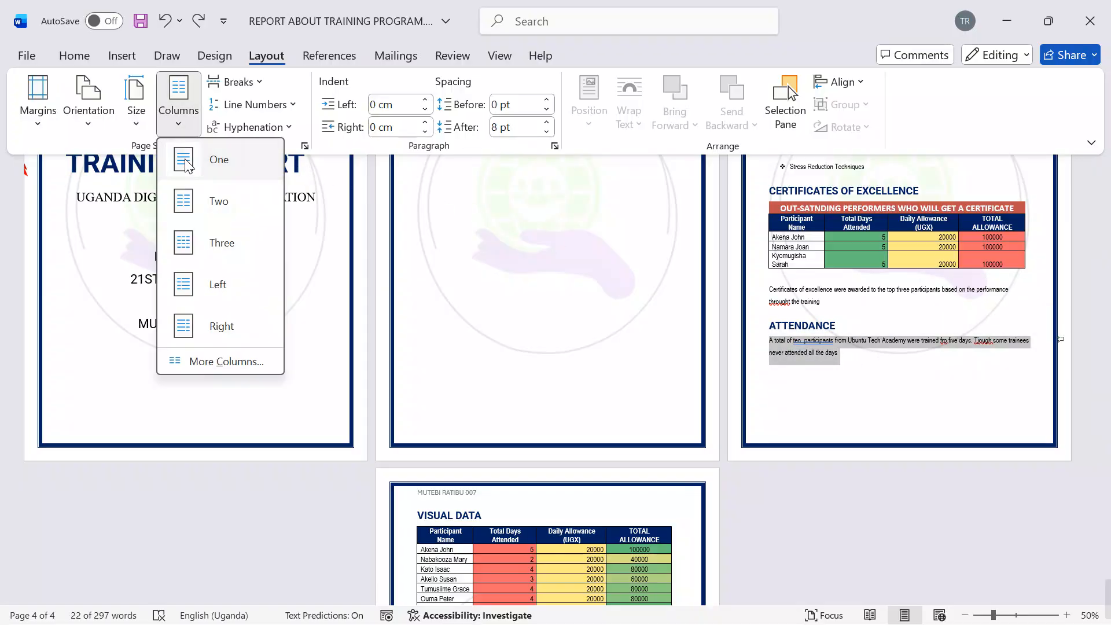
pyautogui.click(187, 204)
pyautogui.click(961, 395)
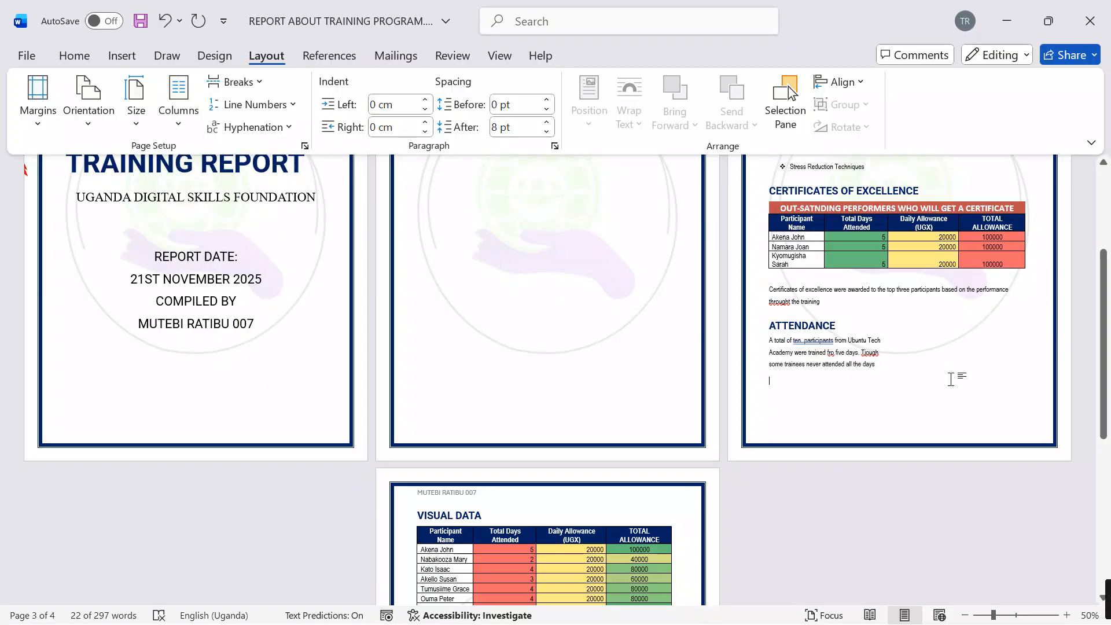
# Step: Review the report's pages from the cover to the conclusion and switch to Photos to view KABS cover.png
pyautogui.scroll(5, 949, 376)
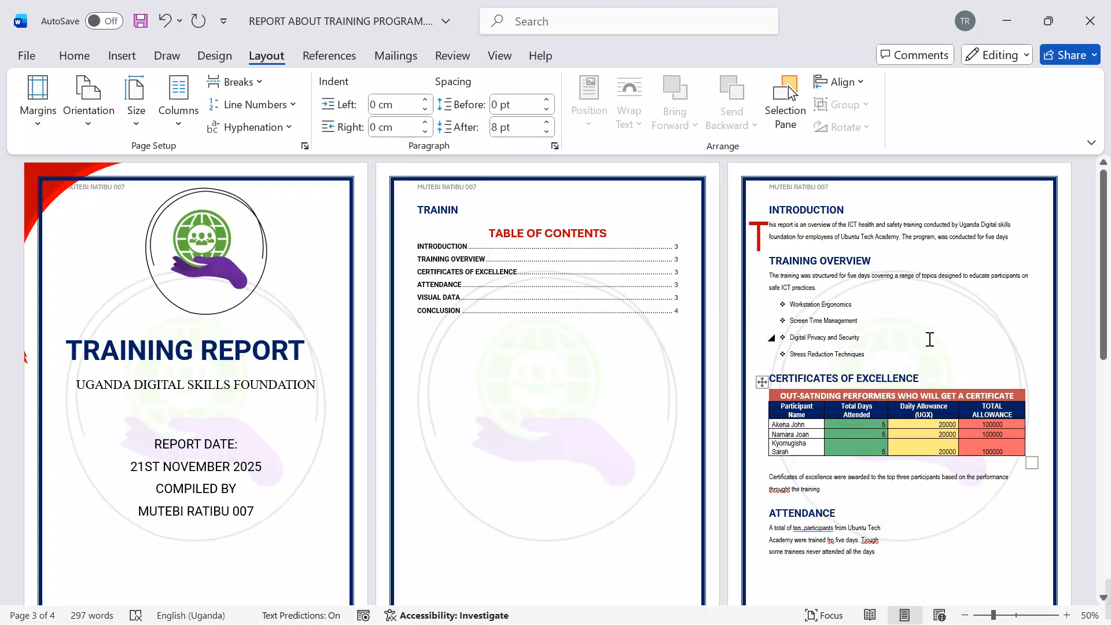
pyautogui.scroll(-9, 928, 338)
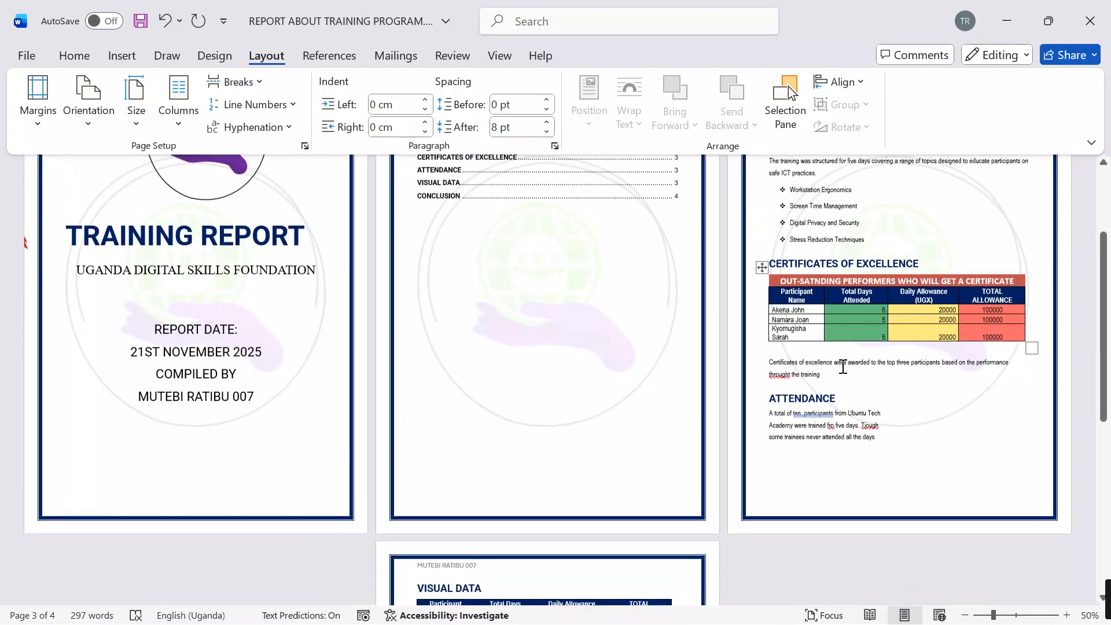
pyautogui.scroll(-5, 518, 454)
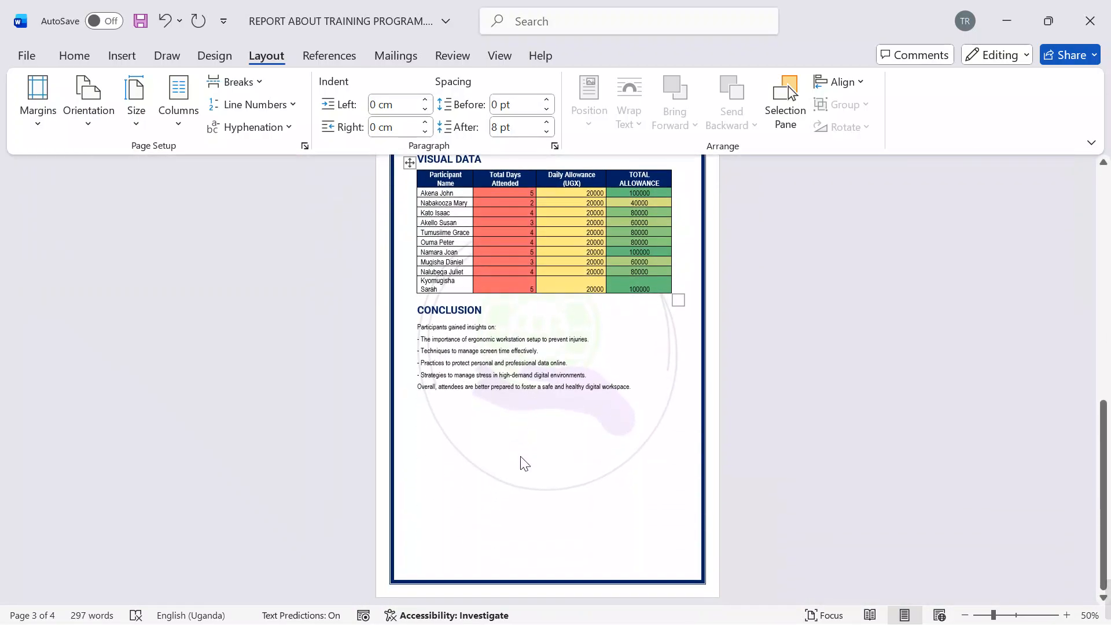
pyautogui.scroll(3, 521, 454)
pyautogui.moveTo(637, 608)
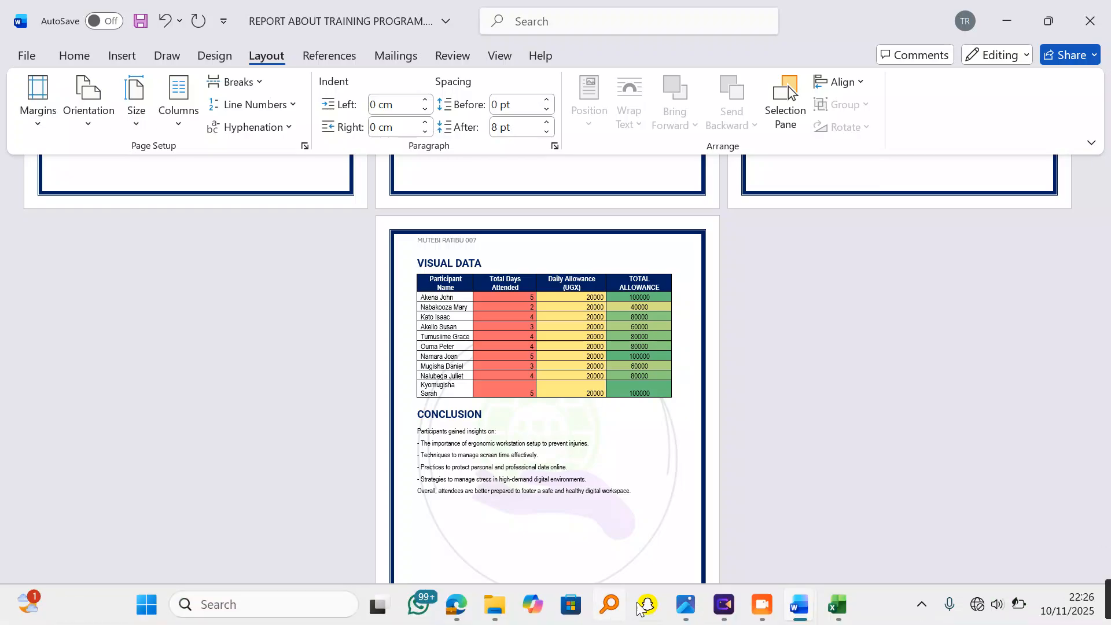
pyautogui.moveTo(694, 610)
pyautogui.click(665, 521)
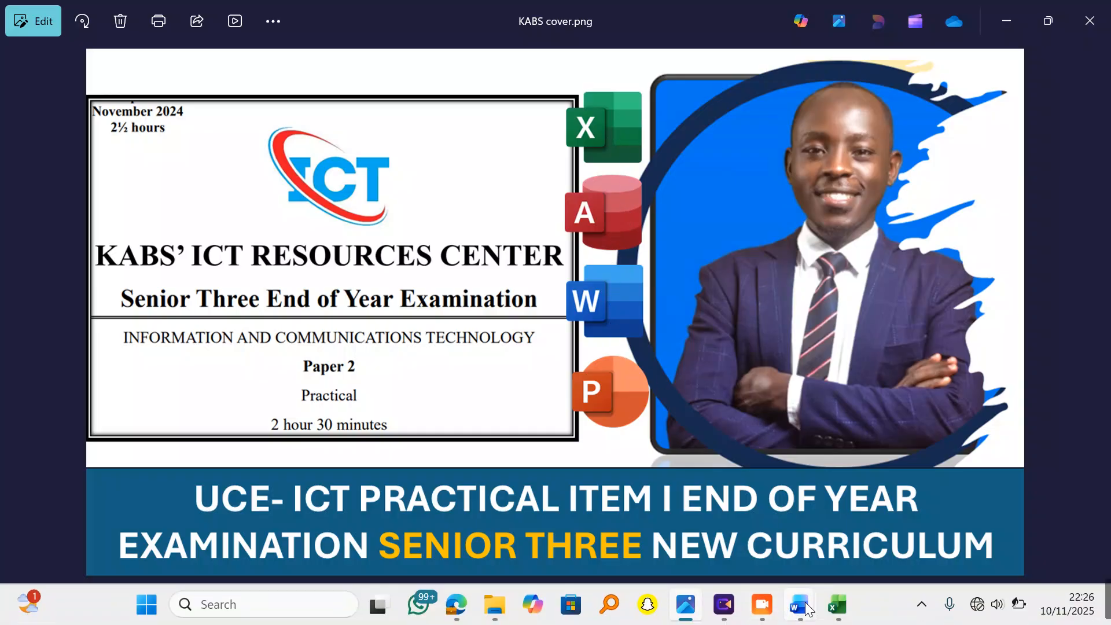
pyautogui.moveTo(720, 604)
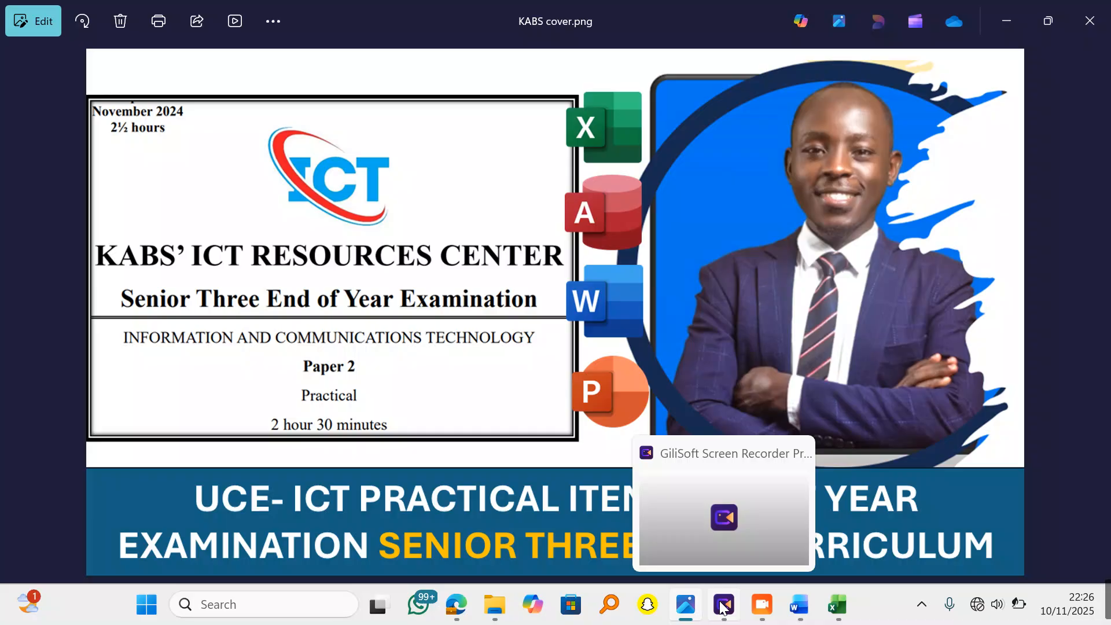